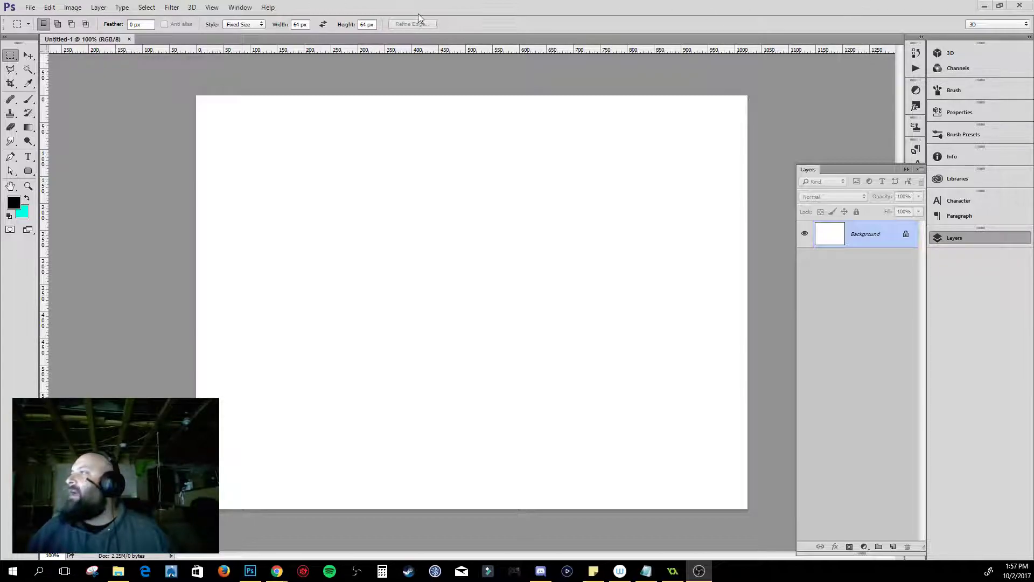
- Add a guide layout from the Tile_32 preset, with 32 columns and 24 rows of 32 px, and hide the guides
click(212, 7)
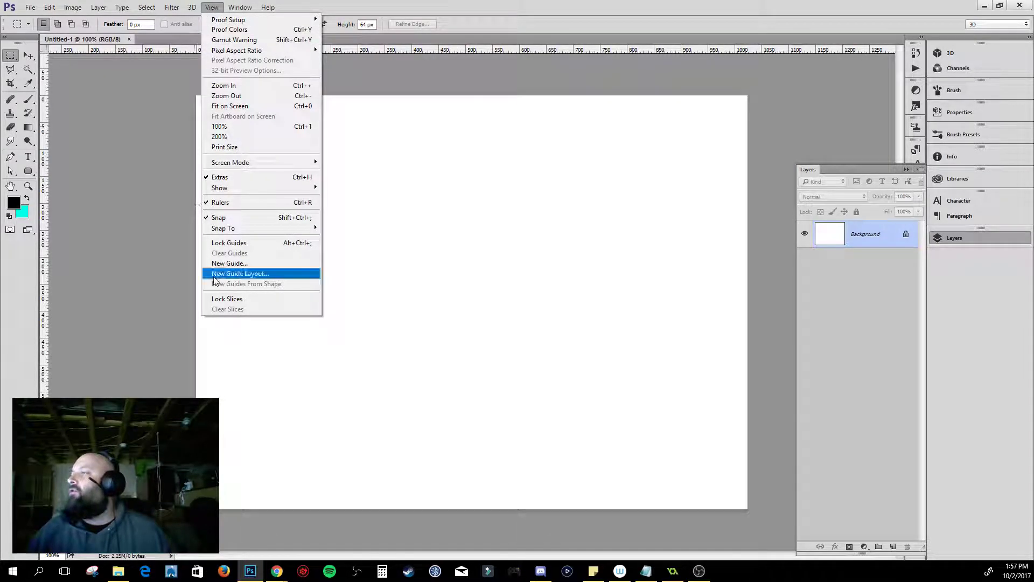
click(245, 273)
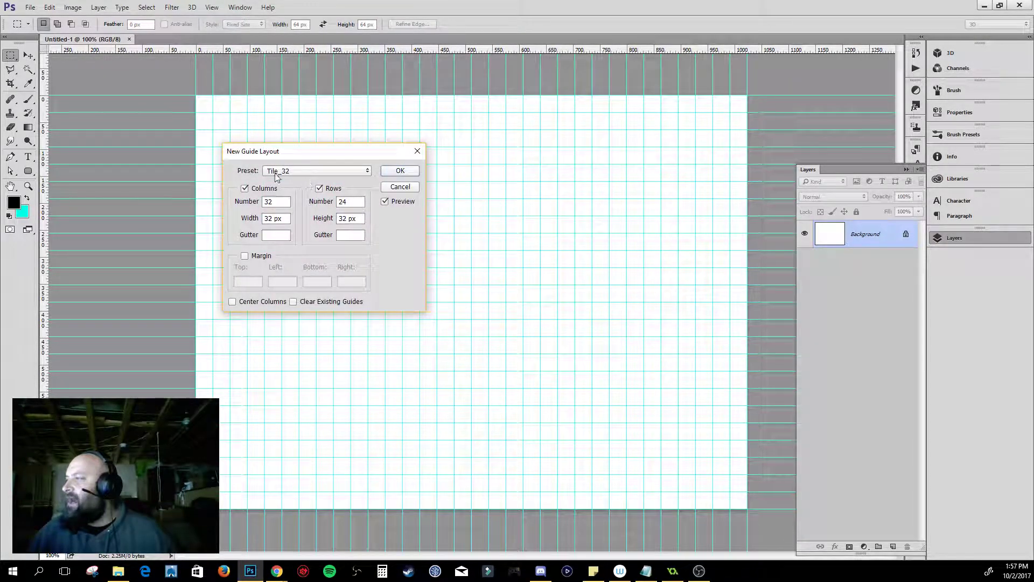
click(411, 172)
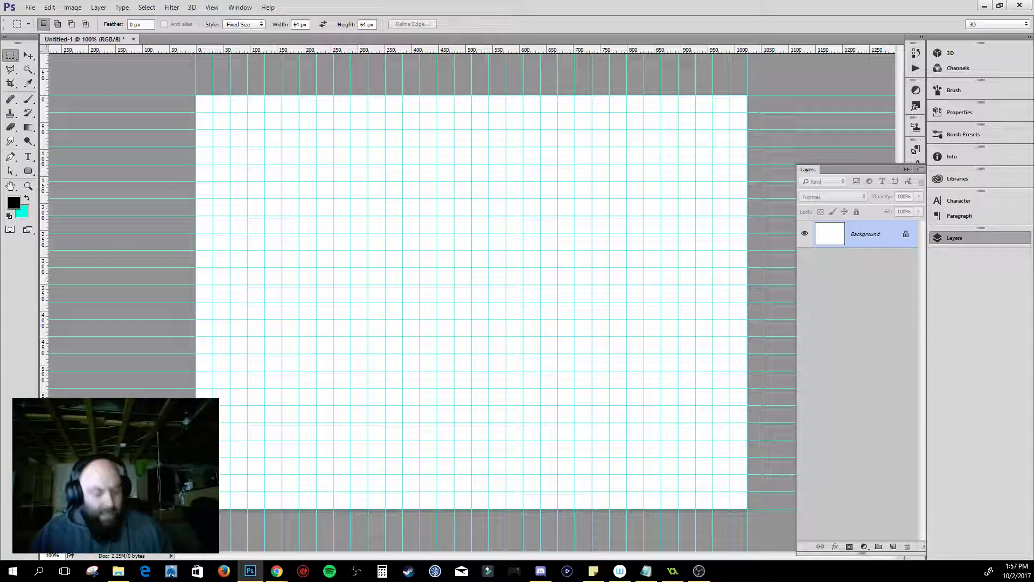
key(ctrl+semicolon)
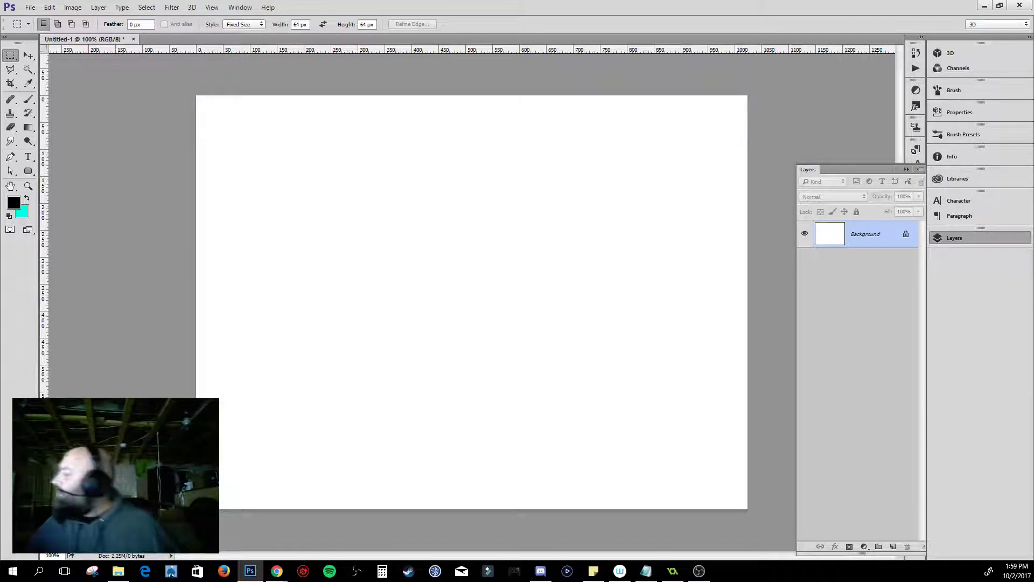
- Add a new layer and outline a Polygonal Lasso selection about 355 by 105 px with straight sides and a cut-off lower-right corner
click(893, 546)
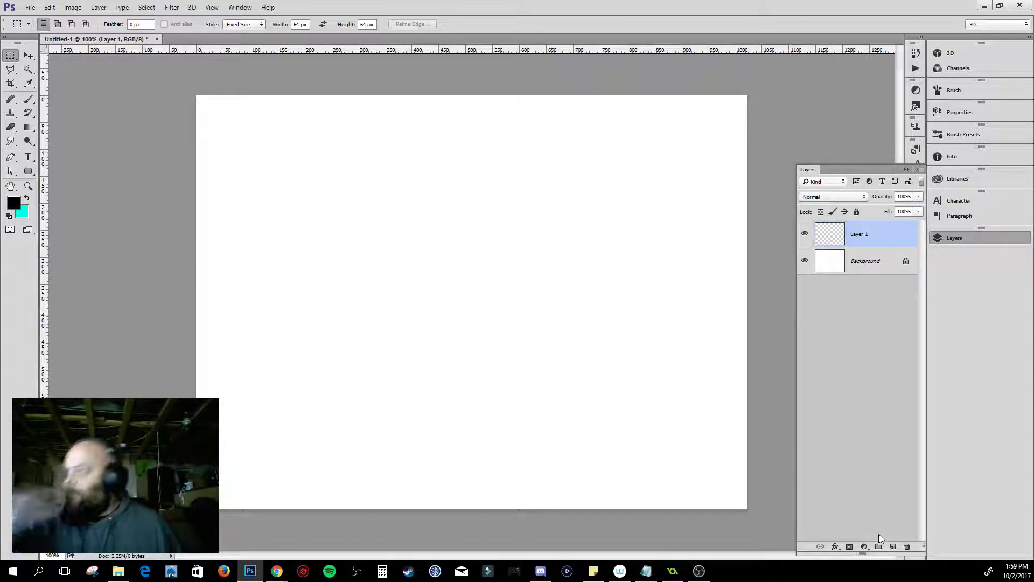
click(28, 100)
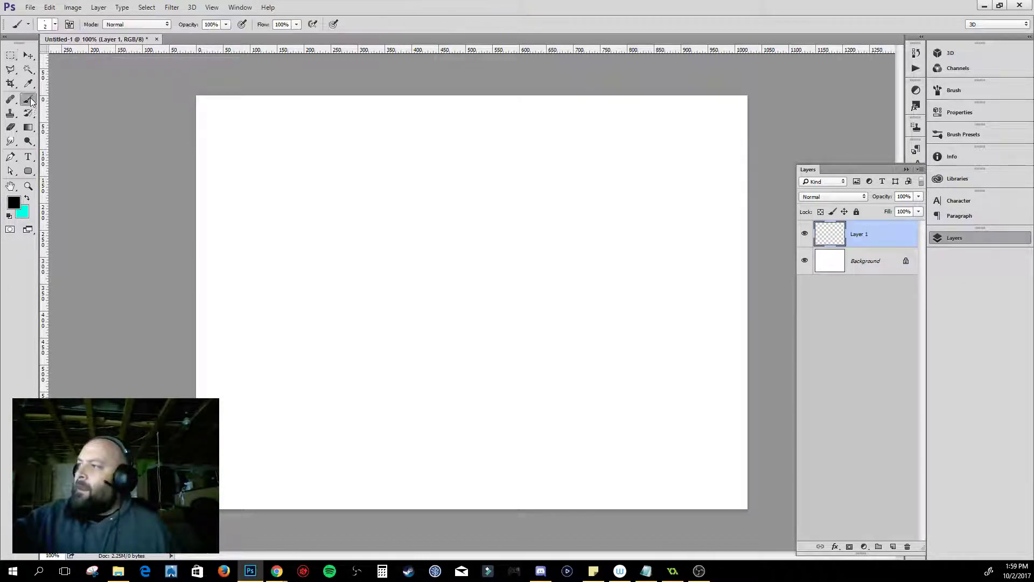
click(10, 70)
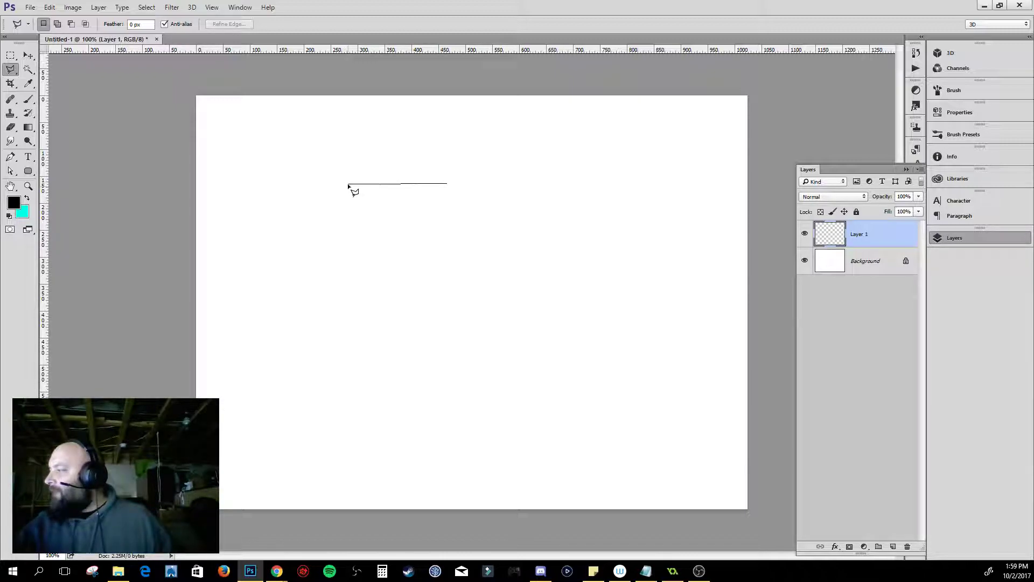
key(shift)
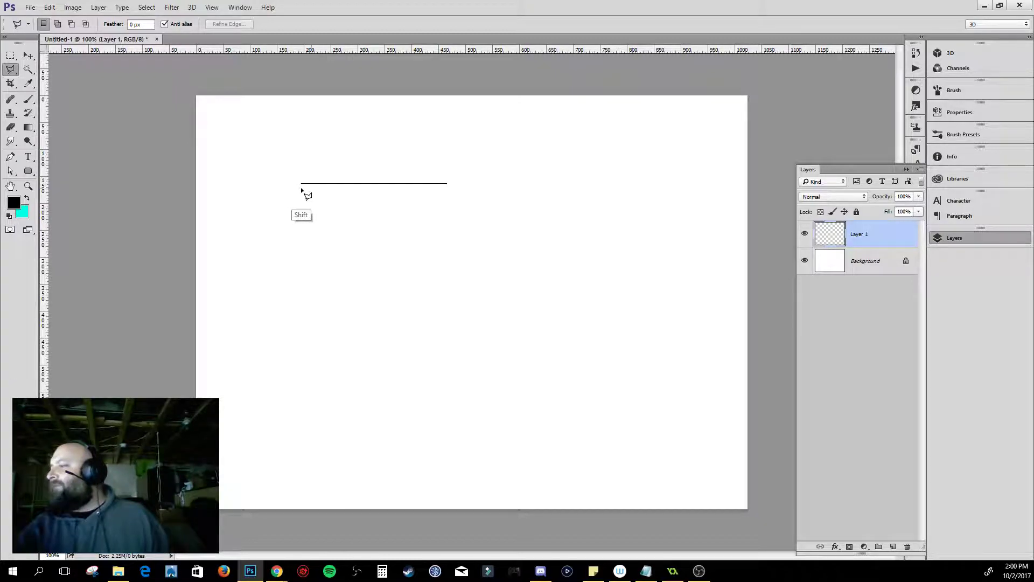
click(257, 183)
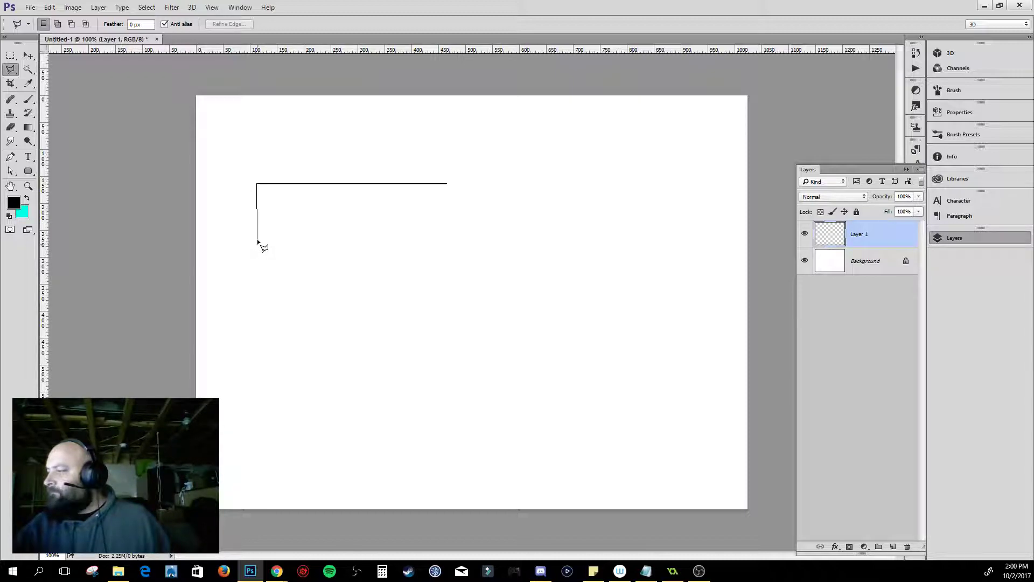
key(shift)
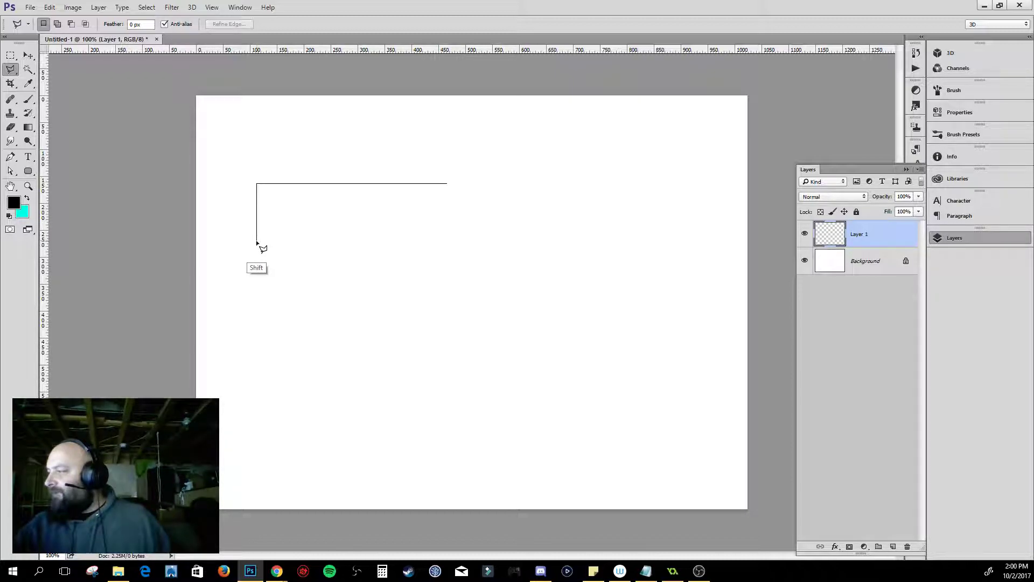
click(257, 241)
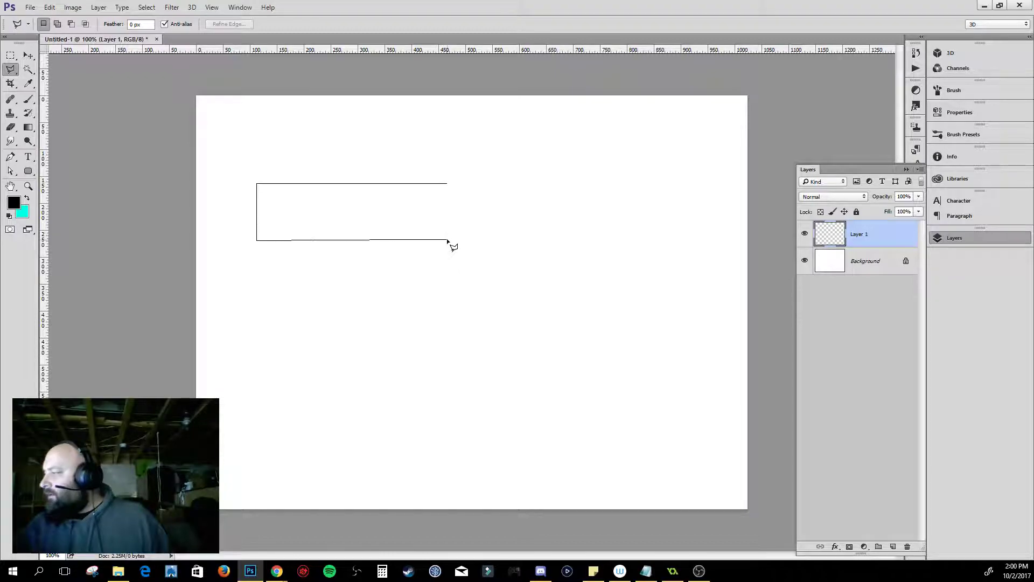
key(shift)
click(422, 240)
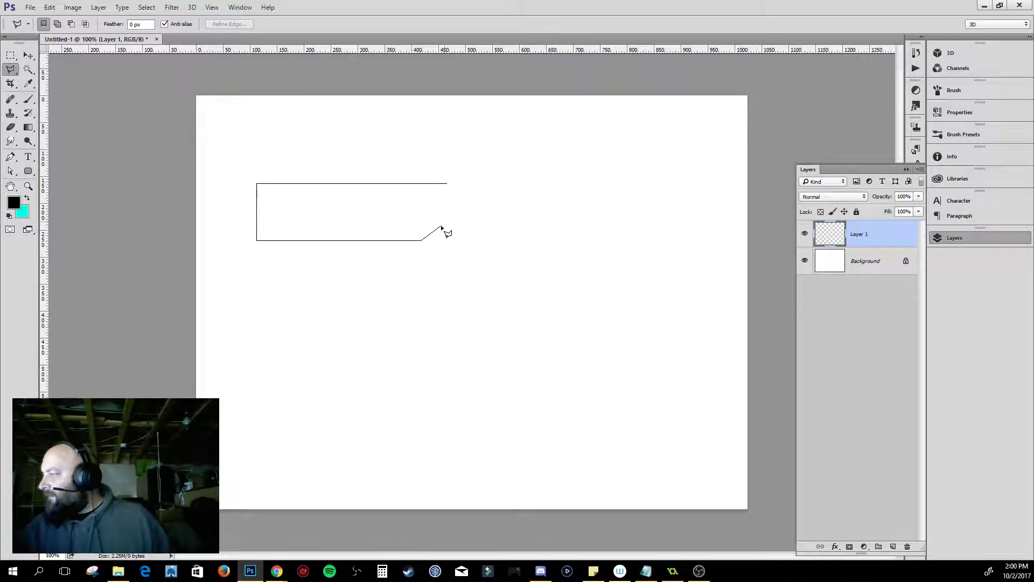
click(448, 229)
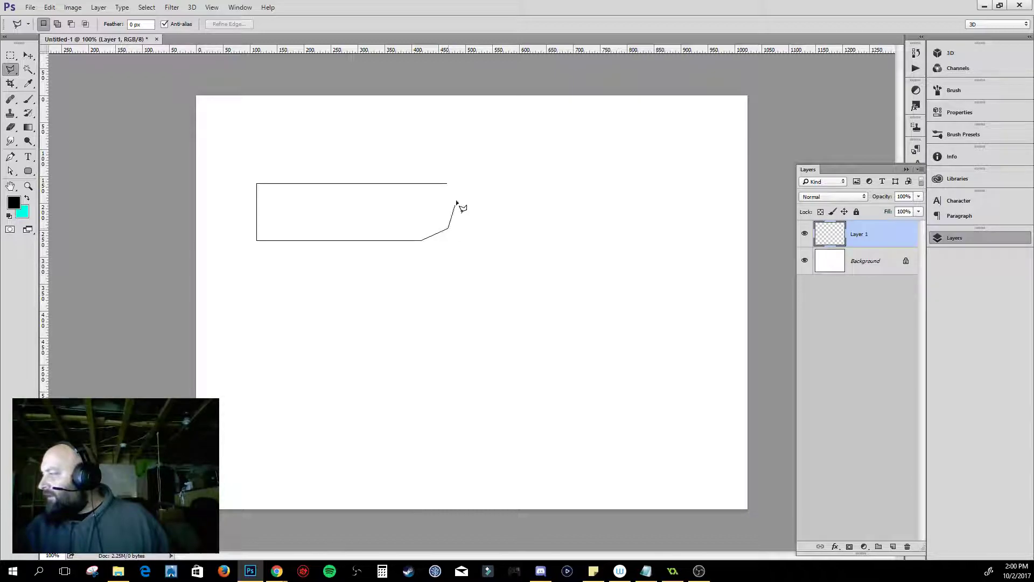
key(shift)
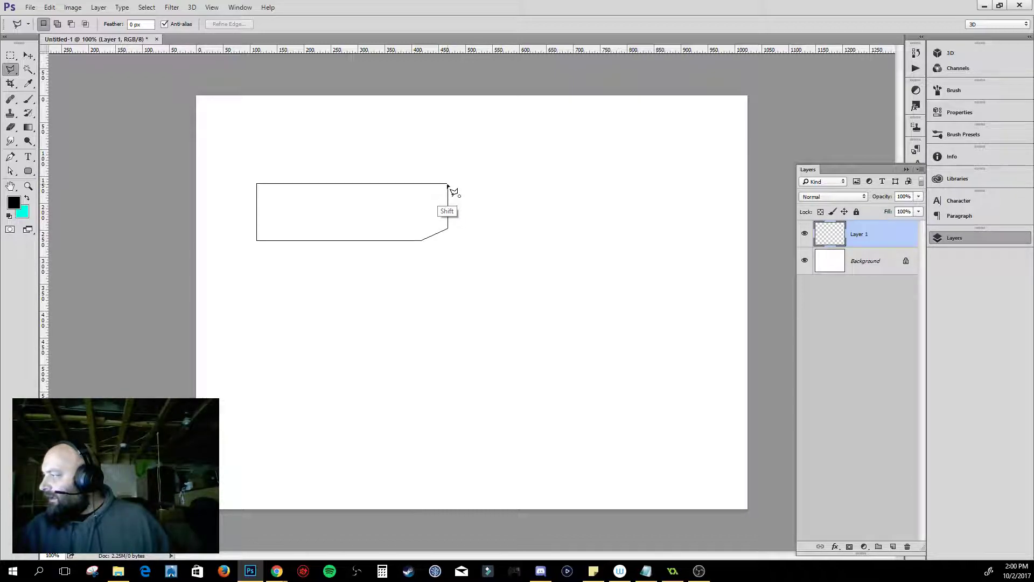
click(448, 185)
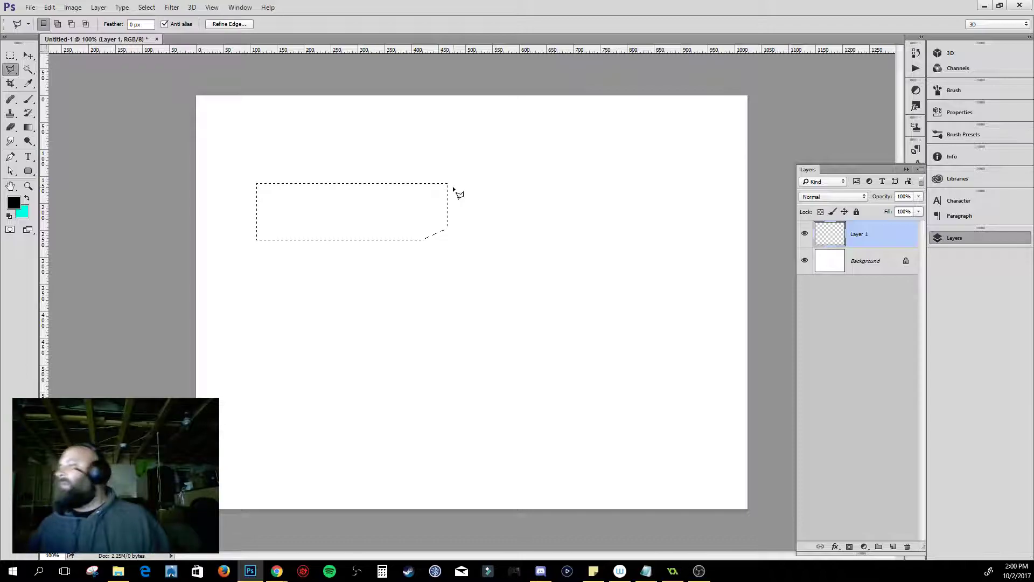
- Switch to Chrome and detach the YouTube Live Dashboard tab, leaving the crop duster plane image results in the window
mouse_move(285, 576)
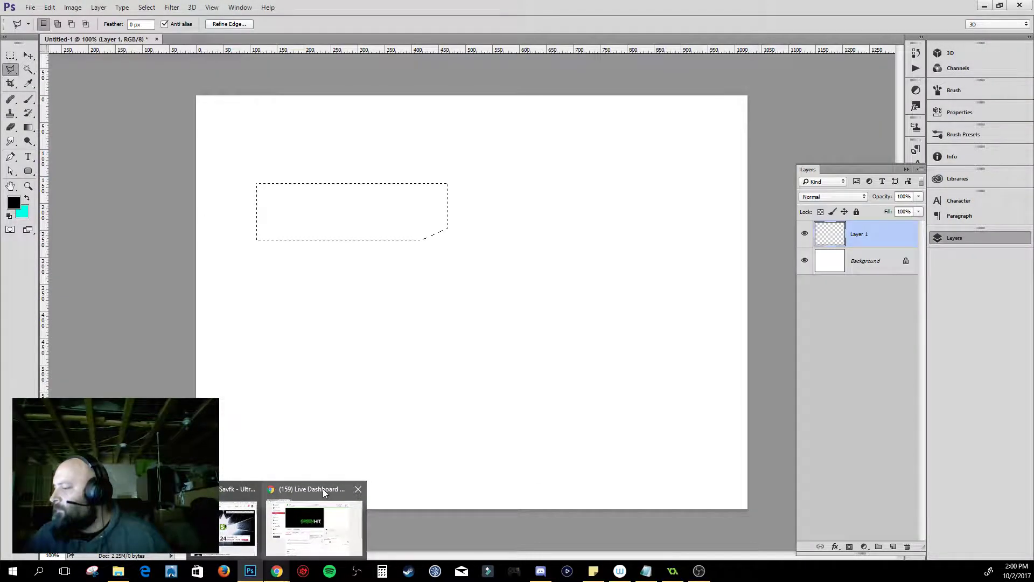
click(322, 489)
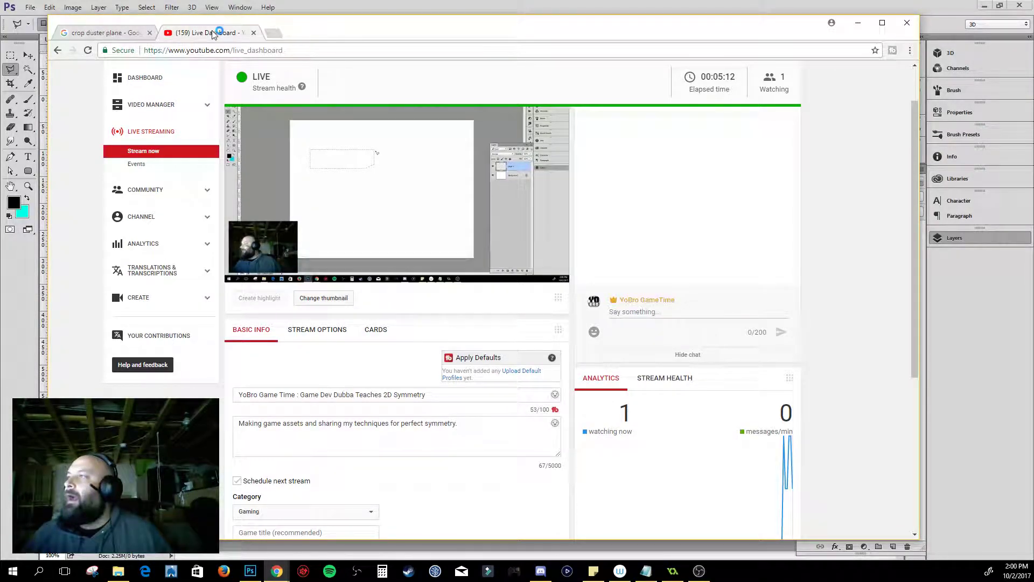
drag(213, 34, 0, 54)
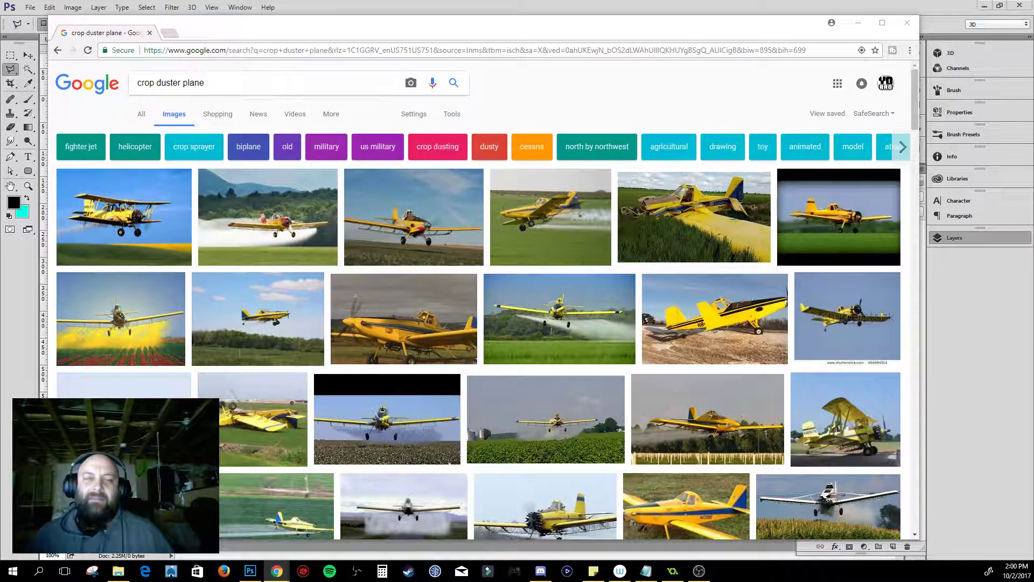
- Examine the parked yellow biplane photo in the crop duster plane image results, and return to Photoshop
click(342, 245)
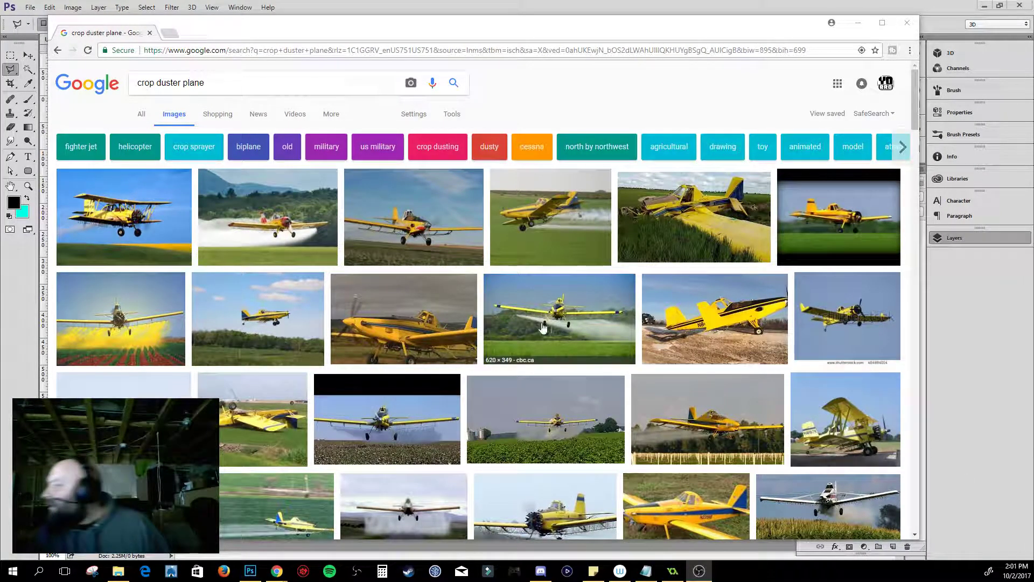
click(827, 407)
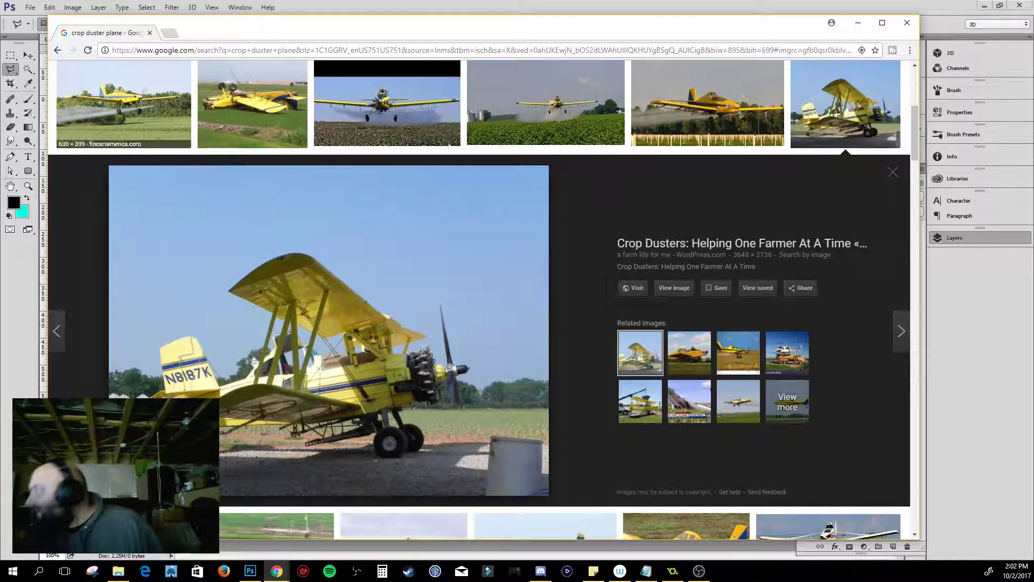
click(860, 28)
click(338, 16)
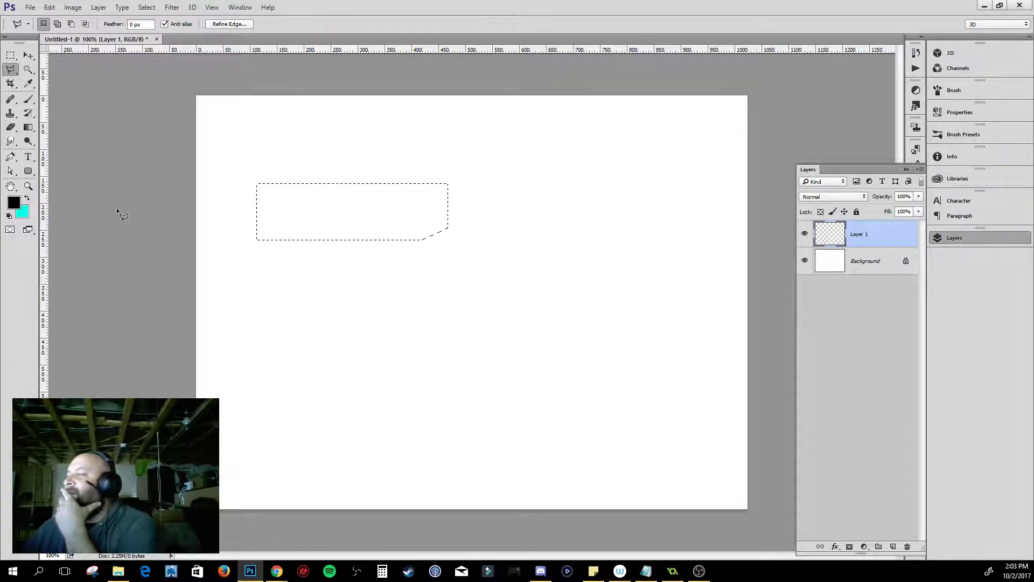
- Smooth the wing-shaped selection's corners with a sample radius of 10 pixels
click(147, 7)
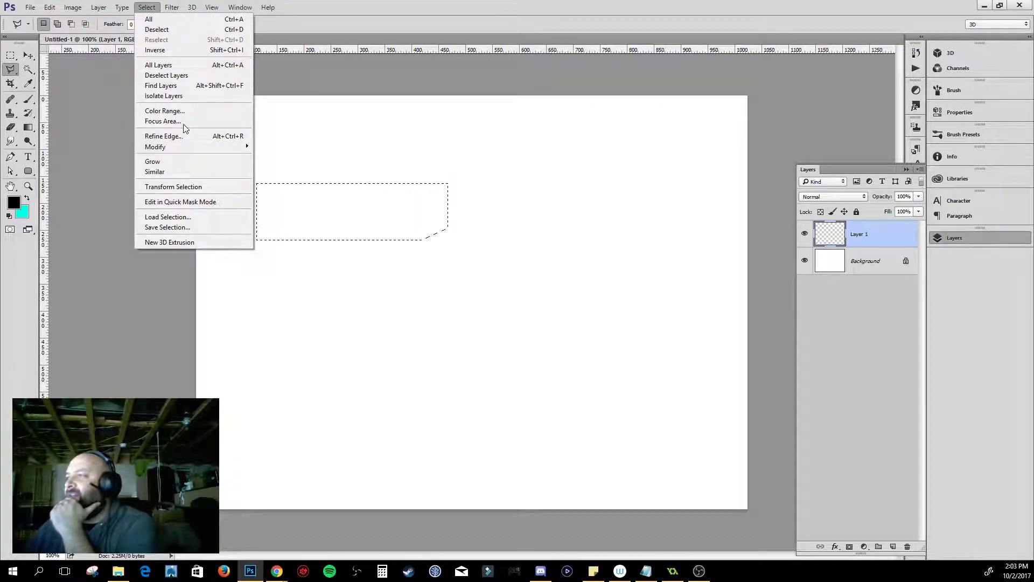
mouse_move(162, 146)
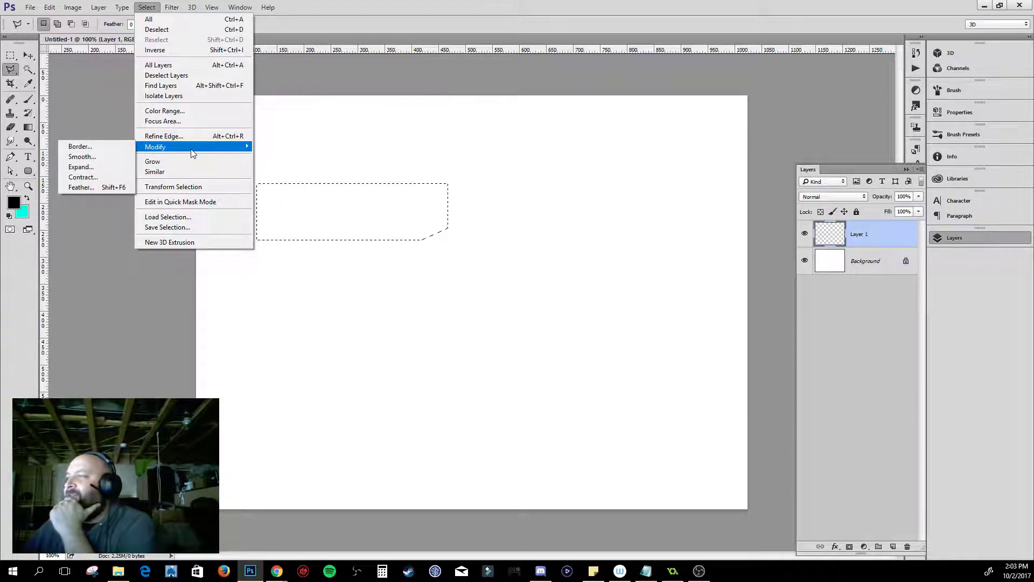
click(81, 157)
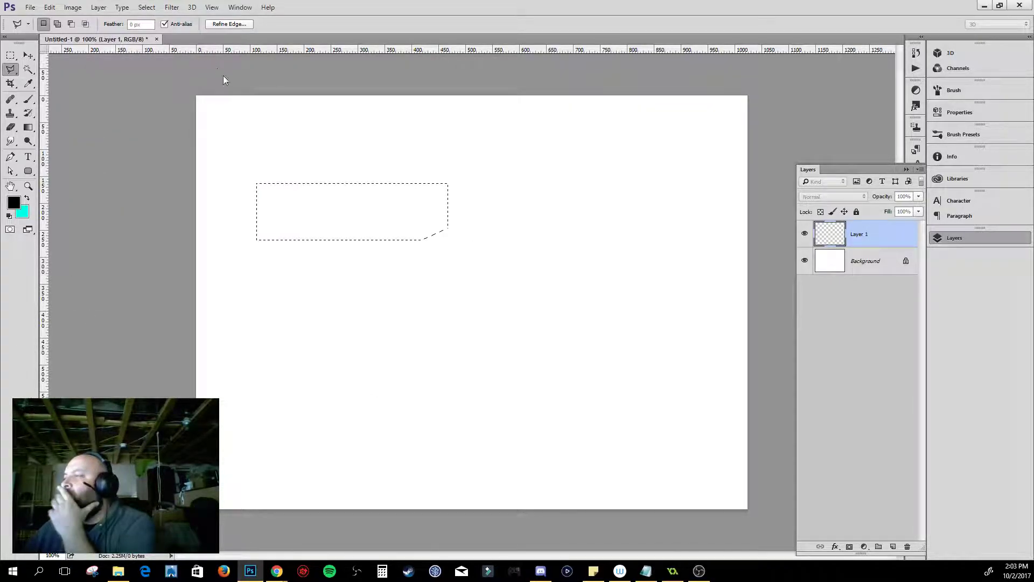
drag(418, 332, 450, 297)
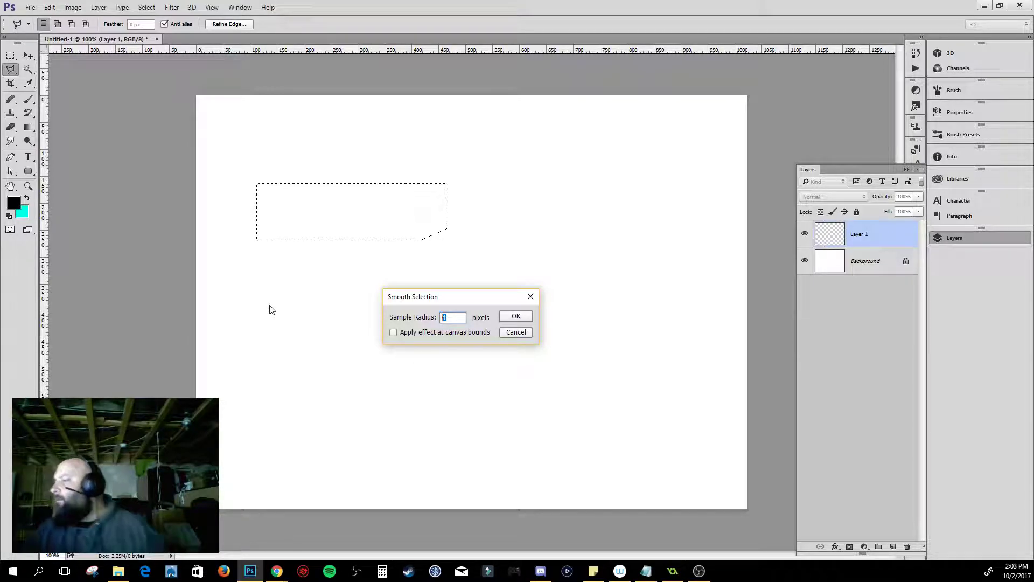
text(10)
click(515, 316)
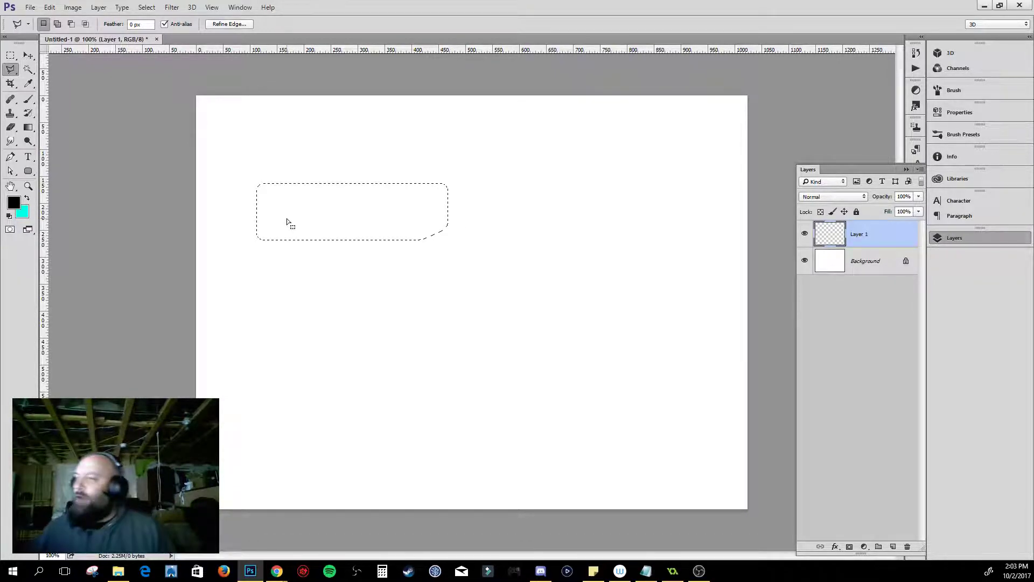
- Set the foreground colour to bright yellow fcff07
click(14, 203)
click(571, 361)
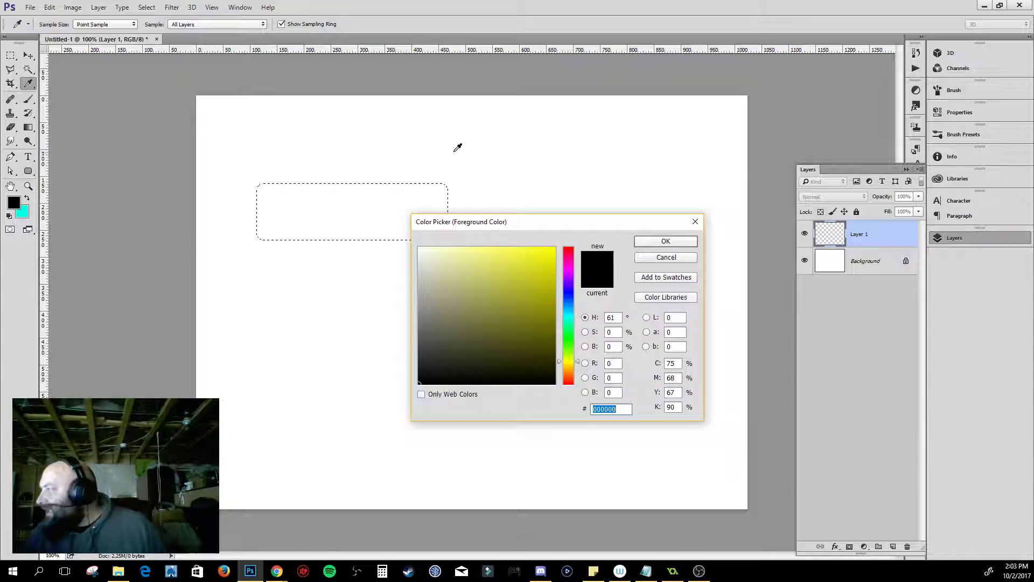
click(553, 247)
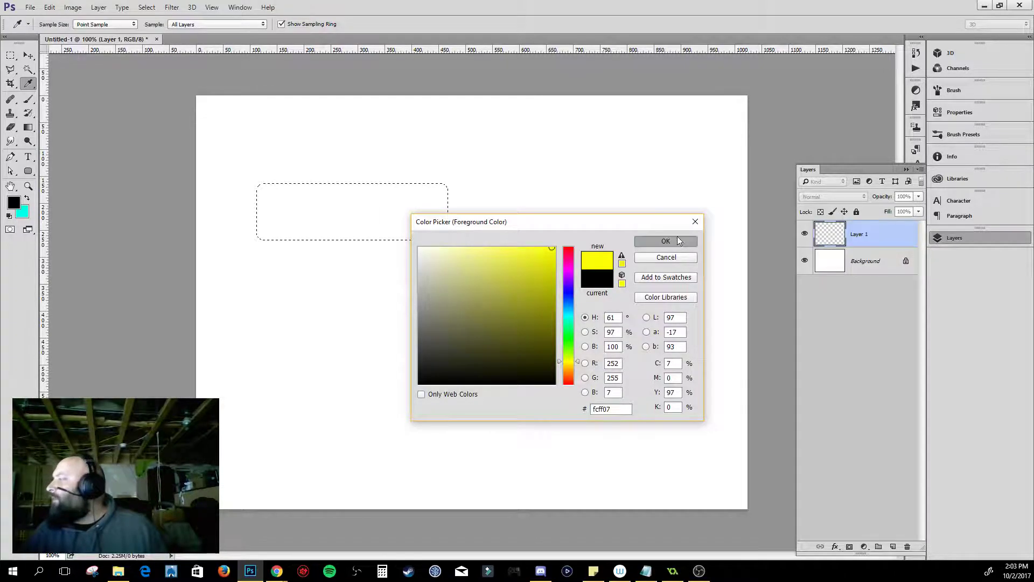
click(675, 240)
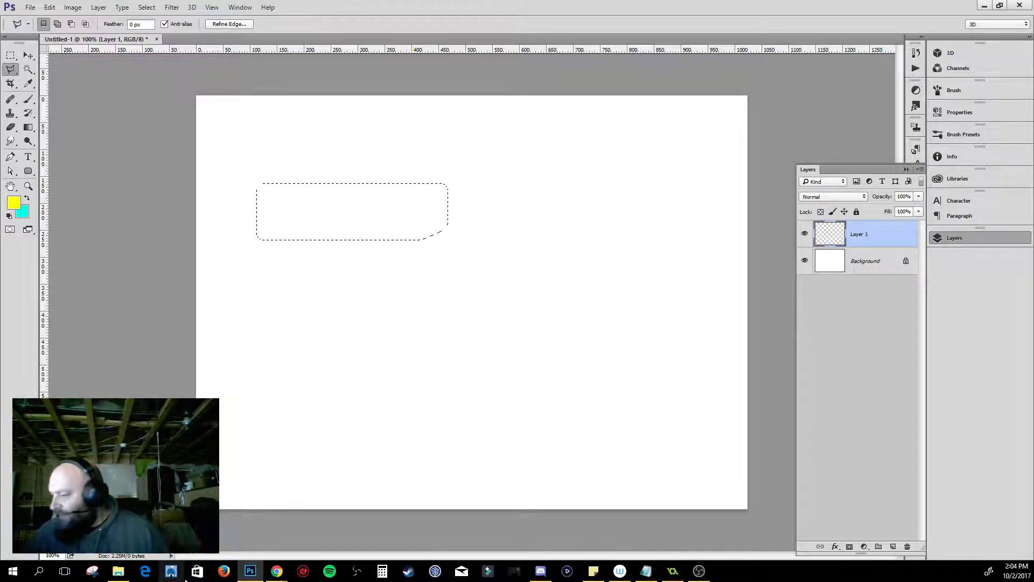
- Switch to Chrome to compare the yellow paint of the planes in the image results, and return to Photoshop
mouse_move(283, 576)
click(264, 525)
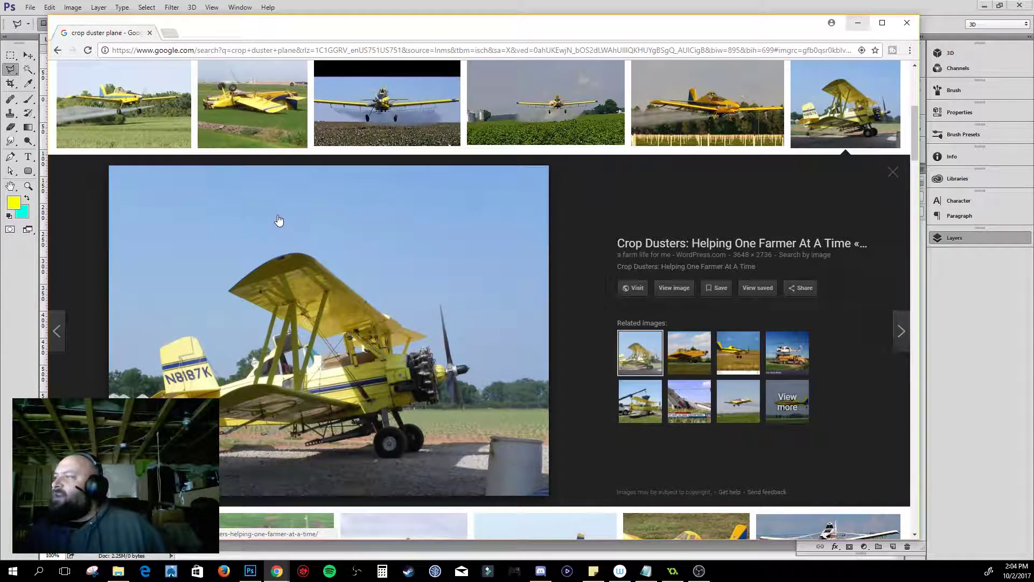
scroll(439, 284, up, 5)
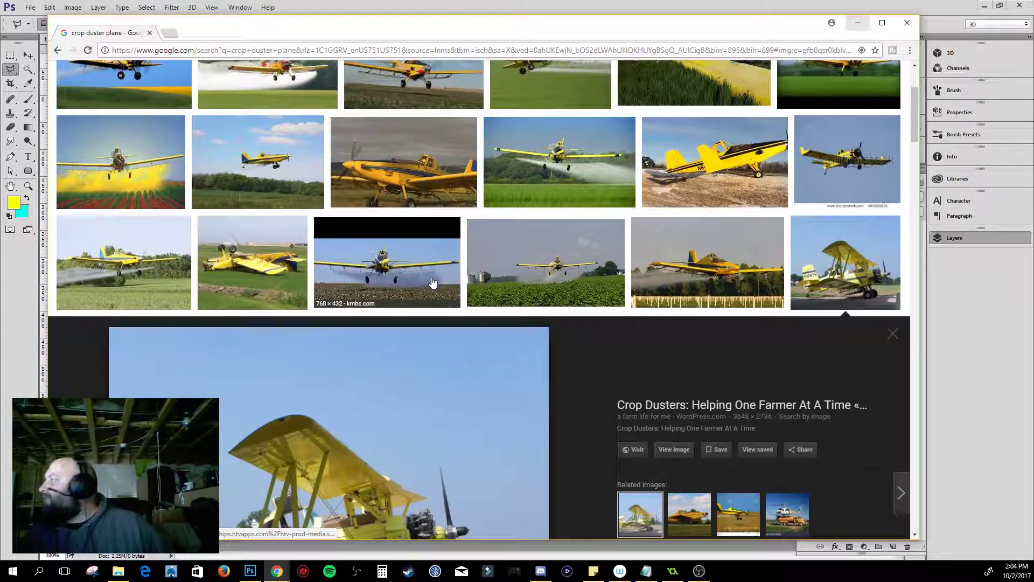
scroll(432, 281, up, 1)
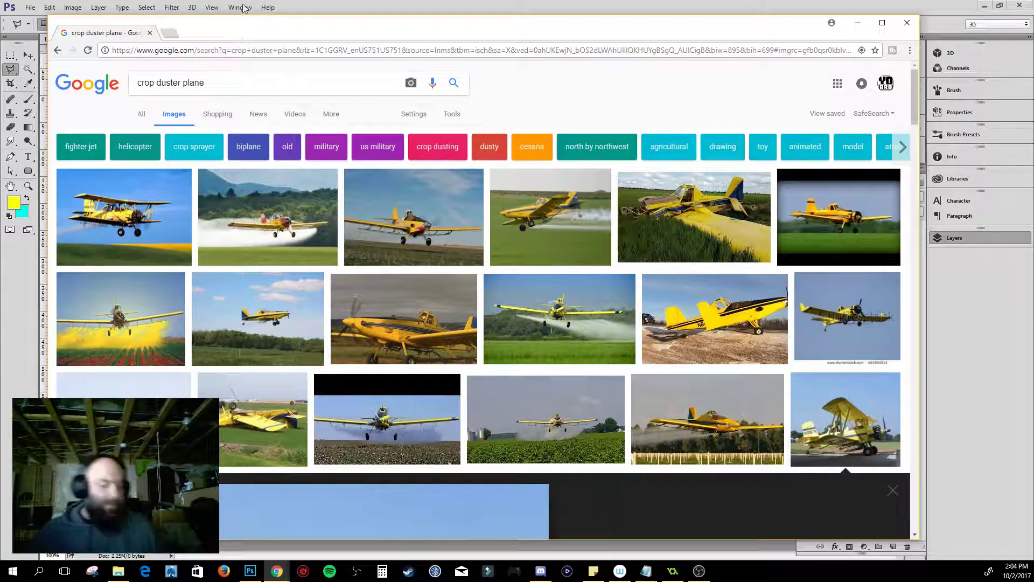
click(858, 22)
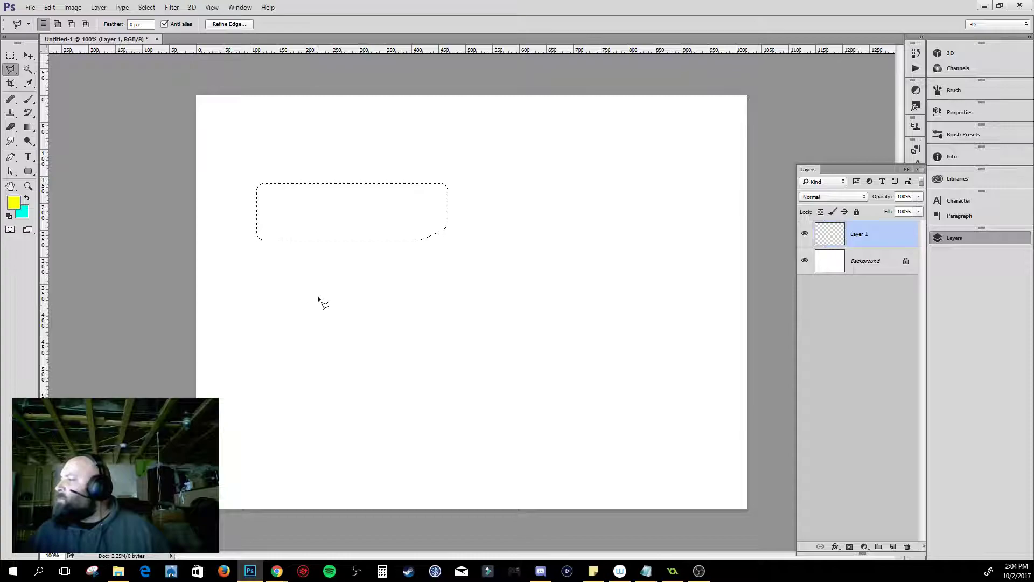
- Set the foreground colour to the slightly warmer yellow fff600
click(14, 203)
click(555, 249)
click(572, 363)
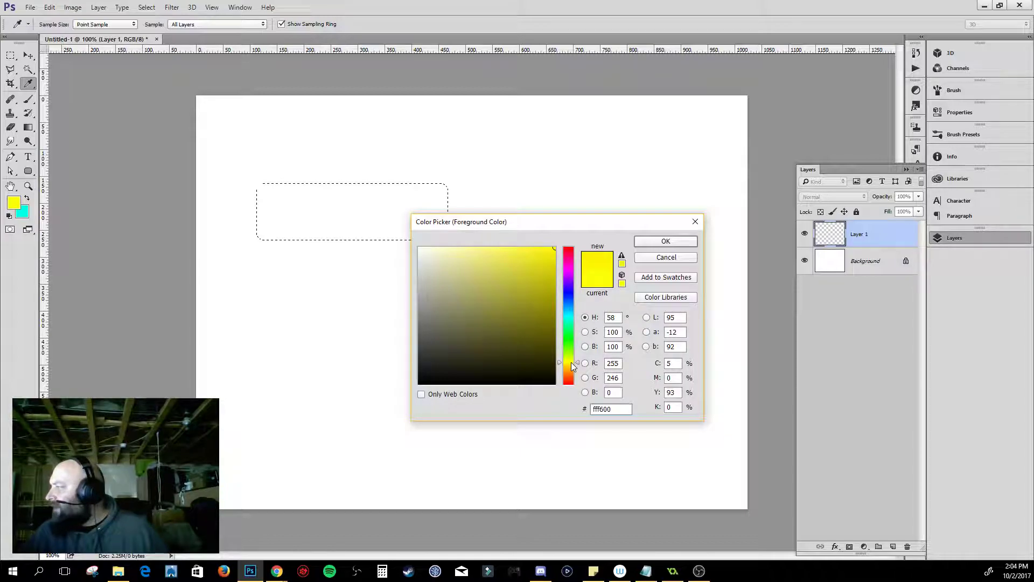
click(663, 241)
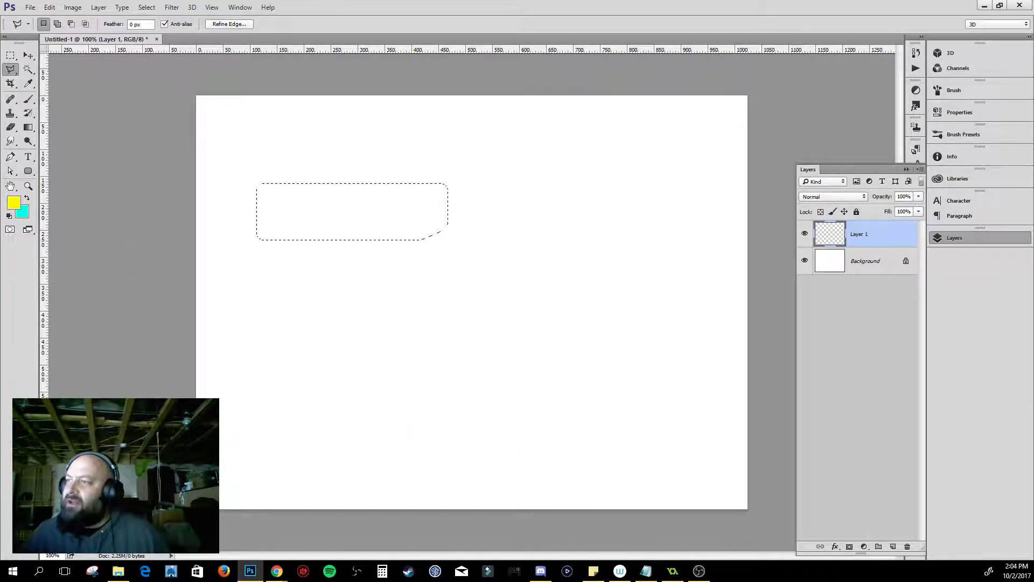
- Replace the cyan with a darker yellow, d1ca00, as the background colour, keeping the bright yellow as the foreground
click(27, 198)
click(13, 203)
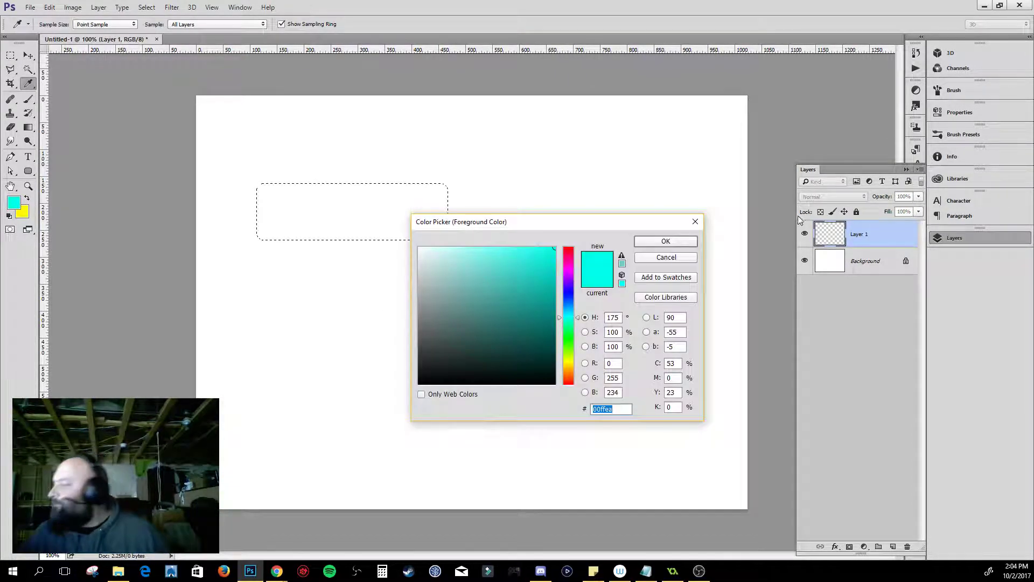
click(570, 363)
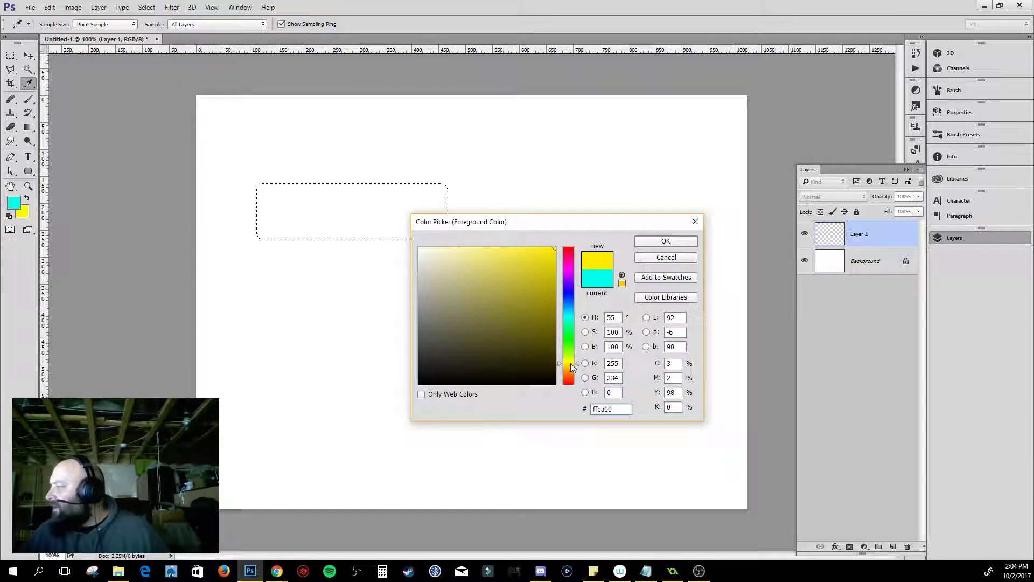
click(27, 211)
click(551, 253)
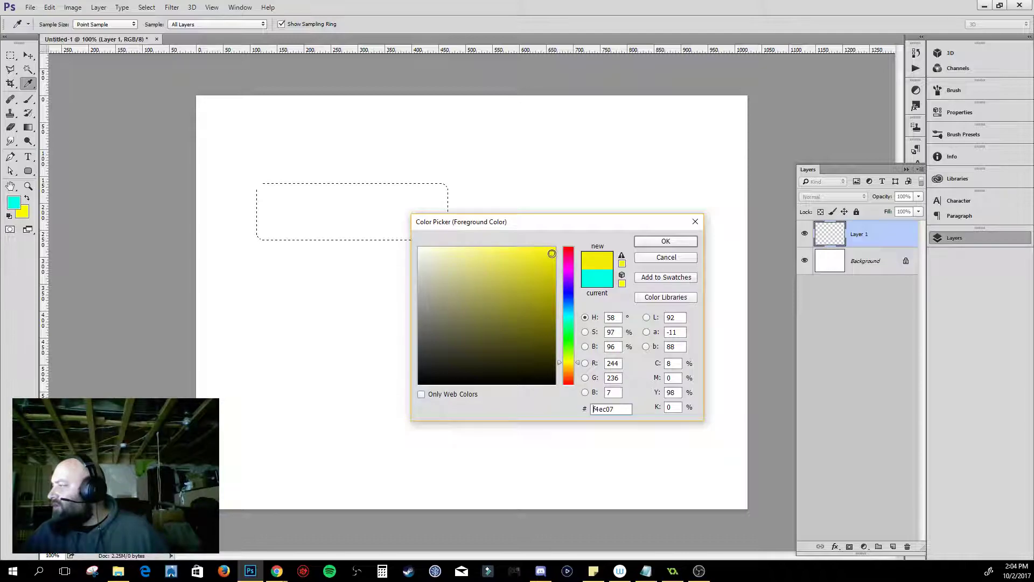
mouse_move(553, 255)
mouse_down()
mouse_move(555, 247)
mouse_move(556, 270)
mouse_up()
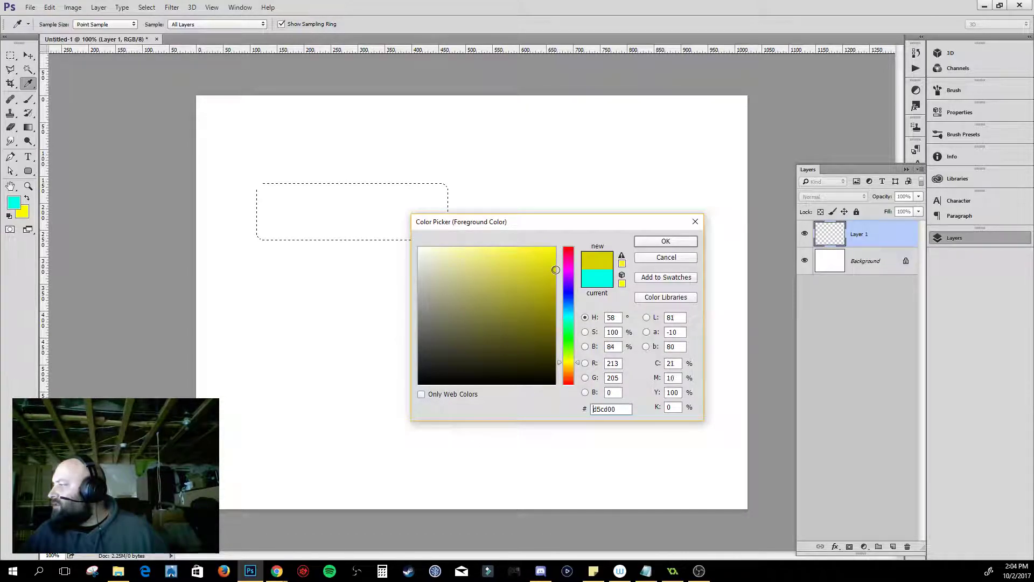
click(666, 241)
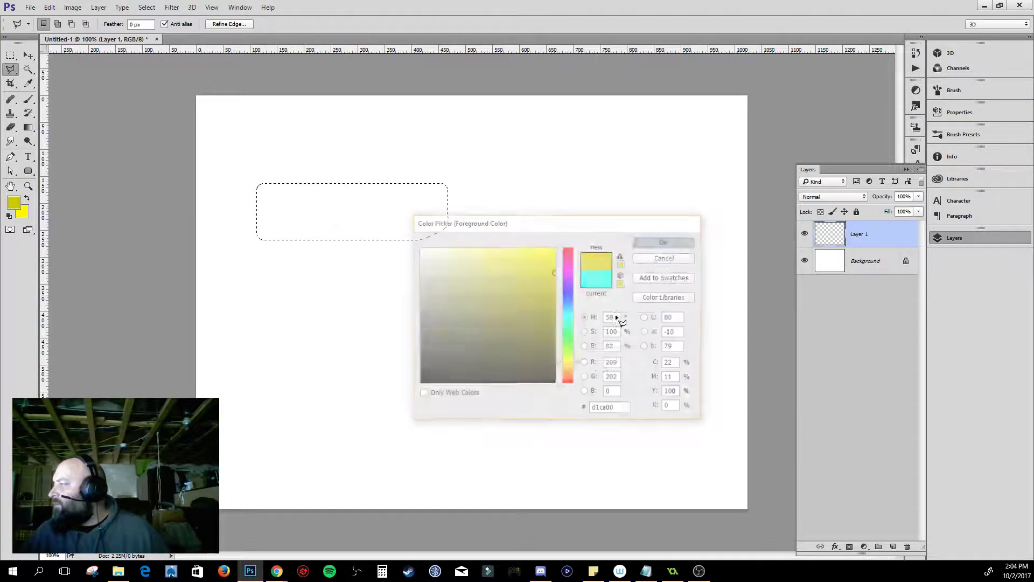
key(x)
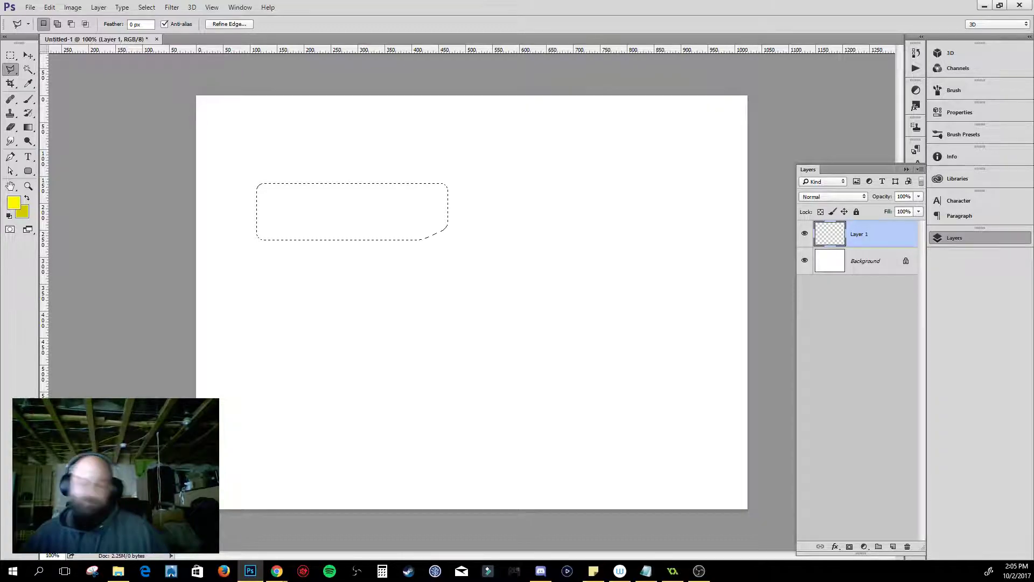
- Fill the wing-shaped selection on Layer 1 with the bright yellow foreground colour and clear the selection
key(alt+BackSpace)
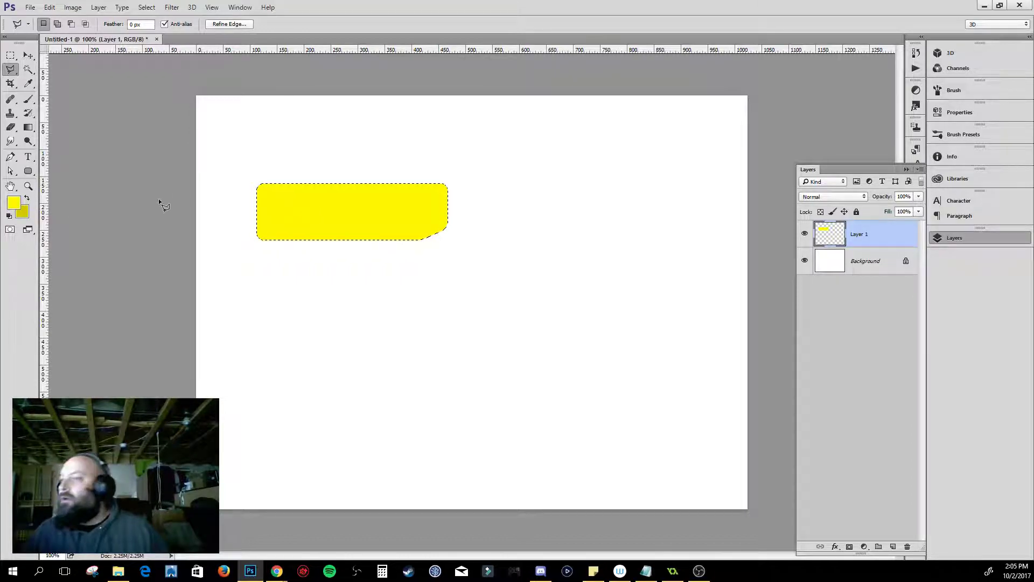
key(ctrl+d)
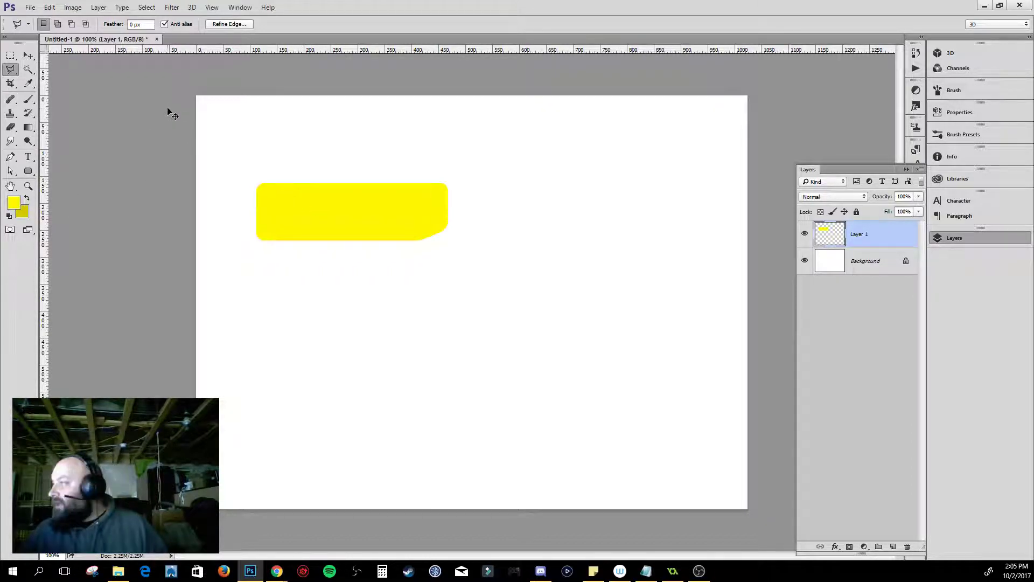
key(m)
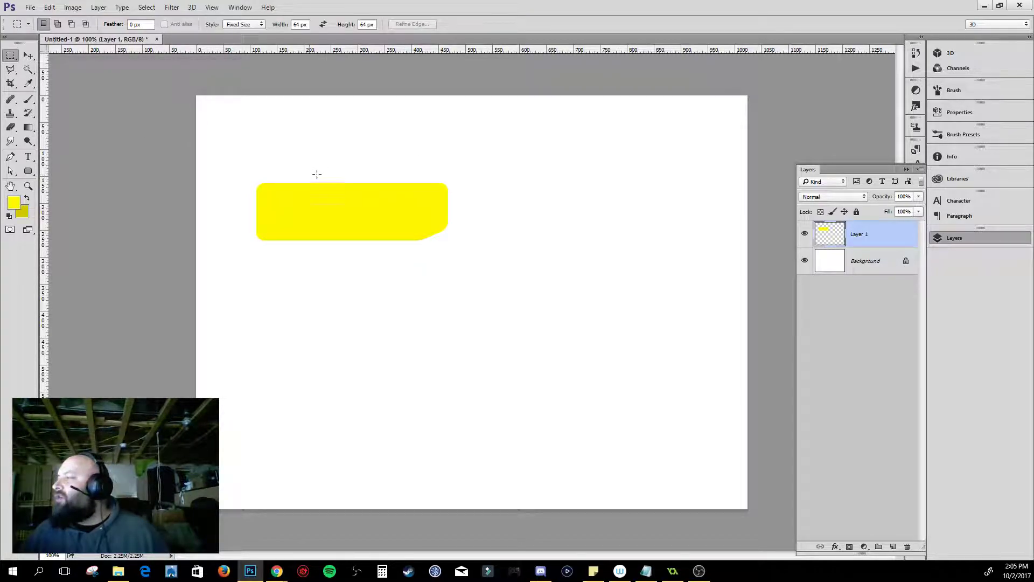
drag(323, 170, 368, 199)
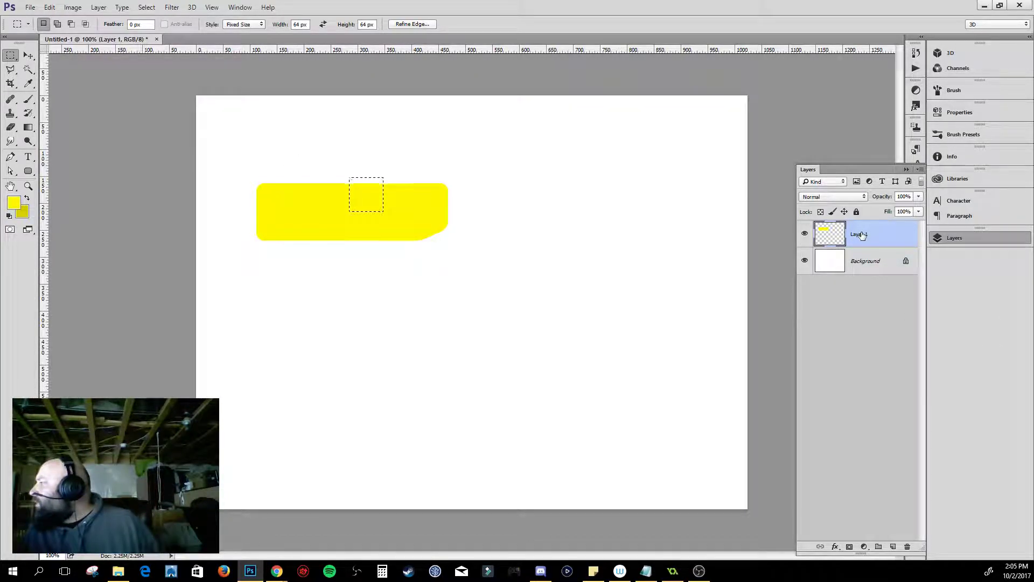
key(ctrl+d)
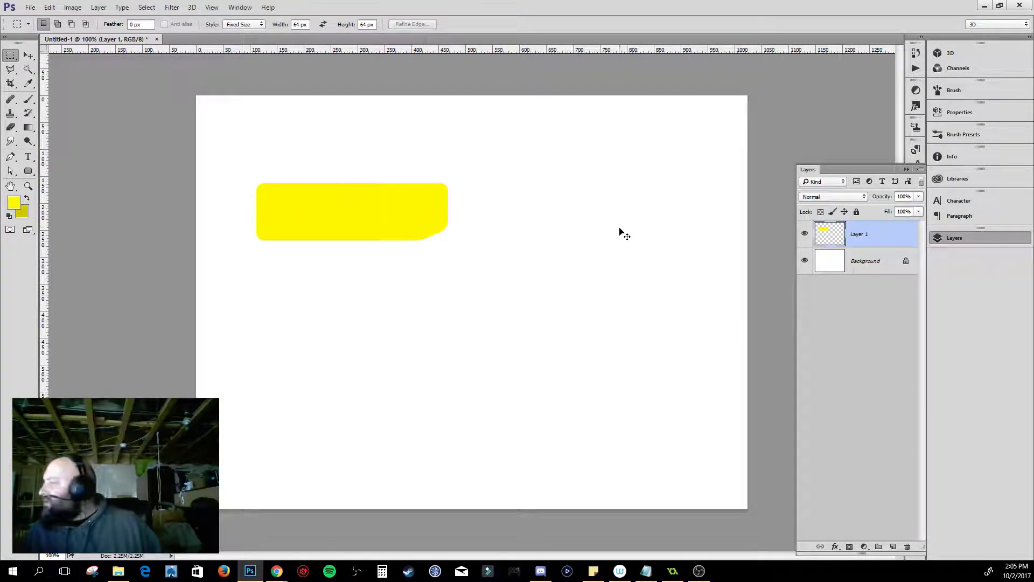
- Load the wing's outline as a selection, add a narrower rectangular section at its inner end, and fill it with the bright yellow
ctrl+click(827, 238)
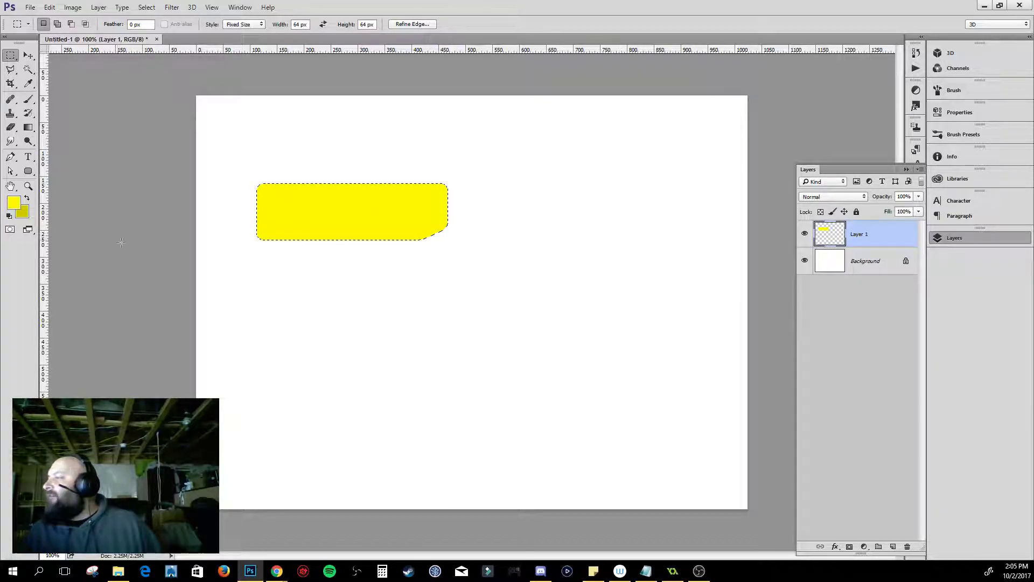
click(11, 70)
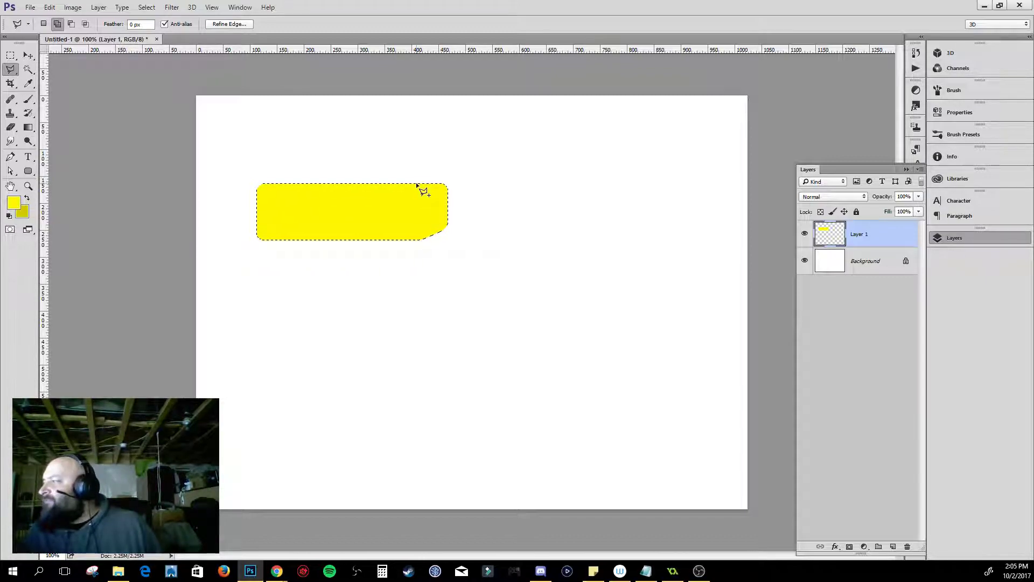
click(431, 185)
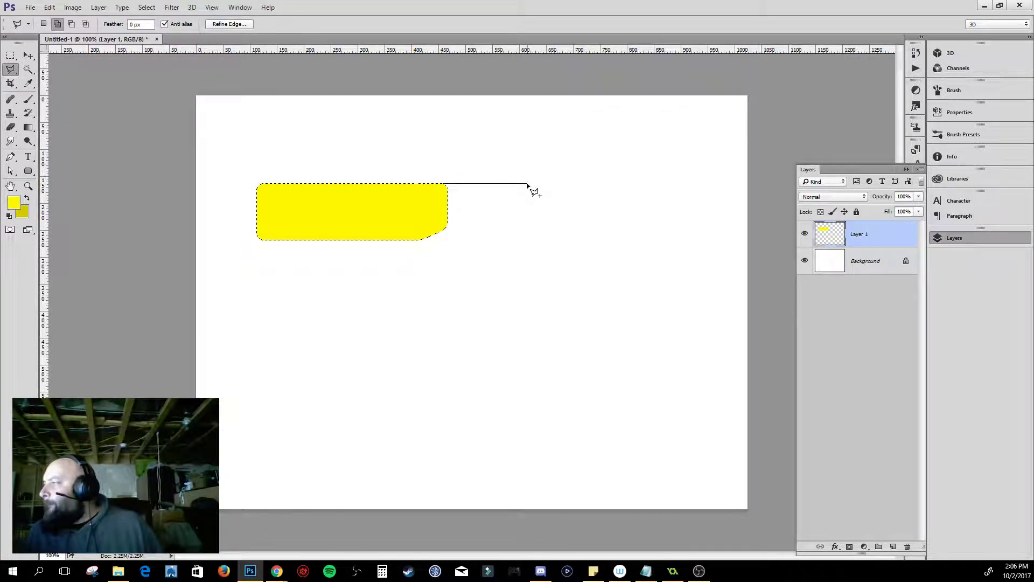
click(527, 229)
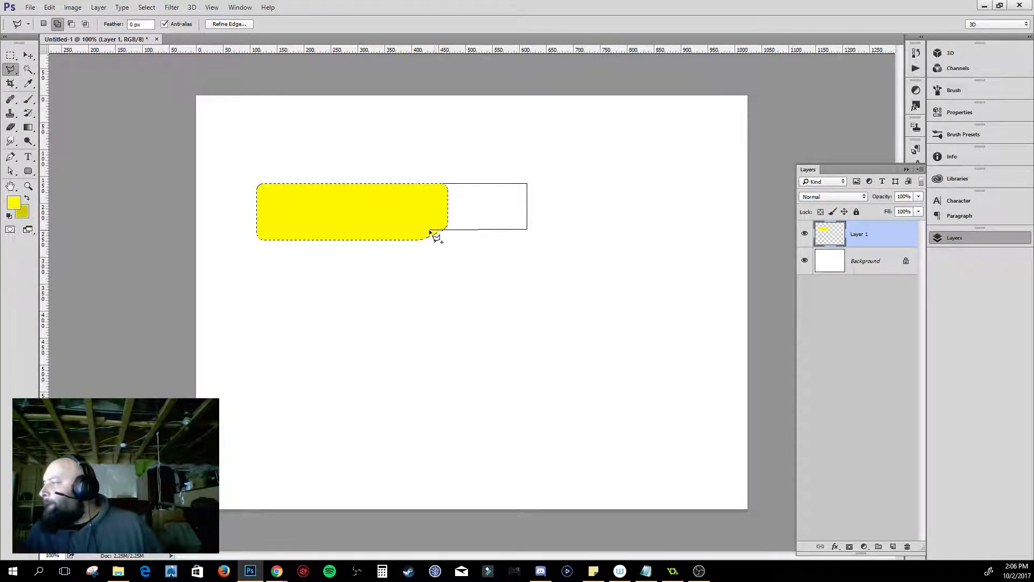
click(435, 229)
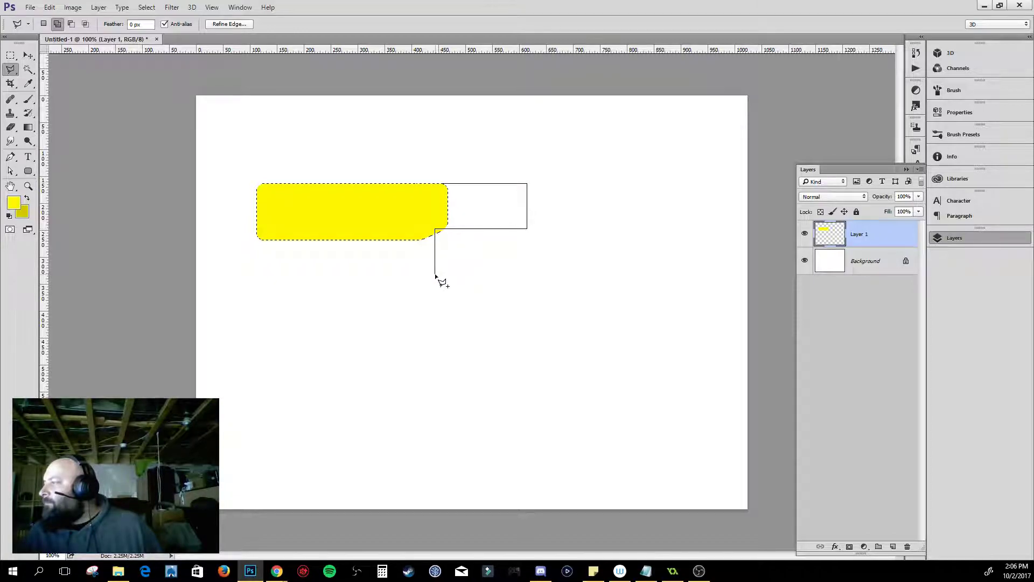
click(414, 184)
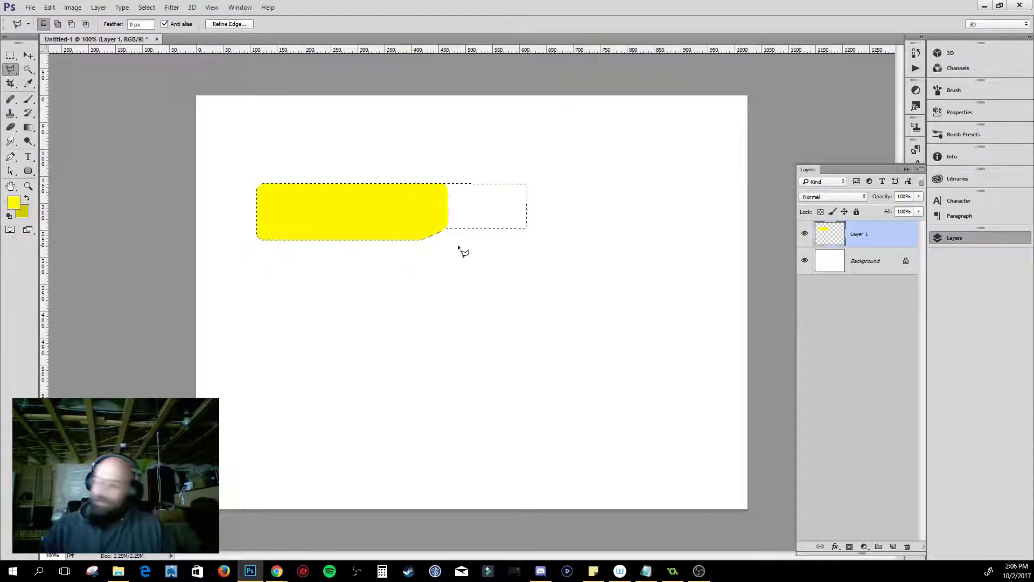
key(alt+BackSpace)
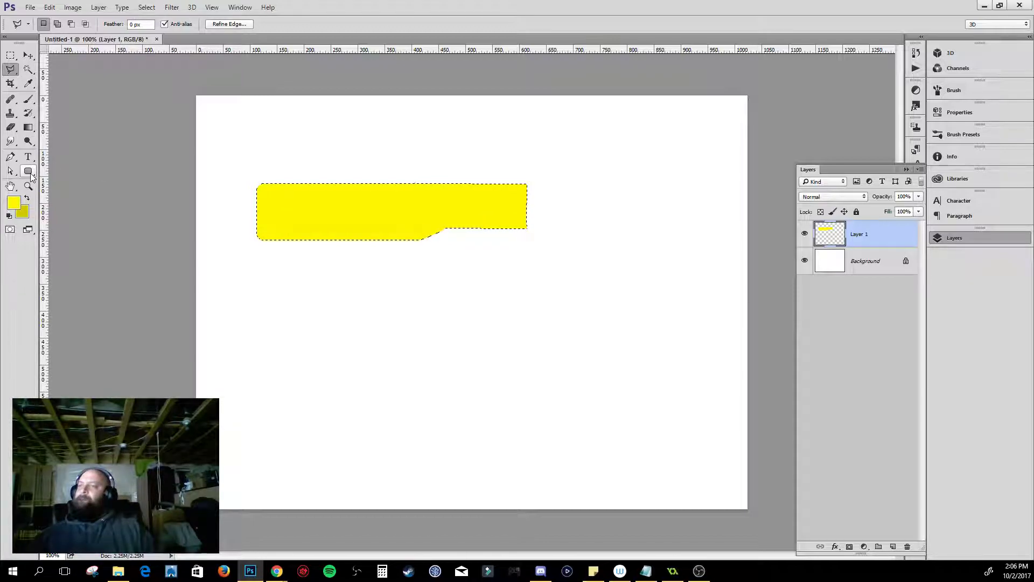
- Place a vertical guide near the canvas's horizontal centre, at about 513 px, and show the grid
drag(46, 170, 473, 218)
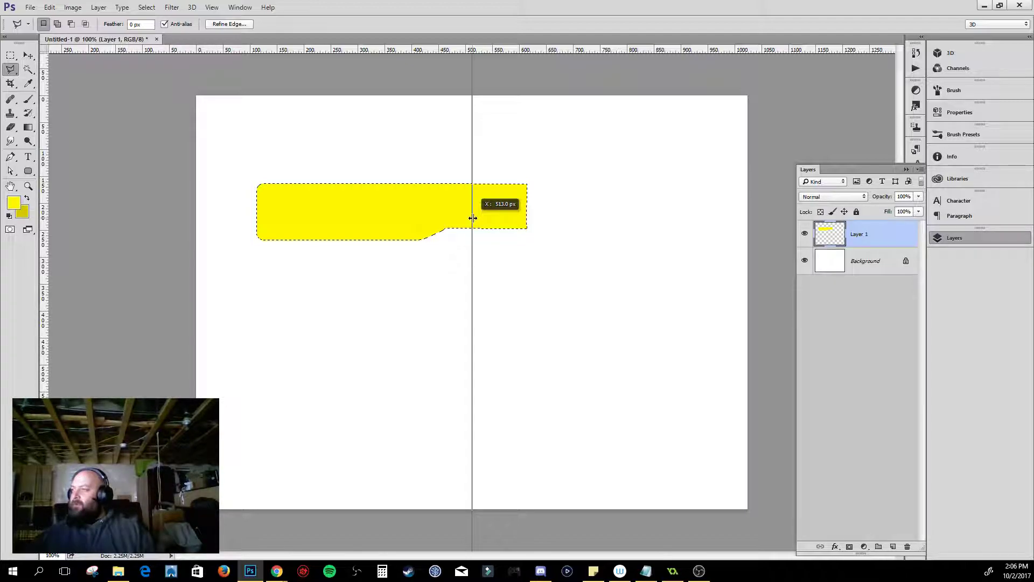
drag(473, 219, 472, 217)
key(ctrl+apostrophe)
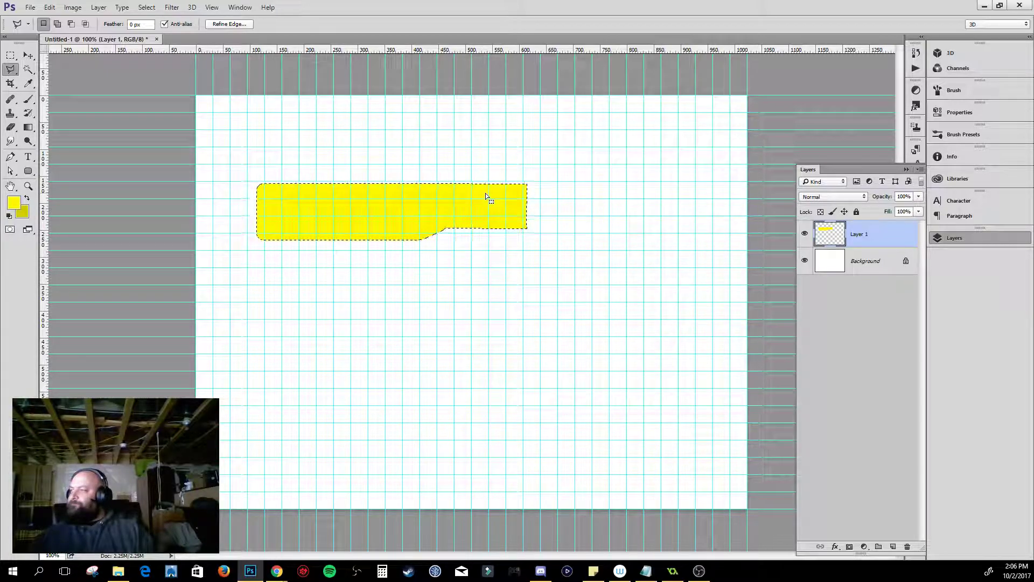
- Clear the selection and move the wing about 16 px to the right and 2 px up
key(ctrl+d)
key(v)
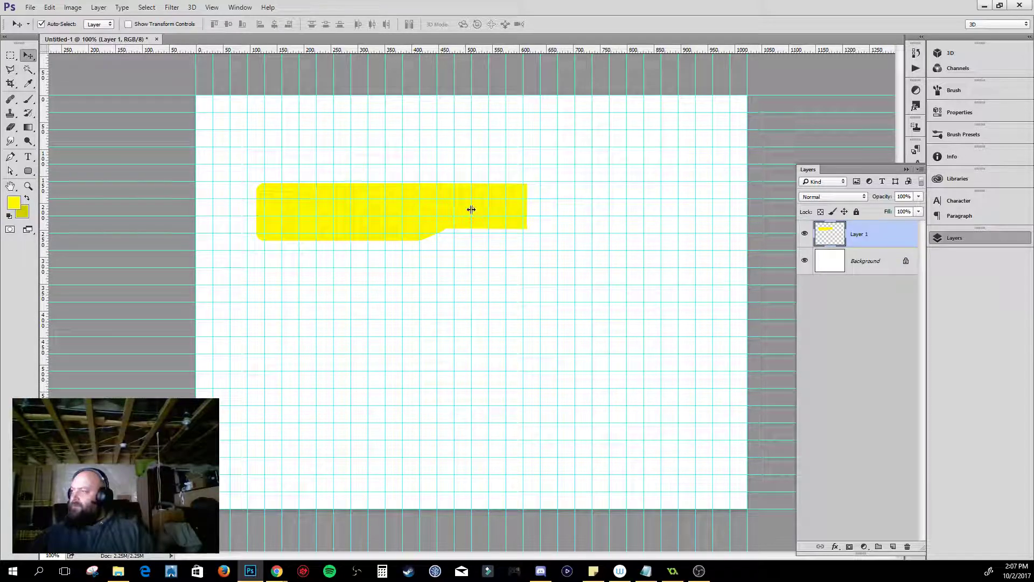
drag(464, 207, 469, 209)
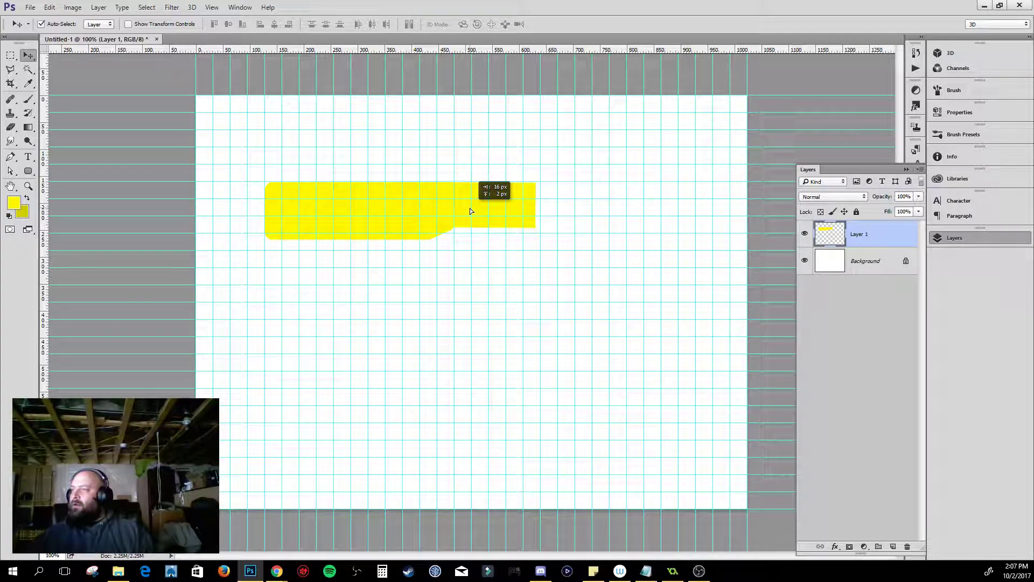
drag(470, 209, 470, 209)
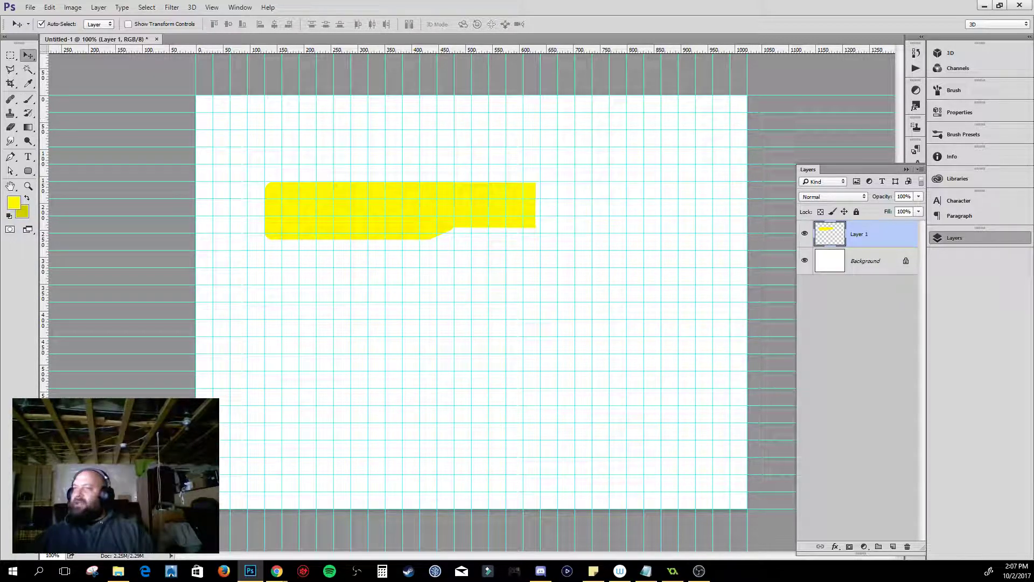
- Set the rectangular marquee style to Normal and select the part of the wing extending right of the canvas's centre line
click(10, 55)
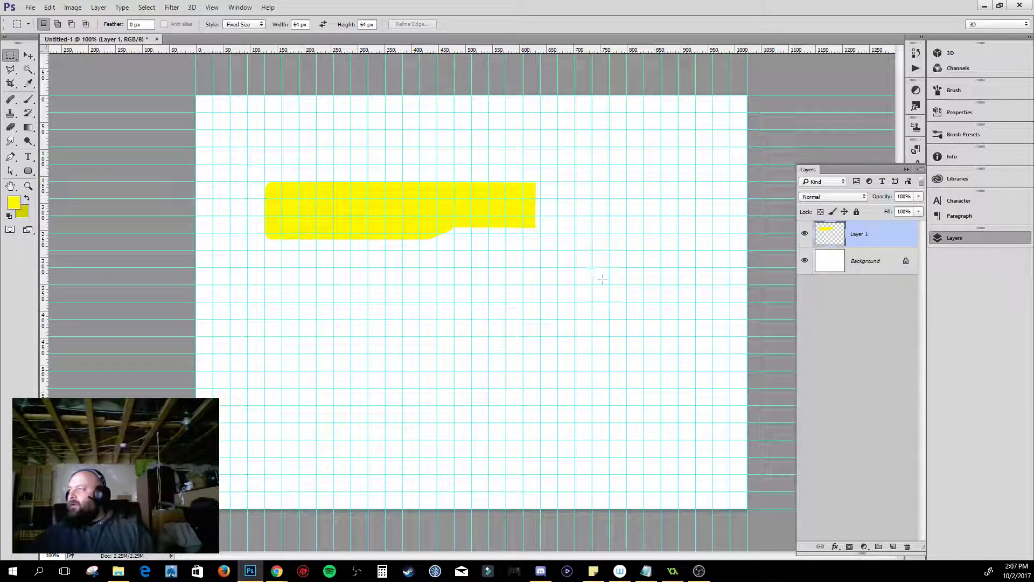
drag(589, 281, 472, 176)
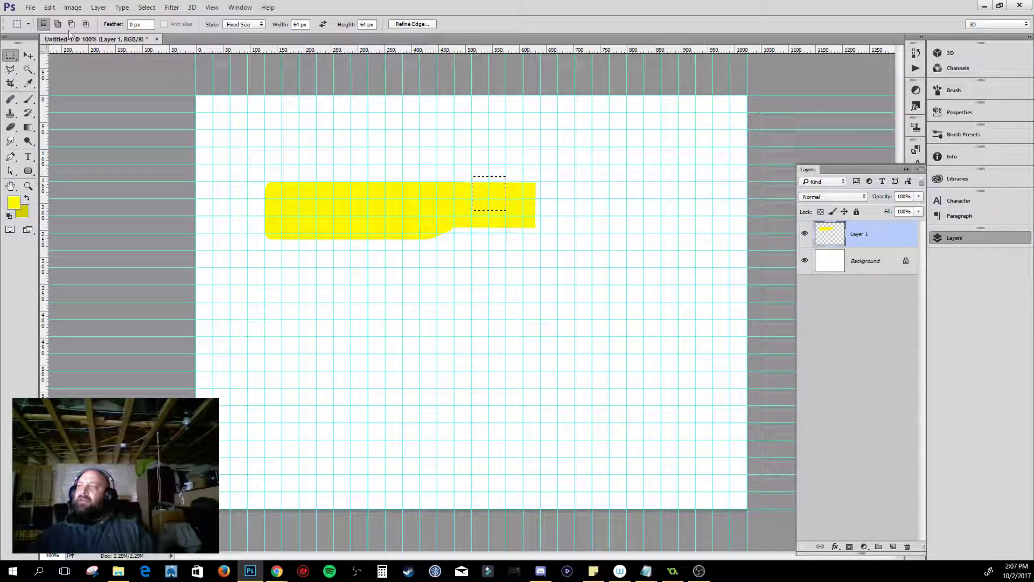
click(251, 25)
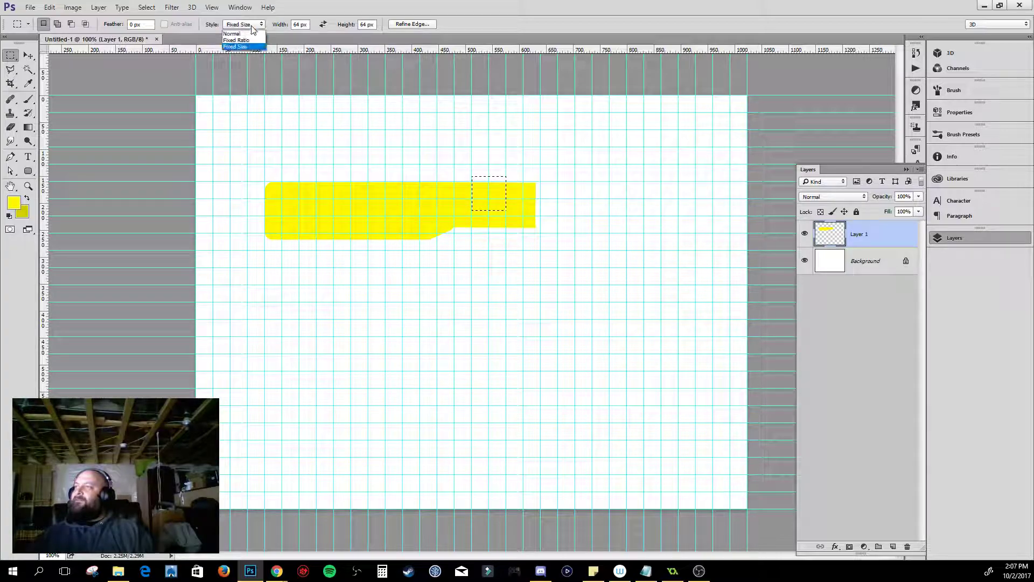
click(256, 34)
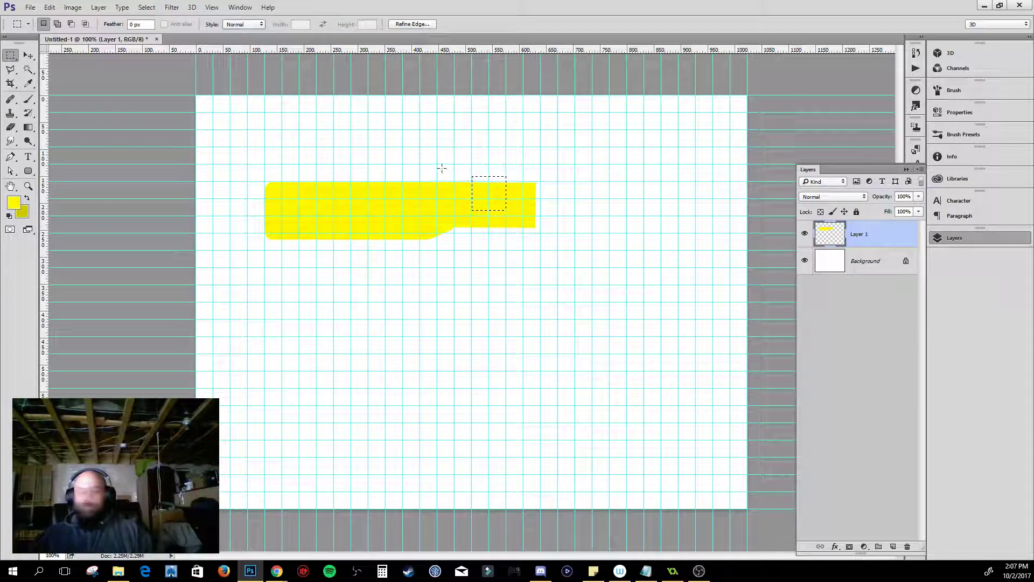
click(600, 265)
drag(604, 285, 472, 156)
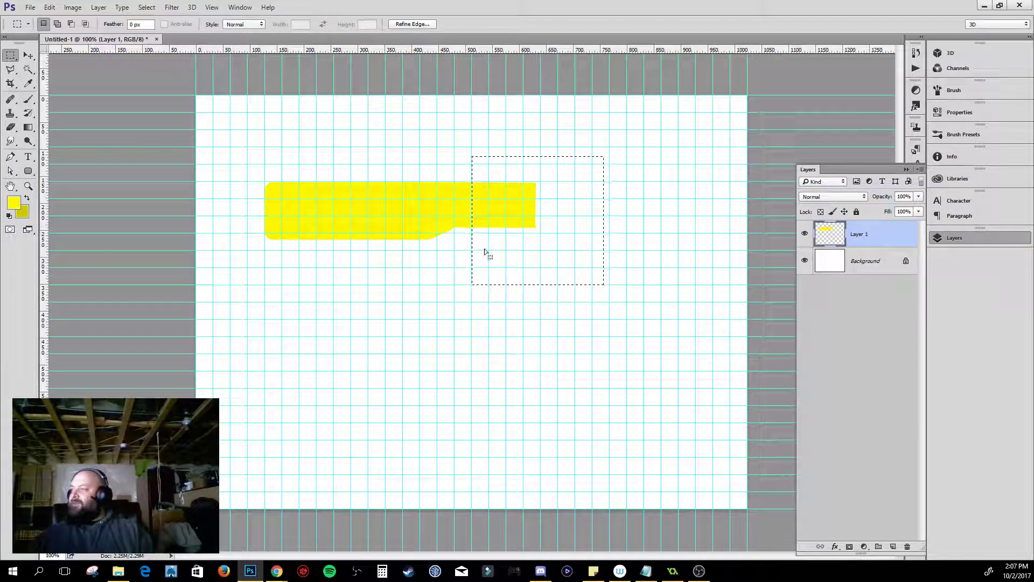
key(alt+BackSpace)
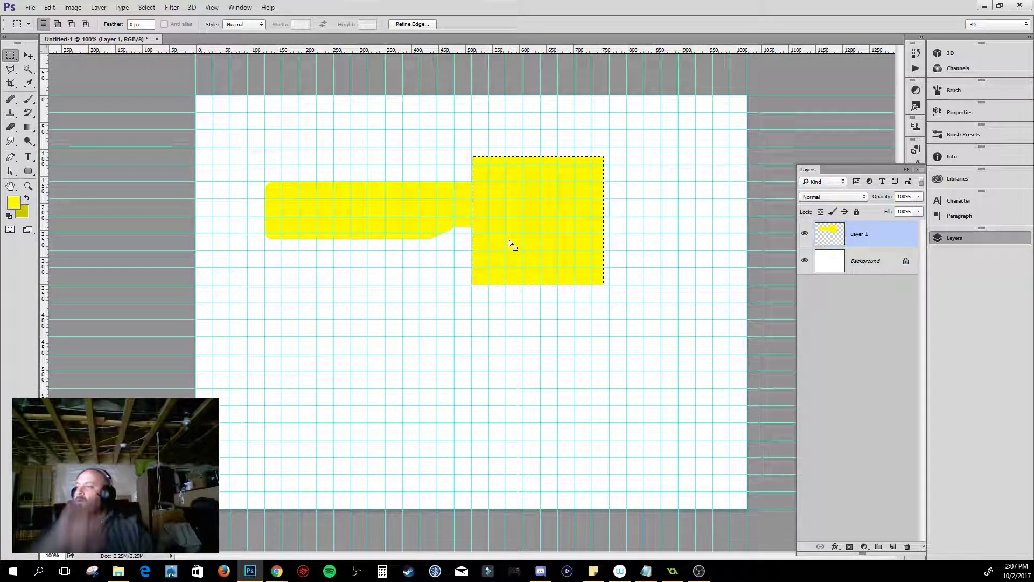
key(ctrl+z)
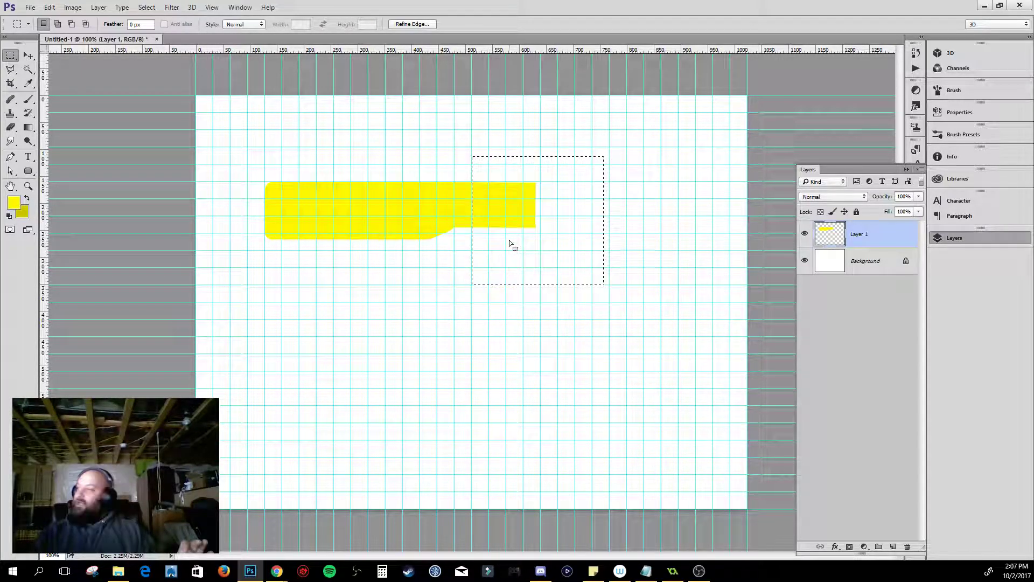
key(Delete)
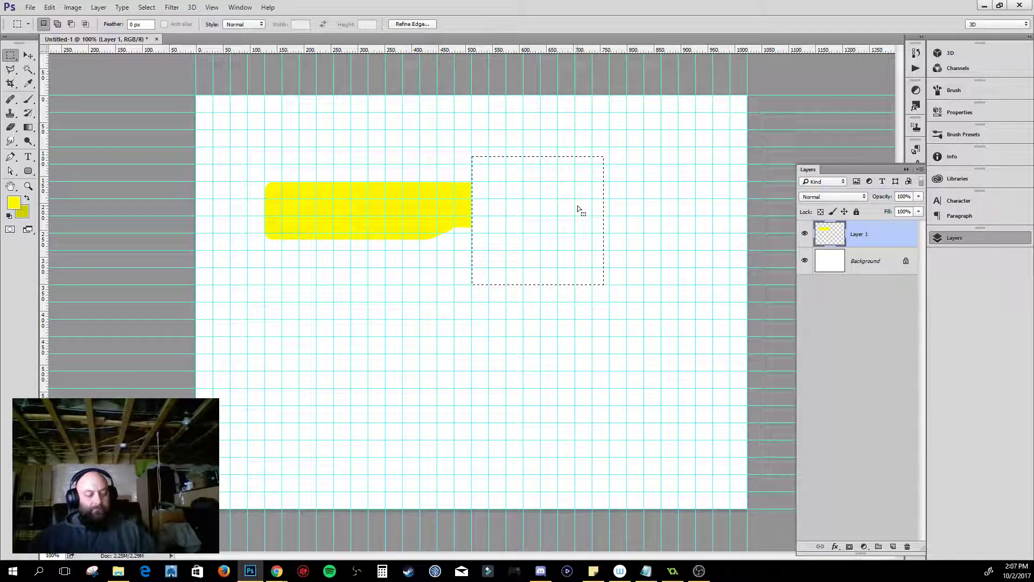
key(ctrl+z)
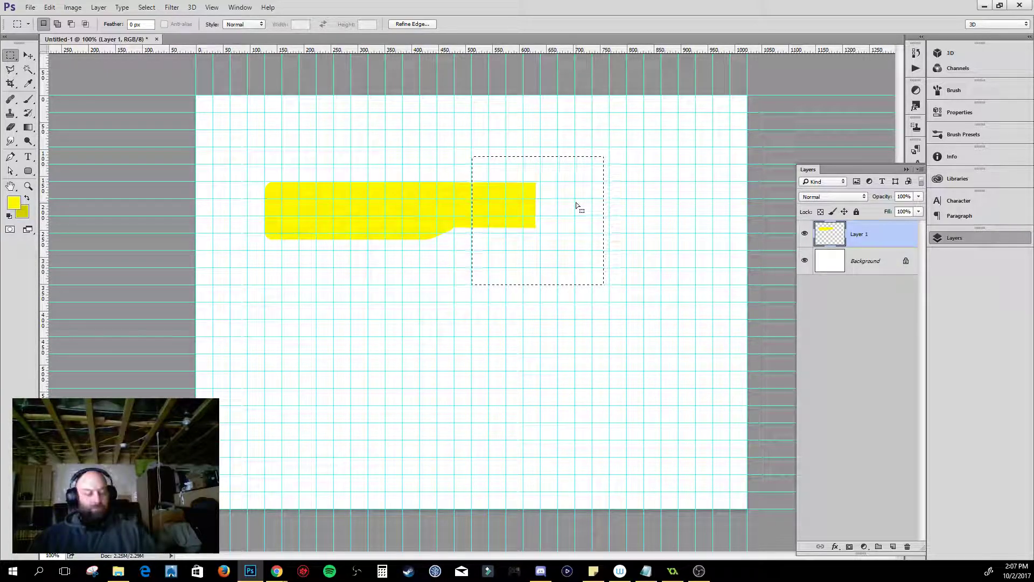
- Delete the selected part of the wing beyond the centre line and clear the selection
key(Delete)
key(ctrl+d)
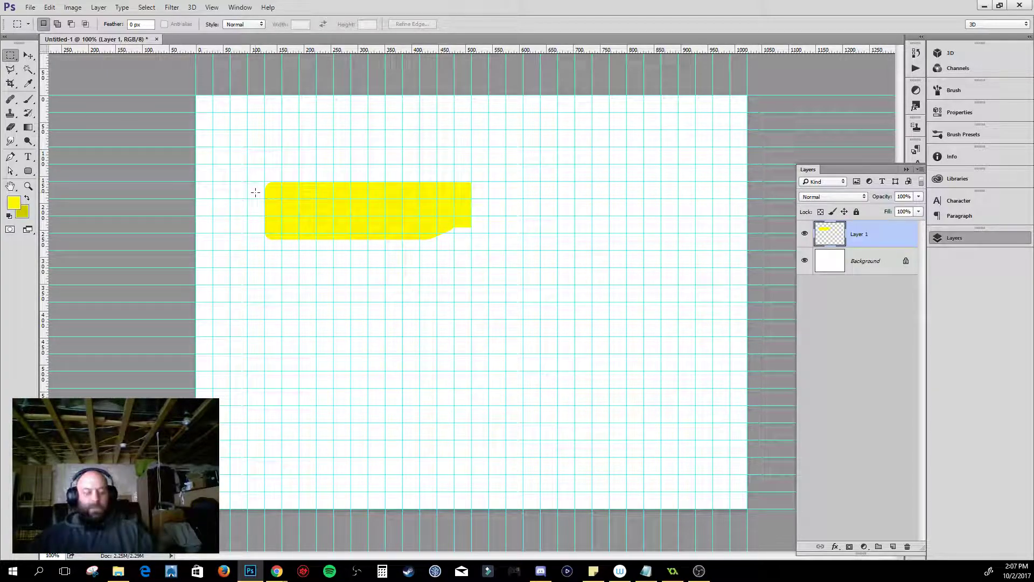
- Duplicate the wing onto its own layer, placing the copy to the right so it starts at the centre line
key(v)
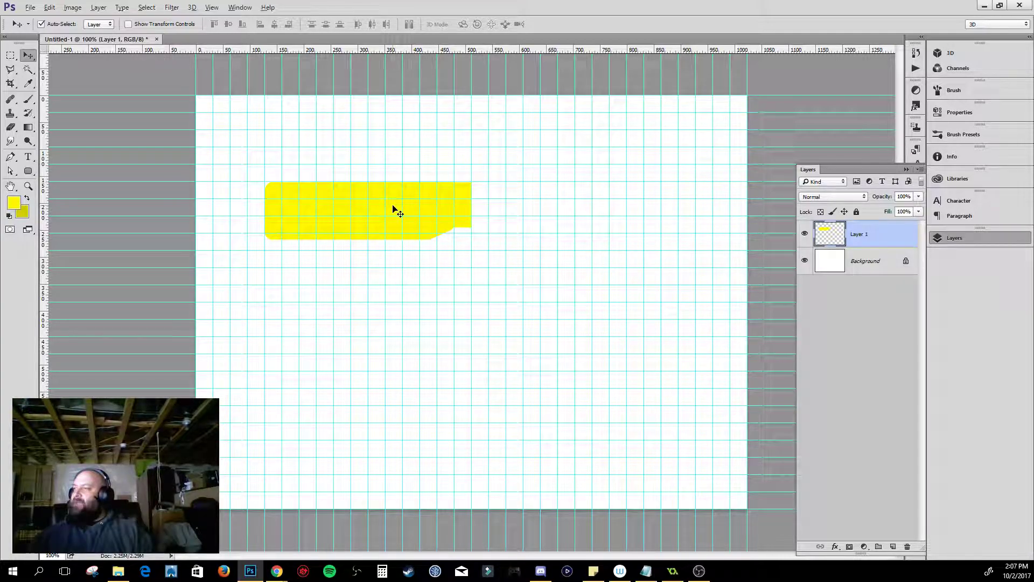
drag(393, 208, 603, 205)
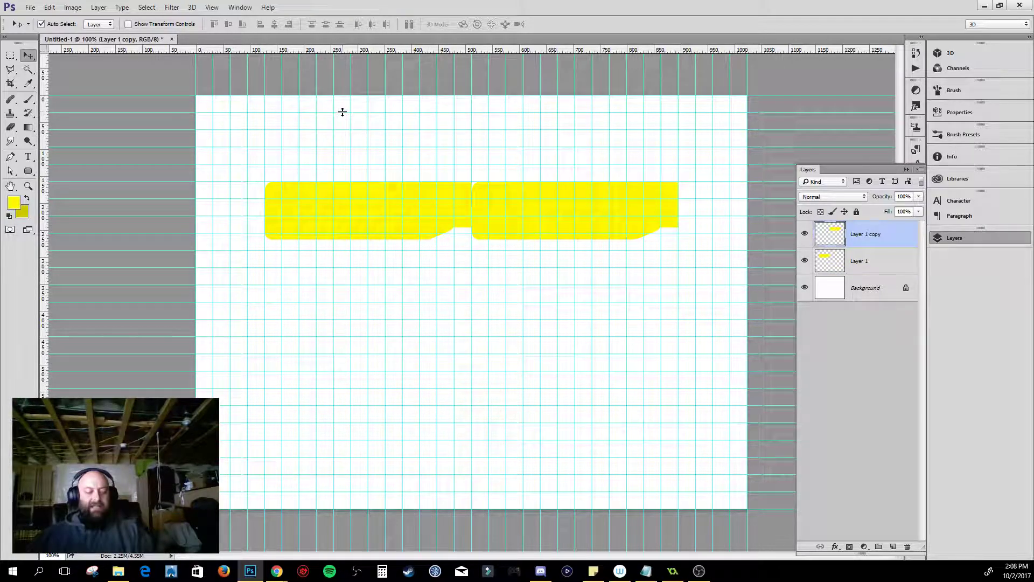
- Flip the duplicated wing horizontally to mirror the left one, and hide the guide grid
key(alt+e)
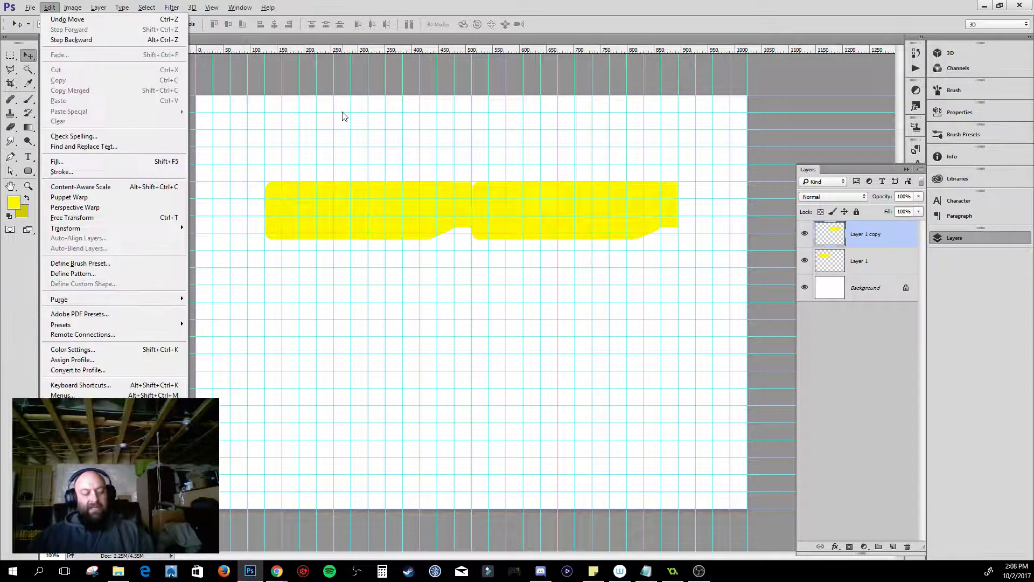
key(a)
key(h)
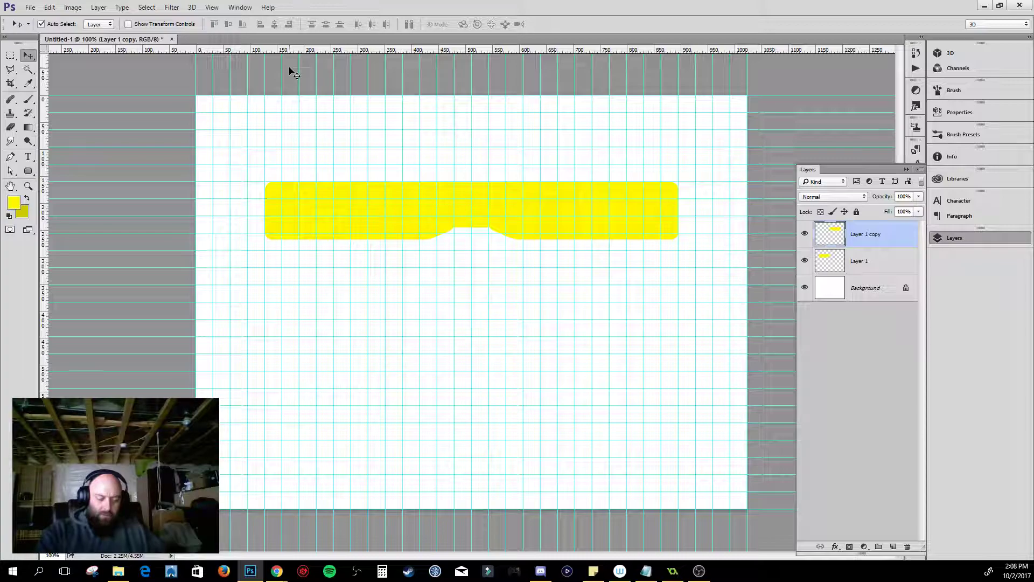
key(ctrl+apostrophe)
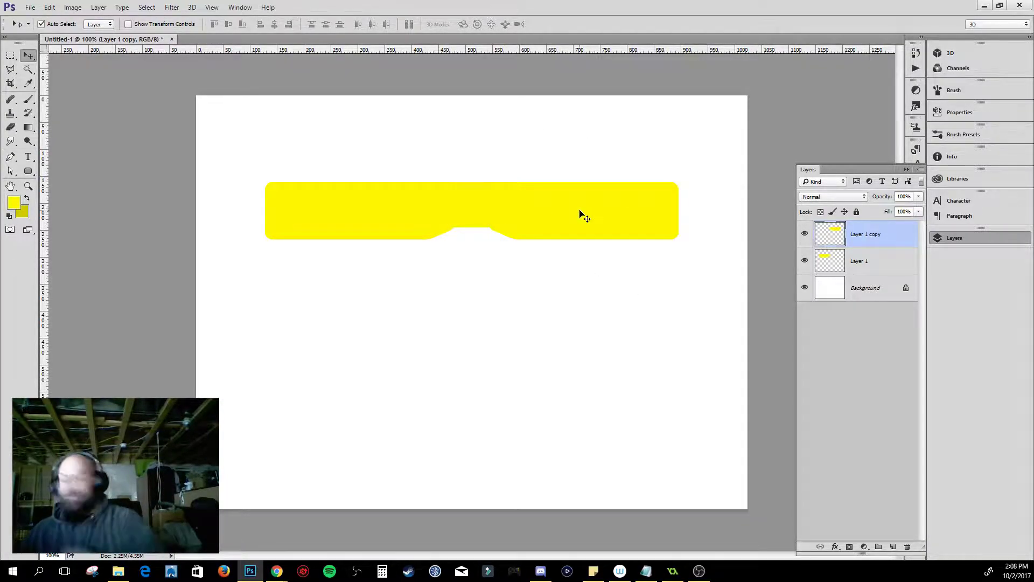
- Step back to the state before the wing was duplicated and flipped
key(Delete)
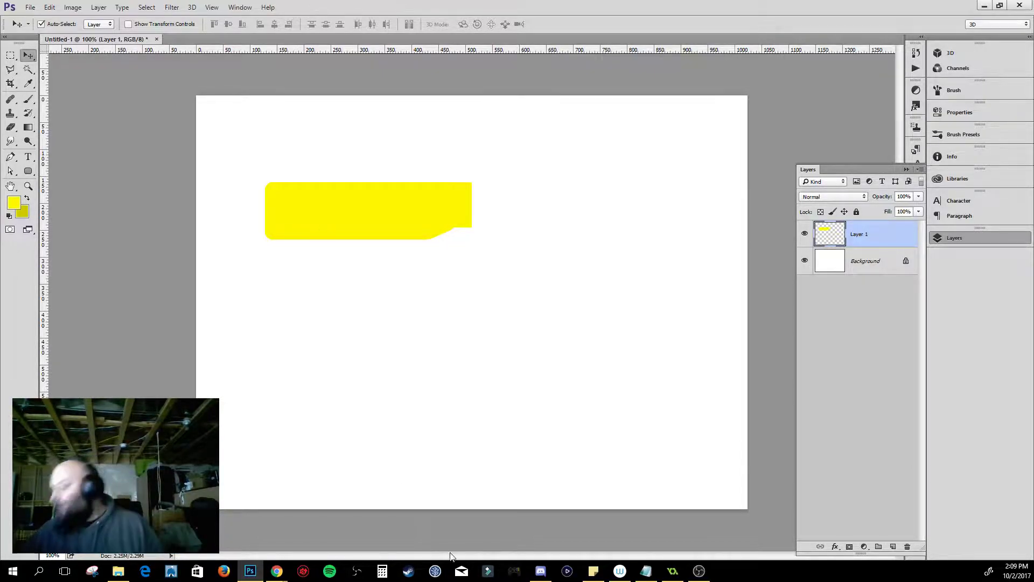
- Switch to Chrome, browse the crop duster plane image results and examine the photo of the parked yellow biplane
mouse_move(278, 573)
click(264, 520)
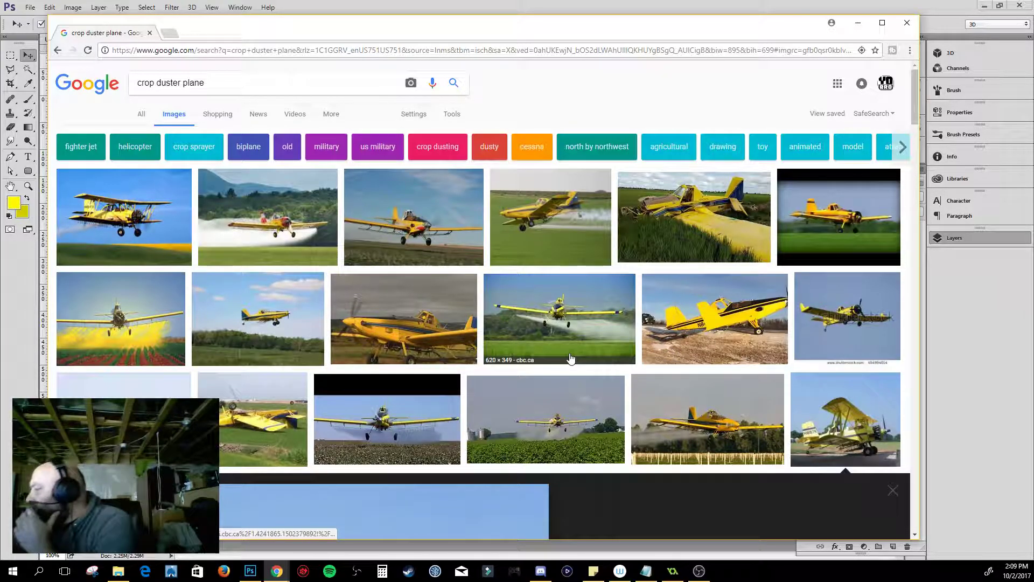
click(860, 423)
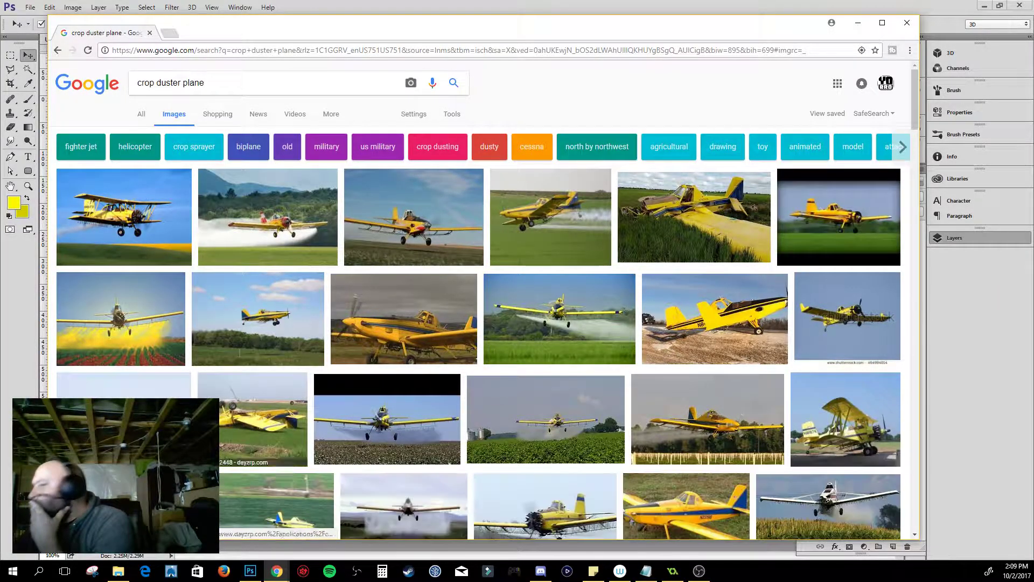
scroll(511, 338, down, 5)
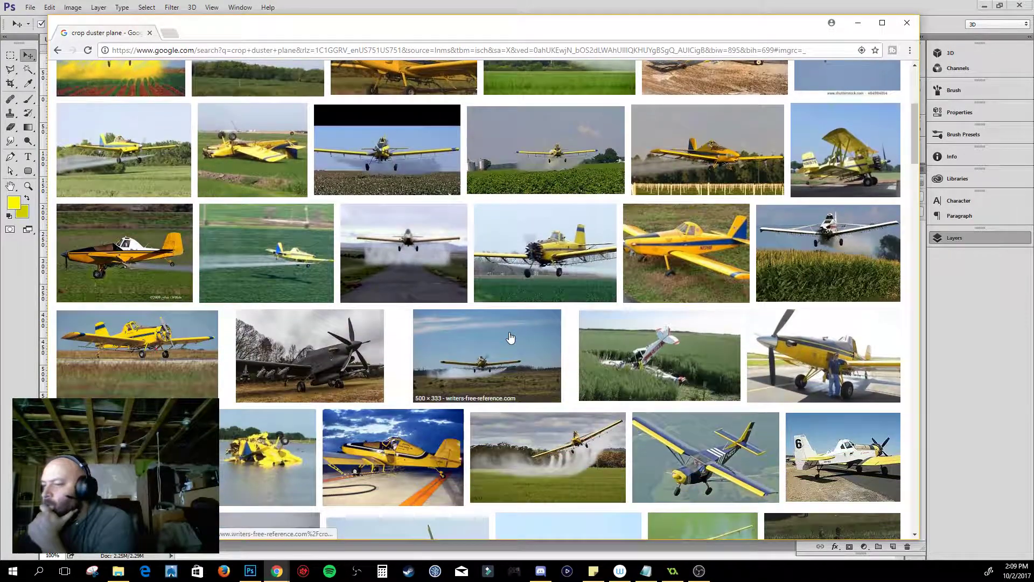
scroll(511, 338, up, 3)
click(847, 314)
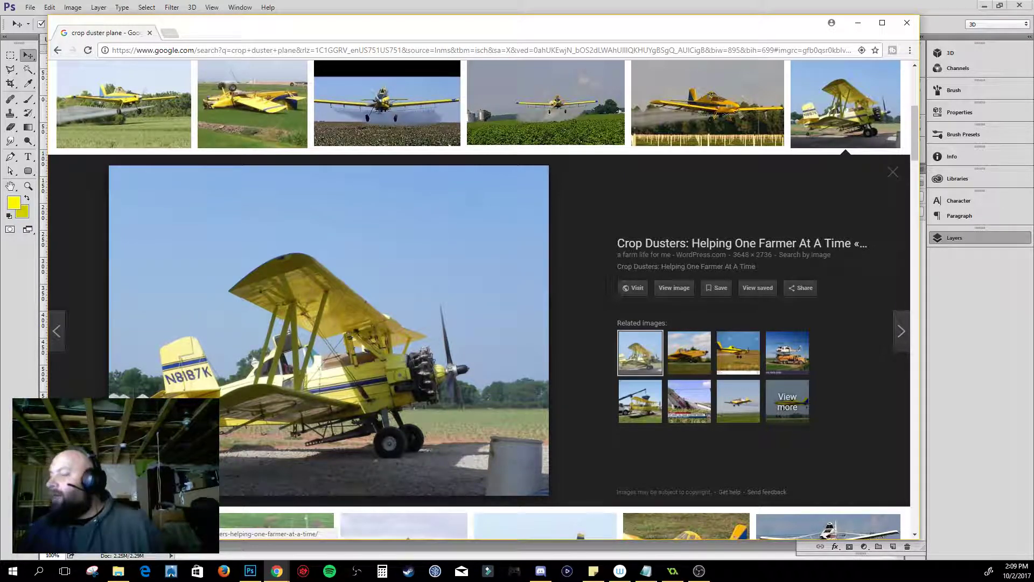
click(860, 24)
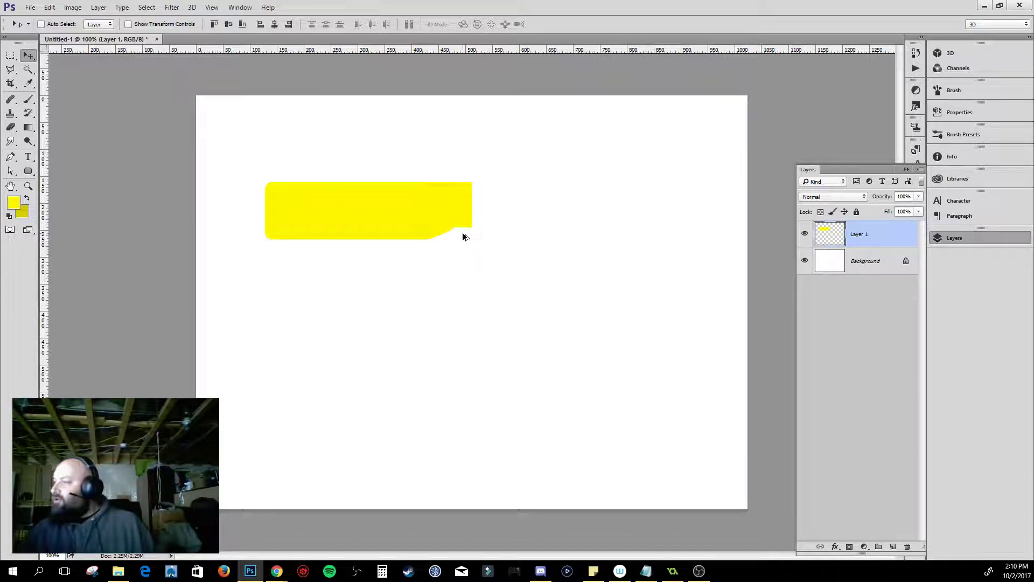
- Restore the Flip Horizontal state from the history to bring back the mirrored wing copy
key(ctrl+alt+z)
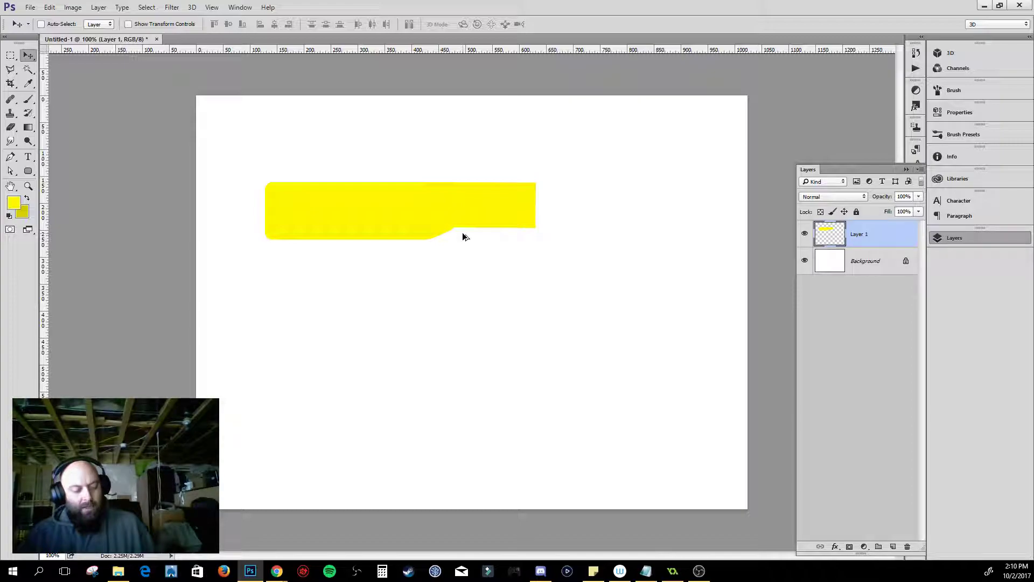
click(915, 54)
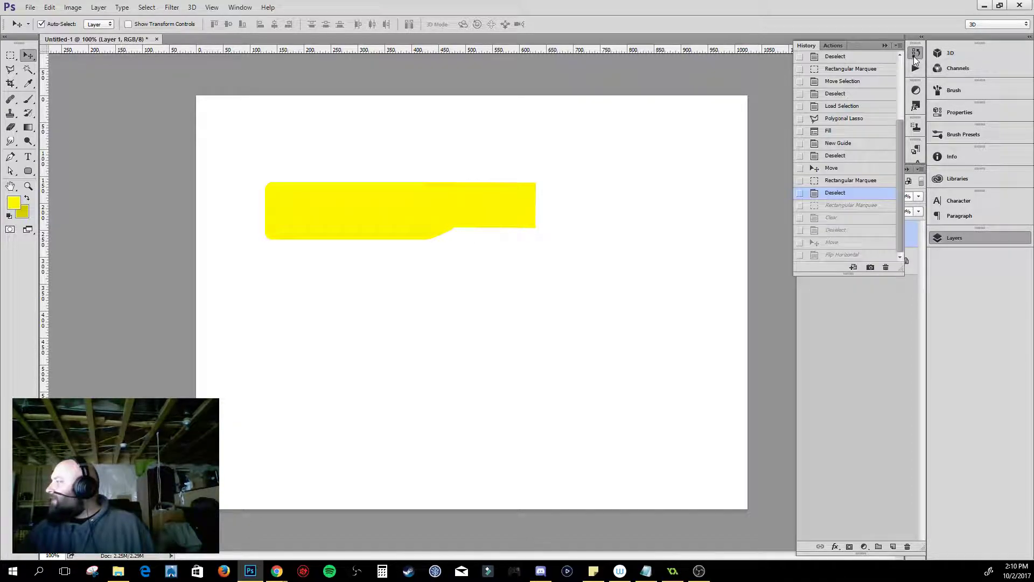
click(840, 255)
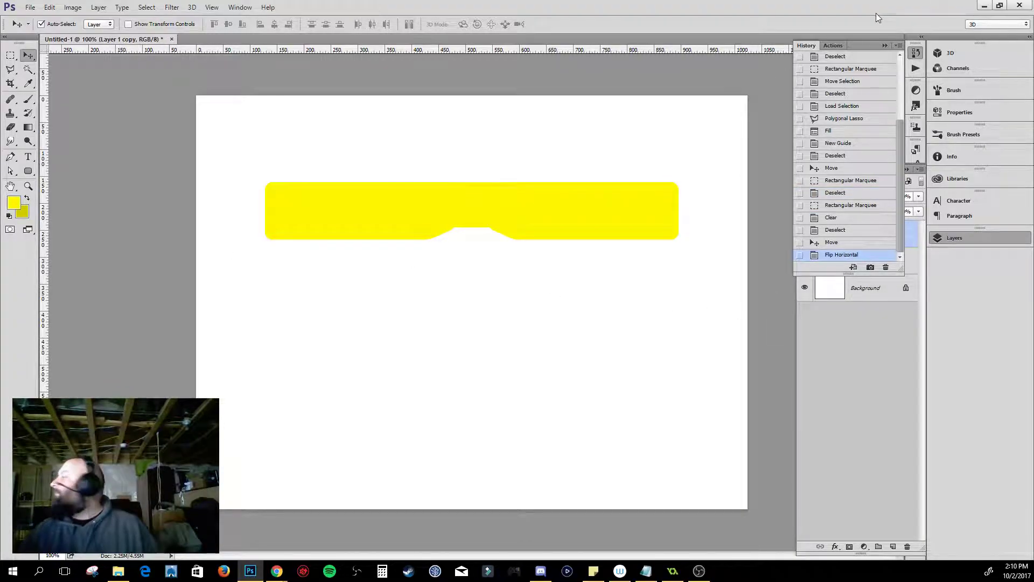
click(884, 47)
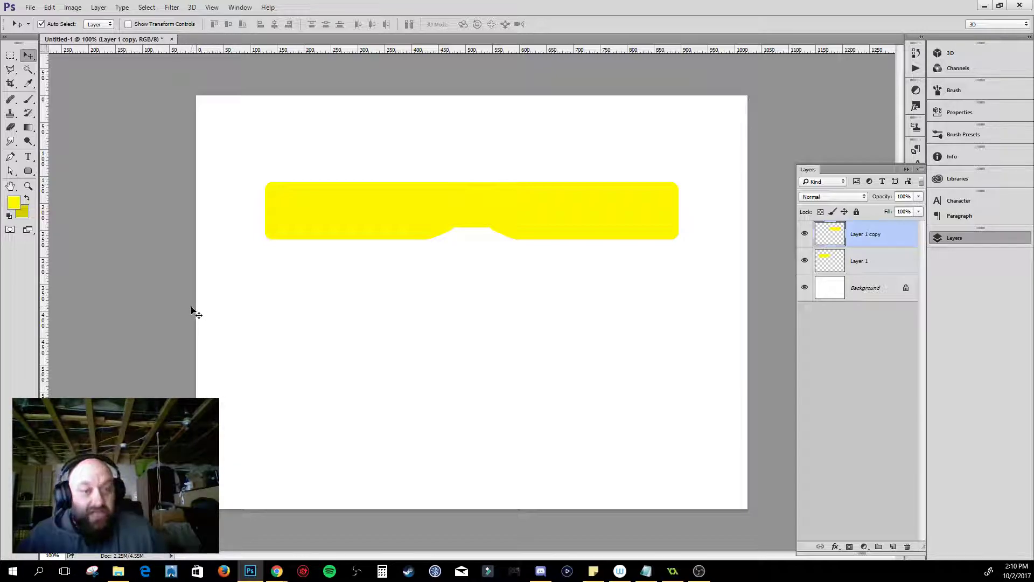
- Switch to Chrome and examine the wing shapes in the biplane photo and the overturned yellow crop duster photo
click(917, 53)
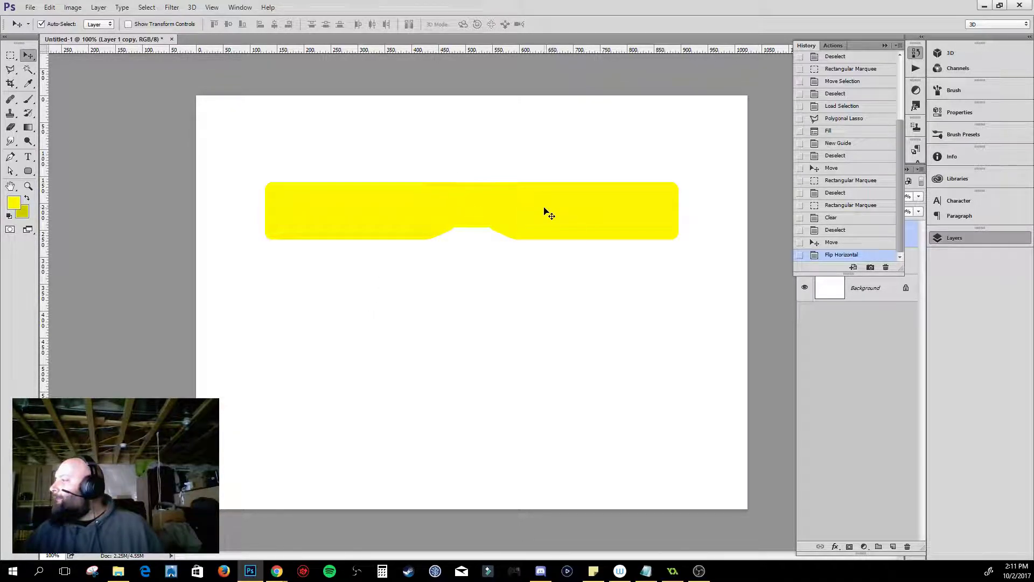
click(422, 204)
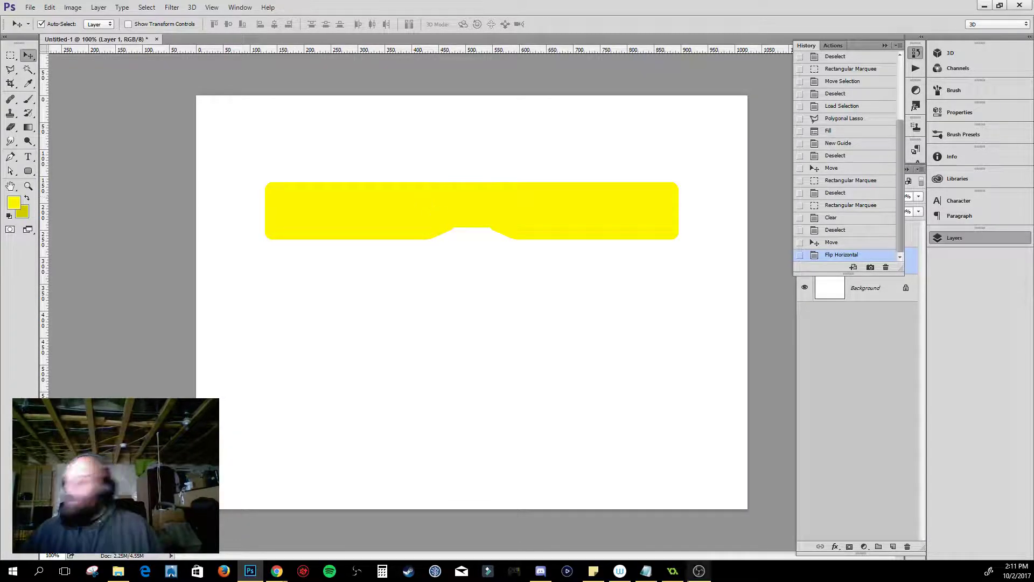
mouse_move(626, 575)
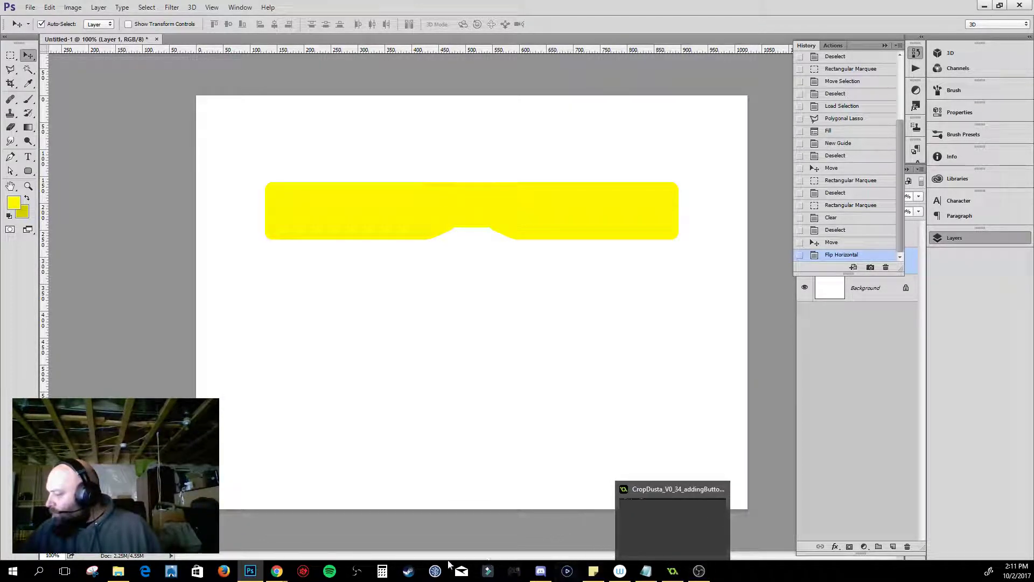
mouse_move(277, 574)
click(264, 517)
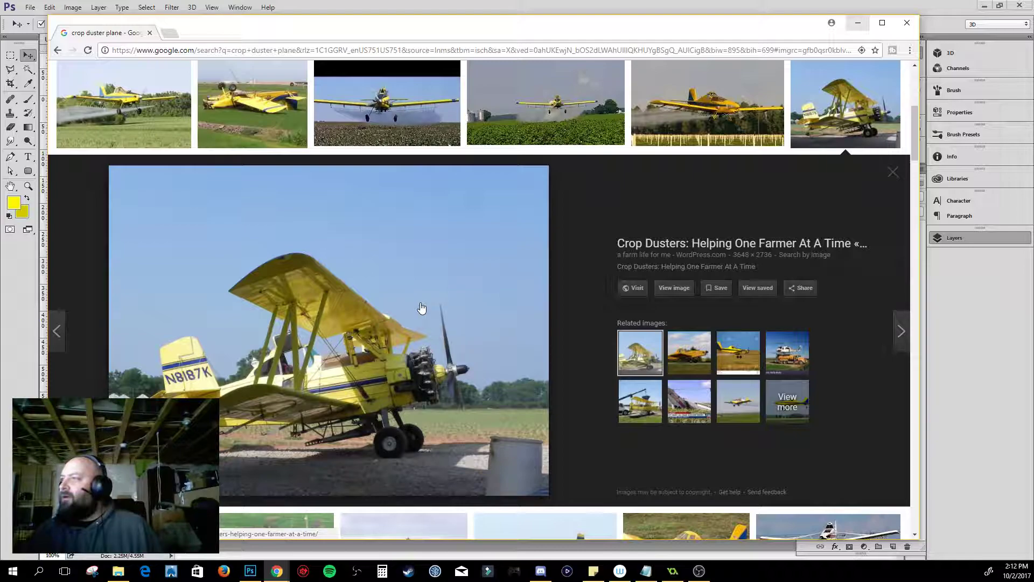
click(236, 85)
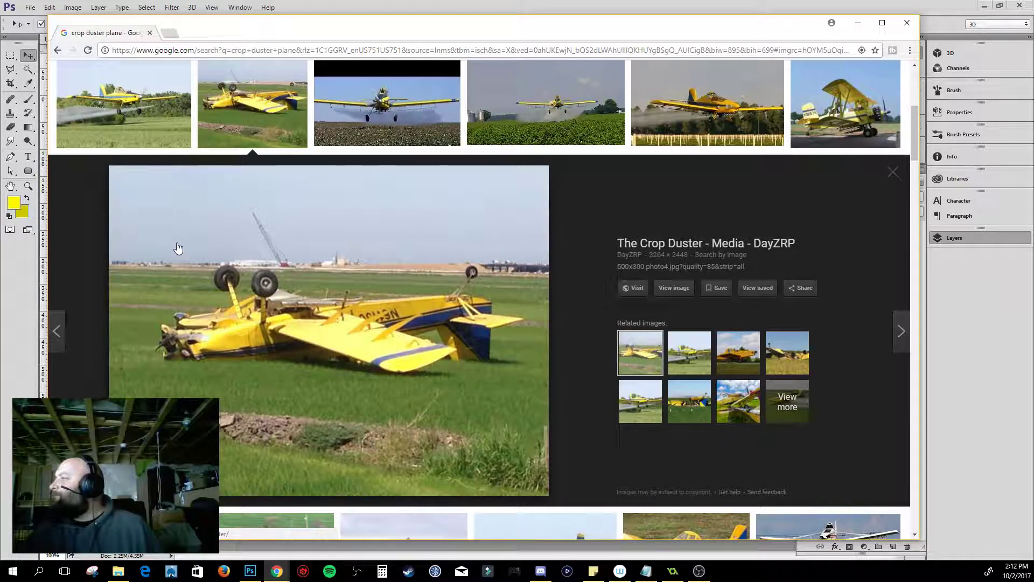
click(856, 24)
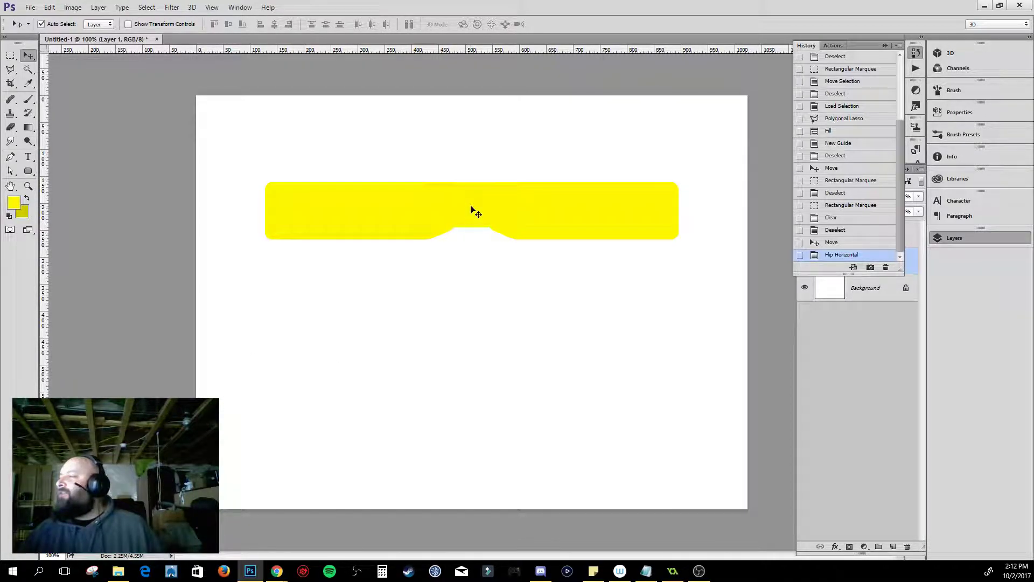
- Select the mirrored wing copy and merge it down into the original wing's layer
key(ctrl+j)
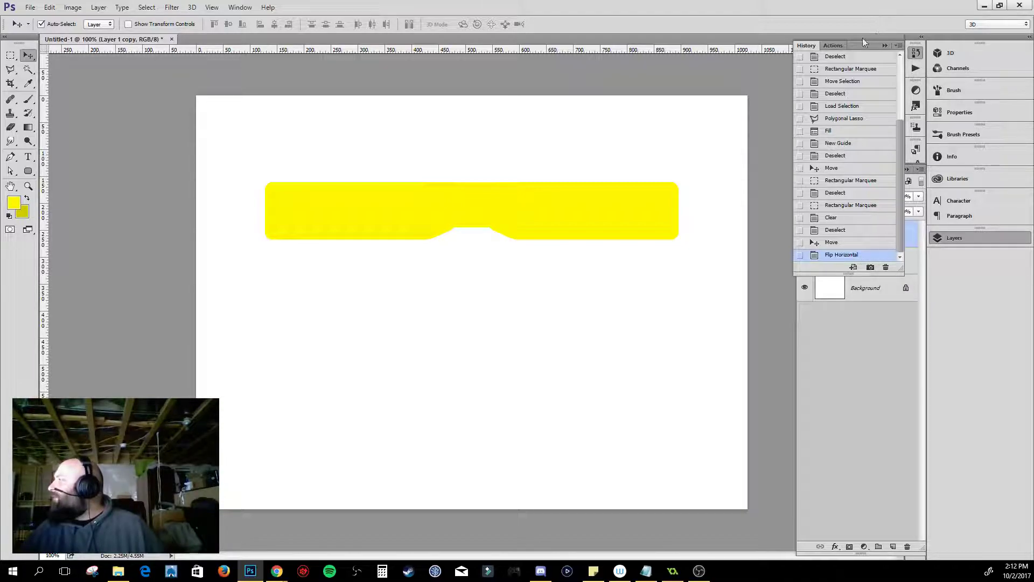
click(885, 45)
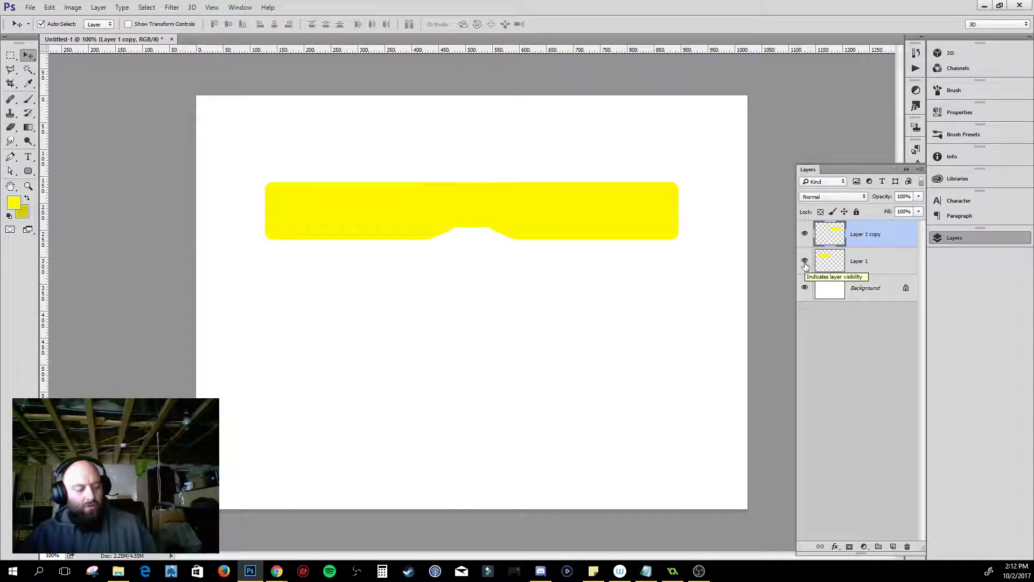
key(ctrl+e)
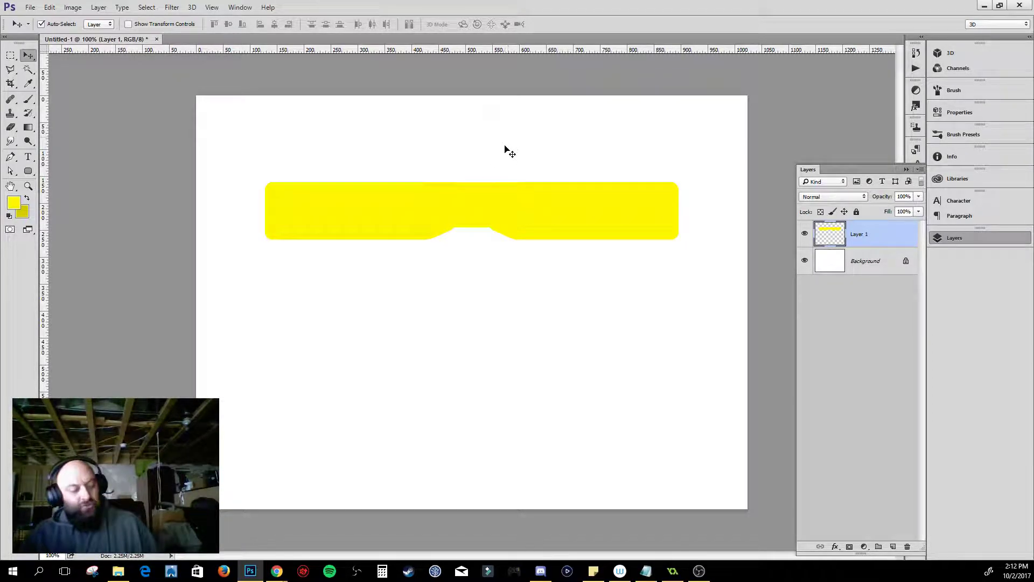
- Stretch the merged wing downward with Free Transform to about 108% of its height
key(ctrl+t)
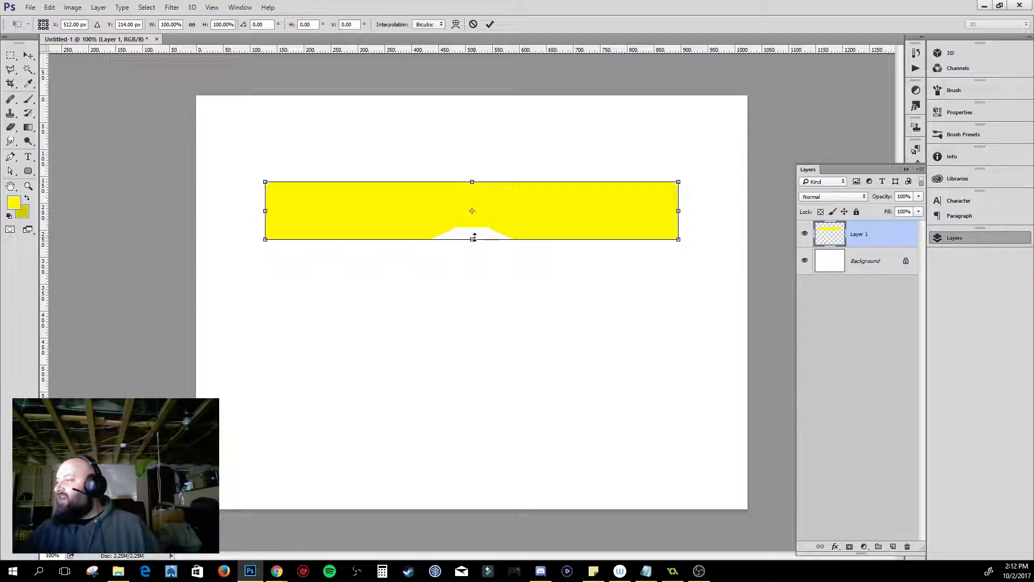
drag(472, 240, 472, 246)
drag(470, 265, 470, 246)
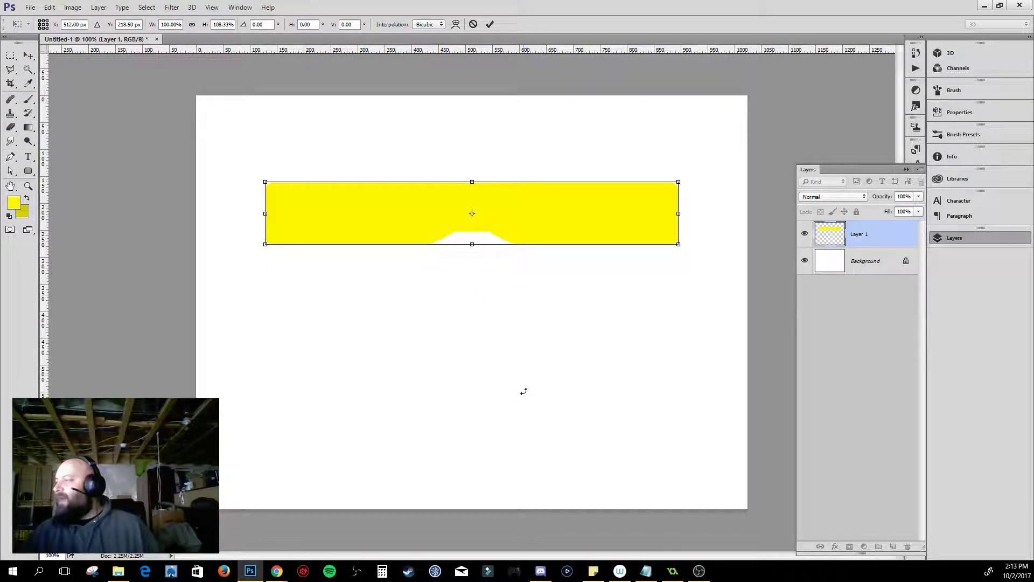
key(Return)
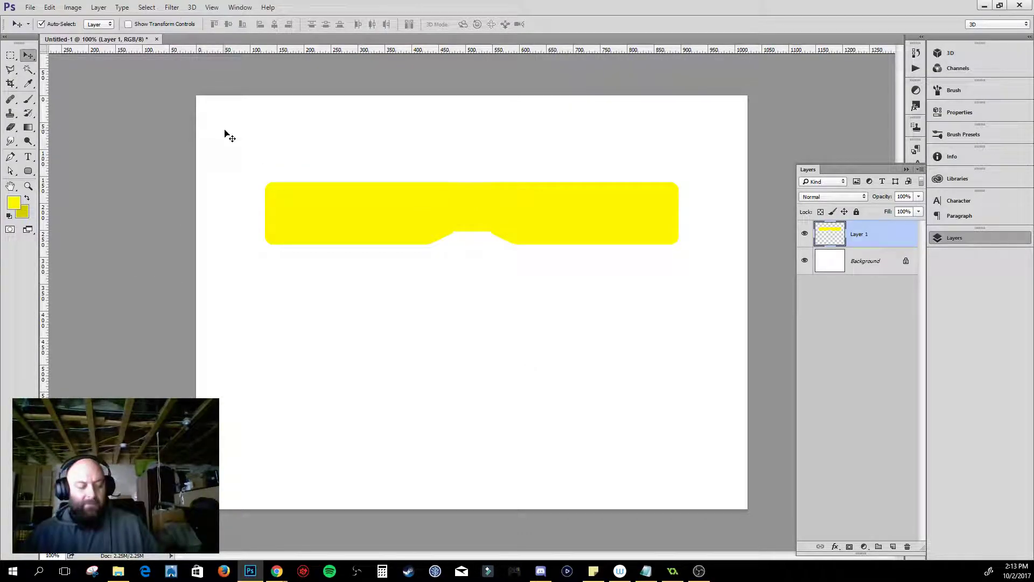
- Stretch the wing's lower edge further down to about 110% height against the displayed guide grid, and hide the grid
key(ctrl+apostrophe)
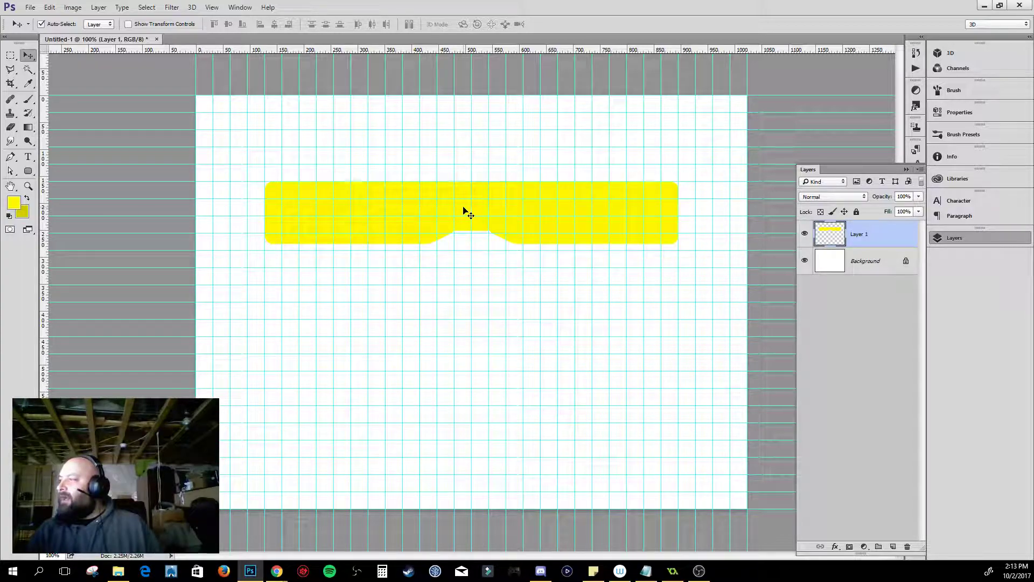
key(ctrl+t)
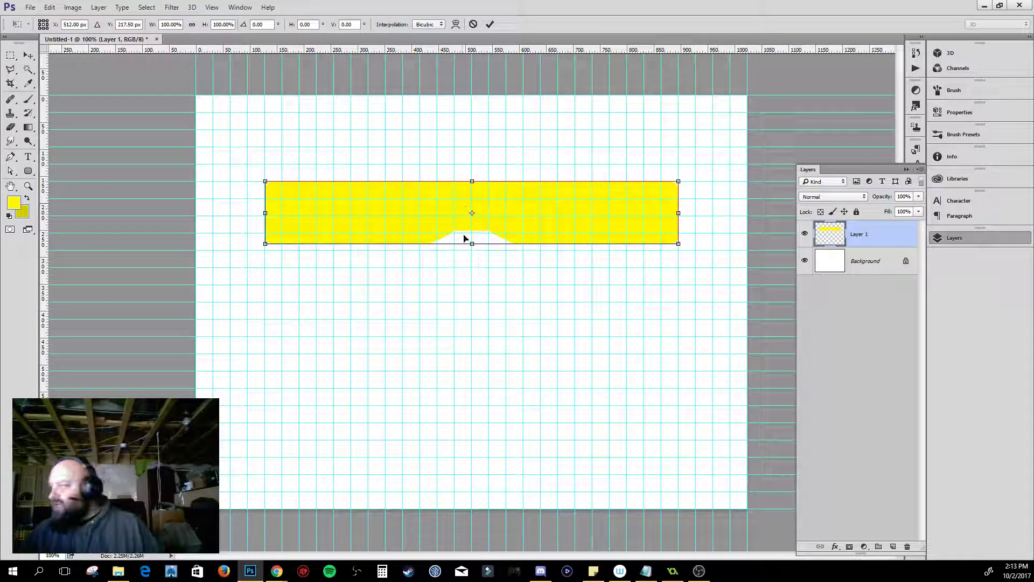
drag(473, 244, 473, 250)
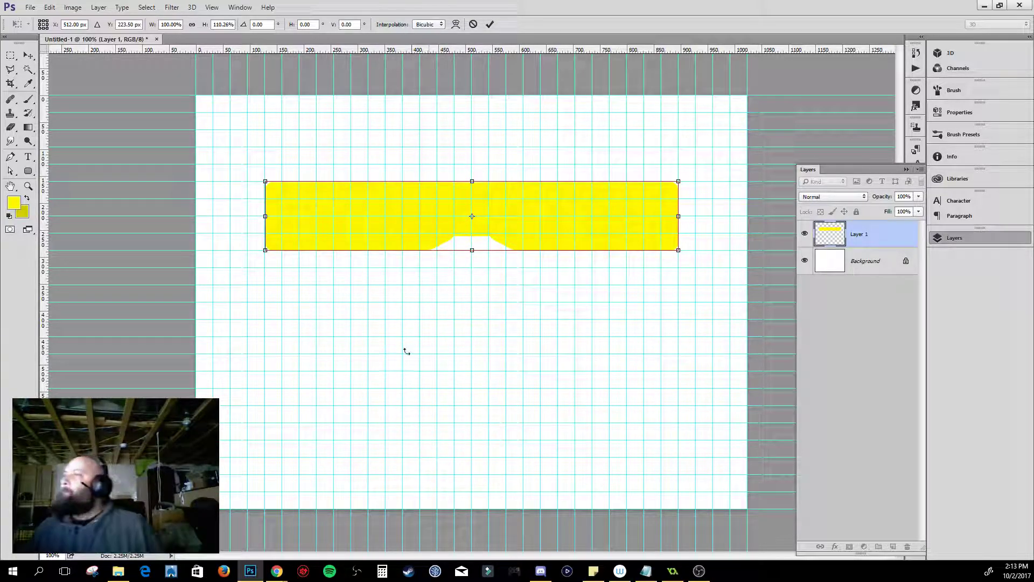
click(490, 24)
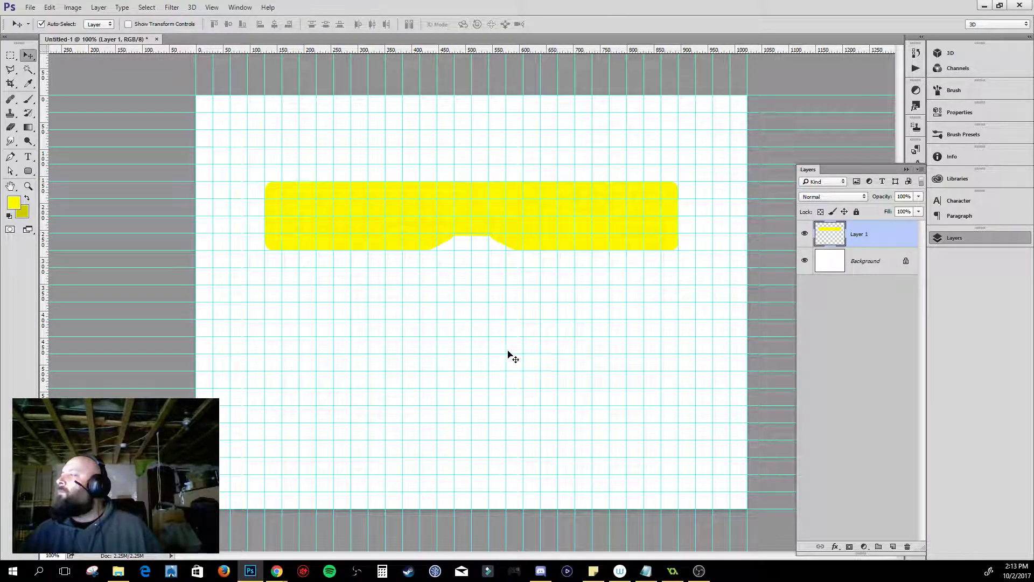
key(ctrl+semicolon)
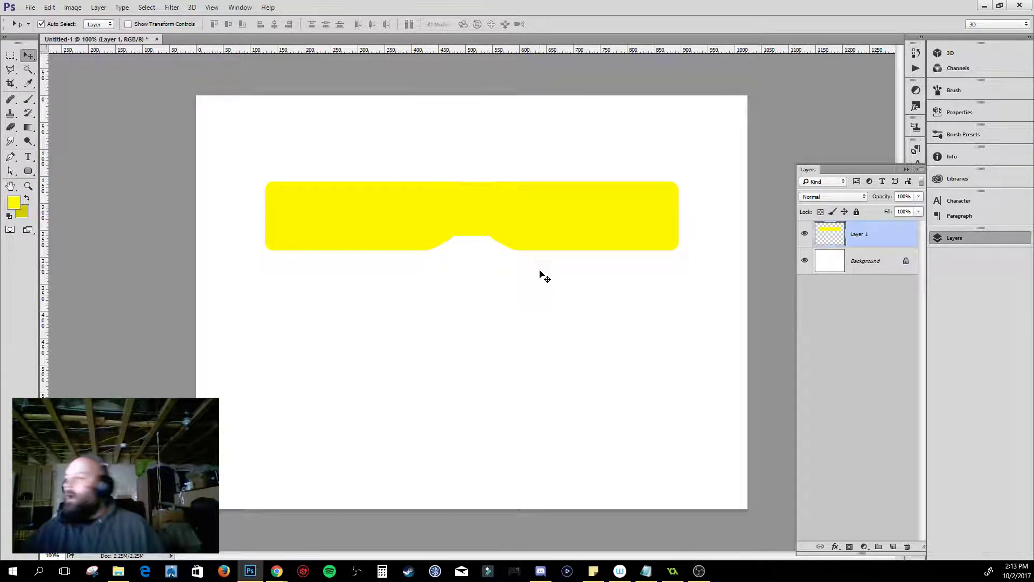
- Add a 2 px inside Stroke to the wing layer, sampling the darker yellow d1ca00 from the foreground swatch as its color
click(27, 199)
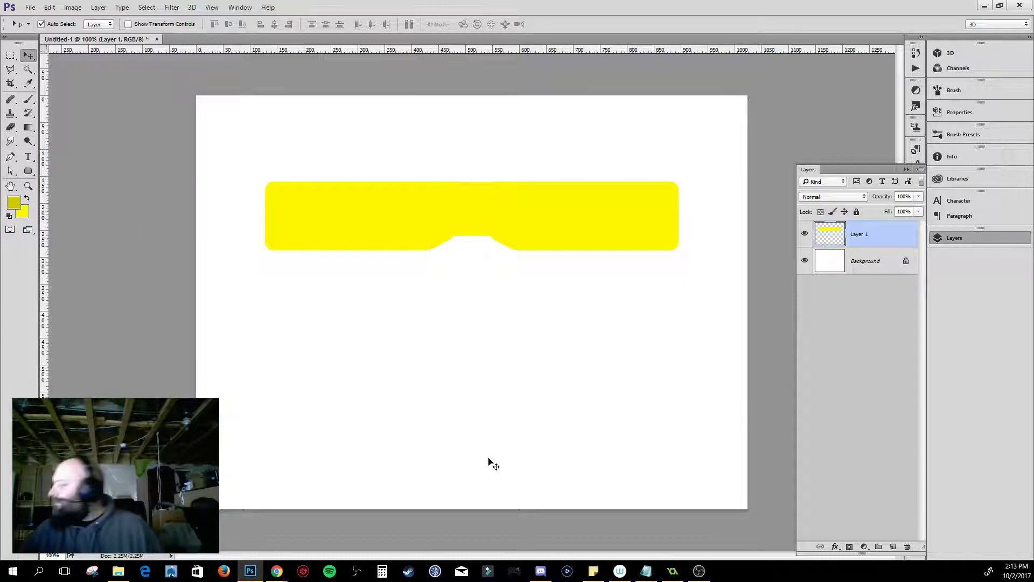
click(835, 547)
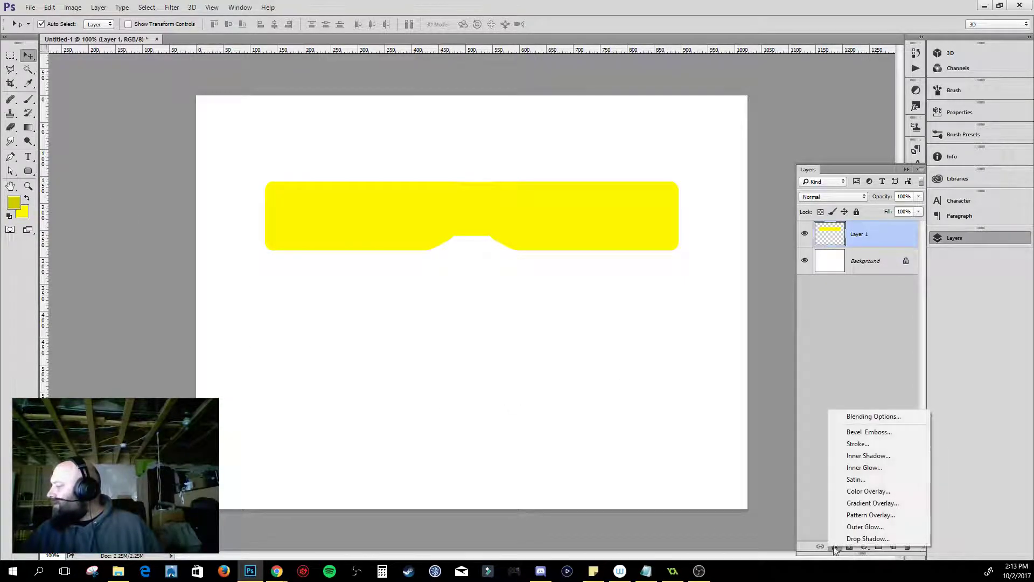
click(889, 443)
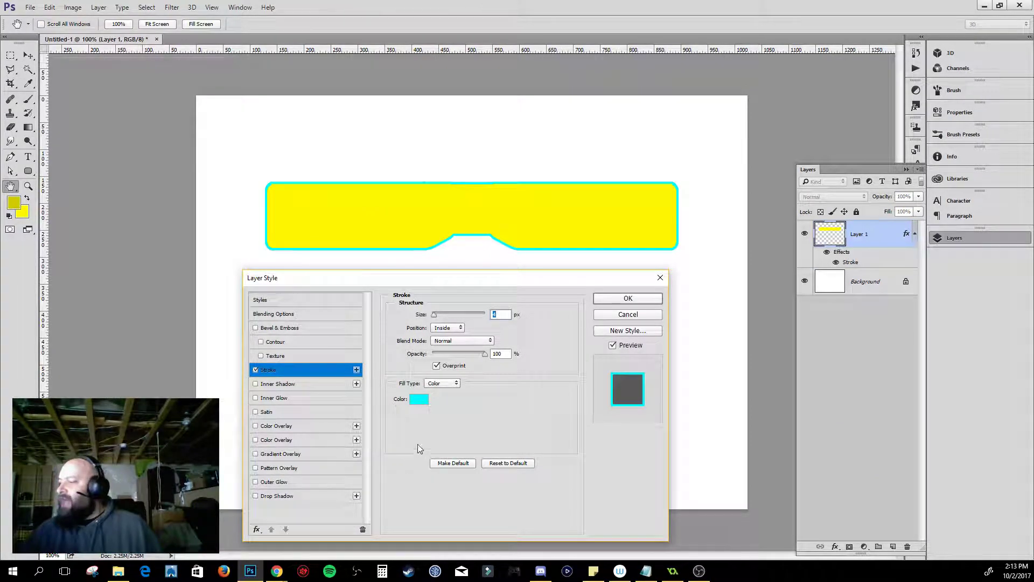
click(419, 398)
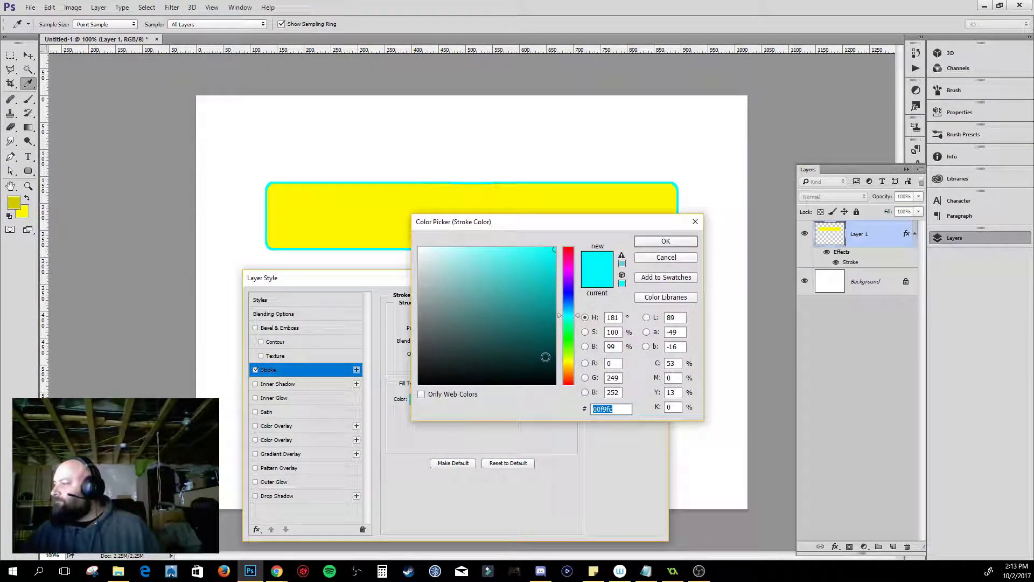
click(565, 364)
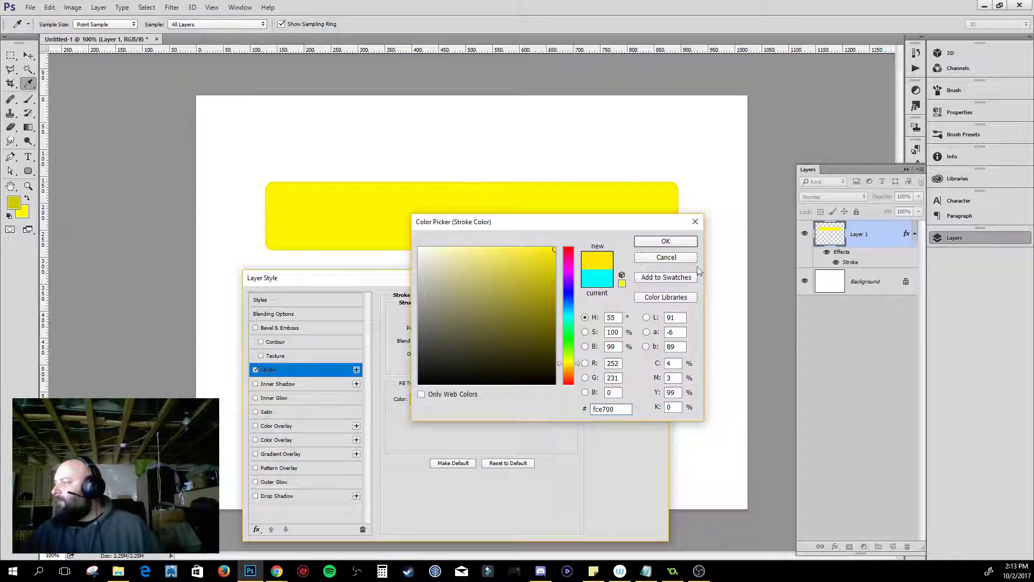
click(21, 199)
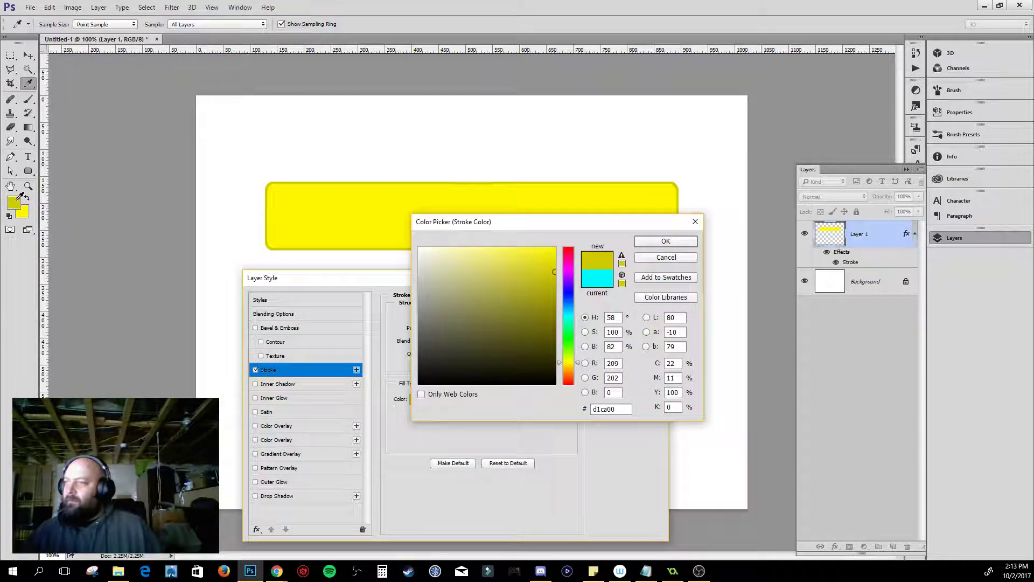
click(668, 242)
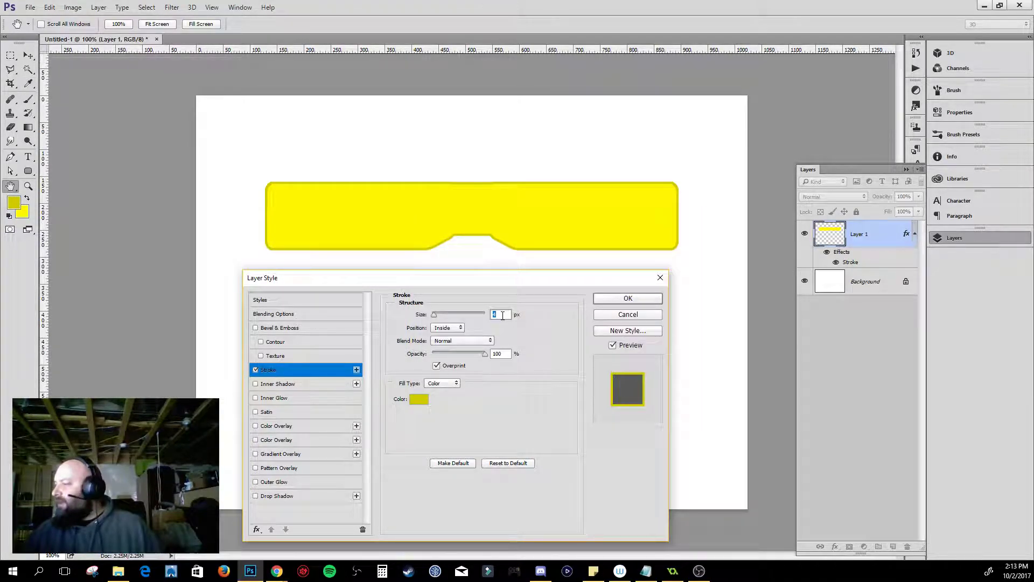
text(2)
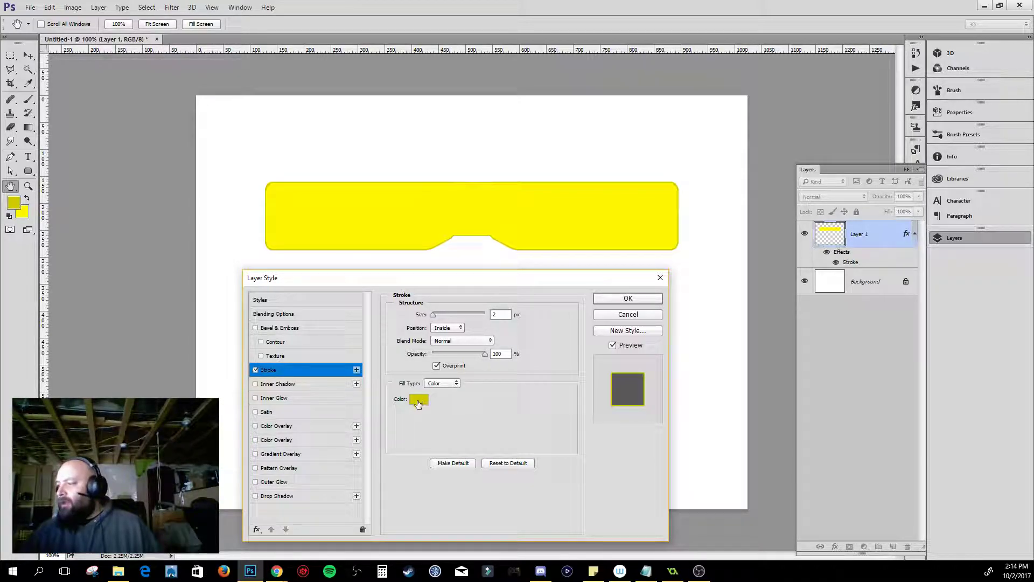
click(626, 300)
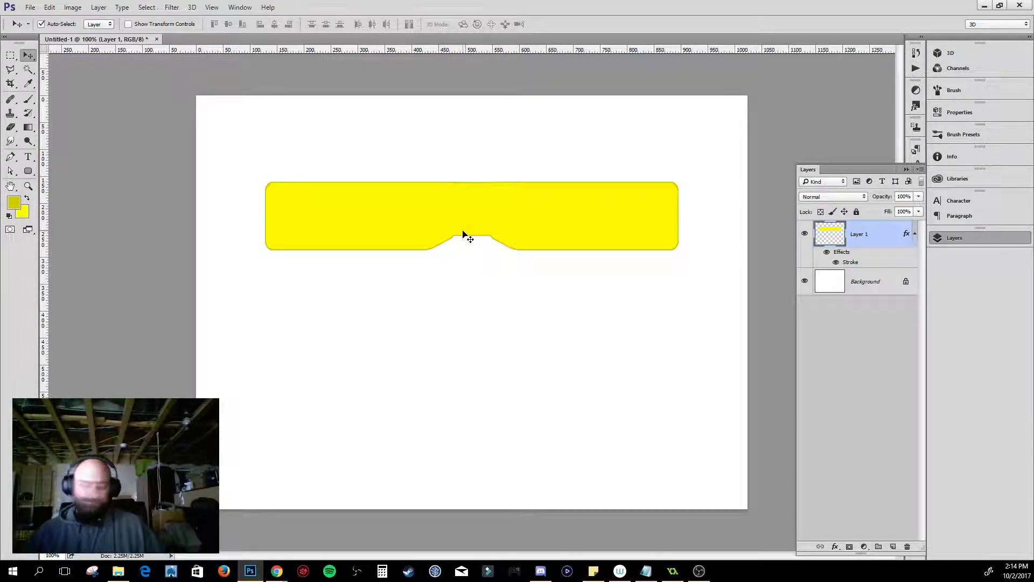
- Duplicate the wing straight down near the canvas's lower edge and scale the copy to about 43% width and 62% height
drag(470, 210, 468, 407)
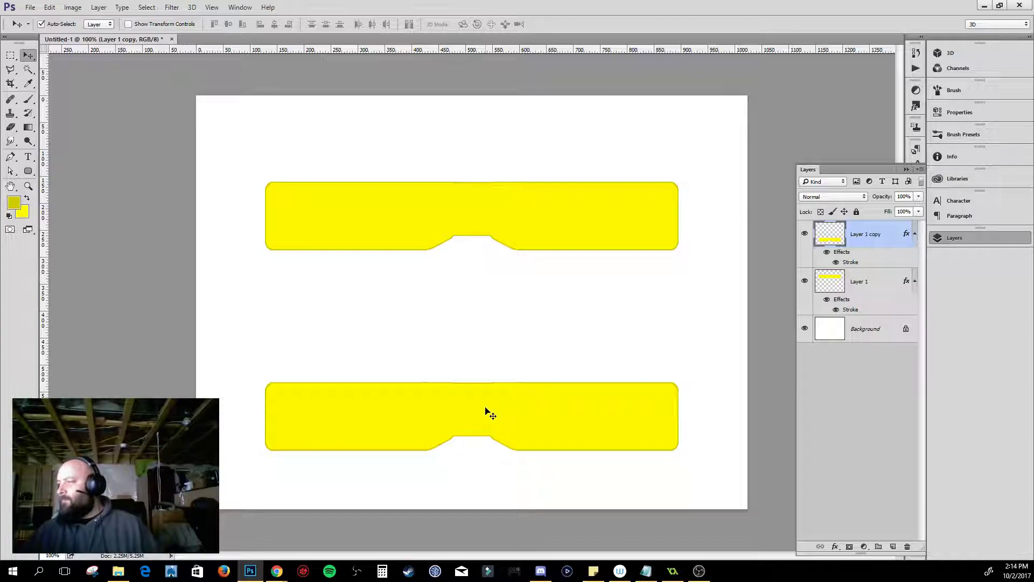
key(ctrl+t)
drag(265, 417, 500, 433)
drag(590, 382, 497, 428)
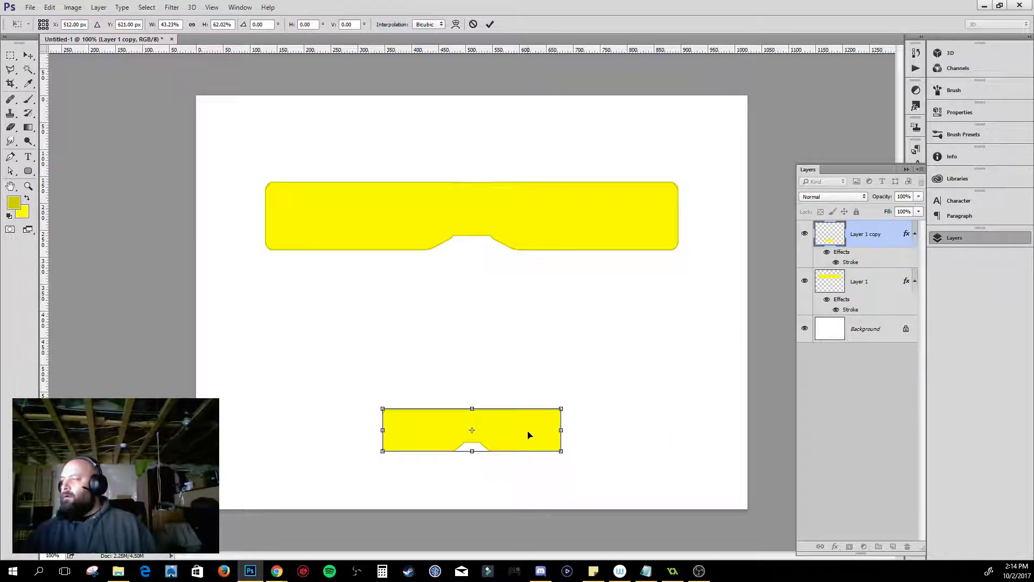
key(Return)
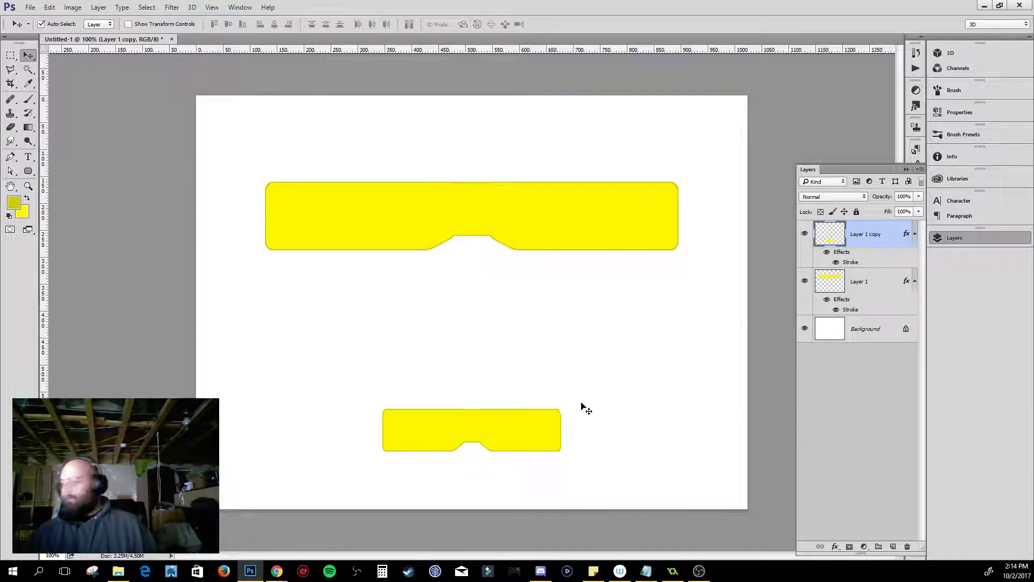
- Show the grid, nudge the small wing copy down to a grid line, and resize it to about 96% width and 120% height
key(ctrl+apostrophe)
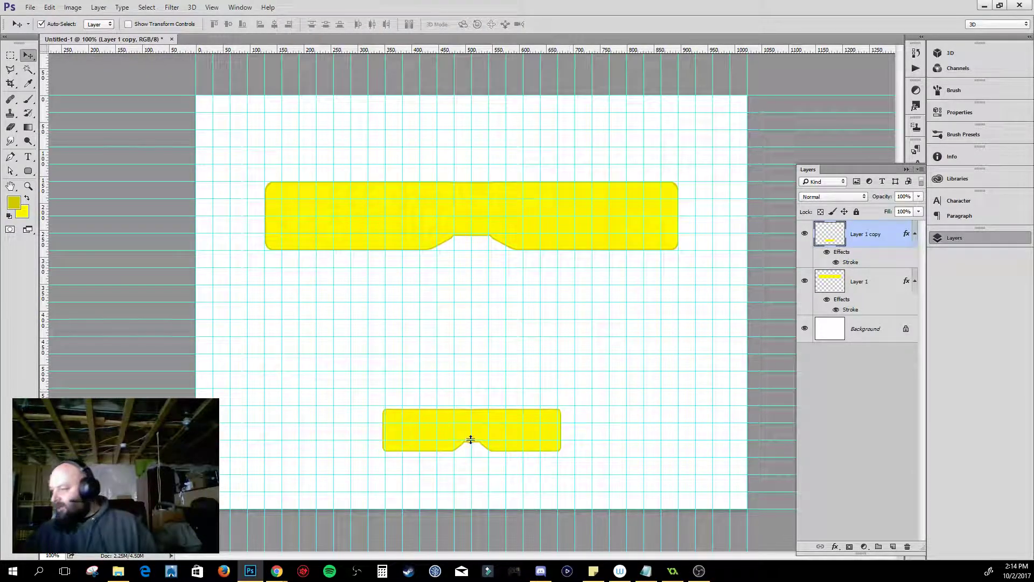
mouse_move(477, 431)
mouse_down()
mouse_move(492, 431)
mouse_move(479, 440)
mouse_up()
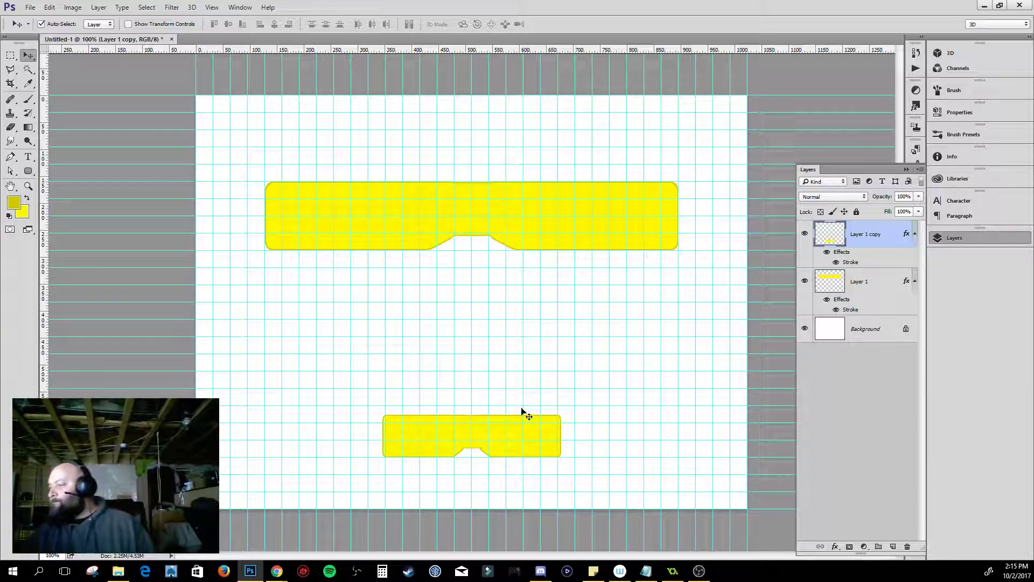
key(ctrl+t)
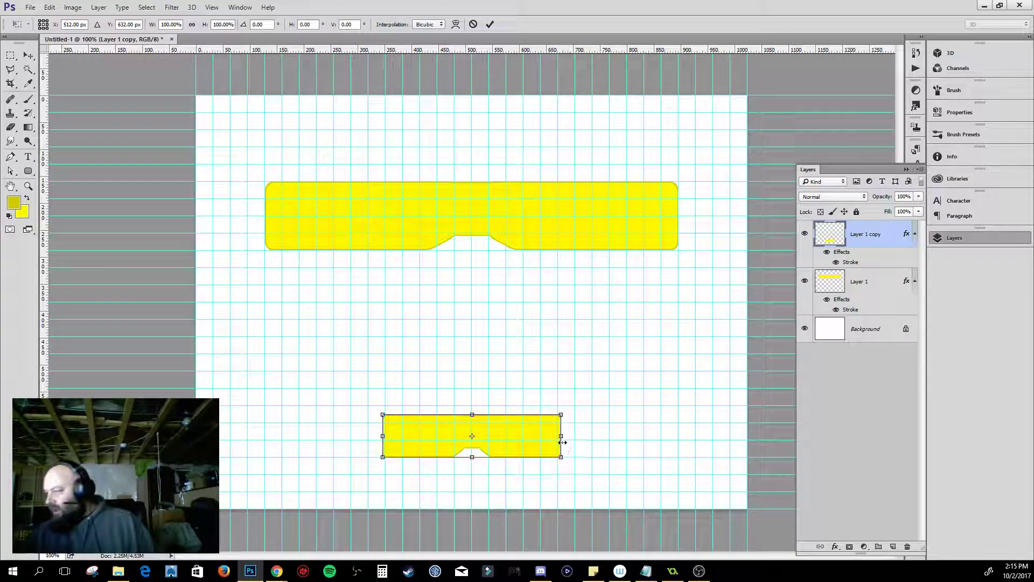
drag(560, 436, 558, 436)
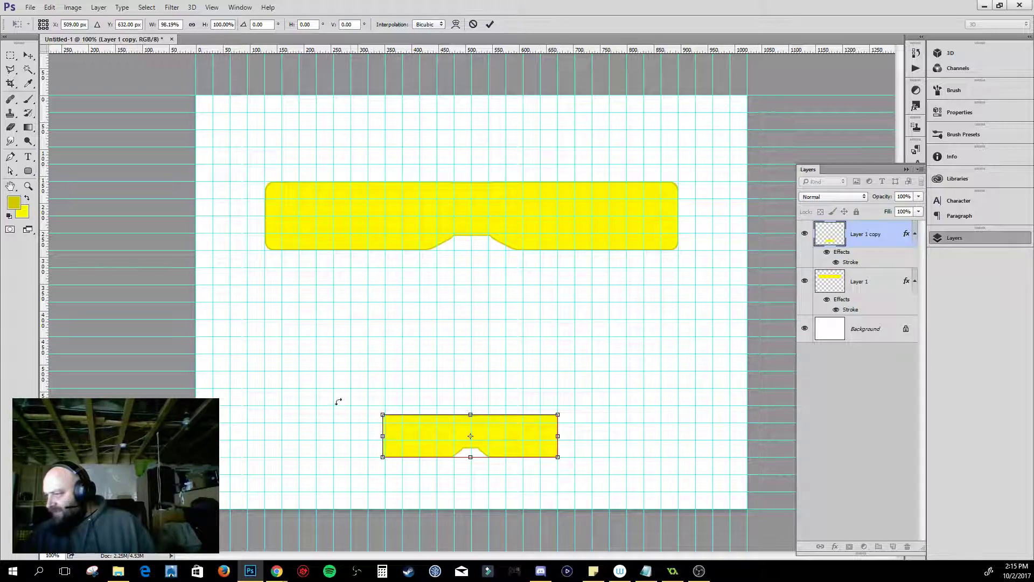
drag(386, 439, 389, 438)
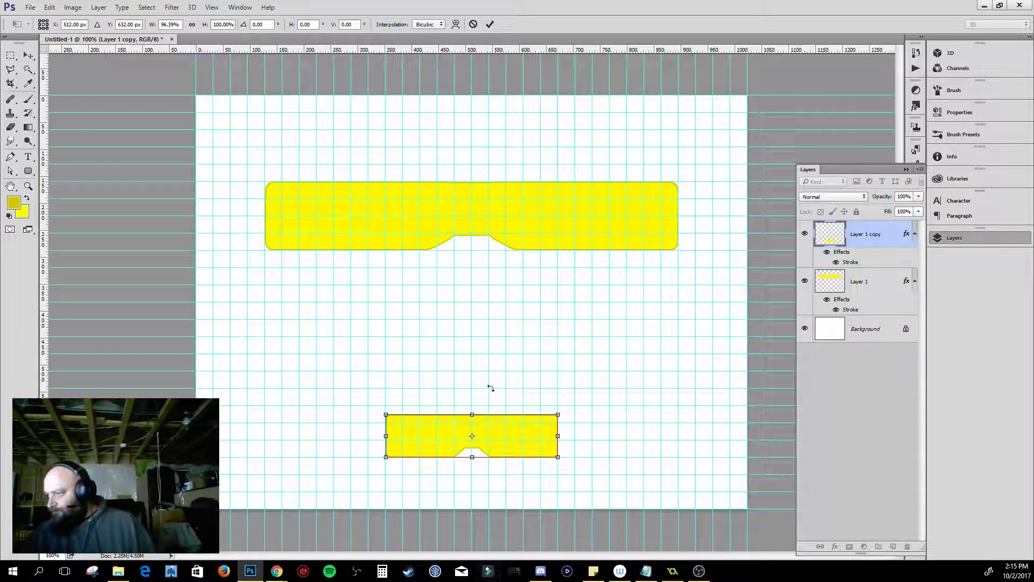
drag(472, 415, 471, 406)
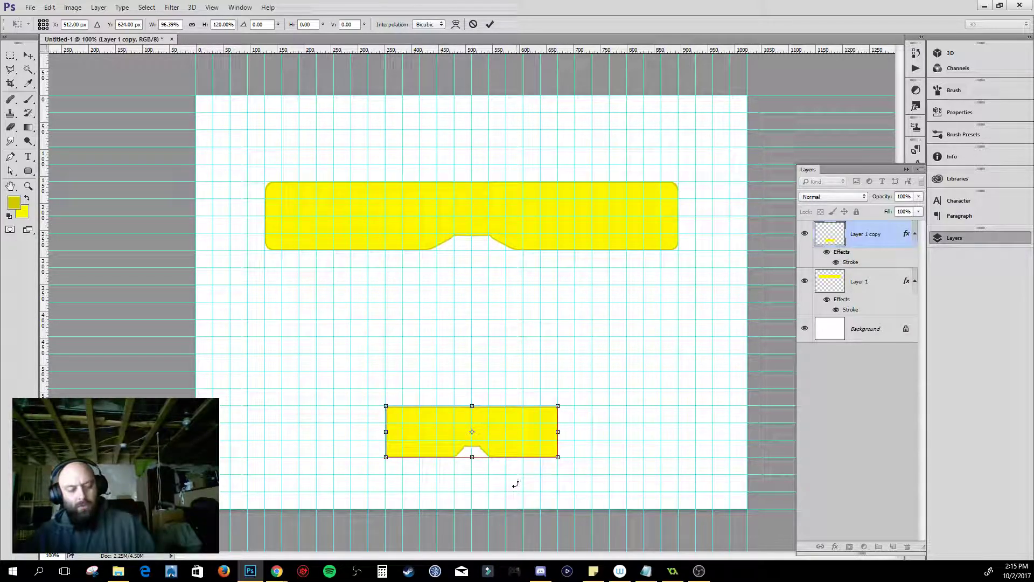
key(Return)
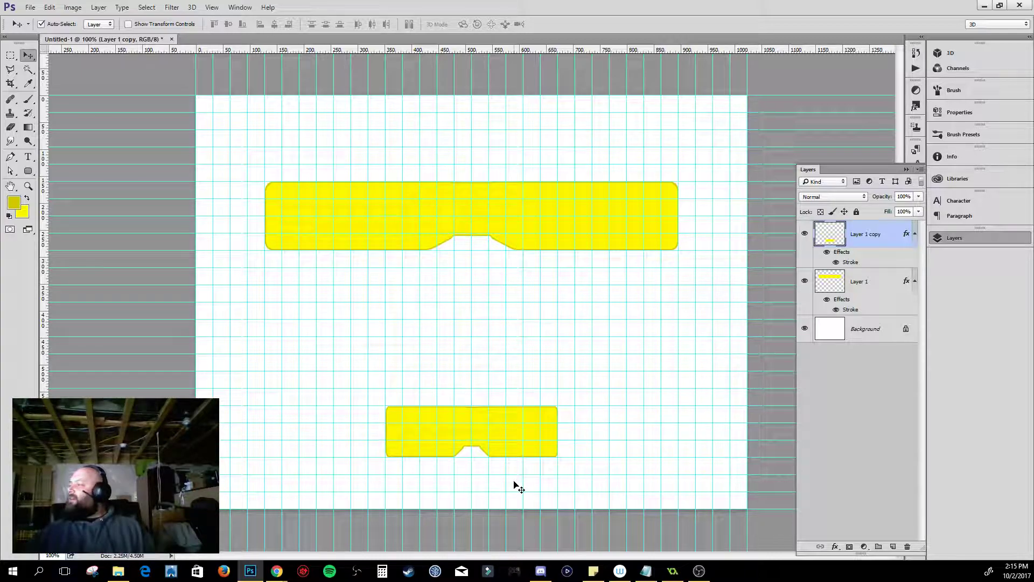
- Switch to Chrome, browse the crop duster image results and examine the yellow biplane photo before returning to Photoshop
mouse_move(668, 578)
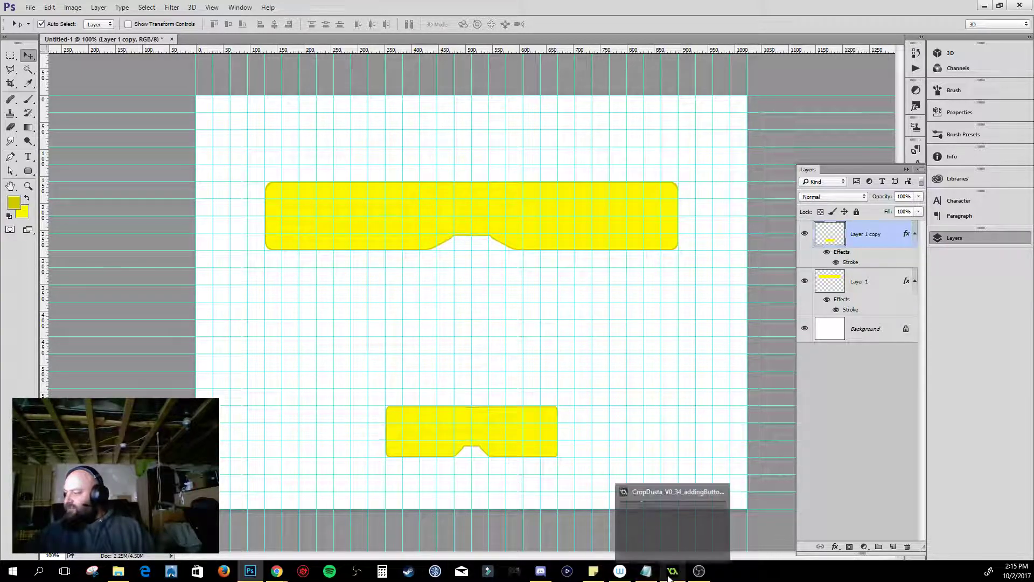
mouse_move(276, 573)
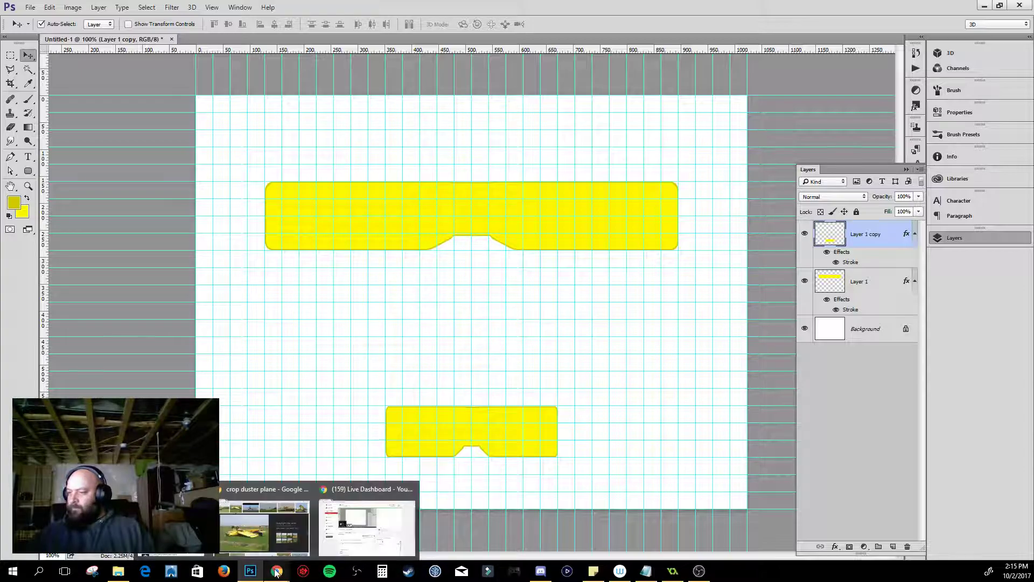
click(264, 525)
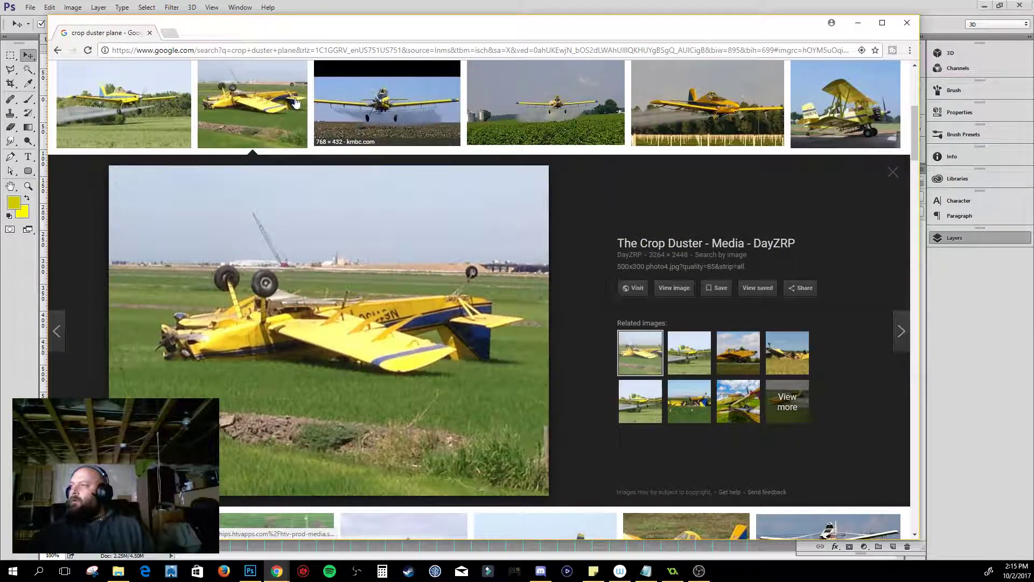
scroll(616, 177, down, 7)
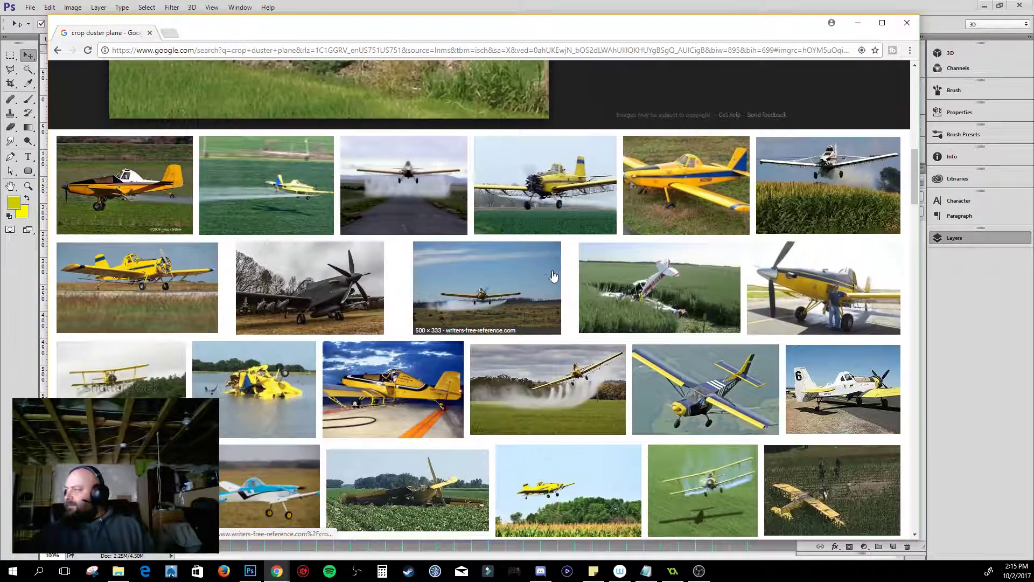
scroll(672, 257, up, 2)
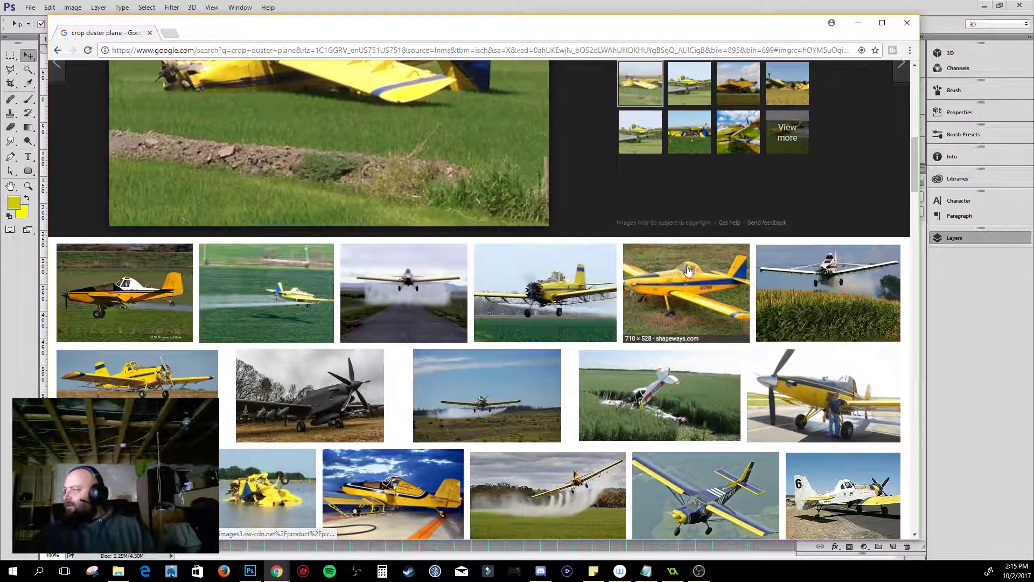
scroll(651, 312, down, 5)
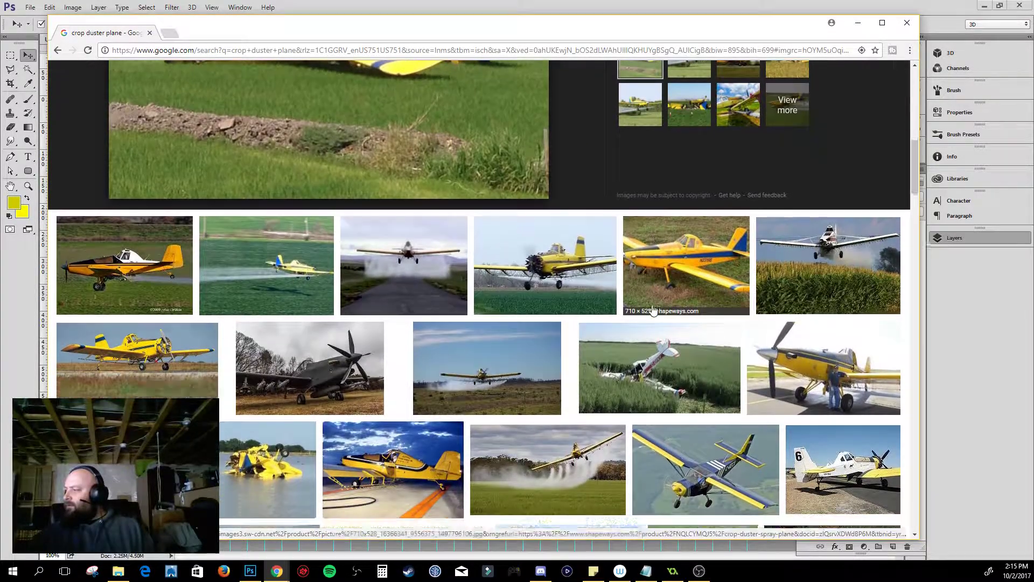
scroll(649, 312, up, 5)
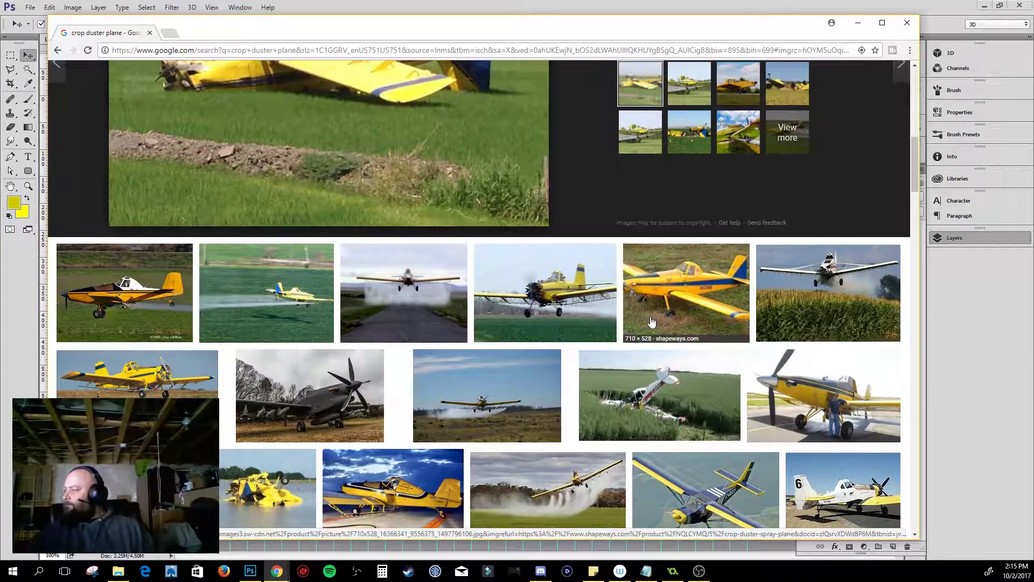
scroll(651, 322, up, 8)
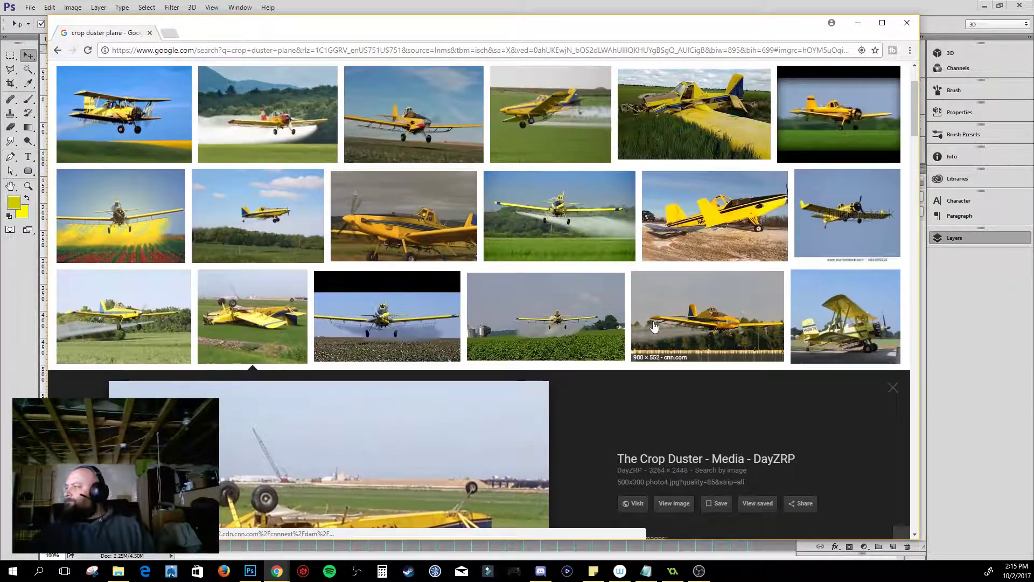
click(845, 317)
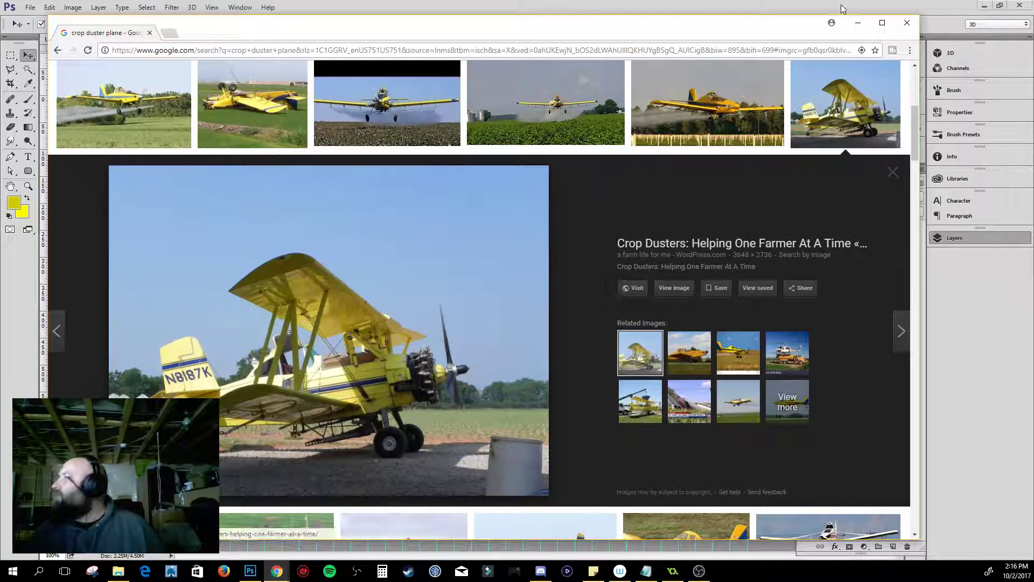
click(858, 23)
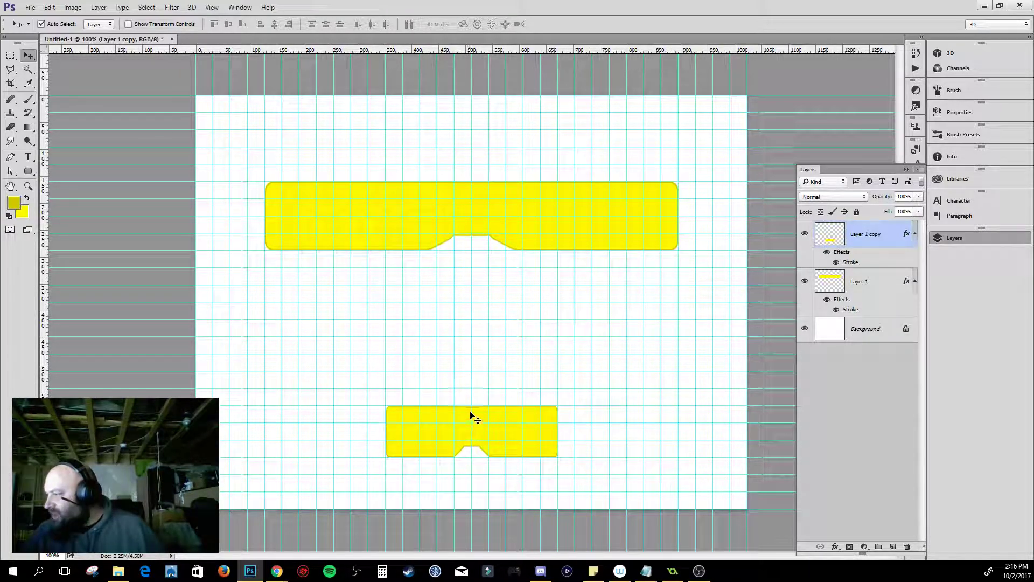
- Hide the grid and select the lower part of the small wing's left half with the Polygonal Lasso
key(ctrl+h)
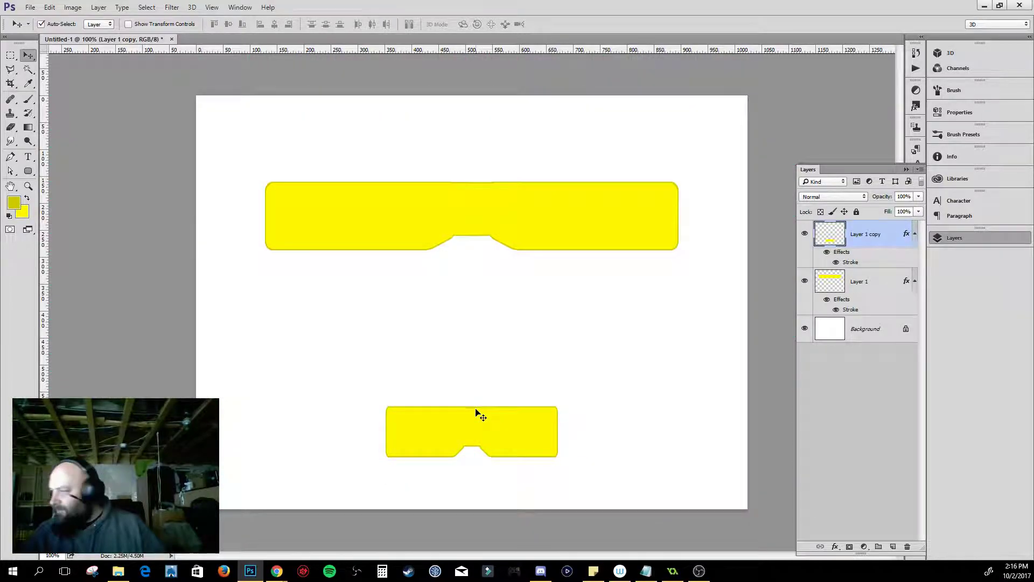
key(alt)
click(530, 422)
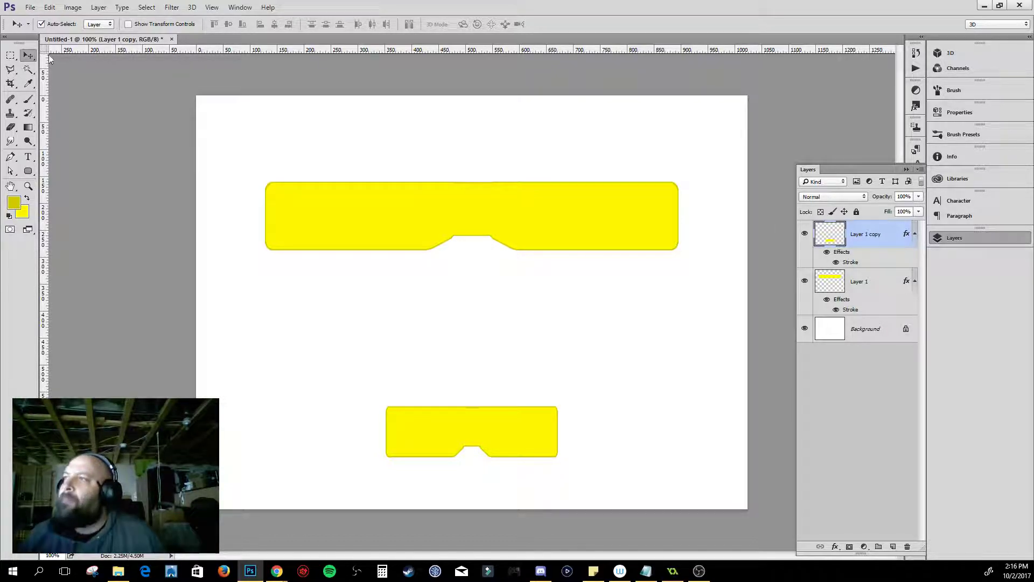
click(10, 69)
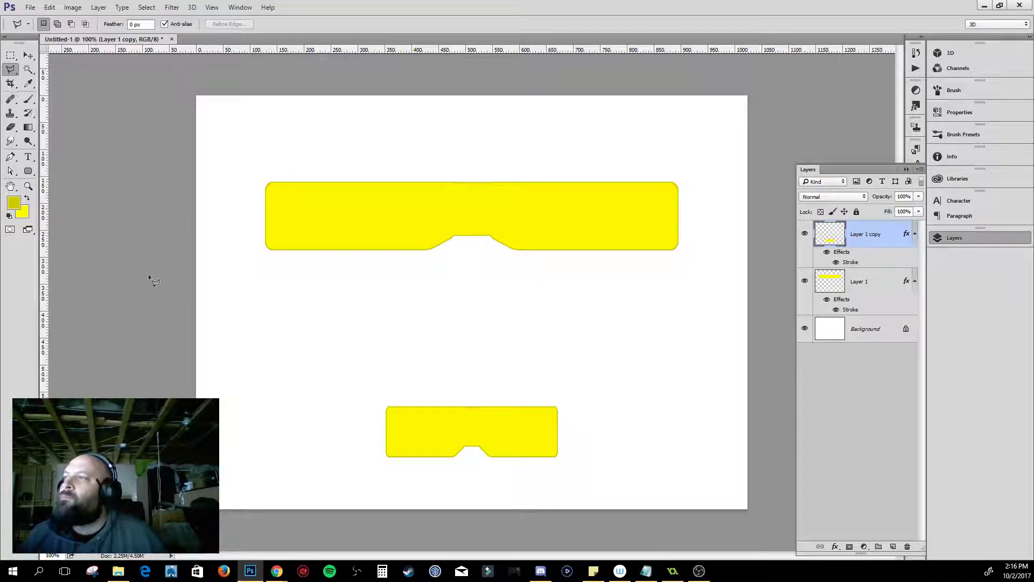
click(380, 421)
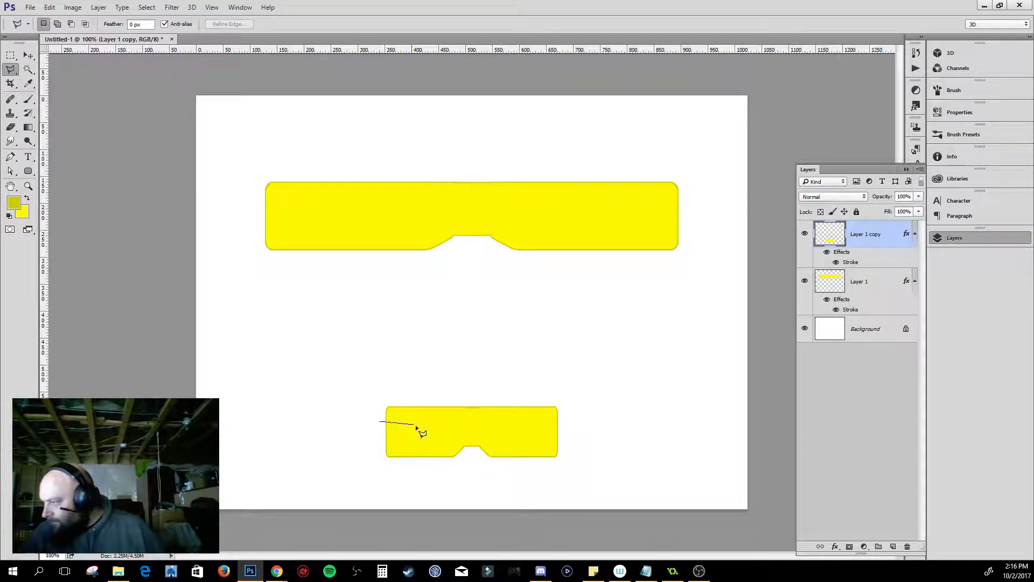
shift+click(463, 429)
shift+click(462, 462)
shift+click(359, 466)
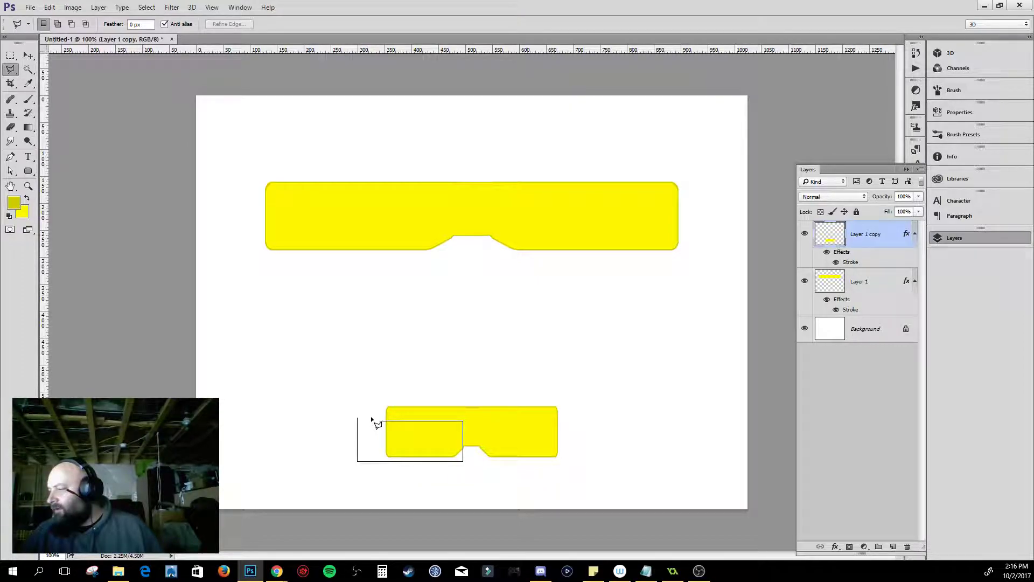
click(381, 421)
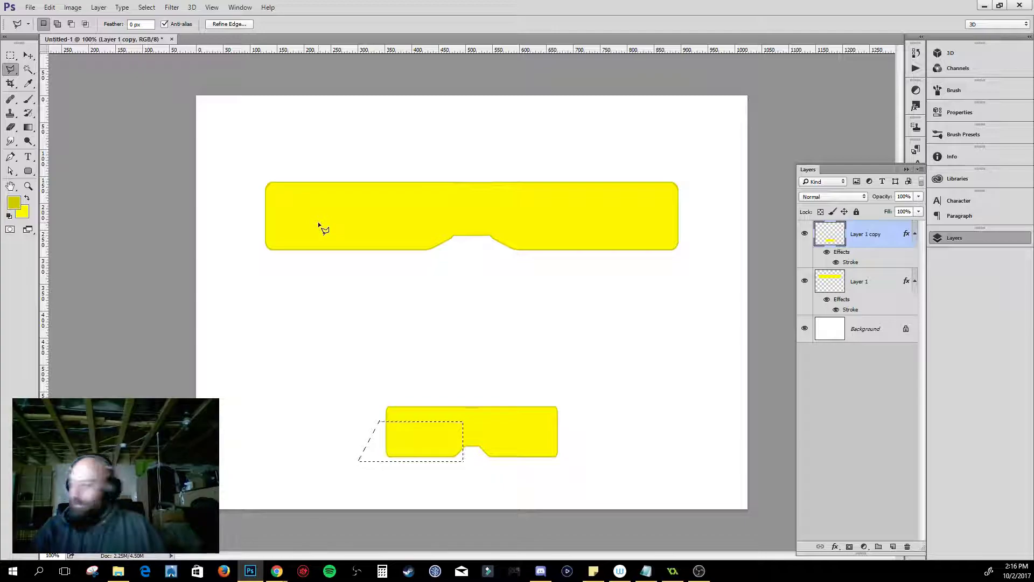
- Fill the selection with darker yellow on a new layer, then contract the selection and clear the inside to leave a thin outline
click(894, 547)
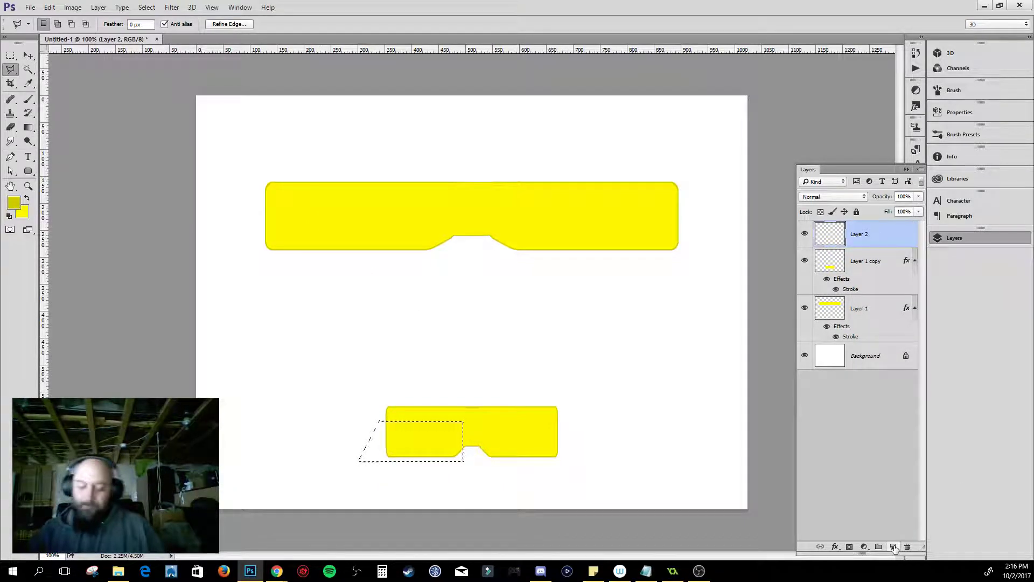
key(alt+BackSpace)
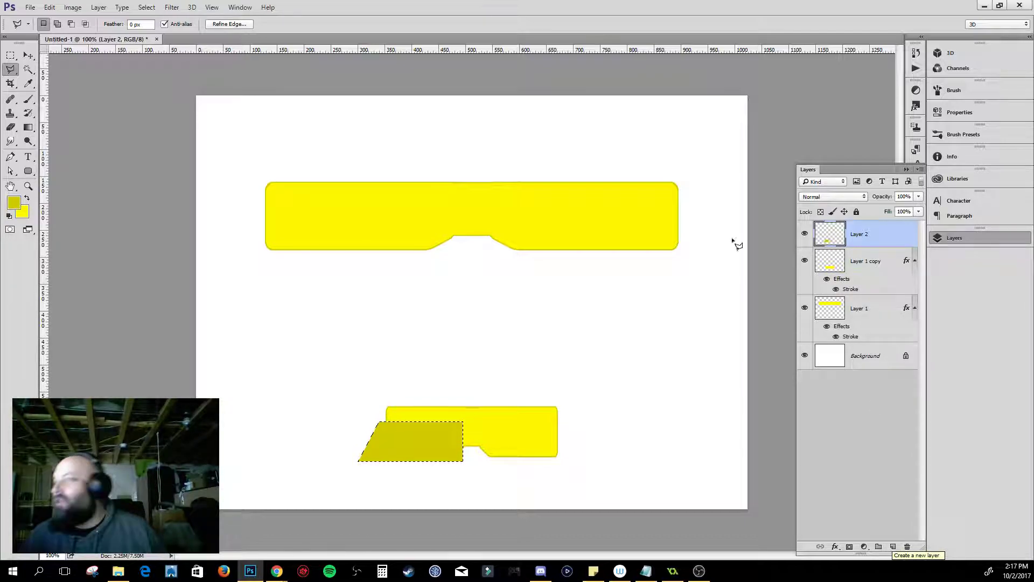
click(147, 7)
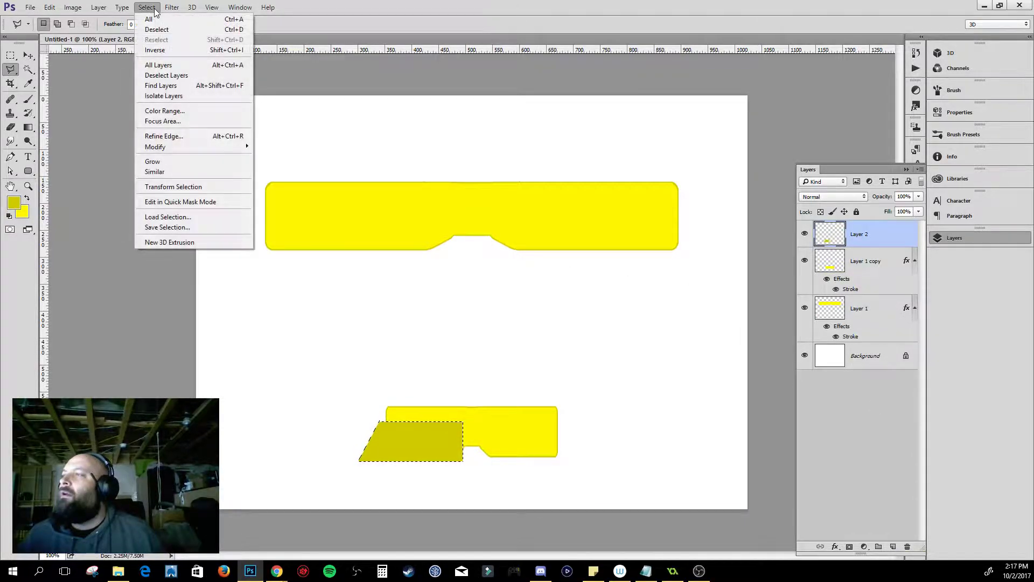
mouse_move(224, 147)
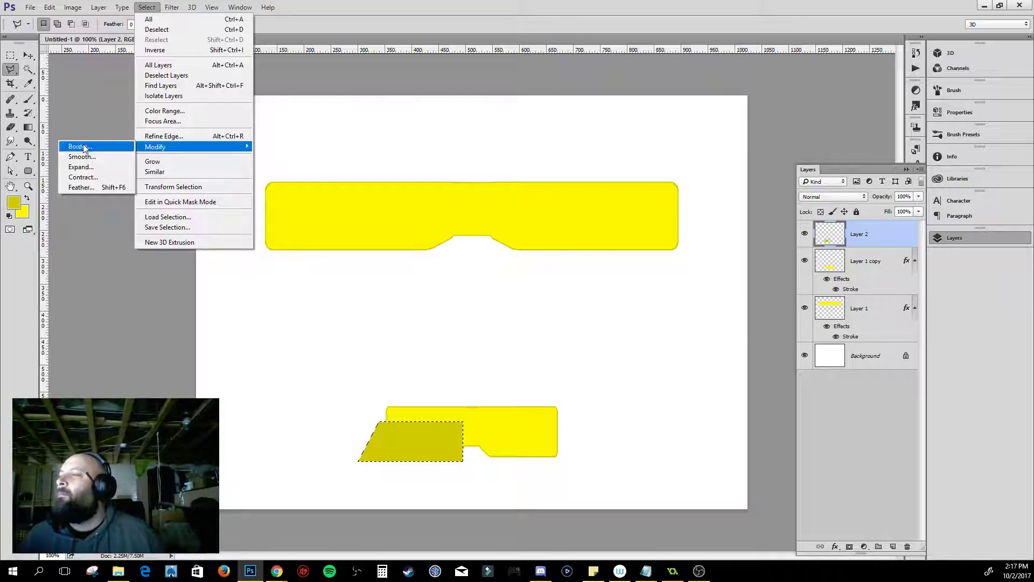
click(185, 274)
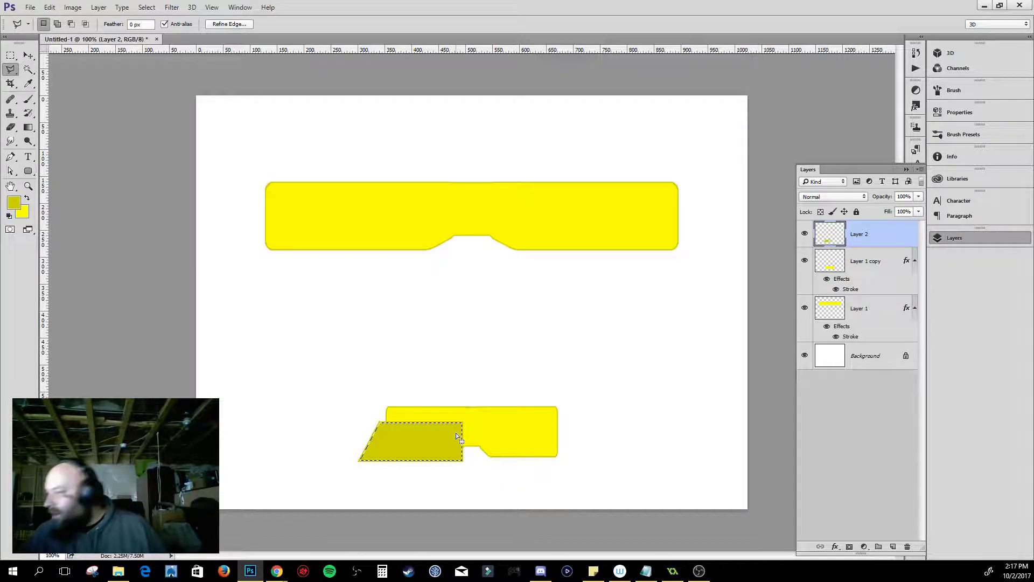
key(Delete)
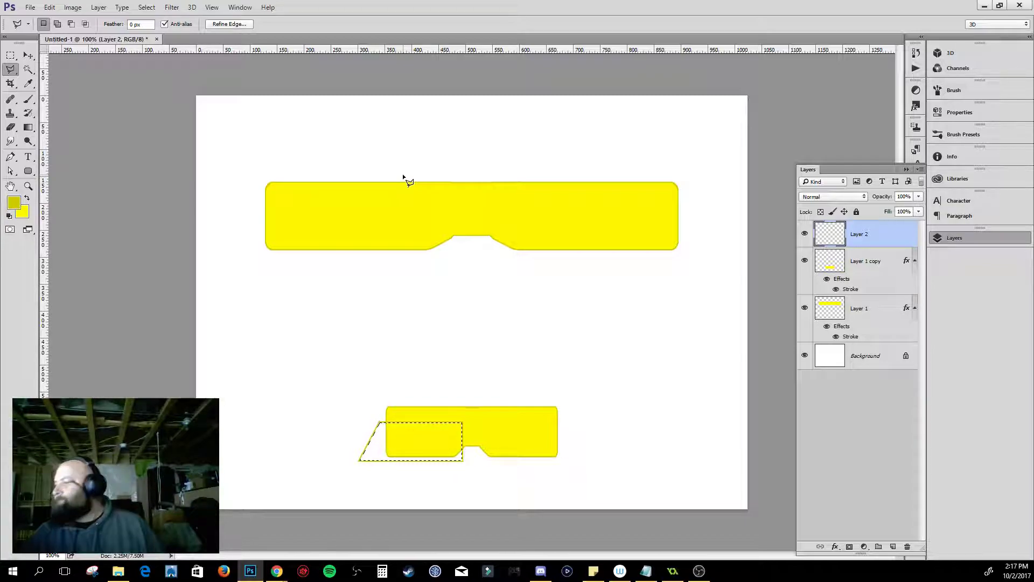
key(ctrl+d)
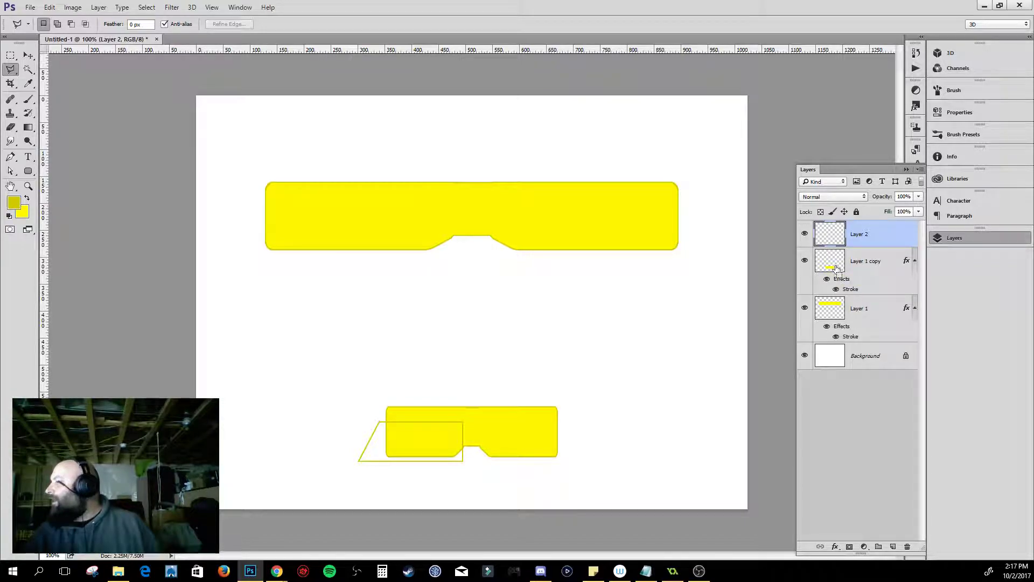
- Erase the parts of the Layer 2 outline outside the small wing, using the inverted shape of Layer 1 copy as the selection
ctrl+click(837, 269)
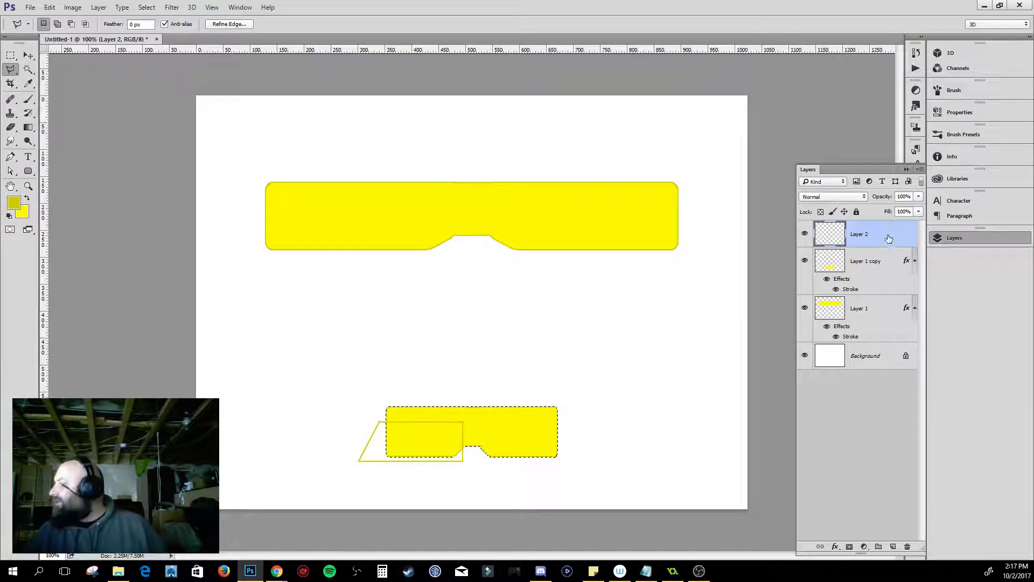
click(805, 235)
click(804, 235)
click(804, 235)
click(804, 235)
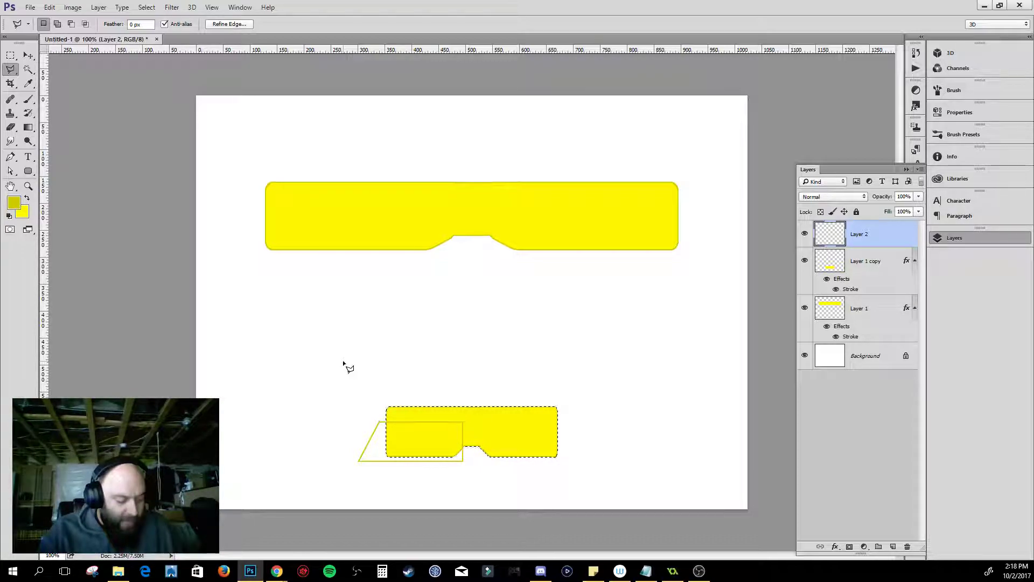
key(ctrl+shift+i)
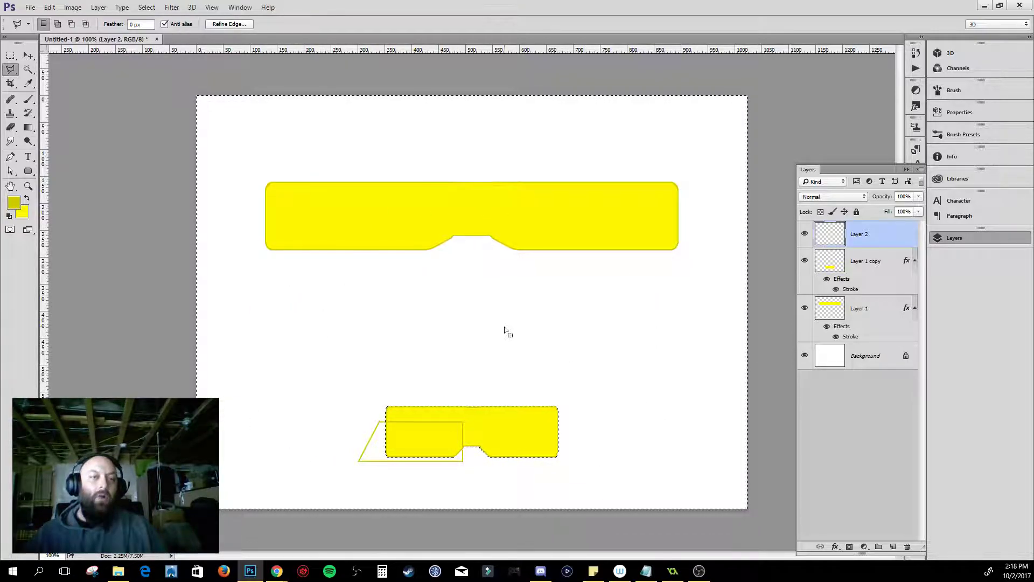
click(804, 234)
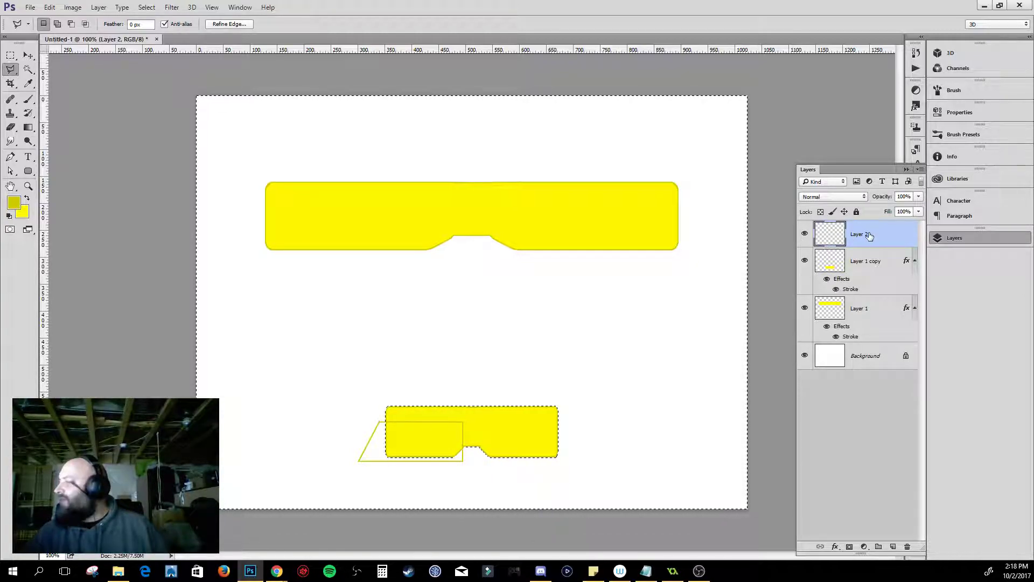
key(Delete)
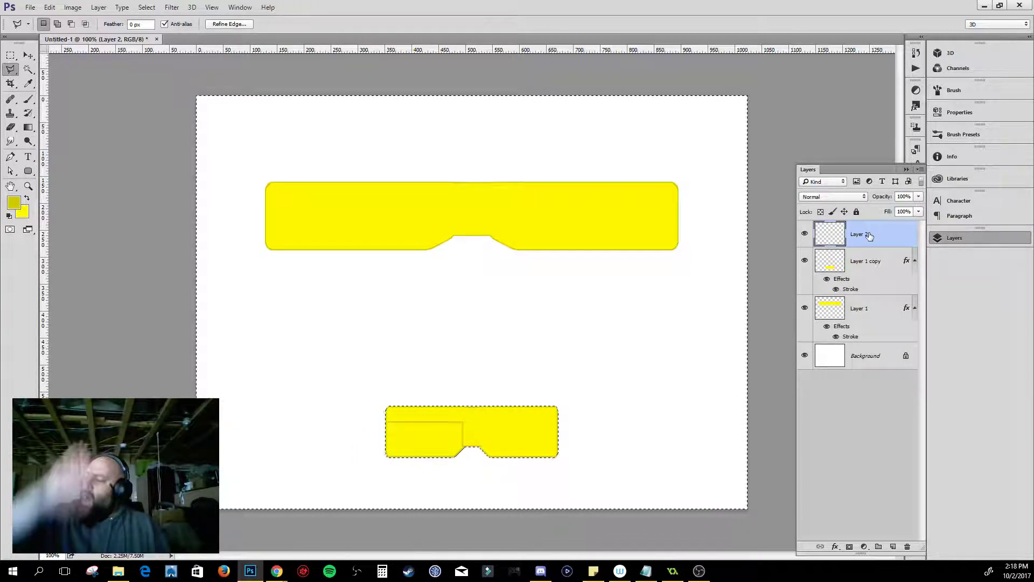
key(ctrl+d)
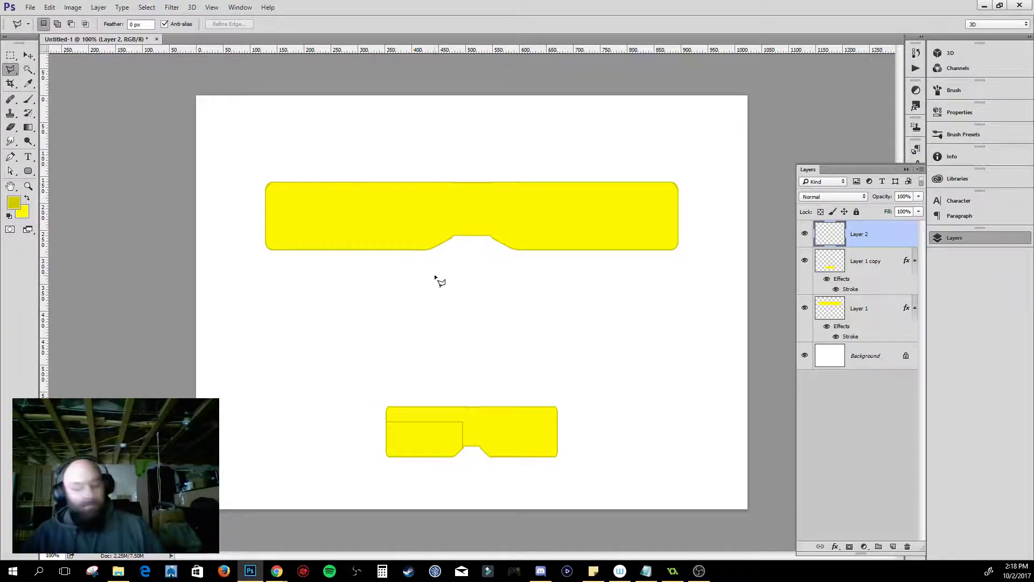
- Show the grid and duplicate the Layer 2 outline, placing the copy directly beneath it in the layer stack
key(ctrl+apostrophe)
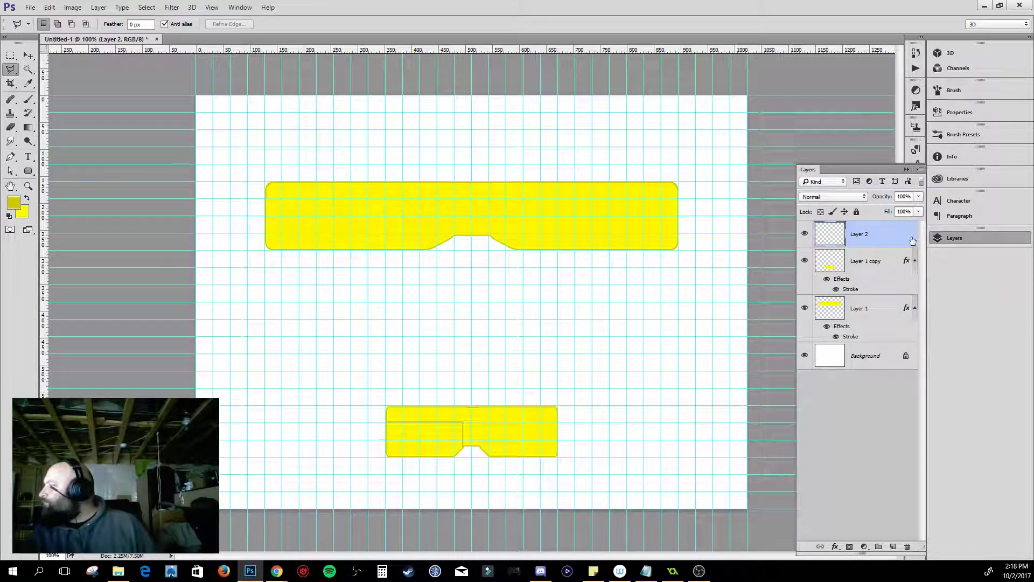
ctrl+click(832, 239)
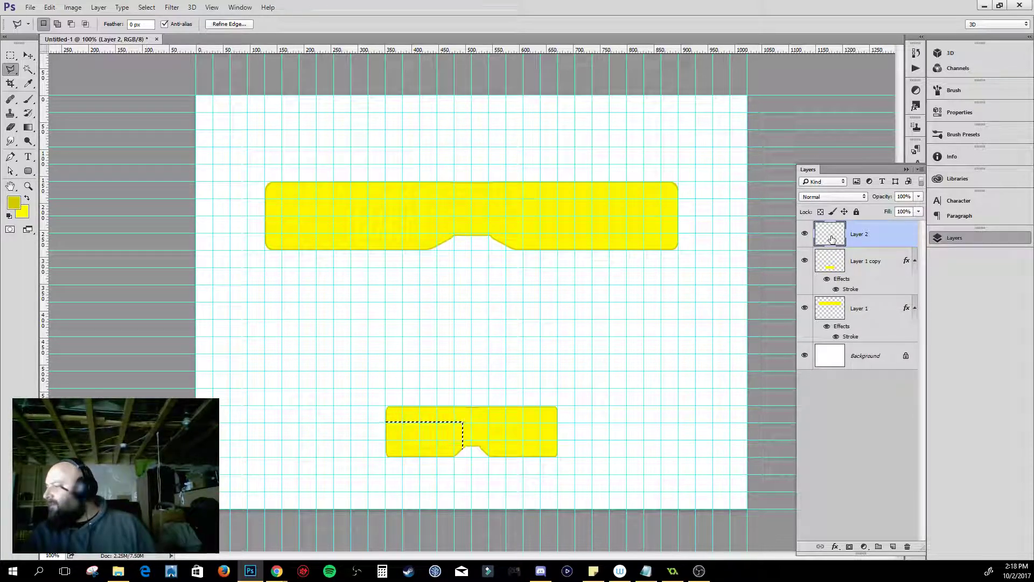
key(ctrl+d)
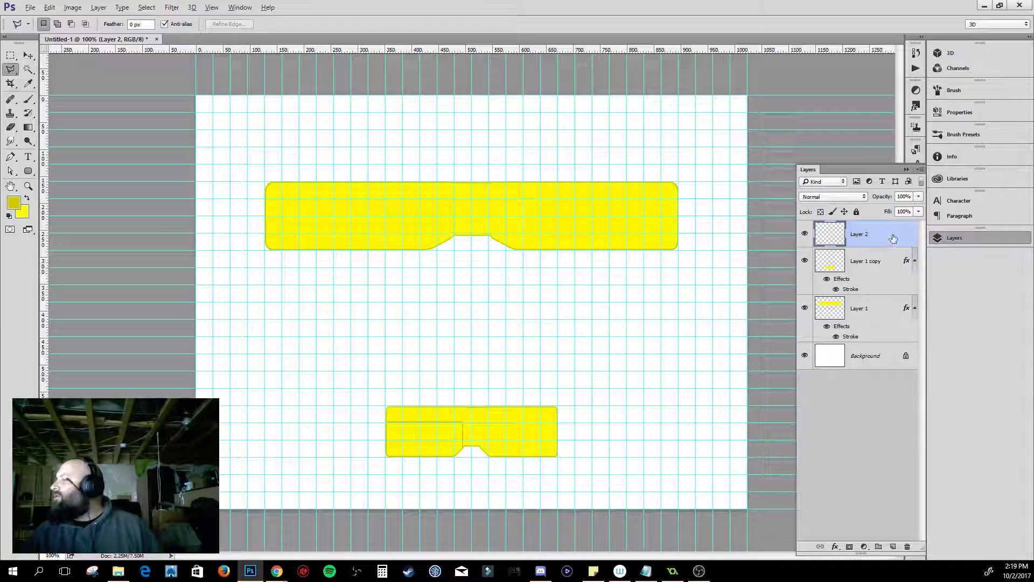
drag(893, 238, 889, 252)
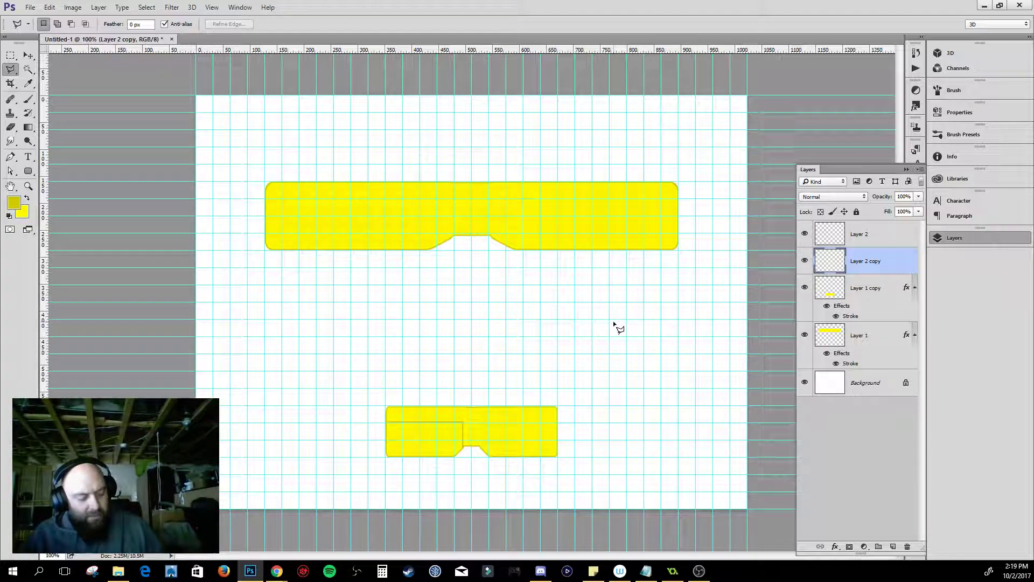
- Try flipping the outline copy horizontally twice, comparing it with the original by toggling both layers' visibility
key(alt+e)
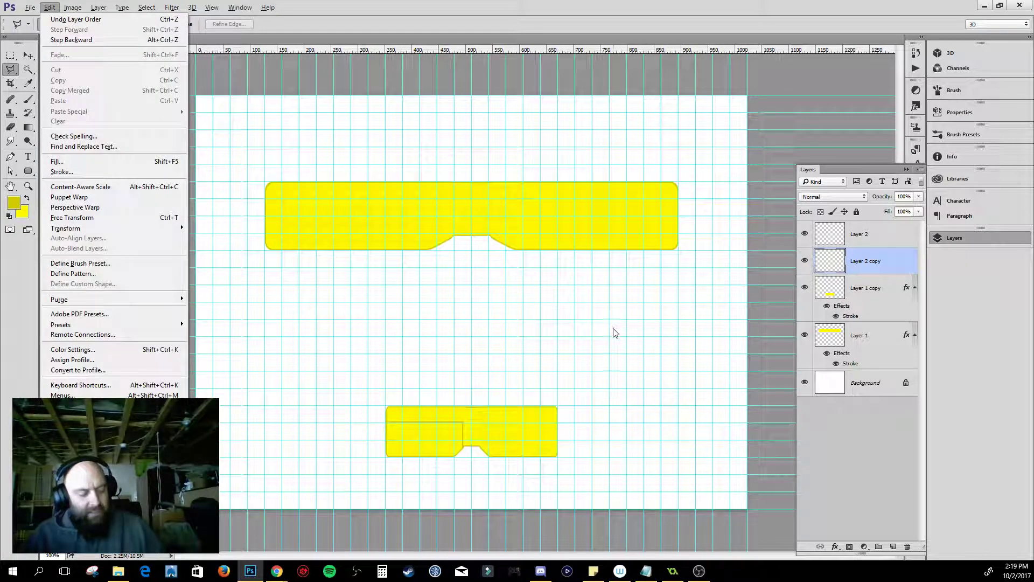
key(a)
key(h)
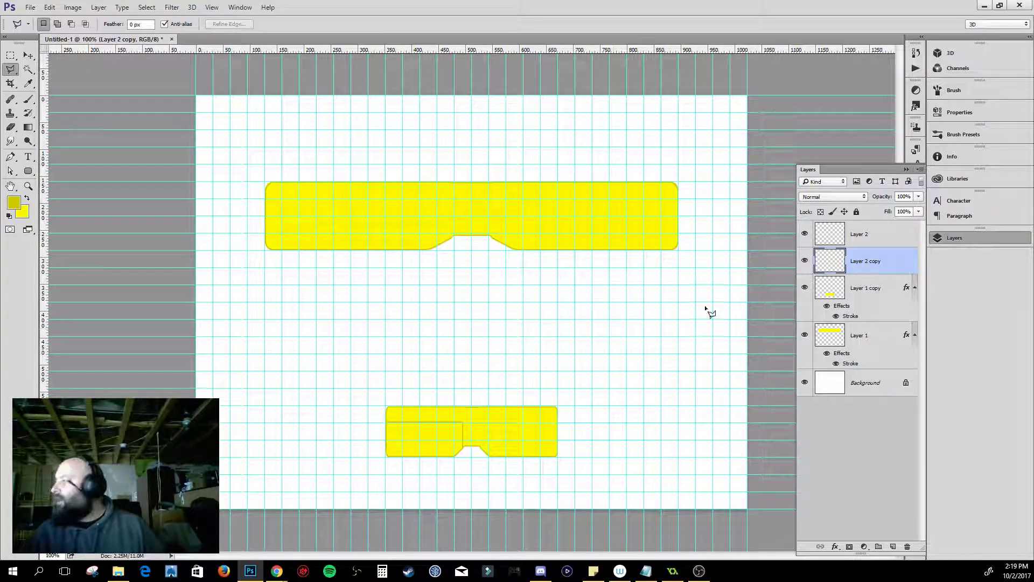
click(804, 261)
click(804, 261)
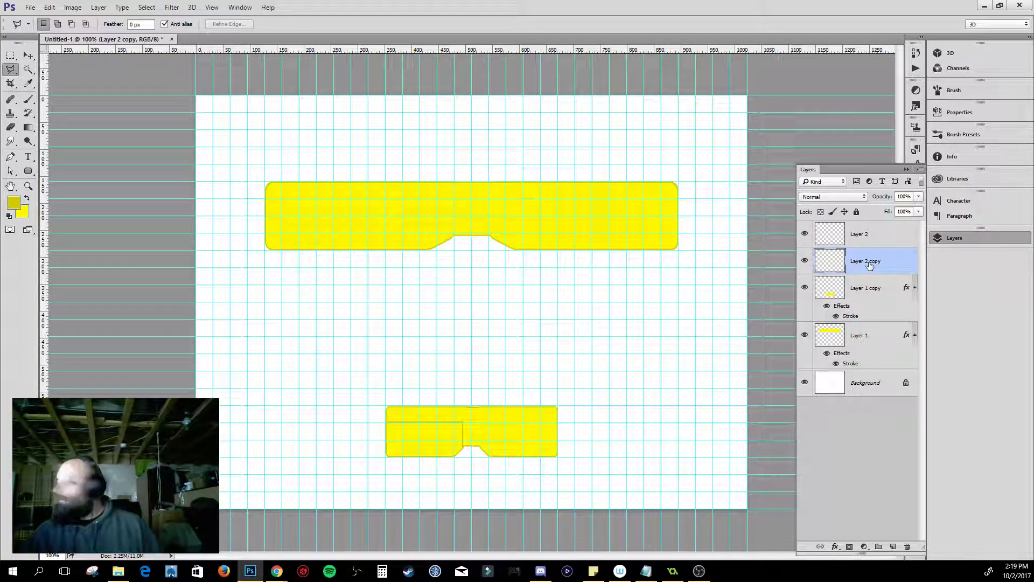
key(alt+e)
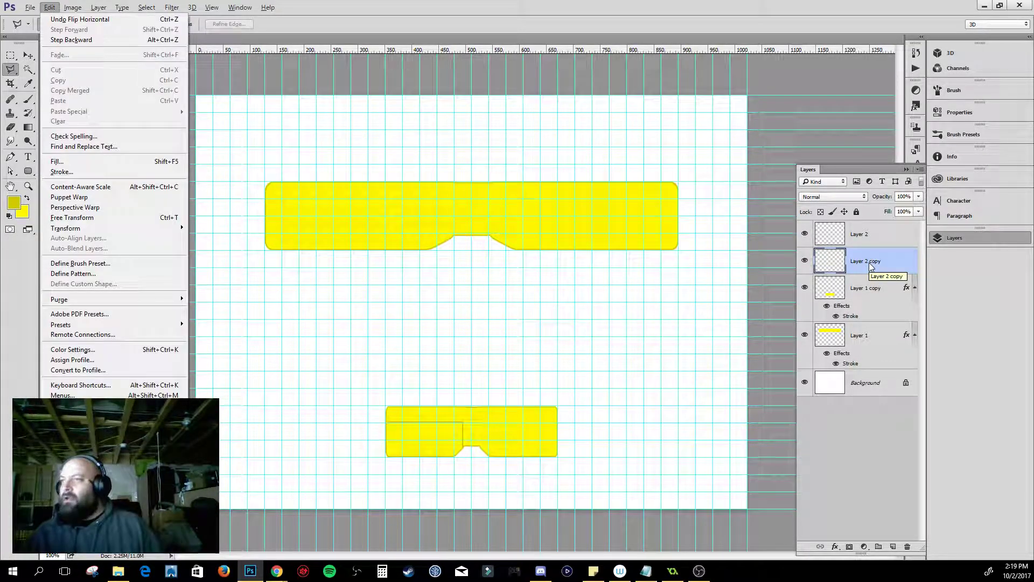
key(a)
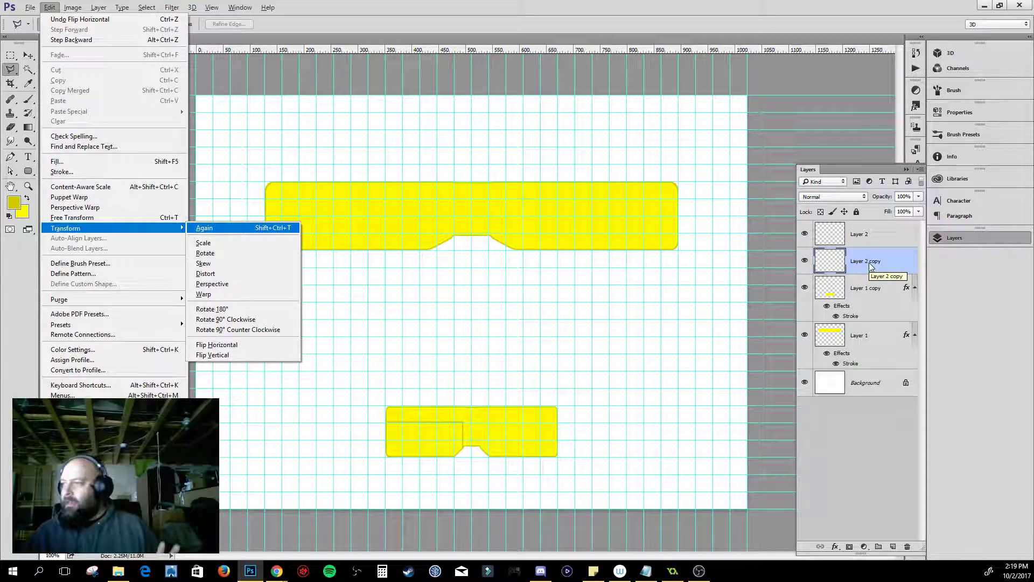
key(h)
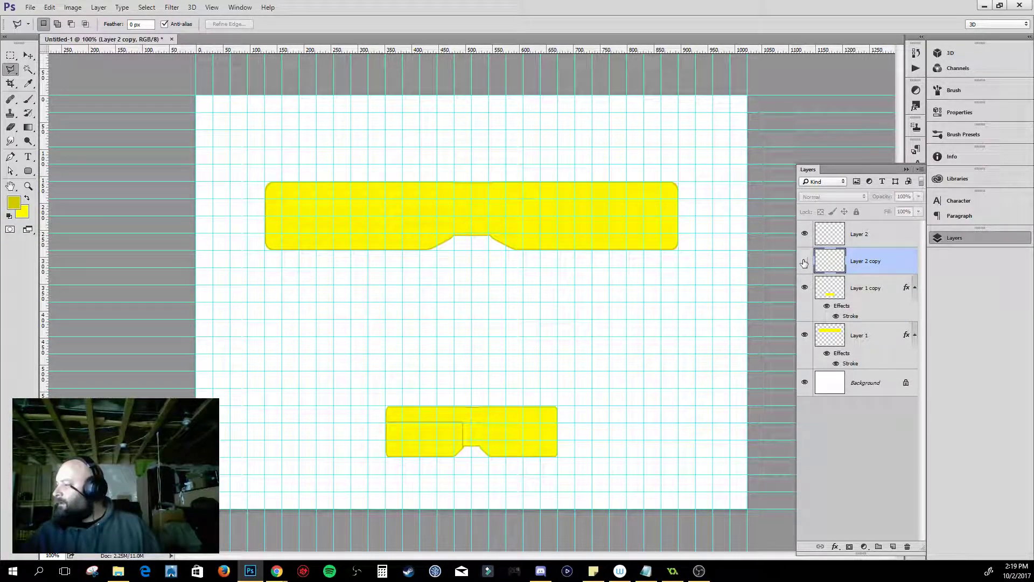
click(805, 234)
click(805, 261)
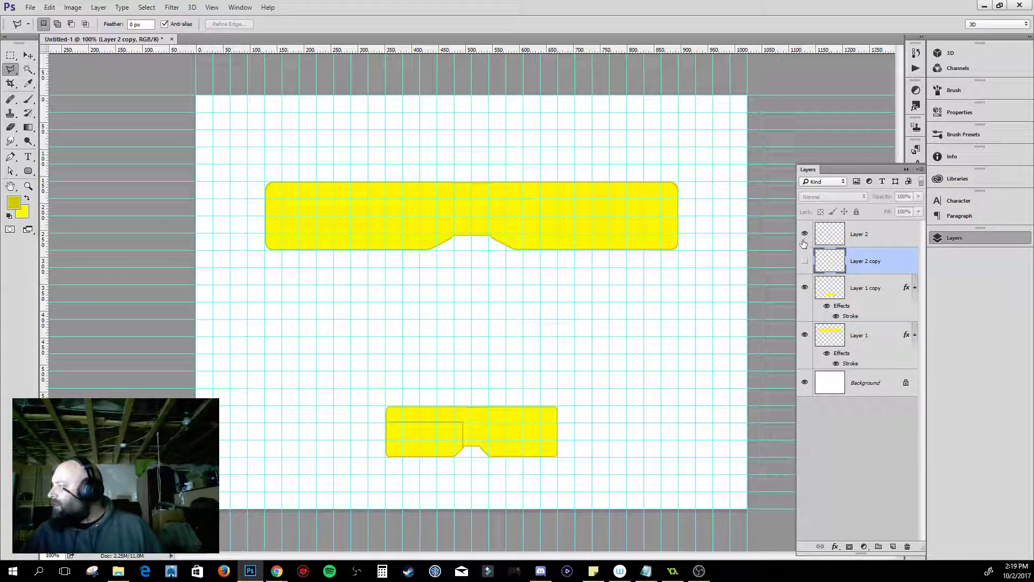
click(804, 235)
click(805, 260)
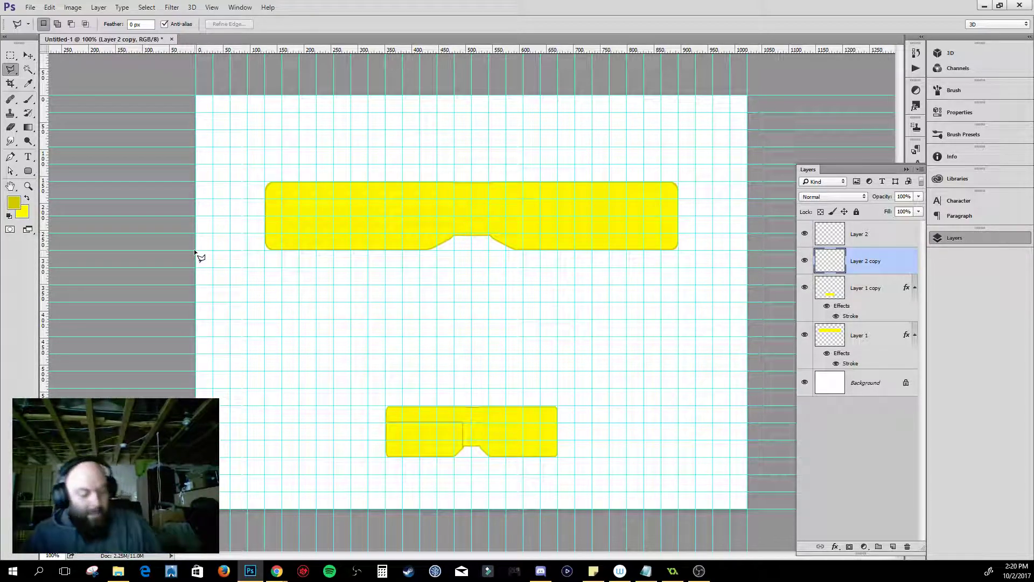
- Nudge the outline copy horizontally to the right until it lies on the small wing's right half
key(v)
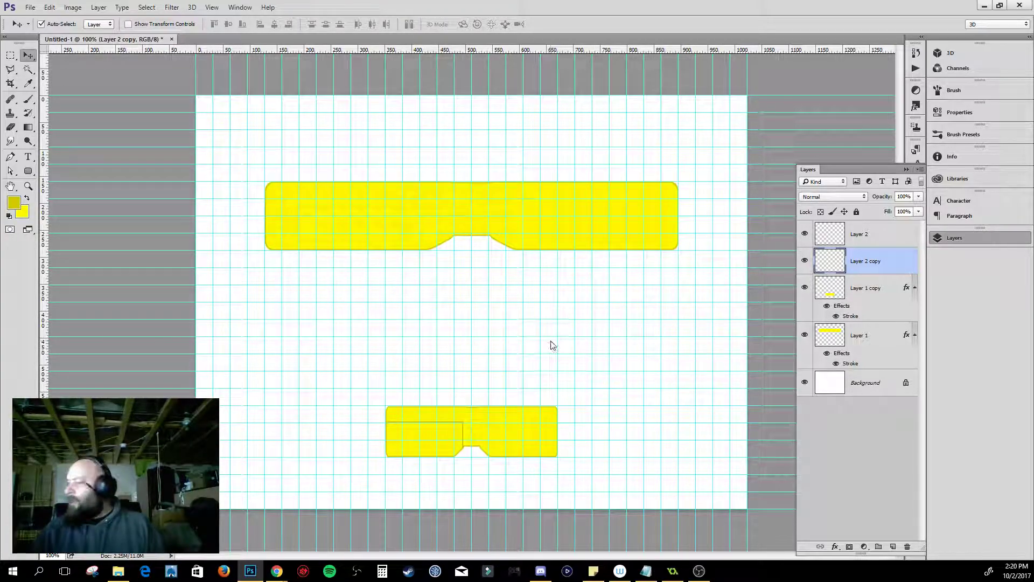
key(Right)
key(Right)
key(Right)
key(Right)
key(Right)
key(Right)
key(Right)
key(Right)
key(Right)
key(Right)
key(Right)
key(Right)
key(Right)
key(Right)
key(Right)
key(Right)
key(Right)
key(Right)
key(Right)
key(Right)
key(Right)
key(Right)
key(Right)
key(Right)
key(Right)
key(Right)
key(Right)
key(Right)
key(Right)
key(Right)
key(Right)
key(Right)
key(Right)
key(Right)
key(Right)
key(Right)
key(Right)
key(Right)
key(Right)
key(Right)
key(Right)
key(Right)
key(Right)
key(Right)
key(Right)
key(Right)
key(Right)
key(Right)
key(Right)
key(Right)
key(Right)
key(Right)
key(Right)
key(Right)
key(Right)
key(Right)
key(Right)
key(Right)
key(Right)
key(Right)
key(Right)
key(Right)
key(Right)
key(Right)
key(Right)
key(Right)
key(Right)
key(Right)
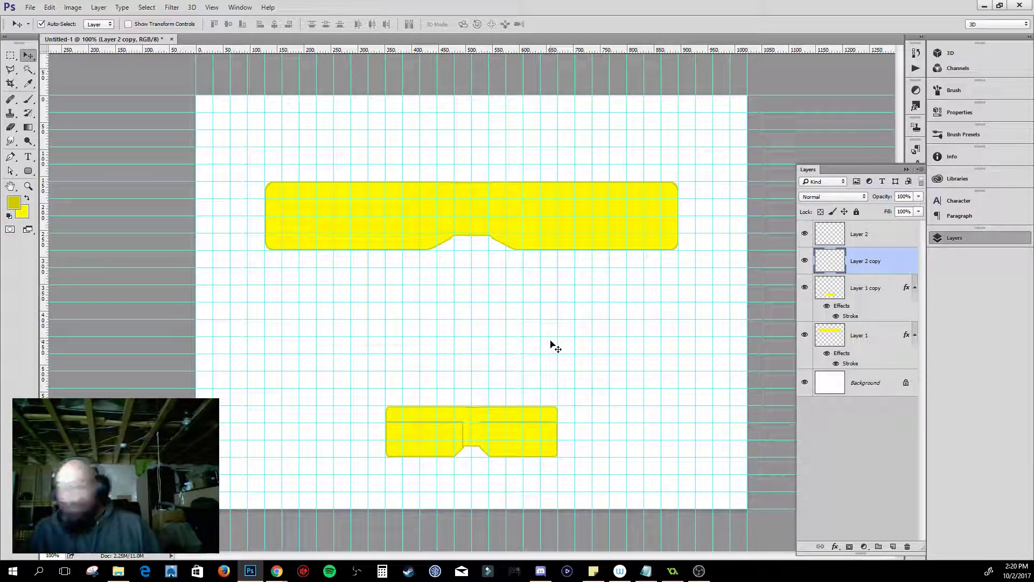
- Flip the outline copy horizontally so it mirrors the left outline, and hide the grid
key(alt+e)
key(a)
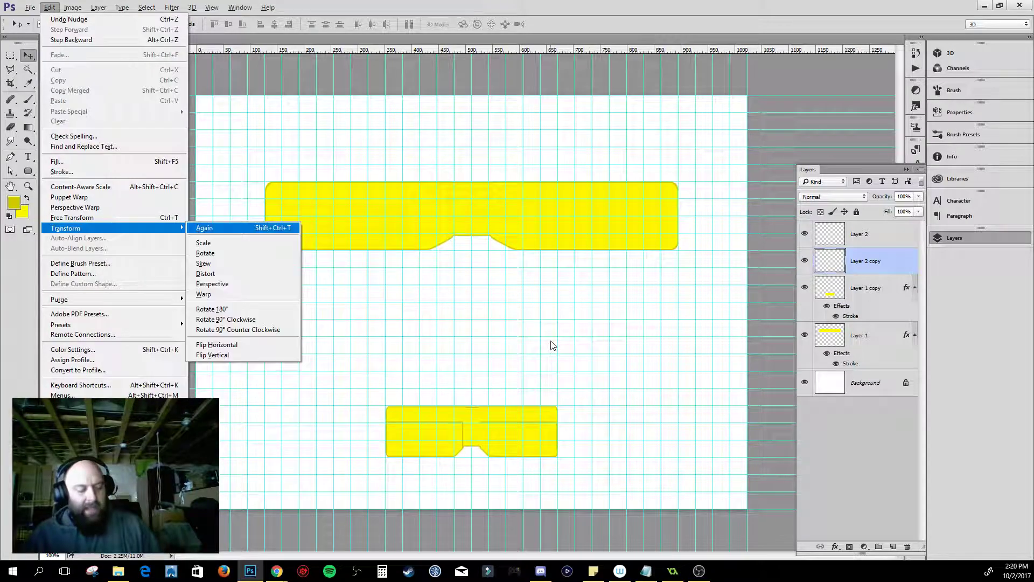
key(h)
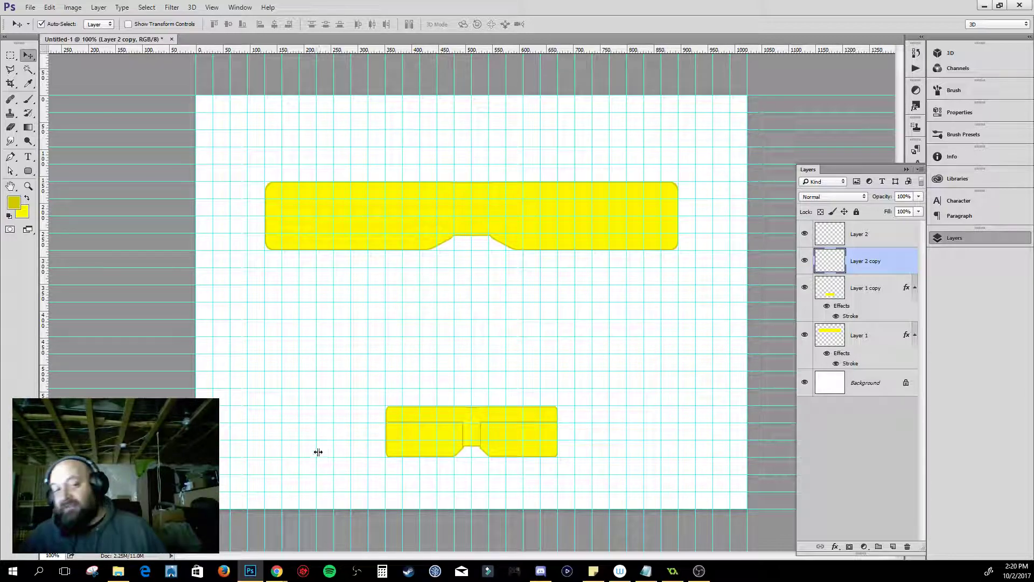
key(ctrl+apostrophe)
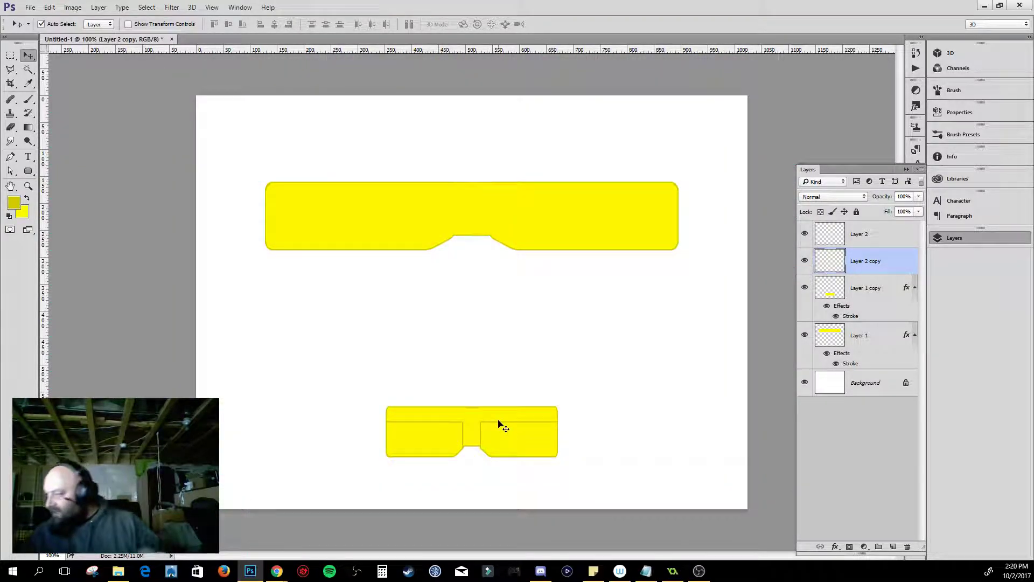
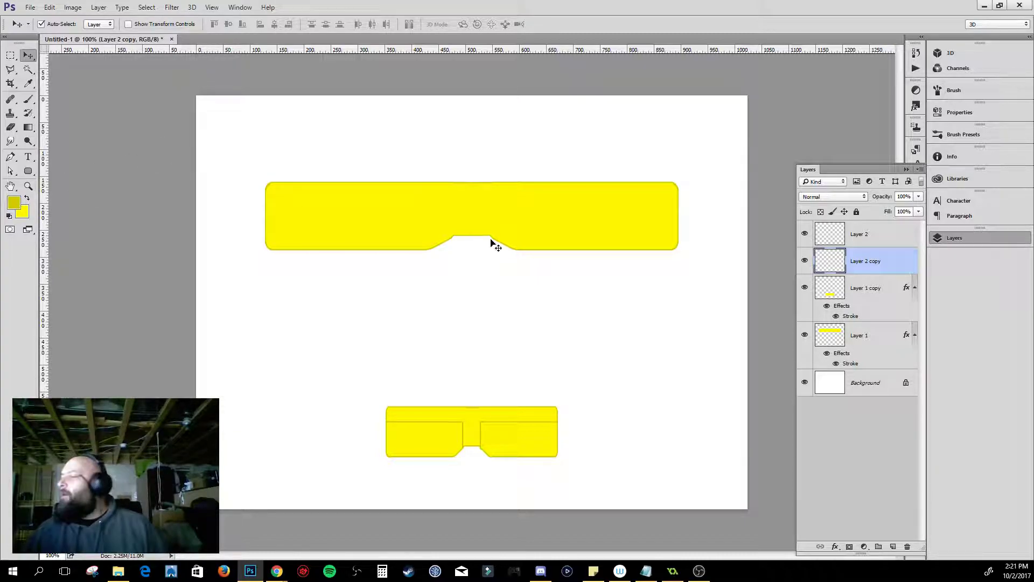
- Merge Layer 2 into Layer 2 copy and check the combined flap outlines by toggling the layer's visibility
click(886, 239)
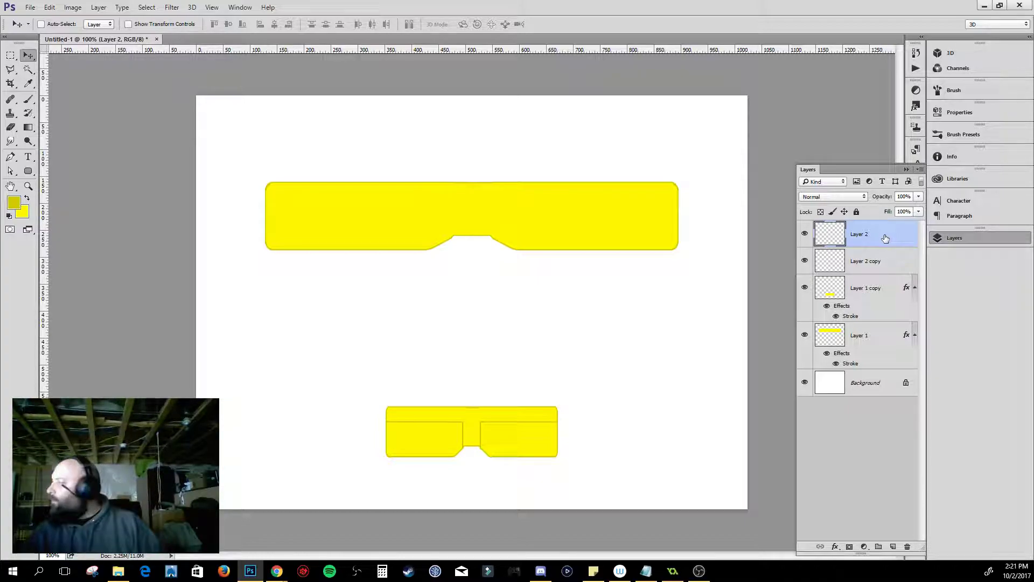
key(Delete)
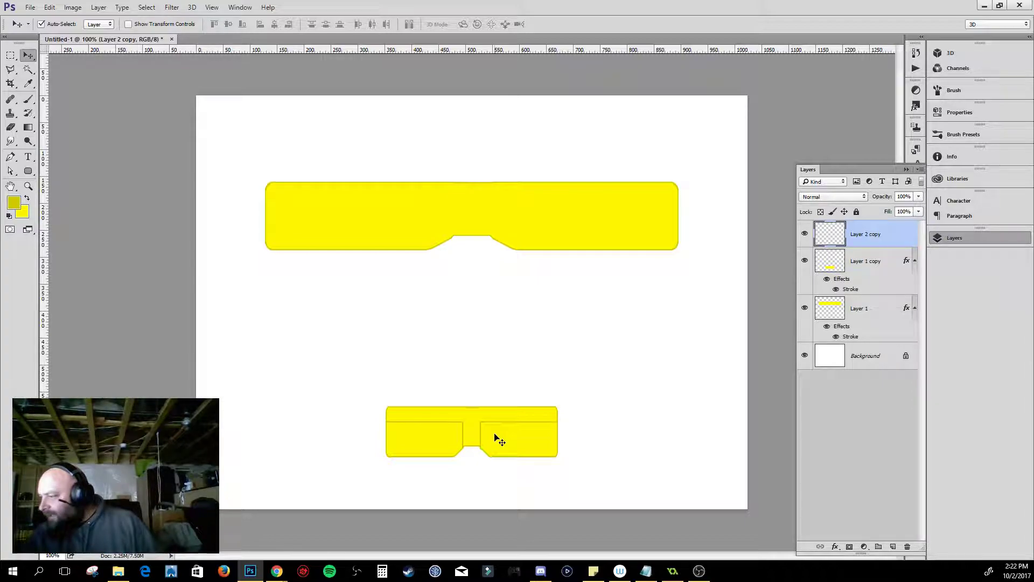
click(804, 234)
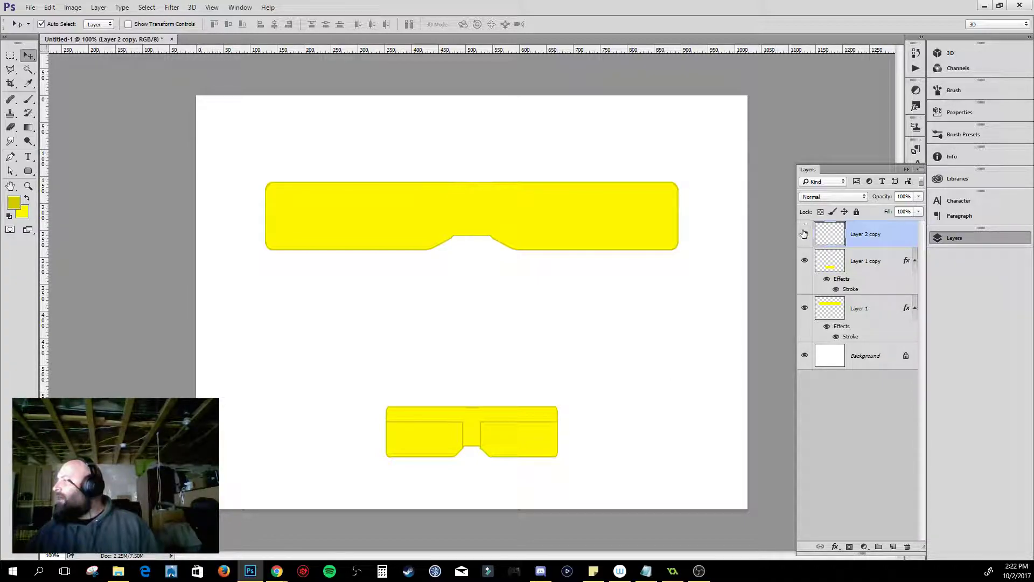
click(804, 233)
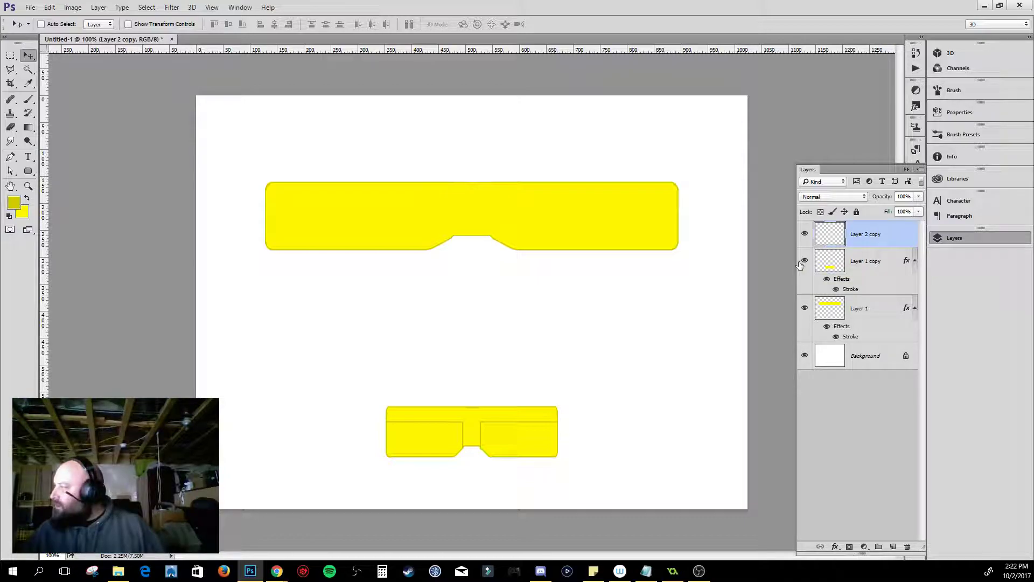
- Undo the layer merge and toggle Layer 2's visibility to check its flap outline separately
key(ctrl+z)
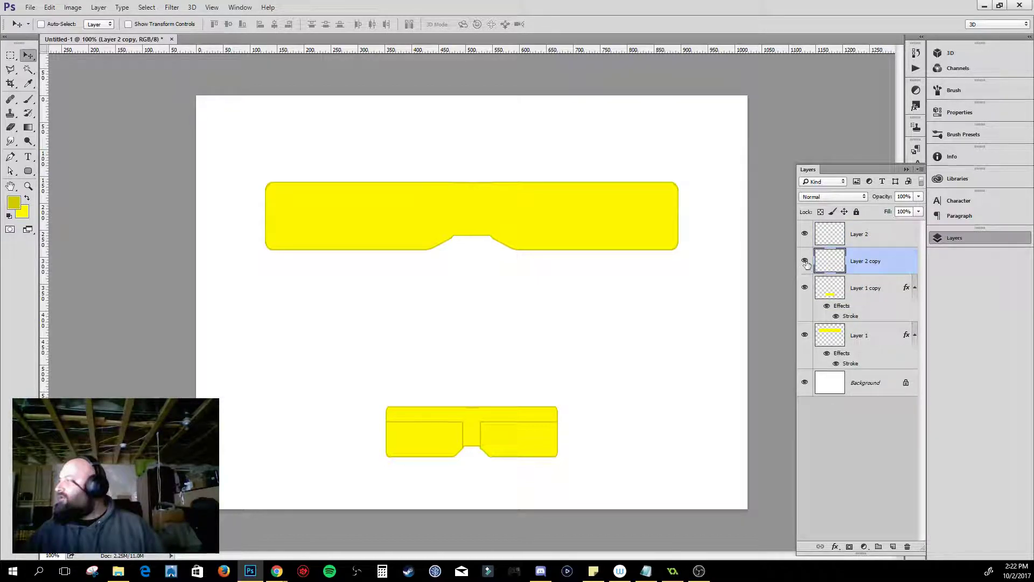
click(807, 234)
click(807, 234)
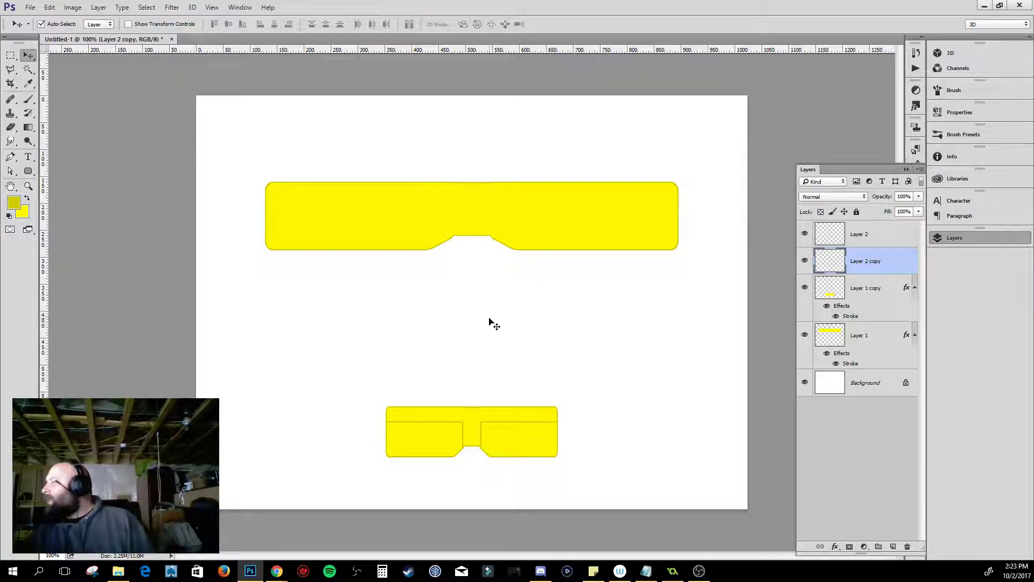
- Merge Layer 2 down into Layer 2 copy, and group the merged layer with Layer 1 copy and Layer 1
click(903, 243)
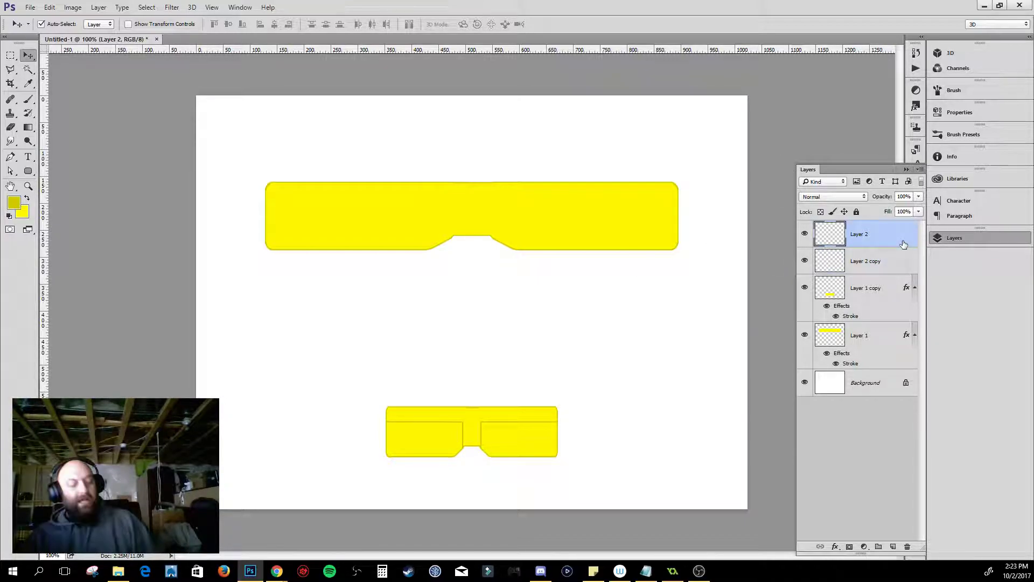
key(Delete)
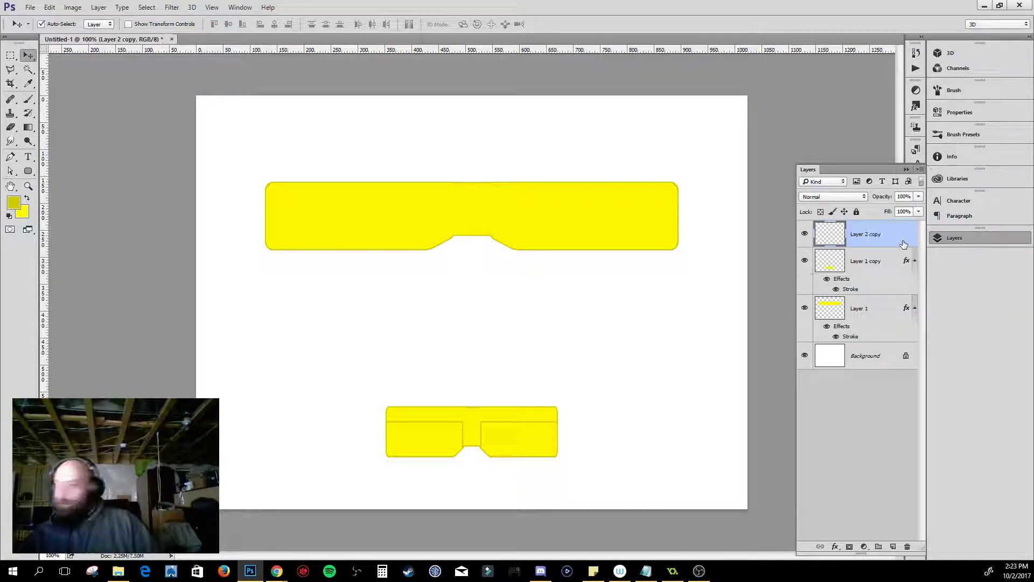
shift+click(878, 306)
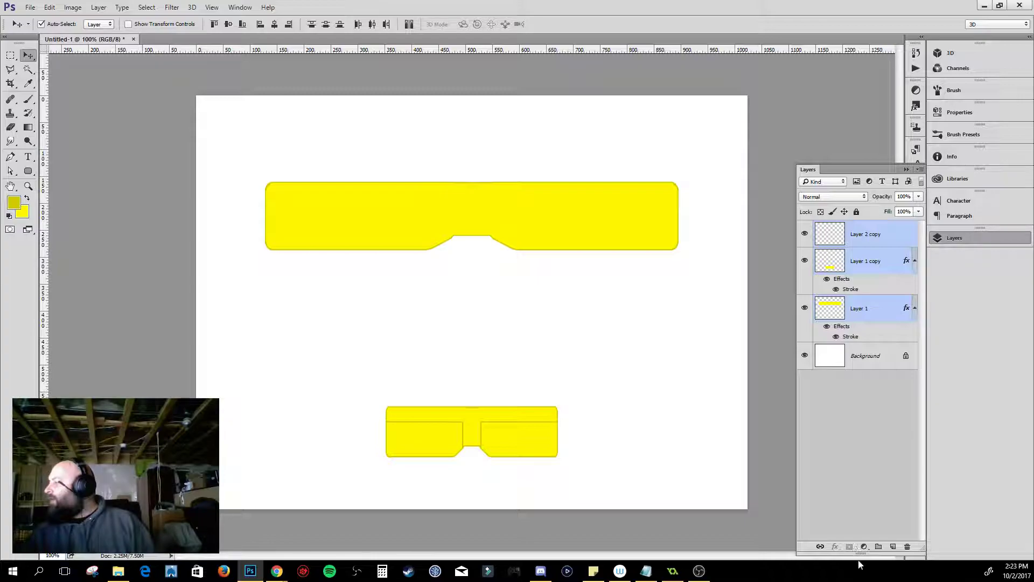
key(ctrl+g)
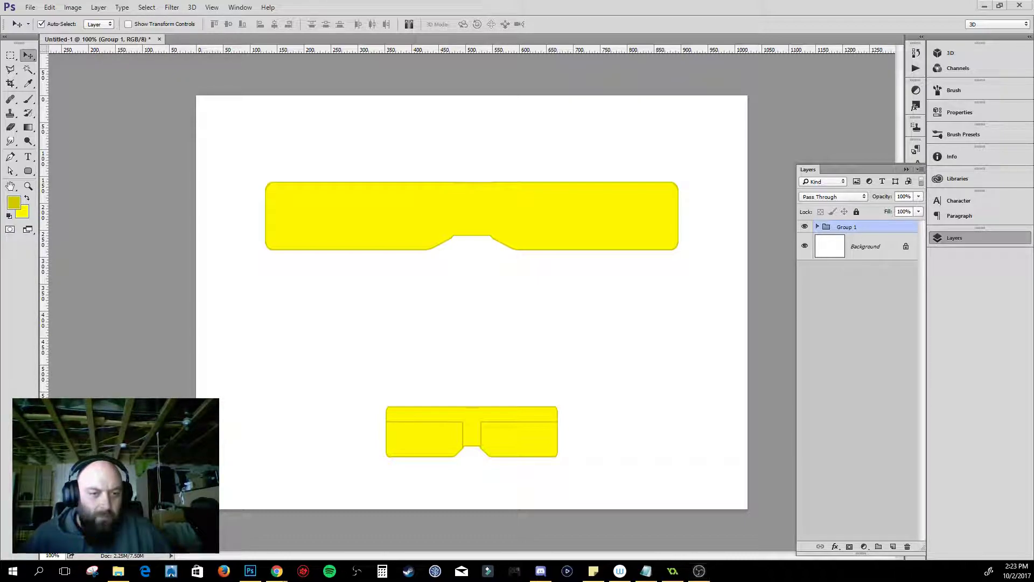
key(alt+Tab)
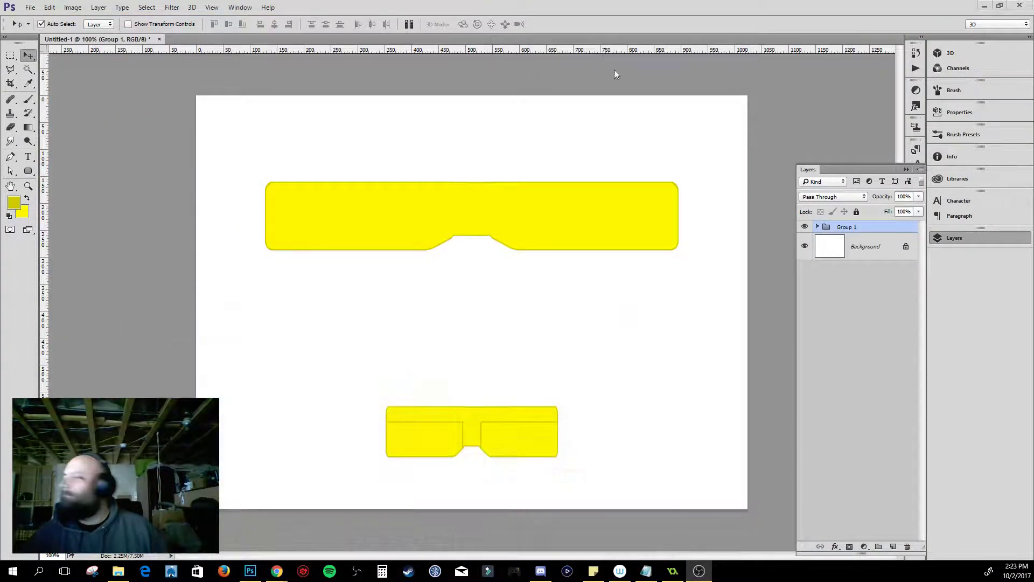
click(857, 23)
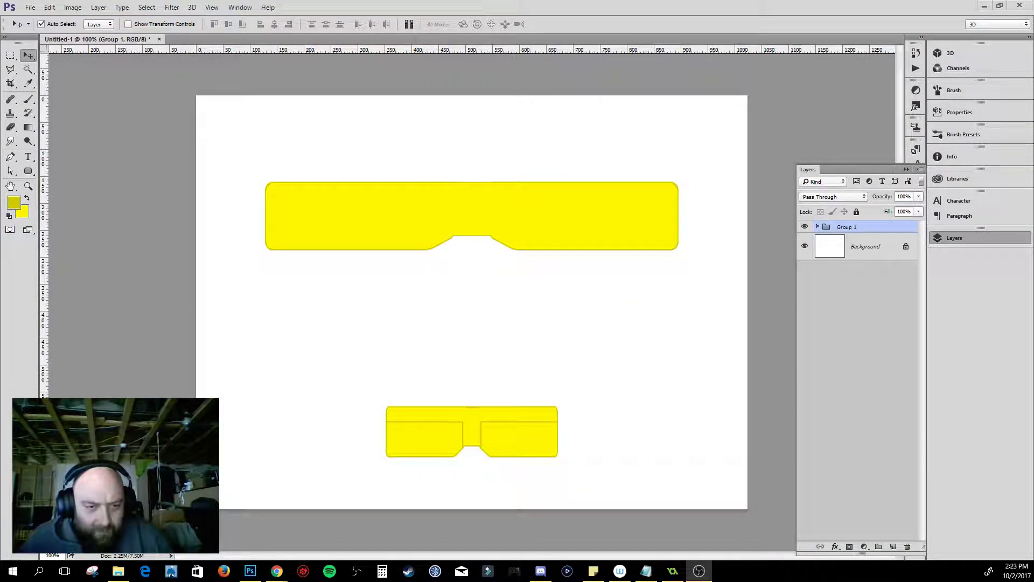
key(super+d)
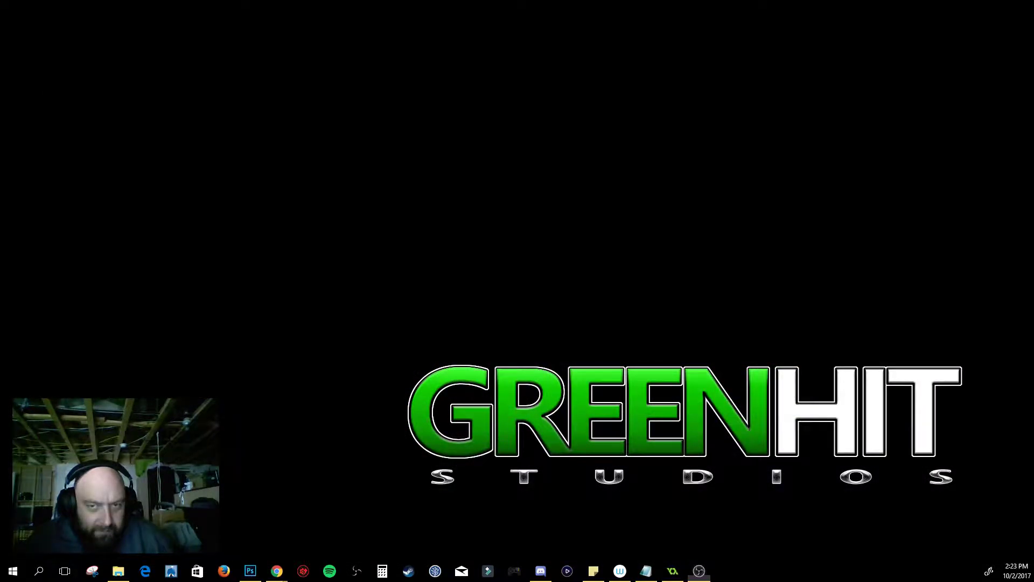
key(super+d)
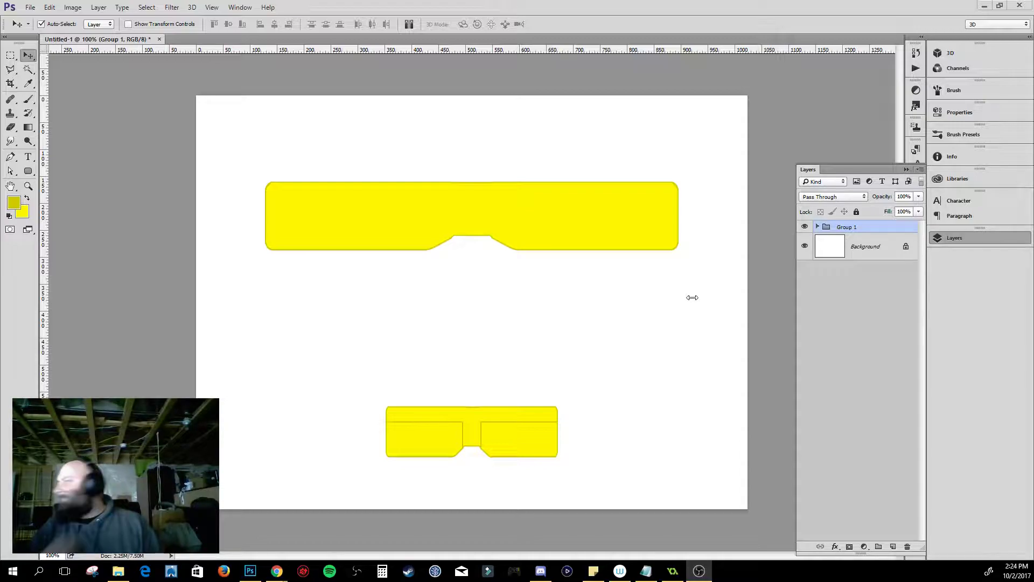
- Add a new layer beneath Group 1 and outline a tapered half-fuselage with the Polygonal Lasso, from above the main wing to below the tail wing
click(893, 547)
drag(876, 235, 875, 260)
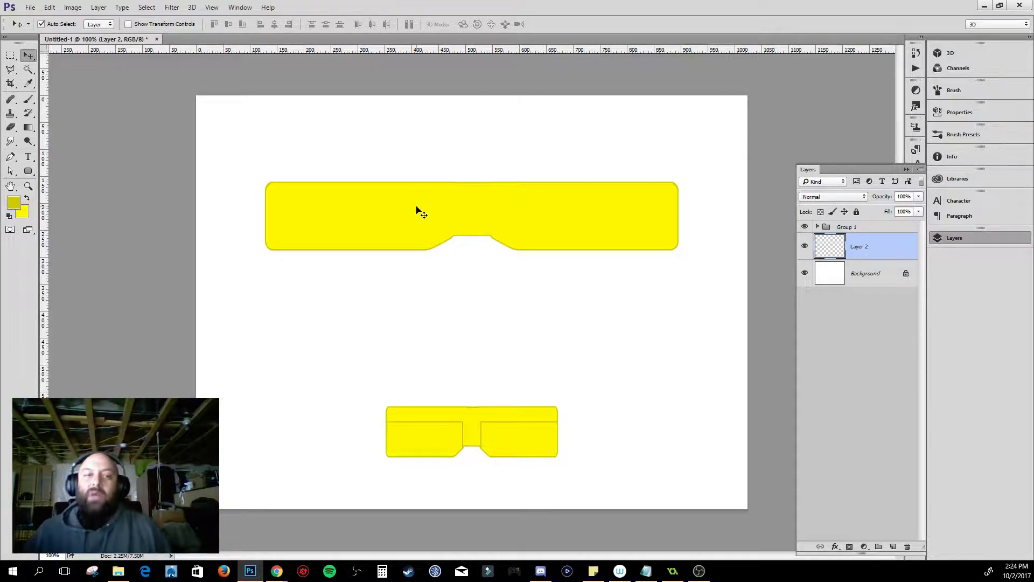
click(11, 70)
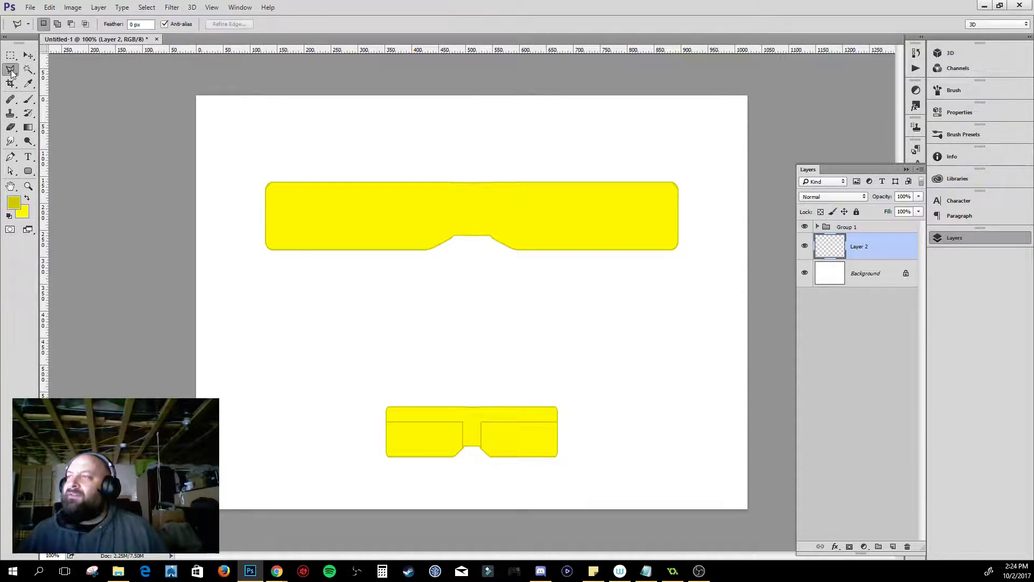
click(486, 141)
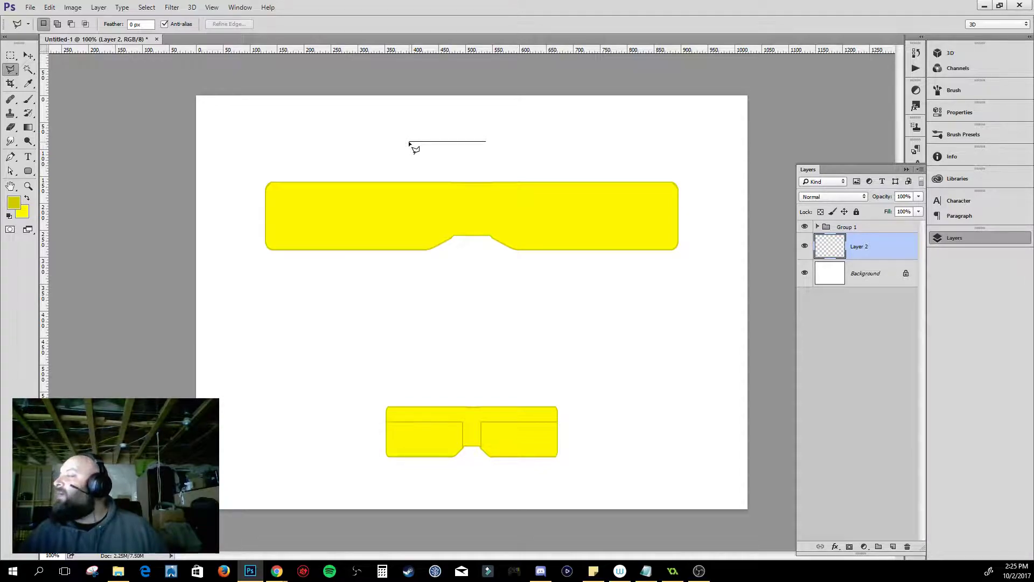
click(409, 142)
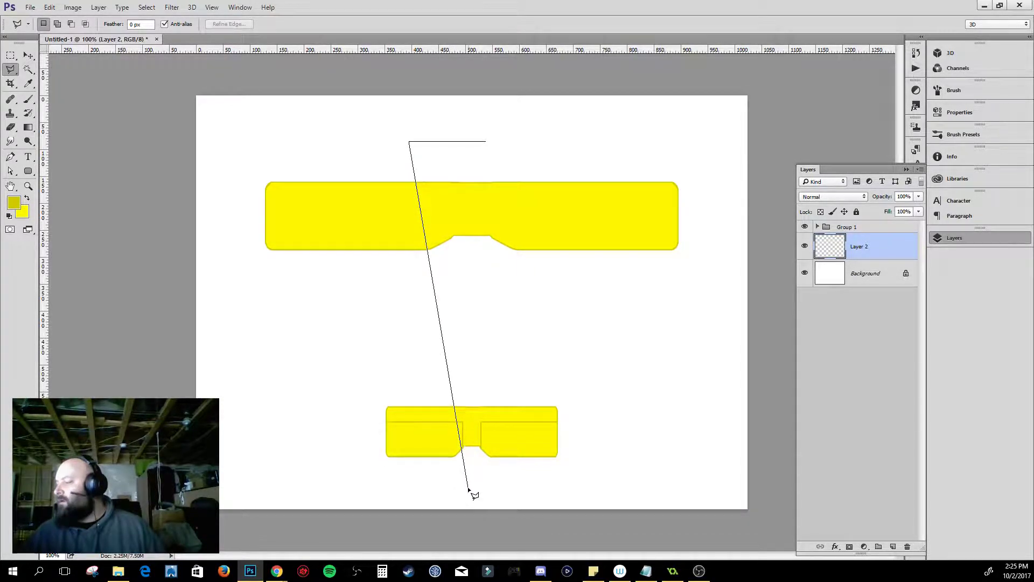
click(467, 464)
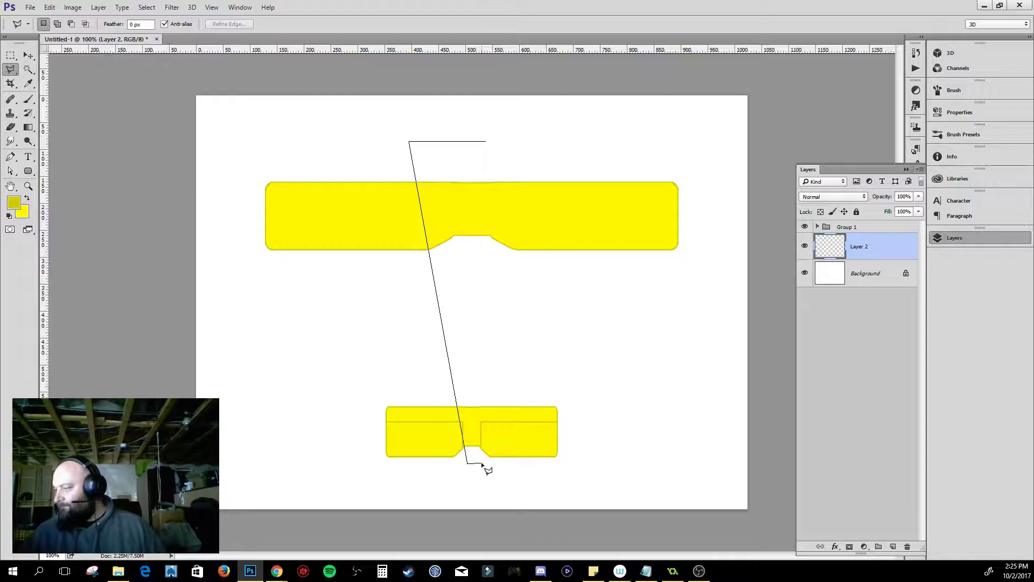
click(484, 463)
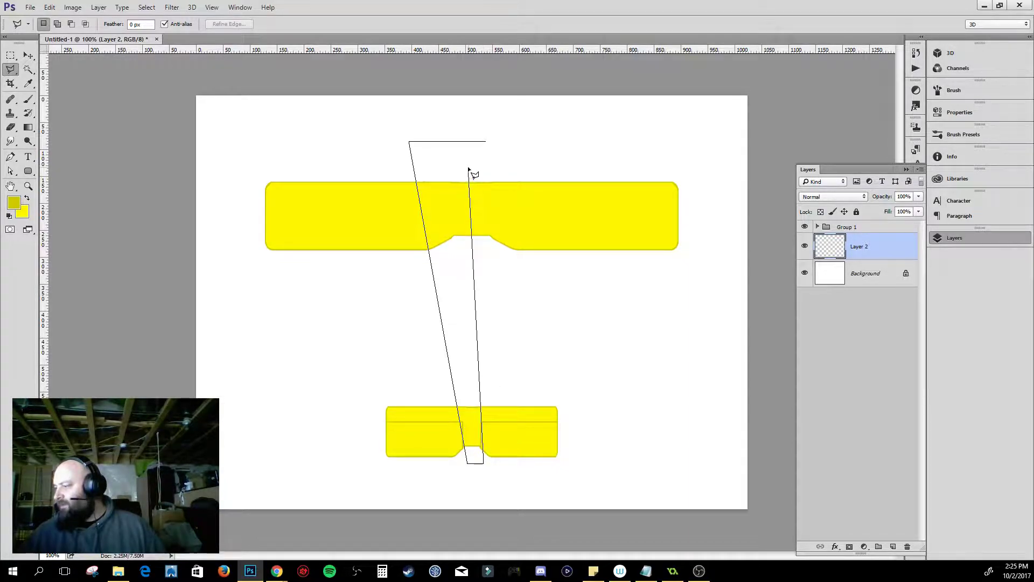
click(486, 143)
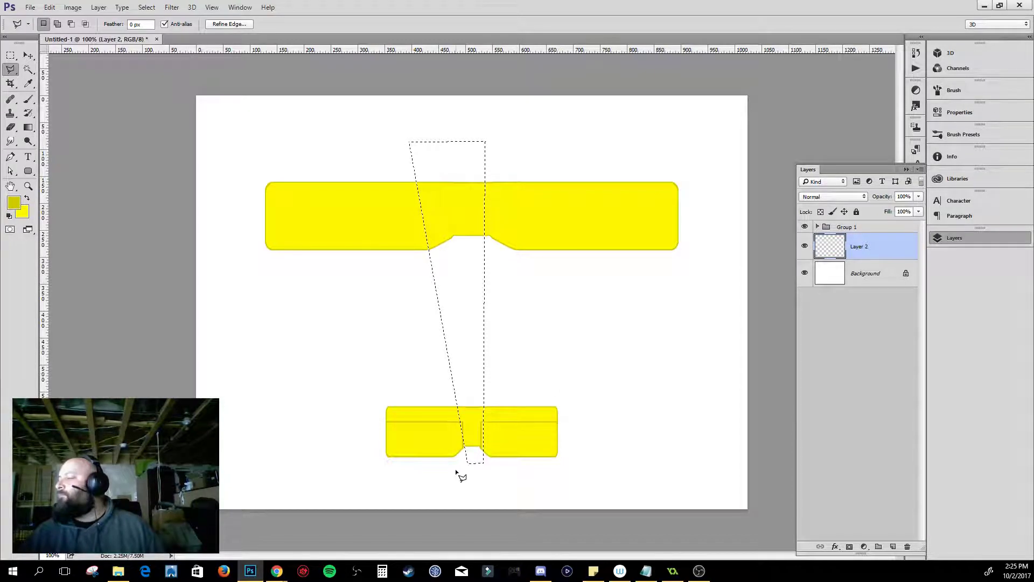
- Shift the fuselage selection left toward the plane's centre line and subtract rectangles to straighten its right and top edges
drag(461, 265, 446, 263)
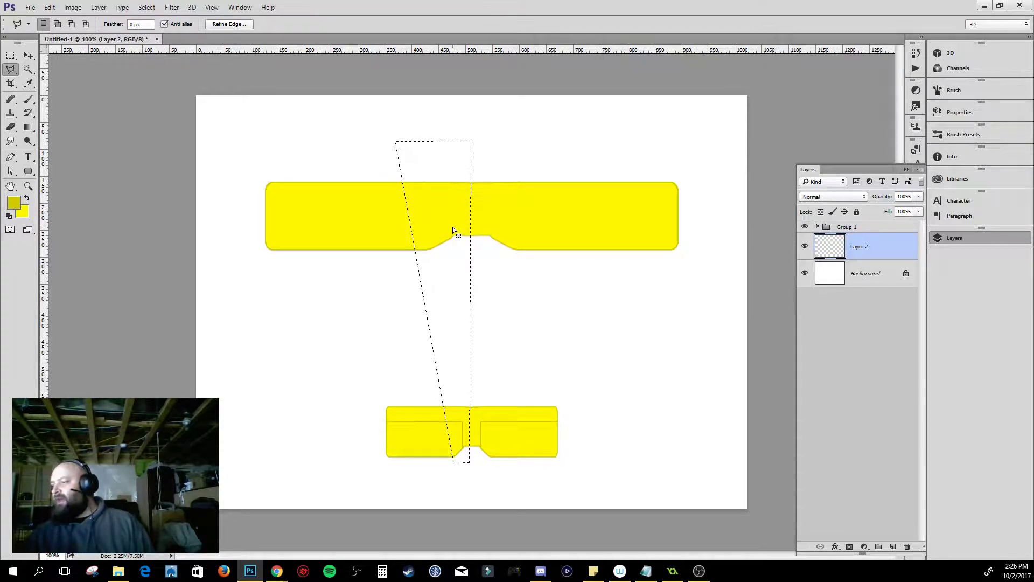
drag(435, 257, 442, 257)
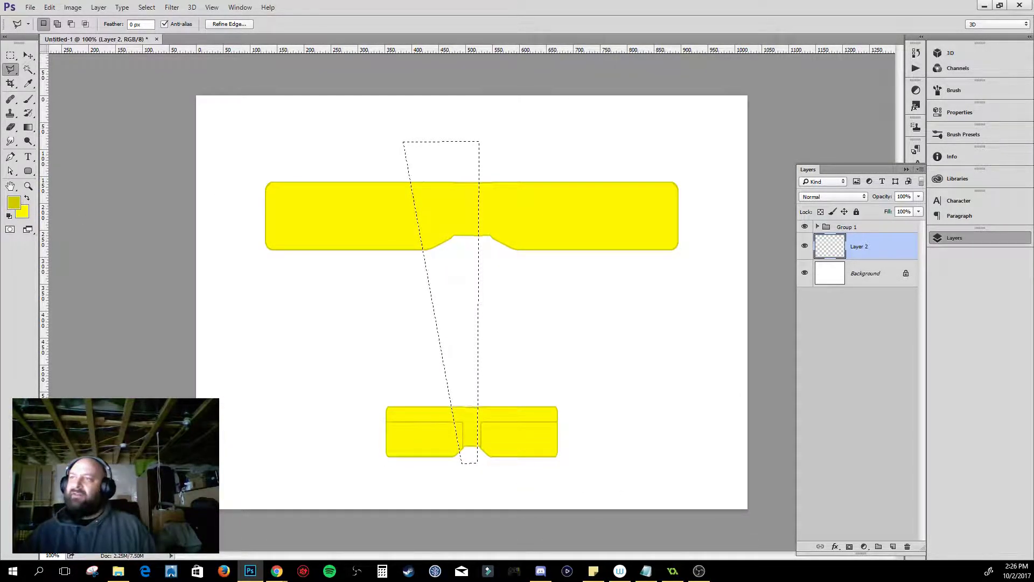
click(10, 55)
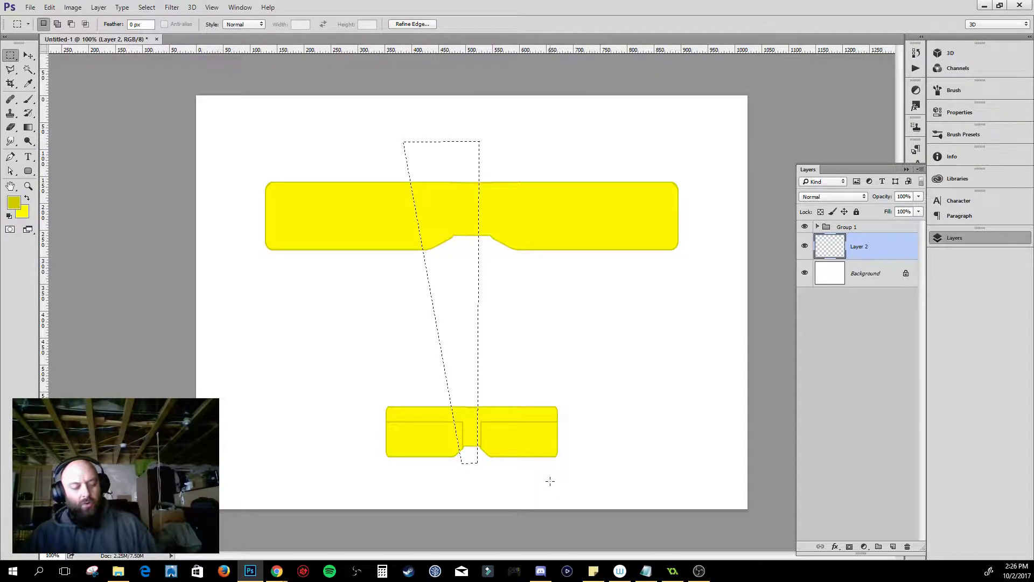
key(alt)
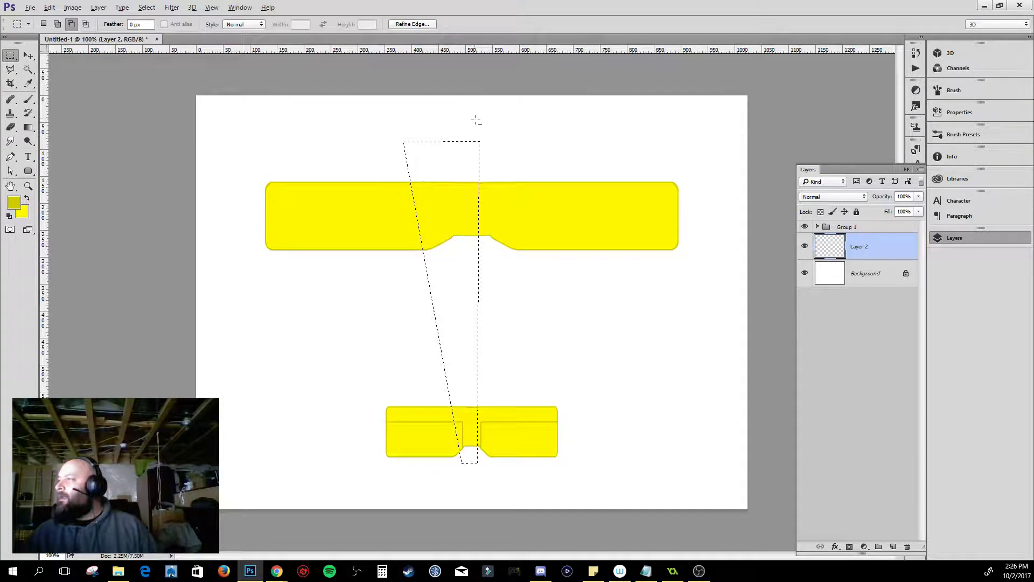
drag(479, 122, 562, 469)
key(space)
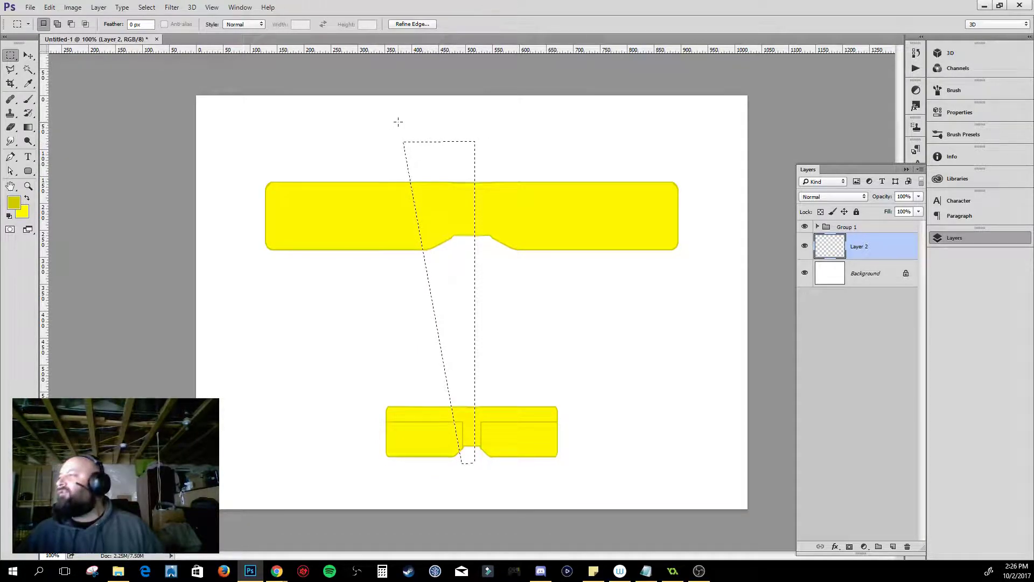
key(alt)
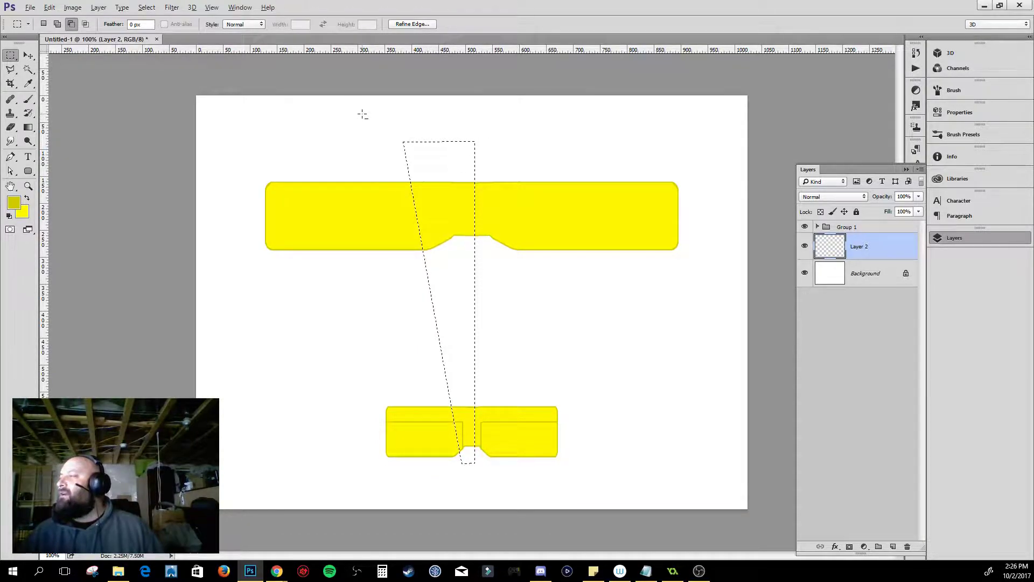
drag(362, 114, 519, 145)
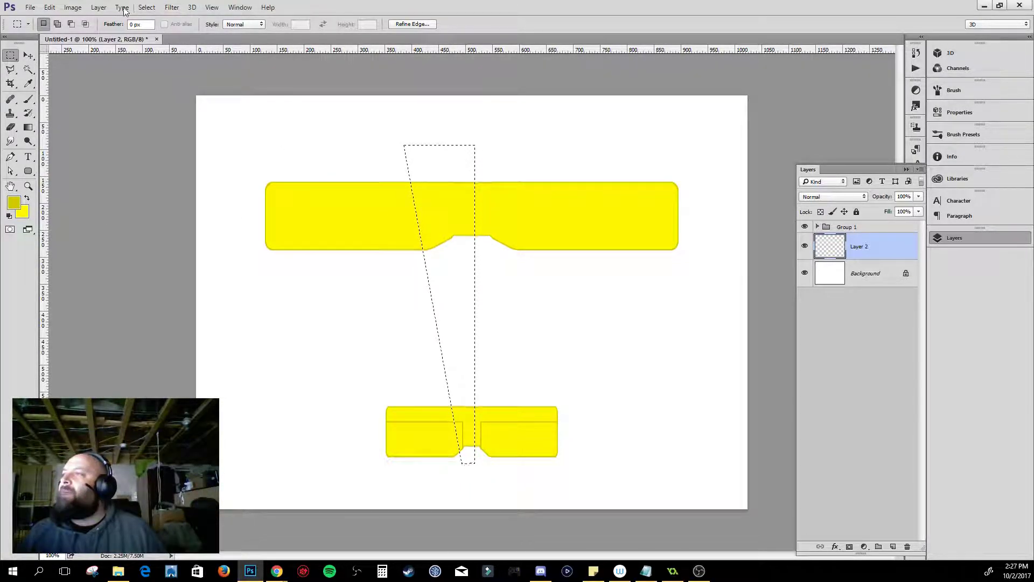
- Smooth the selection with a 10-pixel radius and subtract a rectangle to cut its rounded right side back to a straight edge
click(146, 7)
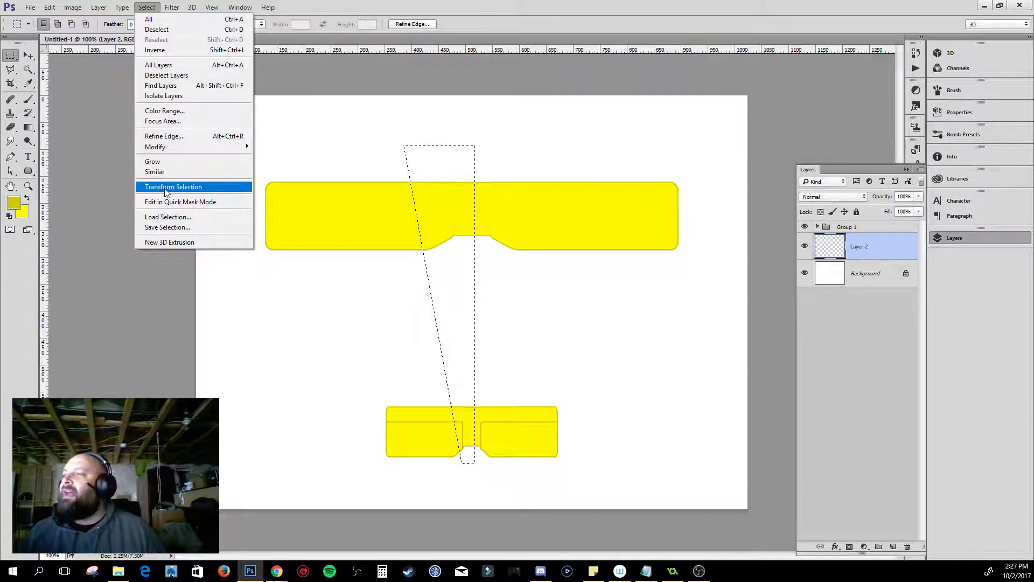
mouse_move(178, 147)
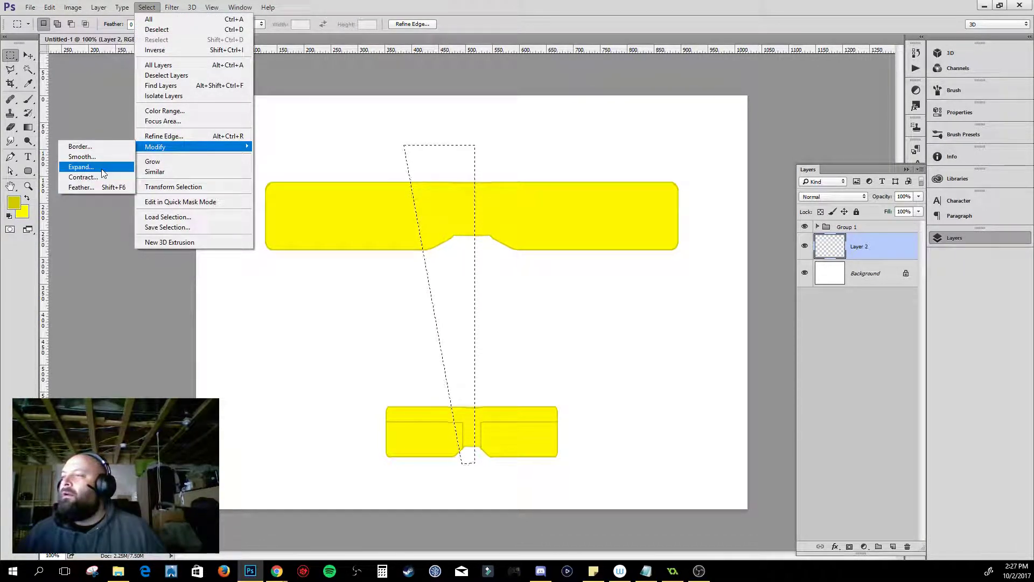
click(104, 158)
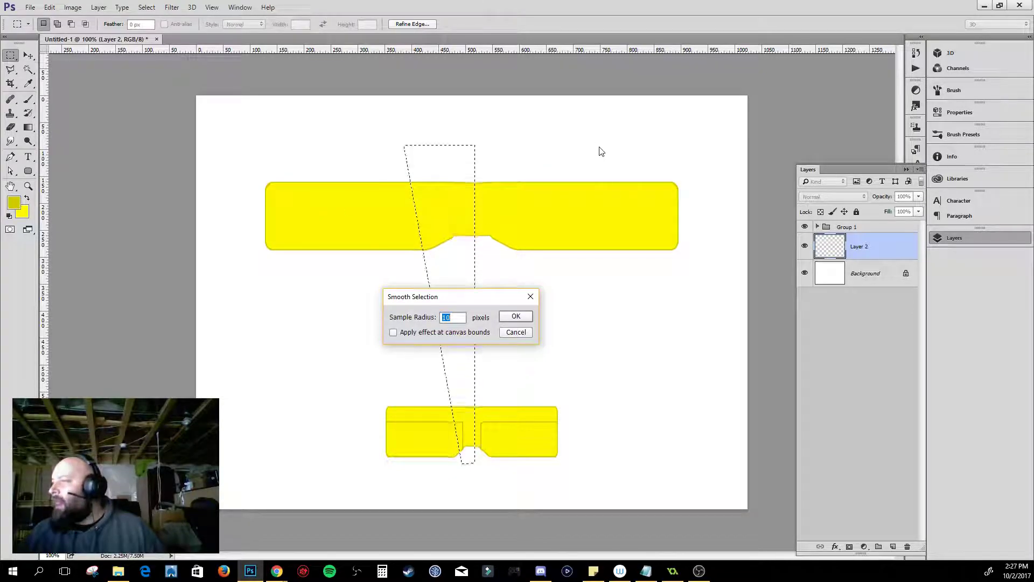
key(Return)
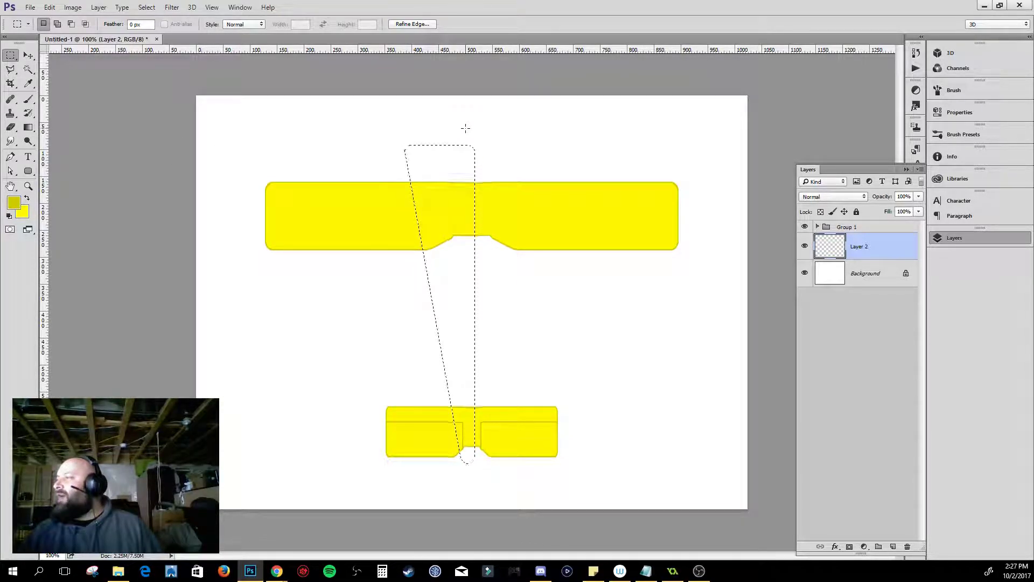
drag(465, 128, 599, 487)
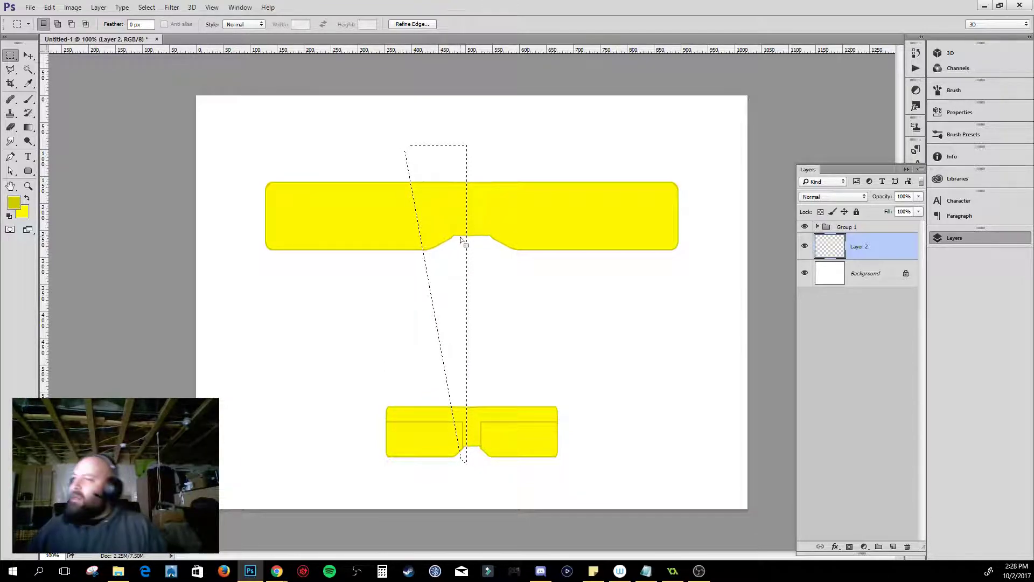
- Swap the foreground and background colours, fill the fuselage selection with bright yellow on Layer 2, and deselect
click(28, 198)
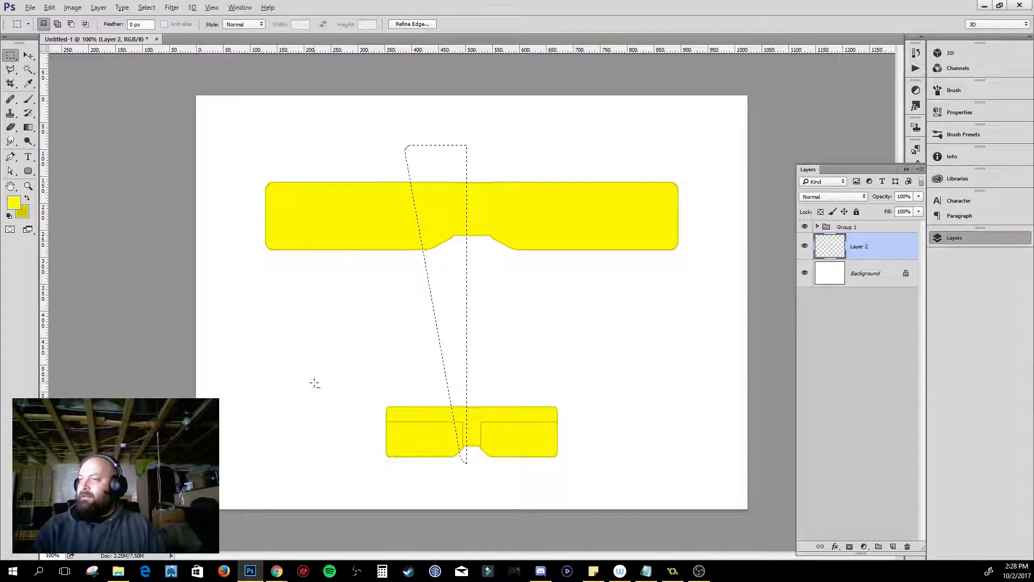
key(alt+BackSpace)
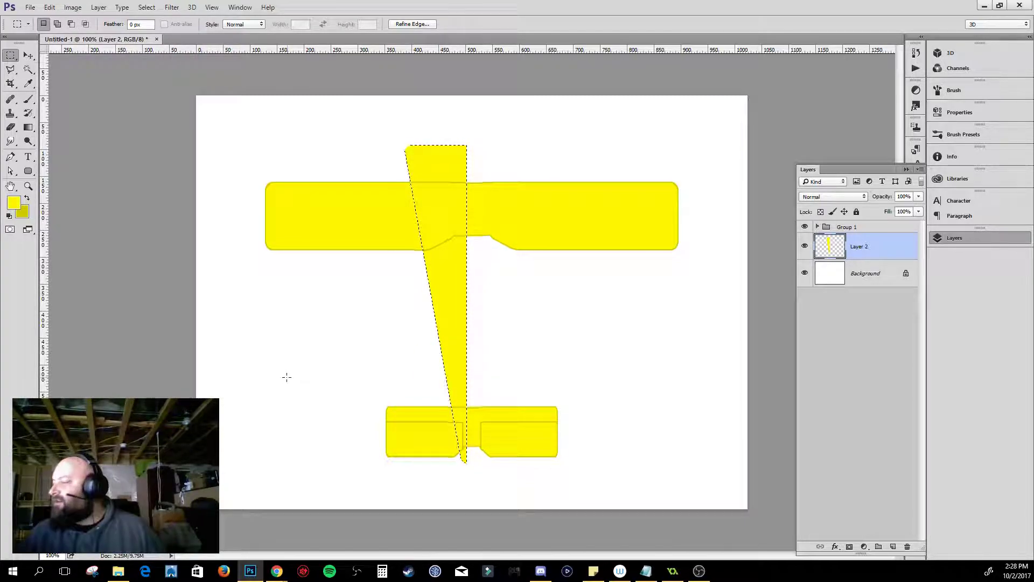
key(ctrl+d)
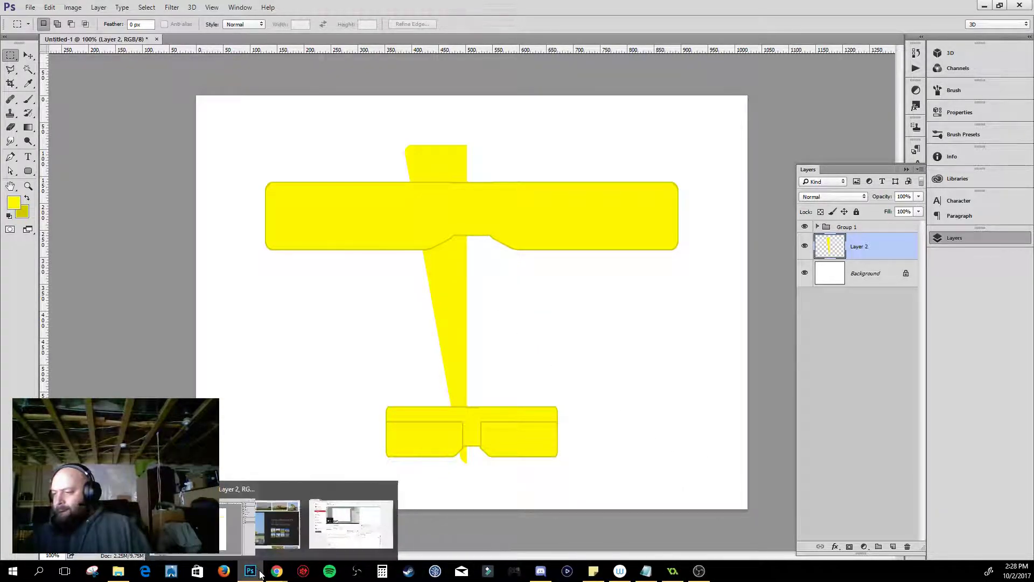
- Switch to Chrome, examine crop duster plane reference photos including the Agricultural aircraft image, and return to the Photoshop drawing
click(264, 507)
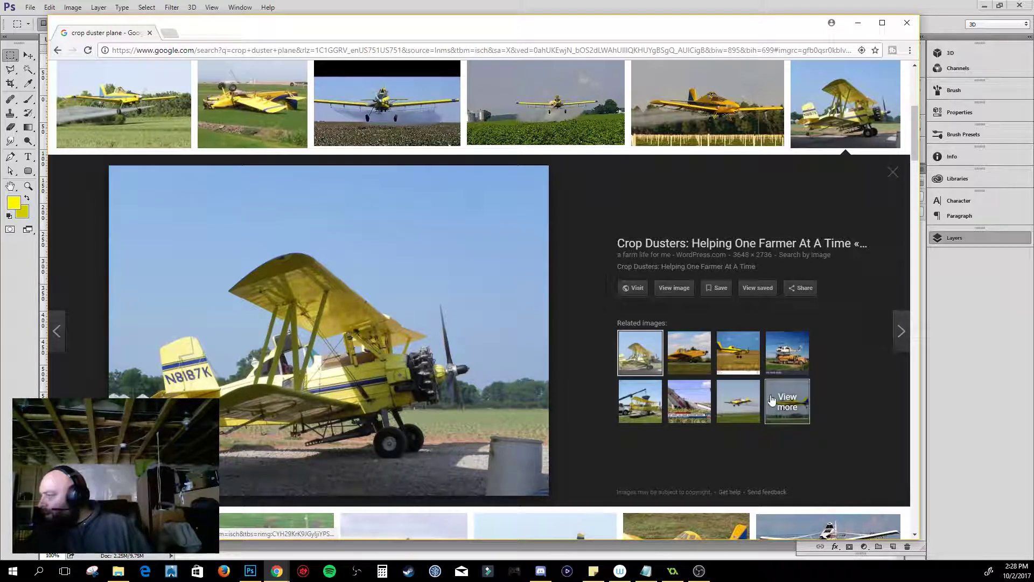
scroll(890, 347, down, 2)
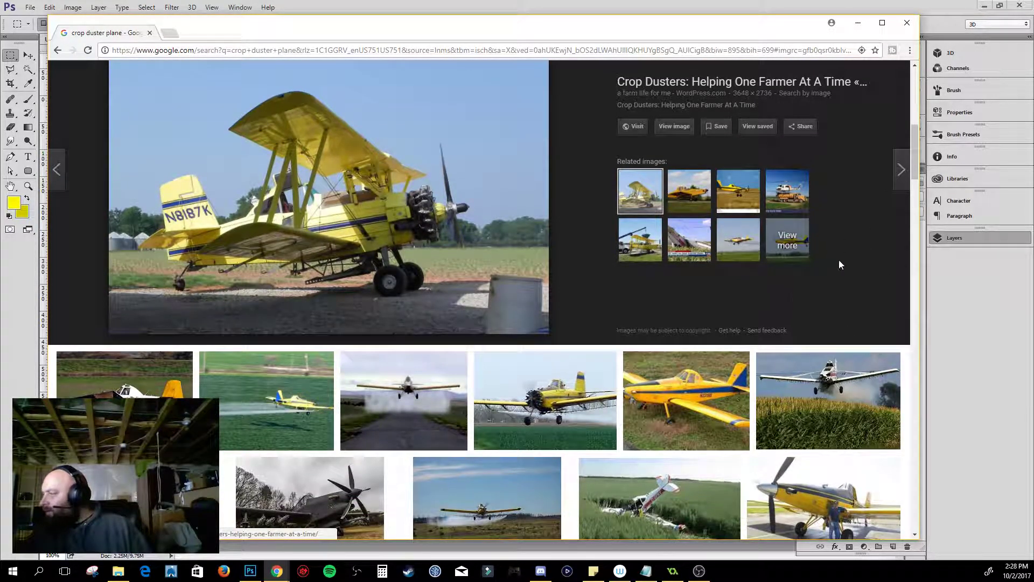
scroll(839, 260, down, 2)
scroll(810, 262, down, 3)
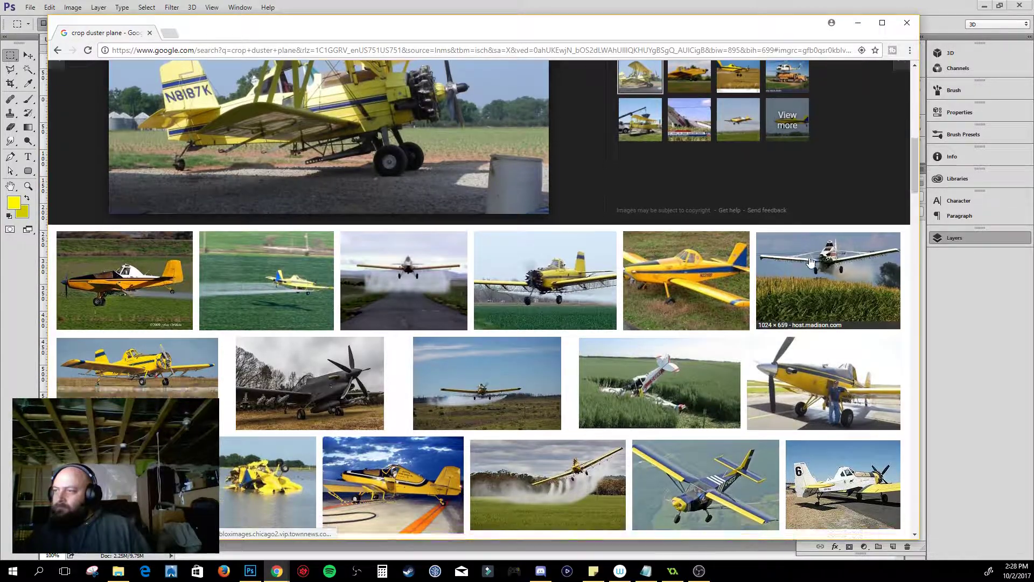
scroll(810, 263, down, 3)
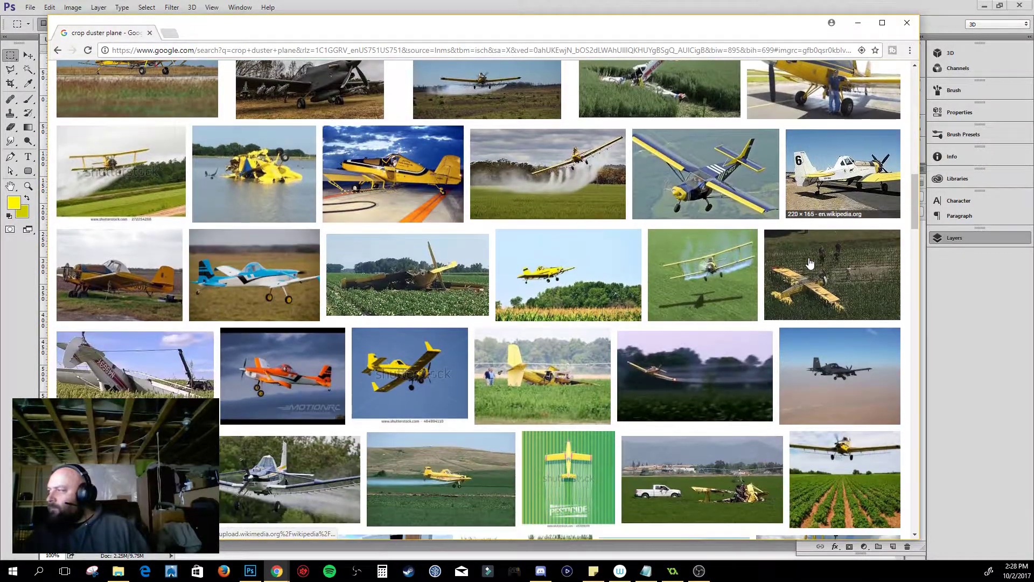
scroll(810, 263, up, 2)
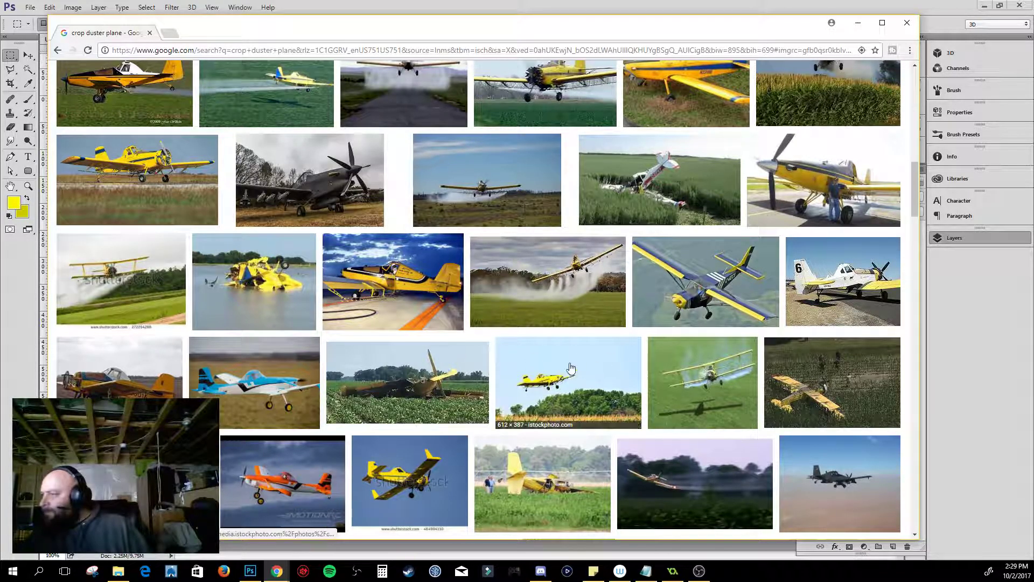
scroll(700, 377, up, 4)
scroll(702, 376, up, 2)
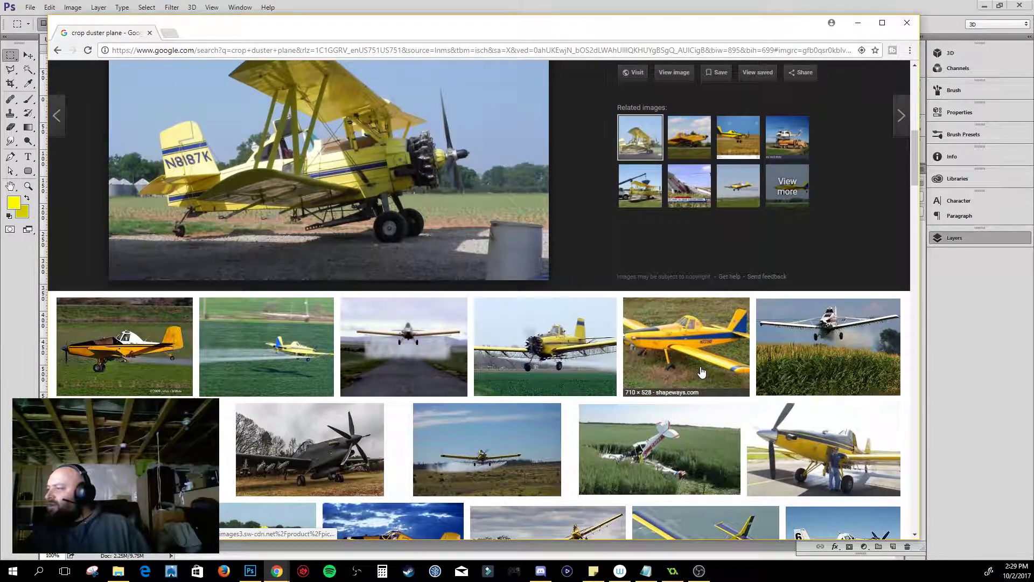
scroll(700, 372, up, 7)
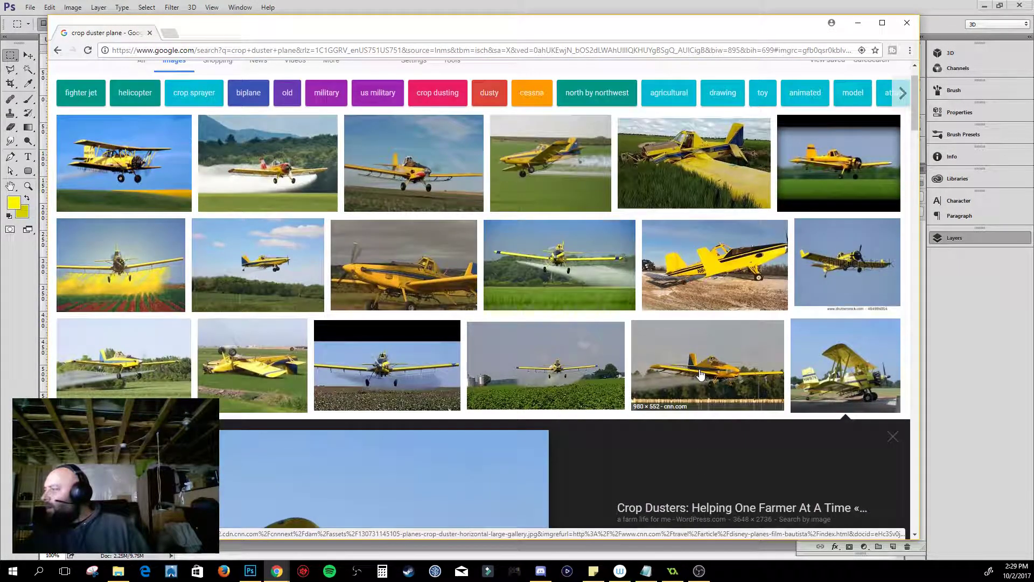
scroll(700, 372, up, 1)
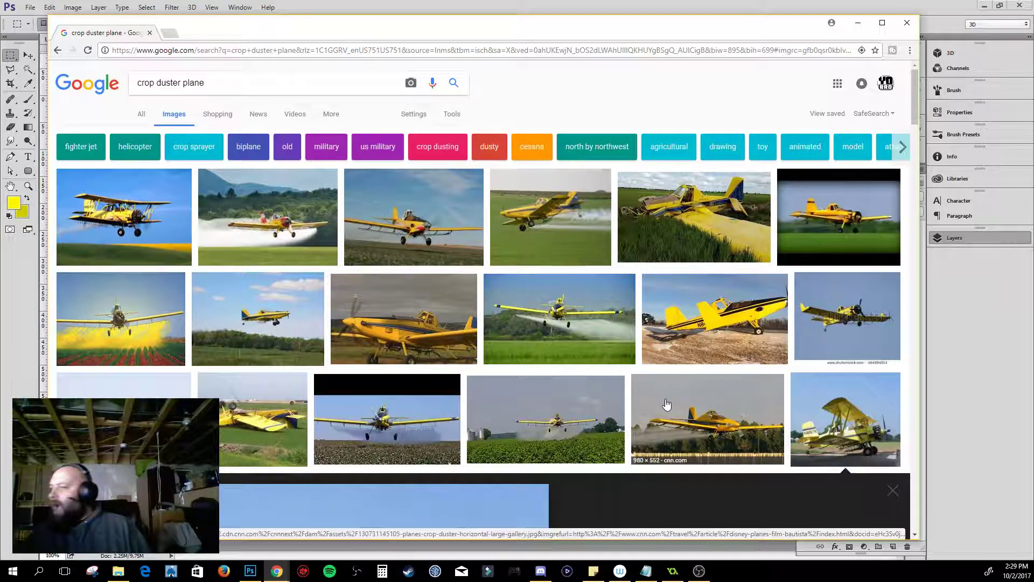
click(269, 240)
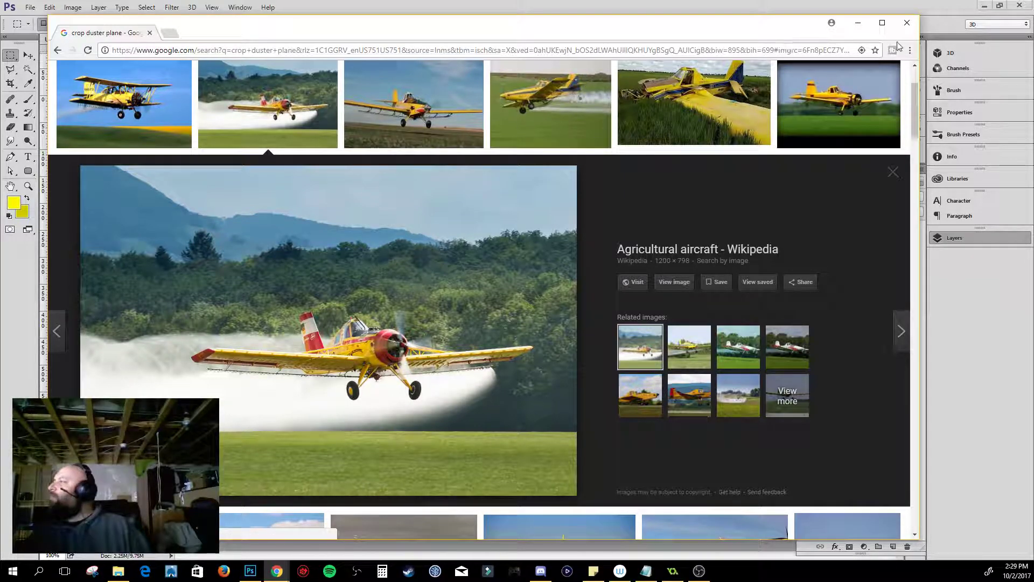
click(857, 22)
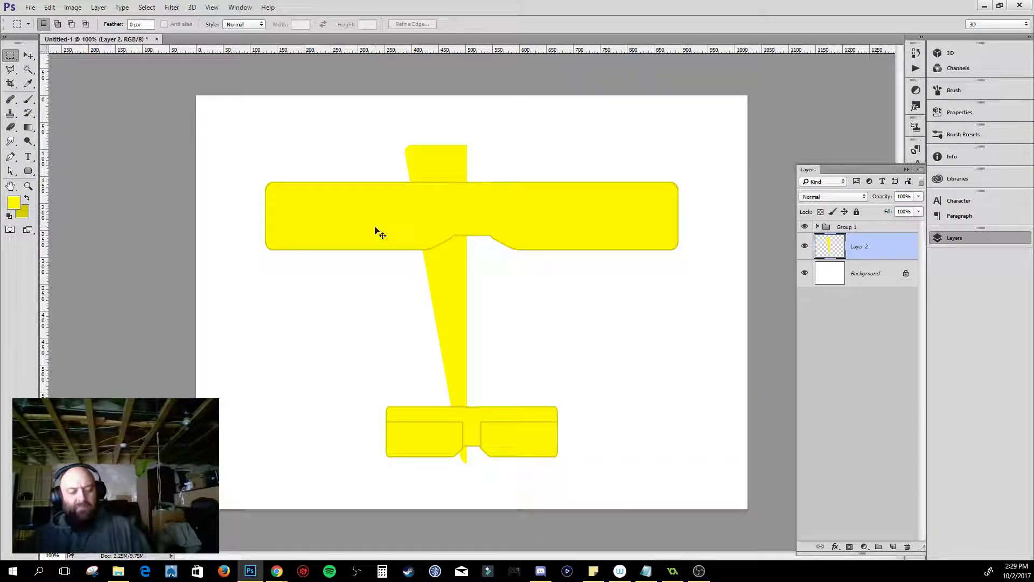
- Show the grid and move the half-fuselage slightly right so its straight edge lines up with the plane's centre line
key(ctrl+apostrophe)
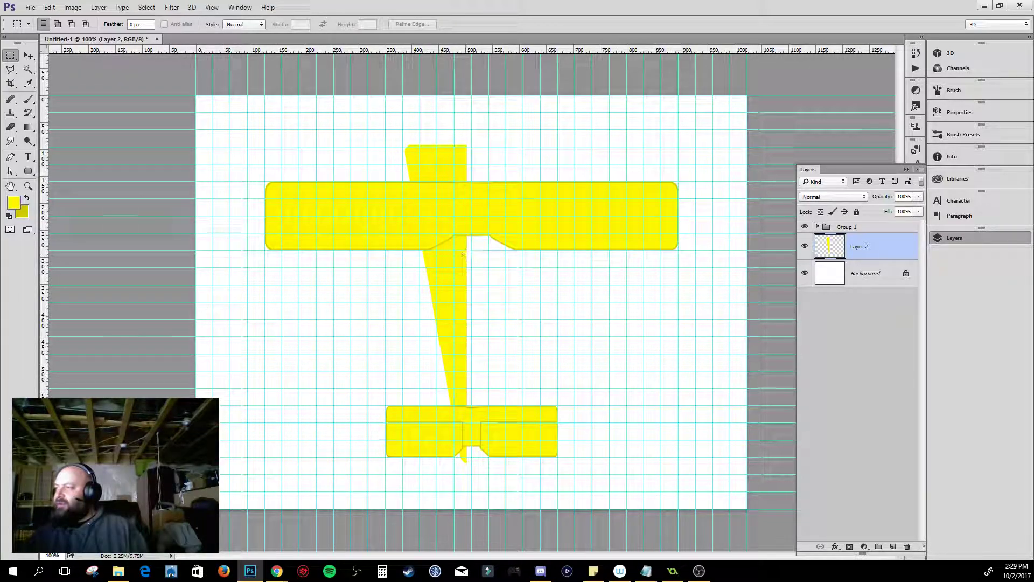
key(v)
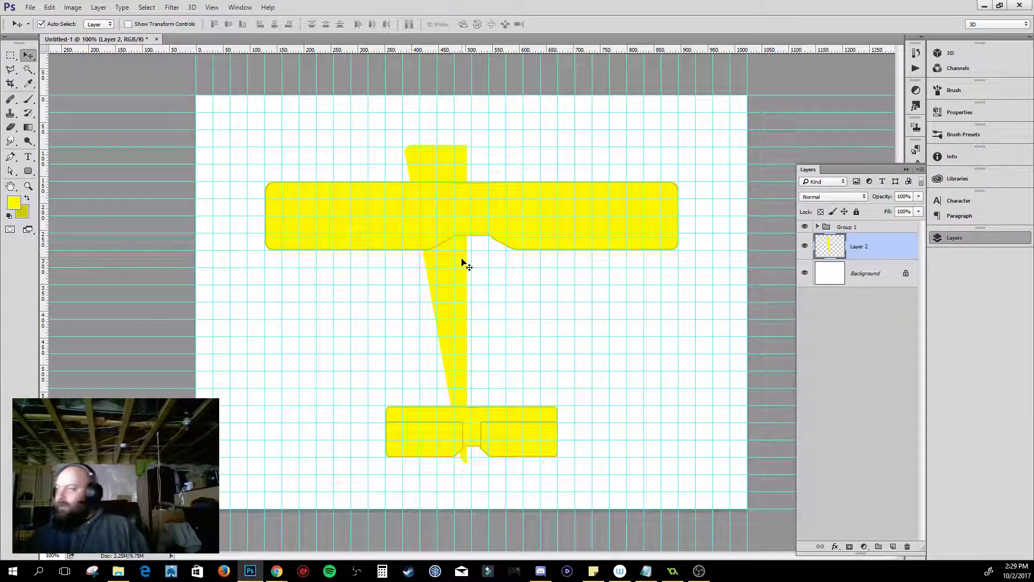
mouse_move(461, 263)
mouse_down()
mouse_move(451, 257)
mouse_move(469, 264)
mouse_up()
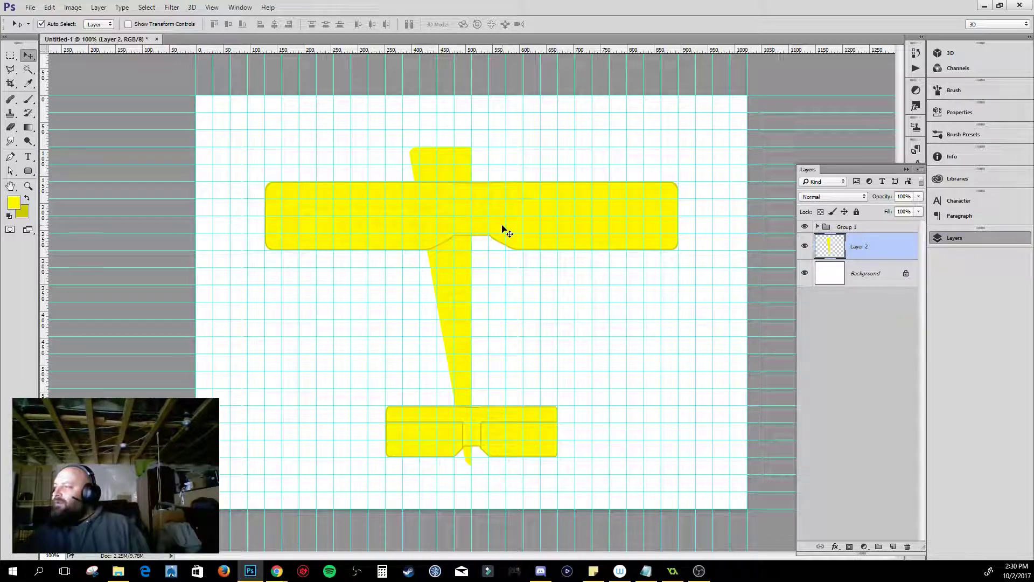
drag(461, 273, 461, 276)
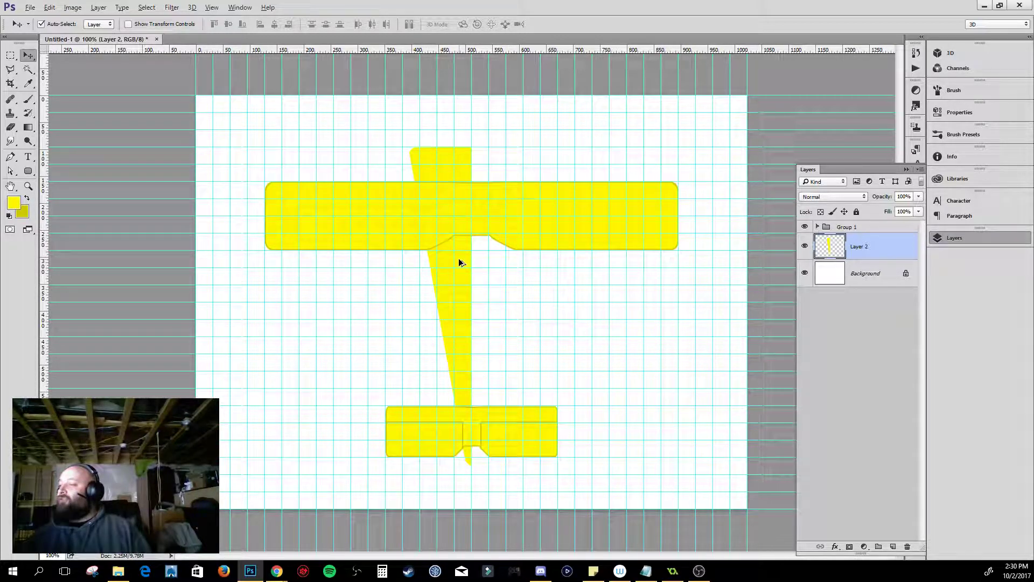
- Try to complete the fuselage by duplicating the half shape to its right and flipping the copy horizontally
alt+drag(461, 259, 523, 260)
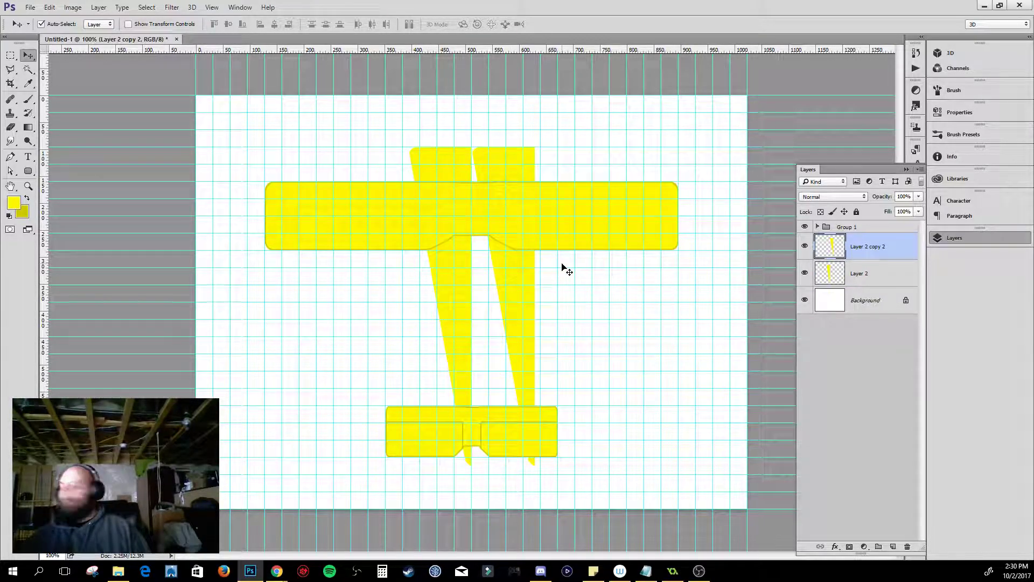
key(alt)
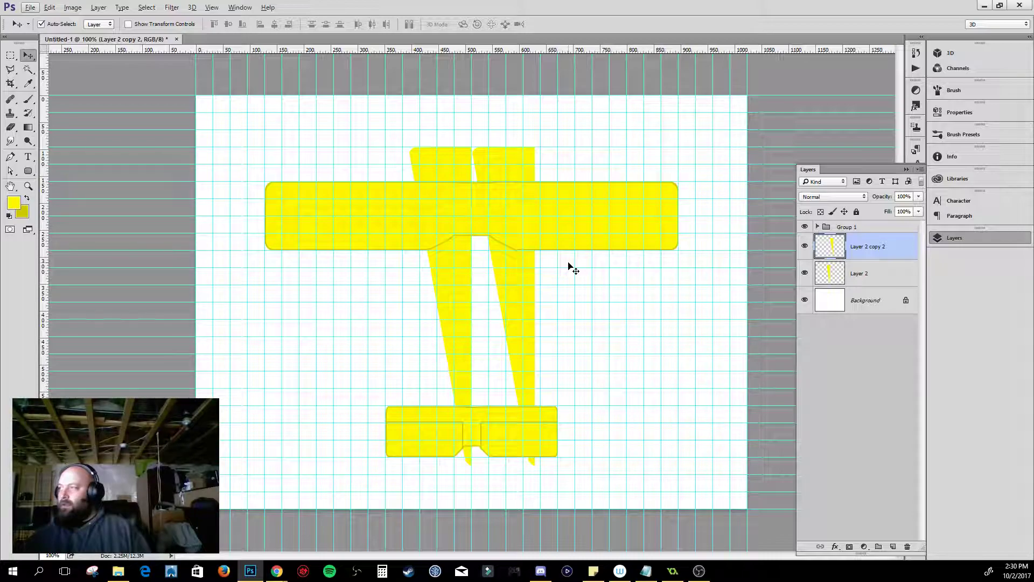
key(e)
key(a)
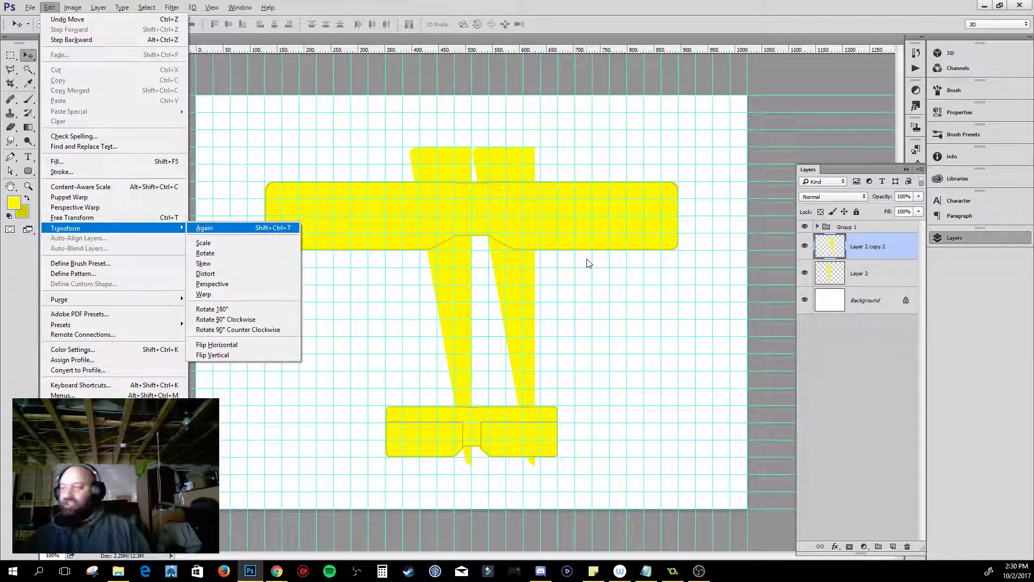
key(h)
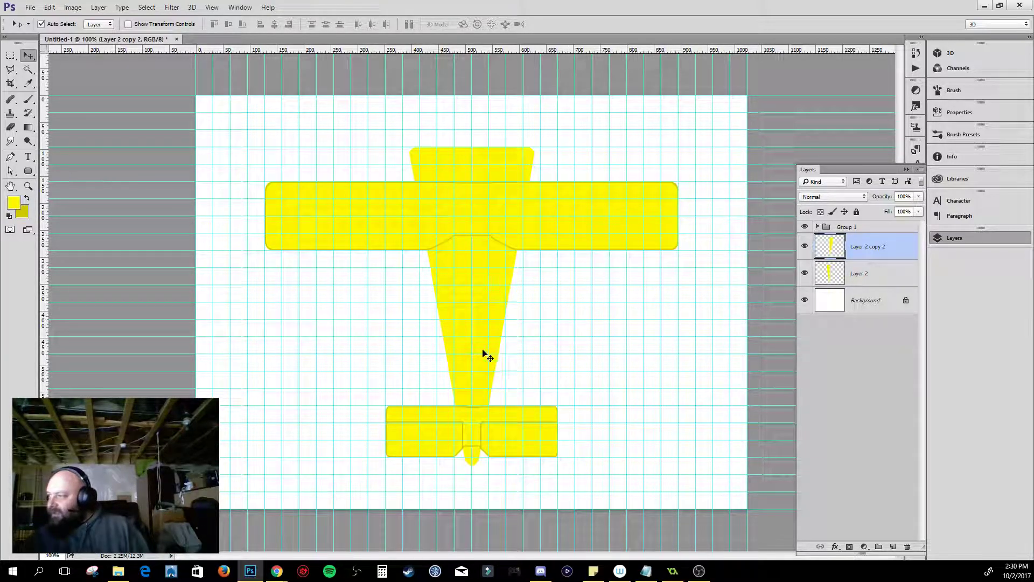
- Hide the grid and undo both the horizontal flip and the duplication of the half-fuselage
key(ctrl+apostrophe)
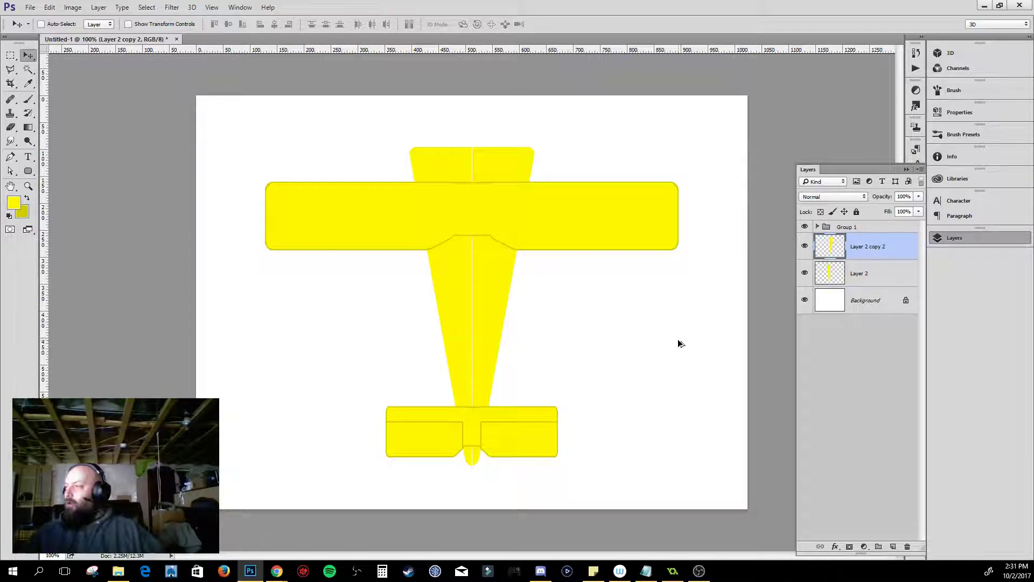
key(ctrl+z)
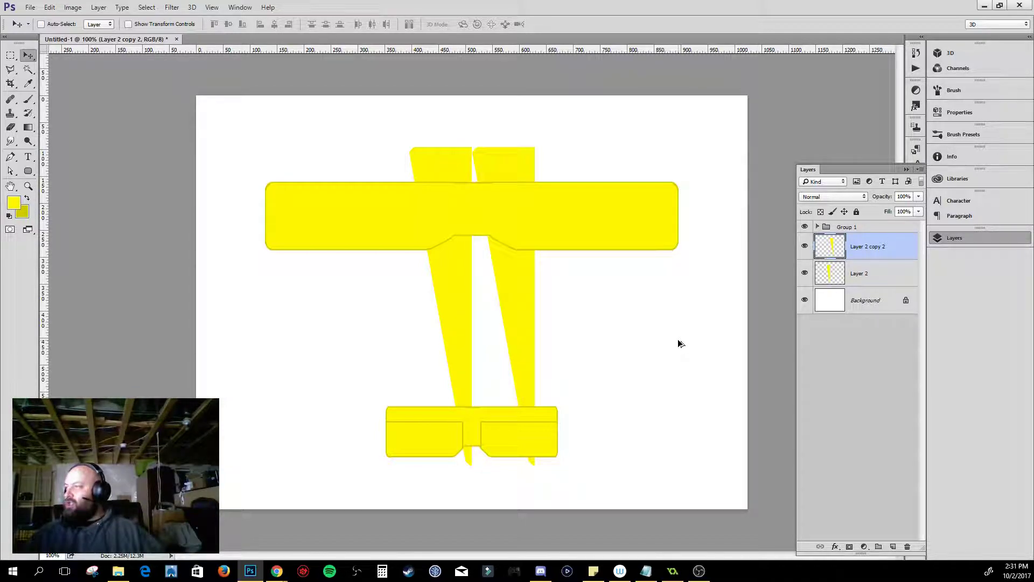
key(ctrl+alt+z)
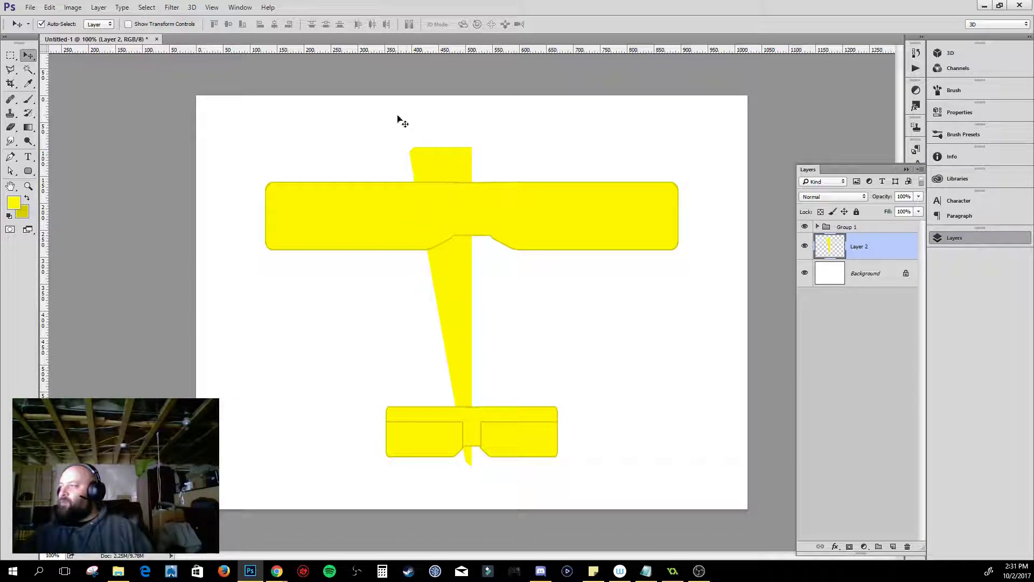
- Marquee a tall strip over the half-fuselage's flared left side, delete it from Layer 2 to narrow the nose, and deselect
click(10, 55)
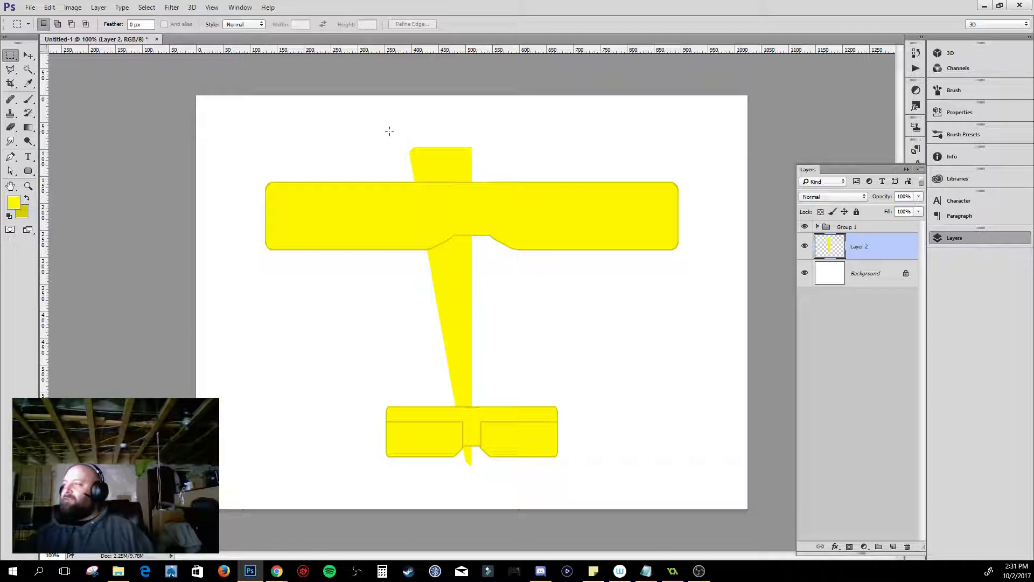
drag(376, 125, 425, 383)
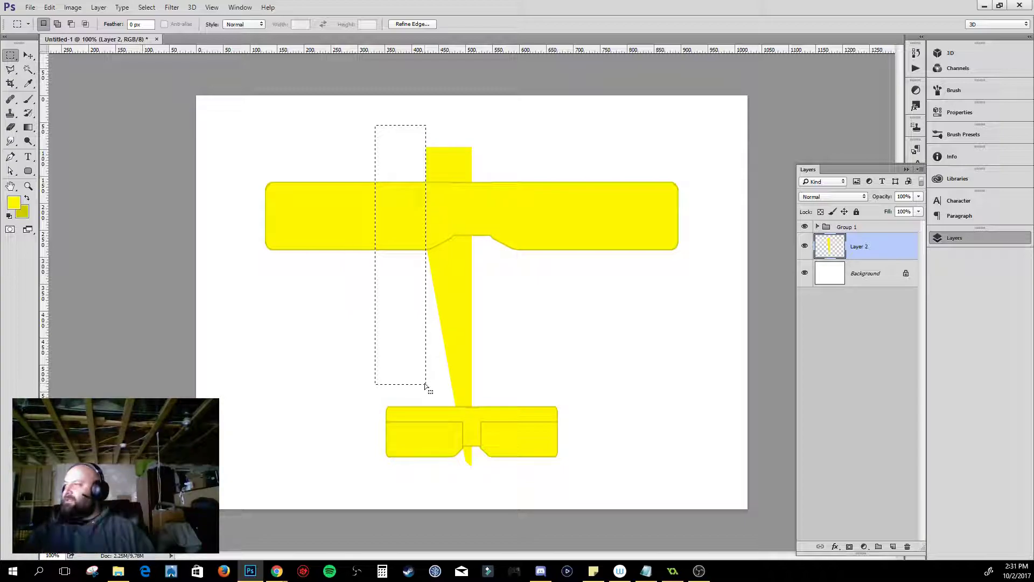
key(Delete)
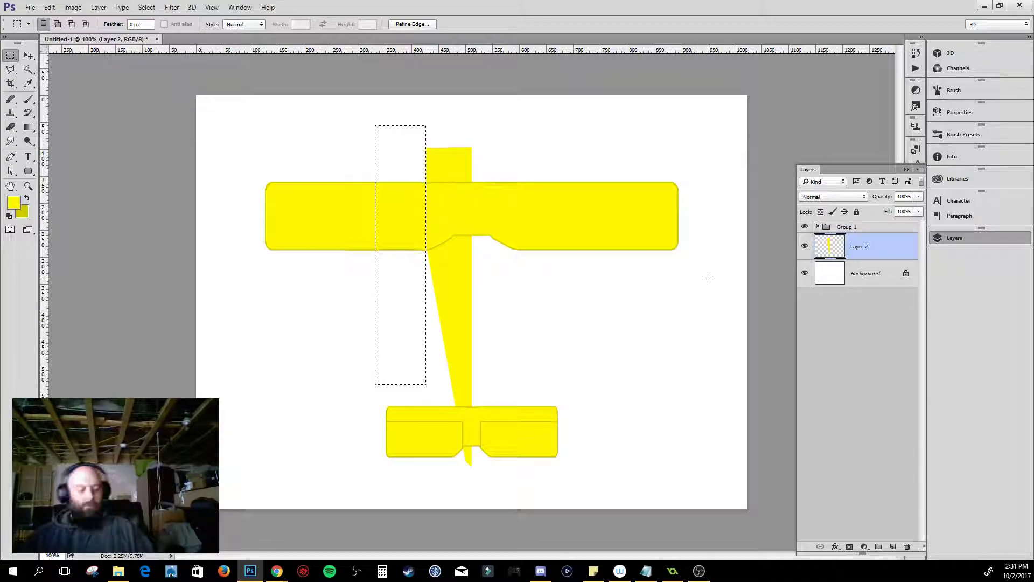
key(ctrl+d)
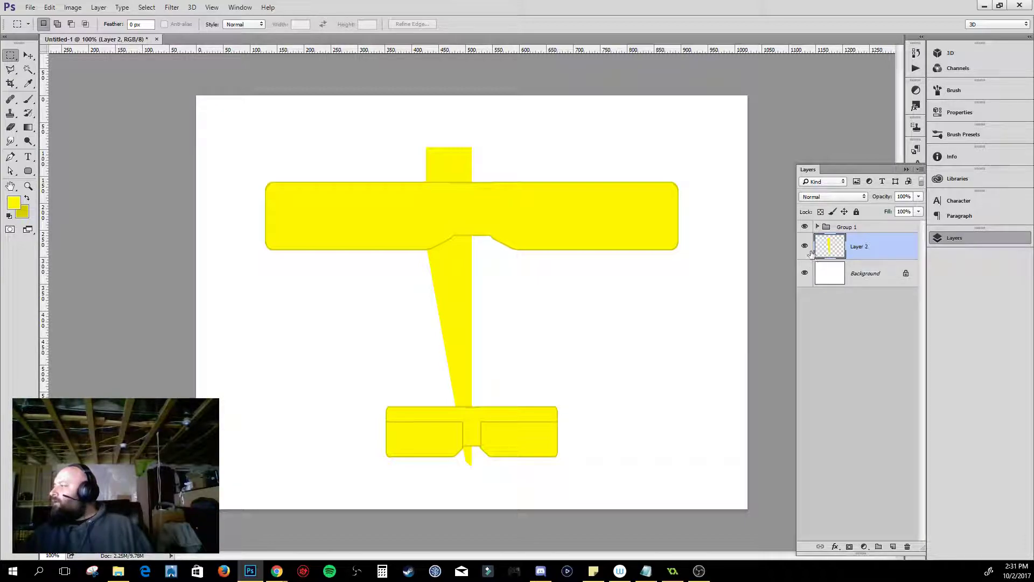
- Load the half-fuselage outline on Layer 2 as a selection and smooth it with a 10-pixel sample radius
ctrl+click(832, 247)
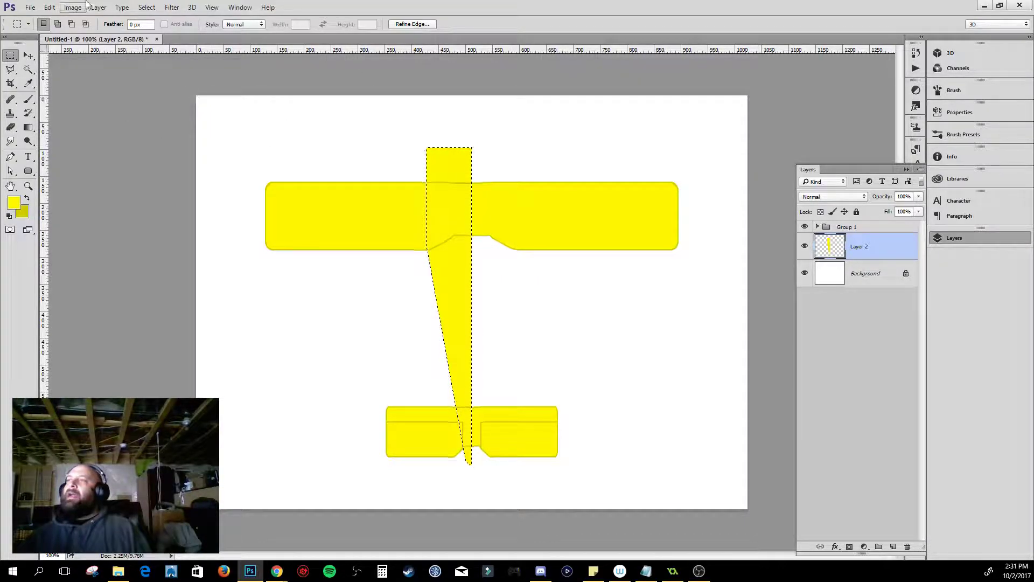
click(147, 7)
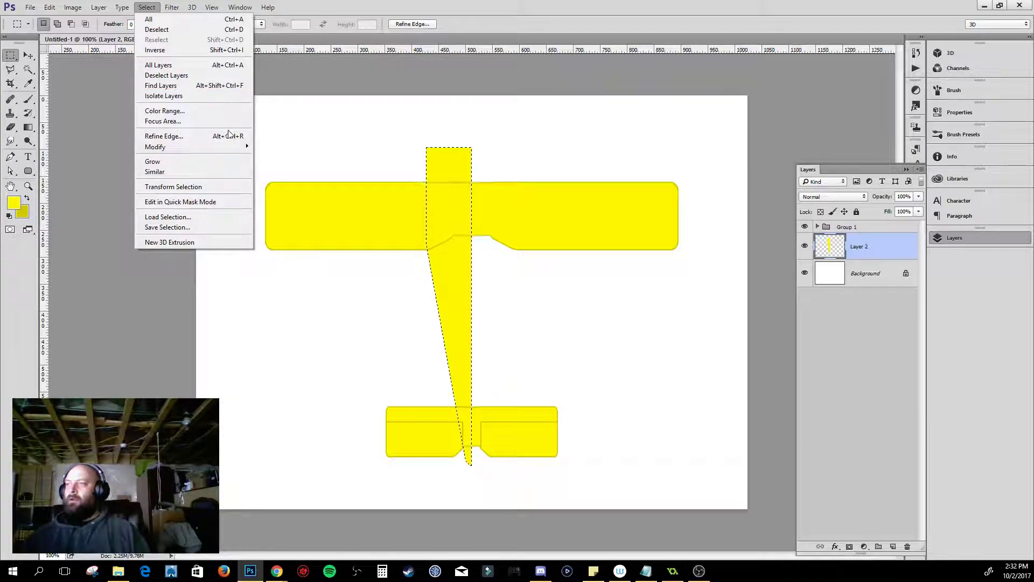
mouse_move(241, 152)
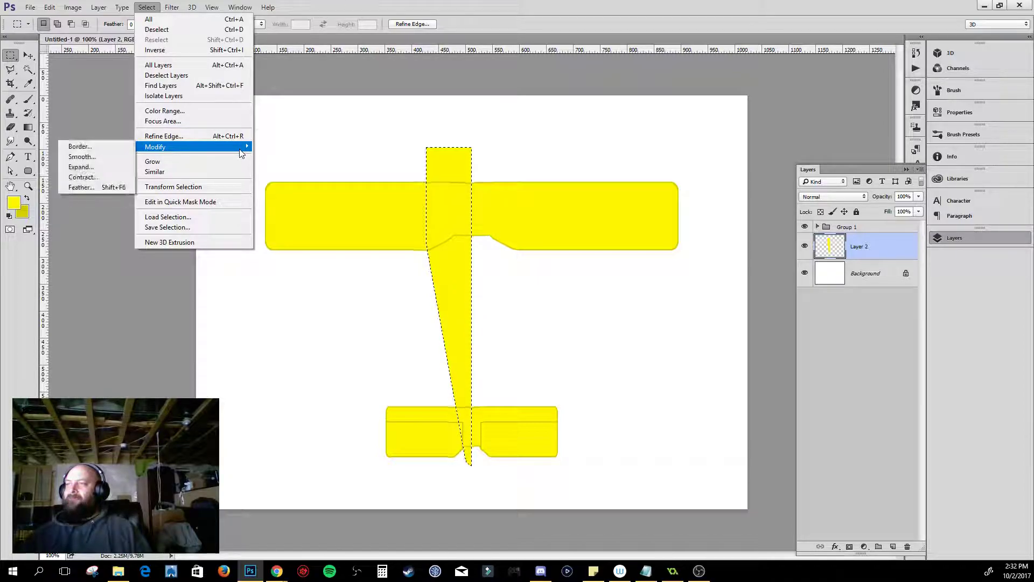
click(105, 160)
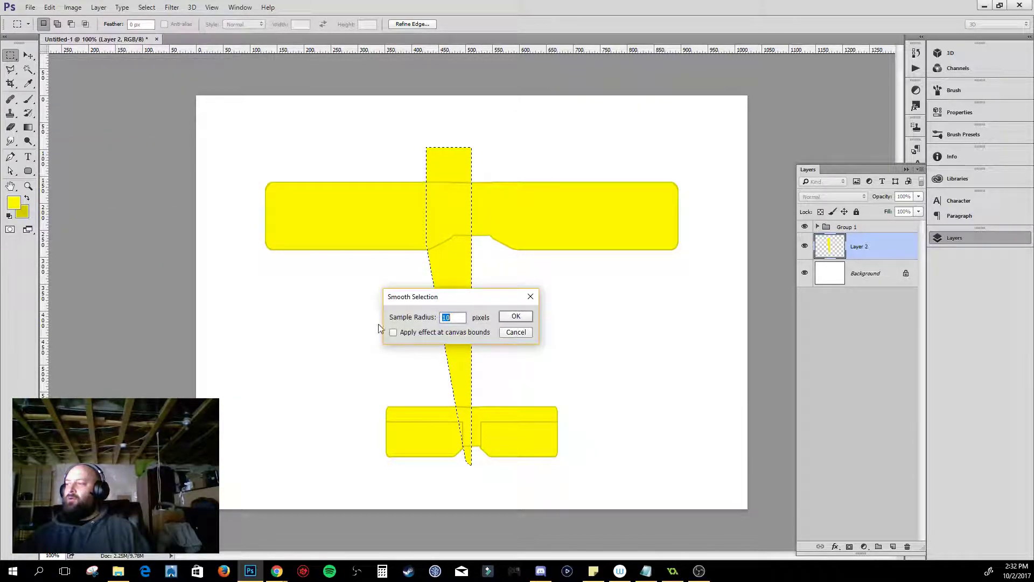
click(511, 318)
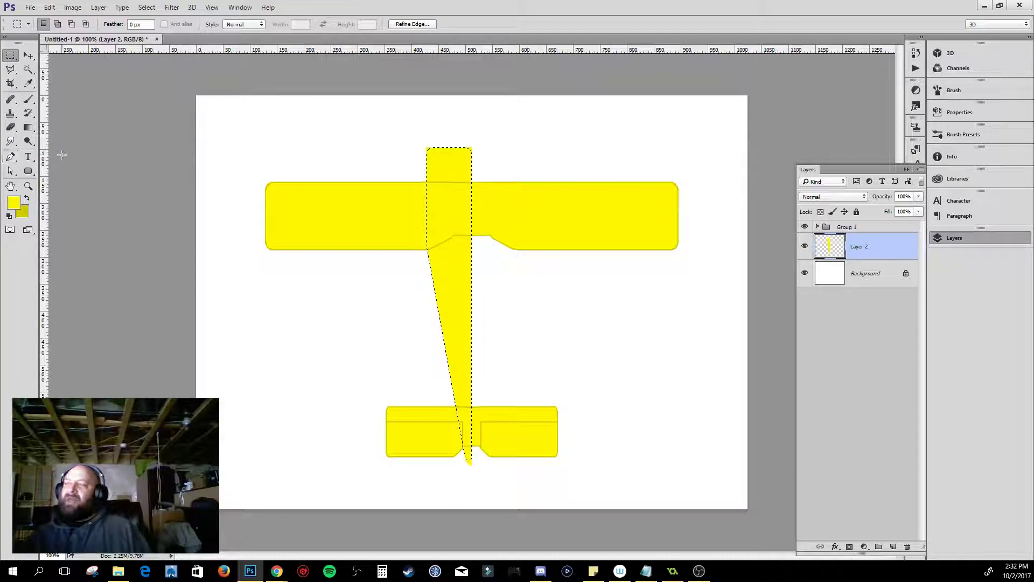
- Invert the selection, round off the nose's outer left corner with a 70 px Eraser, and deselect
click(28, 99)
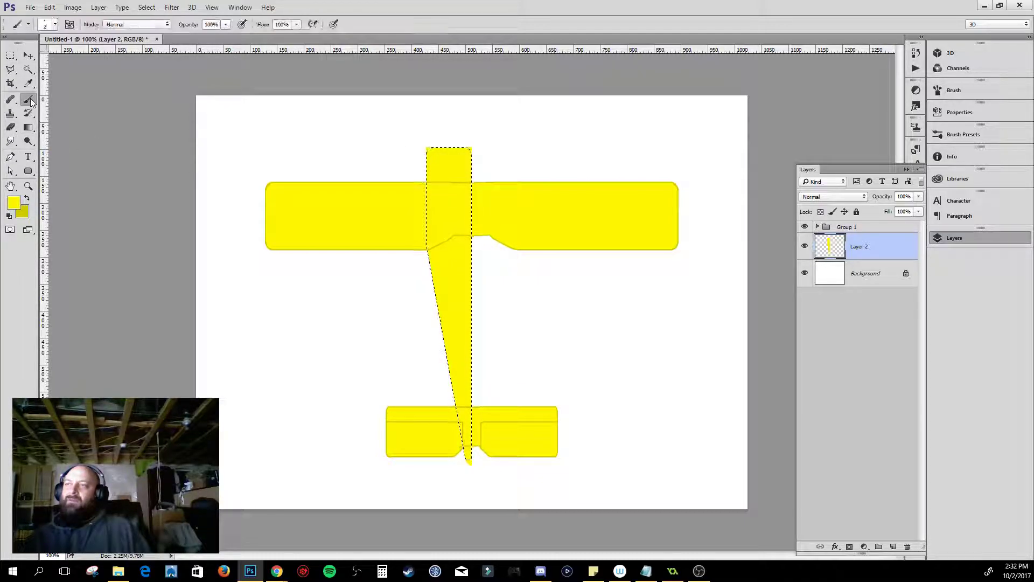
click(11, 127)
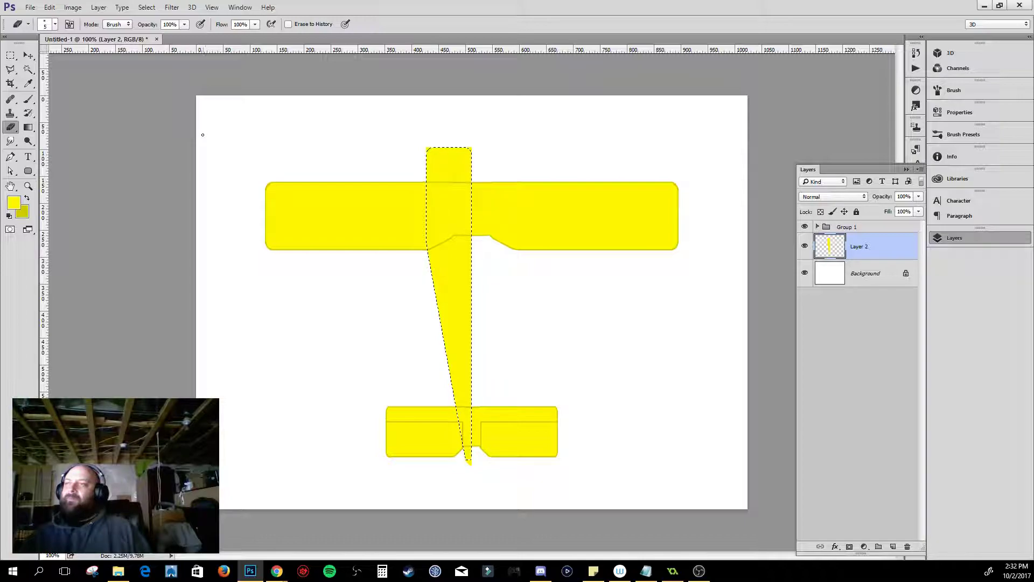
key(bracketright)
key(bracketright)
key(bracketright)
key(bracketright)
key(bracketright)
key(bracketright)
key(bracketright)
key(bracketright)
key(bracketright)
key(bracketright)
click(54, 24)
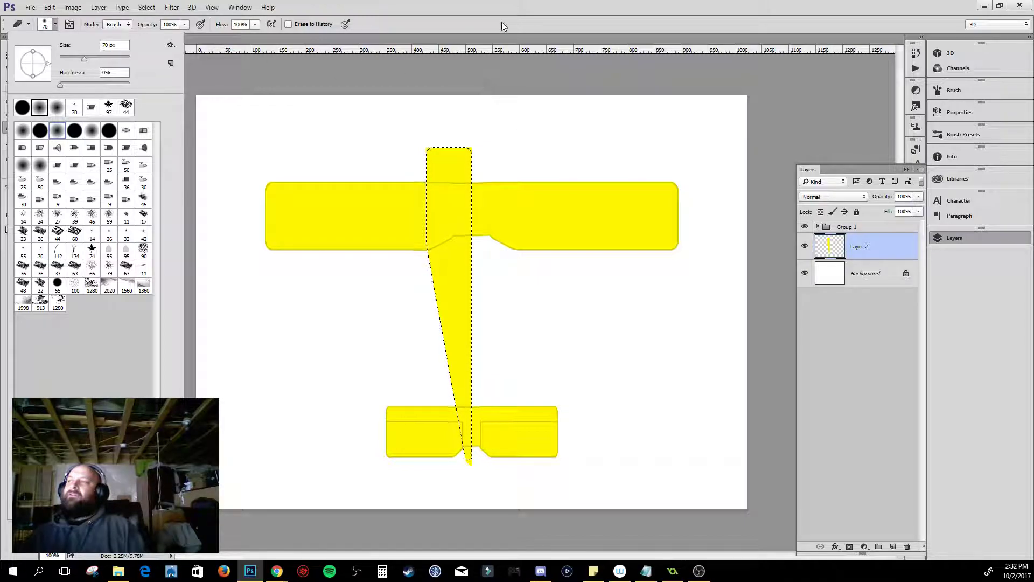
click(500, 131)
drag(428, 135, 436, 120)
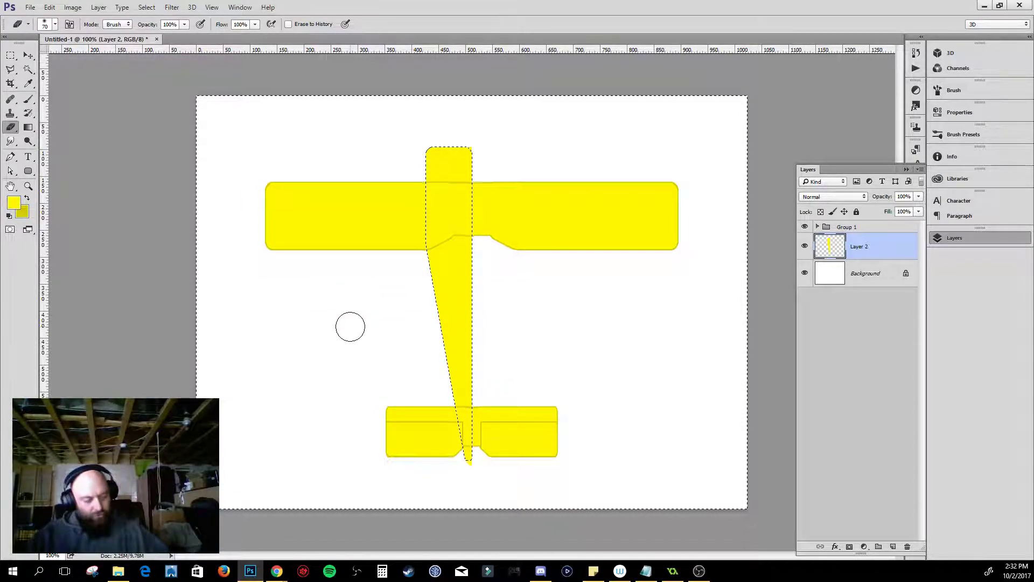
key(ctrl+d)
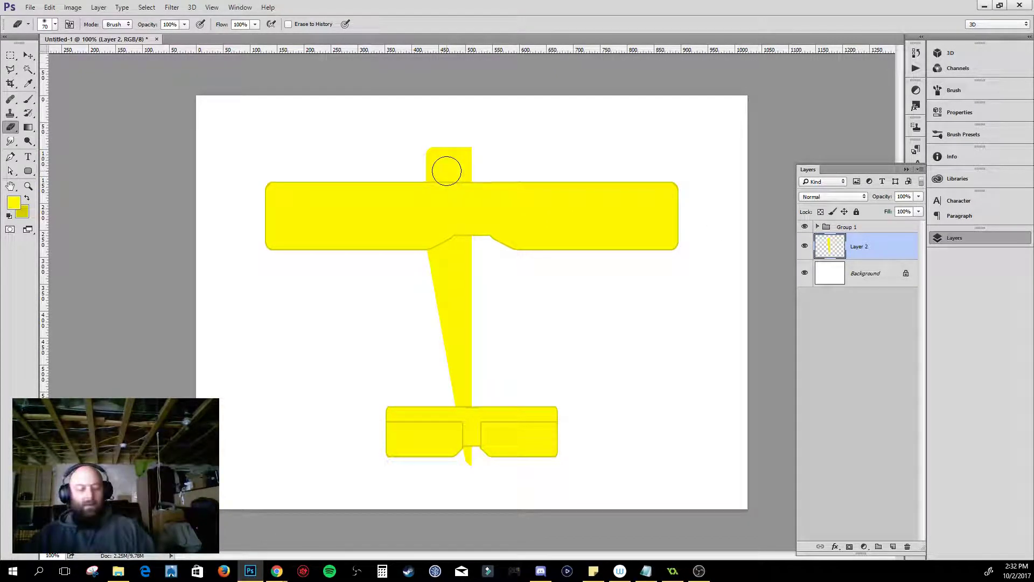
- Complete the fuselage by mirroring a duplicate of the half horizontally, merge both halves into Layer 2, and hide the rulers
key(v)
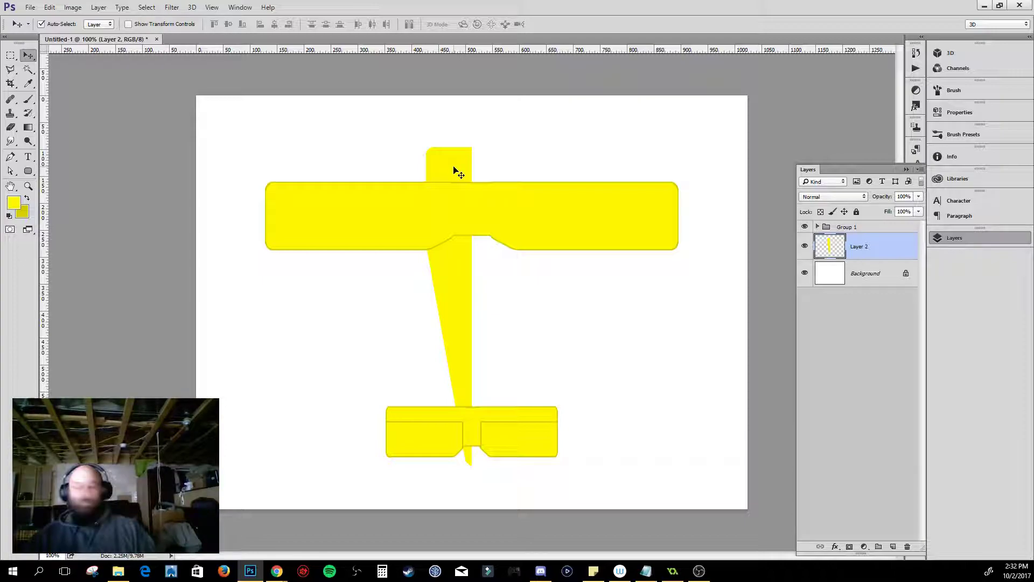
drag(456, 168, 502, 170)
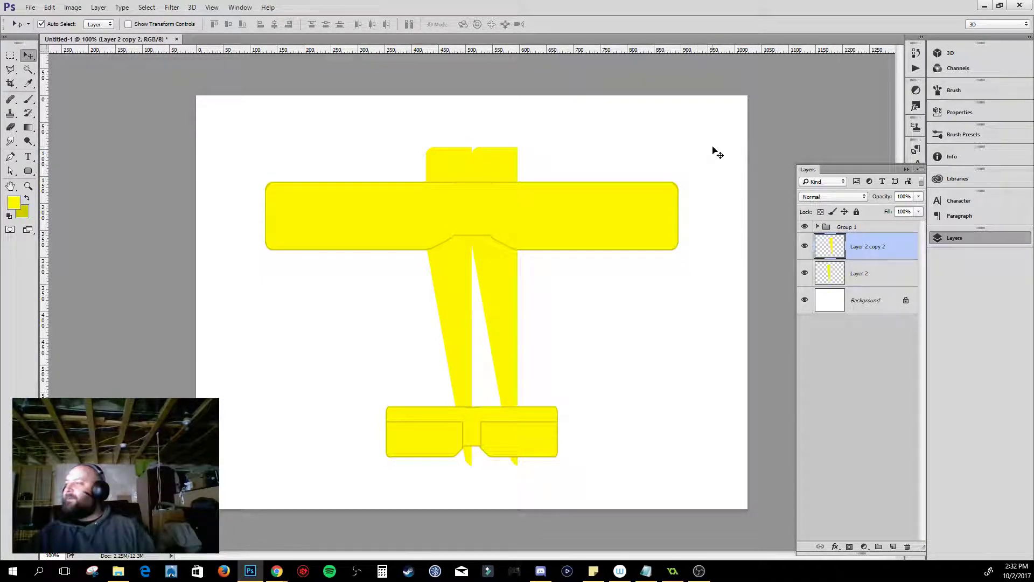
key(a)
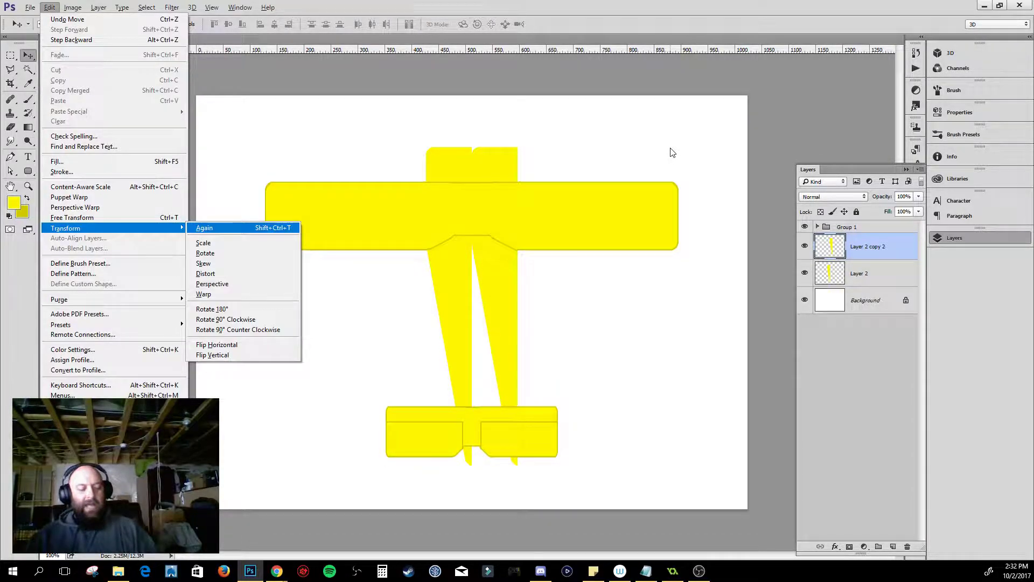
key(h)
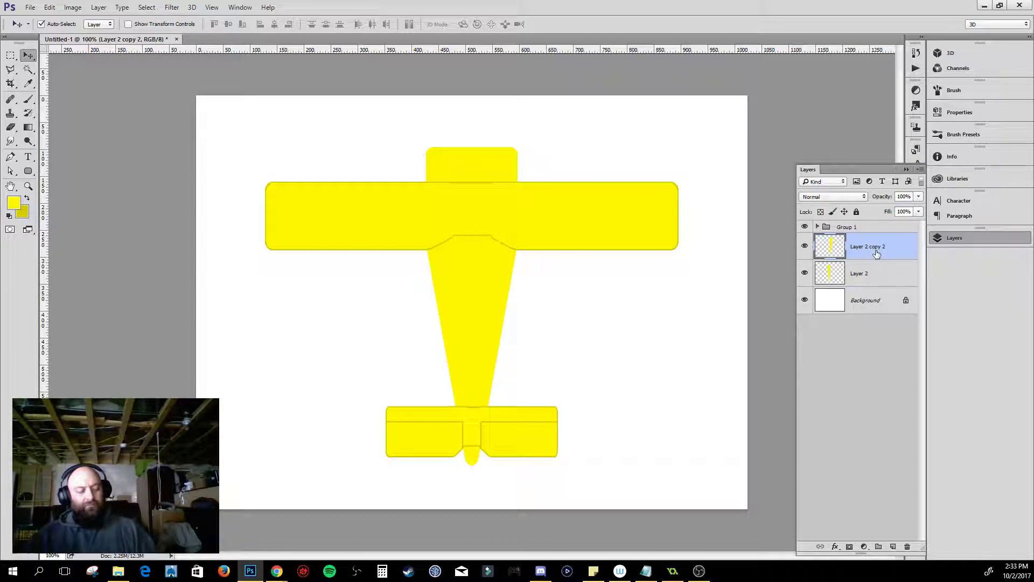
key(ctrl+e)
key(ctrl+r)
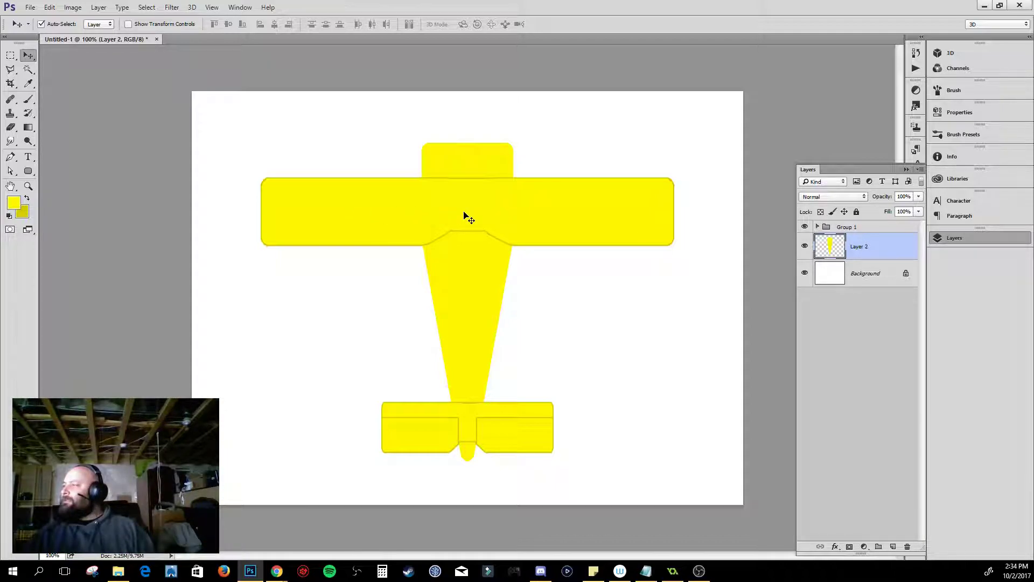
- Copy the stroke effect from Layer 1 inside Group 1 onto Layer 2, toggling the fuselage and its effects to compare
click(817, 226)
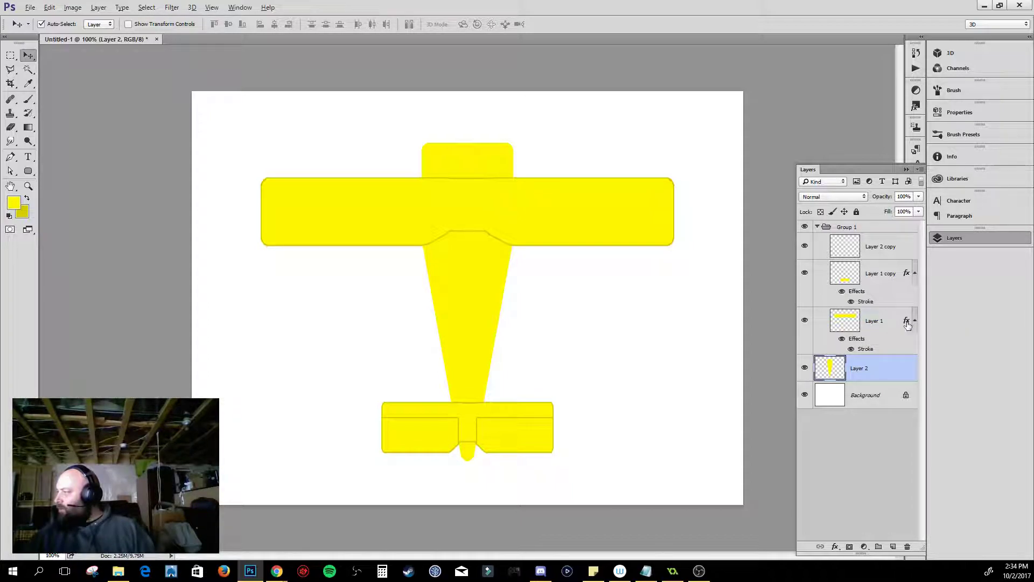
drag(907, 323, 900, 369)
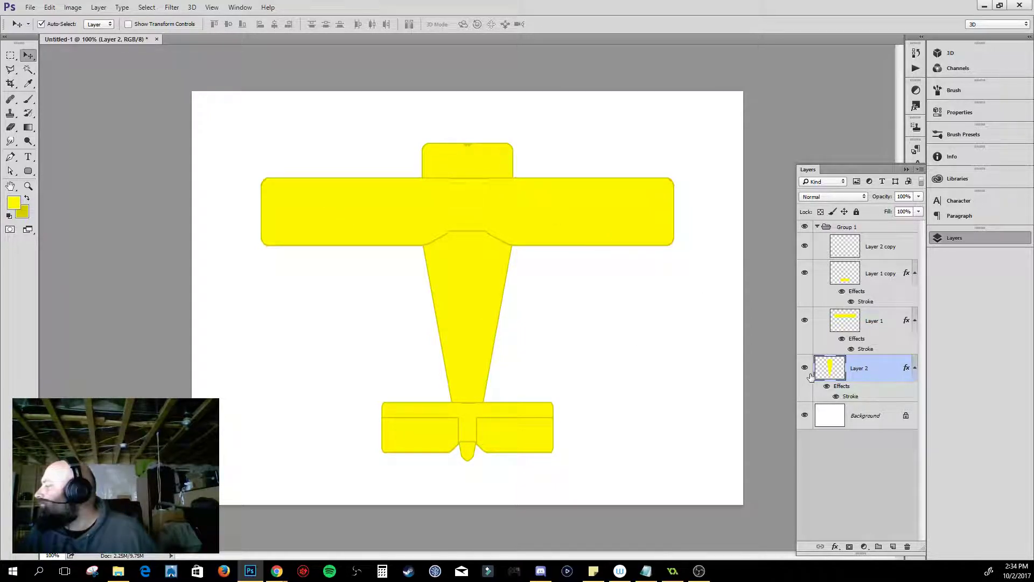
click(805, 368)
click(805, 368)
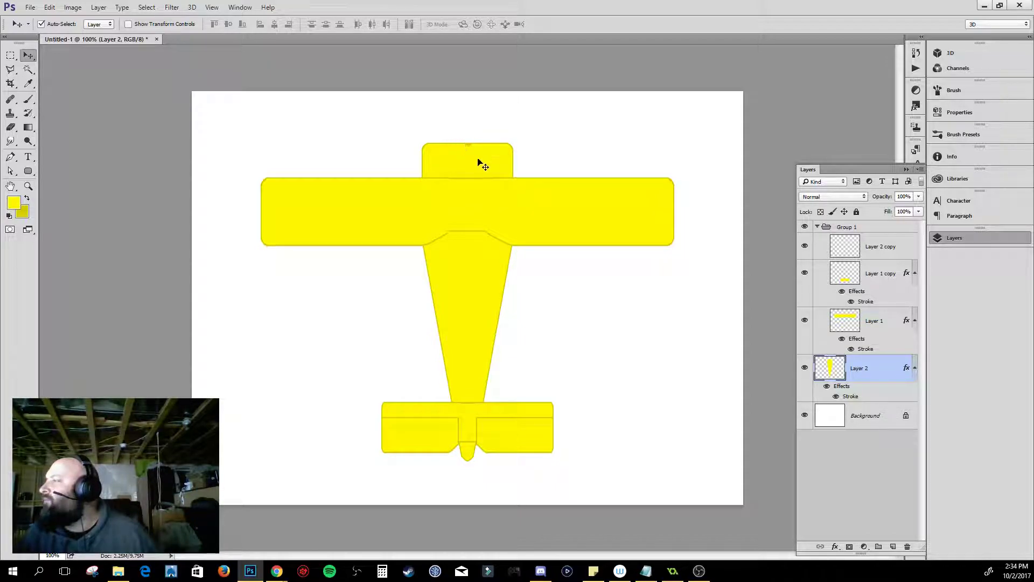
click(827, 387)
click(828, 387)
click(828, 387)
click(828, 387)
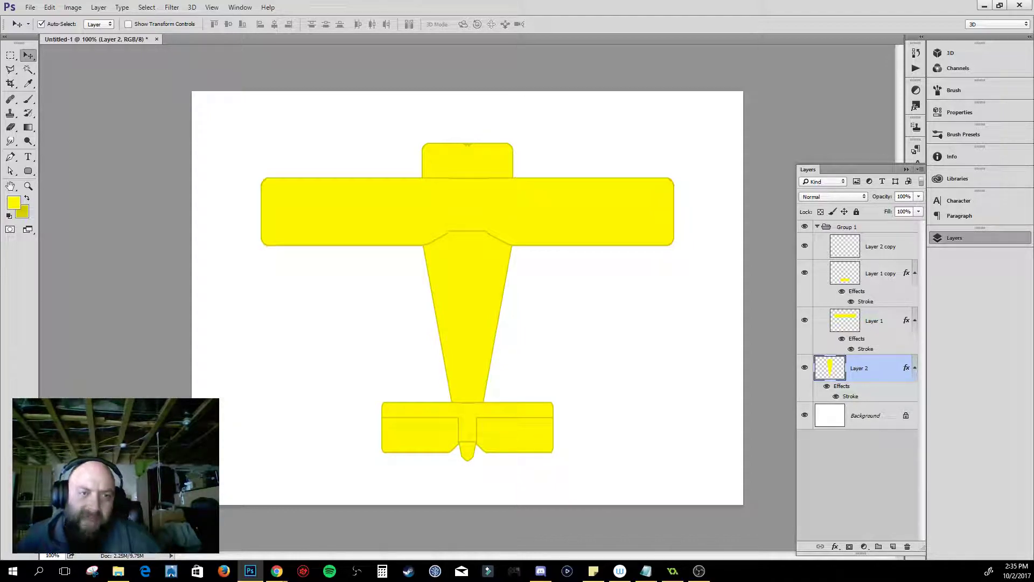
- On a new layer, fill a strip across the nose's front edge with black, bounded by the fuselage outline, and deselect
ctrl+click(830, 374)
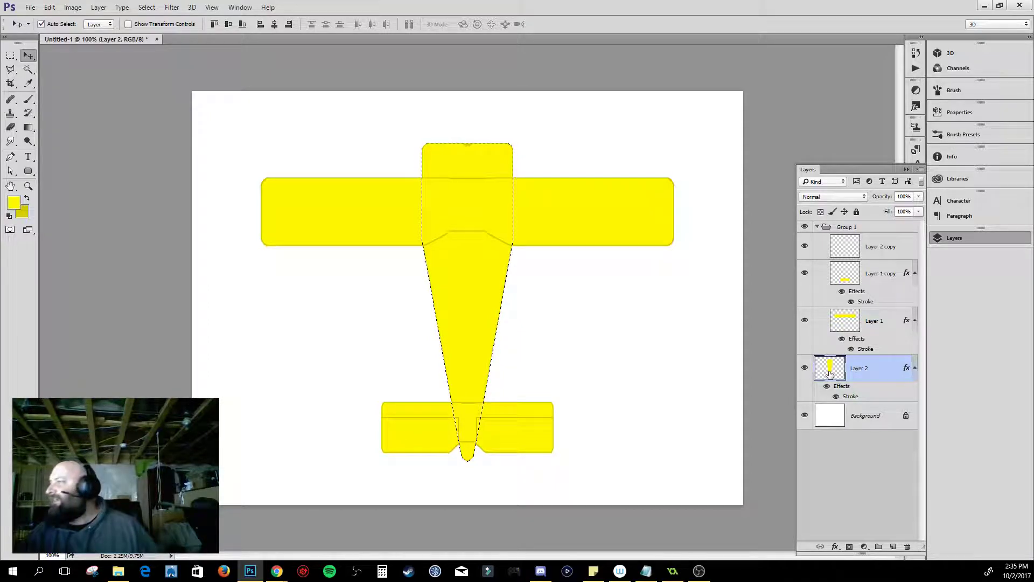
click(894, 547)
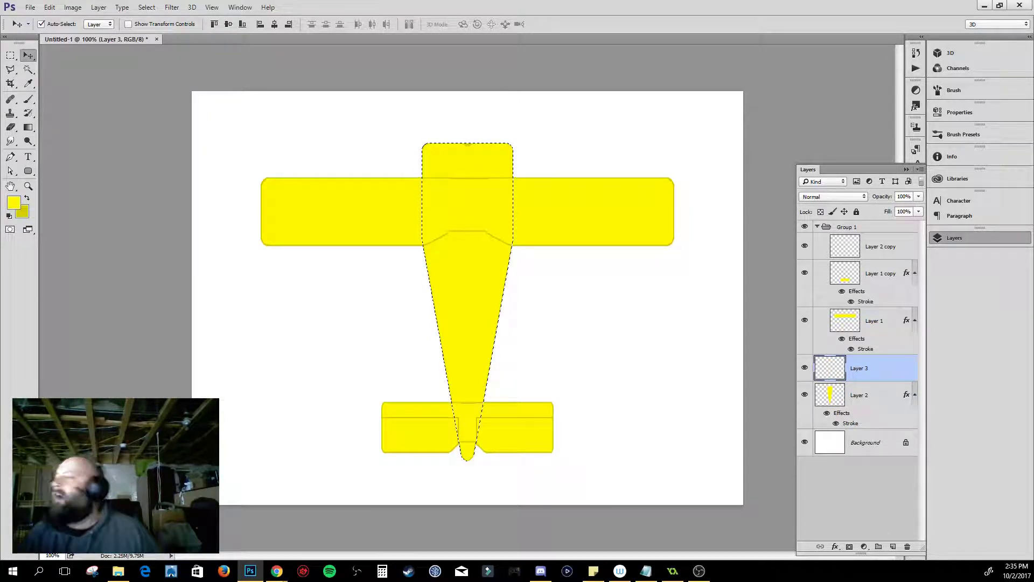
click(12, 56)
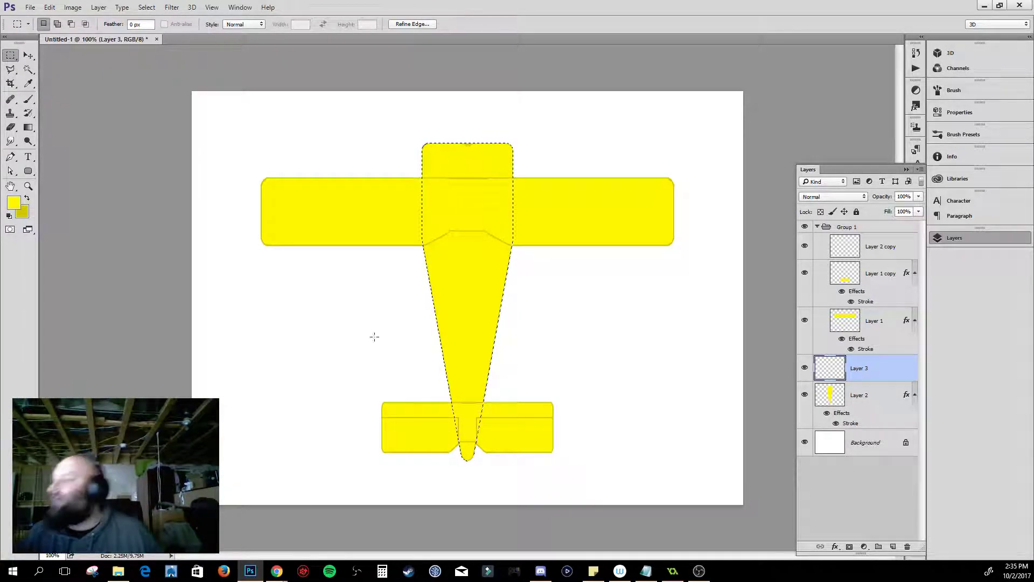
drag(703, 505, 310, 160)
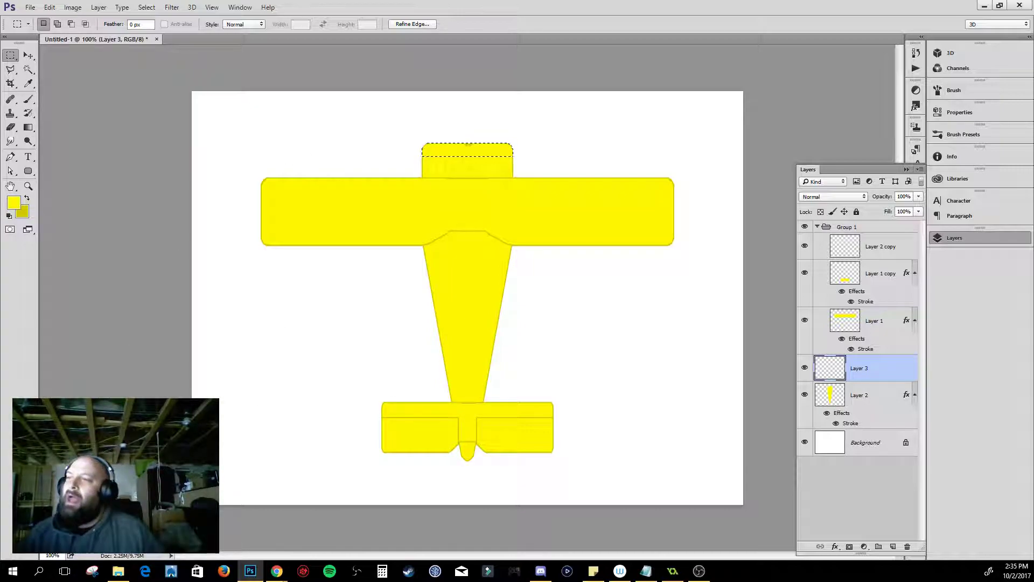
click(9, 217)
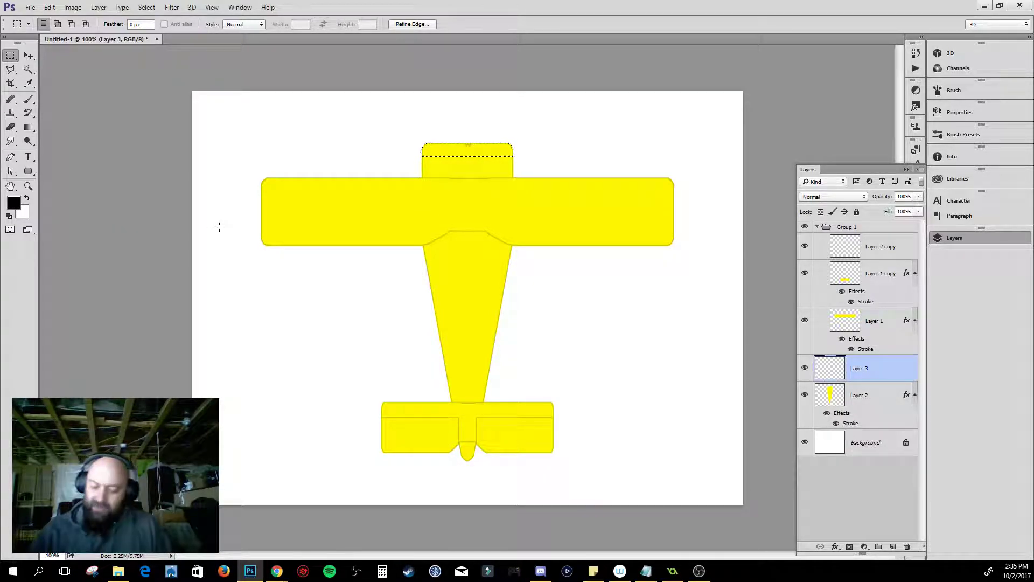
key(alt+BackSpace)
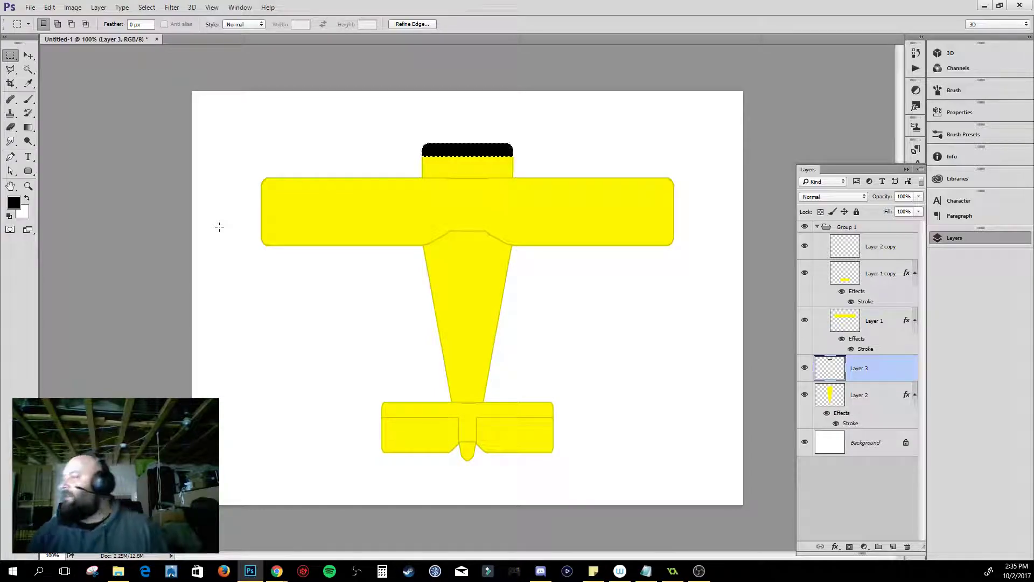
key(ctrl+d)
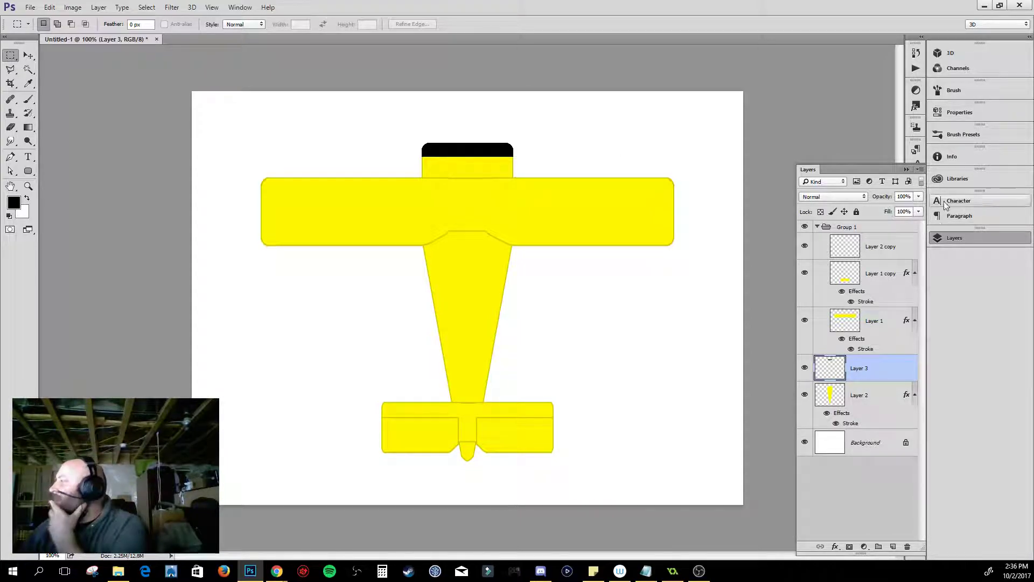
- Lower the black nose strip's layer opacity to 34%
click(919, 196)
drag(918, 213, 882, 212)
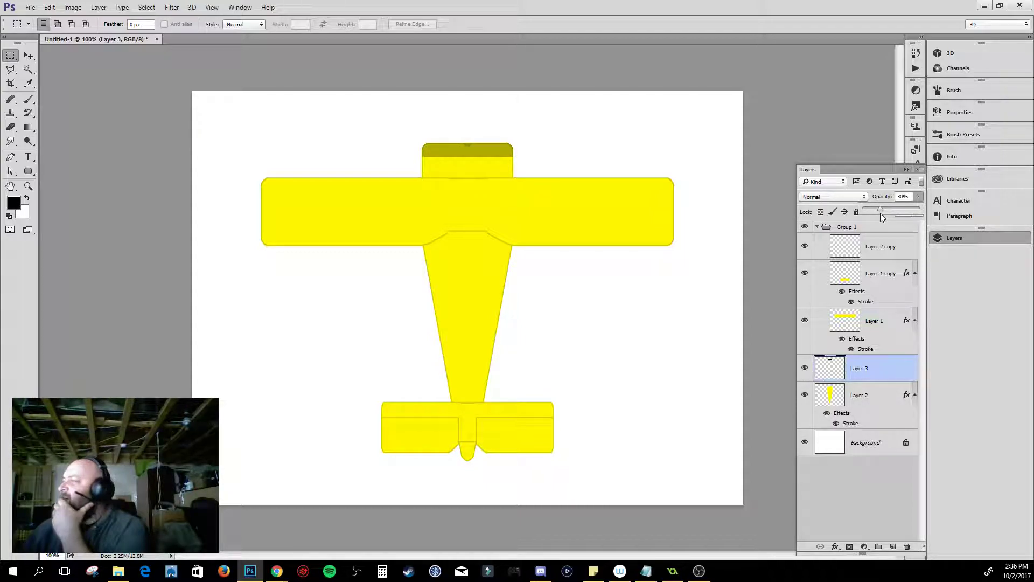
drag(880, 213, 886, 213)
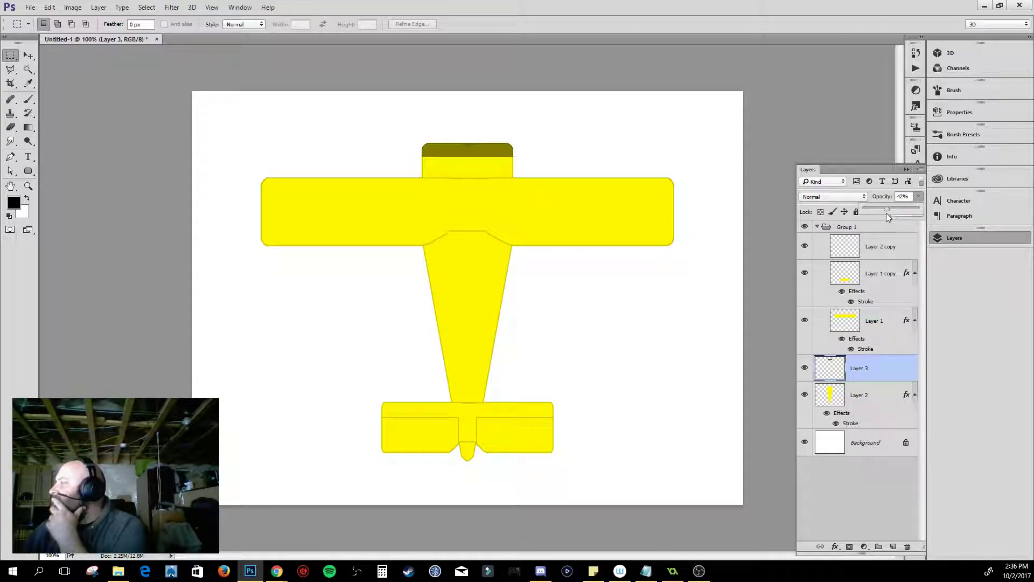
- Switch to Chrome, examine the old yellow crop duster biplane photo at full size, and return to Photoshop
mouse_move(284, 577)
click(264, 530)
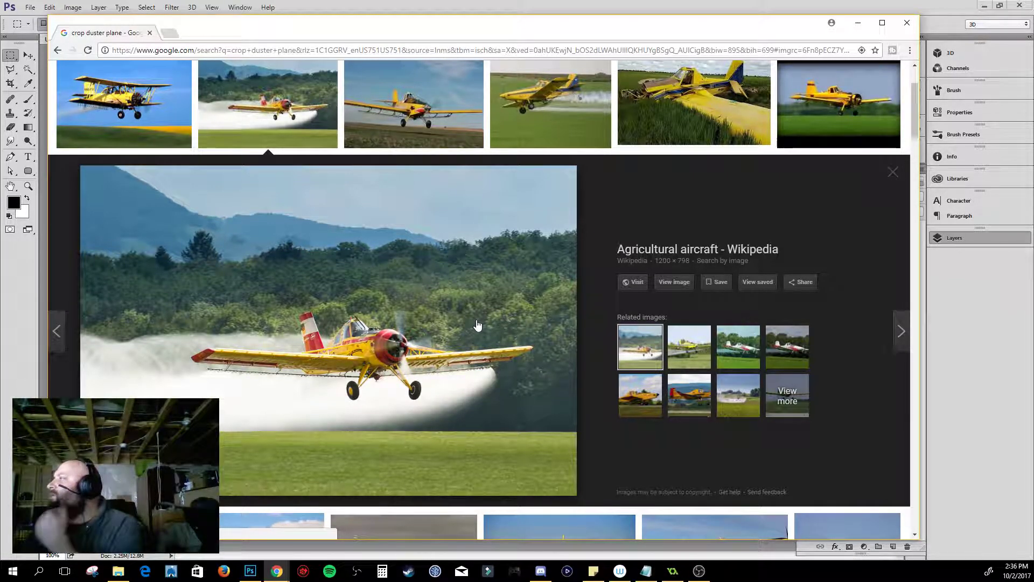
click(893, 171)
scroll(768, 398, up, 2)
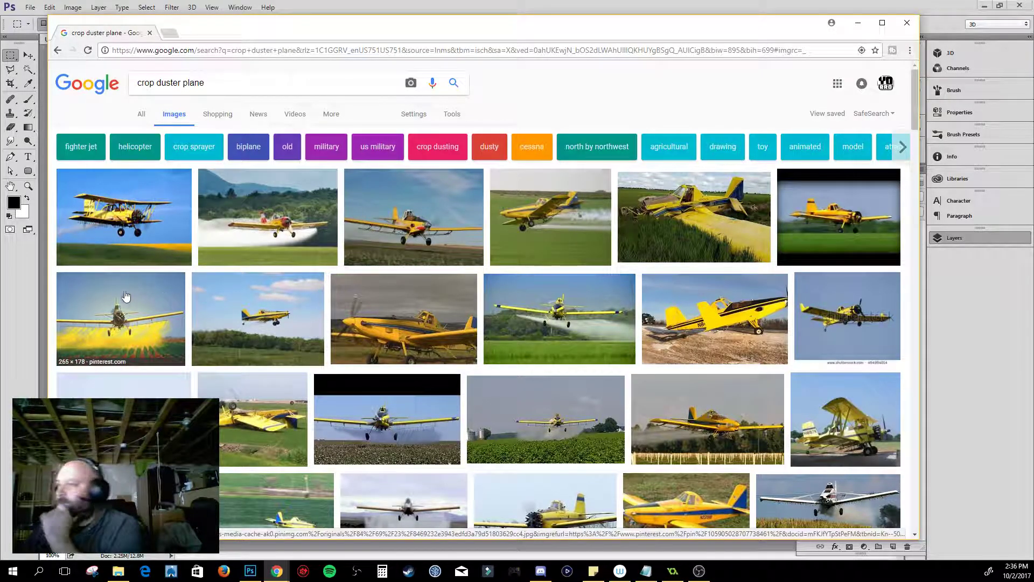
click(115, 232)
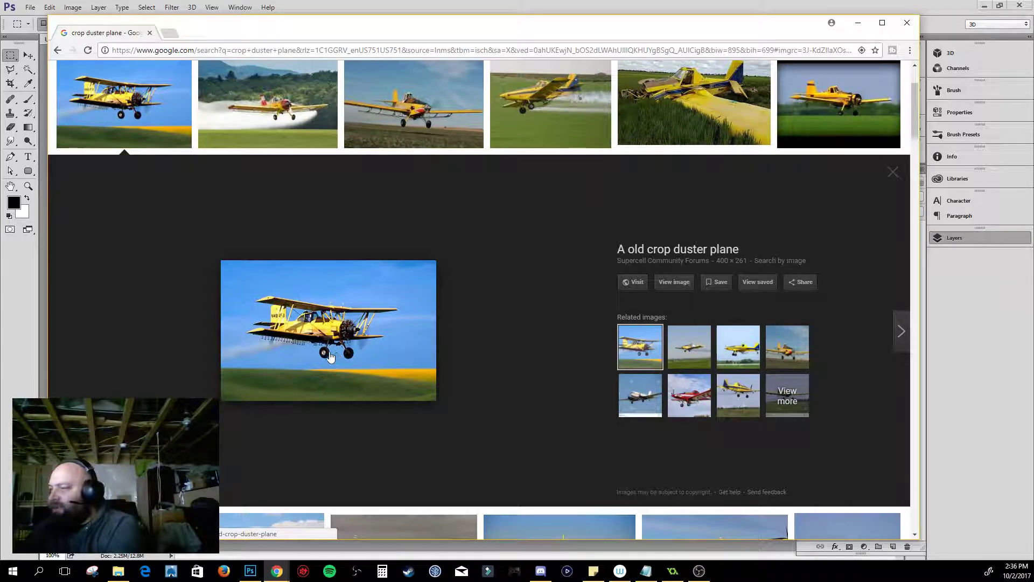
click(673, 283)
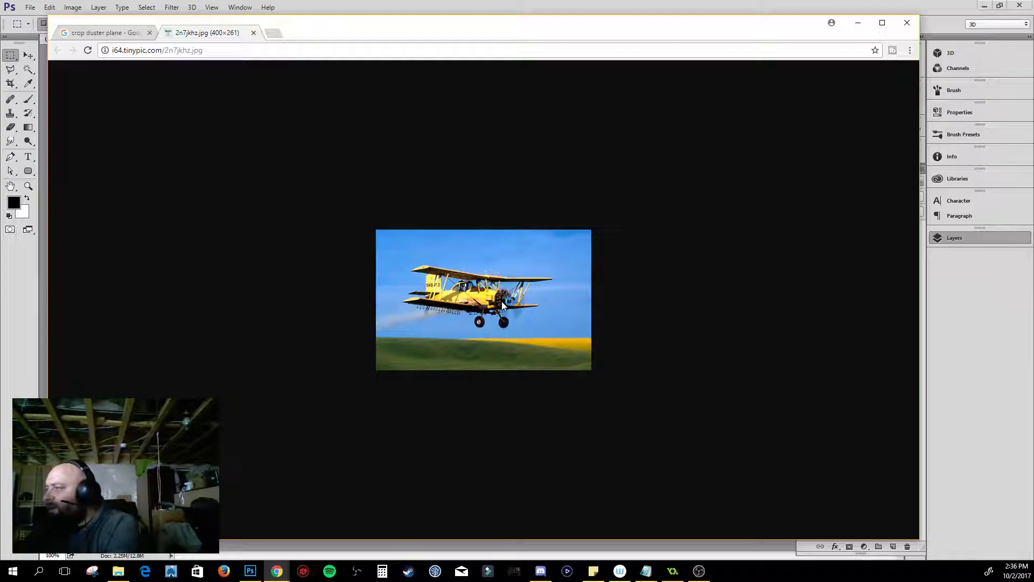
right_click(545, 280)
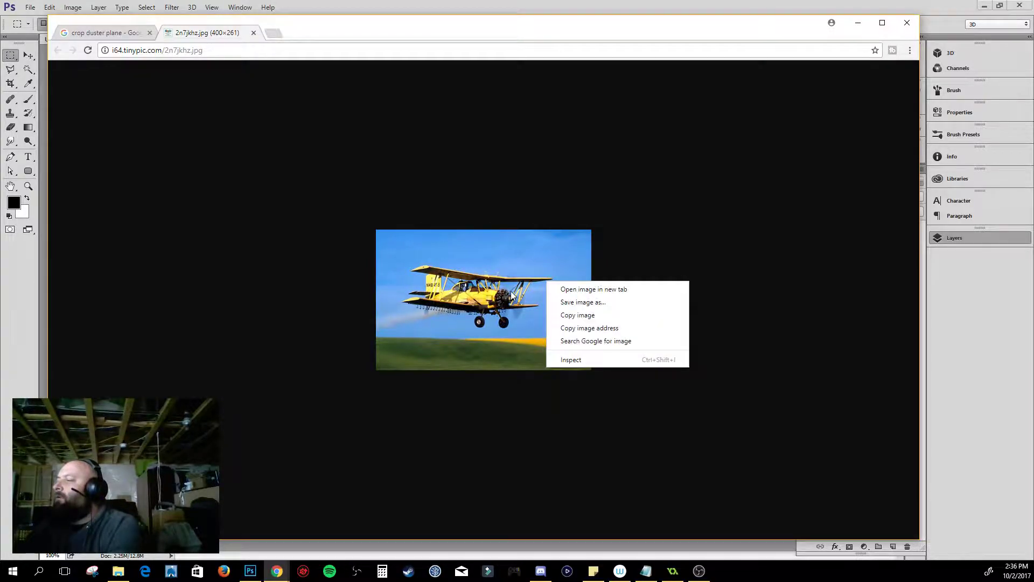
right_click(519, 284)
click(733, 237)
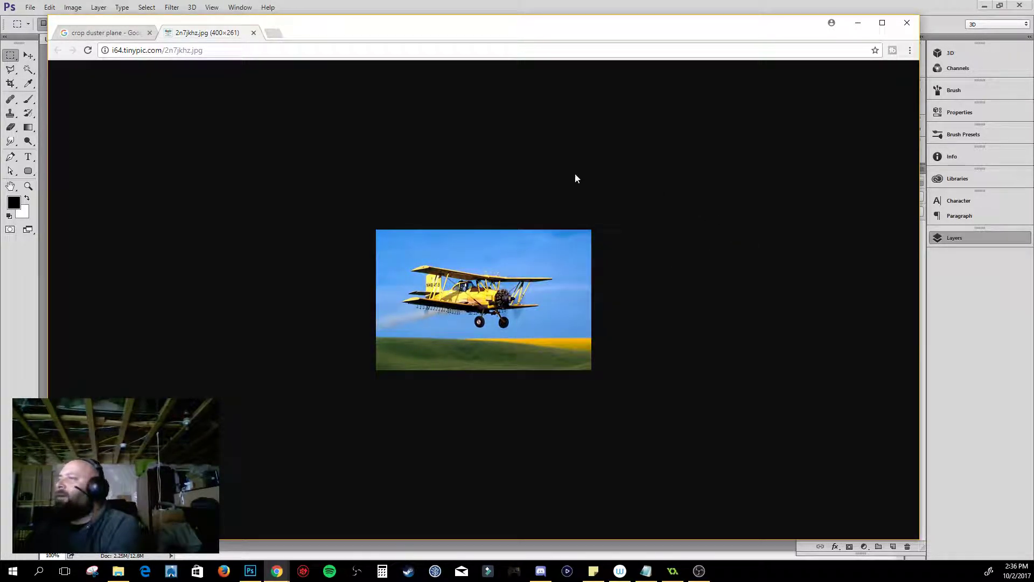
click(254, 32)
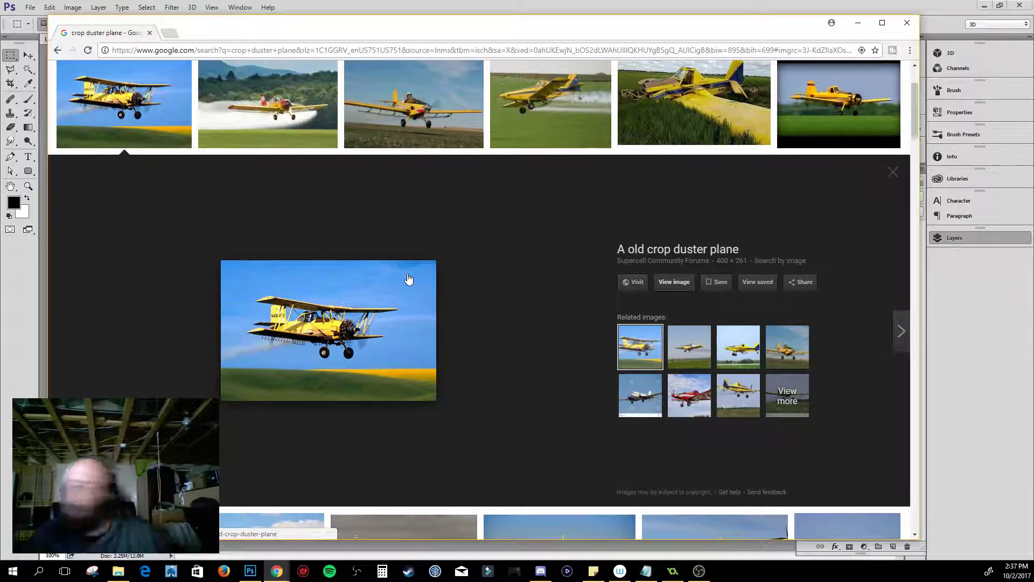
click(858, 22)
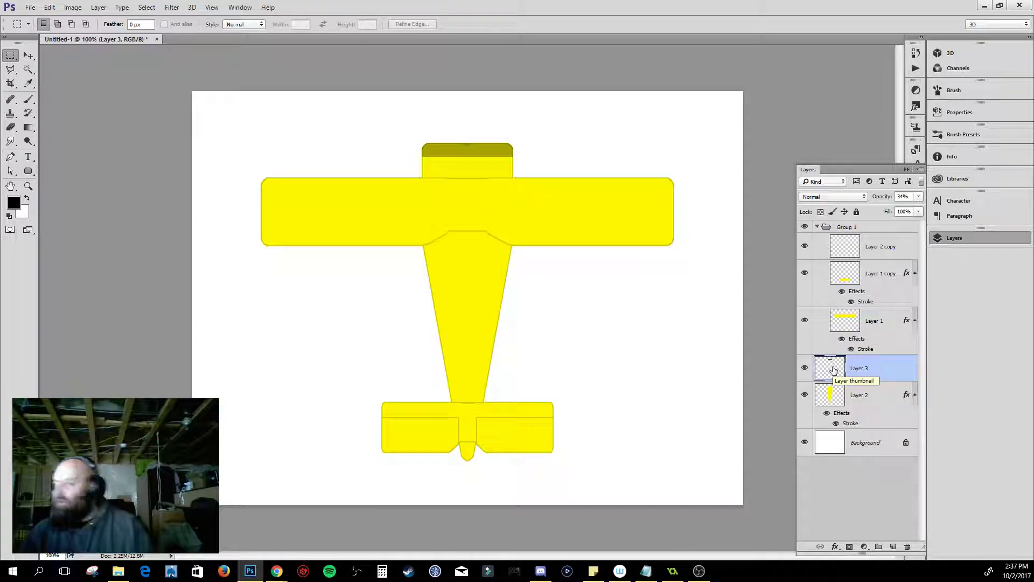
- Delete the nose strip's layer, and marquee a thin strip over the middle of the nose's front edge on a new layer
key(Delete)
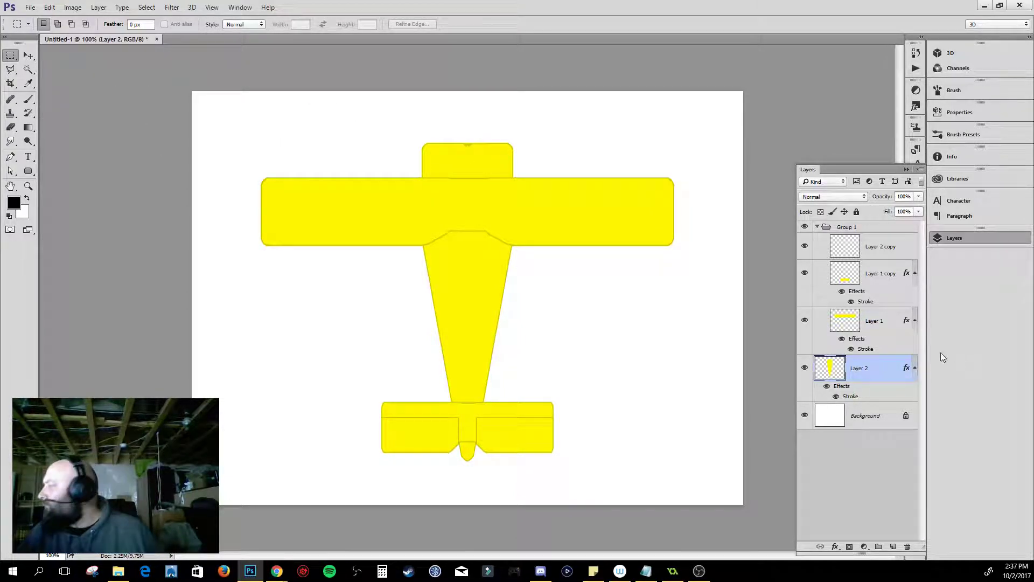
click(894, 546)
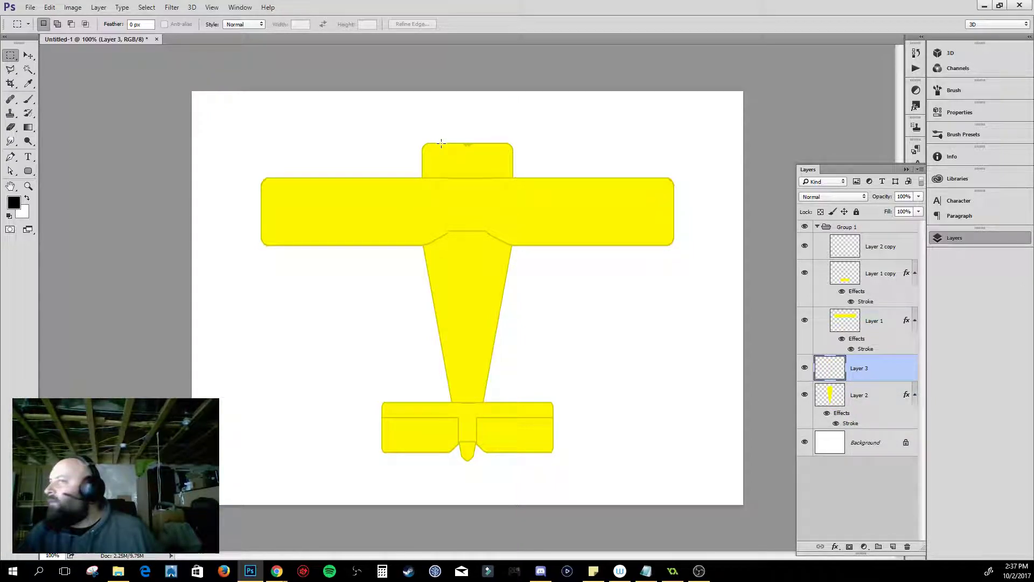
drag(442, 143, 491, 154)
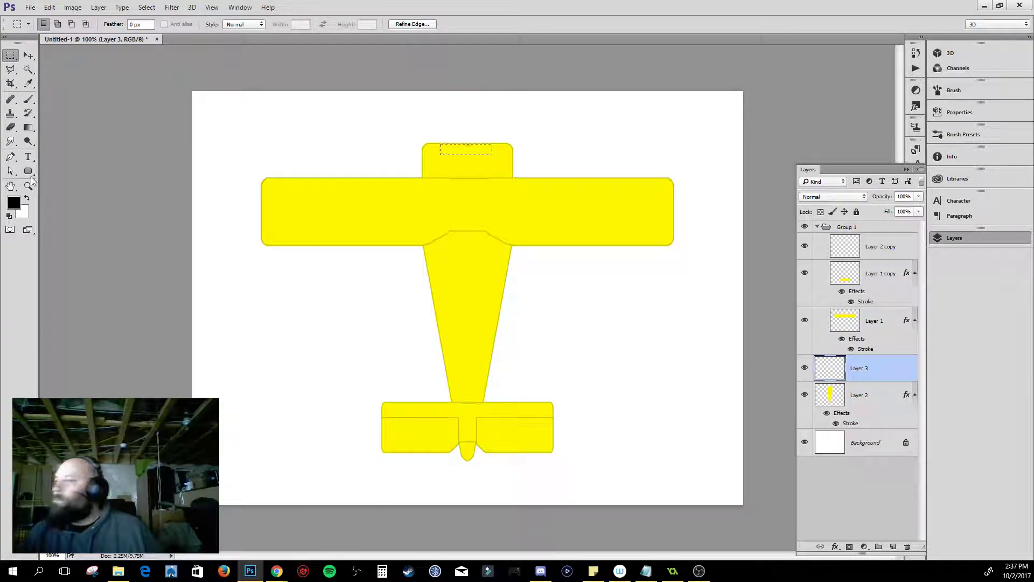
- Fill the marqueed nose strip with the wing's yellow (#fff600), deselect, and merge the patch into Layer 2
click(17, 204)
click(383, 211)
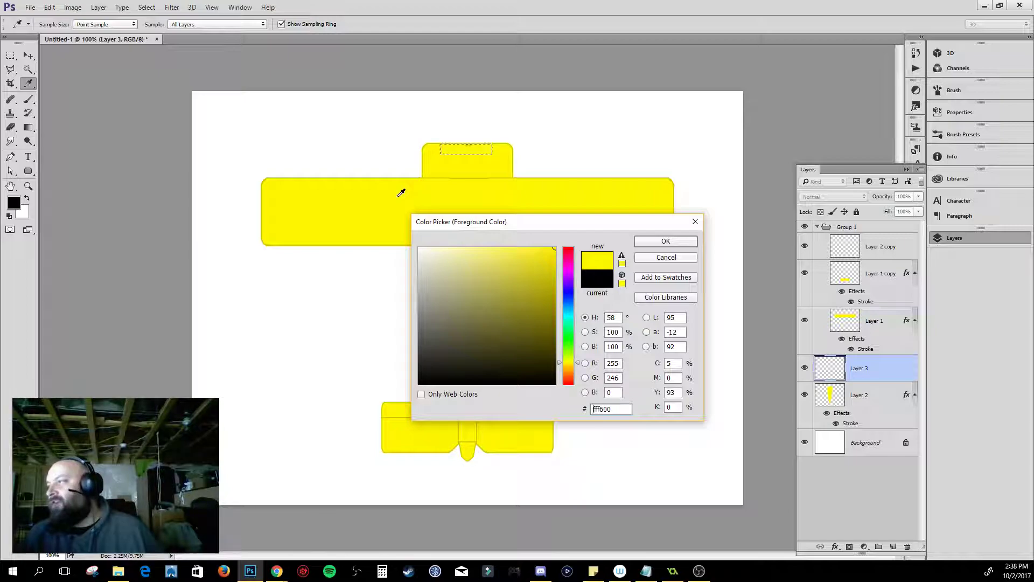
click(666, 241)
key(m)
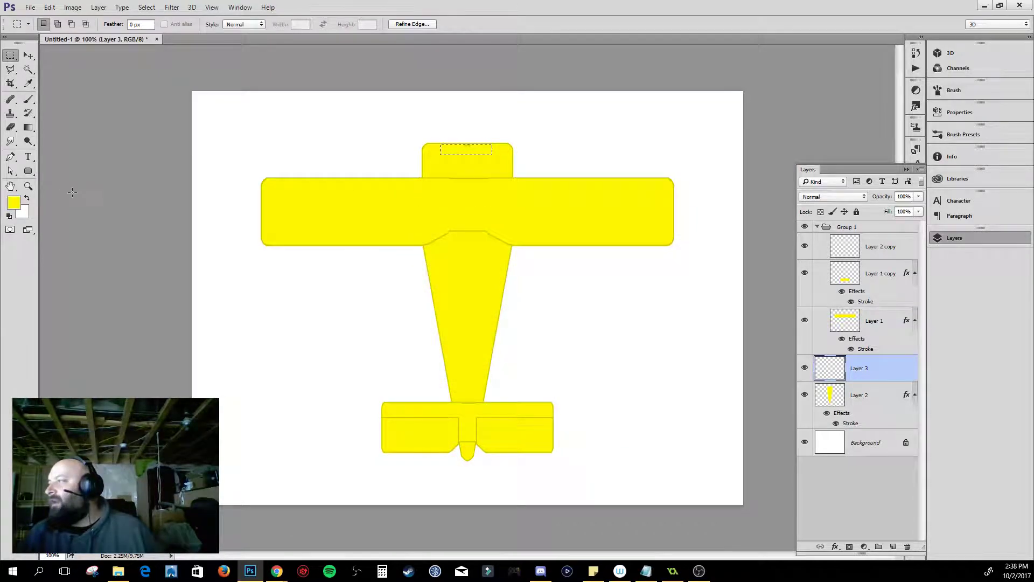
click(523, 154)
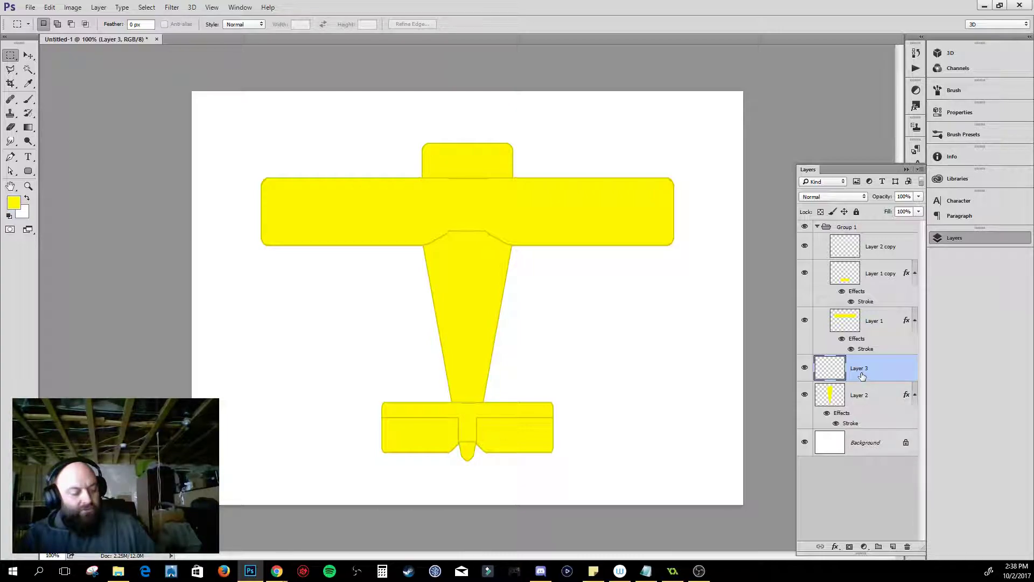
key(Delete)
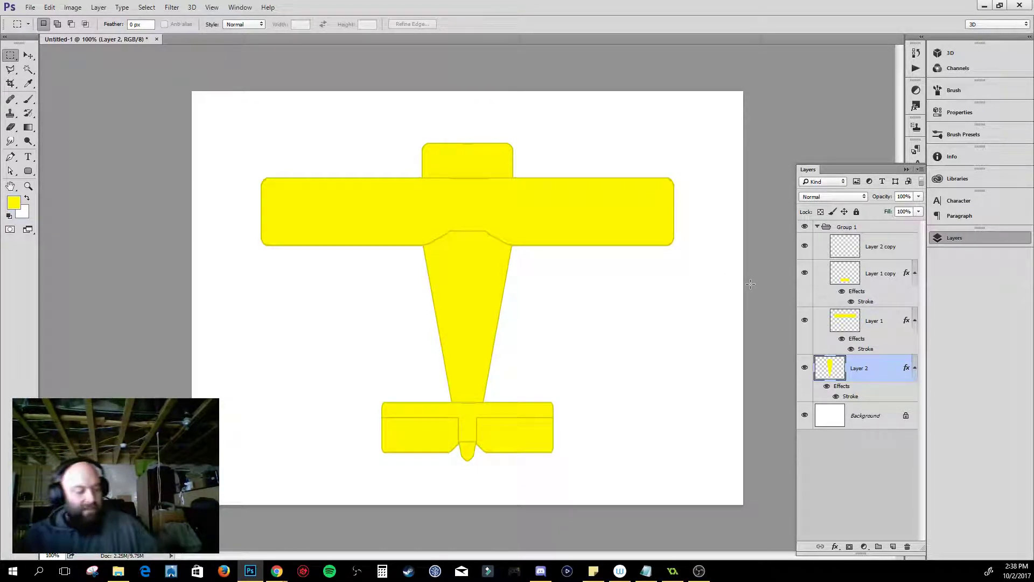
key(ctrl+shift+alt+n)
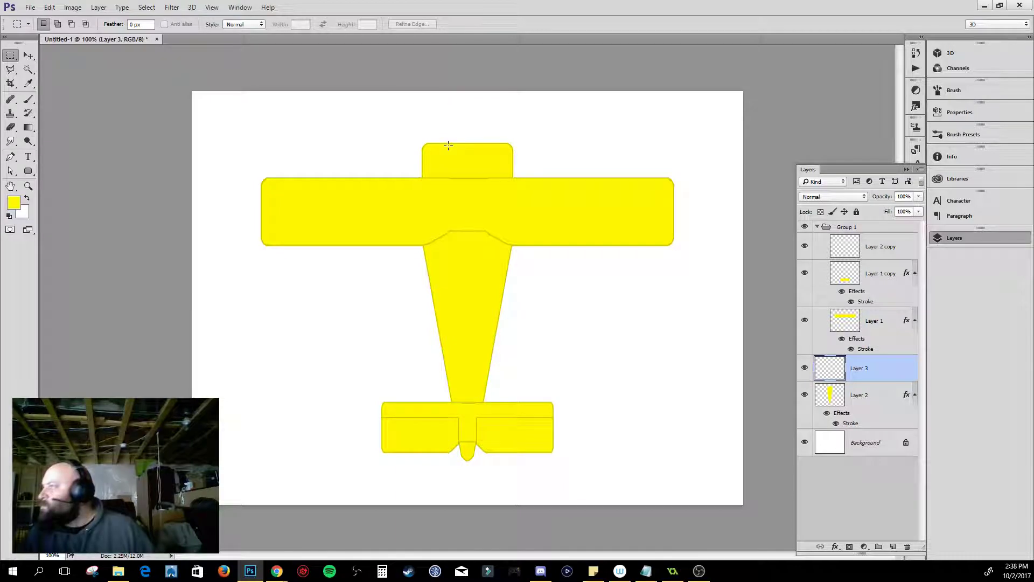
key(v)
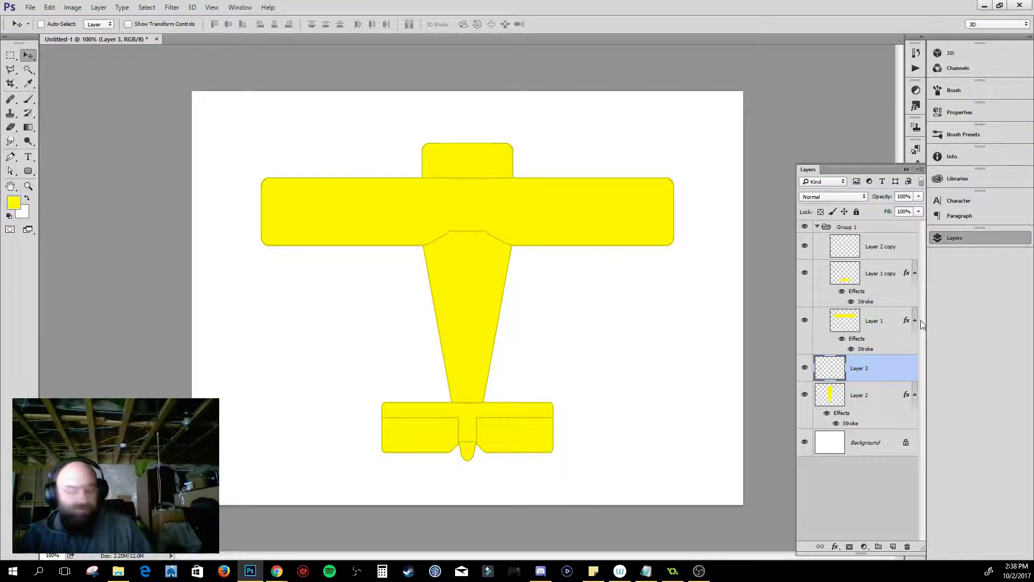
key(ctrl)
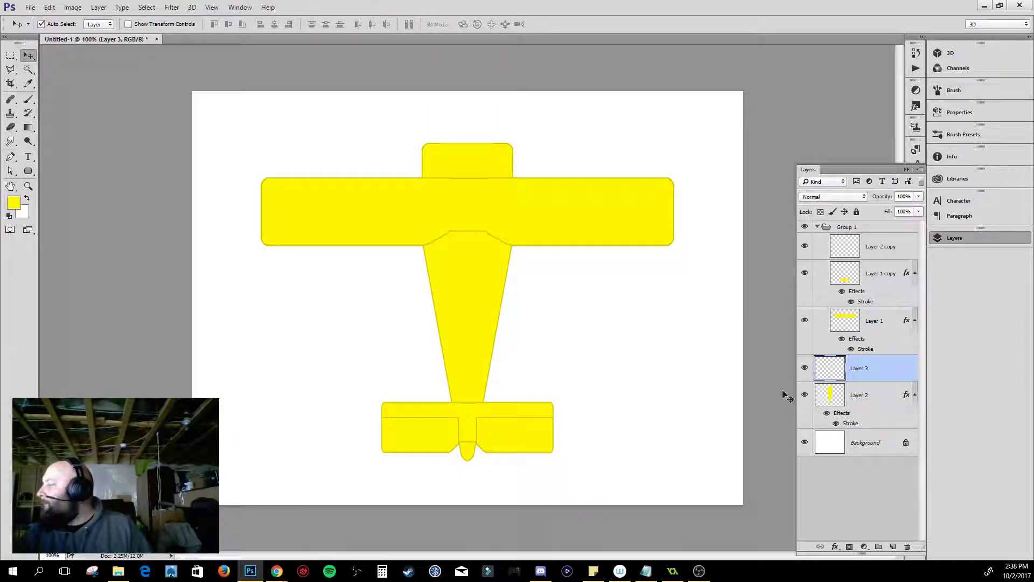
key(Delete)
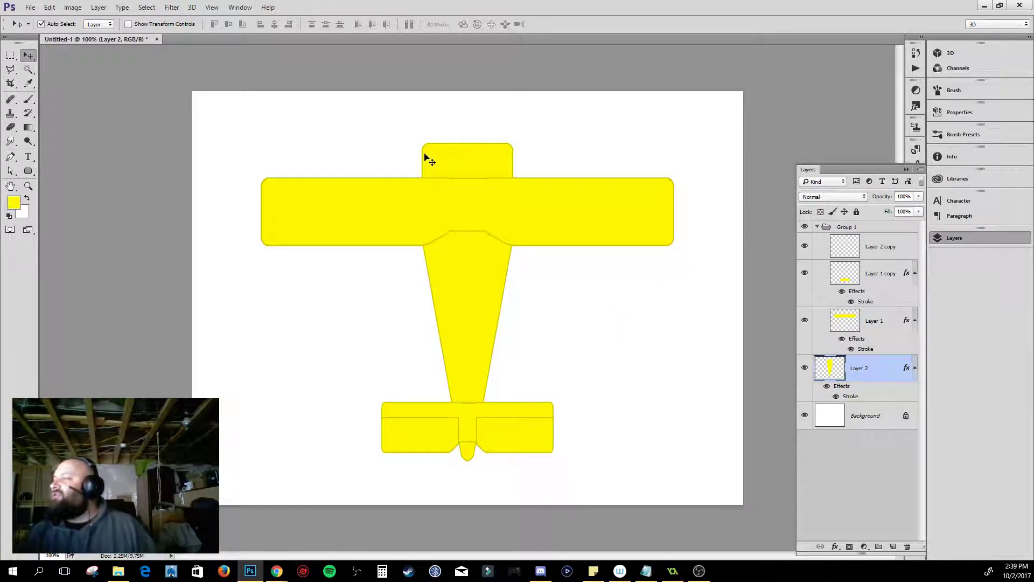
- Duplicate the small yellow patch, stack the copy directly above Layer 1, and place it over the middle of the wing's front edge
key(ctrl)
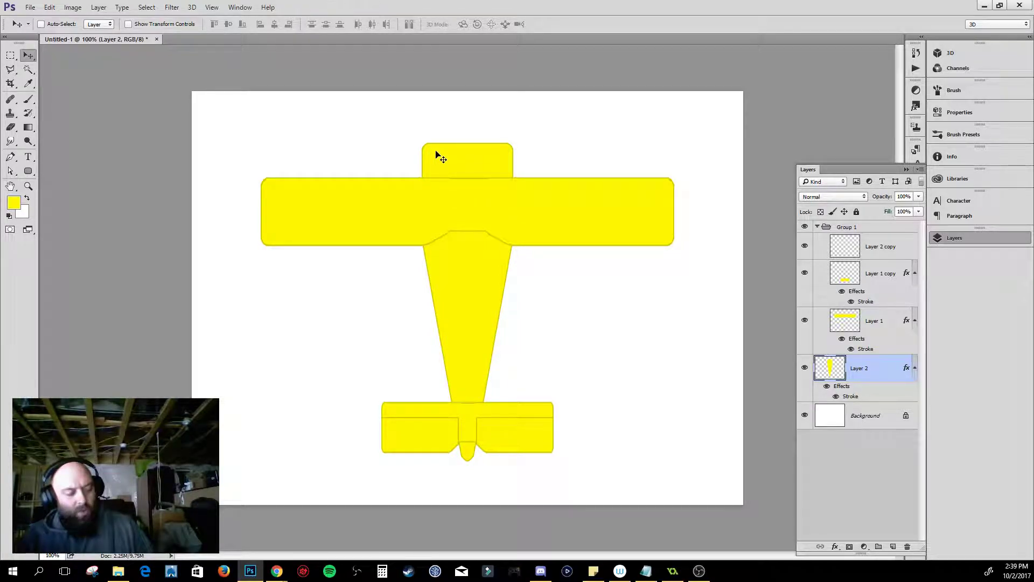
key(ctrl+shift+alt+n)
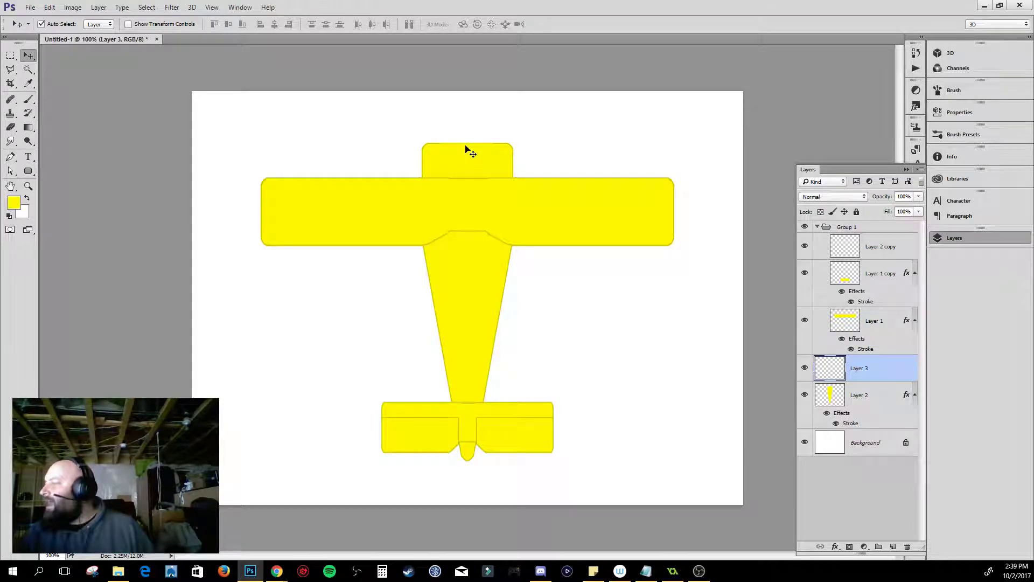
drag(466, 150, 360, 305)
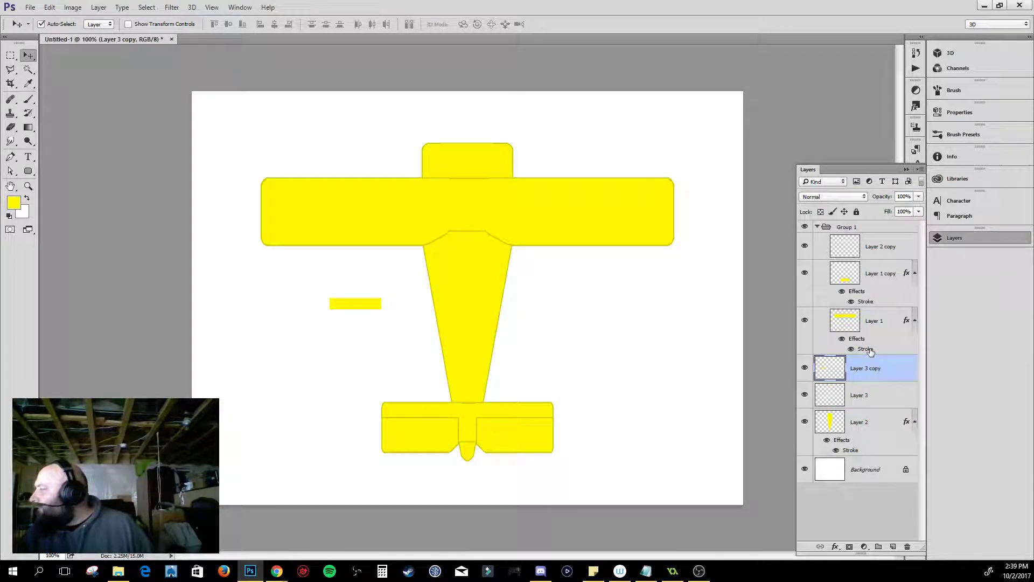
drag(865, 371, 872, 318)
drag(355, 307, 468, 186)
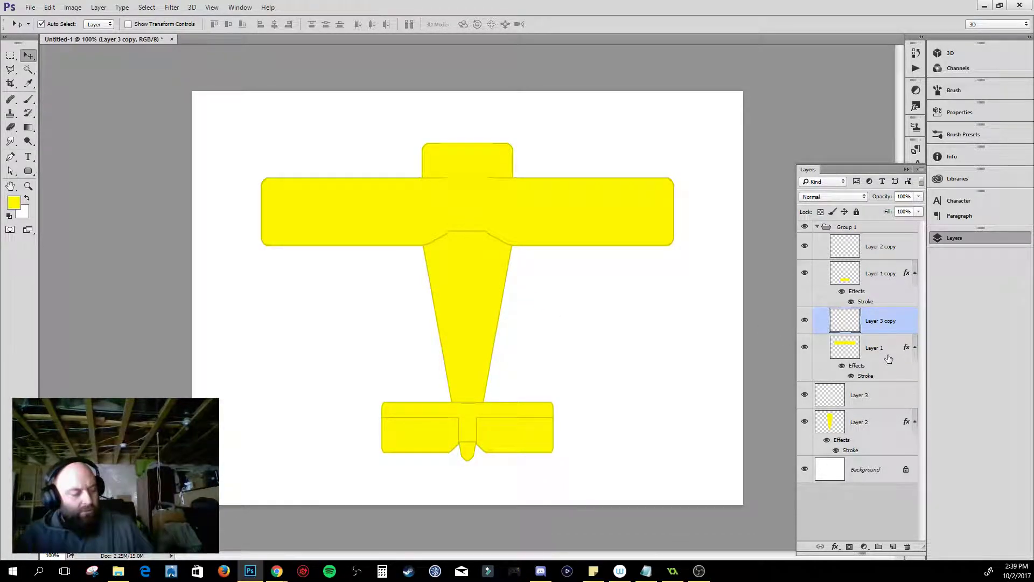
- Merge the patch copy into Layer 1 and delete the leftover Layer 3
key(ctrl)
key(Delete)
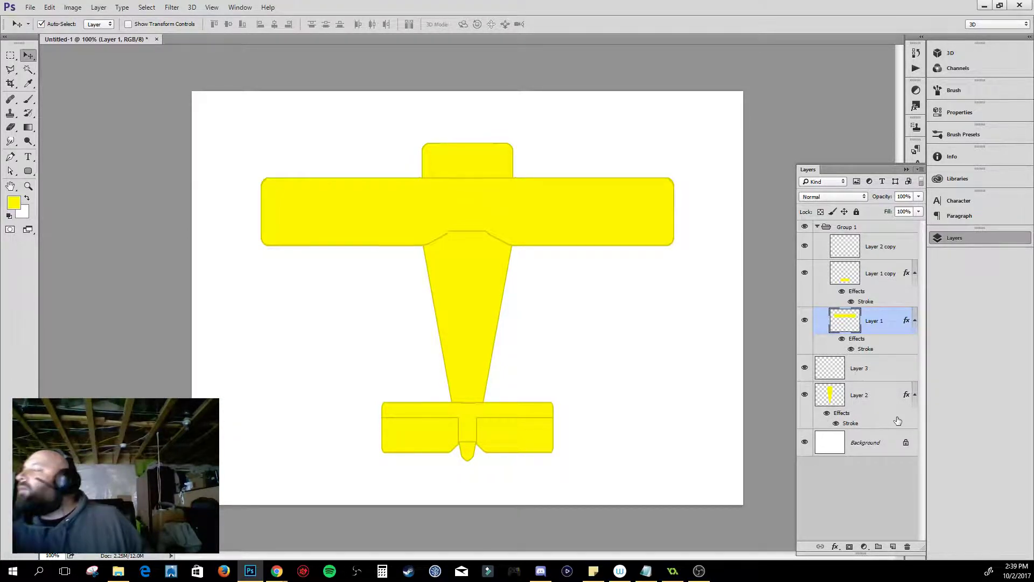
click(870, 375)
key(Delete)
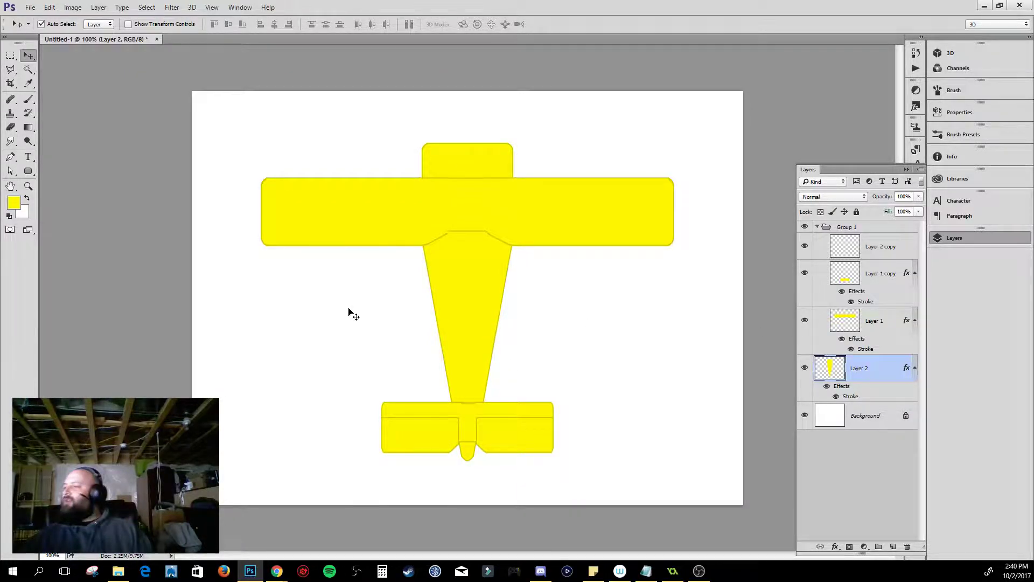
- Show the rulers and briefly toggle Layer 2's visibility to check which part of the plane it holds
key(ctrl+r)
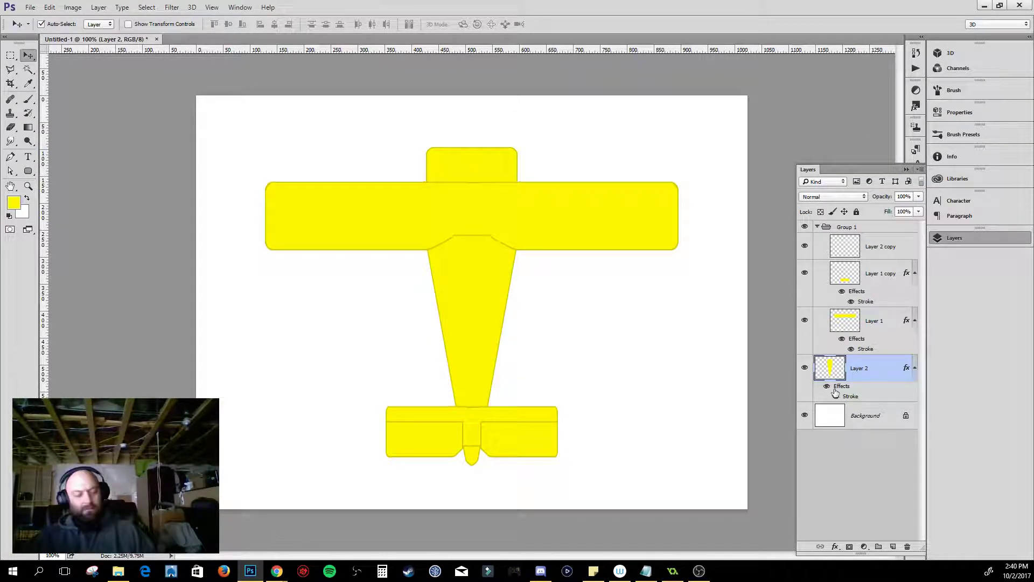
click(806, 368)
click(805, 368)
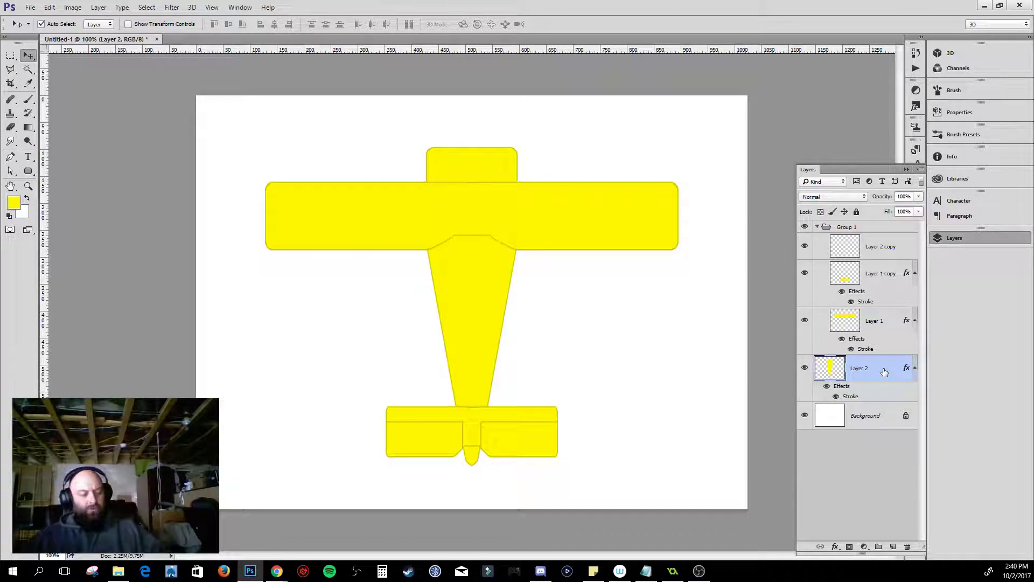
key(ctrl+t)
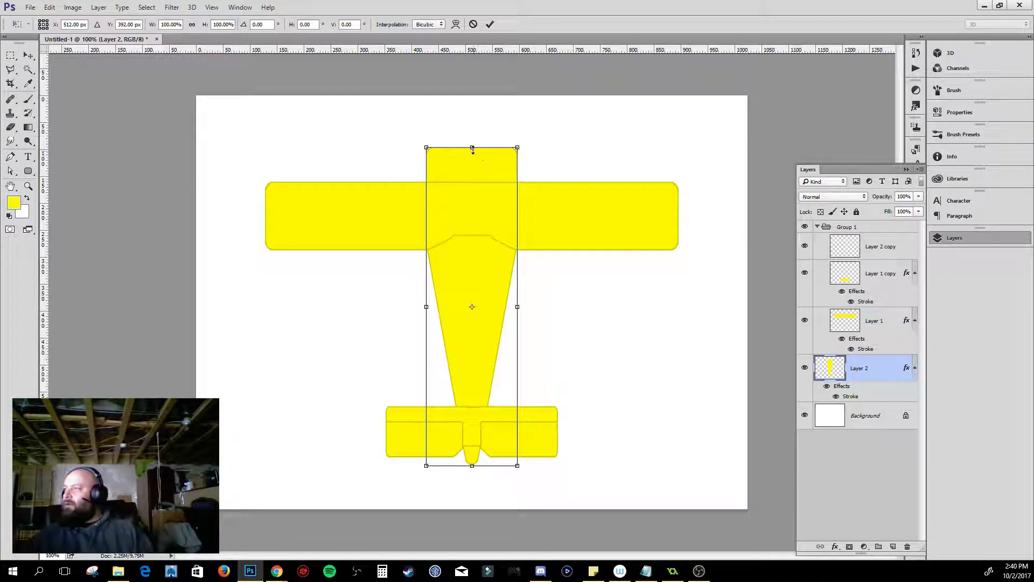
mouse_move(473, 144)
mouse_down()
mouse_move(474, 164)
mouse_move(476, 146)
mouse_up()
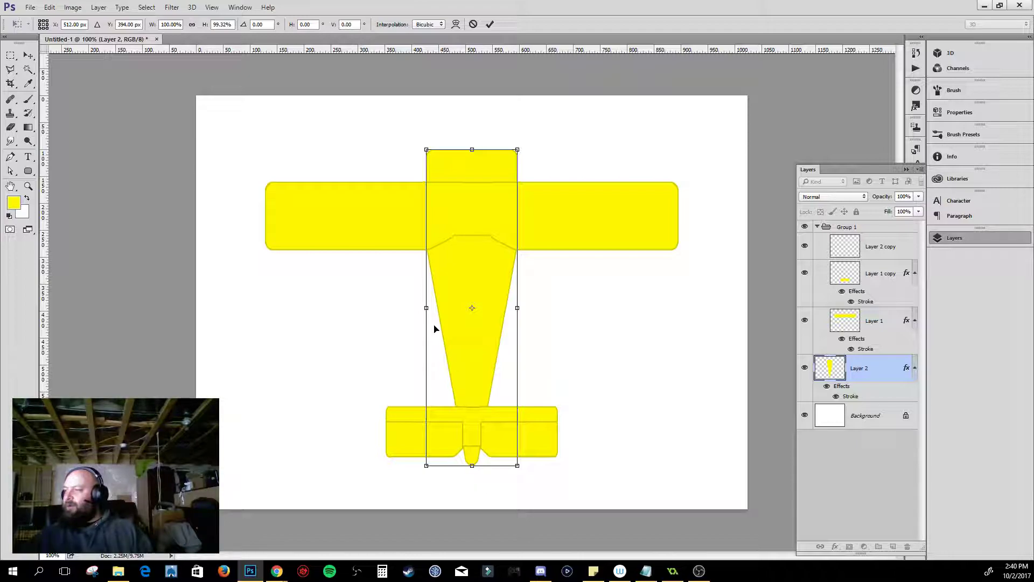
drag(425, 308, 436, 307)
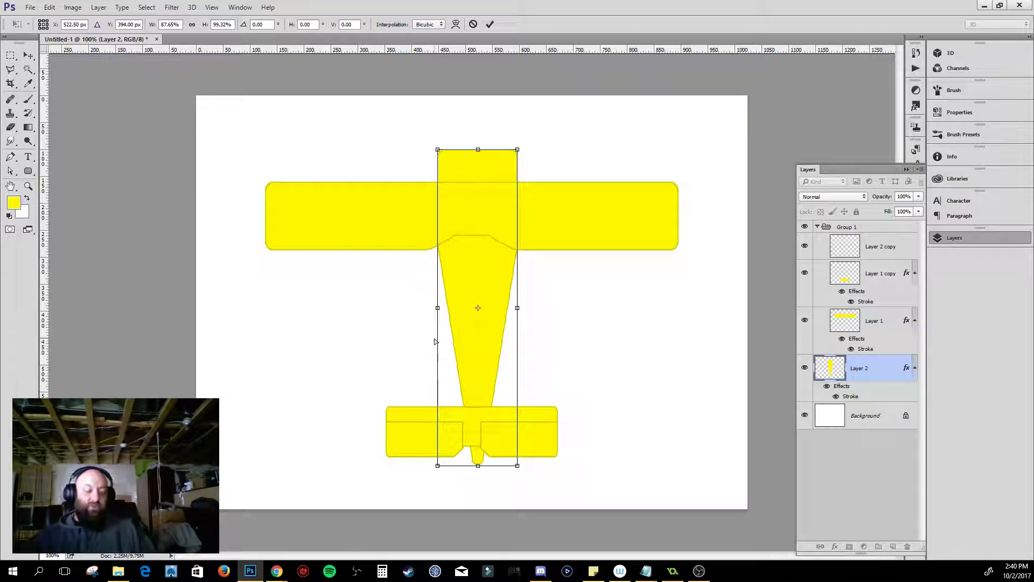
key(ctrl+z)
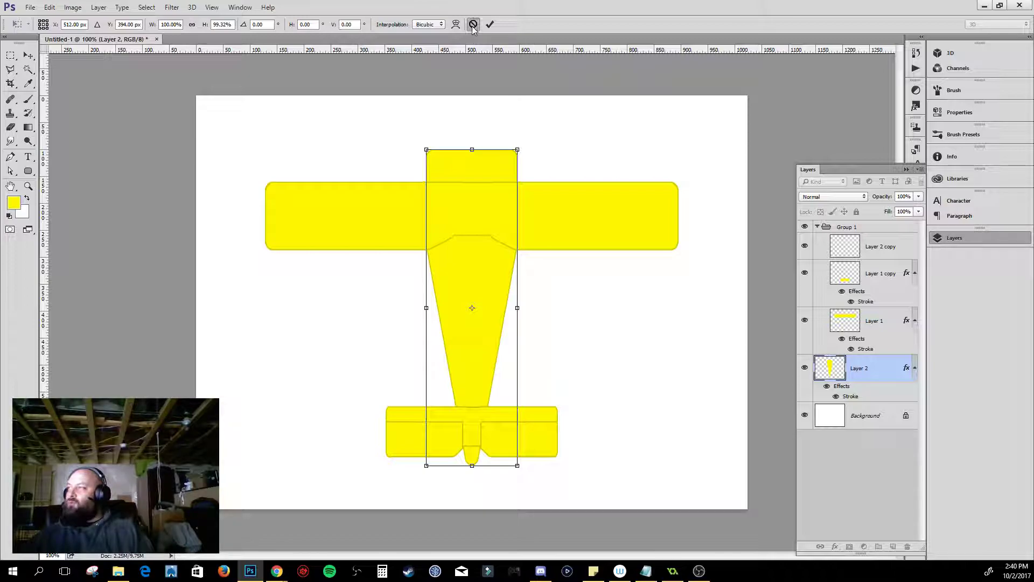
click(473, 25)
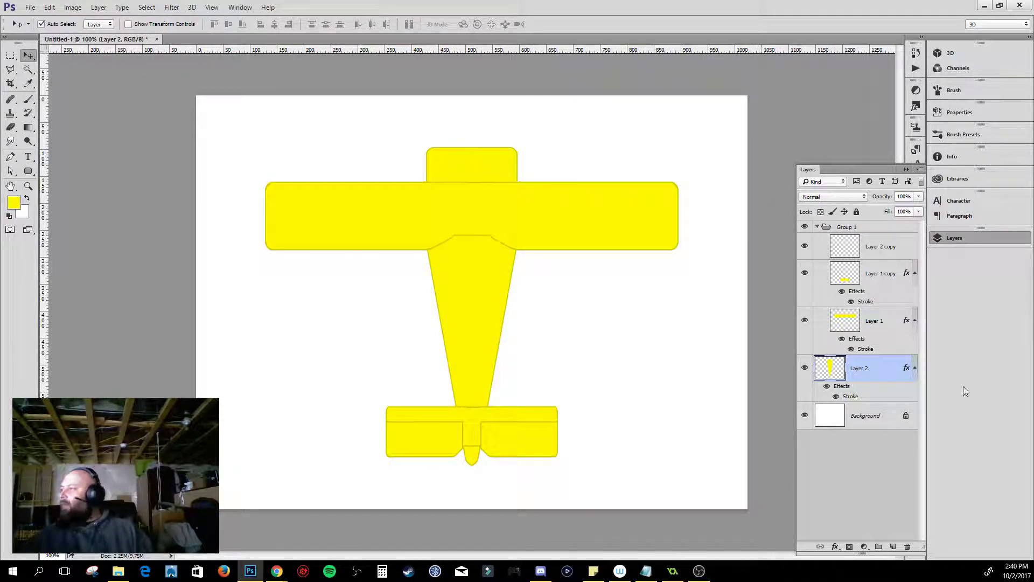
- Show the grid and enlarge the main wing on Layer 1 to 108.33% width and 124.81% height, extending both tips equally and the rear edge backward
click(882, 324)
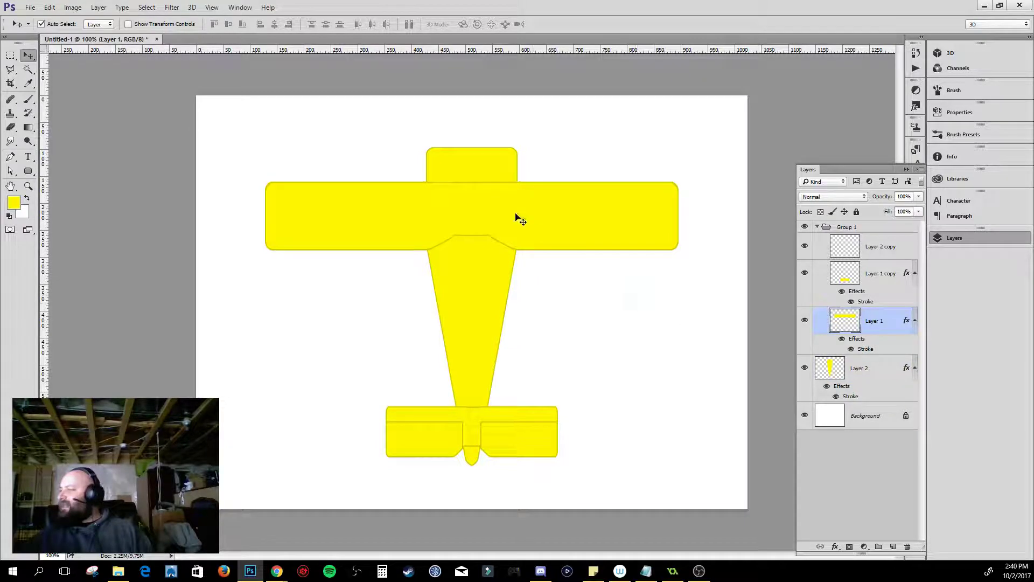
key(ctrl+t)
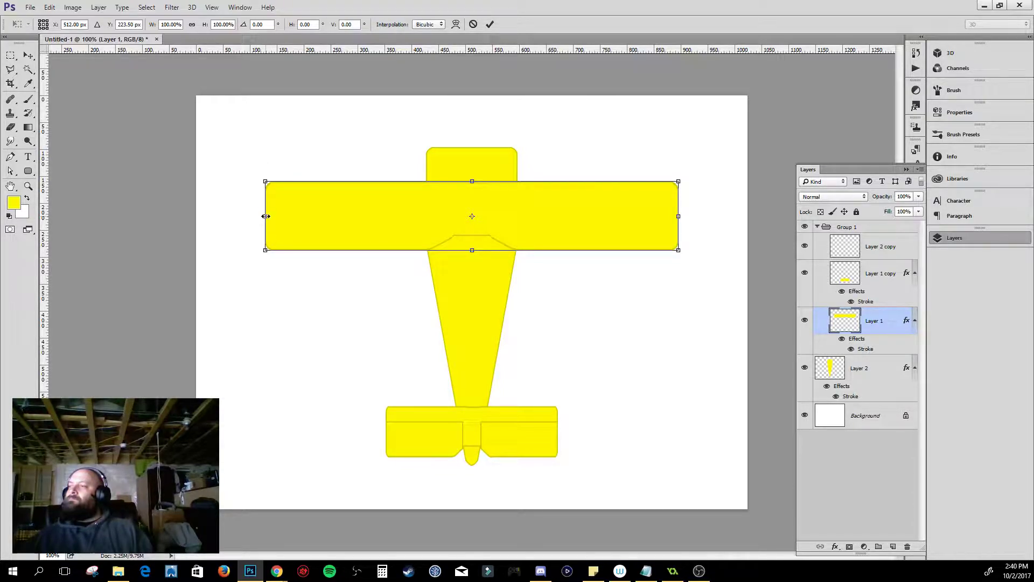
key(ctrl+apostrophe)
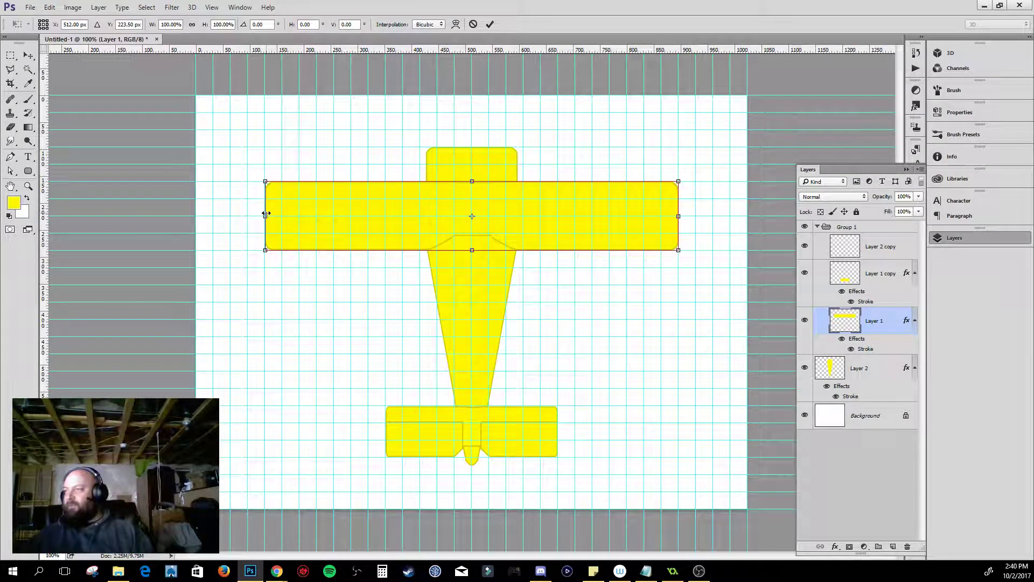
drag(265, 216, 248, 216)
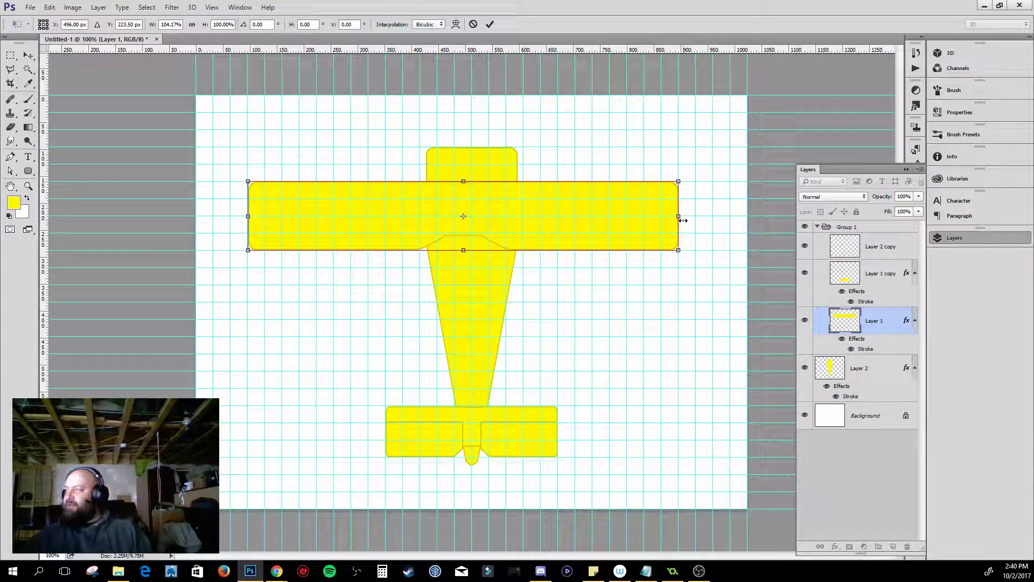
drag(678, 215, 696, 216)
drag(472, 250, 473, 269)
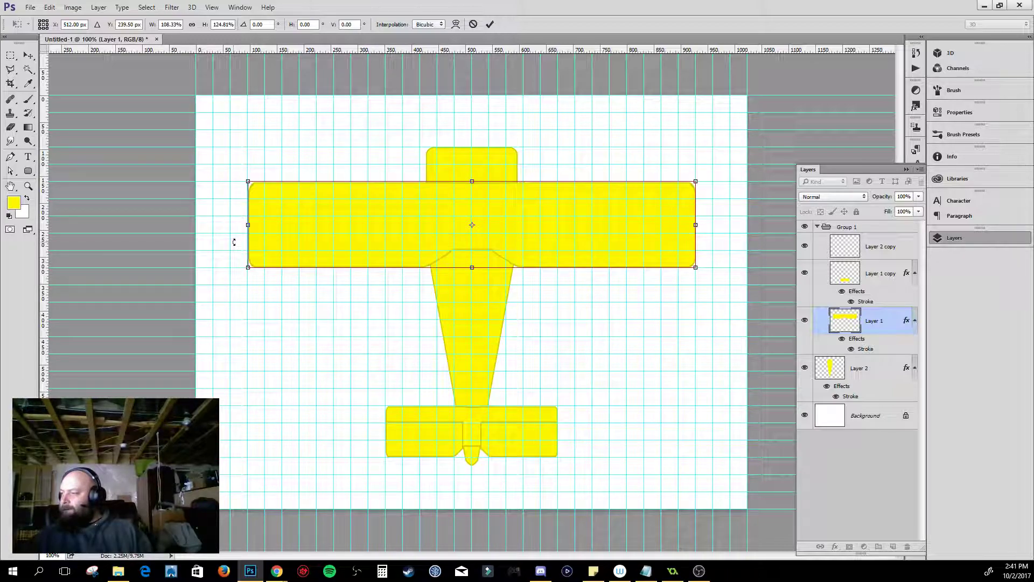
key(Return)
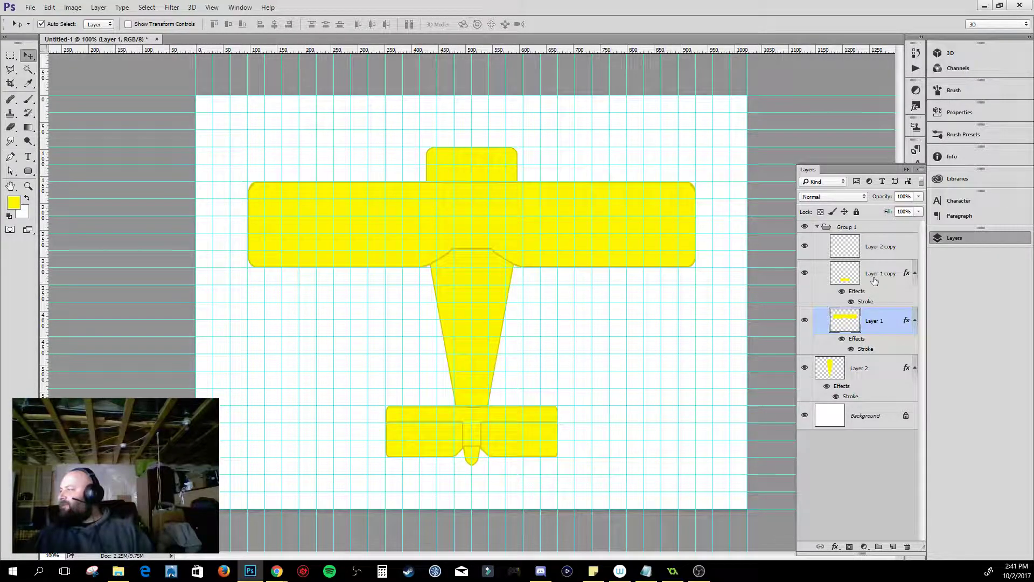
- Hide the grid and toggle Layer 2 copy's visibility to check the panel lines on the tail
click(804, 246)
click(805, 247)
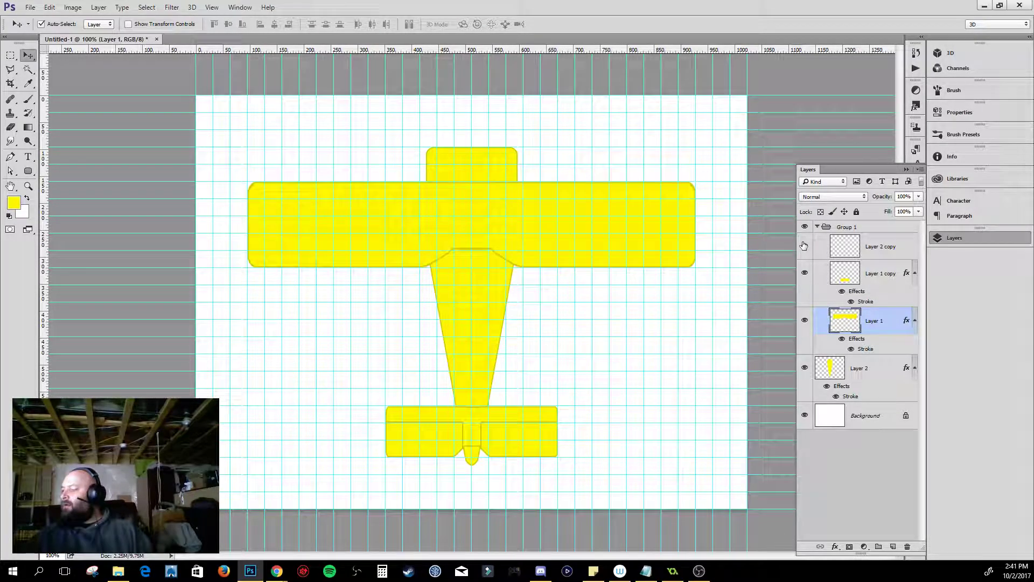
click(879, 251)
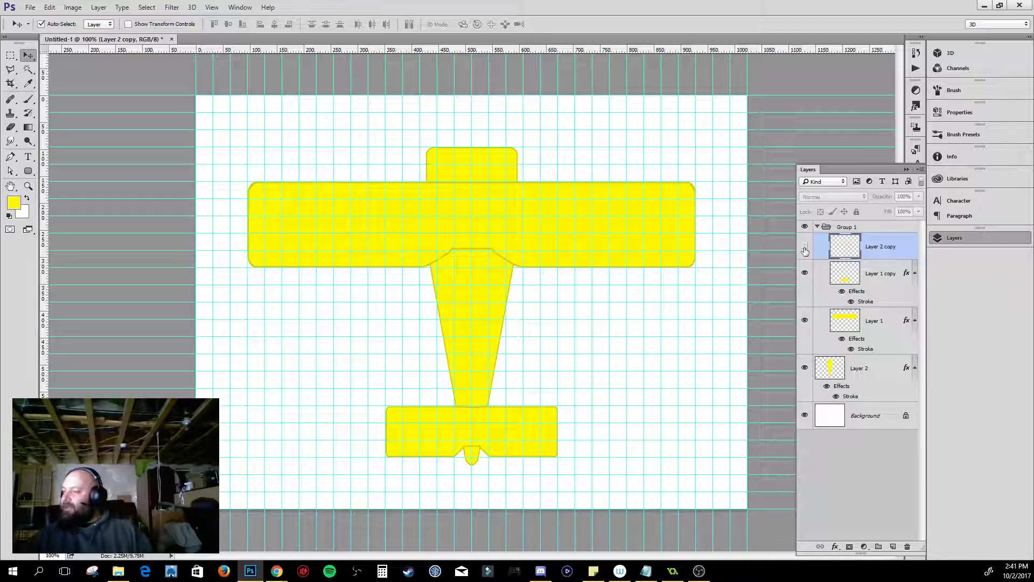
key(ctrl+apostrophe)
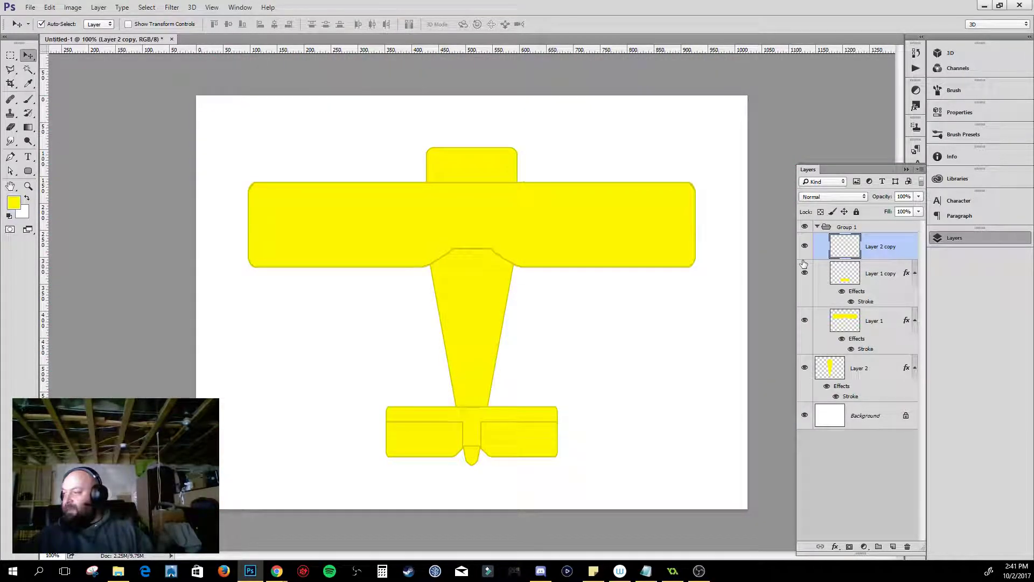
click(806, 246)
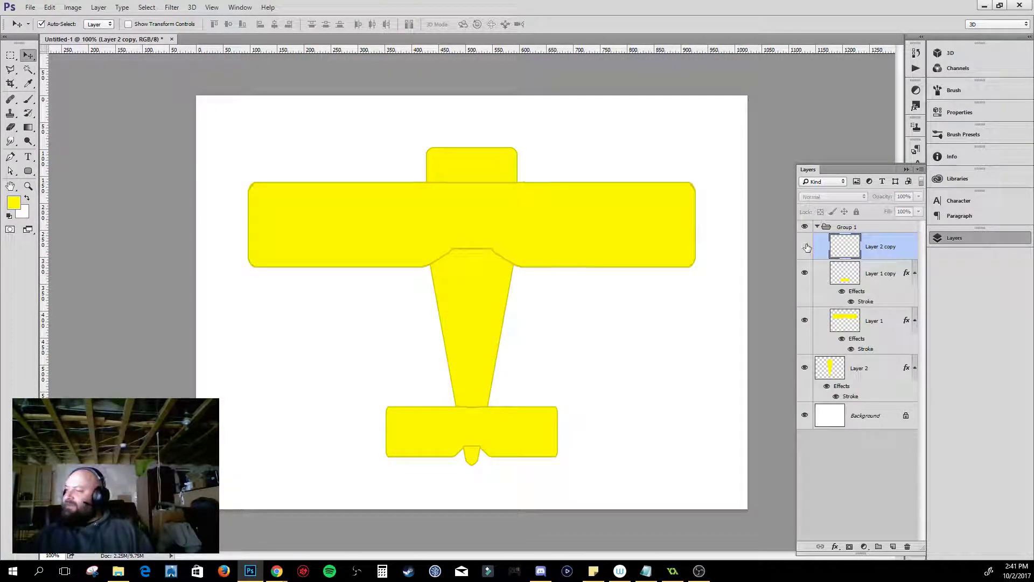
click(806, 246)
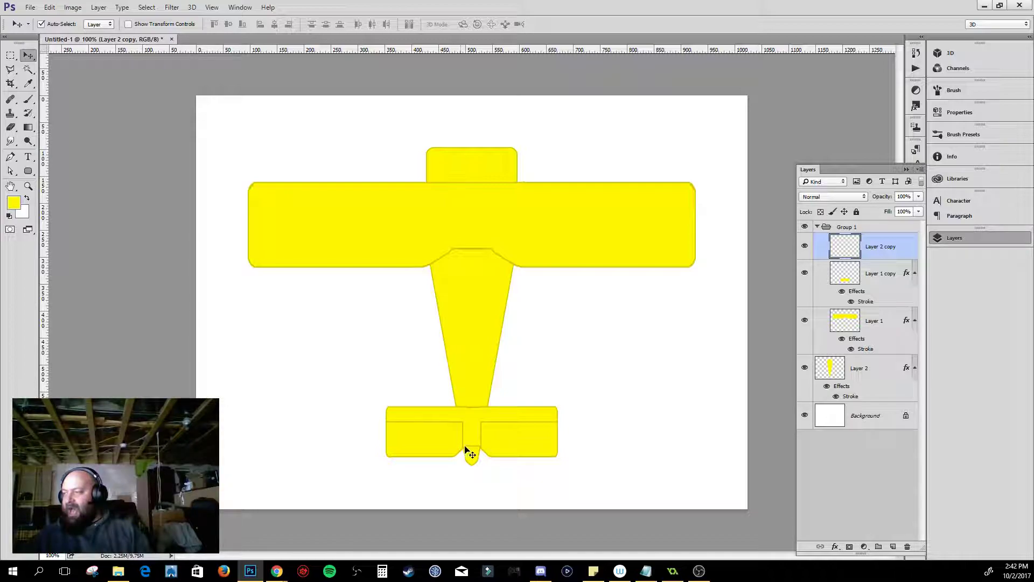
key(ctrl+t)
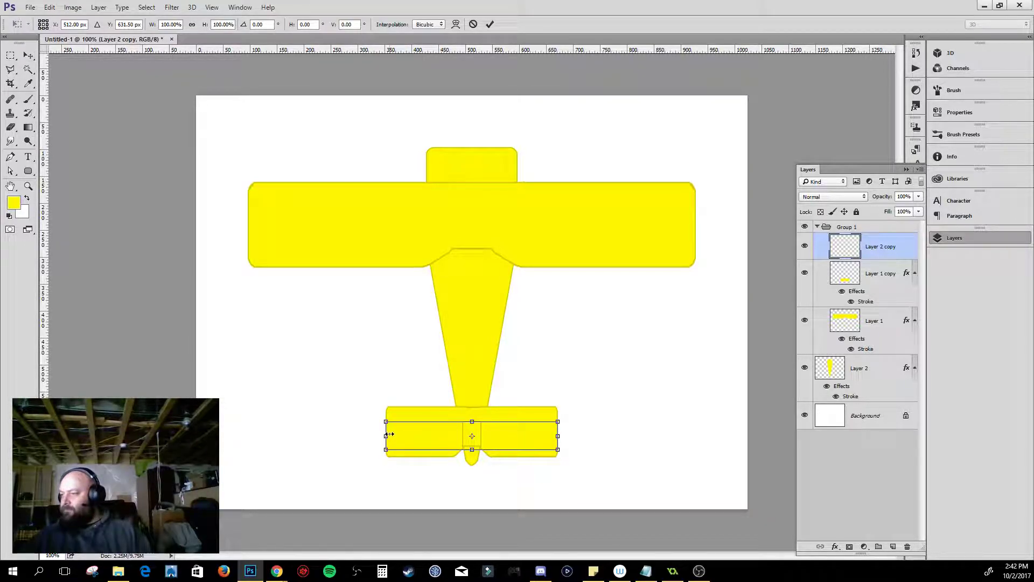
drag(382, 436, 359, 435)
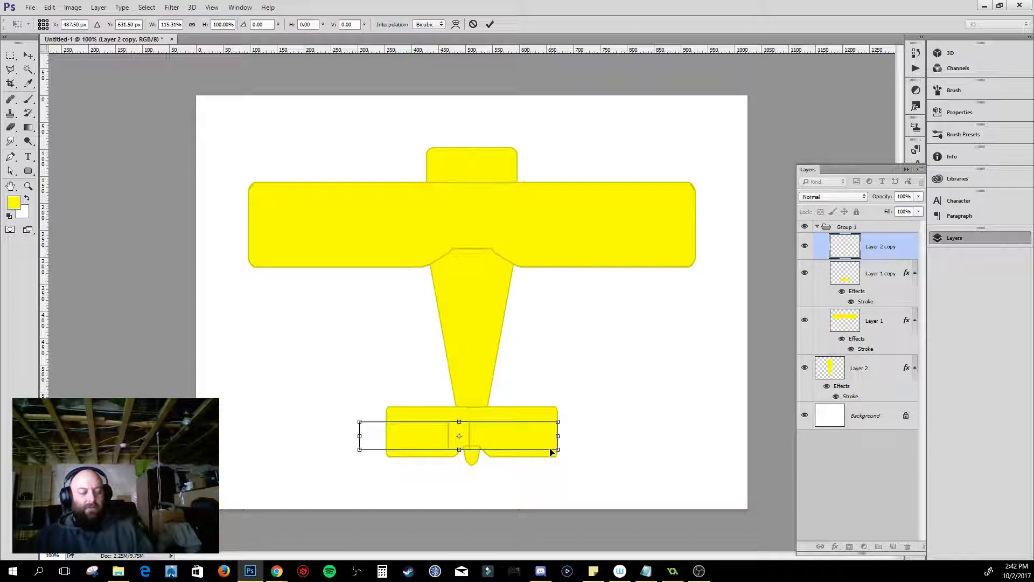
key(Return)
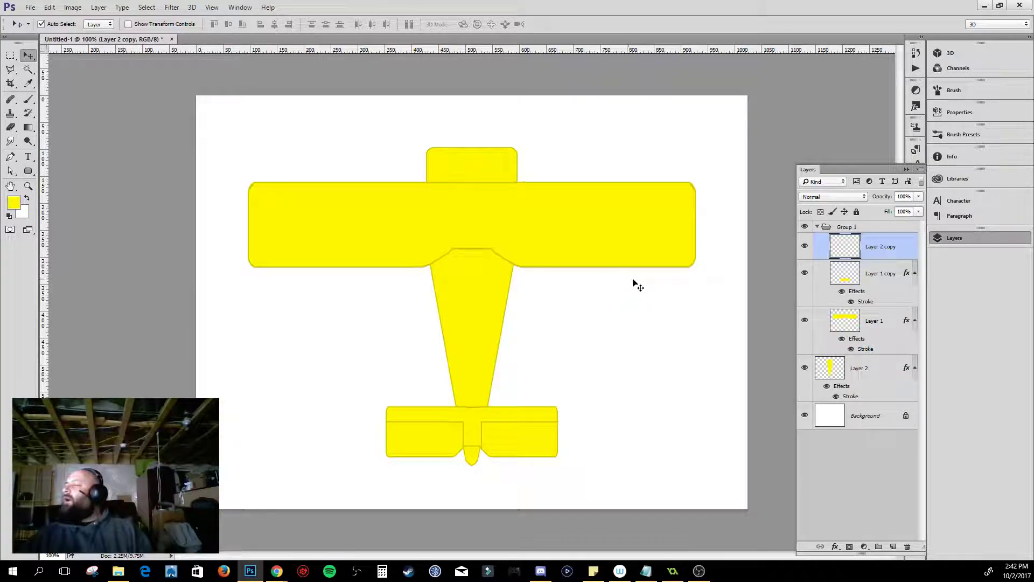
- Compare the tail with and without its panel lines, leaving Layer 2 copy hidden
click(805, 248)
click(805, 248)
click(805, 247)
click(805, 251)
click(804, 251)
click(805, 250)
click(805, 250)
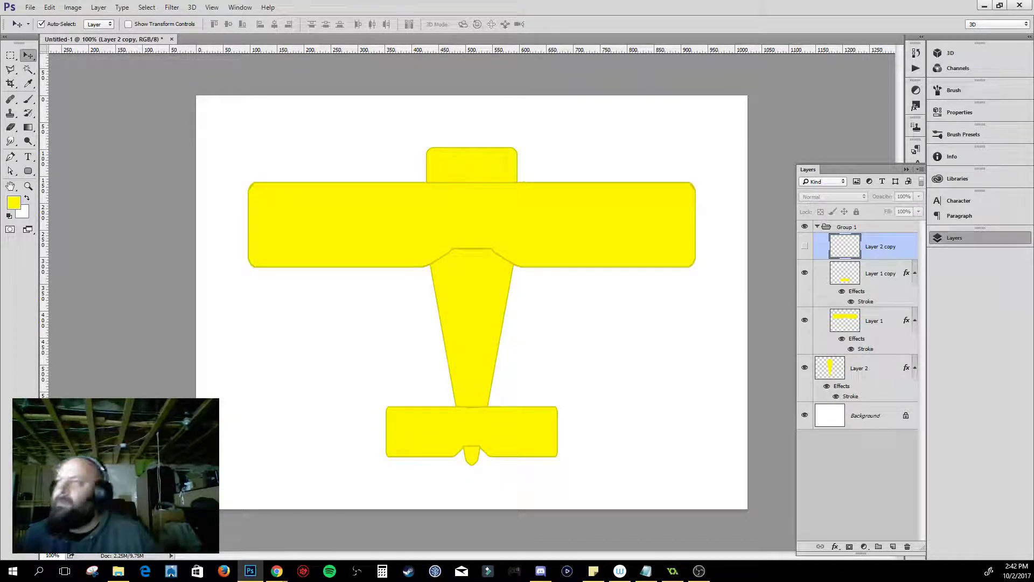
- Add a new layer above Layer 2 copy and fill a vertical strip about 18 × 144 px over the tail's centre with yellow
click(11, 57)
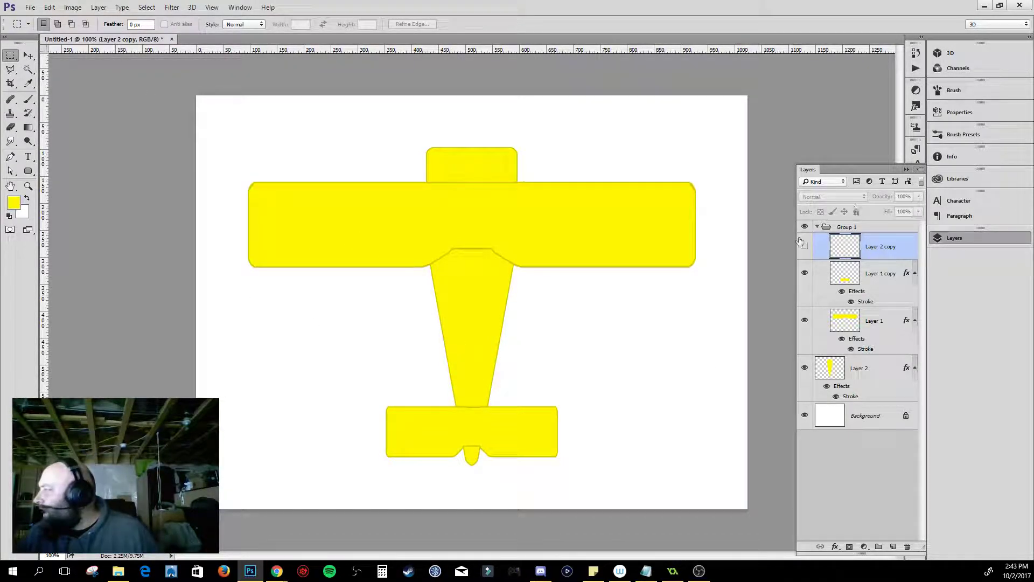
click(893, 547)
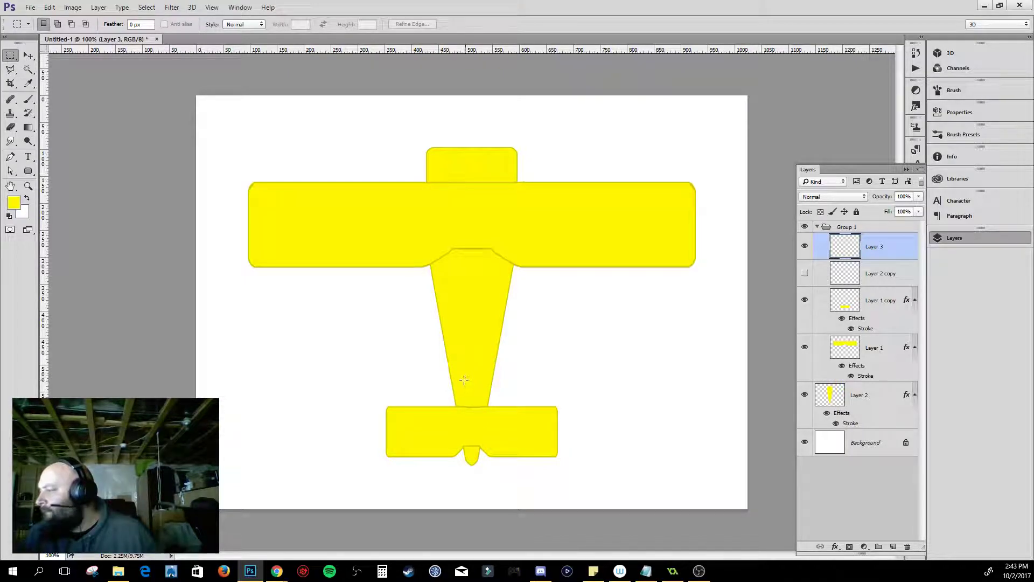
drag(463, 380, 476, 460)
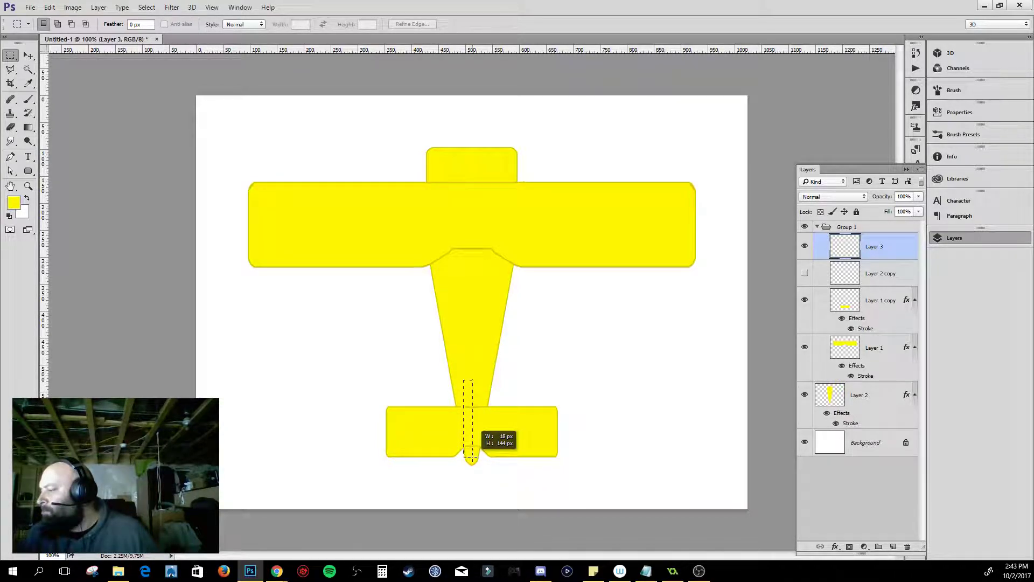
drag(473, 457, 473, 457)
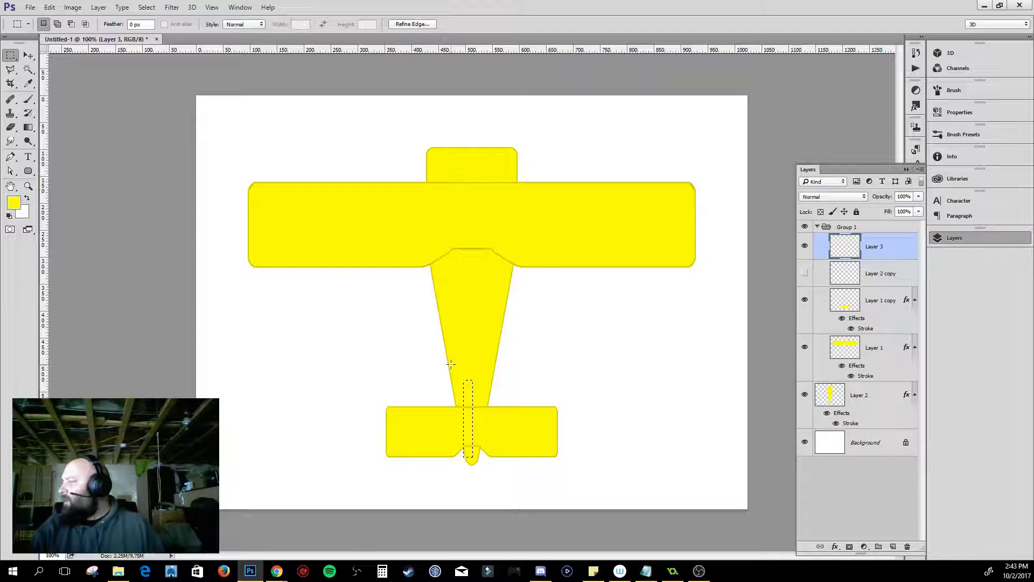
key(alt+BackSpace)
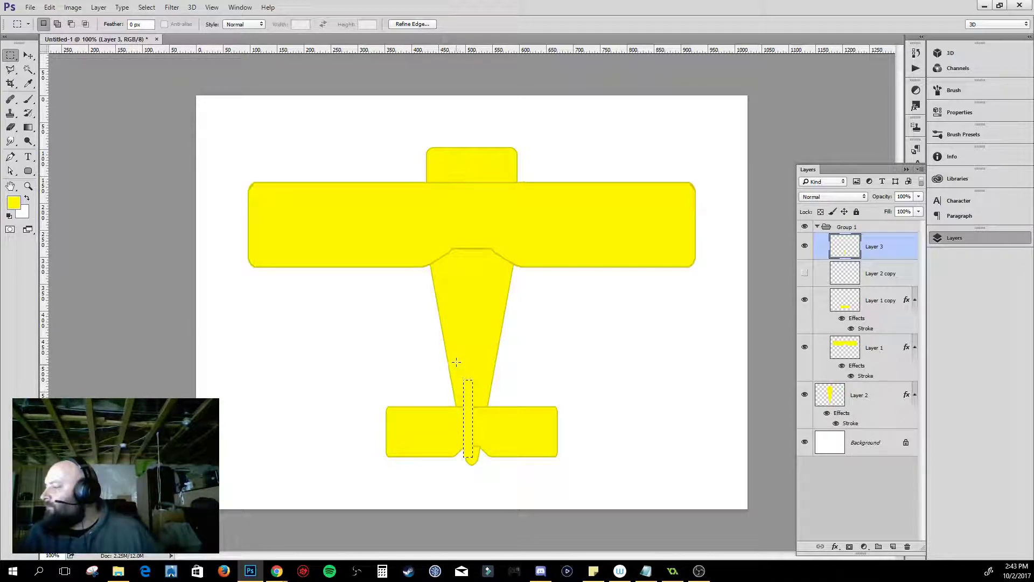
- Try to round the corners of the tail strip's selection using Smooth with a 10-pixel sample radius
key(z)
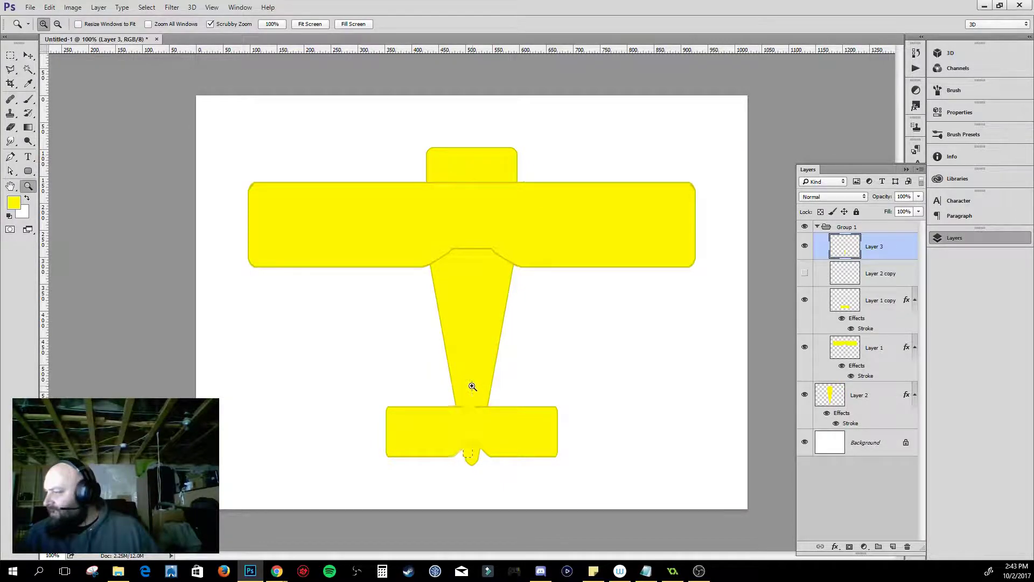
click(472, 386)
click(467, 404)
click(474, 388)
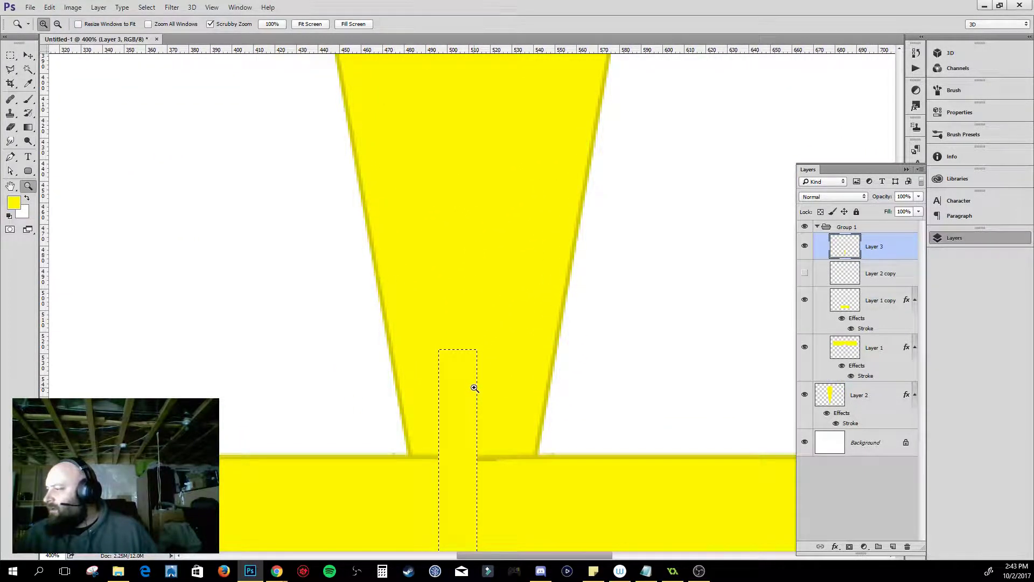
click(472, 381)
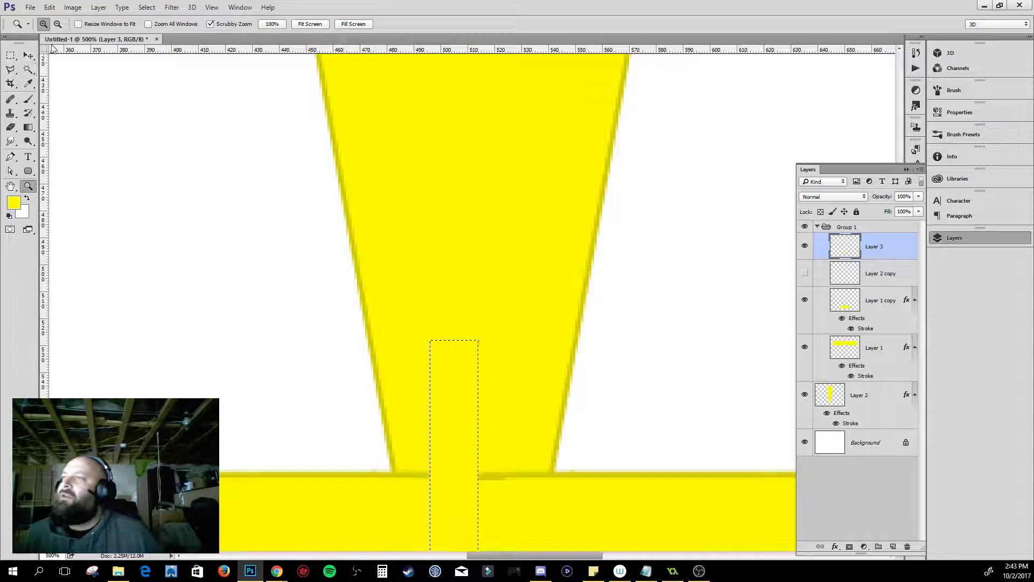
click(147, 8)
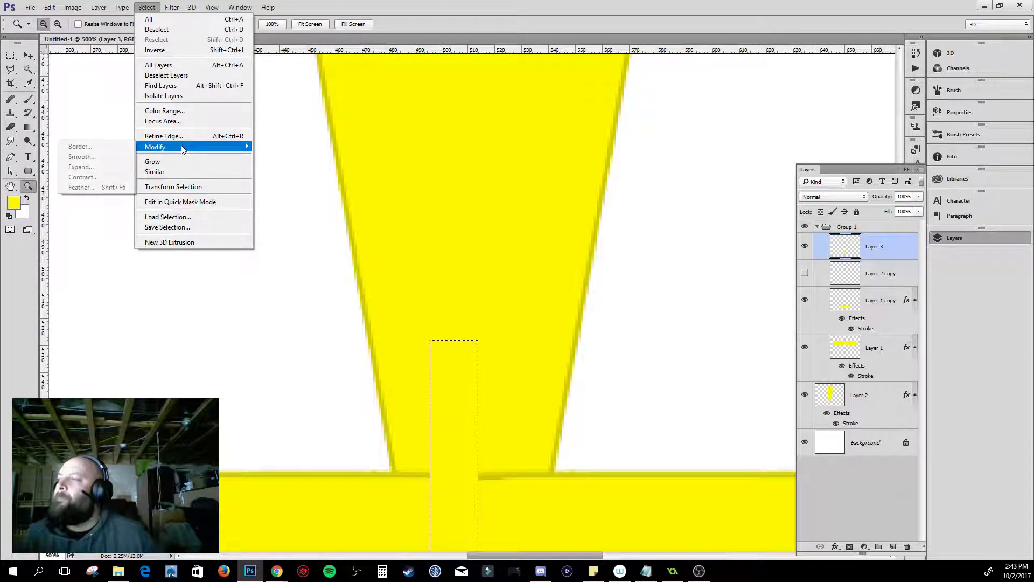
mouse_move(183, 154)
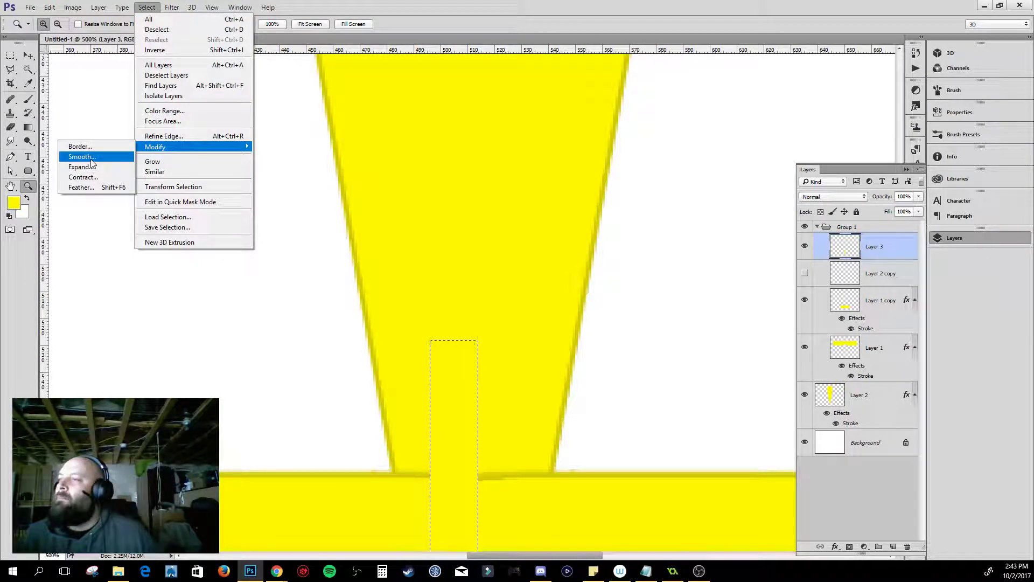
click(81, 157)
click(516, 317)
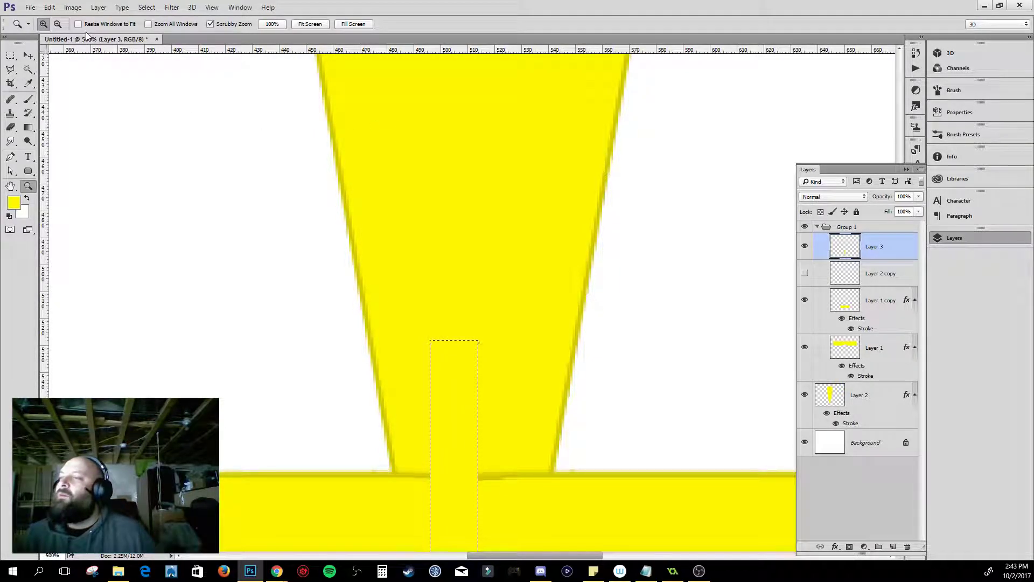
- Try smoothing the strip's selection with a 20-pixel sample radius, and reload the selection from Layer 3
click(147, 8)
mouse_move(175, 154)
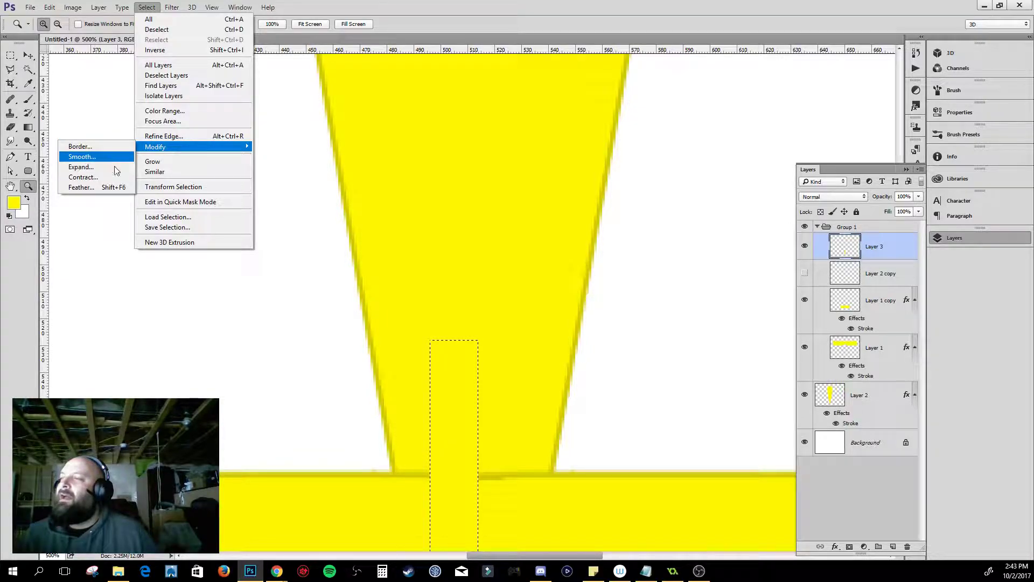
click(97, 156)
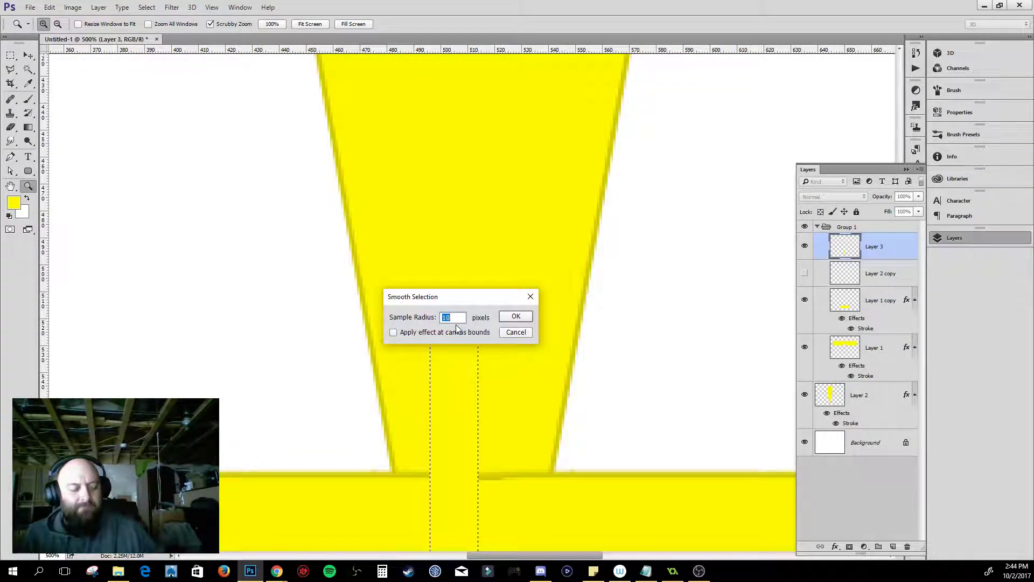
text(0)
click(513, 317)
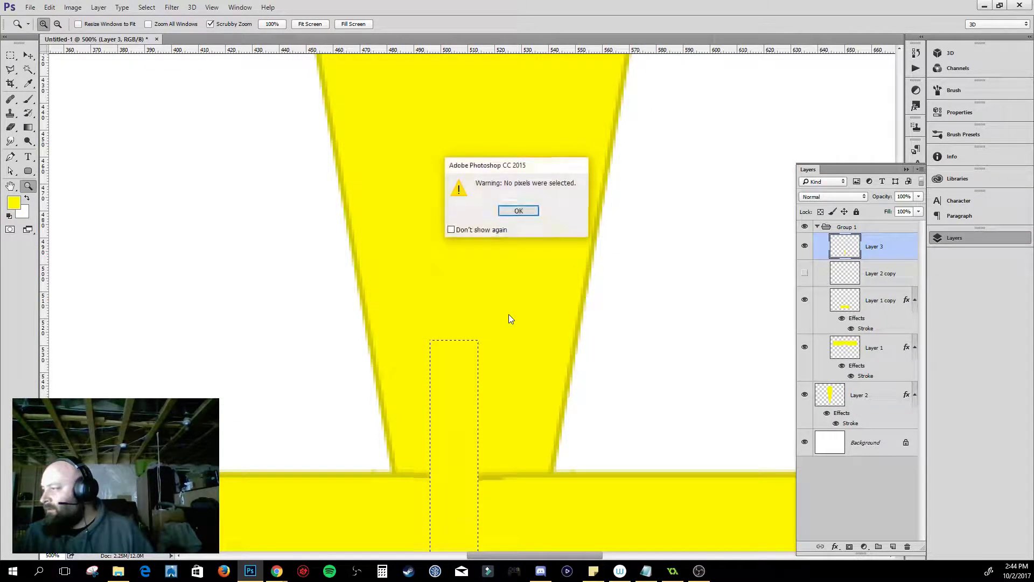
click(520, 211)
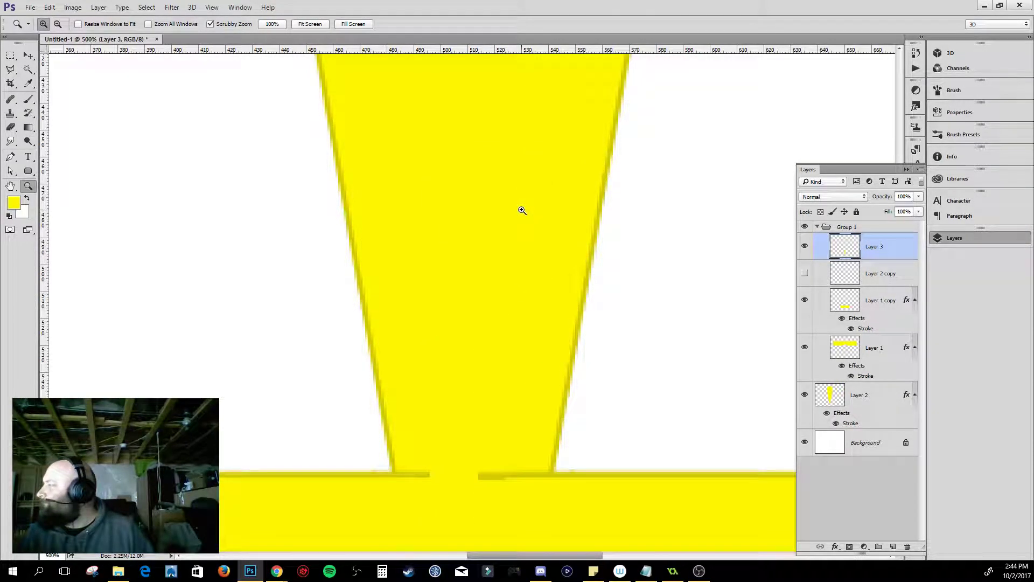
click(804, 247)
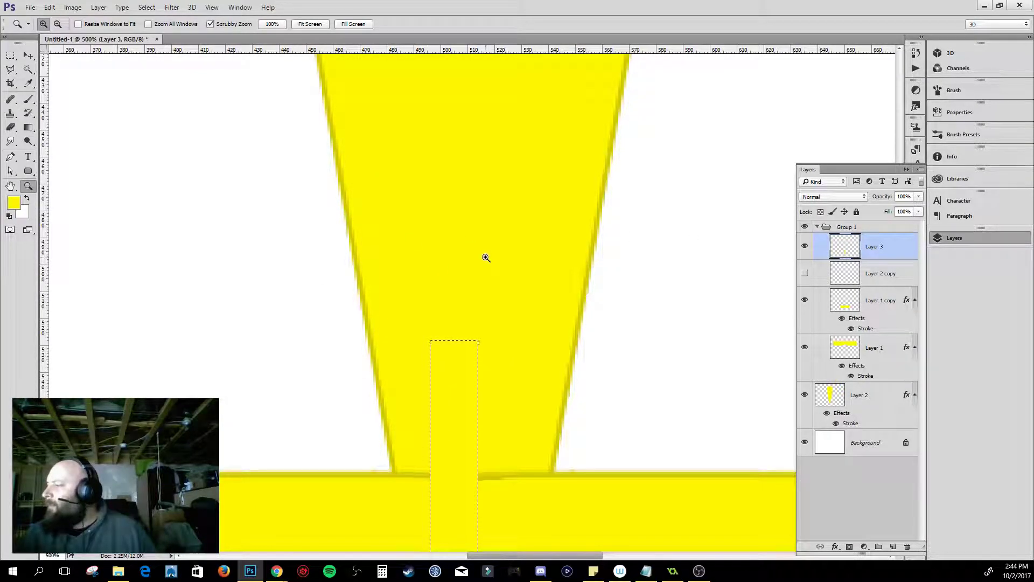
- Retry the 20-pixel Smooth on the reloaded strip selection, keeping Layer 3 as the active layer
click(147, 7)
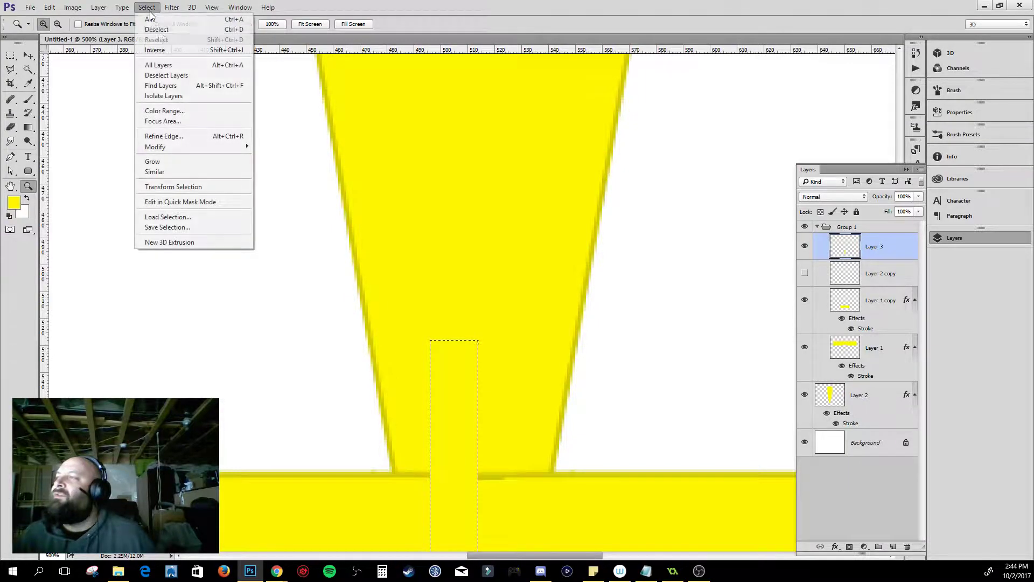
mouse_move(161, 147)
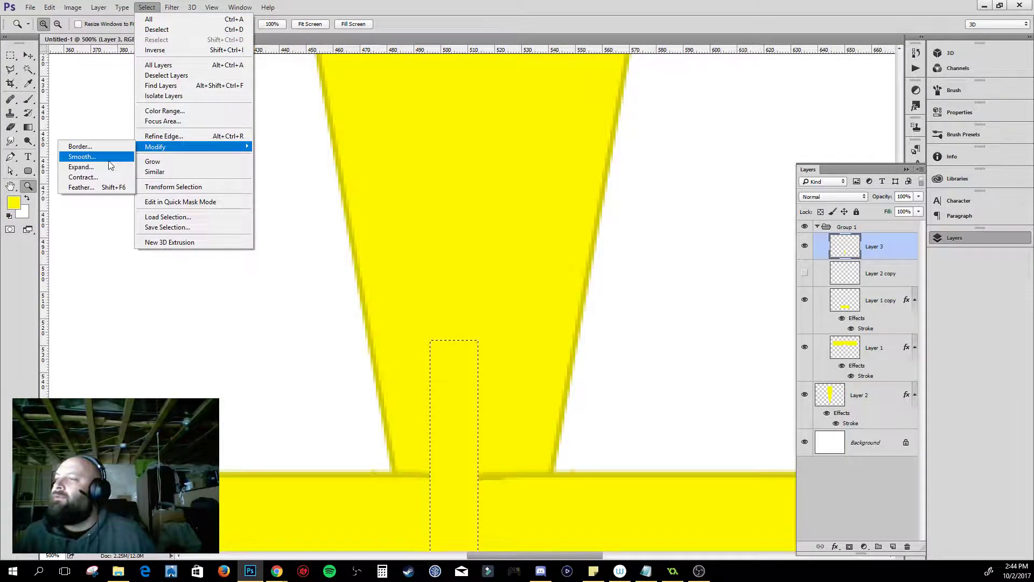
click(81, 156)
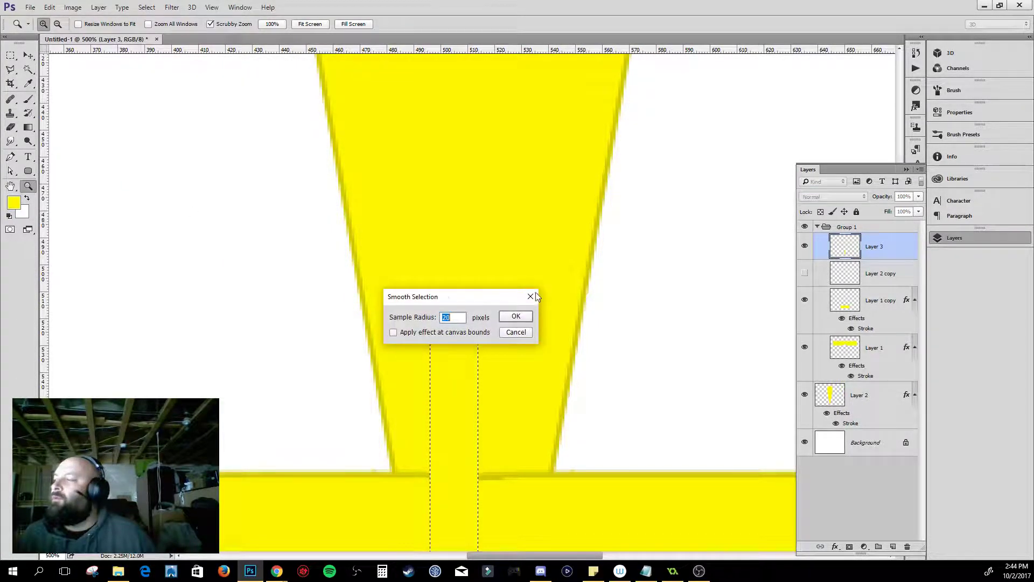
click(519, 318)
click(519, 210)
click(147, 7)
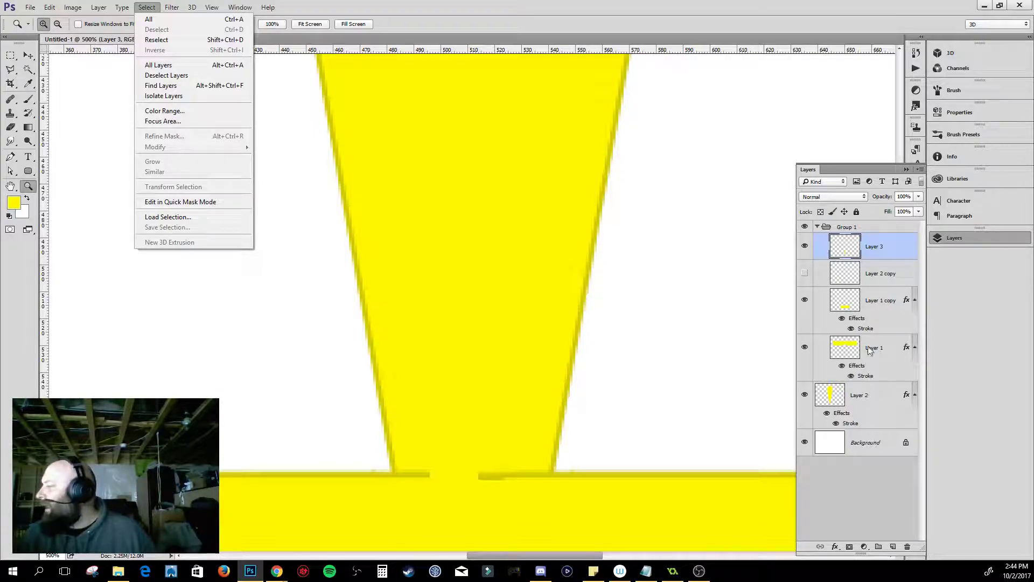
click(873, 304)
click(875, 244)
click(147, 7)
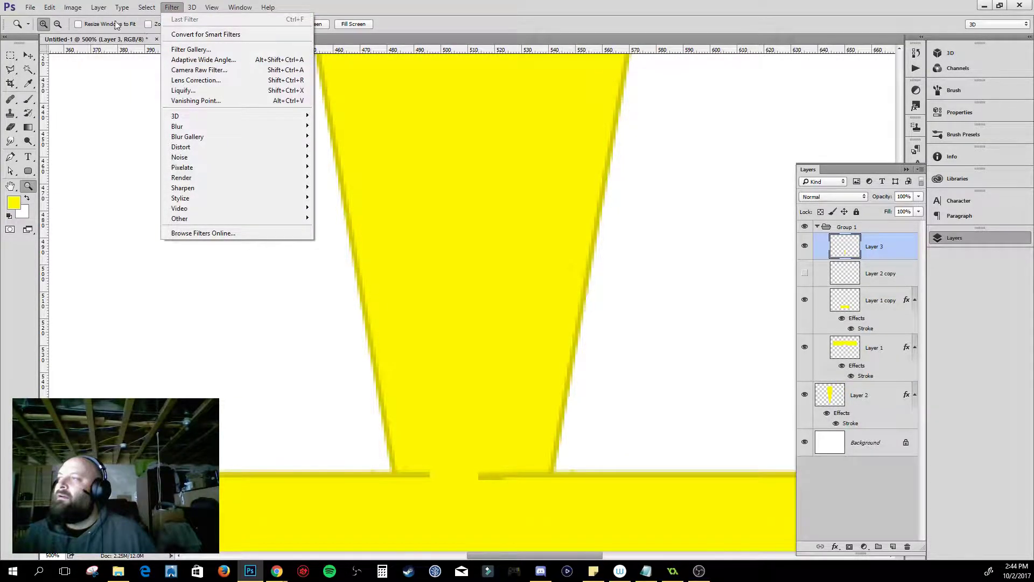
mouse_move(171, 7)
click(500, 11)
- Load Layer 3's strip as a selection and smooth it with a 4-pixel sample radius
ctrl+click(831, 240)
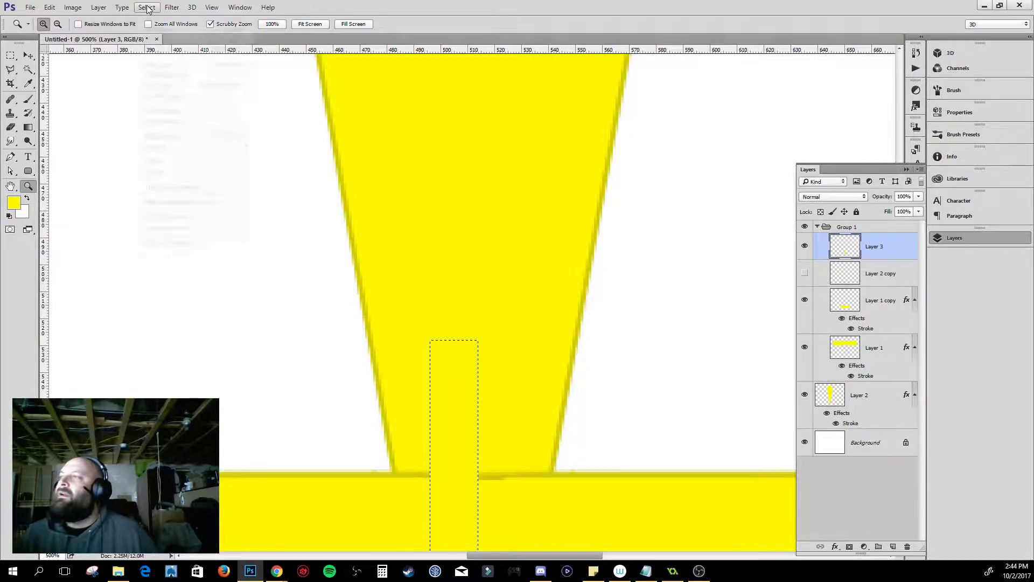
click(147, 7)
mouse_move(174, 147)
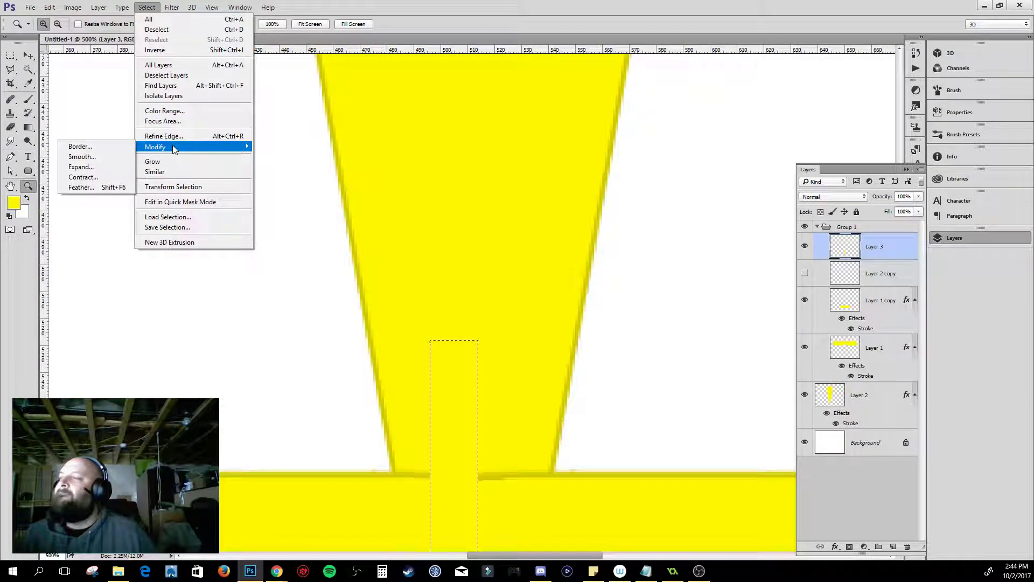
click(101, 159)
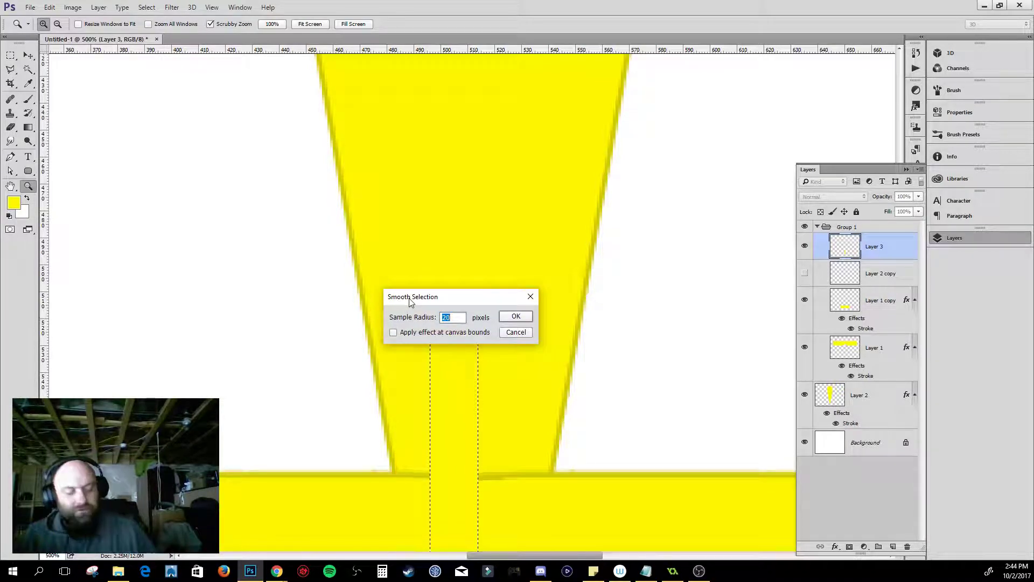
text(4)
click(518, 318)
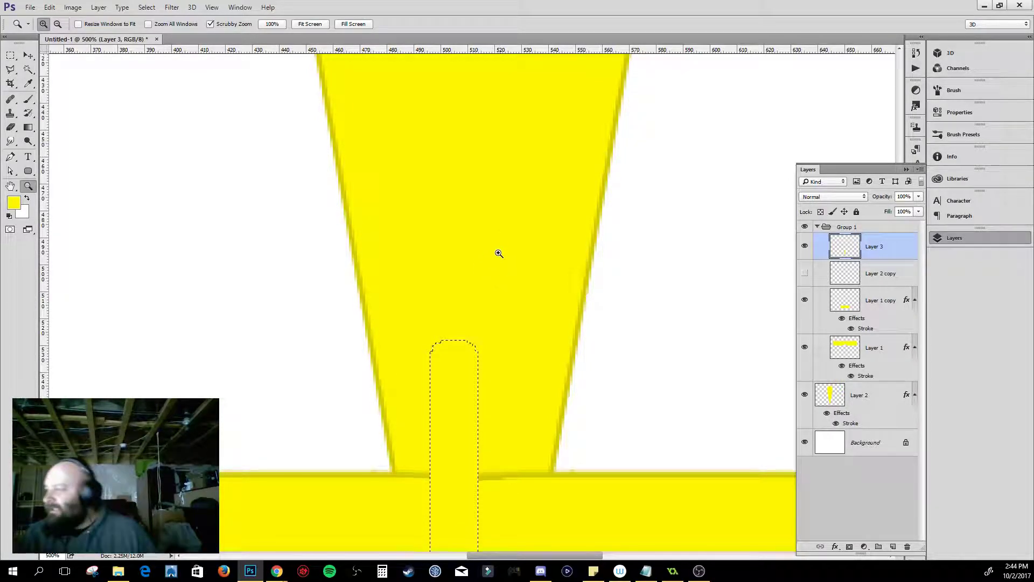
- Hide the fuselage on Layer 2 and erase the strip's square upper corners outside the rounded selection on Layer 3
scroll(433, 291, down, 5)
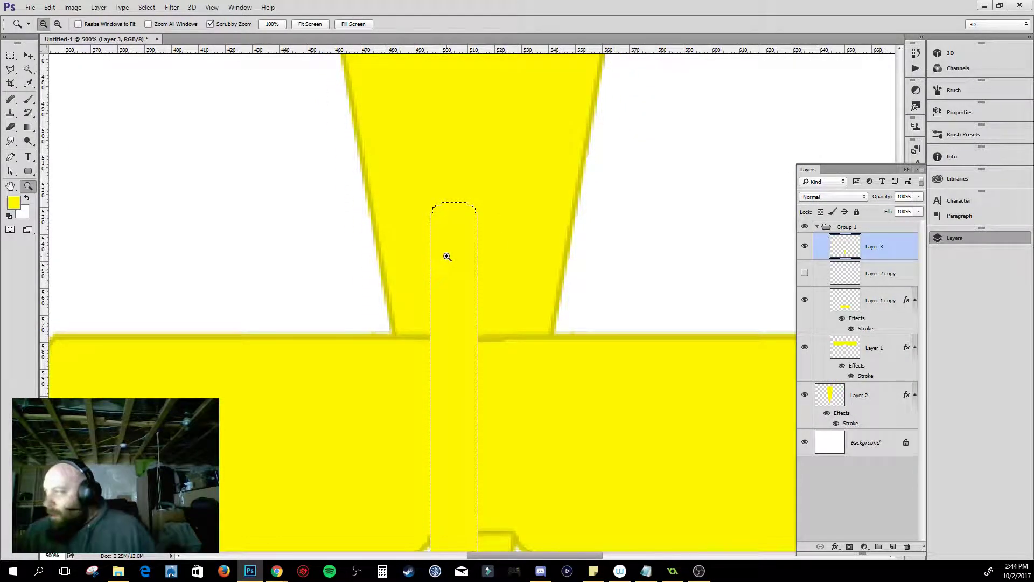
scroll(429, 282, up, 2)
scroll(425, 258, up, 1)
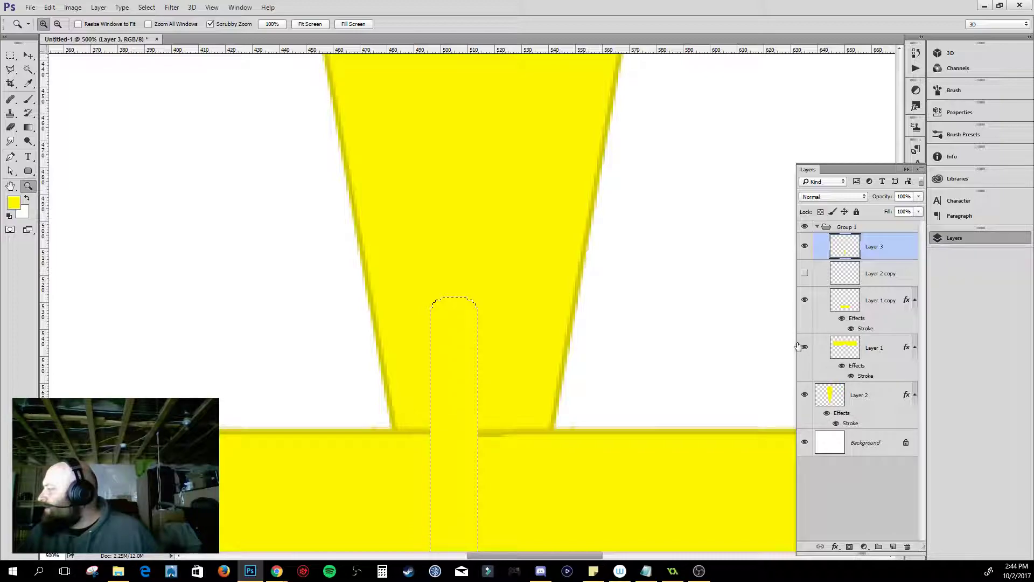
click(806, 396)
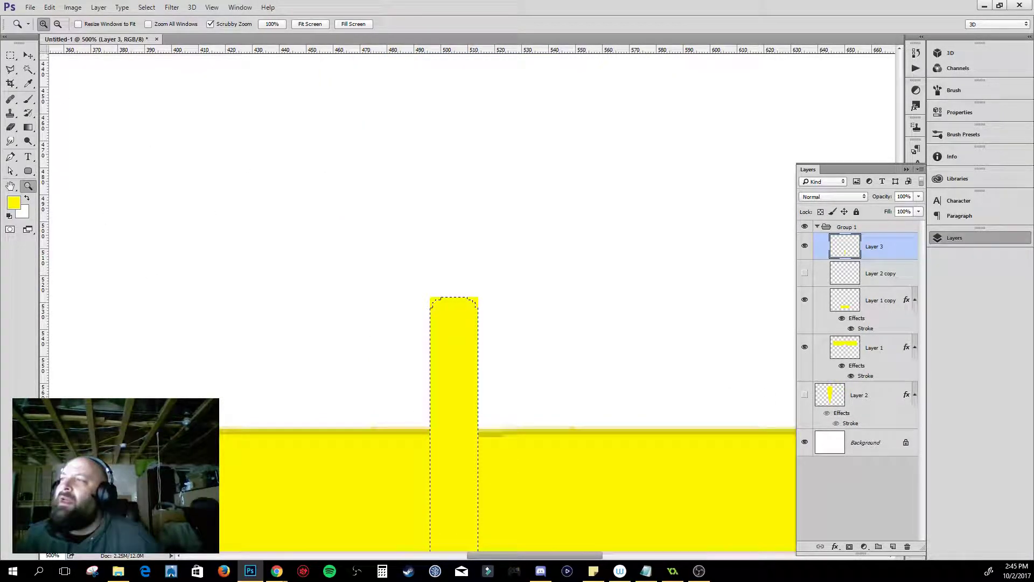
click(10, 127)
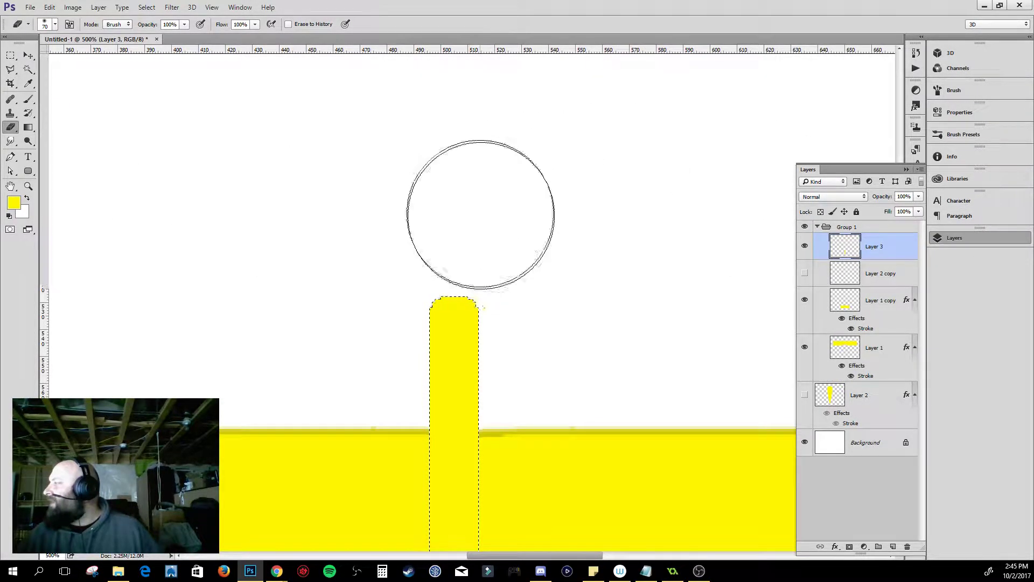
- Try to subtract a slanted wedge along the strip's left side from the selection with the Polygonal Lasso, and undo it
scroll(485, 216, down, 5)
scroll(593, 221, down, 2)
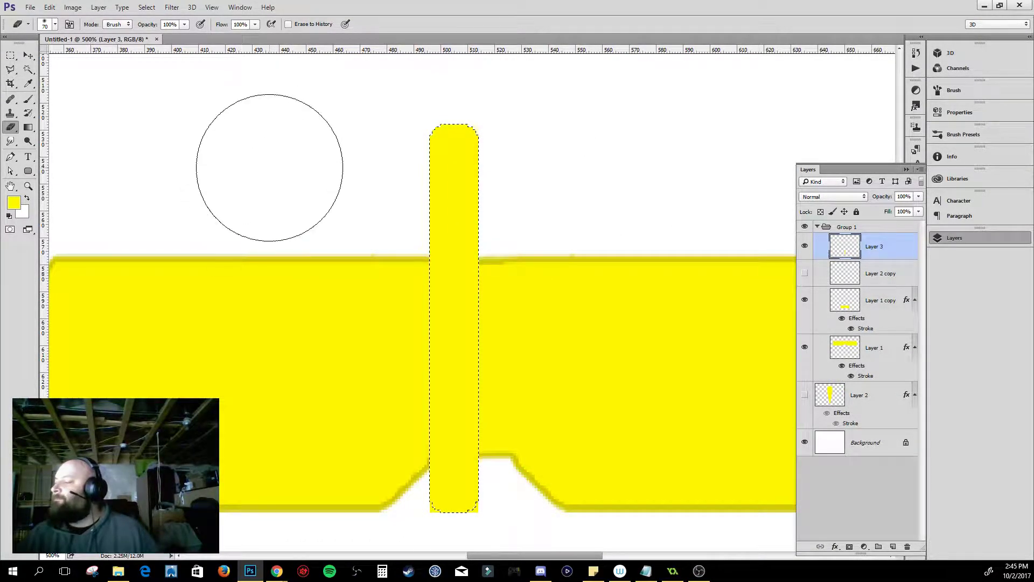
click(11, 55)
click(11, 68)
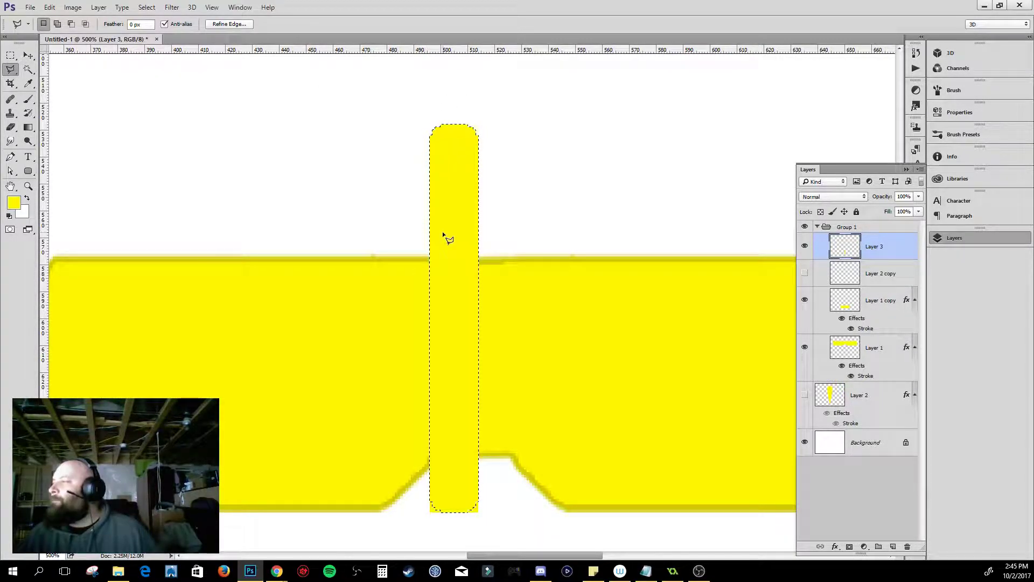
alt+click(428, 160)
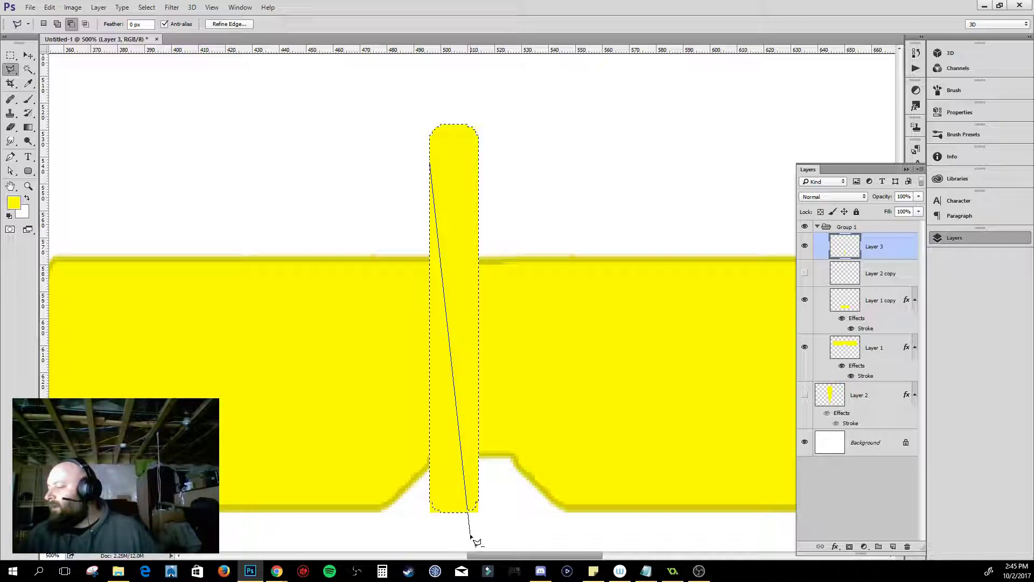
click(405, 523)
click(400, 151)
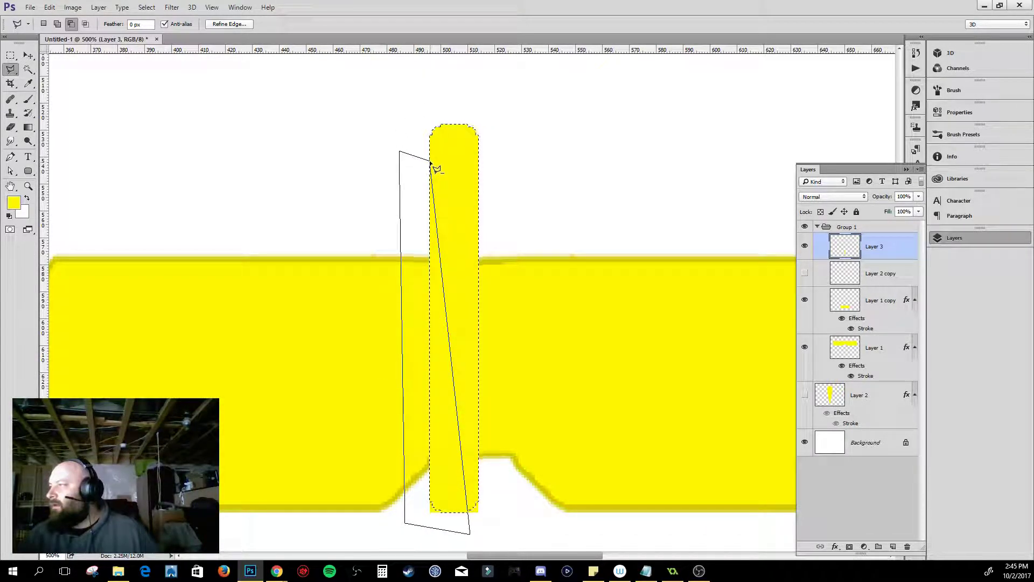
double_click(436, 366)
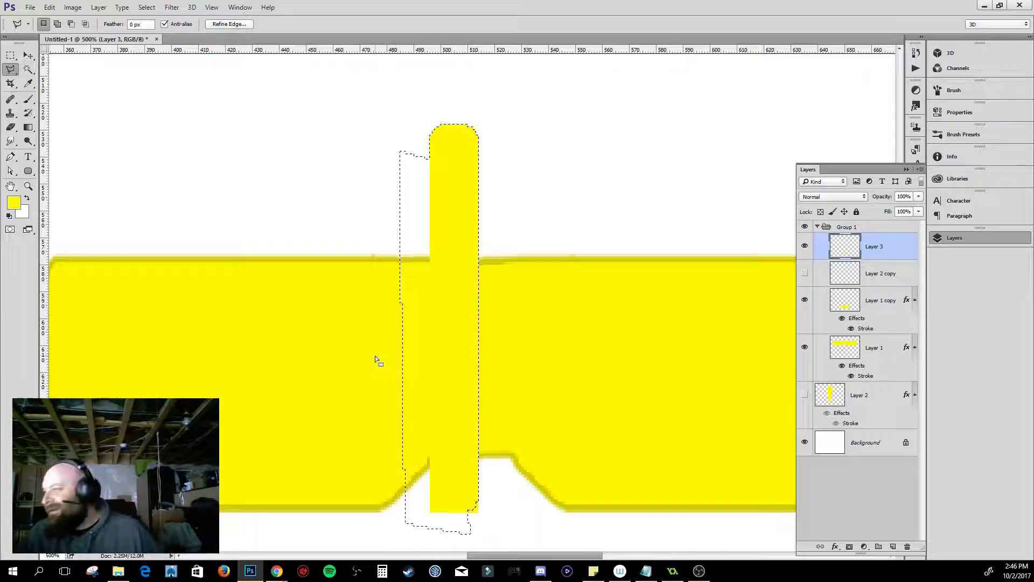
key(ctrl+z)
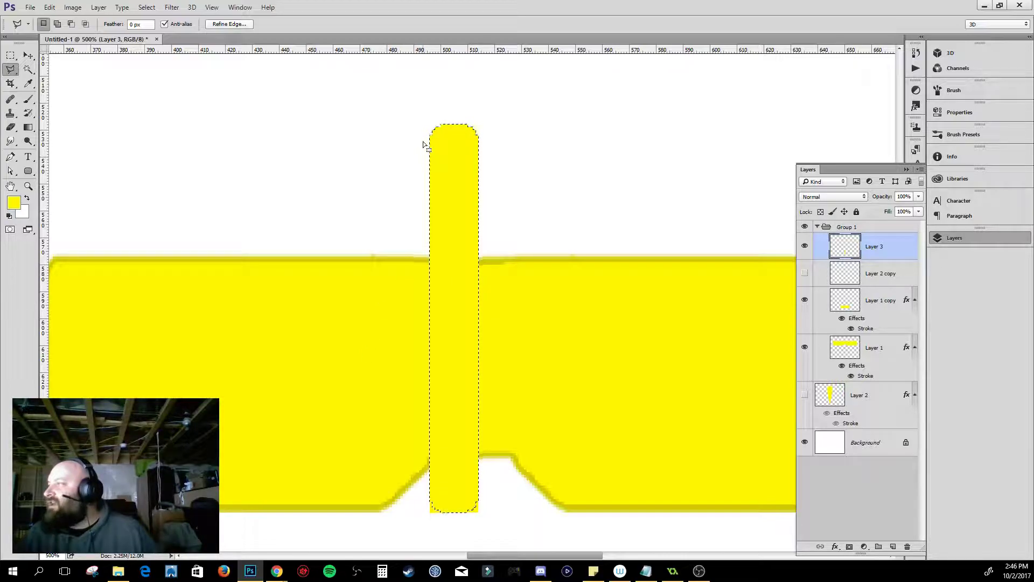
- Retry subtracting a five-point slanted wedge from the left side of the strip's selection with the Polygonal Lasso, and undo the selection change
key(alt)
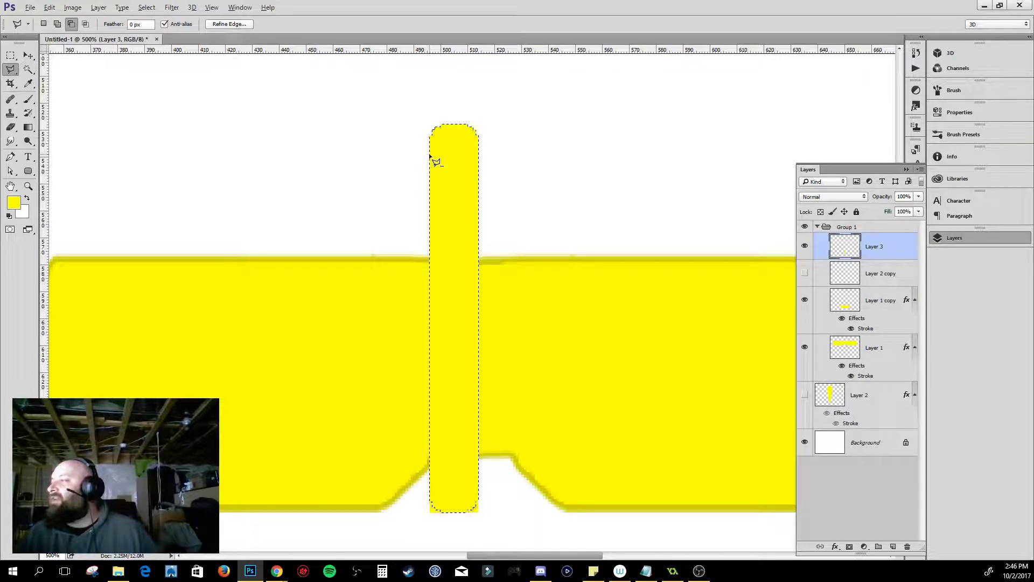
click(430, 160)
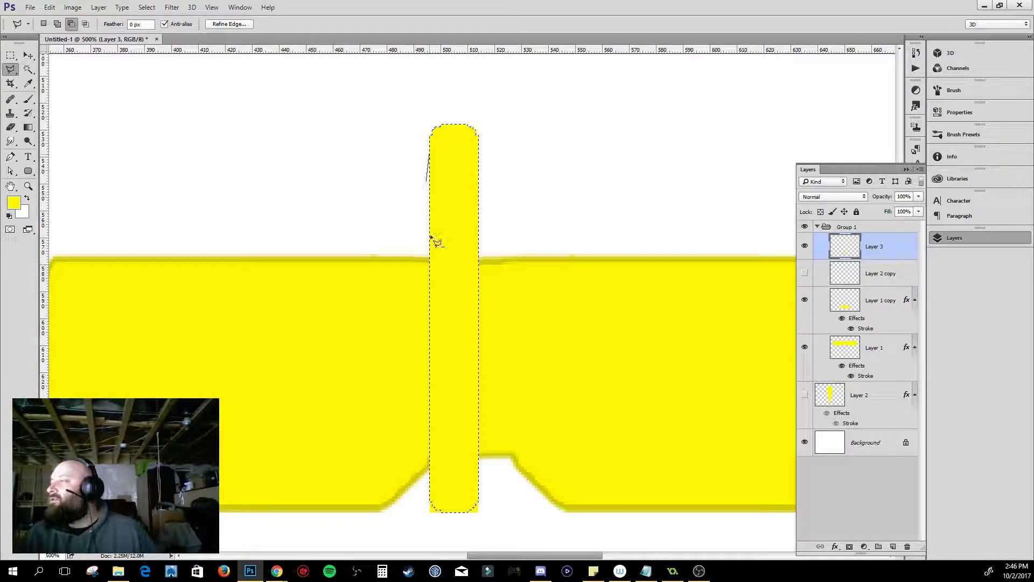
click(466, 523)
click(370, 460)
click(342, 226)
click(382, 125)
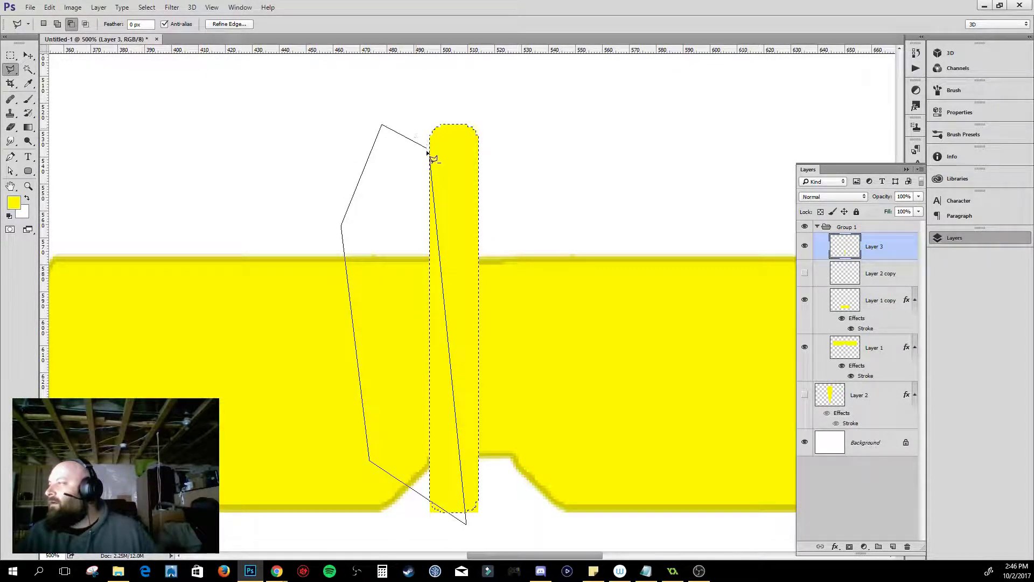
click(430, 160)
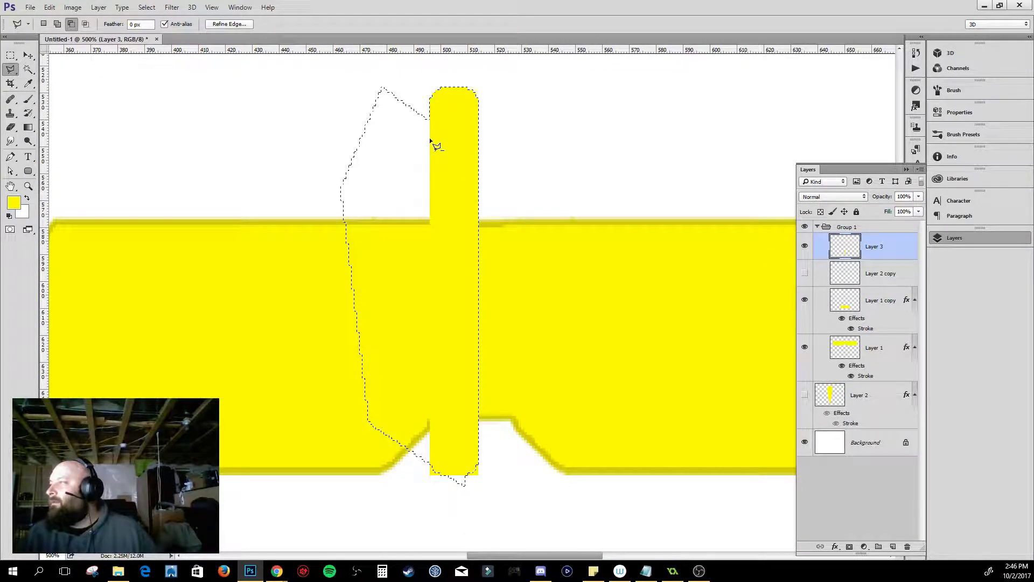
click(434, 125)
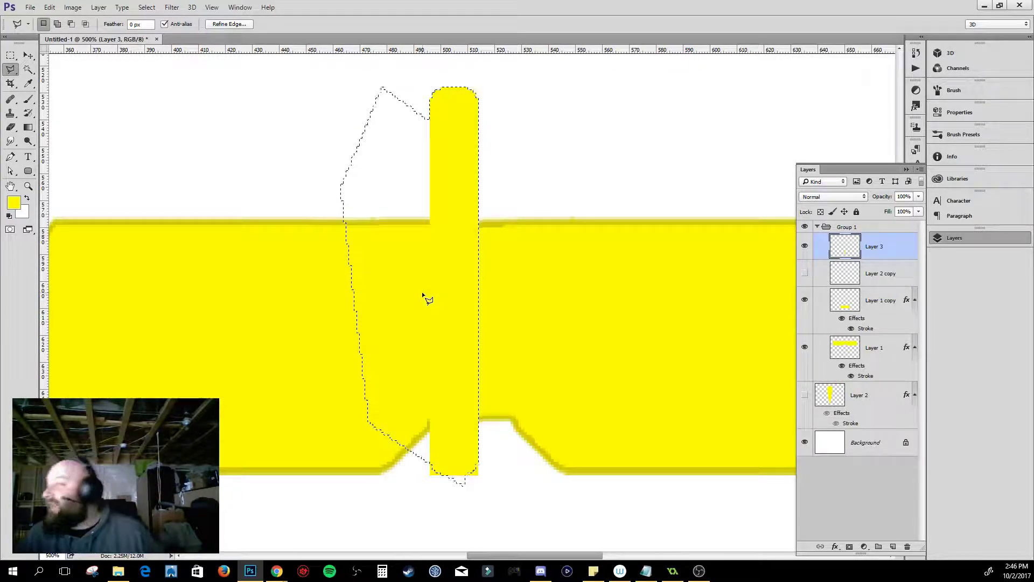
key(ctrl+z)
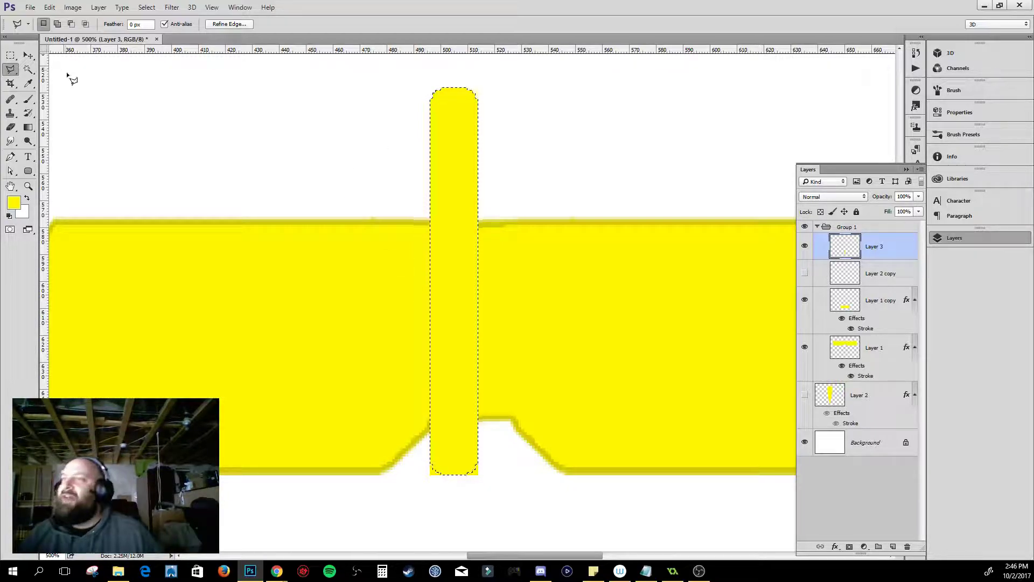
- Subtract a wedge from the strip's selection, slanting from its upper left edge to just below its lower right corner
alt+click(430, 123)
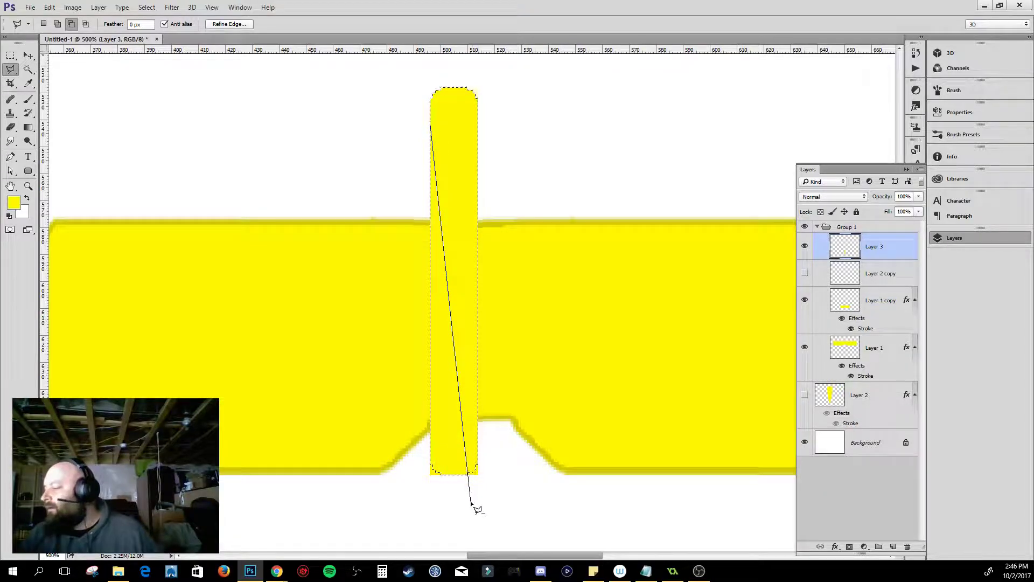
- Subtract the slanted left part of the narrow vertical bar from its selection with the Polygonal Lasso, leaving a downward taper
click(387, 489)
click(318, 273)
click(365, 96)
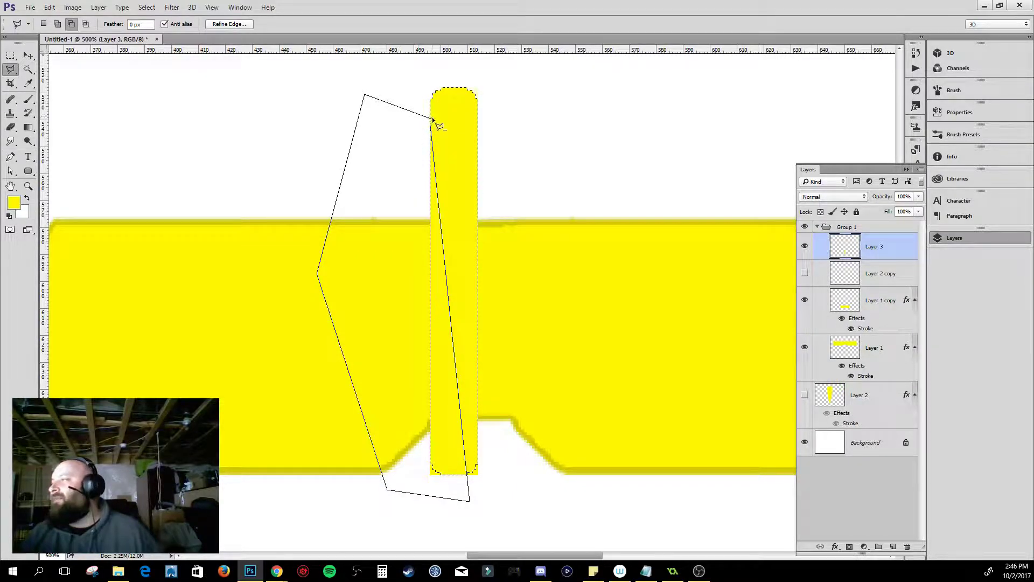
click(430, 121)
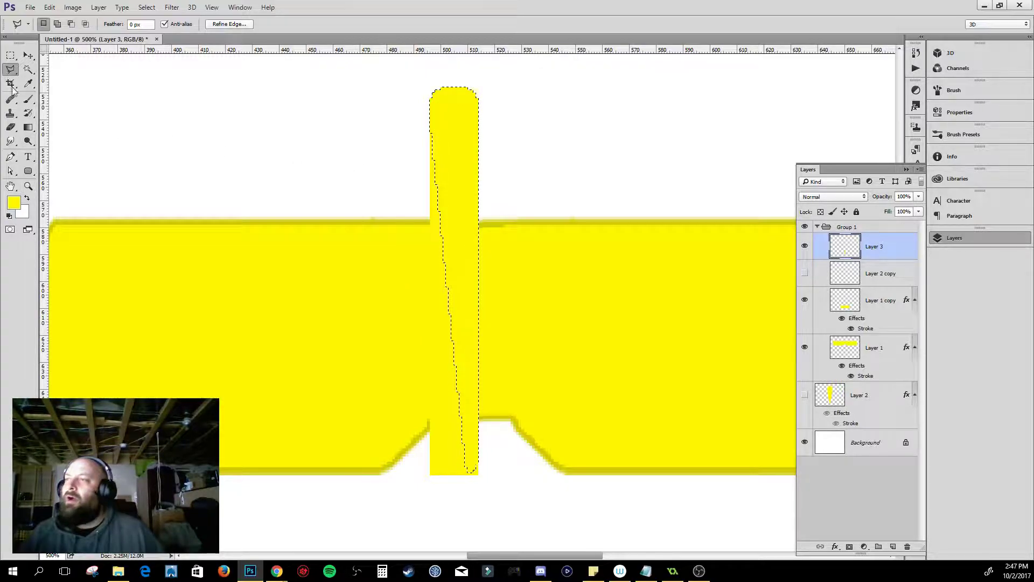
- Erase the bar's excess left of the slanted edge using a hard round 70 px eraser at 100% hardness, then deselect
click(10, 128)
mouse_move(388, 125)
mouse_down()
mouse_move(385, 190)
mouse_move(381, 162)
mouse_up()
drag(394, 372, 378, 434)
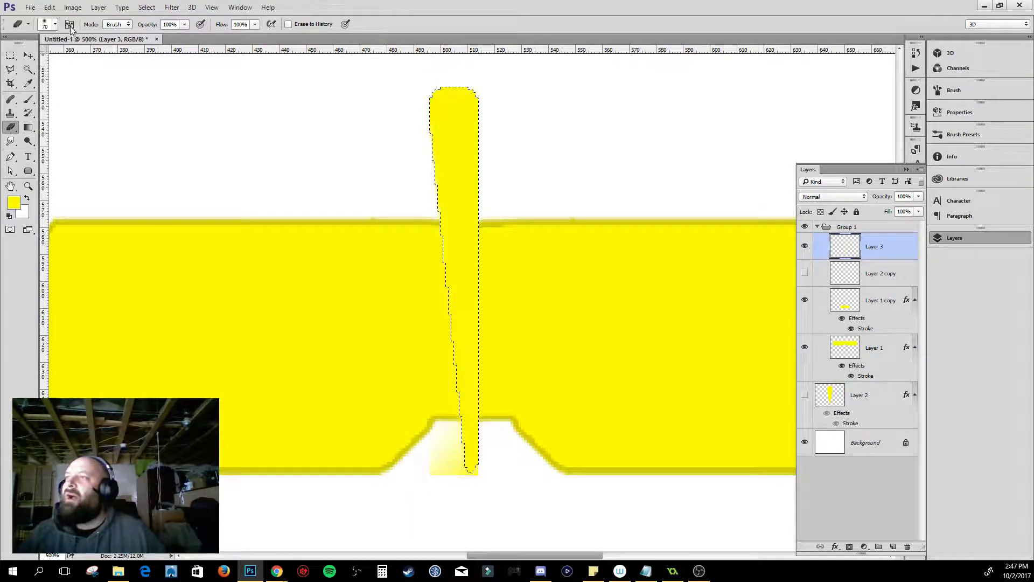
click(55, 24)
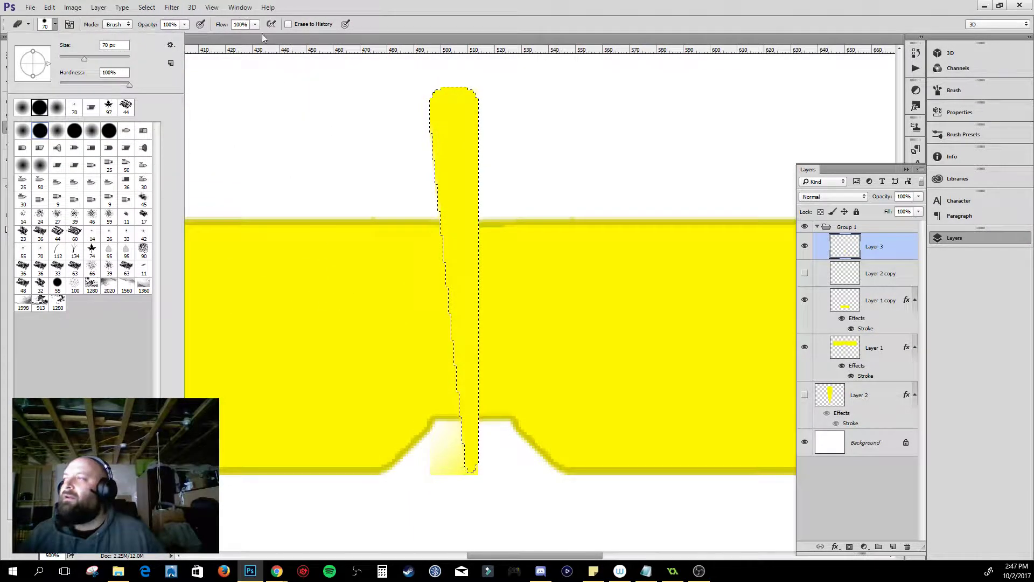
click(473, 25)
click(375, 450)
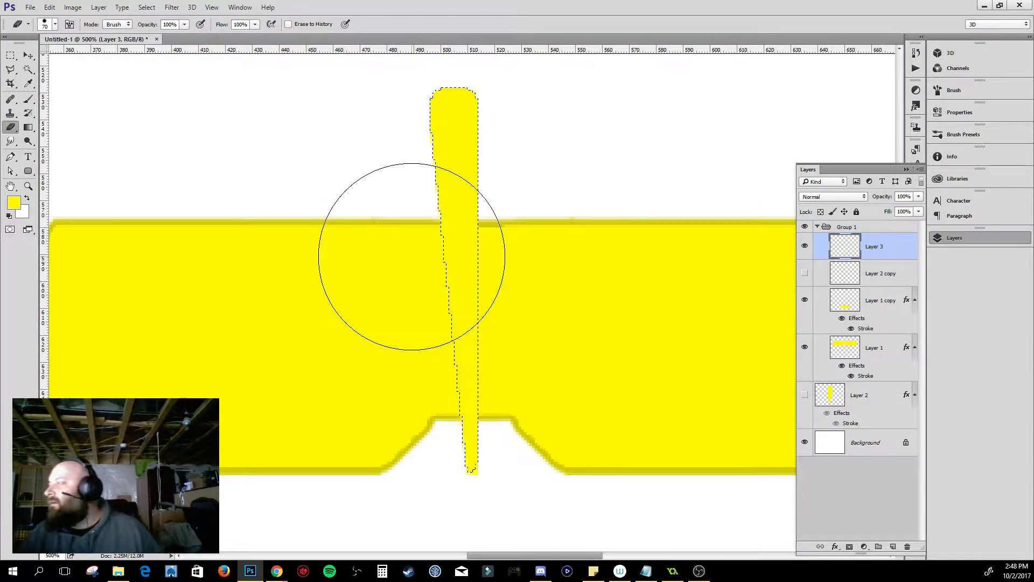
key(ctrl+d)
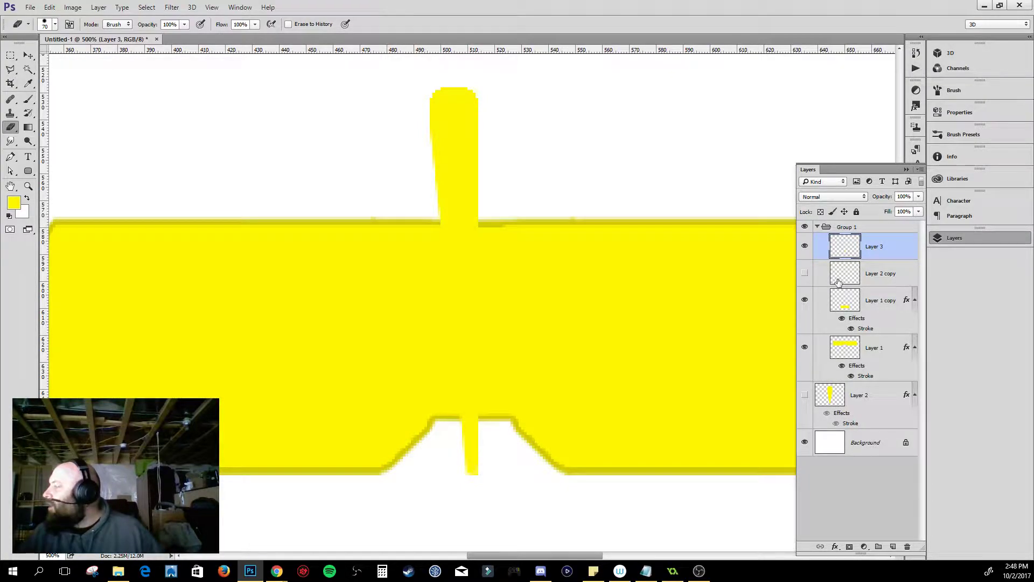
- Duplicate the tapered half-fin beside itself to the right and flip the copy horizontally to form a symmetric fin
key(v)
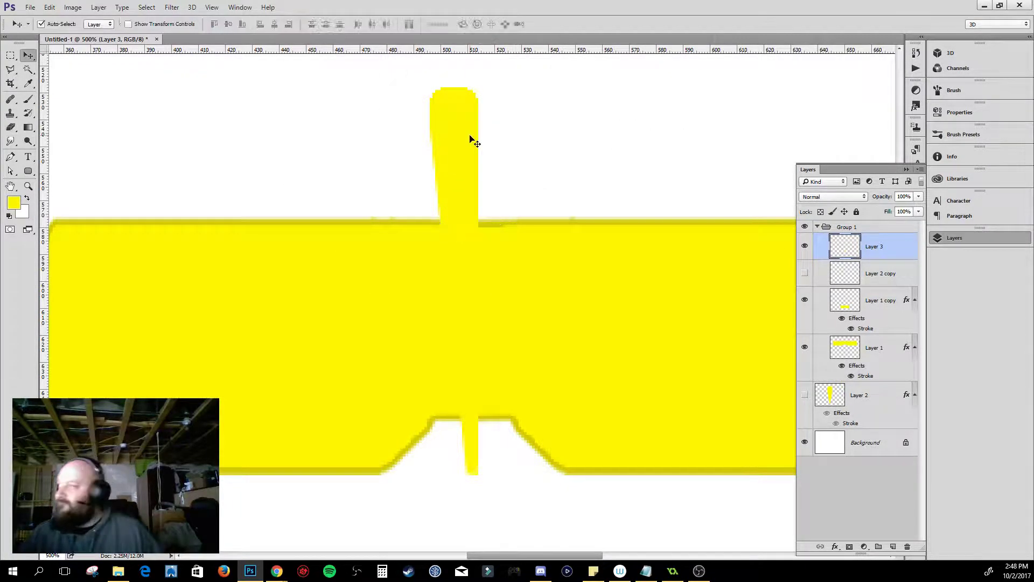
drag(459, 152, 510, 151)
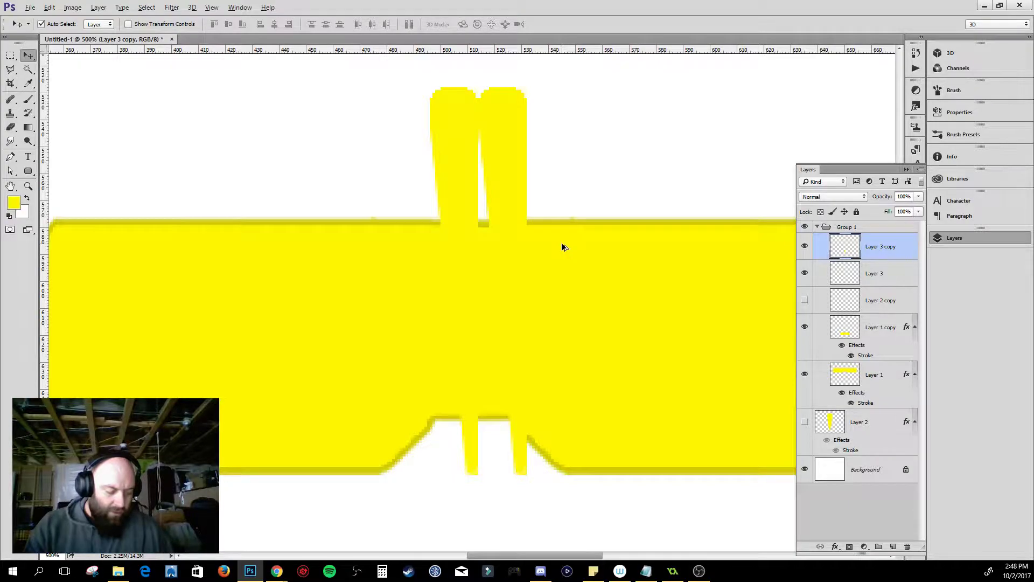
key(alt+e)
key(a)
key(h)
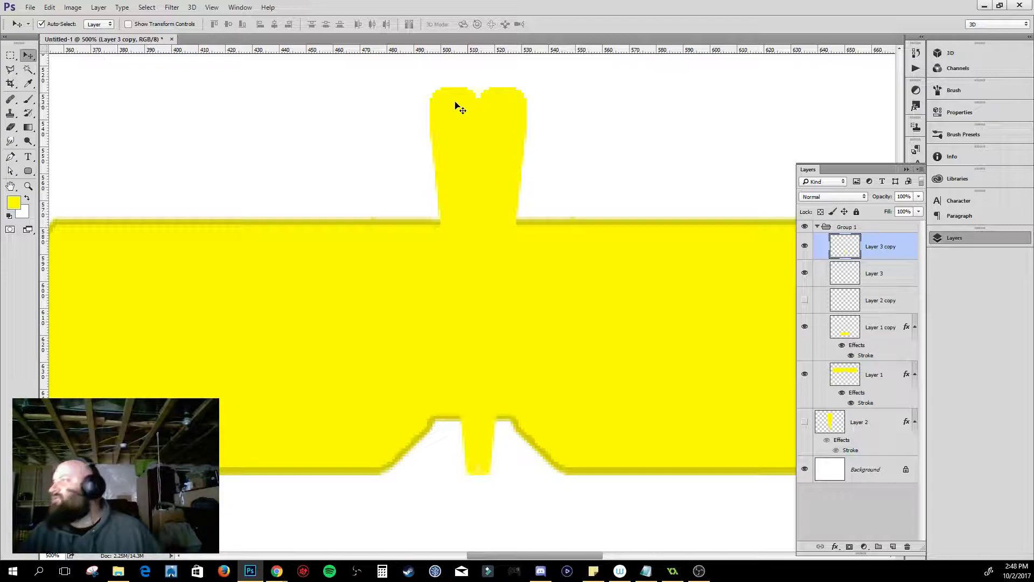
- Fill the notch between the two rounded tops with the yellow foreground color using a rectangular selection, then deselect
click(11, 55)
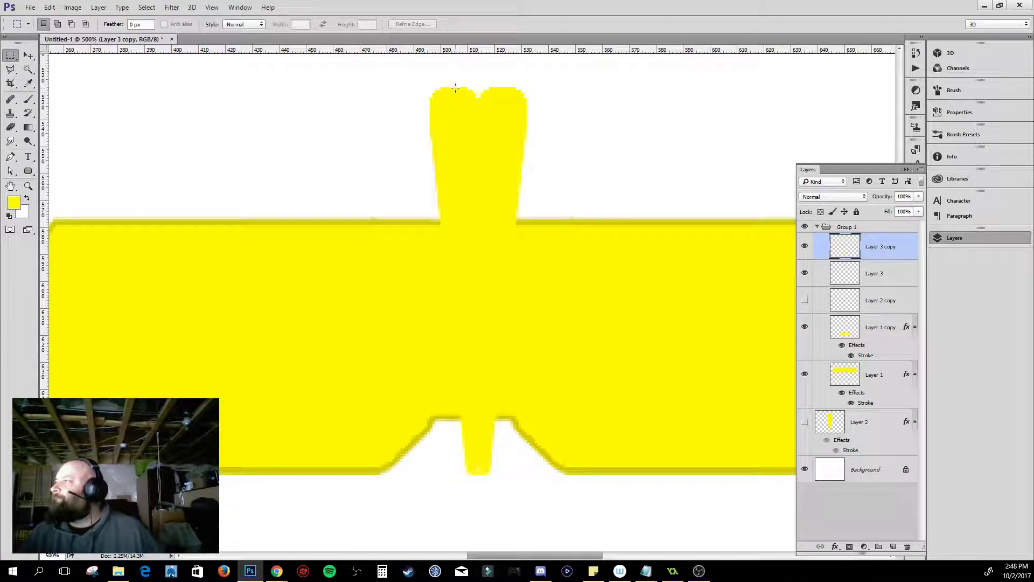
drag(455, 88, 508, 111)
key(alt+BackSpace)
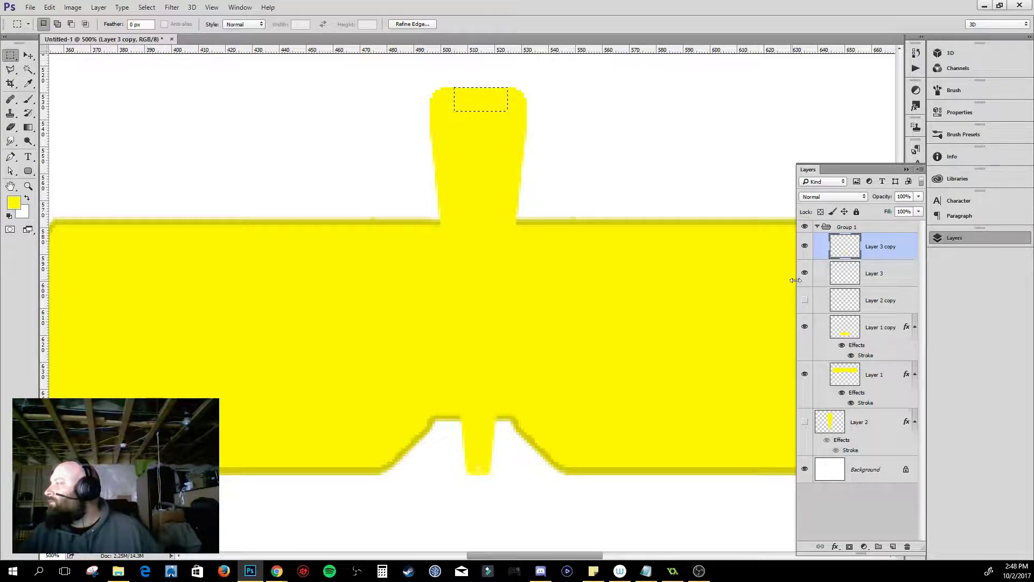
key(ctrl+d)
- Merge the flipped copy down into Layer 3 and shift the whole fin slightly left to center it on the tail
key(ctrl+e)
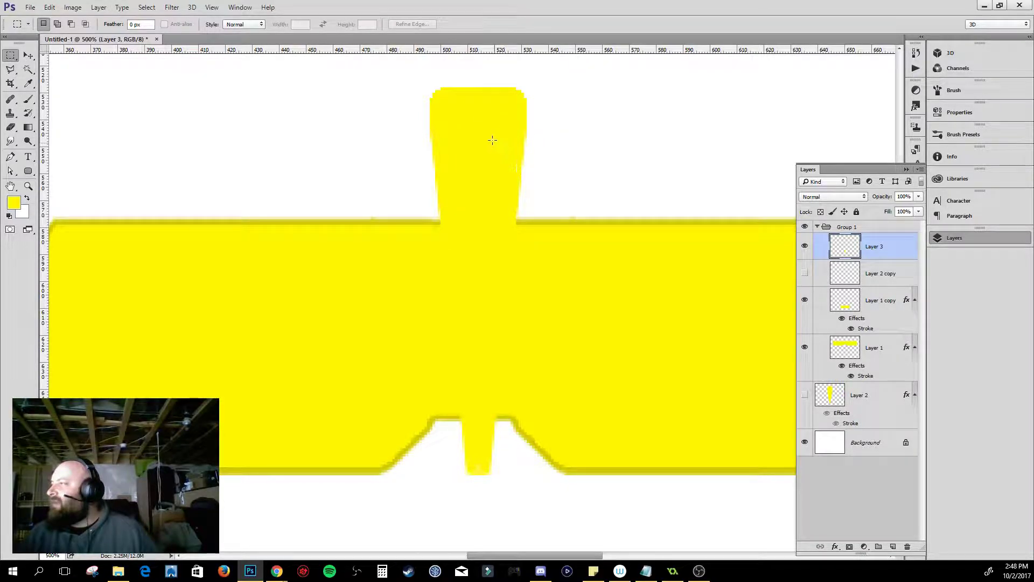
key(v)
mouse_move(487, 144)
mouse_down()
mouse_move(454, 141)
mouse_move(483, 145)
mouse_up()
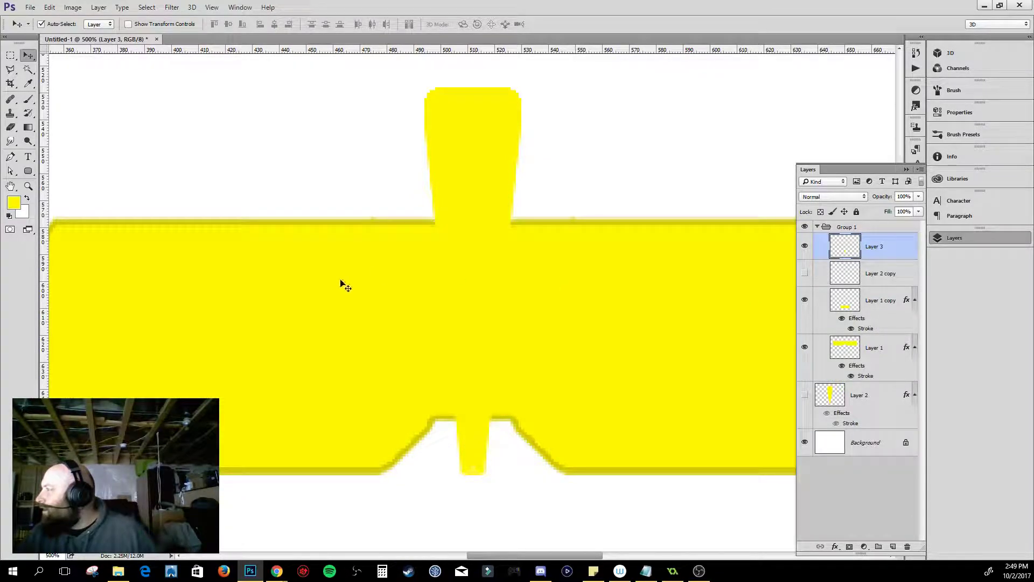
- Warp the top edge of the fin upward into a smooth rounded dome and apply the transformation
scroll(524, 141, up, 5)
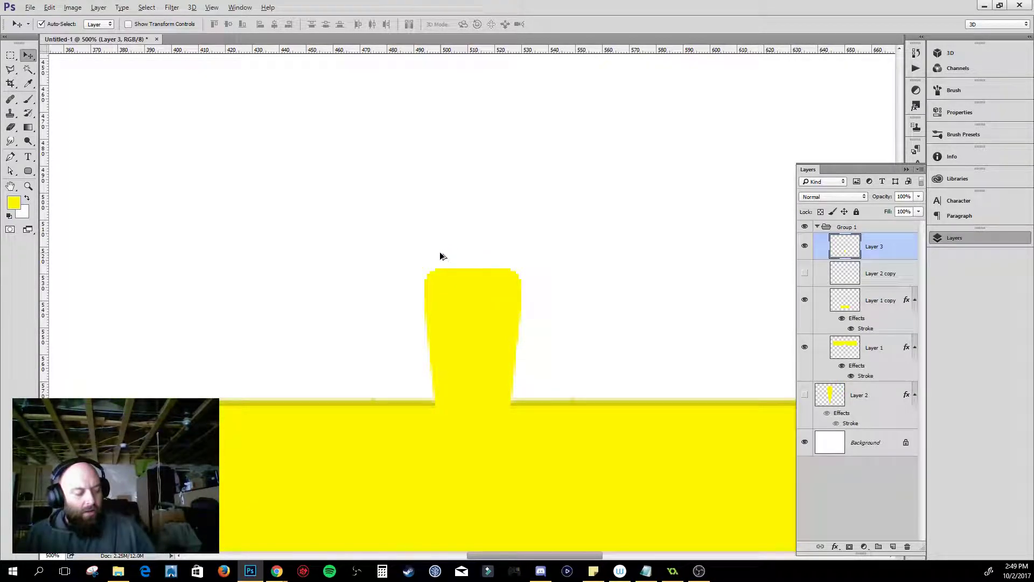
key(alt+e)
key(a)
key(w)
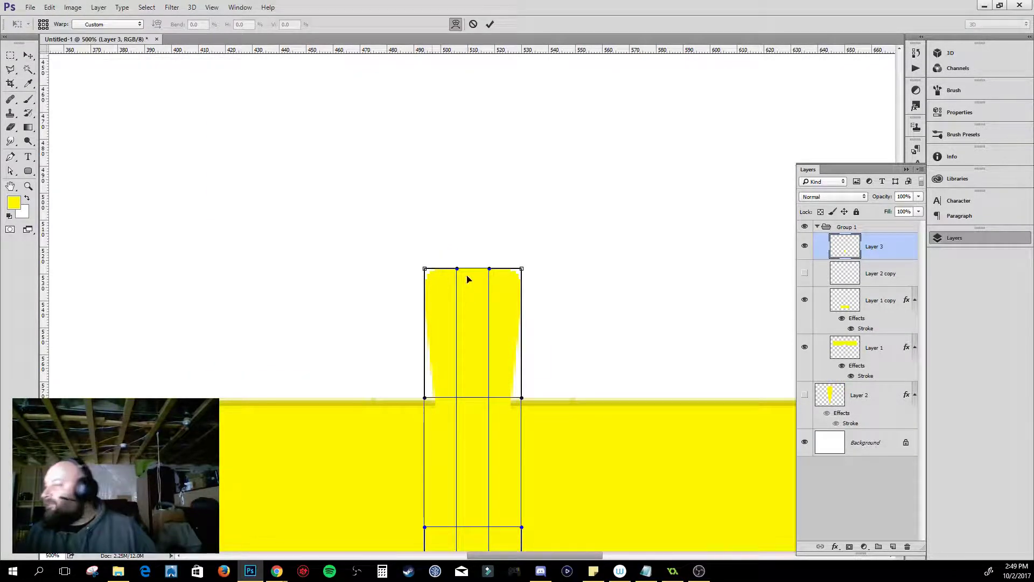
drag(474, 276, 471, 240)
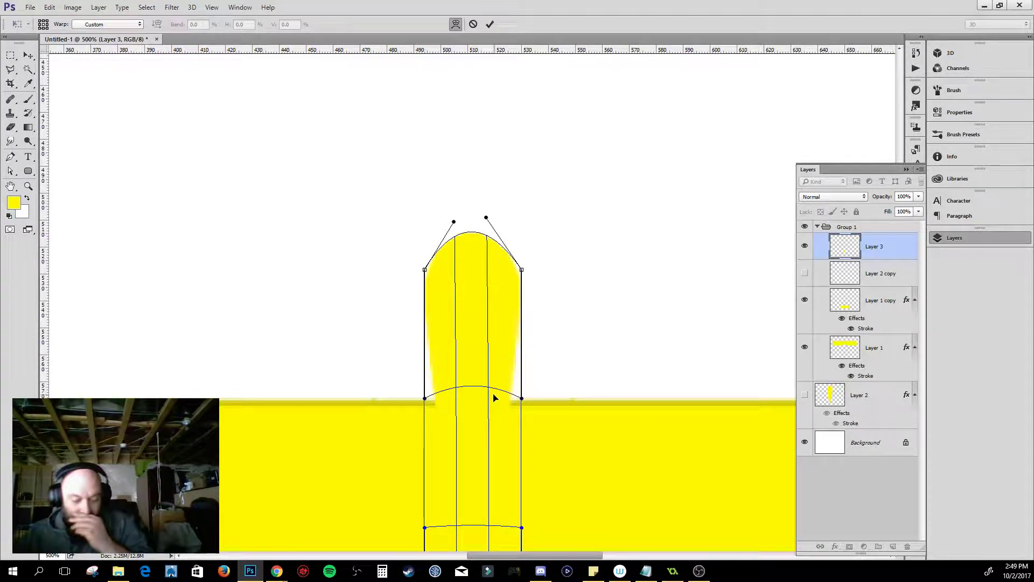
drag(454, 222, 458, 218)
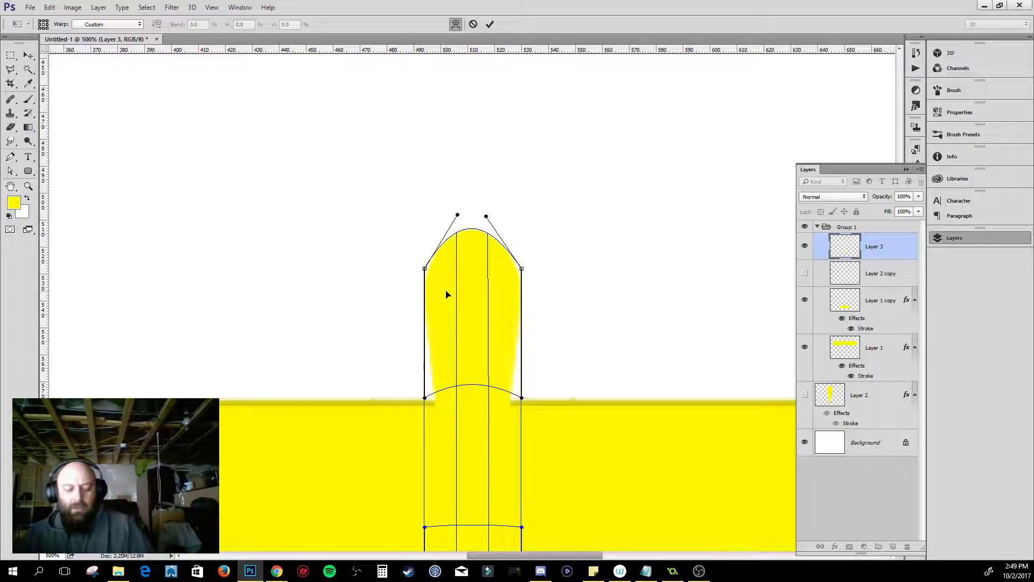
key(Return)
- Copy the Stroke effect from Layer 1 copy to the fin on Layer 3
scroll(566, 280, down, 4)
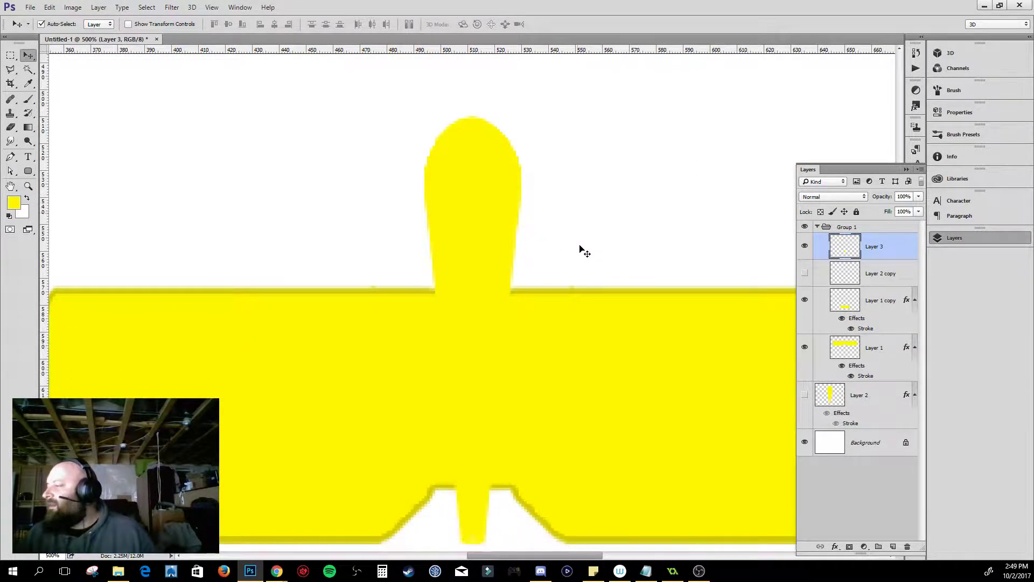
scroll(579, 253, down, 4)
scroll(579, 259, up, 2)
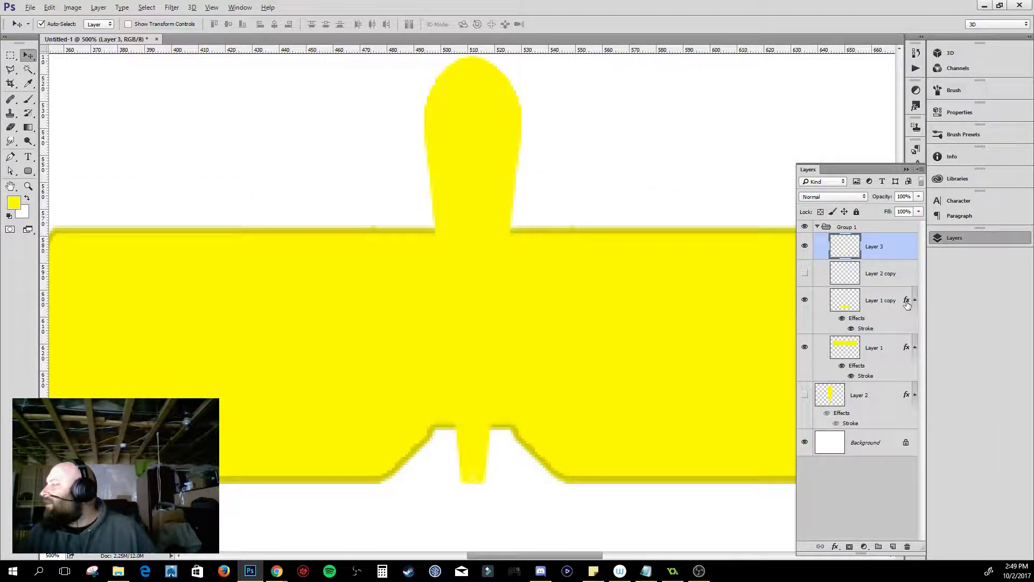
drag(907, 303, 905, 252)
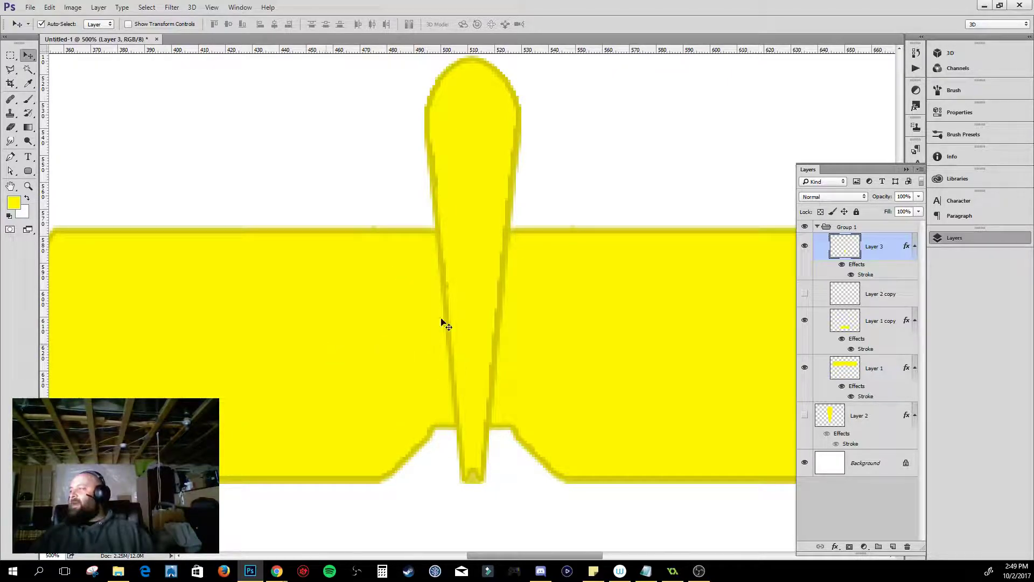
- Examine the outlined fin against the tail up close and in the context of the whole drawing
key(z)
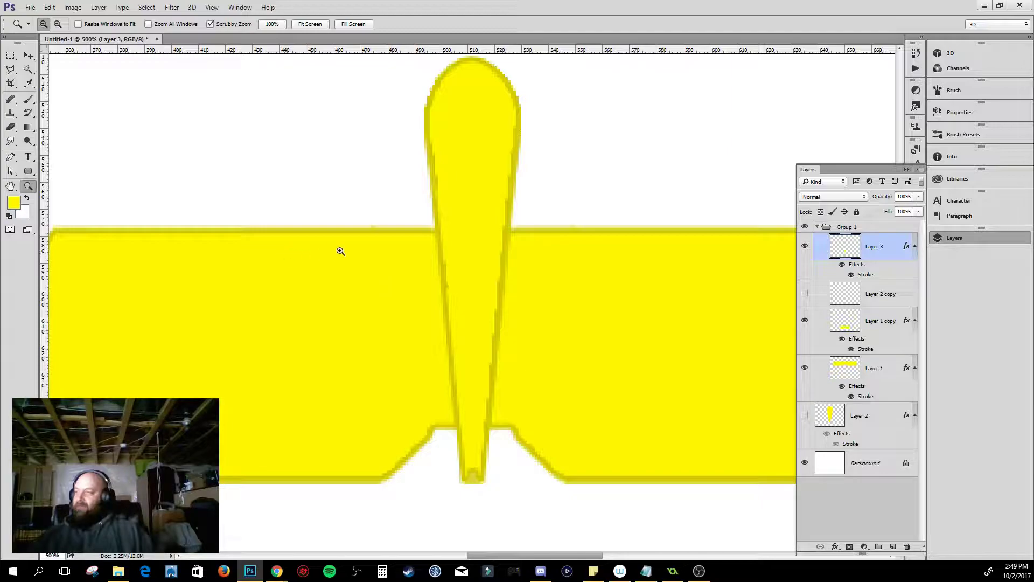
key(alt)
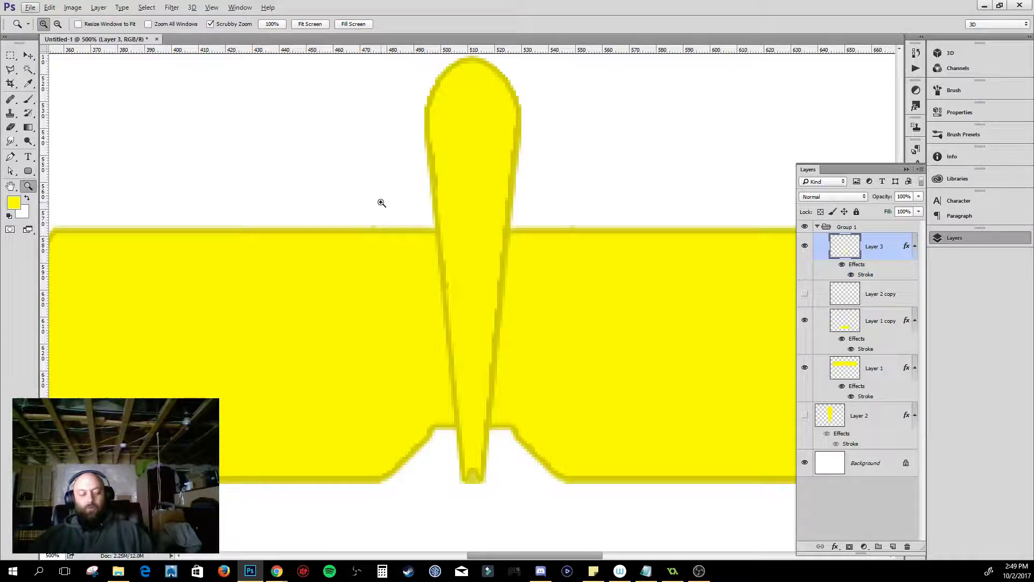
key(alt)
alt+click(381, 203)
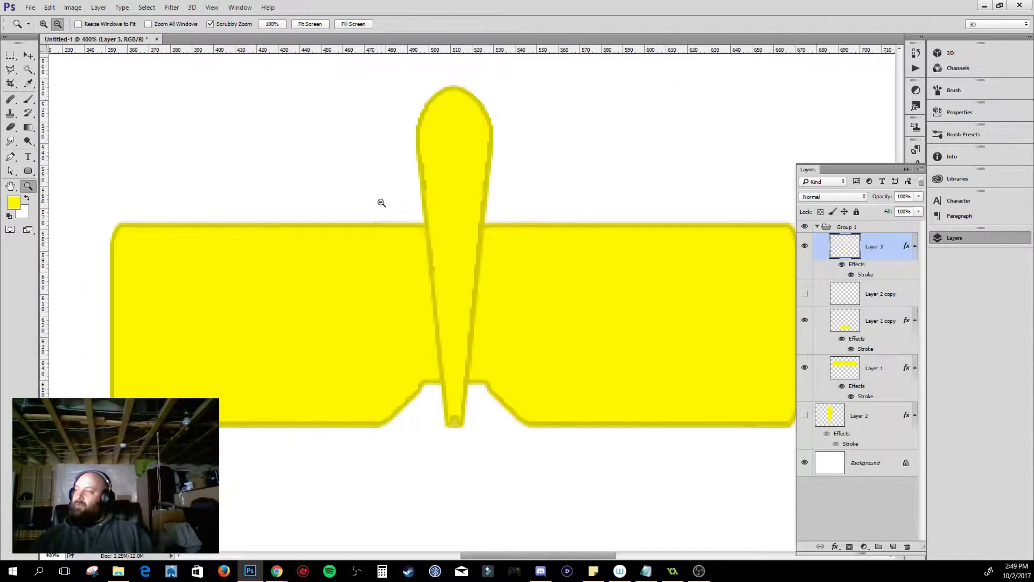
alt+click(381, 201)
alt+click(381, 202)
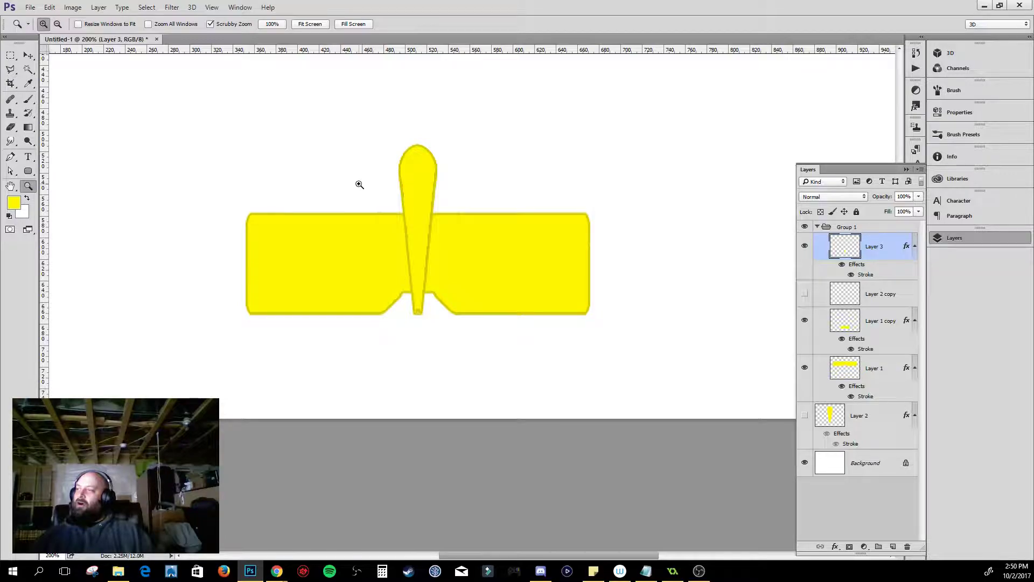
click(359, 183)
click(359, 181)
click(358, 184)
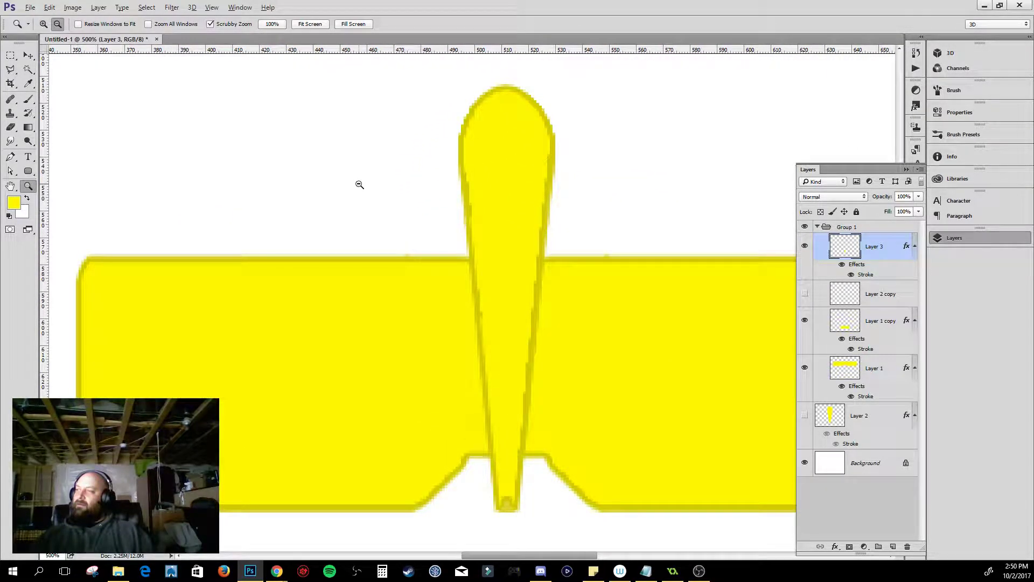
alt+click(360, 184)
alt+click(360, 184)
alt+click(359, 184)
alt+click(359, 184)
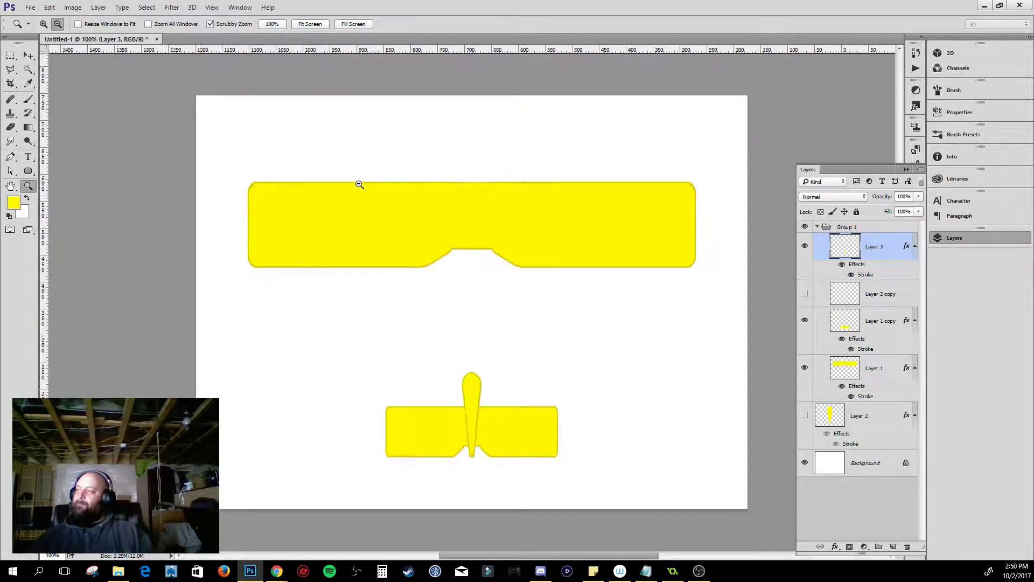
- Compare the tail with and without the hinge lines of Layer 2 copy, leaving that layer shown and selected
click(801, 291)
click(803, 292)
click(803, 291)
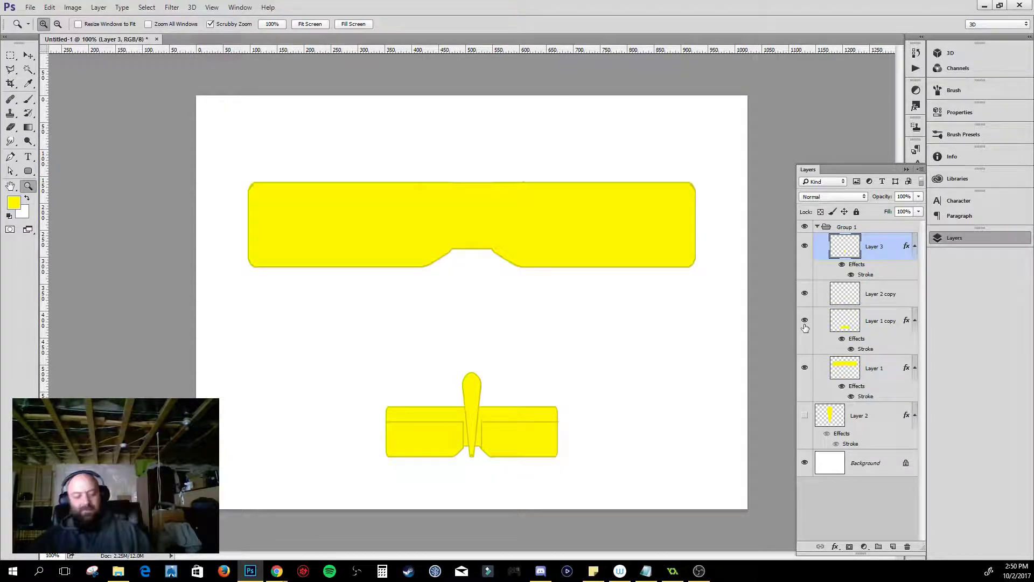
key(v)
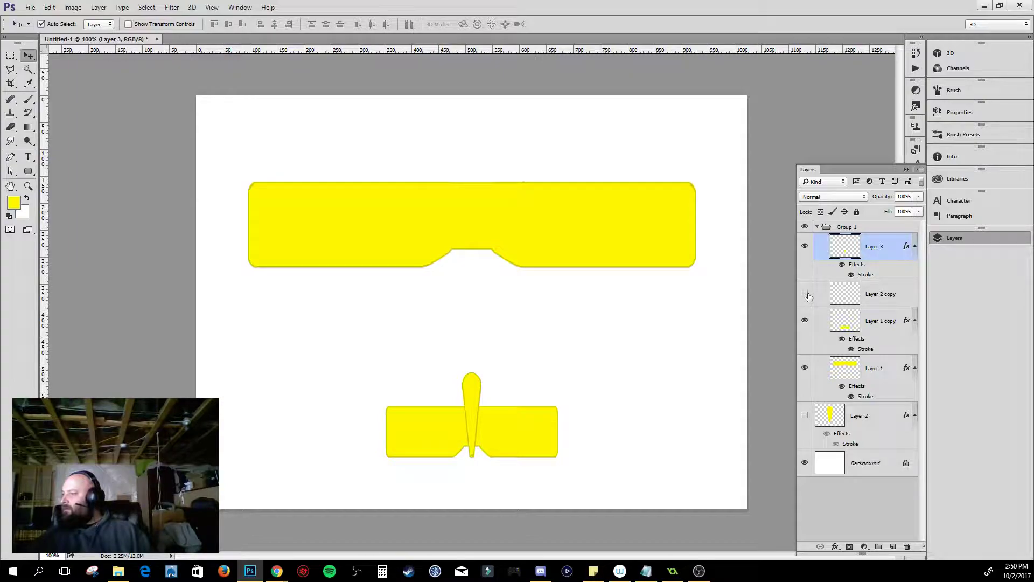
click(901, 294)
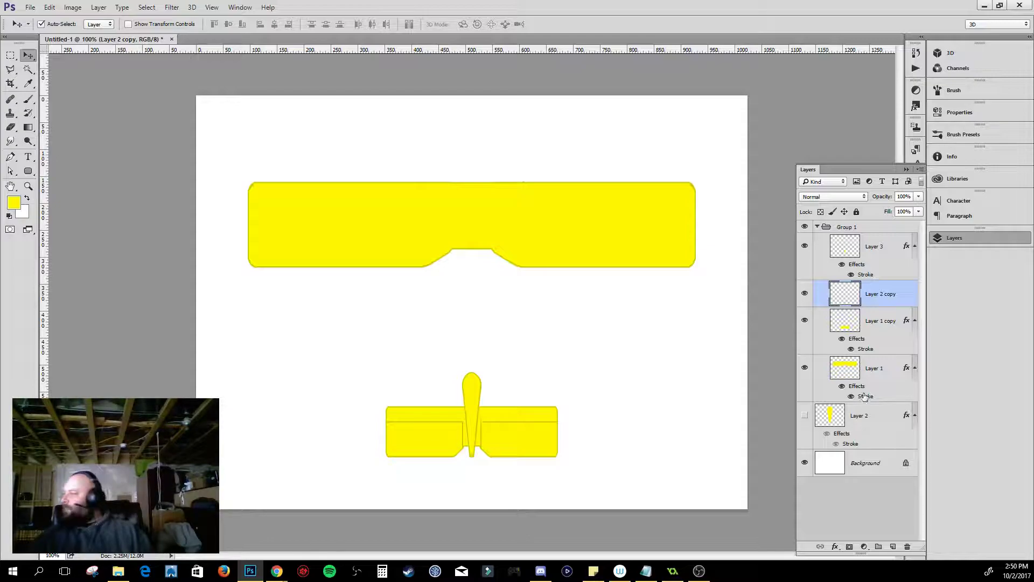
- Try nudging the horizontal tail on Layer 1 copy slightly right and left to check its alignment
click(874, 329)
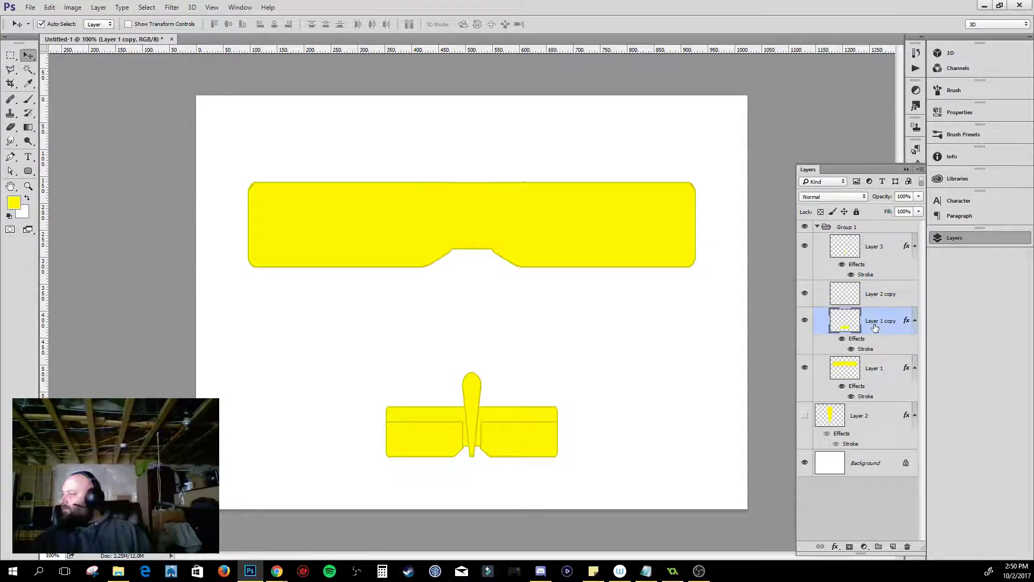
key(Right)
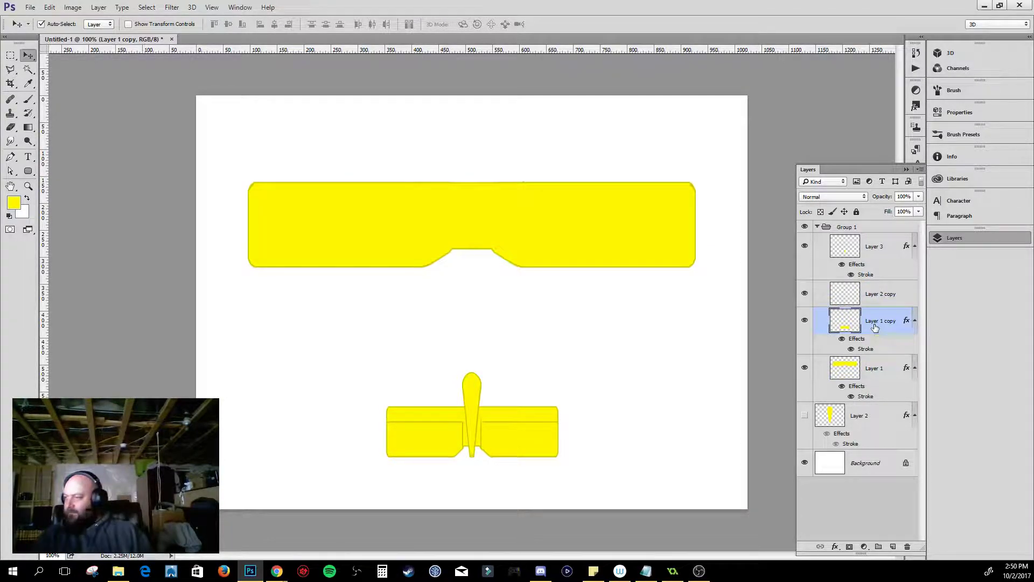
key(Left)
key(Left)
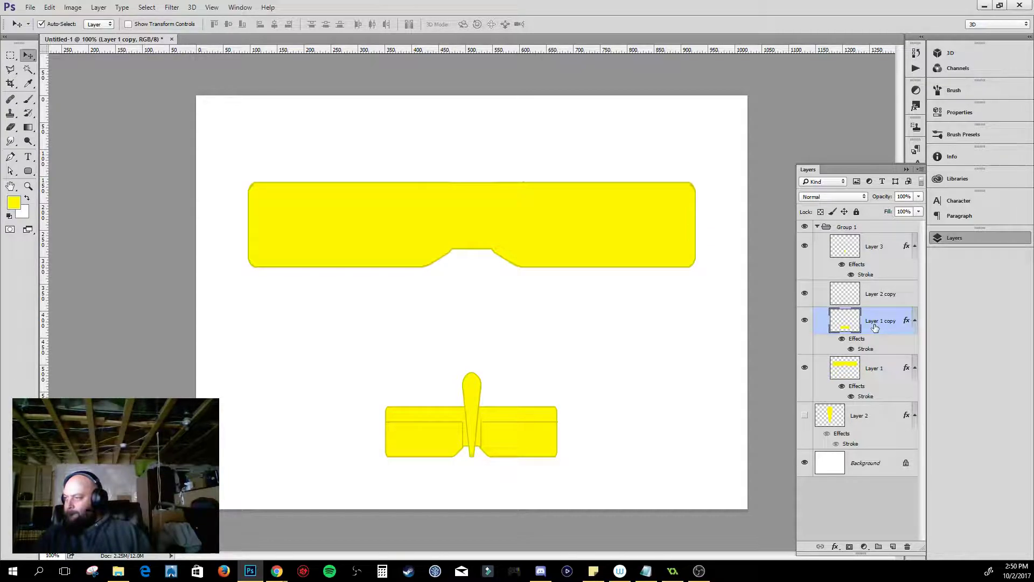
key(Right)
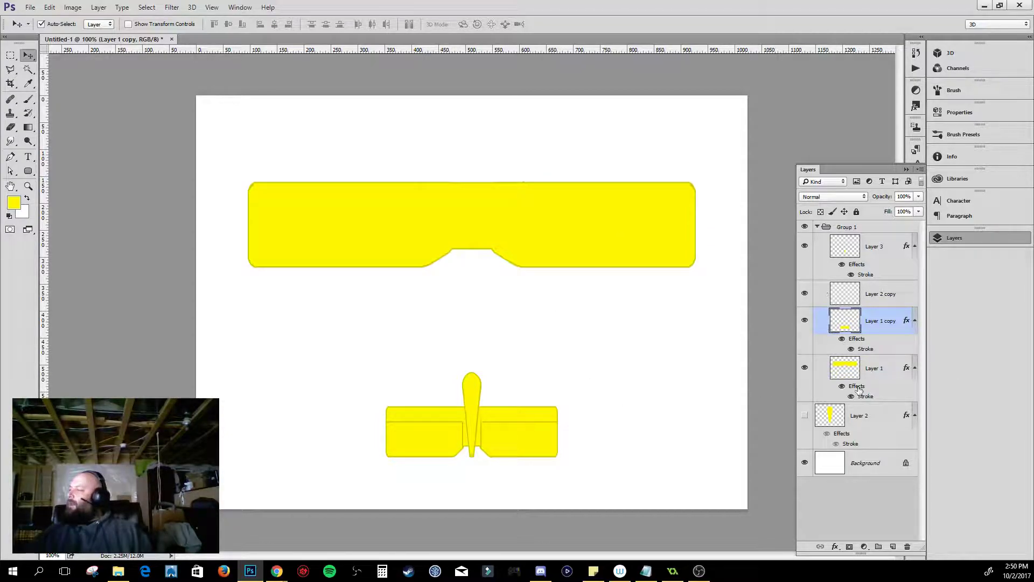
- Show the fuselage on Layer 2 and preview the crop duster plane reference photo in the Chrome window
click(805, 415)
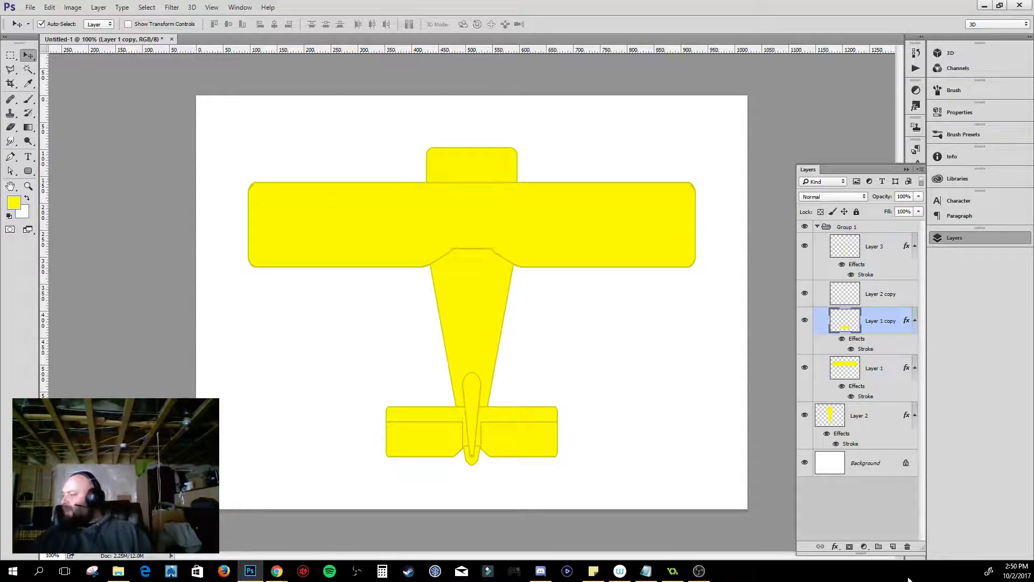
mouse_move(276, 574)
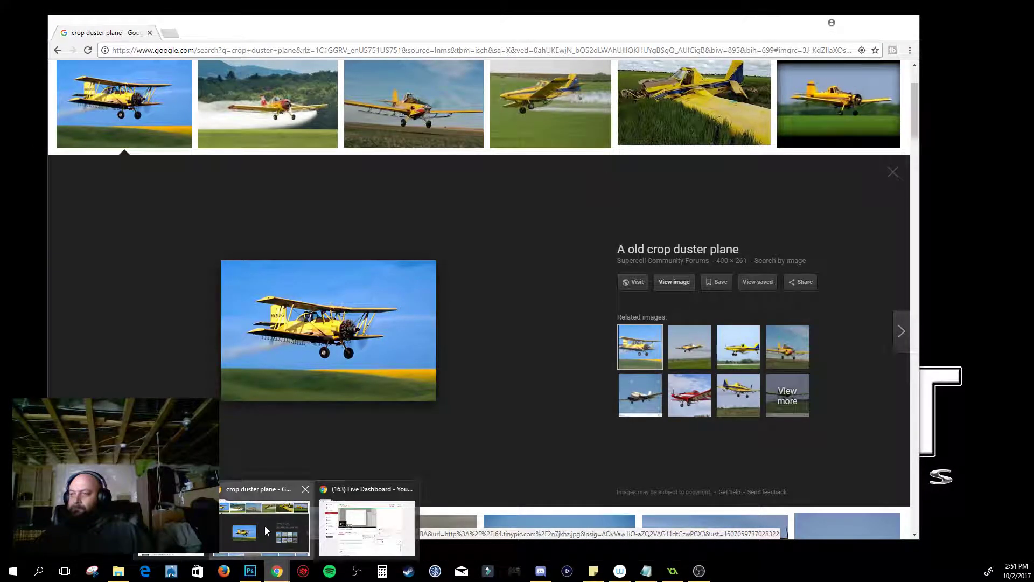
- Switch to the Chrome window and examine the crashed yellow crop duster photo and three of its related images for wing and tail details
click(264, 519)
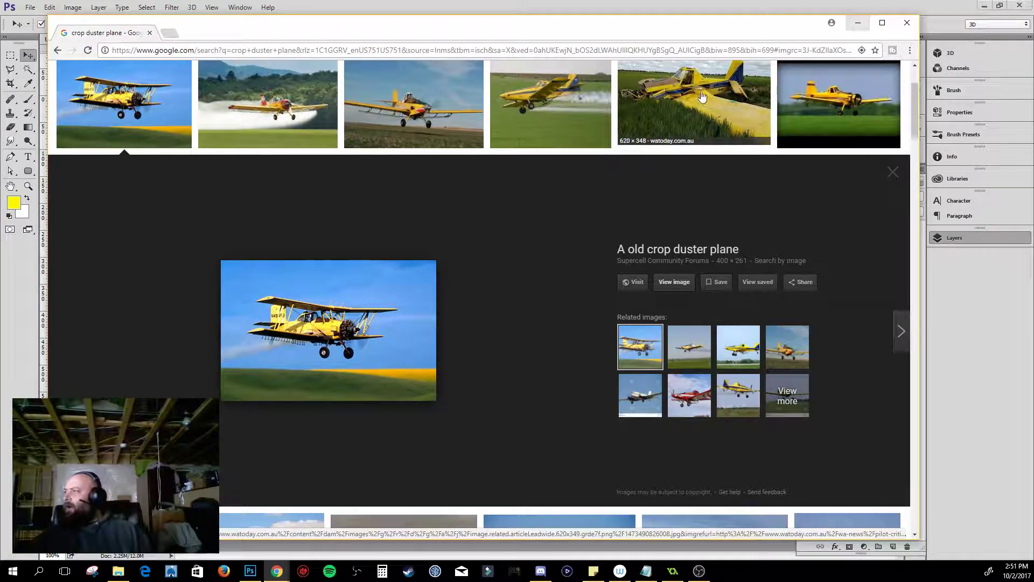
click(730, 116)
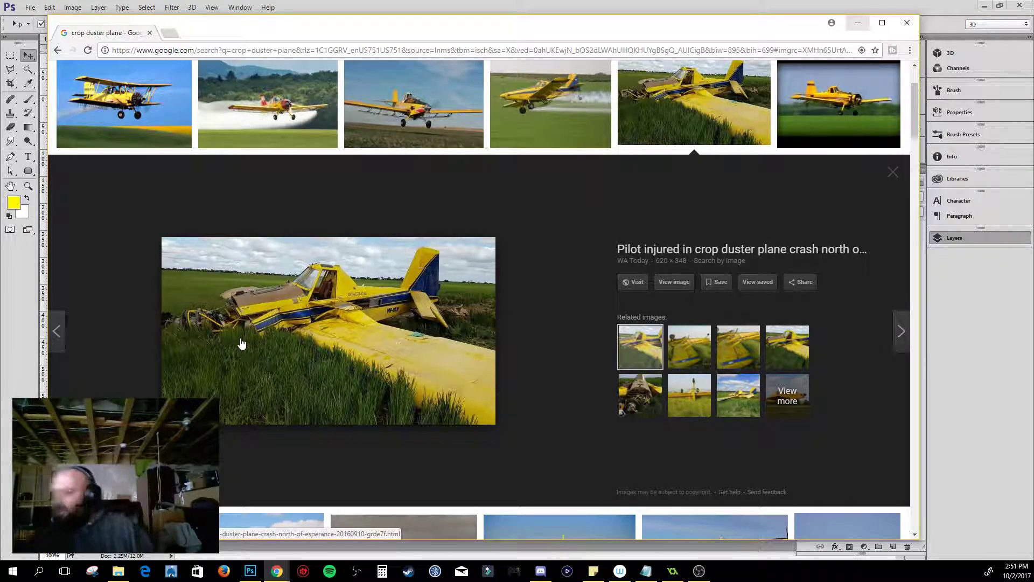
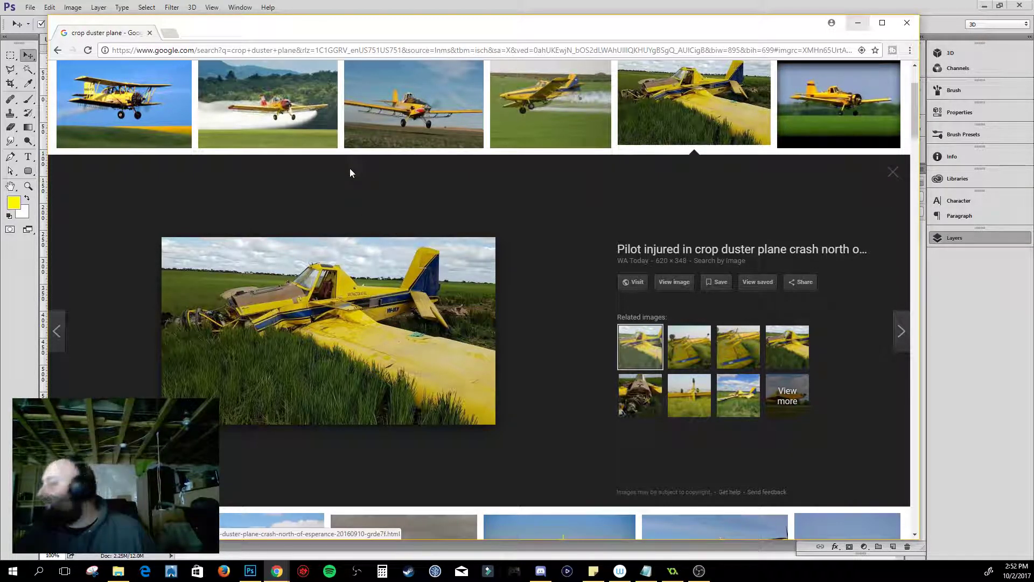
click(657, 412)
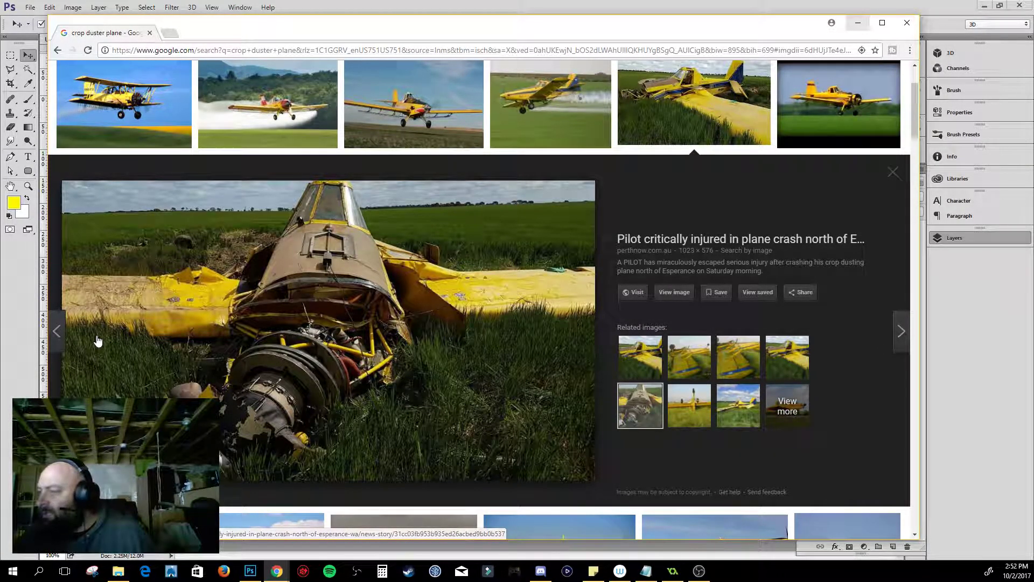
click(752, 408)
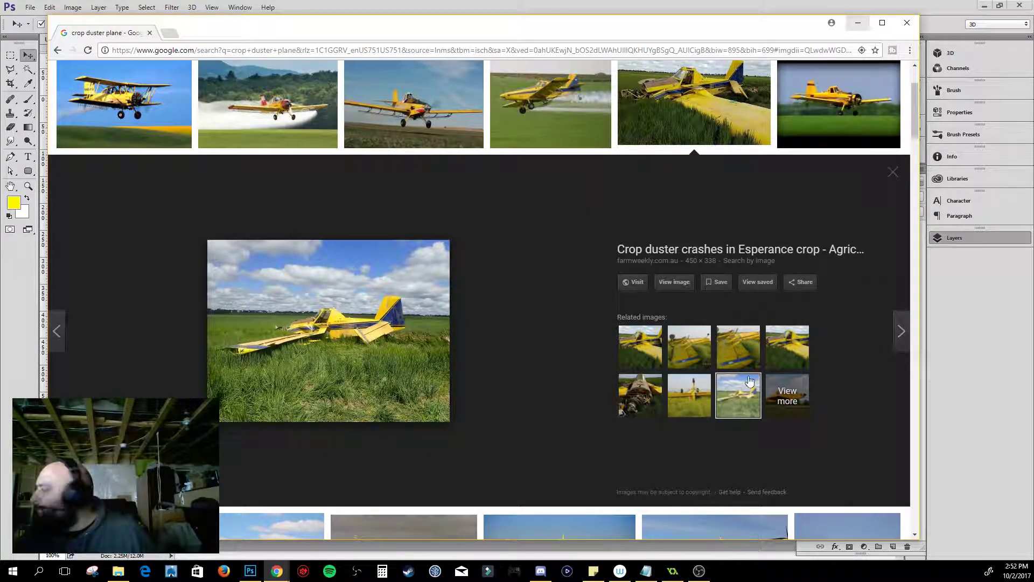
click(774, 356)
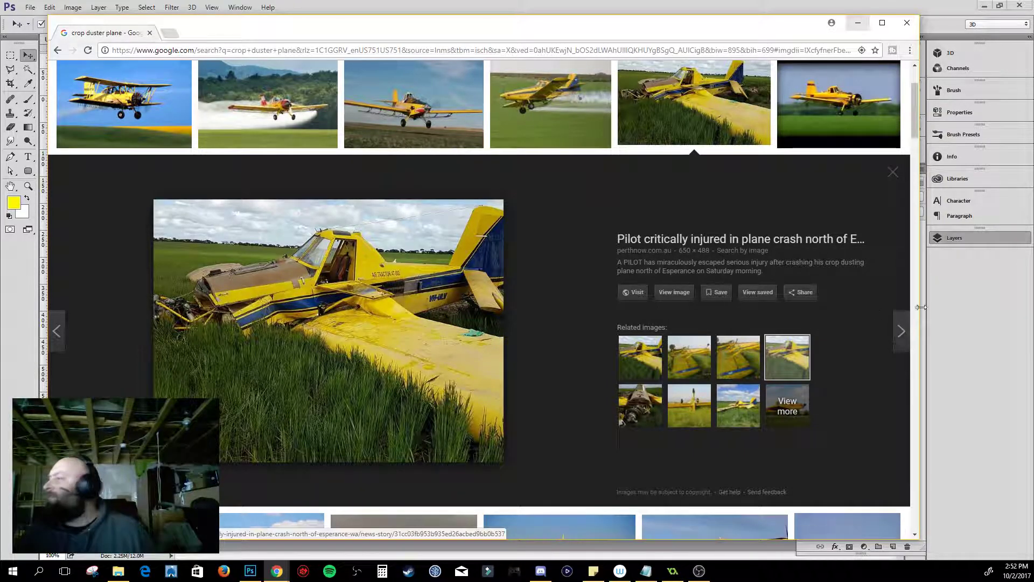
- Close the crash photo preview and examine the Shapeways photo of the yellow spray plane with the blue stripe
click(894, 172)
scroll(579, 280, down, 3)
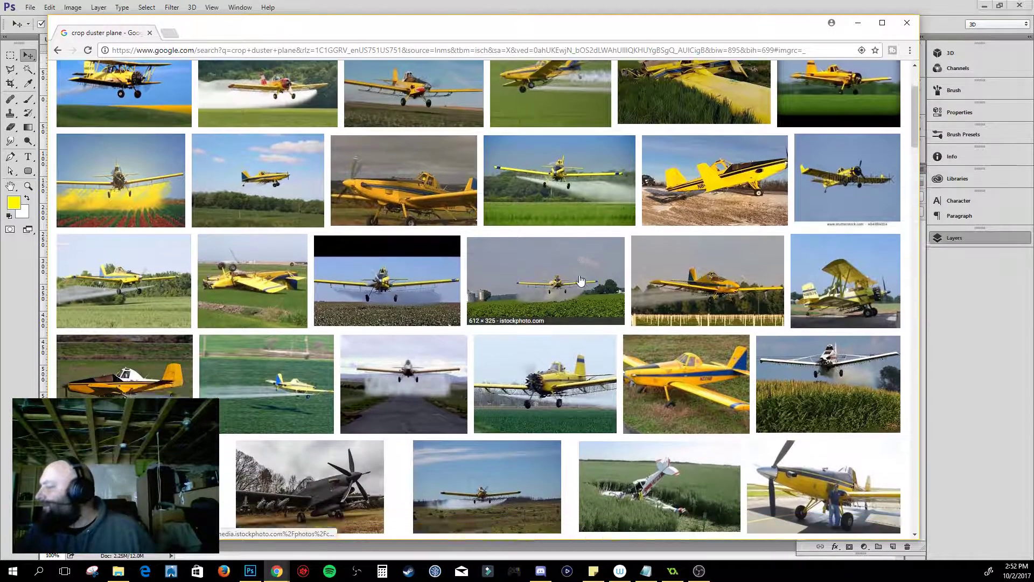
click(668, 270)
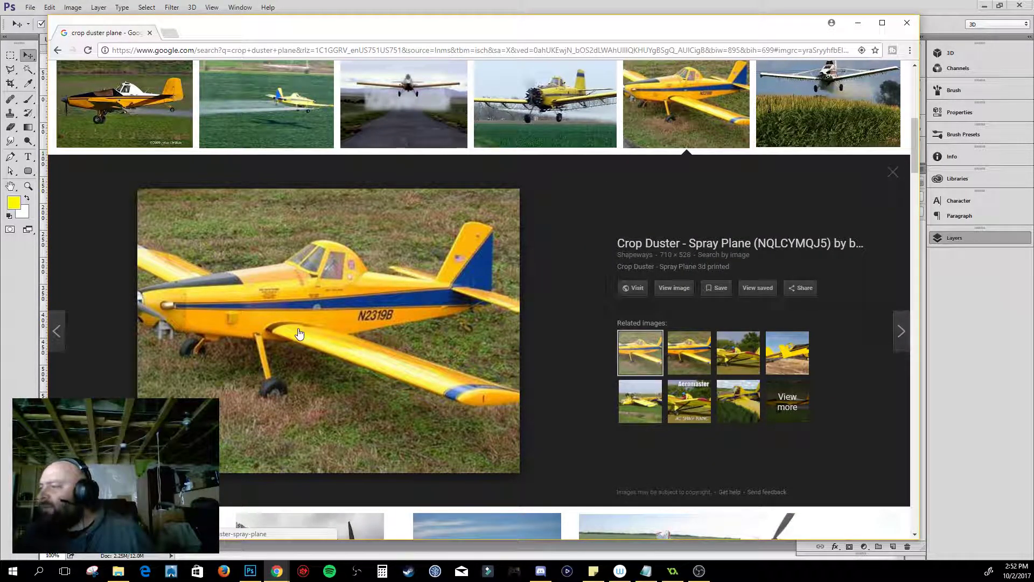
scroll(323, 345, up, 6)
scroll(376, 372, down, 3)
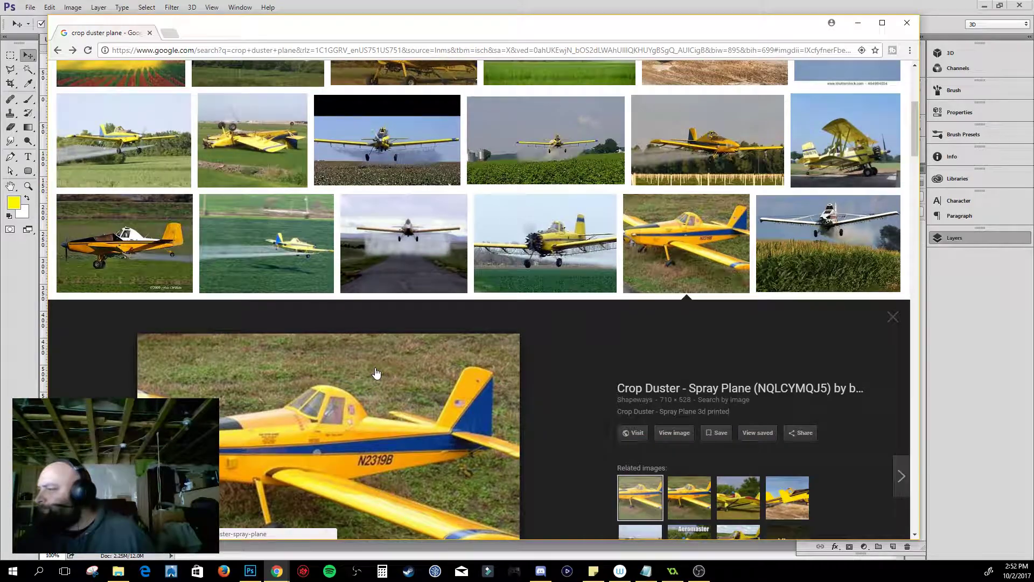
- Browse further crop duster image results and preview the blue C188B AGtruck and the related yellow Cessna 188 photo
scroll(376, 373, down, 10)
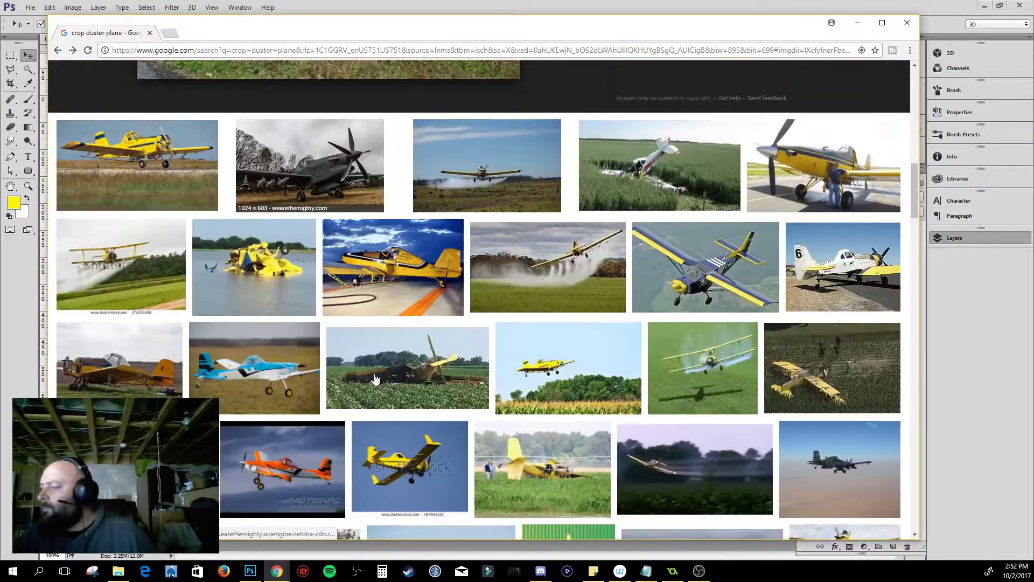
scroll(376, 379, down, 6)
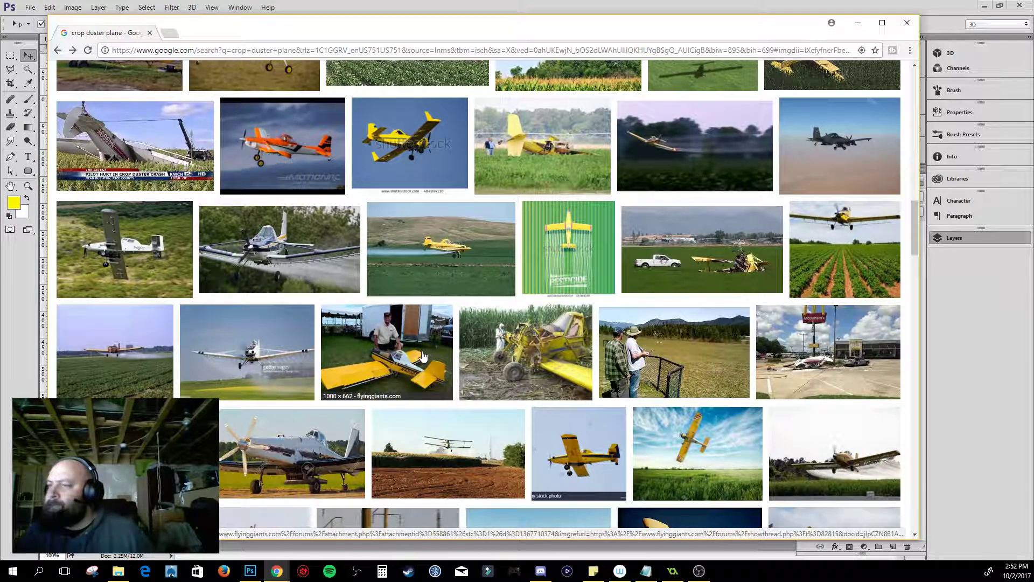
scroll(423, 362, down, 3)
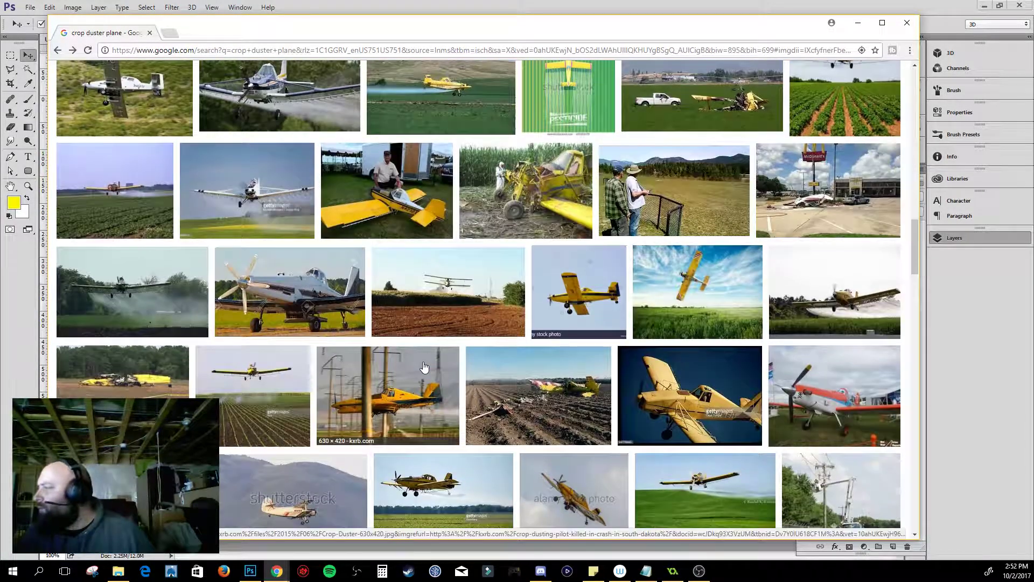
scroll(424, 367, down, 1)
scroll(425, 367, down, 3)
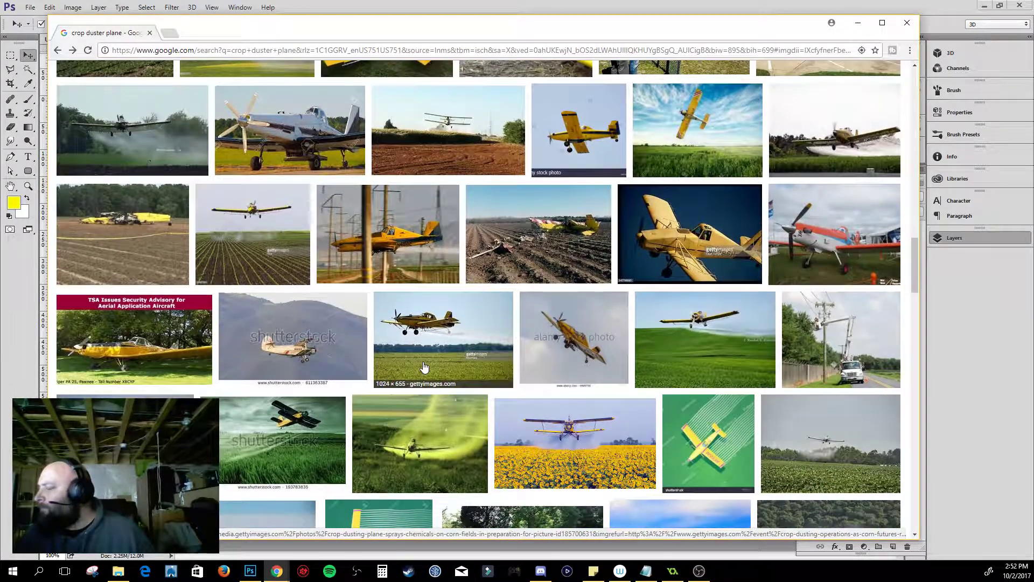
scroll(424, 367, down, 6)
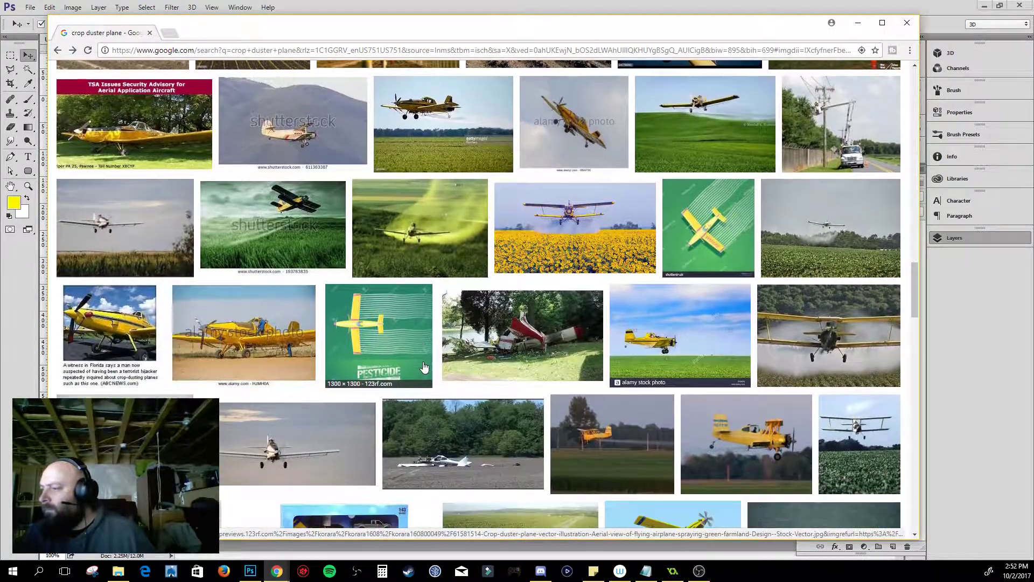
scroll(425, 367, down, 4)
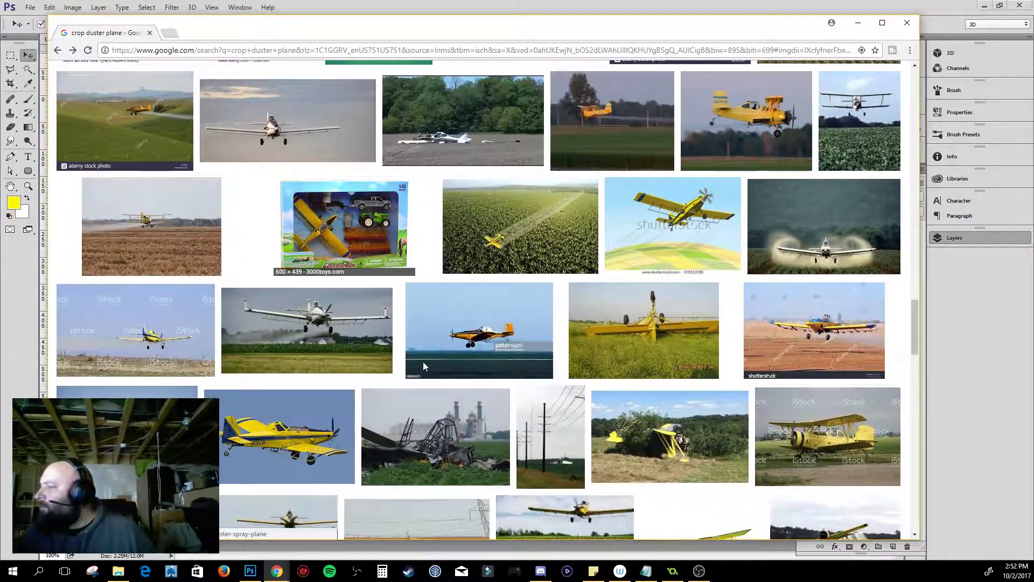
scroll(425, 367, down, 5)
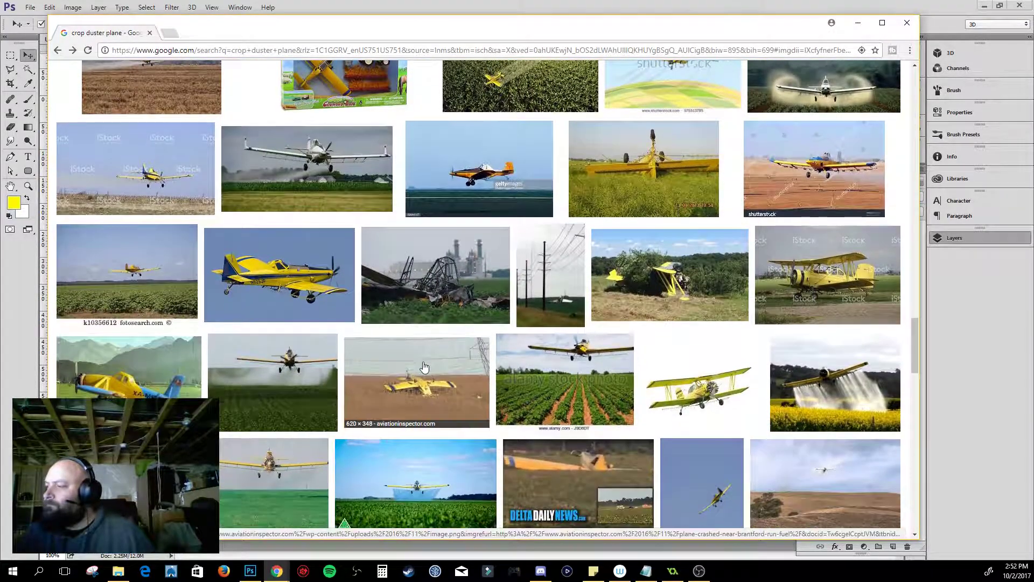
scroll(424, 366, down, 5)
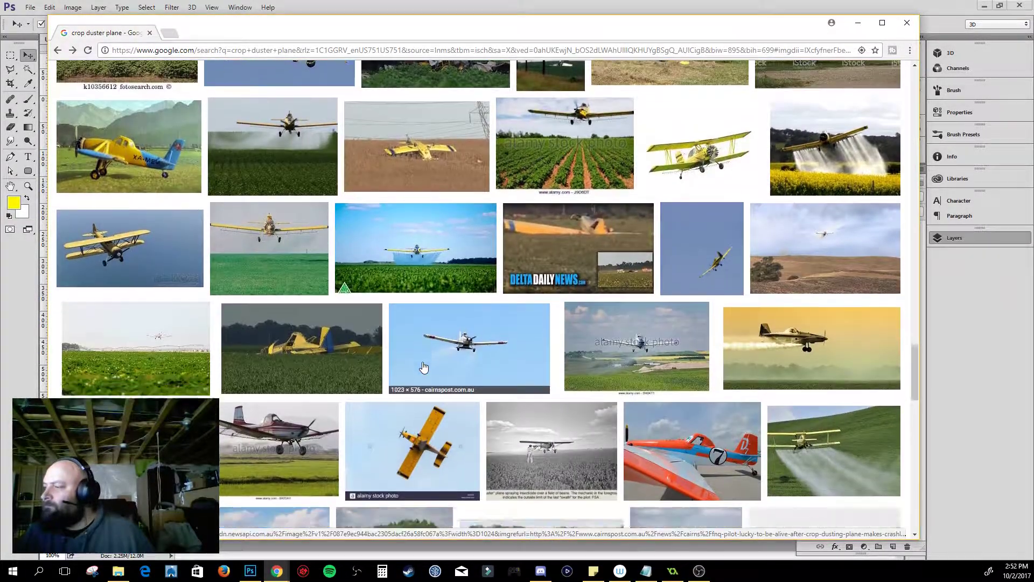
scroll(424, 367, down, 6)
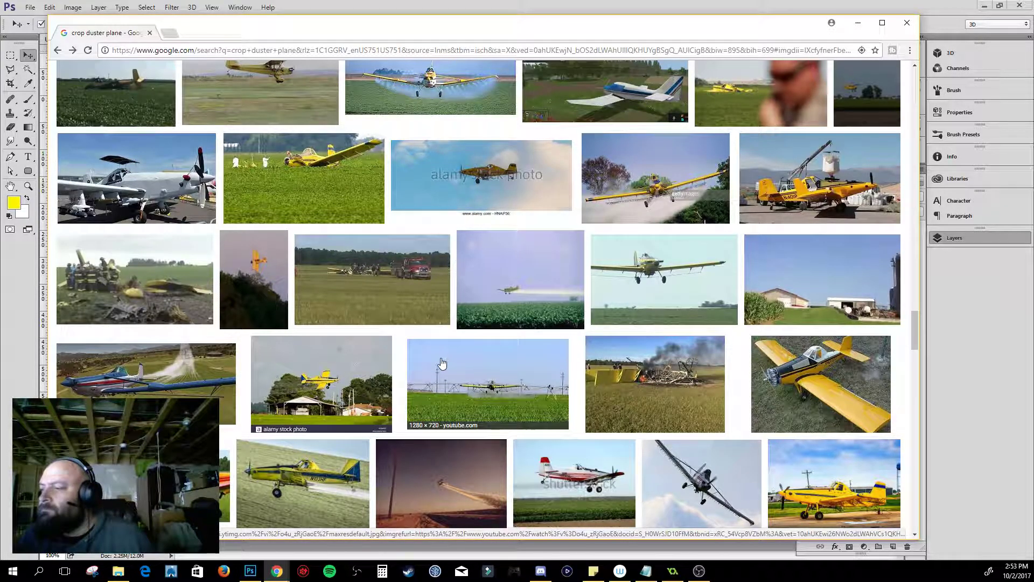
scroll(441, 364, down, 1)
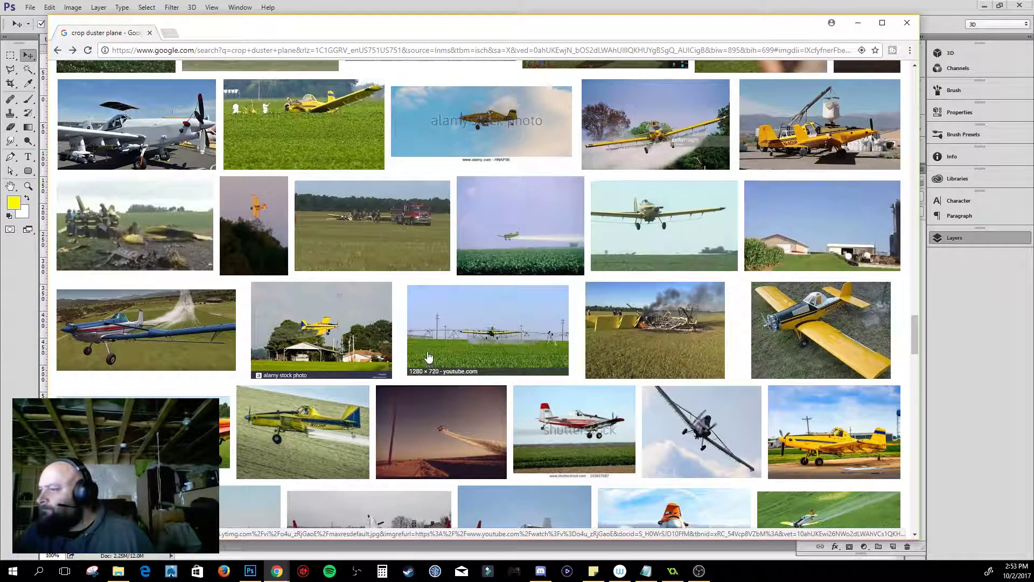
click(146, 330)
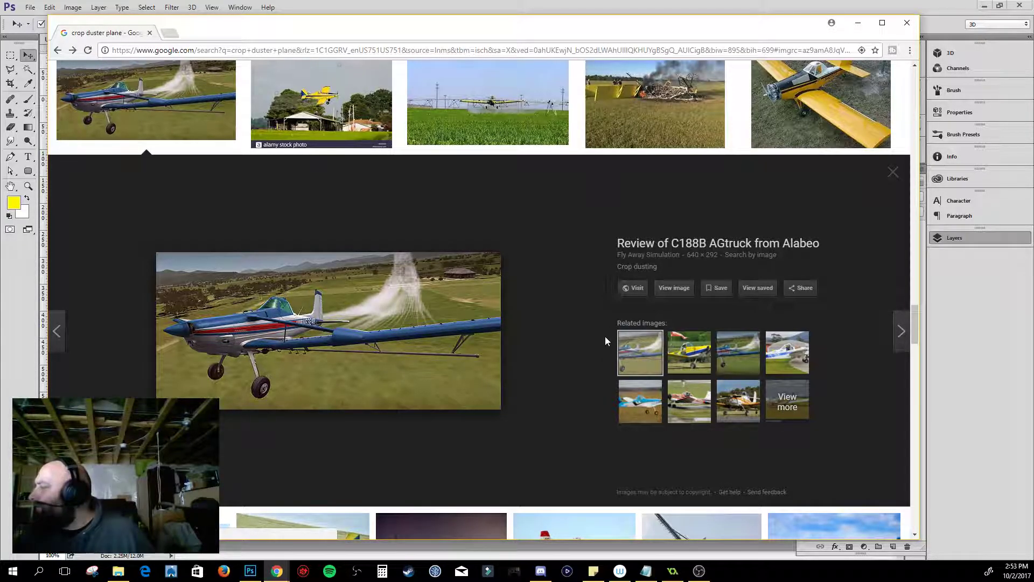
click(678, 372)
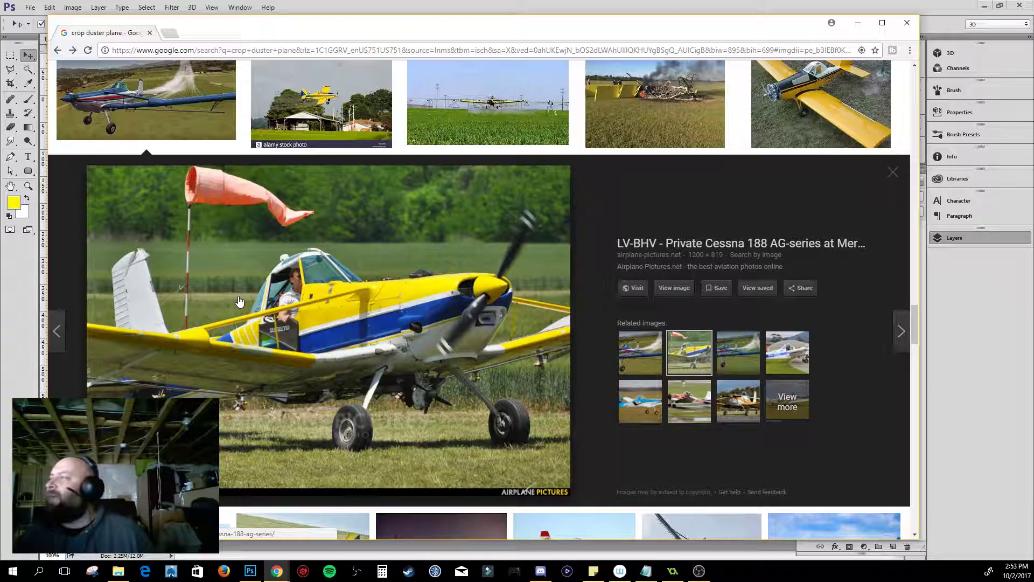
- Preview the burning crop duster photo in the results and look through its three related crash photos
scroll(576, 248, up, 1)
scroll(577, 248, up, 2)
click(657, 204)
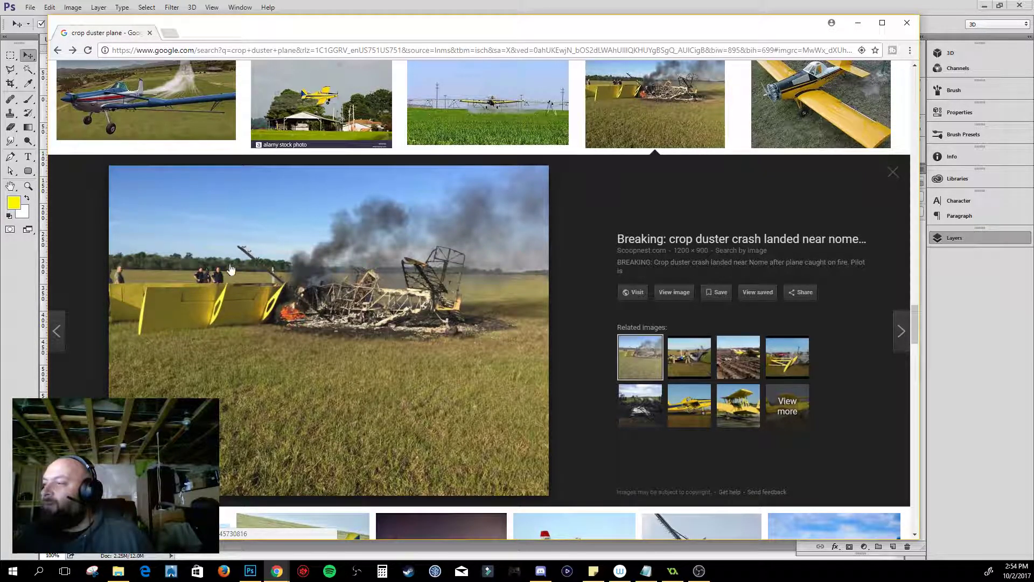
click(702, 366)
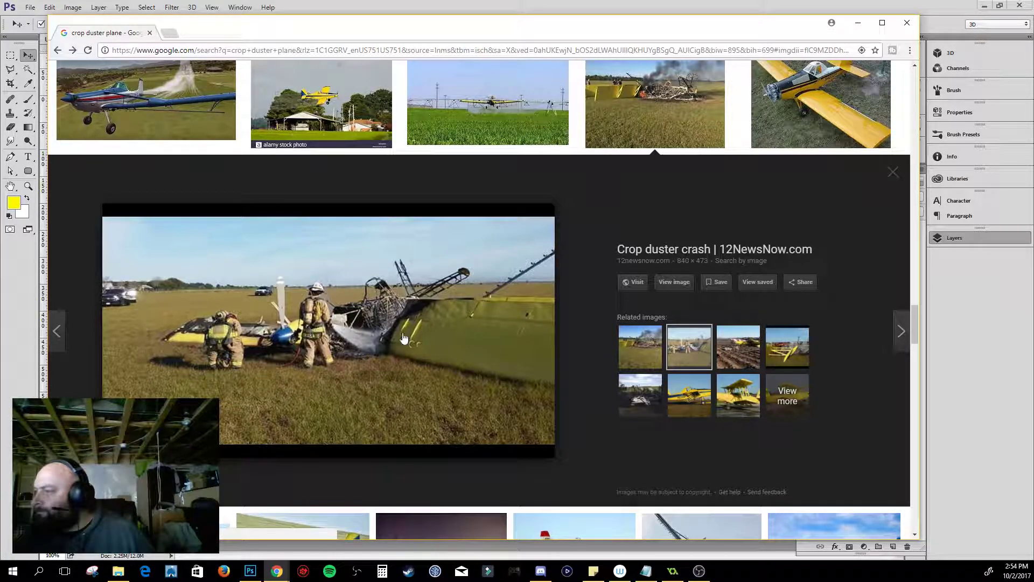
click(738, 348)
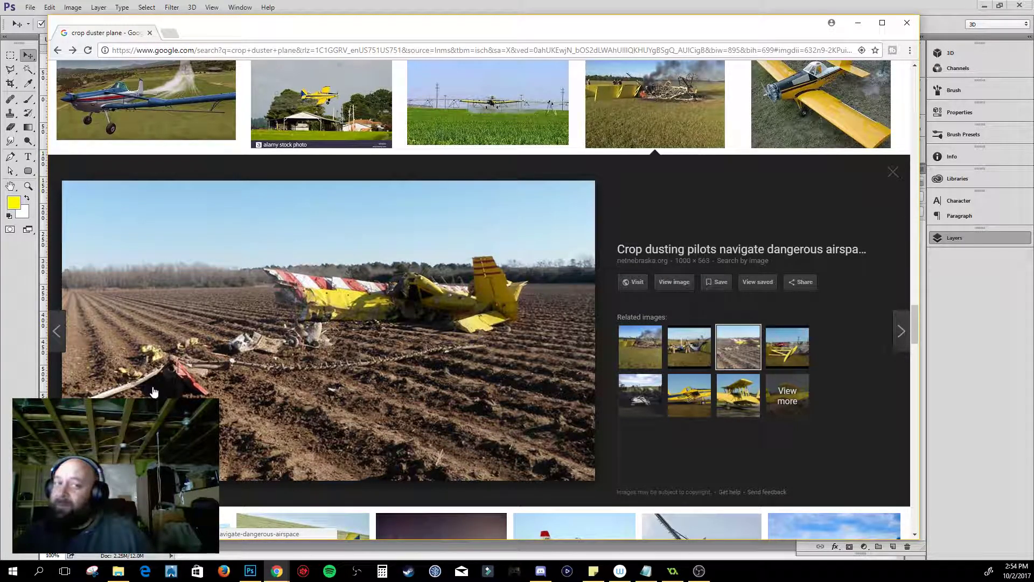
click(787, 347)
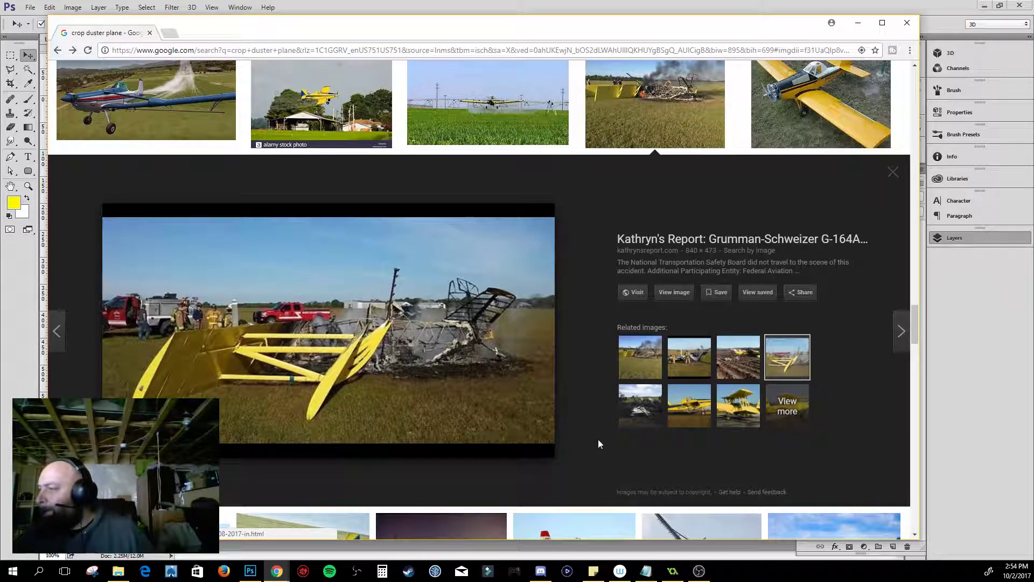
- Examine the wings of the yellow biplane and the yellow r/c crop duster photo, and return to the Photoshop drawing
click(738, 405)
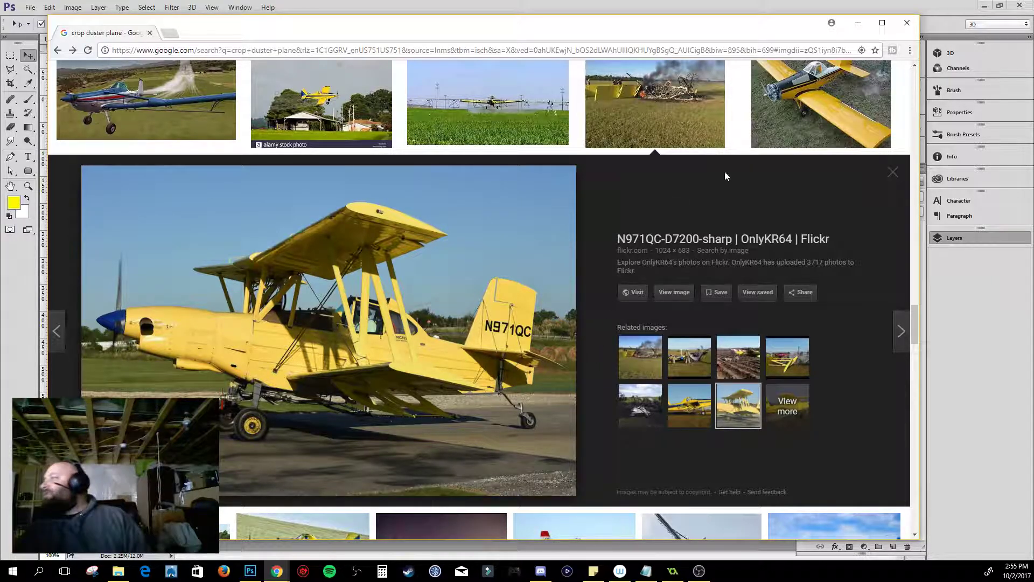
click(835, 112)
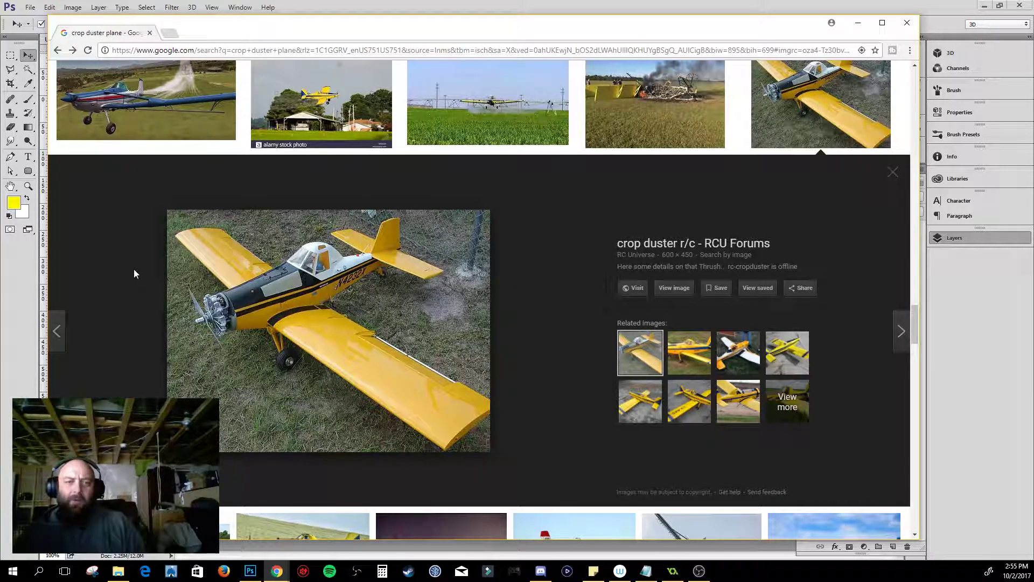
click(858, 22)
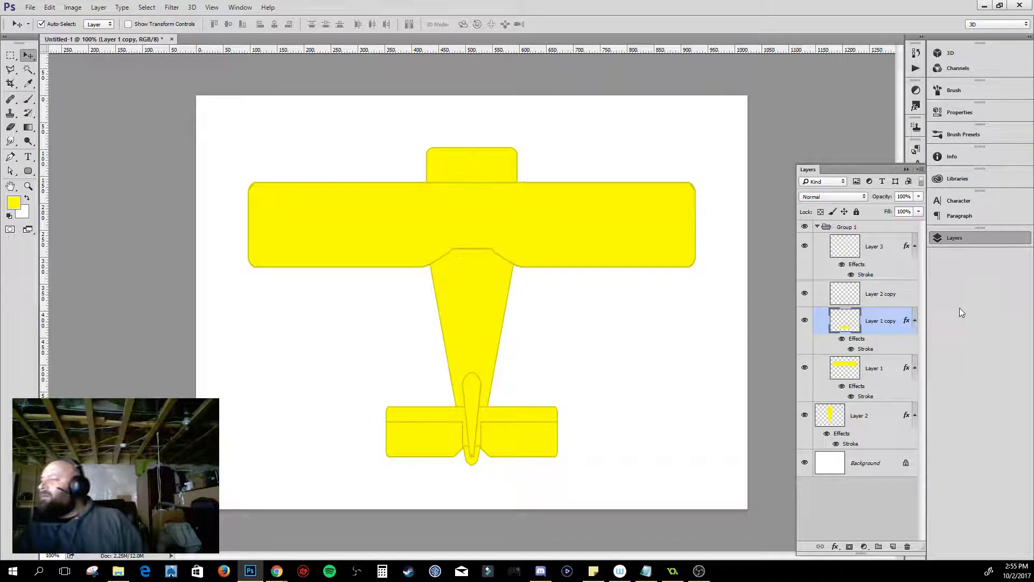
- Add a new layer directly above Layer 1 and marquee-select a rectangle about 280 by 70 px across the left wing's rear edge
click(874, 372)
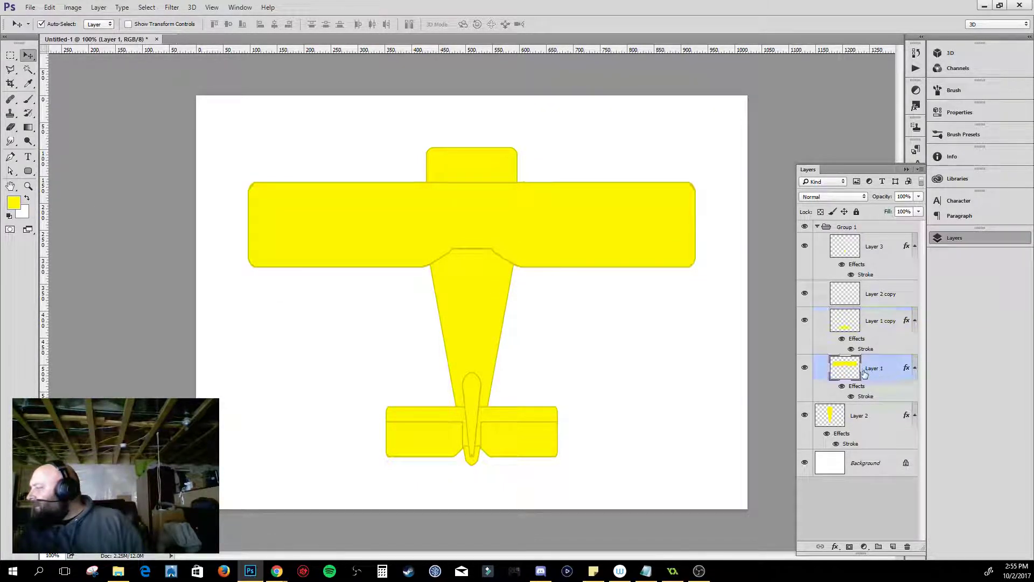
click(893, 547)
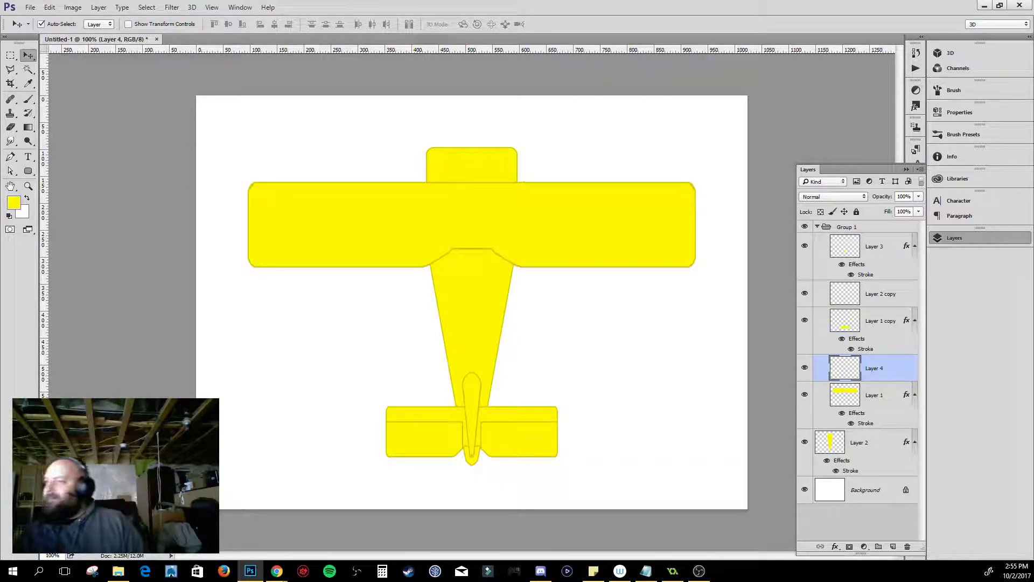
click(10, 55)
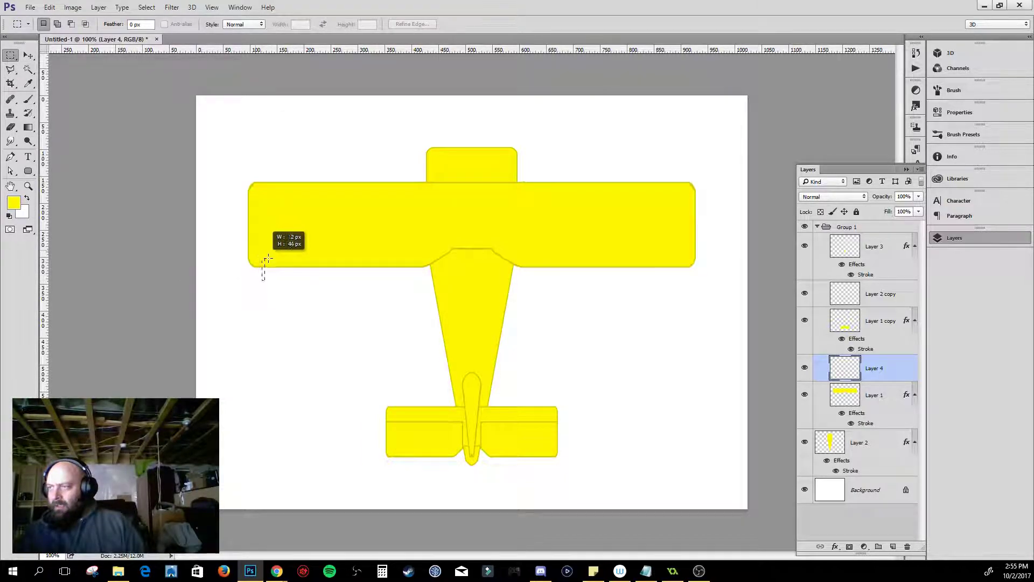
drag(394, 251, 333, 239)
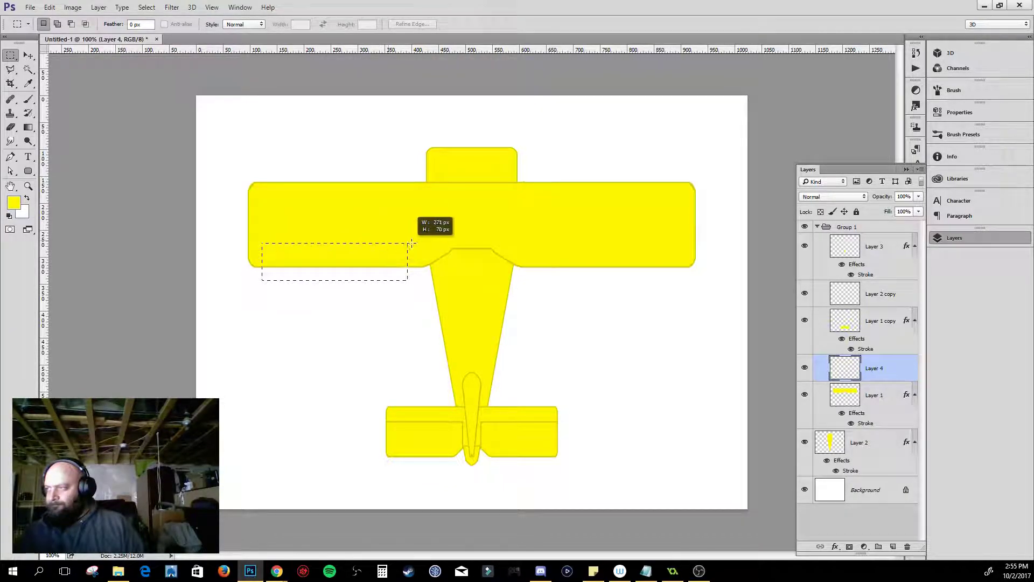
drag(414, 241, 415, 241)
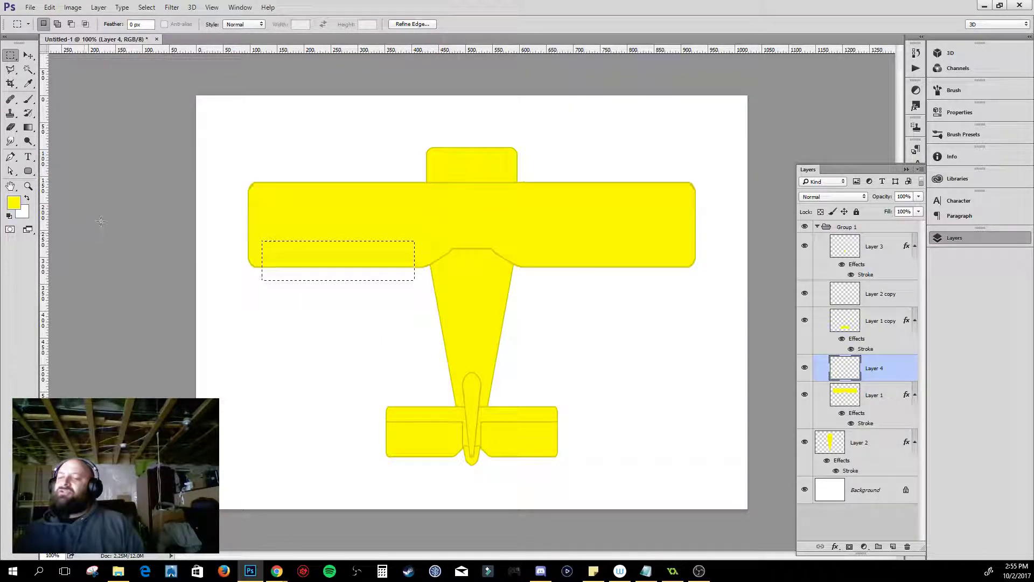
click(144, 8)
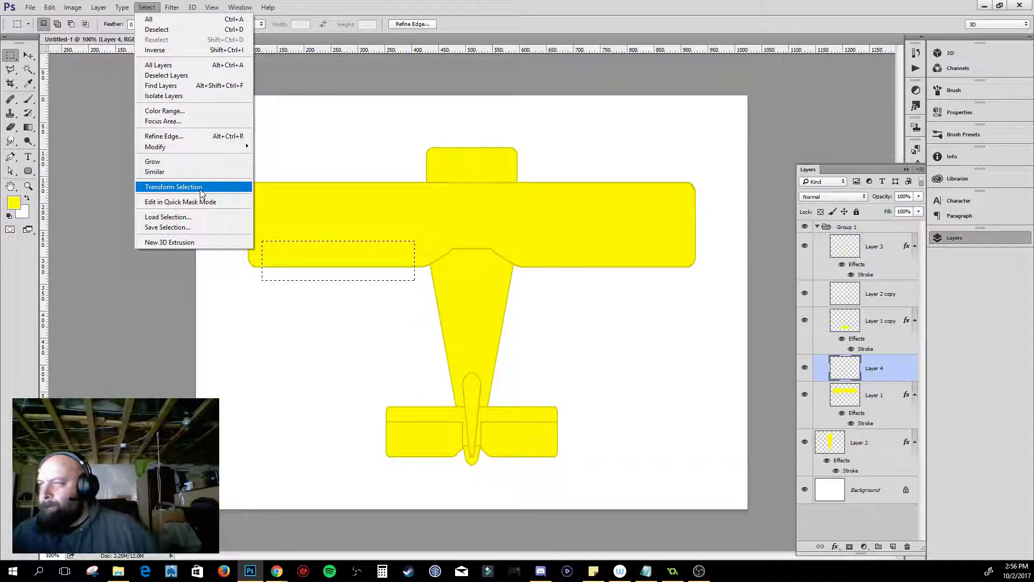
click(450, 11)
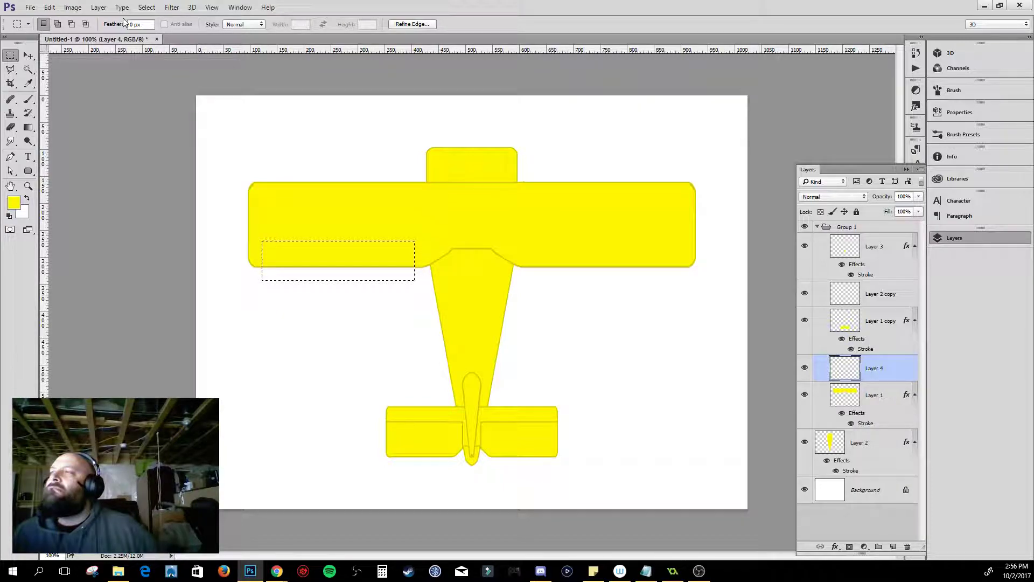
click(255, 25)
click(420, 24)
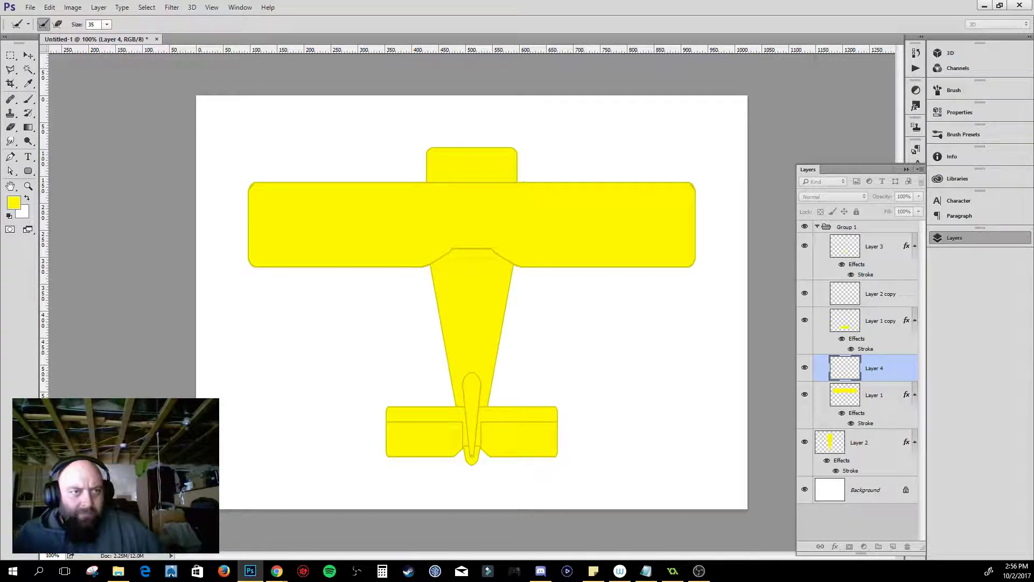
key(m)
drag(263, 241, 414, 280)
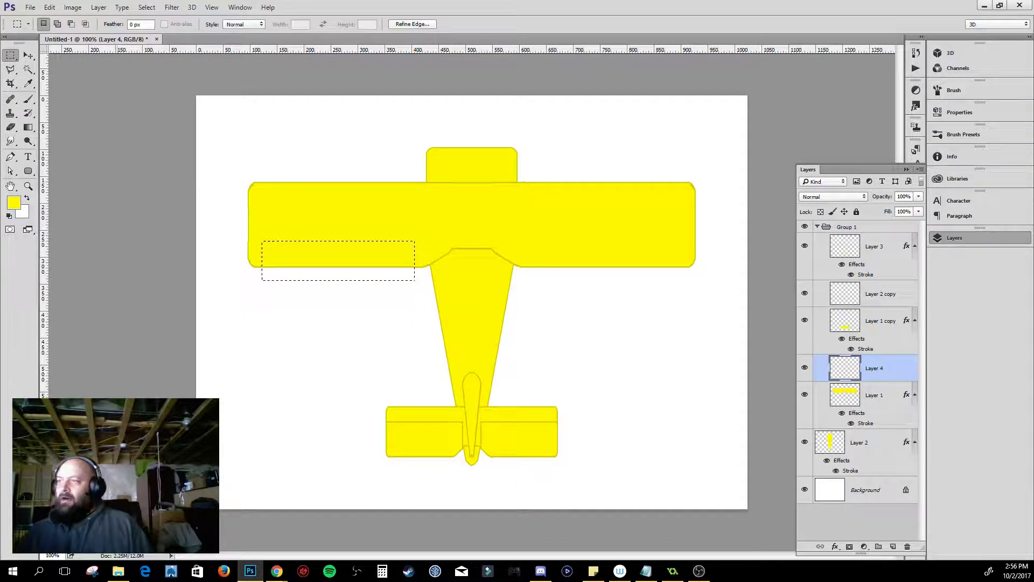
- Set the foreground colour to a slightly darker yellow than the plane and fill the selected wing rectangle on Layer 4 with it
click(27, 198)
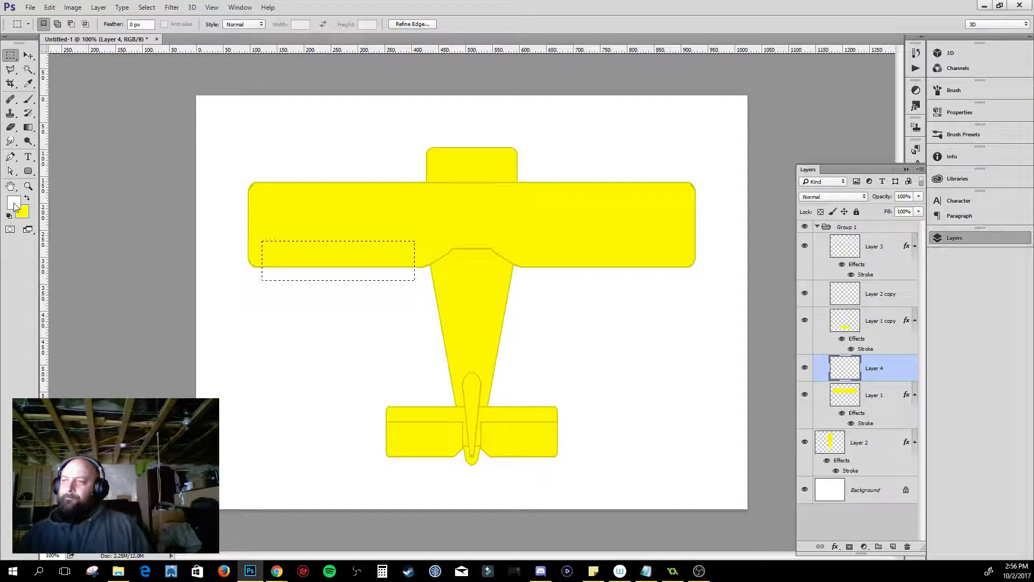
click(15, 204)
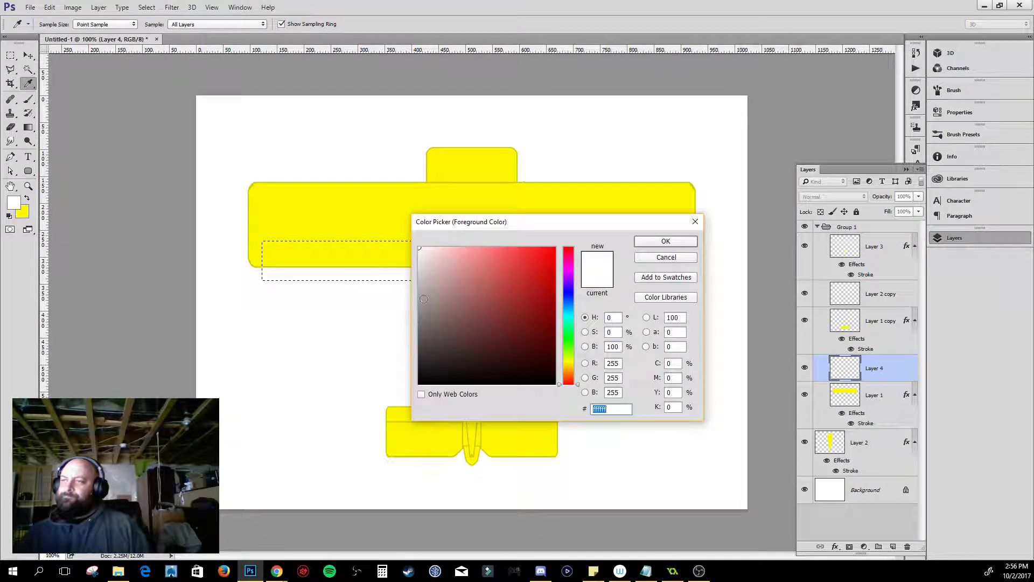
click(443, 178)
click(676, 243)
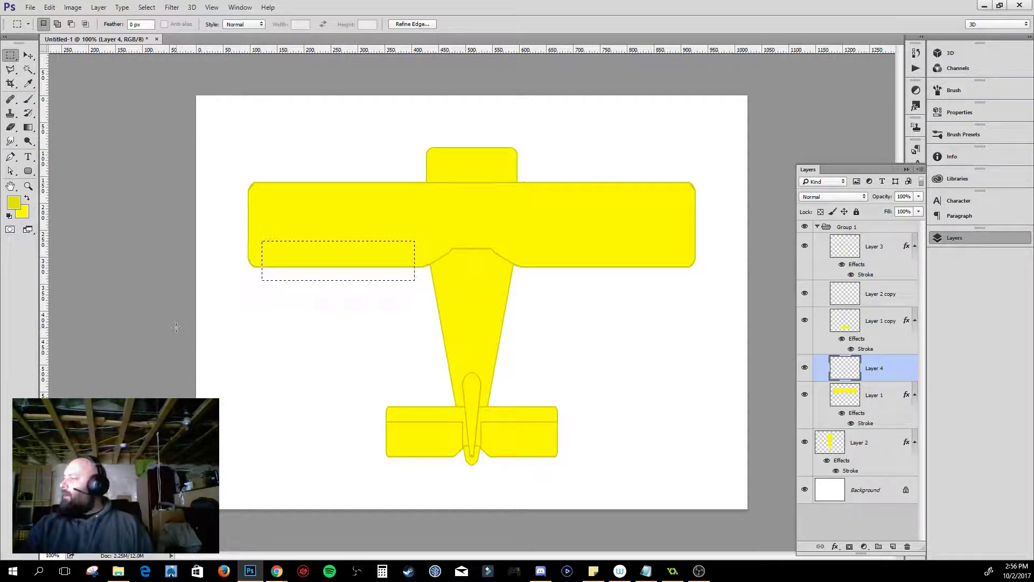
key(alt+BackSpace)
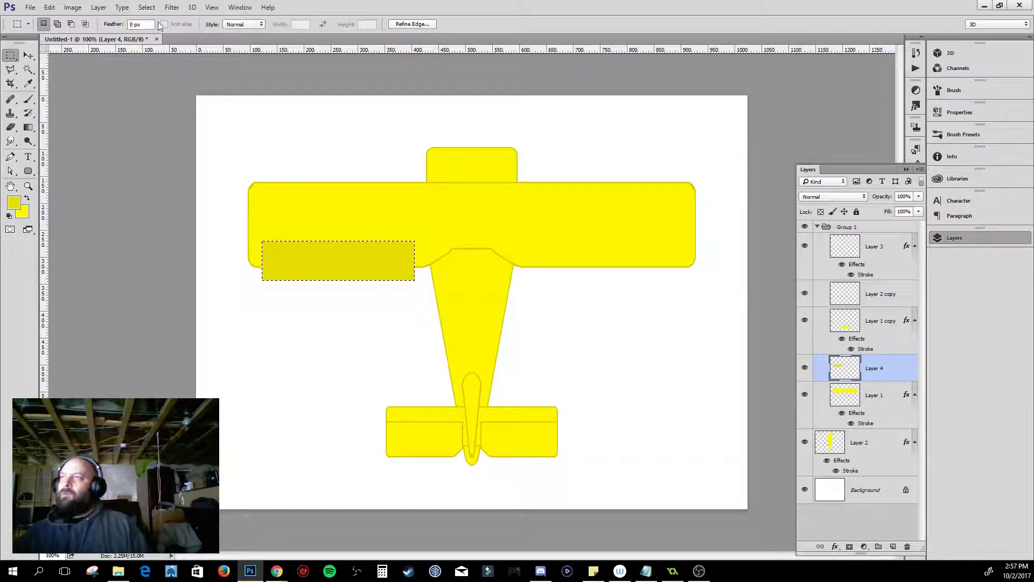
- Contract the selection by 2 pixels, delete the fill inside it to leave a thin outline, and deselect
click(146, 7)
mouse_move(185, 146)
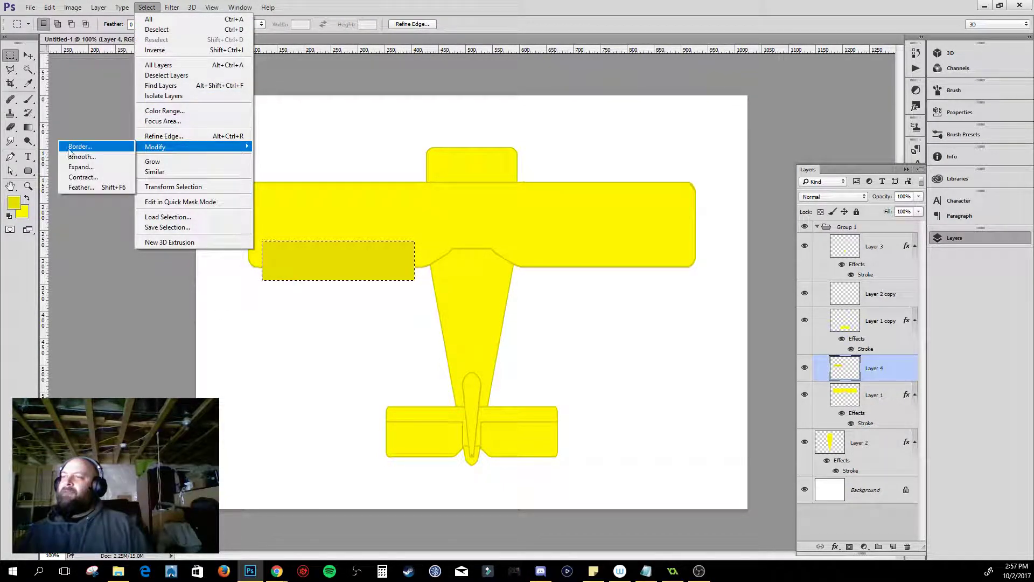
click(84, 178)
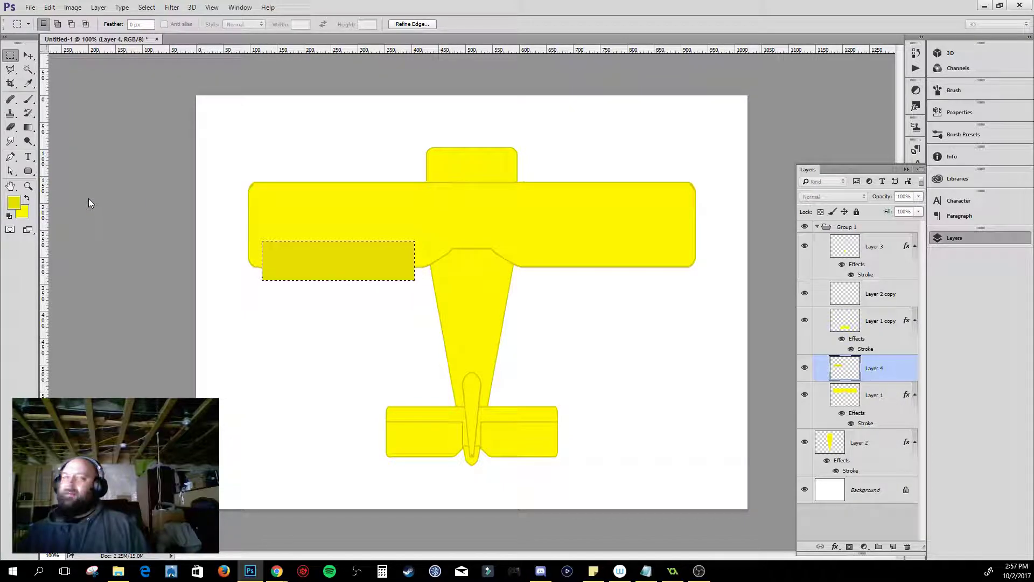
key(Return)
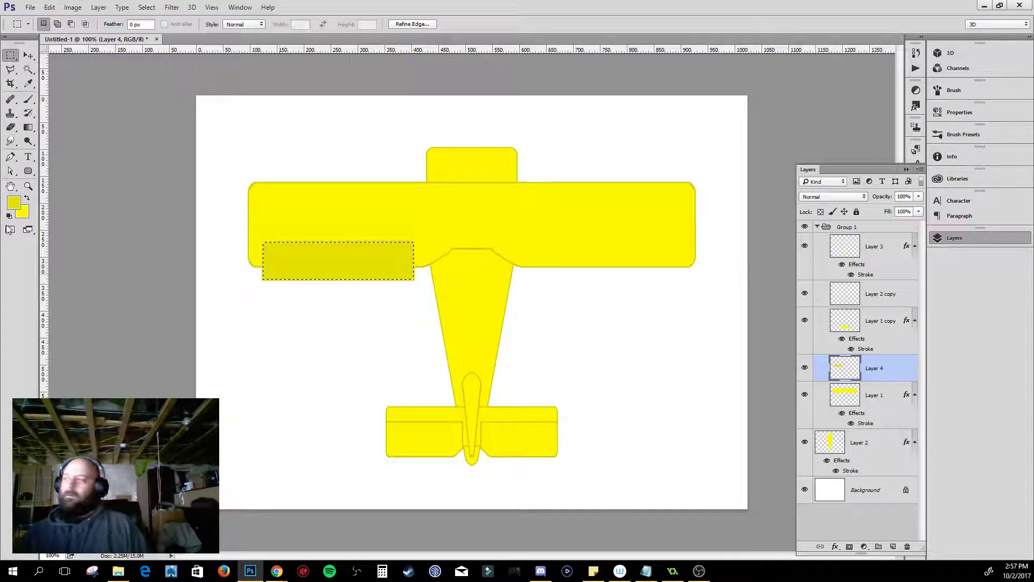
key(Delete)
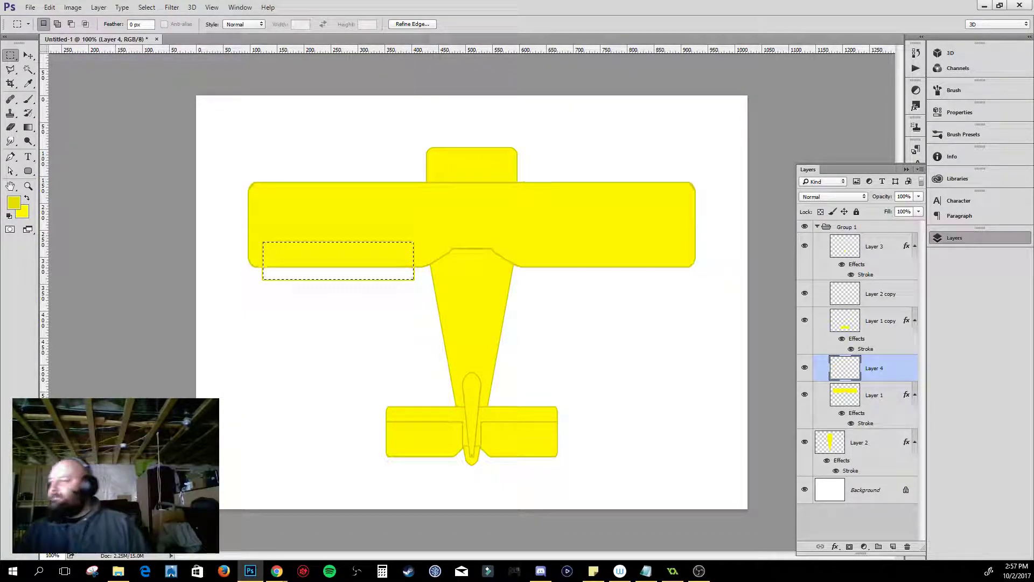
key(ctrl+d)
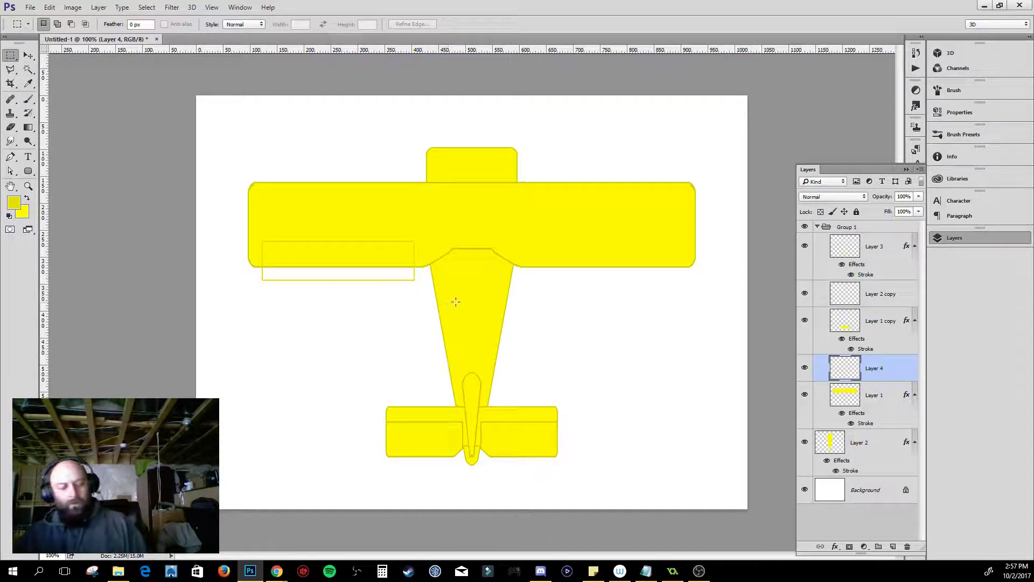
- Load the wing shape of Layer 1 as a selection, invert it, delete the overhanging outline on Layer 4, and deselect
ctrl+click(850, 397)
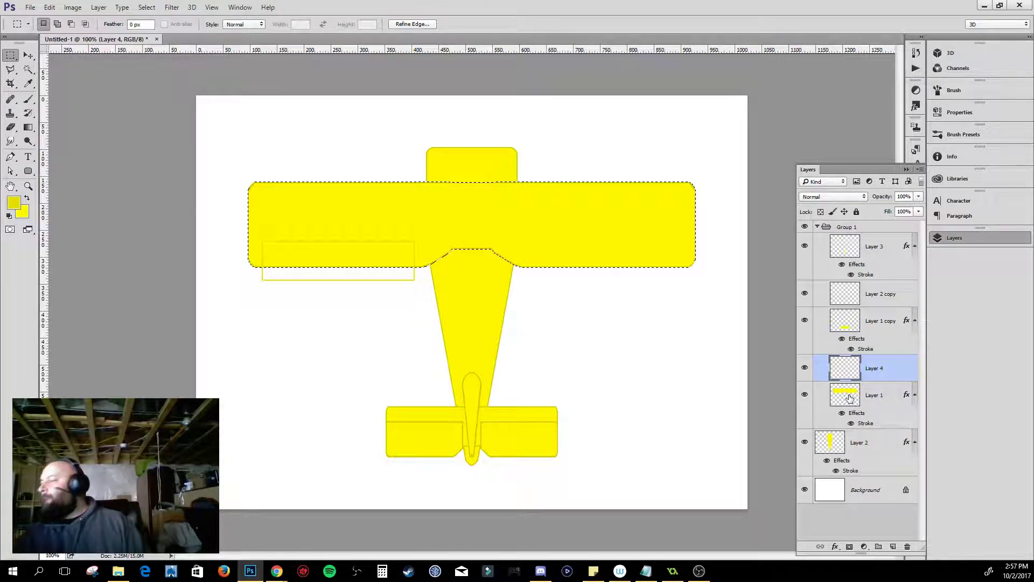
key(ctrl+shift+i)
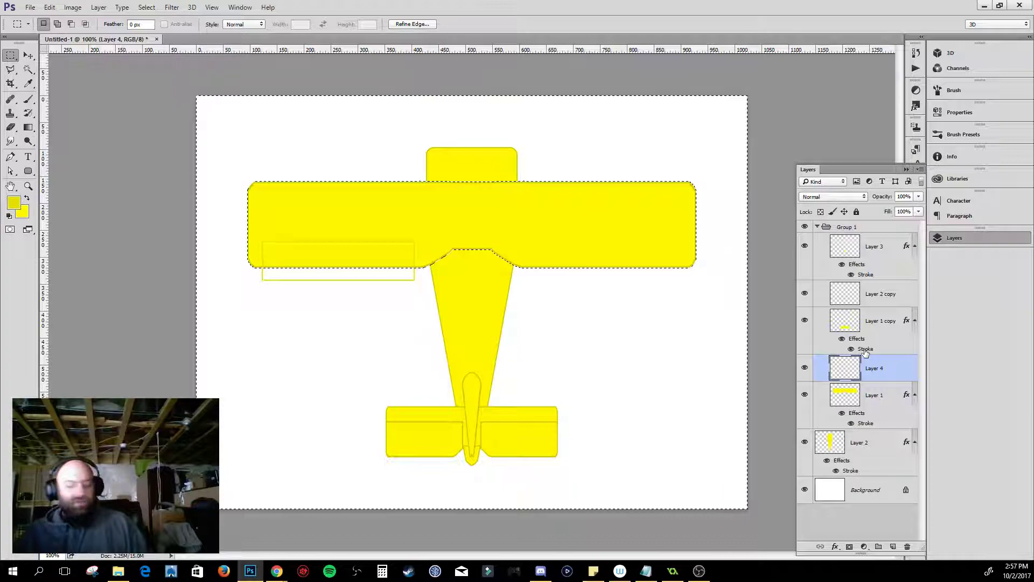
click(875, 295)
click(806, 295)
click(806, 295)
click(806, 295)
click(806, 295)
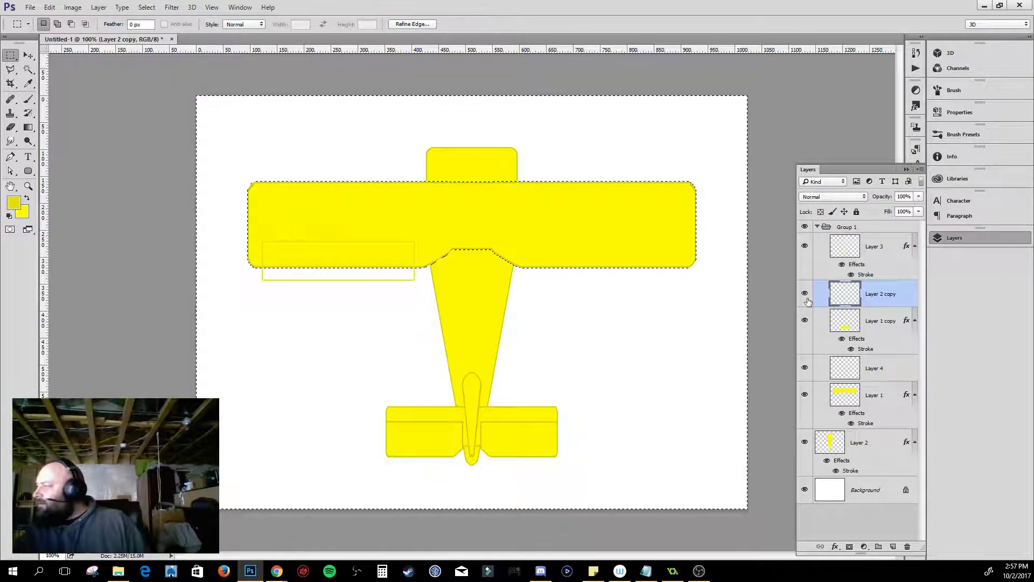
click(878, 369)
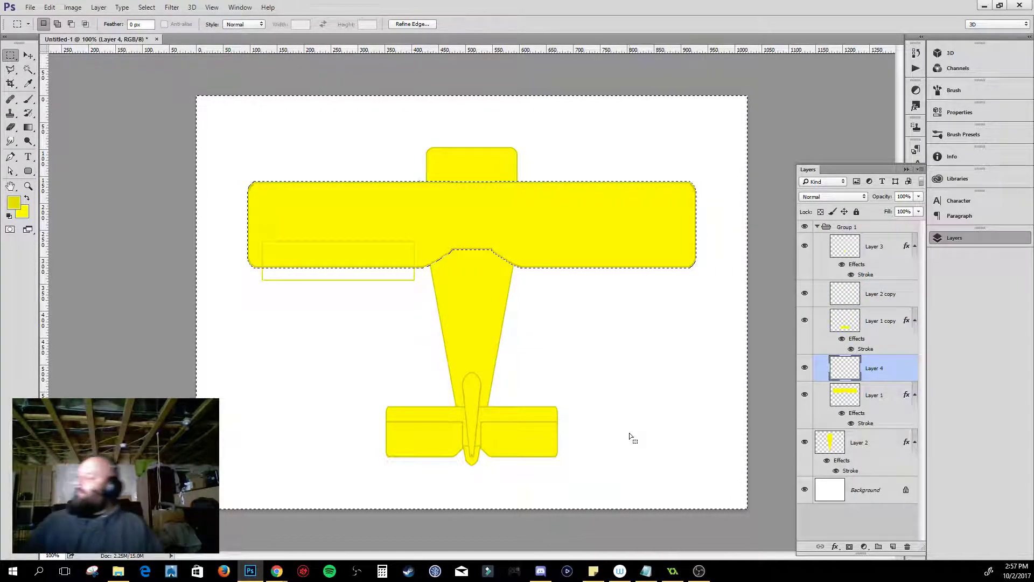
key(Delete)
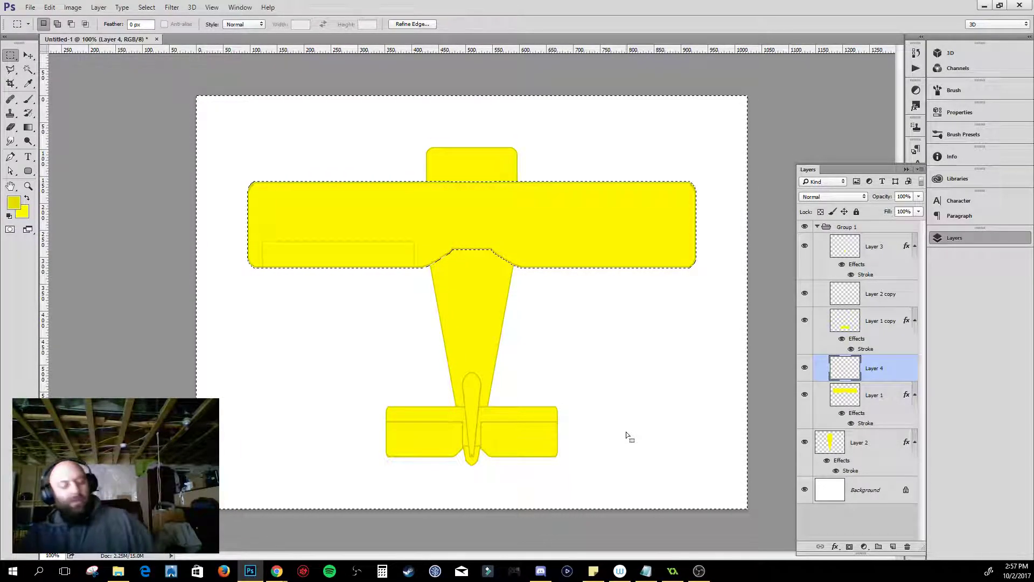
key(ctrl+d)
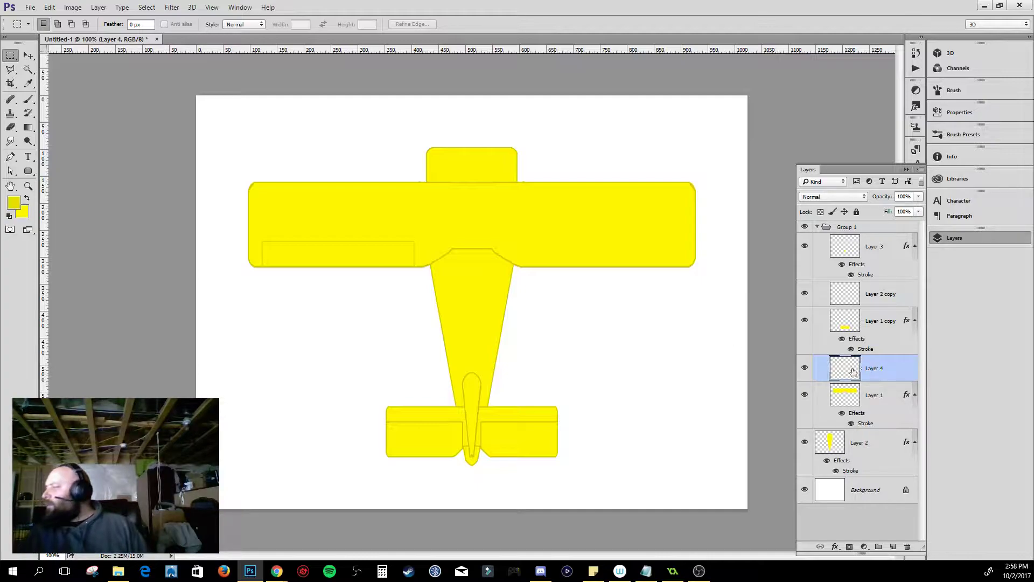
- Add a new layer above Layer 4 and fill a rectangle about 70 by 305 px across the left wingtip with the darker yellow
click(893, 546)
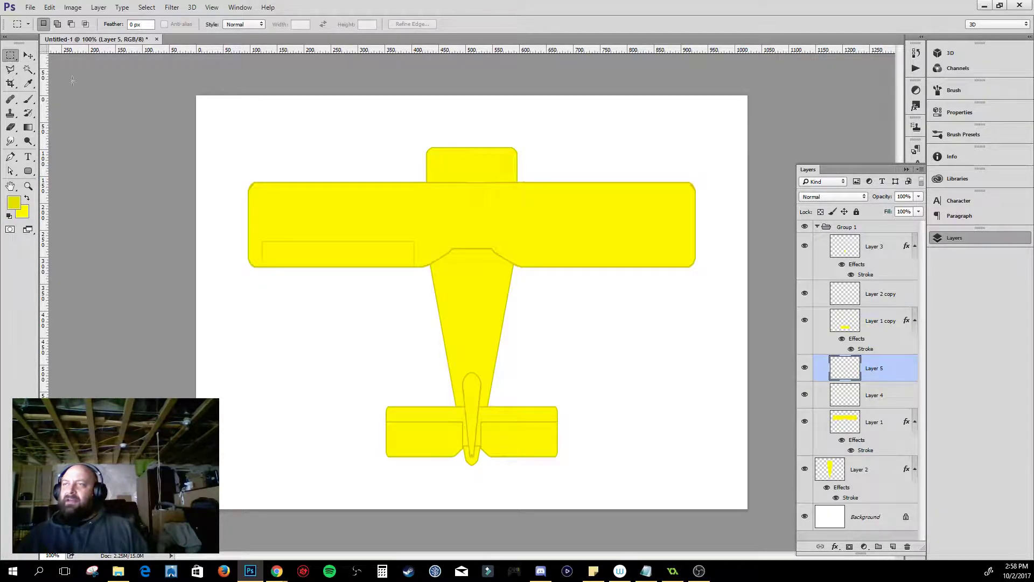
drag(219, 157, 256, 324)
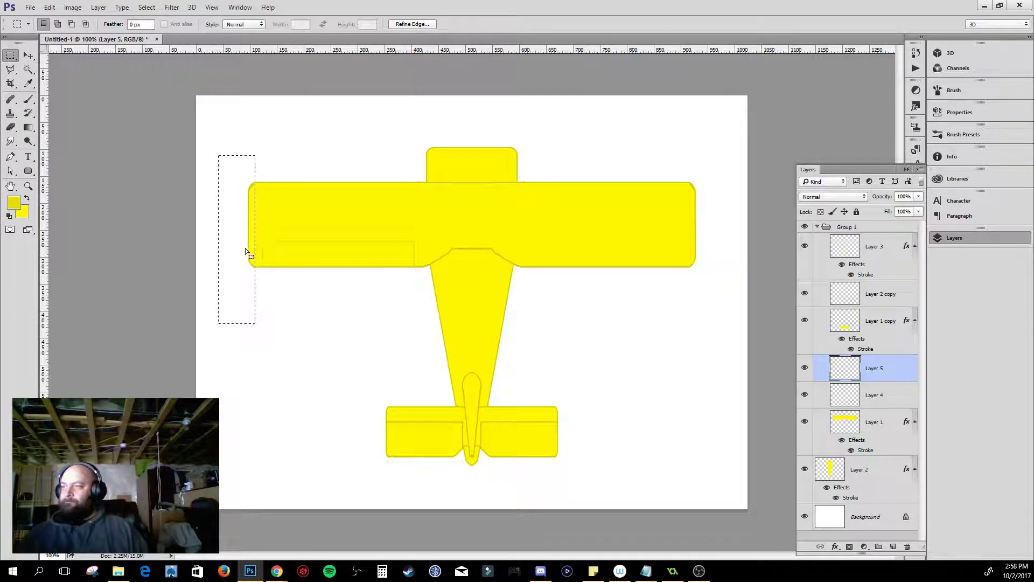
mouse_move(238, 236)
mouse_down()
mouse_move(275, 239)
mouse_move(241, 237)
mouse_up()
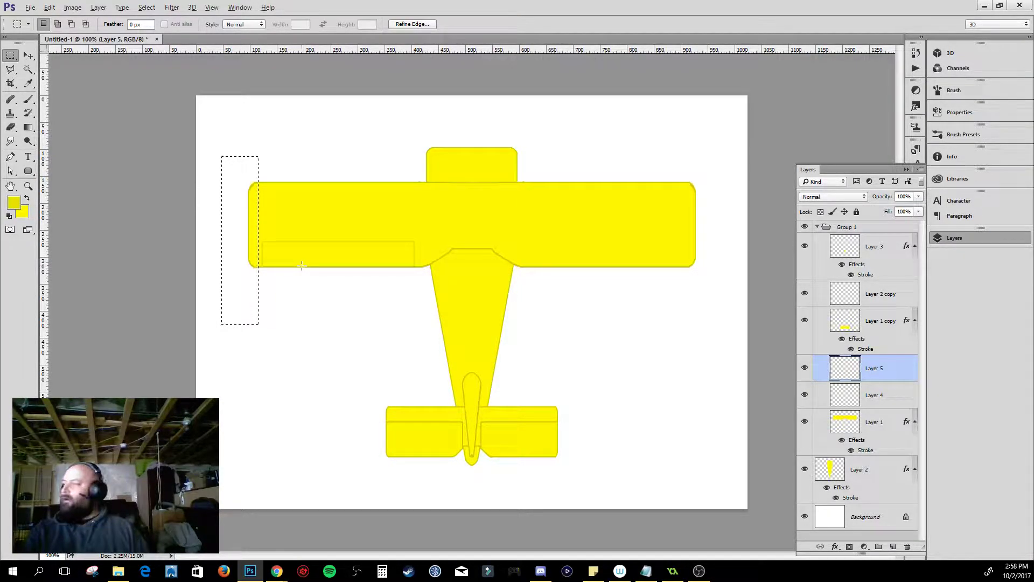
key(alt+BackSpace)
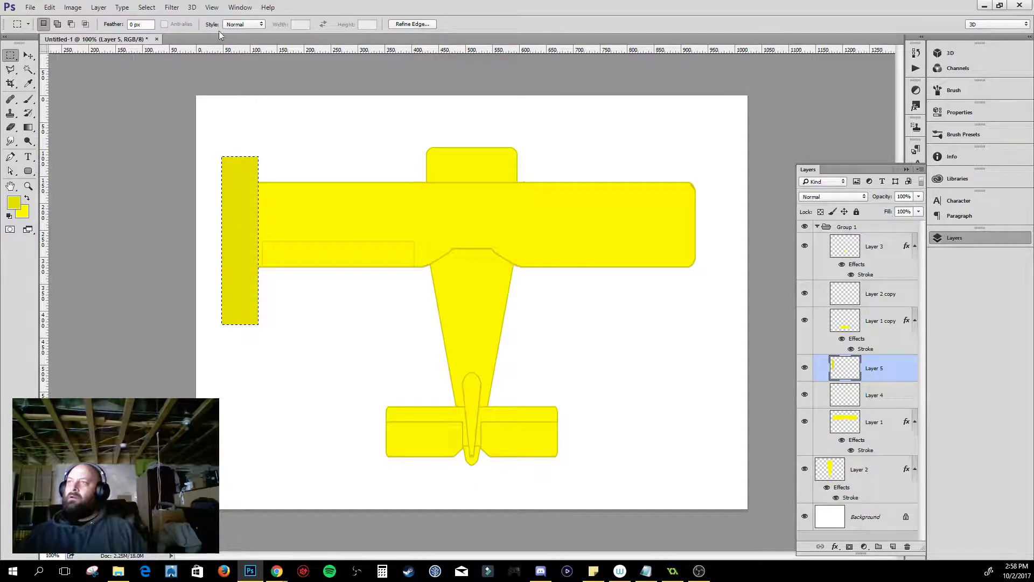
- Contract the wingtip rectangle's selection by 2 pixels, delete the fill inside it, and deselect
click(146, 7)
mouse_move(183, 145)
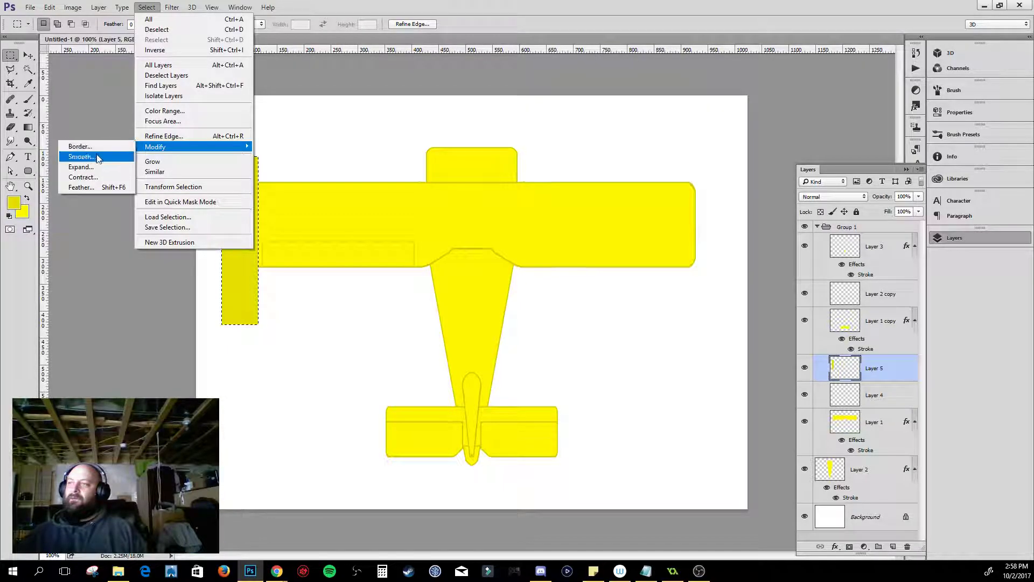
click(100, 178)
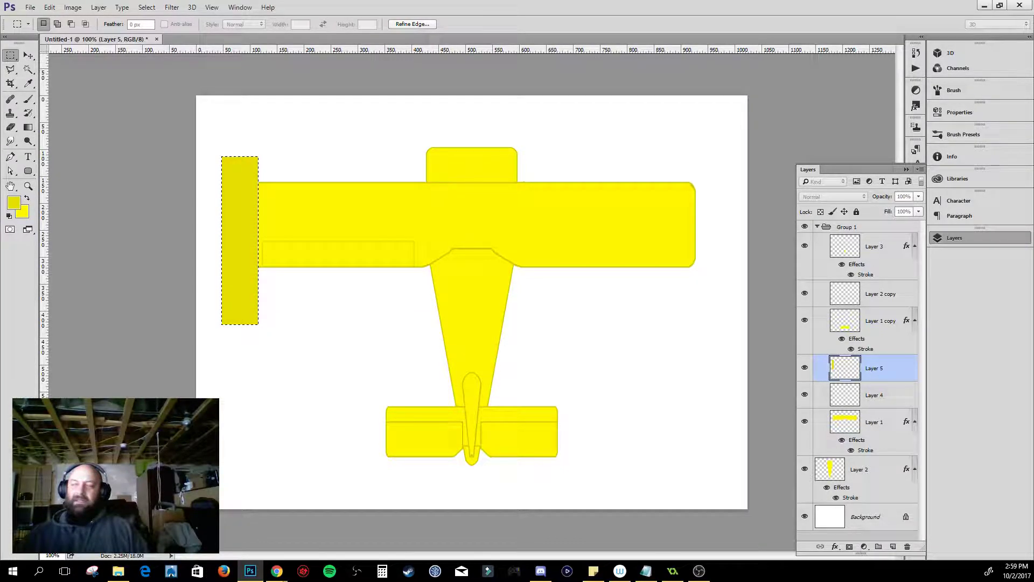
drag(17, 185, 369, 295)
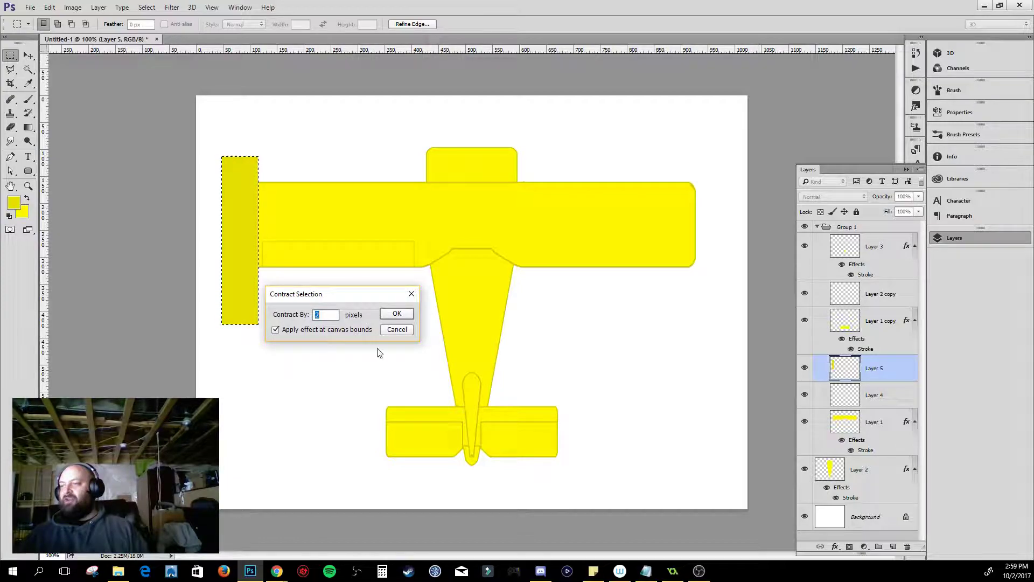
click(398, 315)
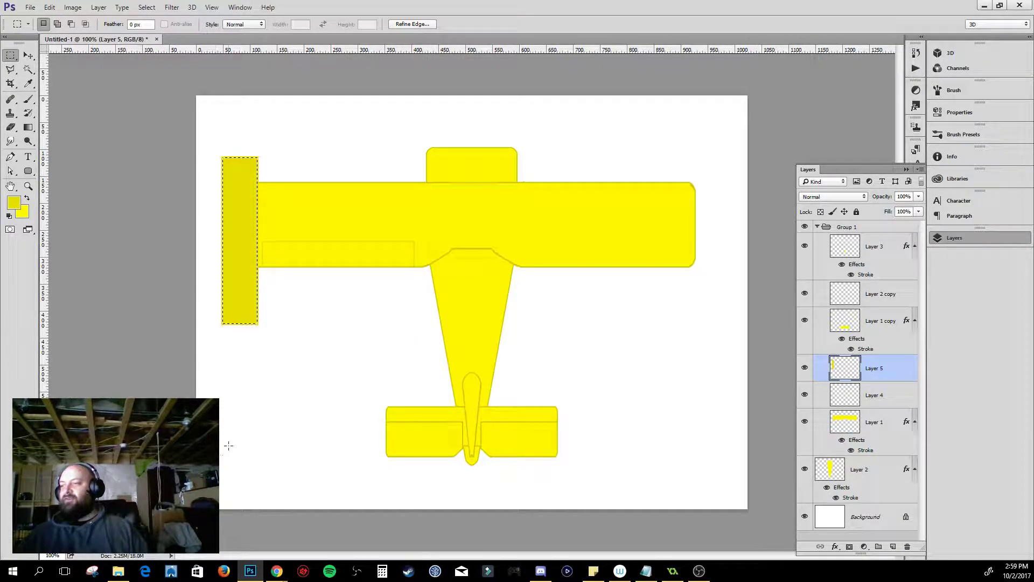
key(Delete)
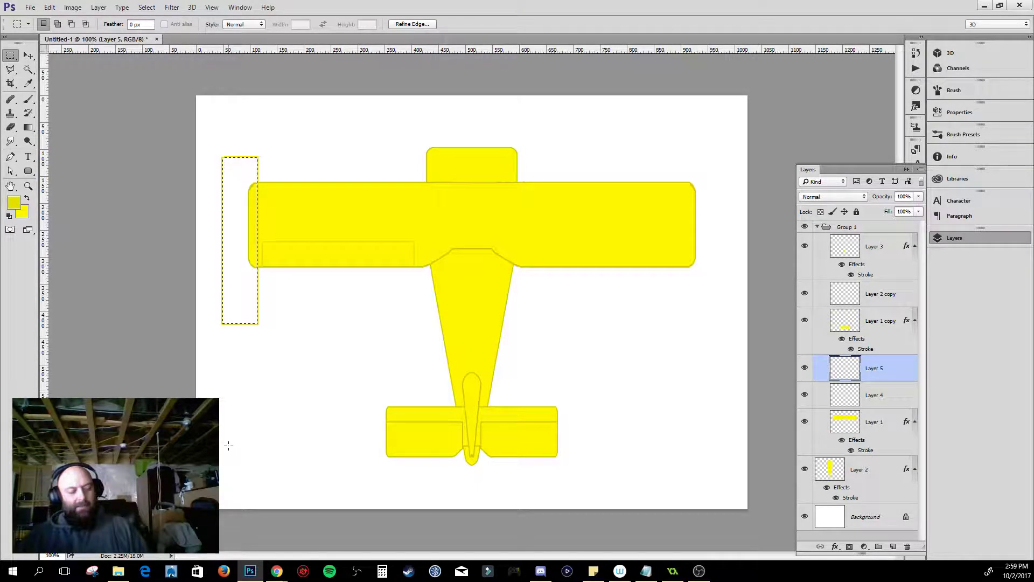
key(ctrl+d)
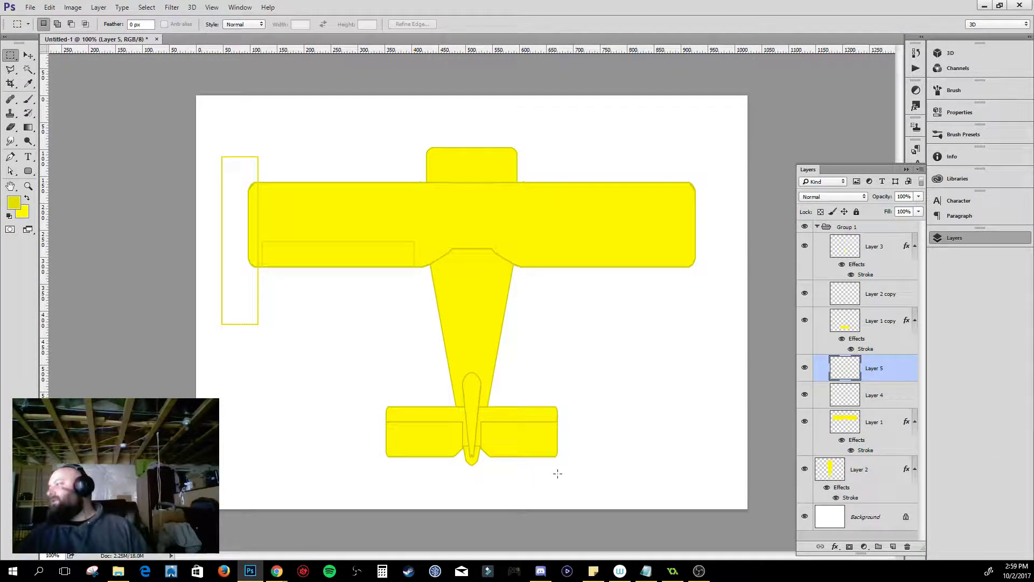
- Trim the wingtip outline on Layer 5 to the wing by deleting everything outside Layer 1's shape, and deselect
ctrl+click(851, 425)
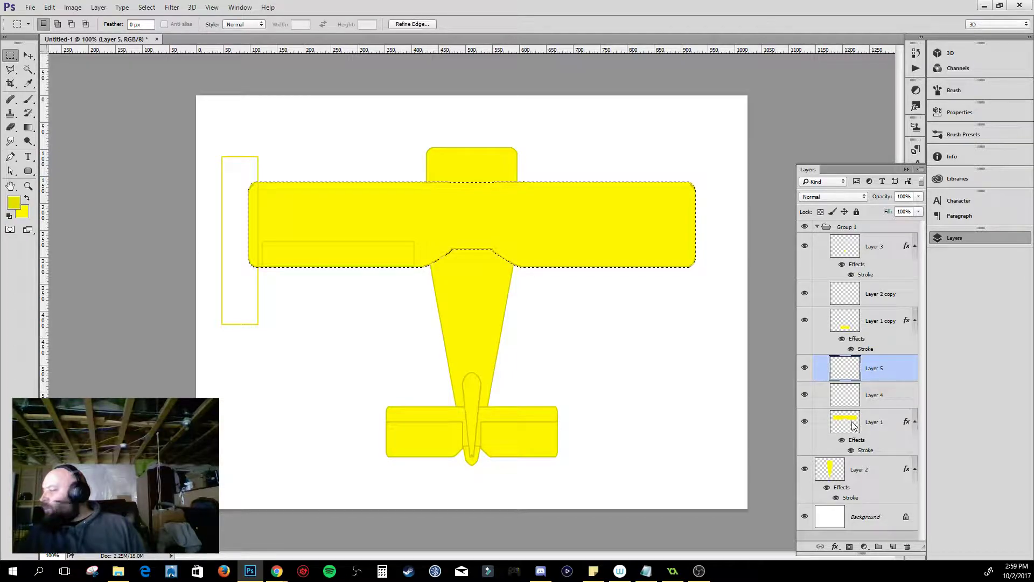
key(ctrl+shift+i)
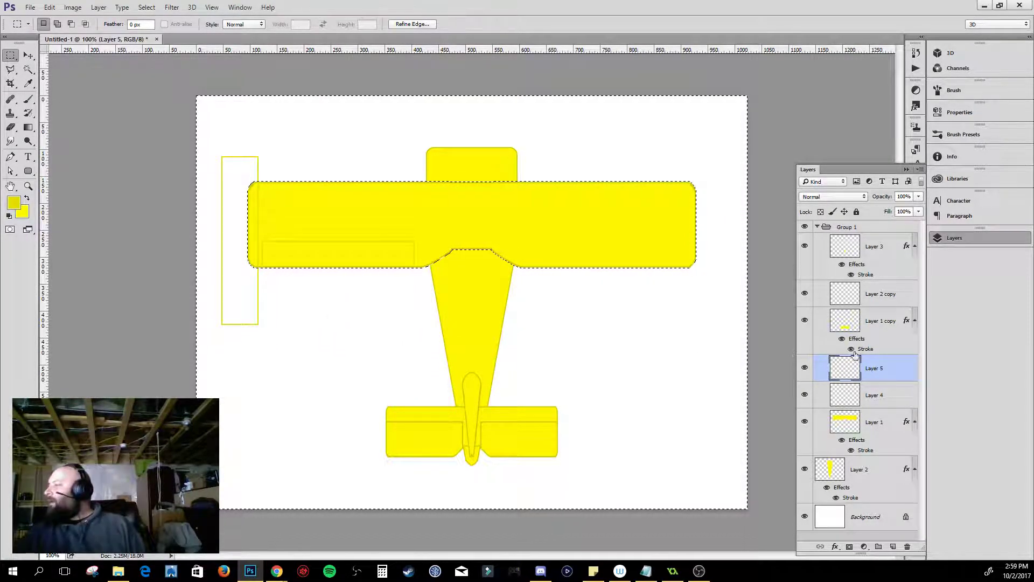
click(805, 369)
click(804, 368)
key(Delete)
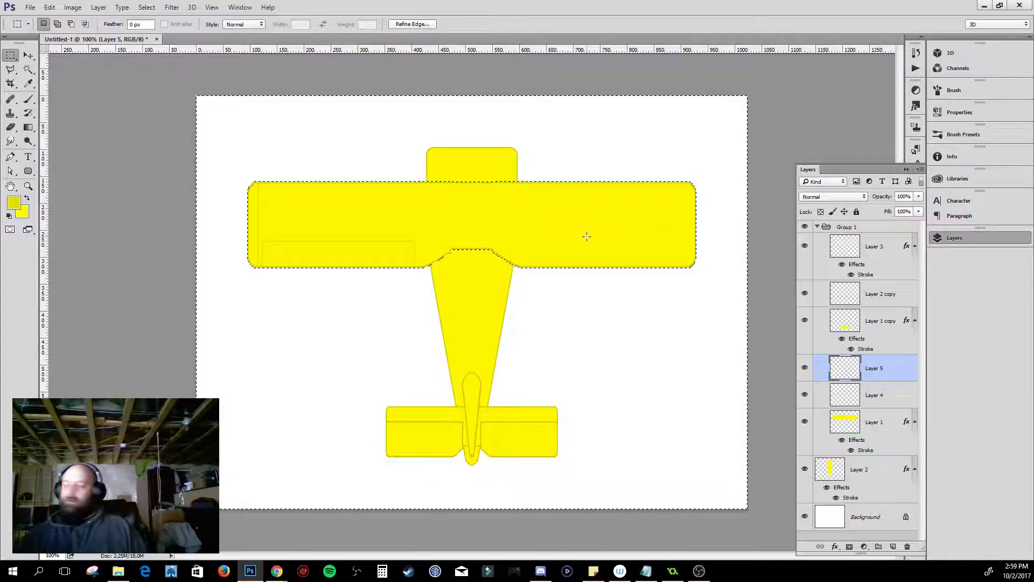
click(554, 231)
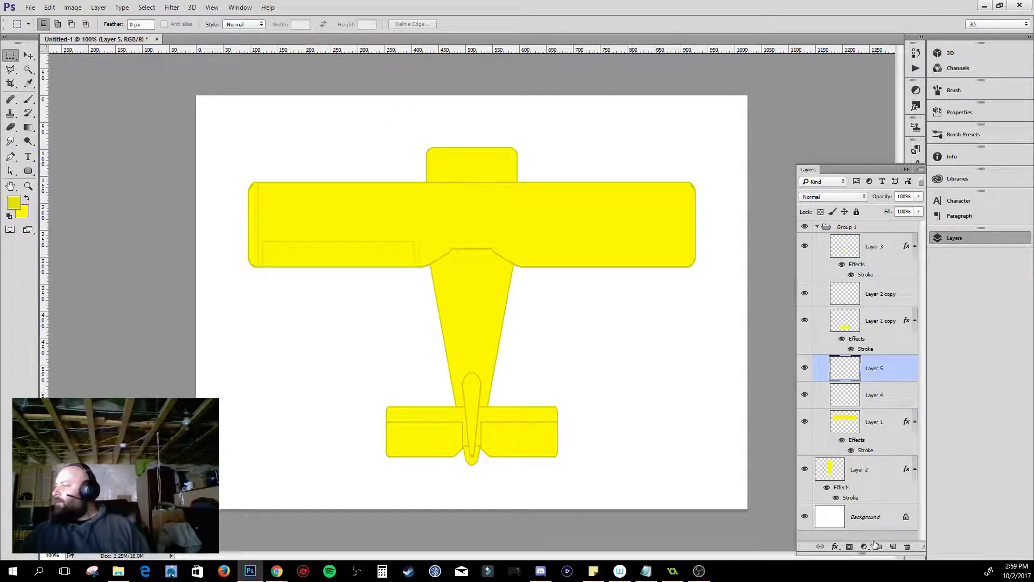
- Add a new layer above Layer 5 and fill a rectangle about 295 by 75 px across the nose's front edge with the darker yellow
click(892, 547)
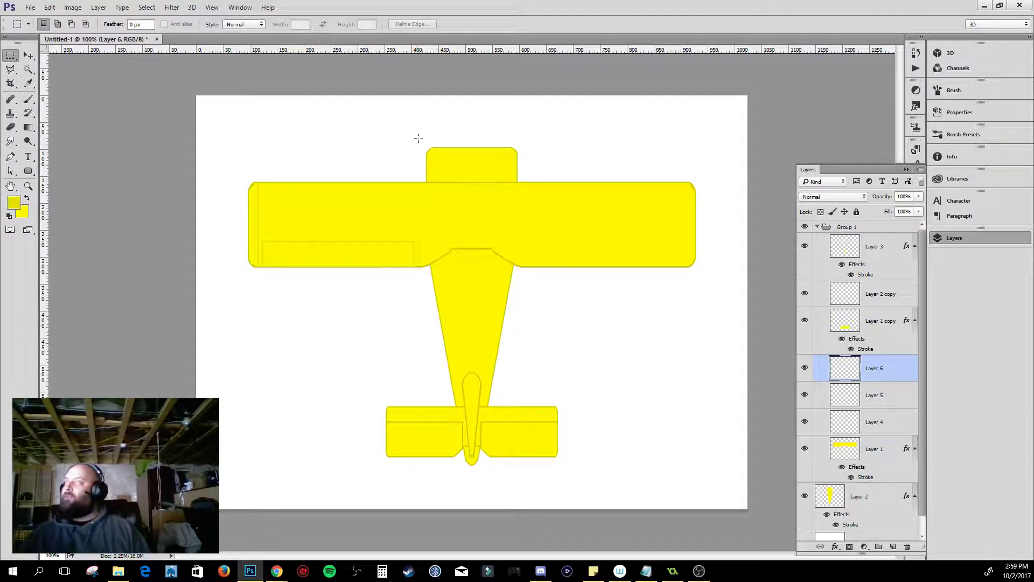
drag(391, 123, 553, 164)
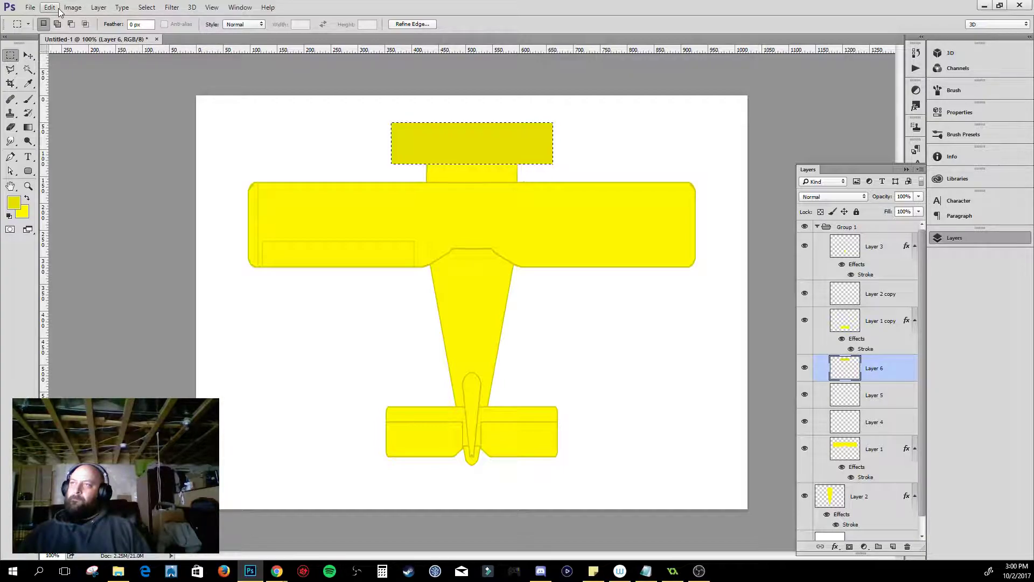
- Contract the nose rectangle's selection by 2 pixels, delete the fill inside it, and deselect
click(146, 7)
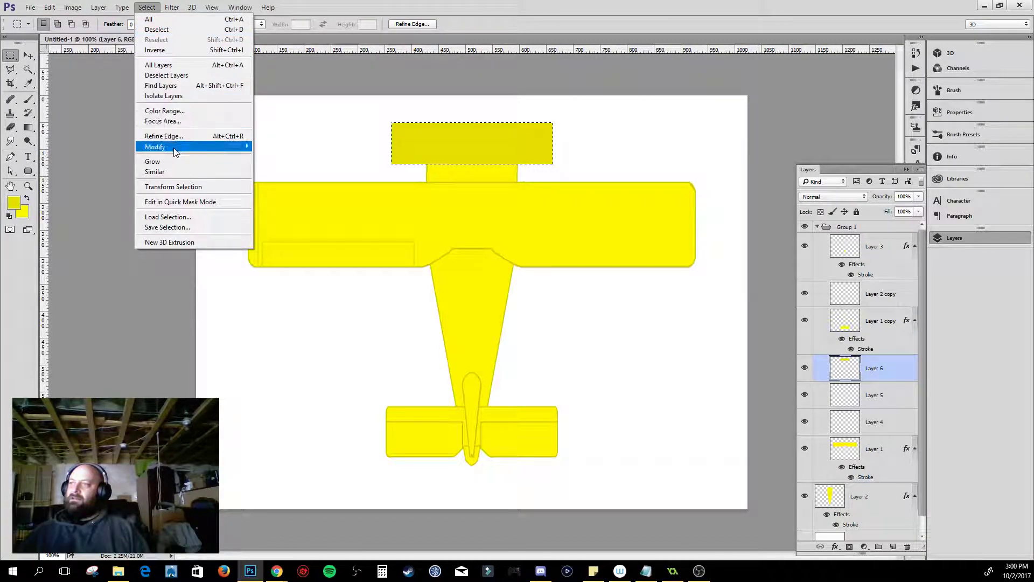
mouse_move(141, 153)
click(83, 177)
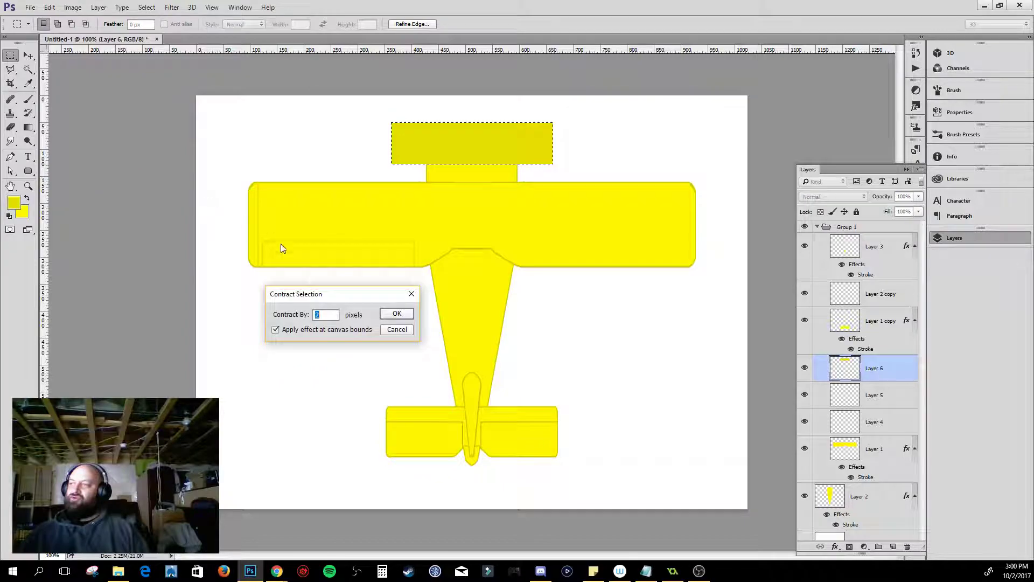
click(397, 314)
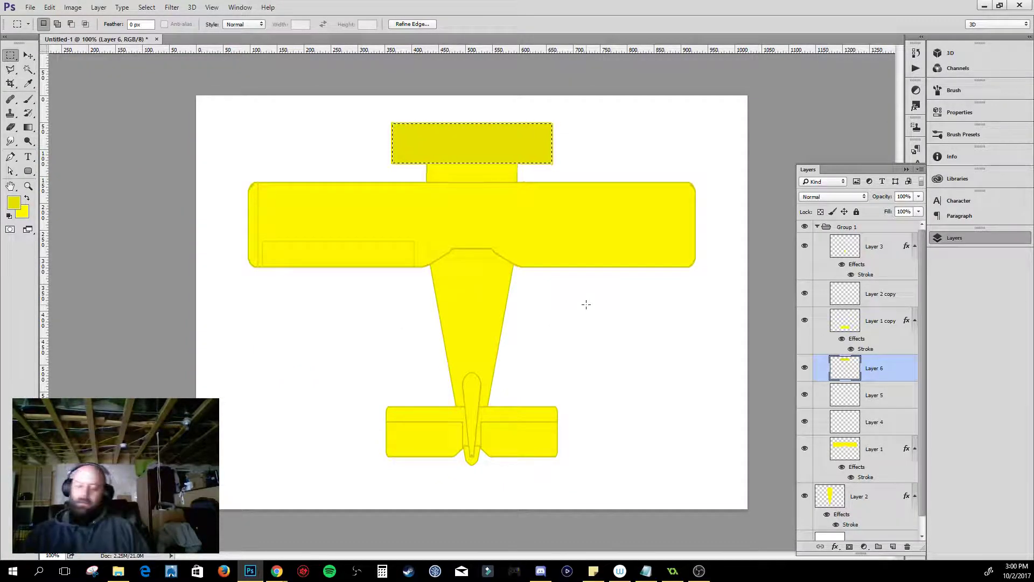
key(Delete)
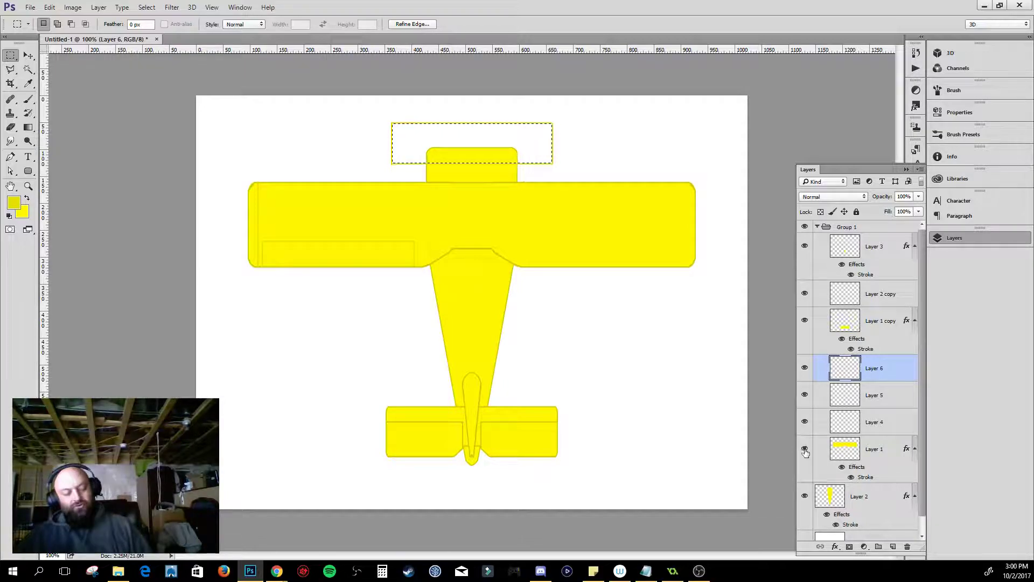
key(ctrl+d)
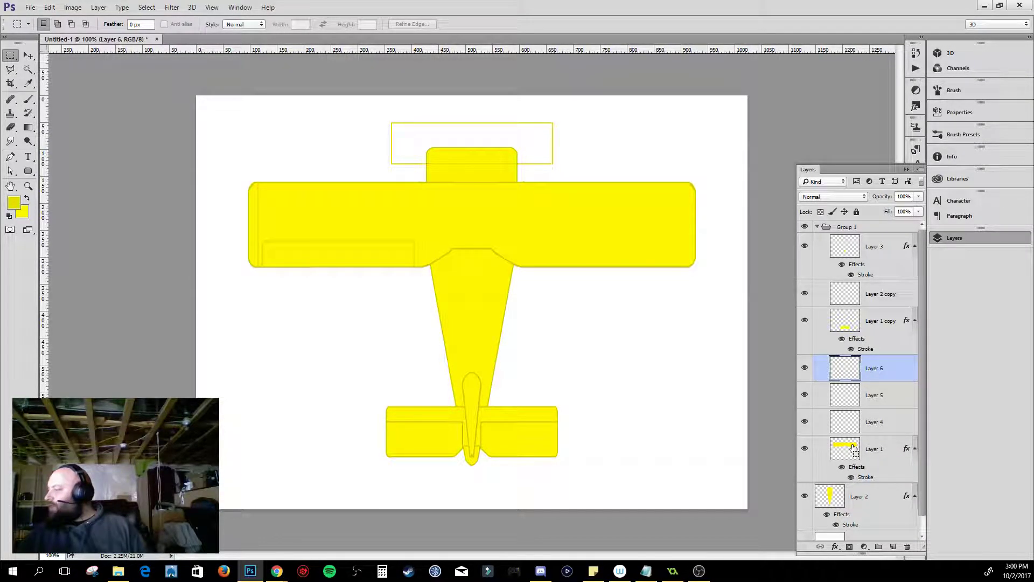
- Trim the nose outline on Layer 6 to Layer 2's fuselage shape, deselect, and move Layer 6 below Layer 1
ctrl+click(854, 449)
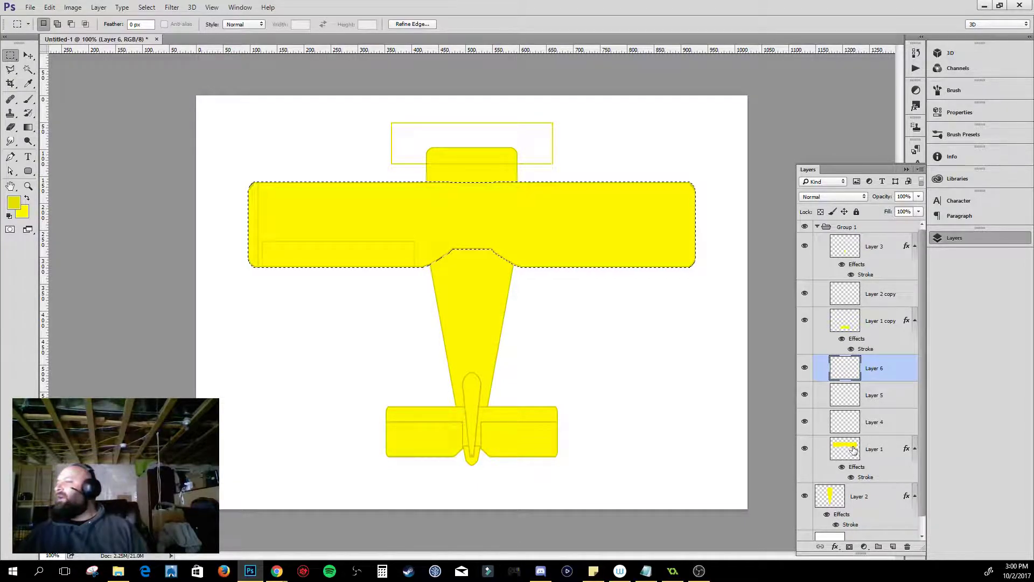
key(ctrl+shift+i)
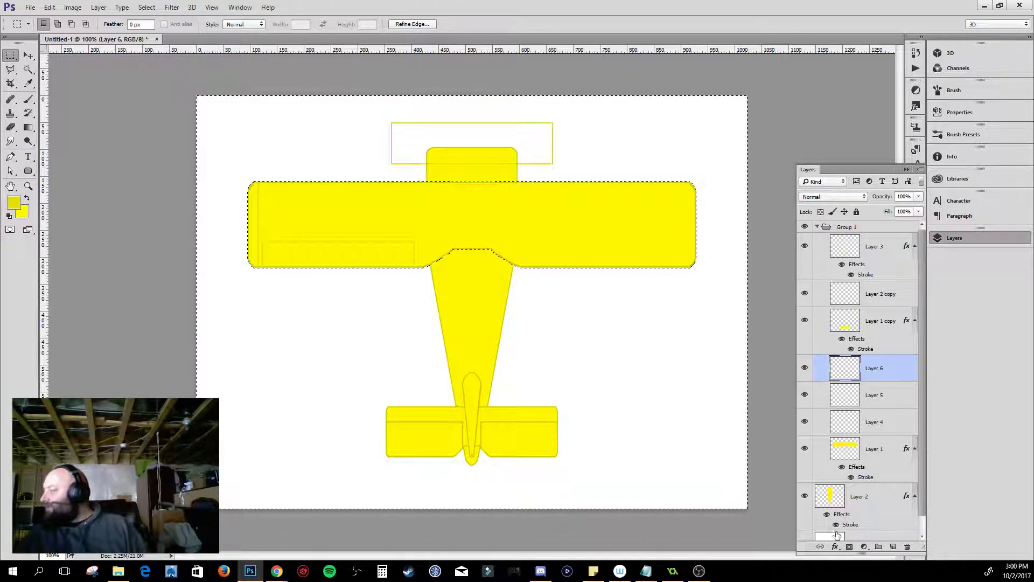
ctrl+click(833, 501)
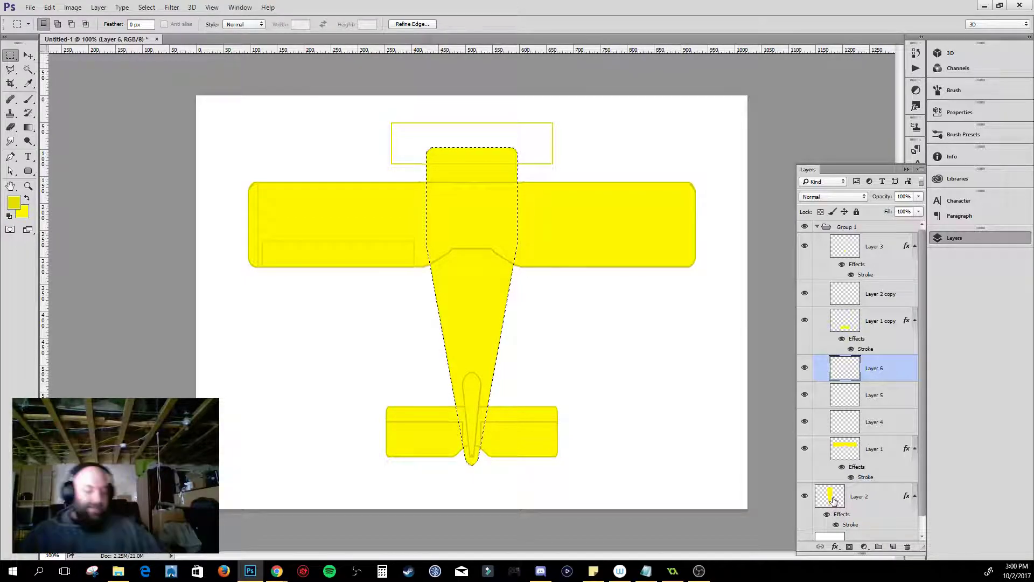
key(ctrl+shift+i)
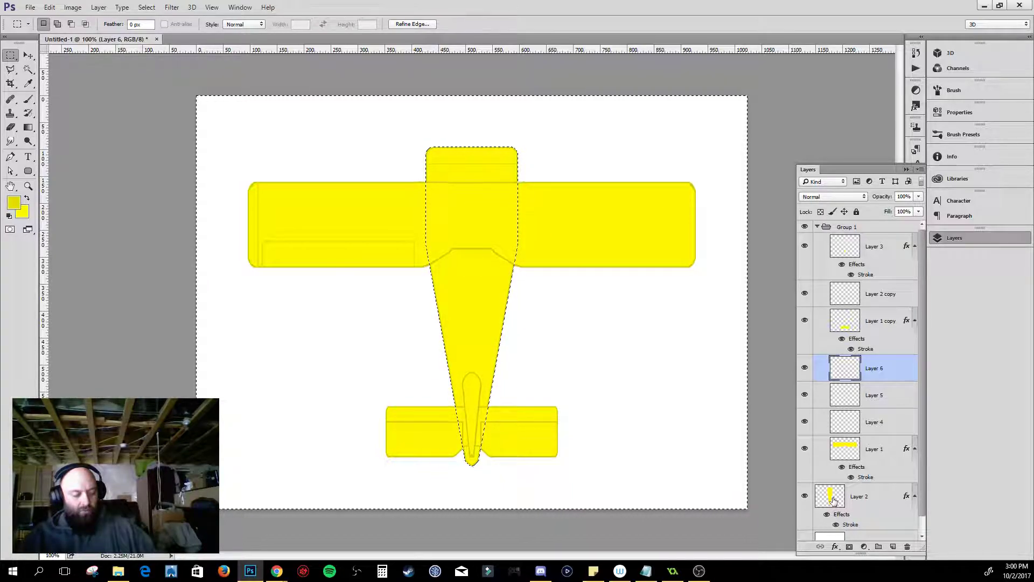
key(ctrl+d)
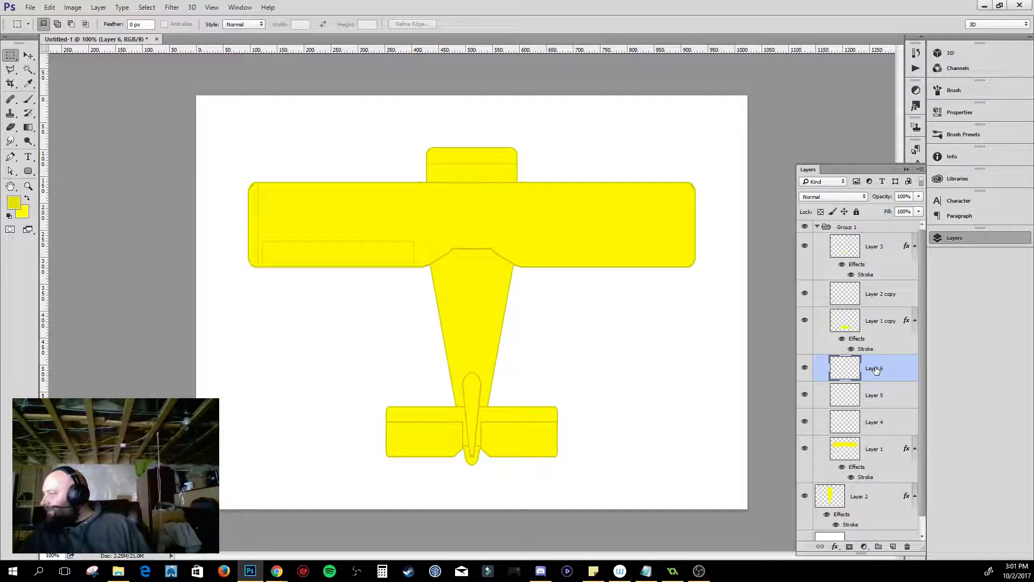
drag(876, 369, 864, 483)
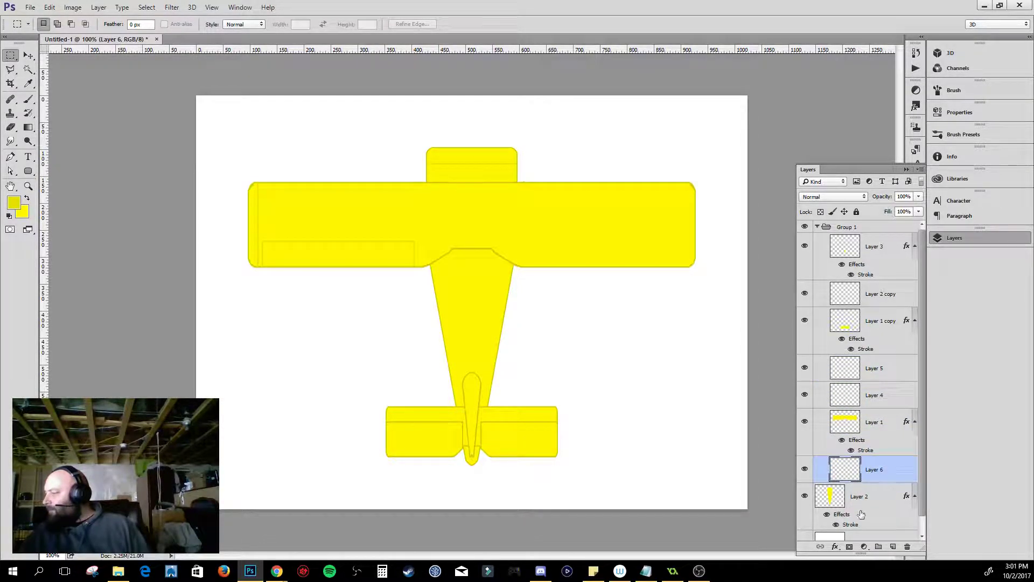
- Add a new layer above Layer 5 and fill a rectangle about 460 by 130 px across the mid-fuselage behind the wing with the darker yellow
click(883, 371)
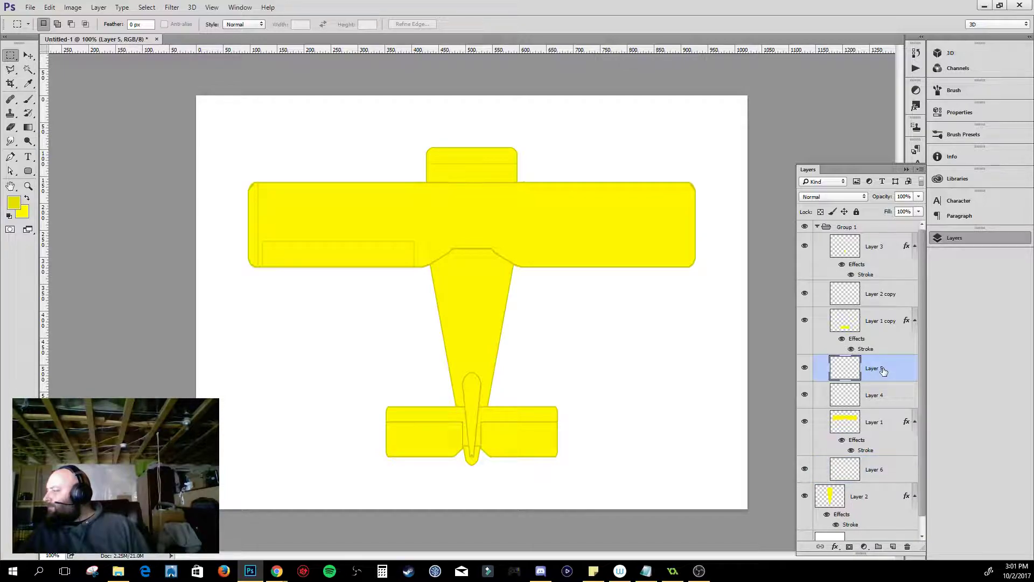
click(892, 546)
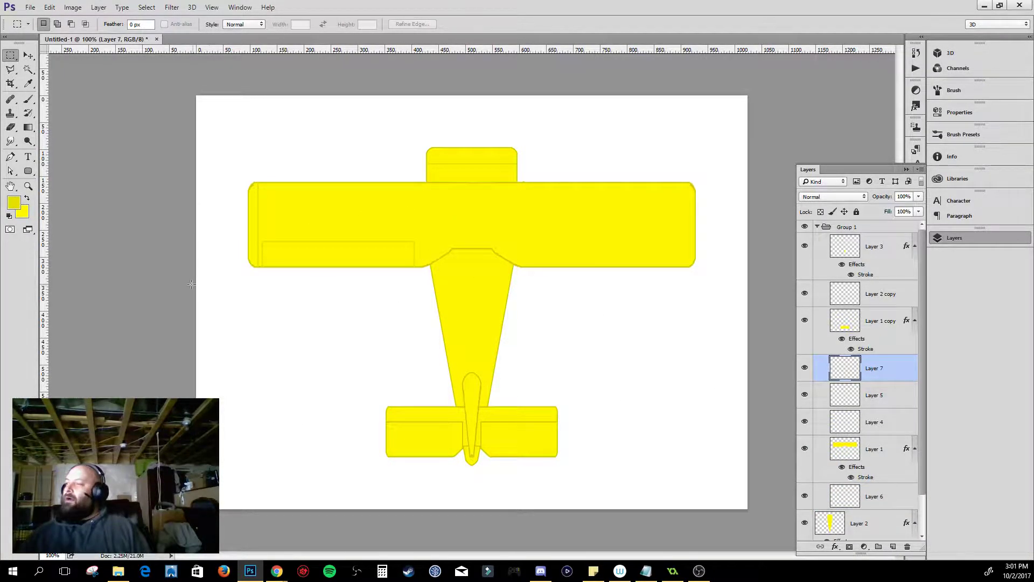
drag(344, 294, 593, 366)
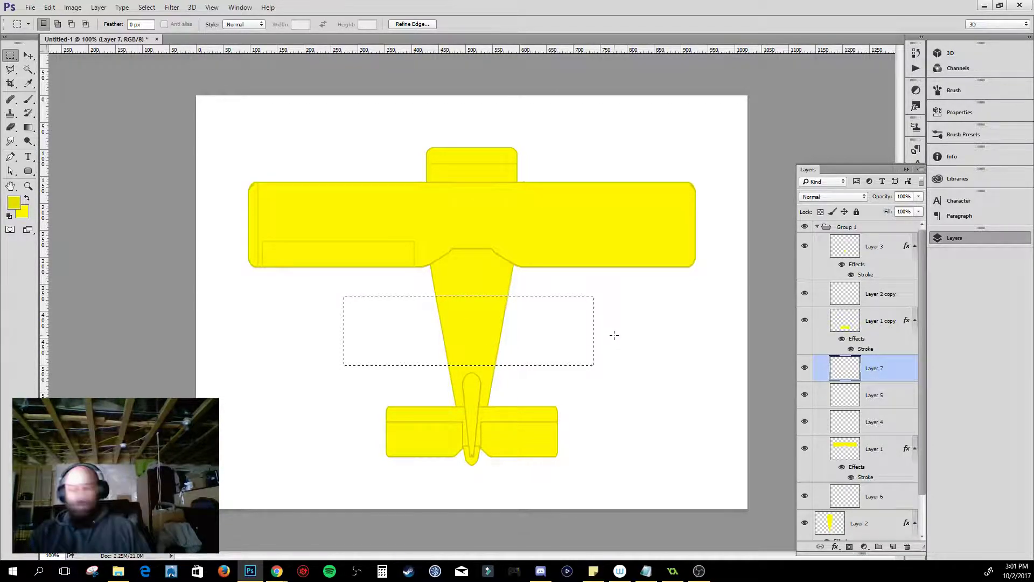
key(alt+BackSpace)
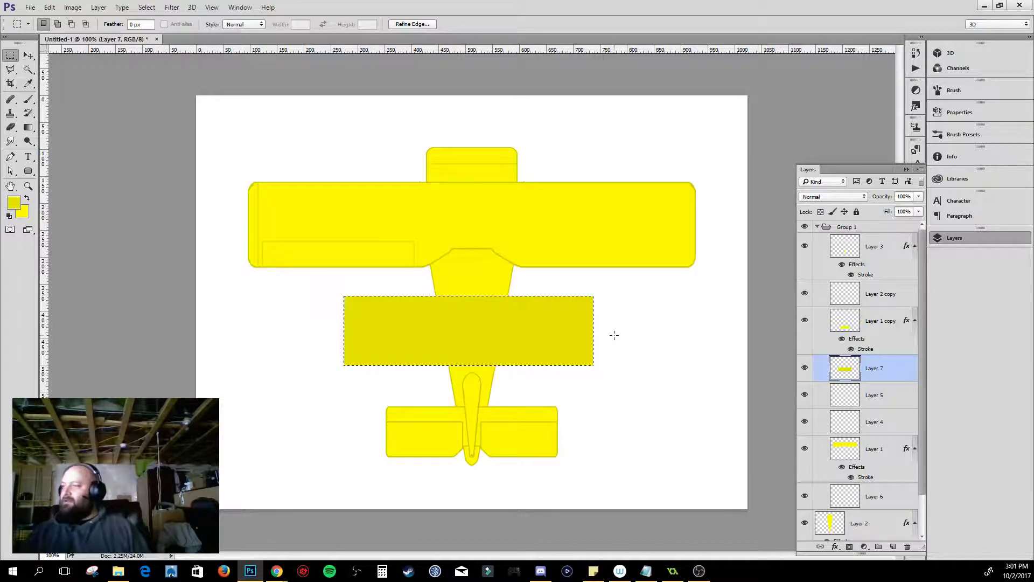
- Contract the fuselage rectangle's selection by 2 pixels, delete the fill inside it, and deselect
click(49, 7)
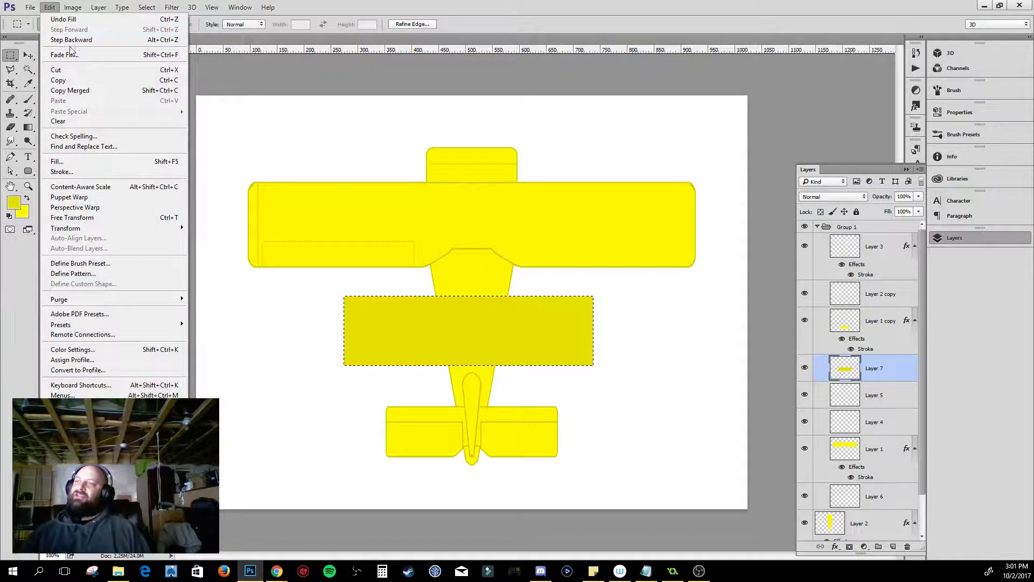
click(147, 7)
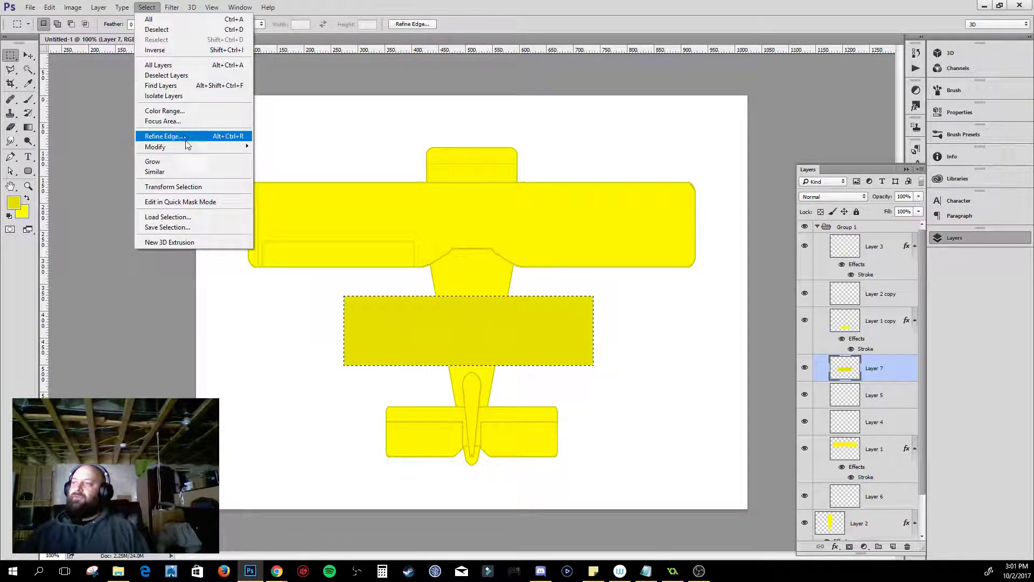
mouse_move(161, 146)
click(95, 178)
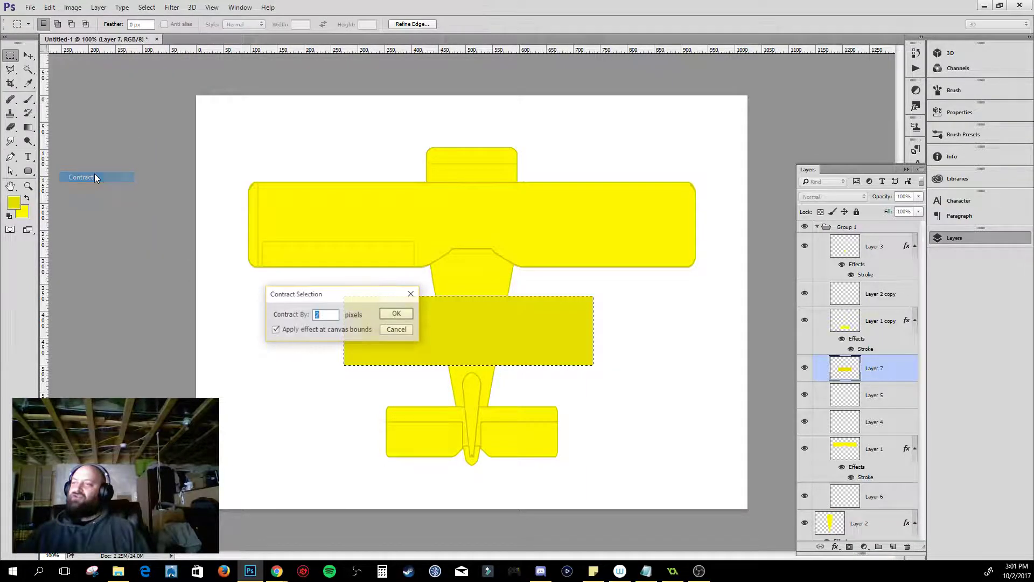
click(392, 313)
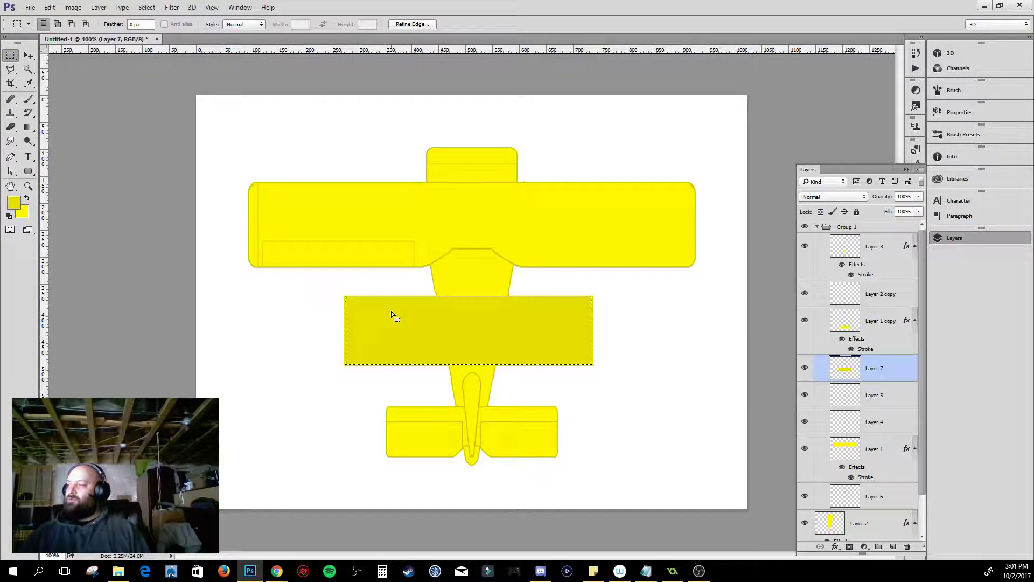
key(Delete)
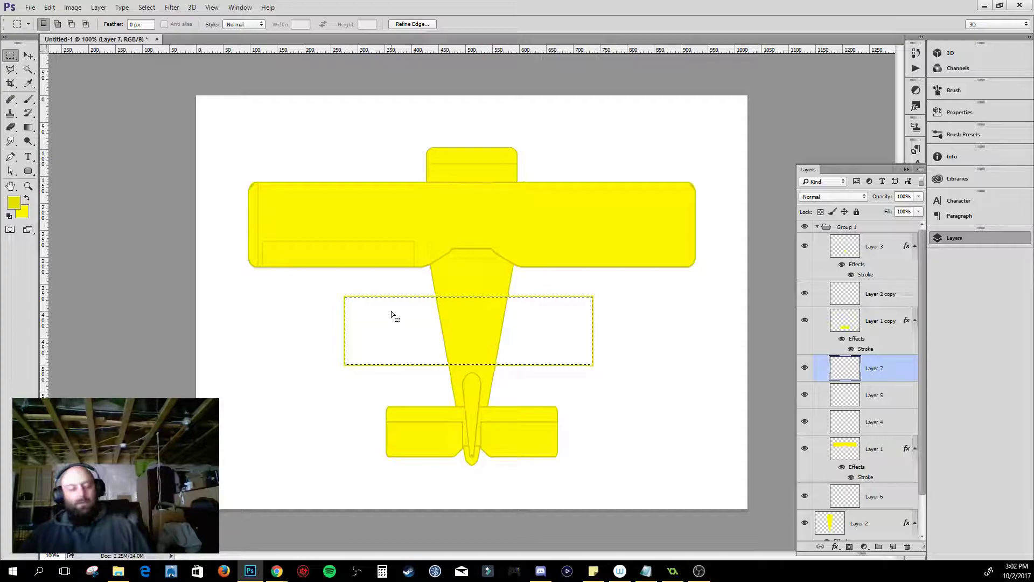
key(ctrl+d)
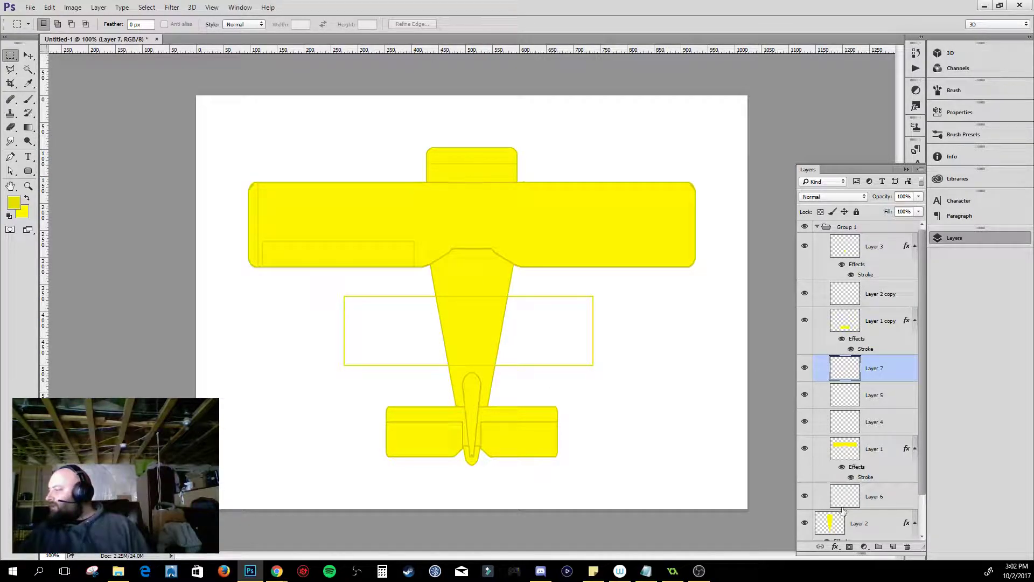
- Trim the rectangle outline on Layer 7 to Layer 2's fuselage shape, deselect, and move Layer 7 between Layer 1 and Layer 6
ctrl+click(830, 526)
key(ctrl+shift+i)
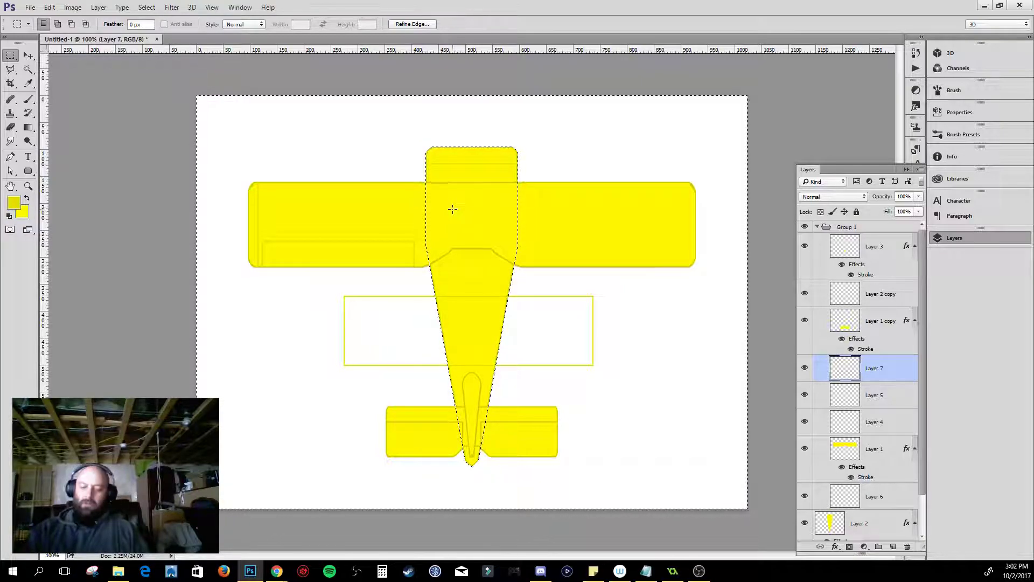
key(Delete)
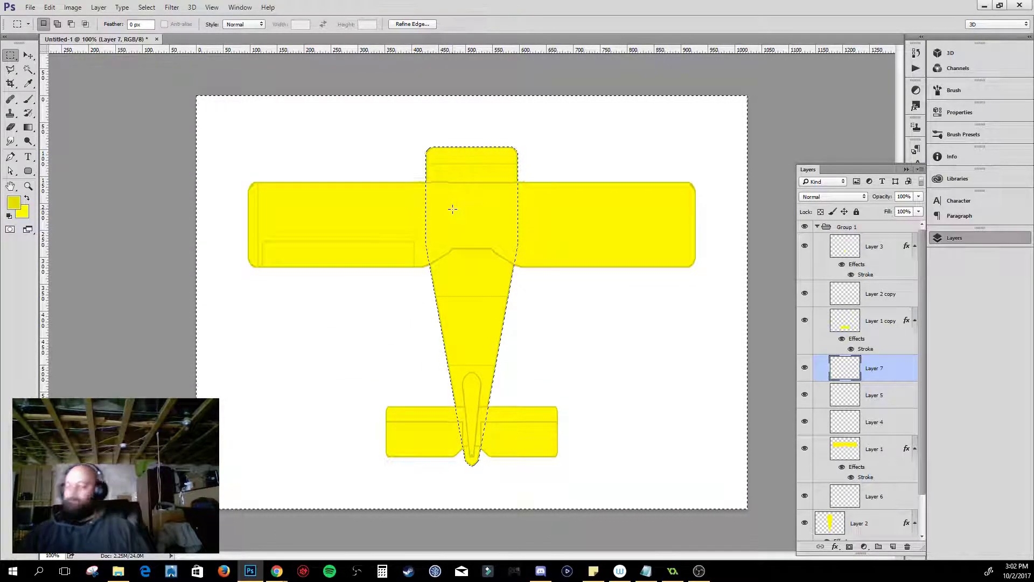
key(ctrl+d)
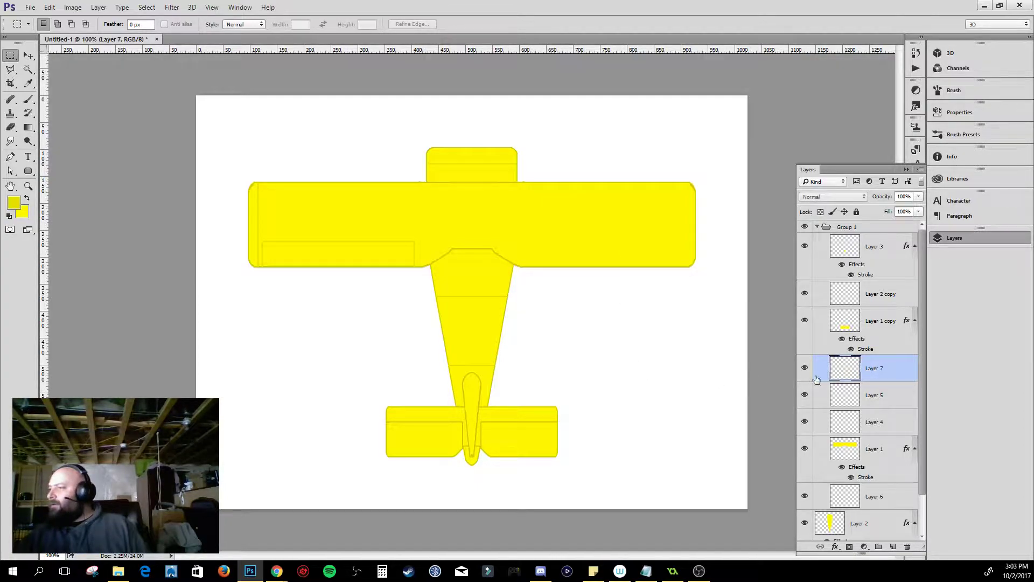
drag(895, 372, 890, 467)
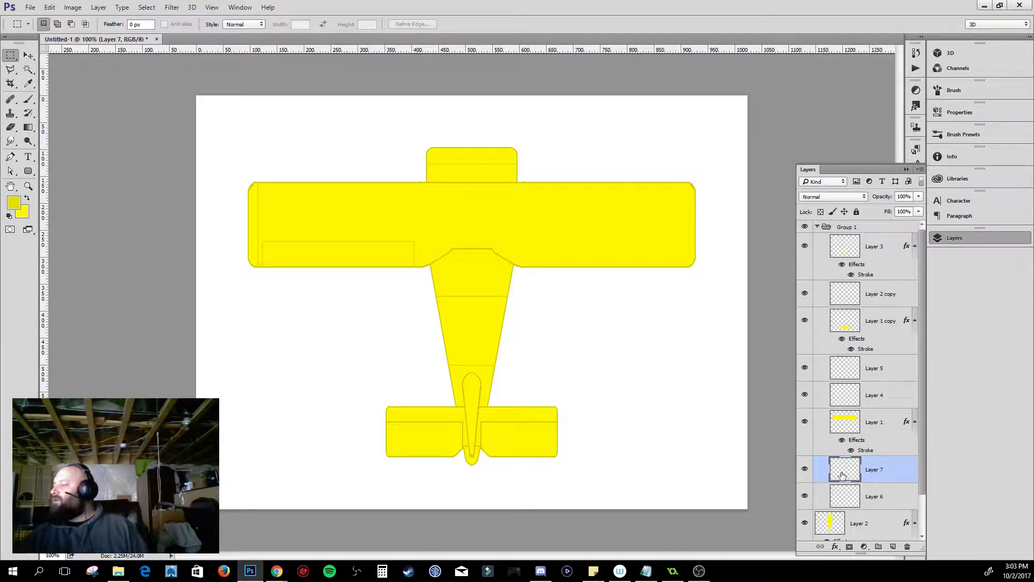
scroll(866, 484, down, 1)
scroll(866, 483, down, 1)
scroll(868, 484, up, 2)
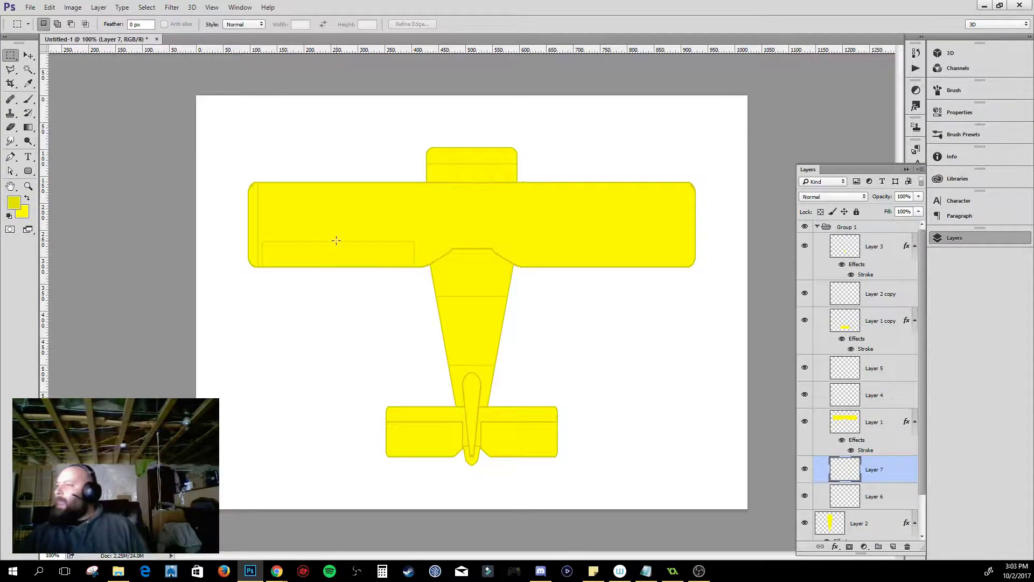
- Add a new layer above Layer 7 and fill an ellipse about 109 by 179 px over the wing's rear notch with the darker yellow
click(11, 57)
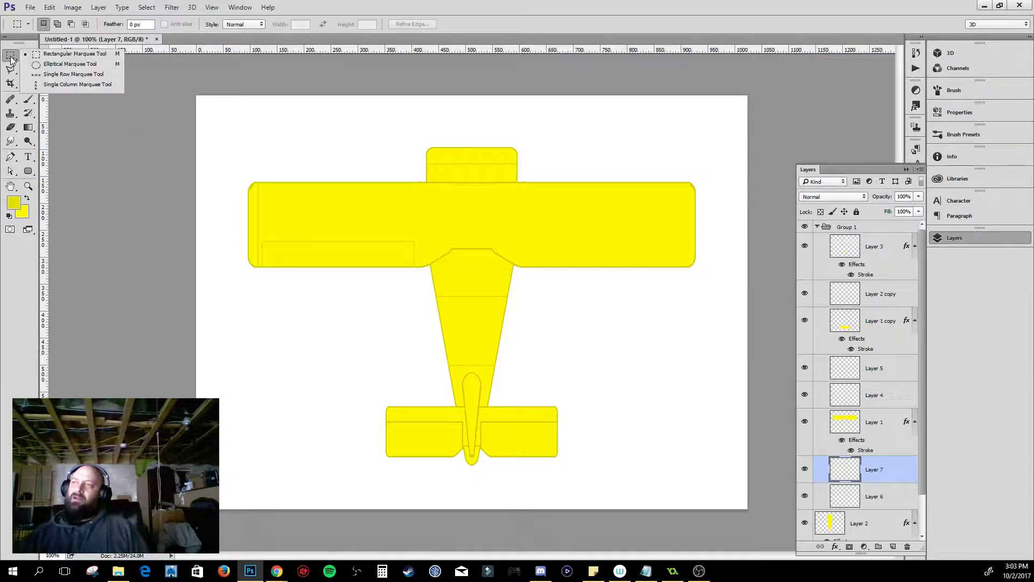
click(56, 66)
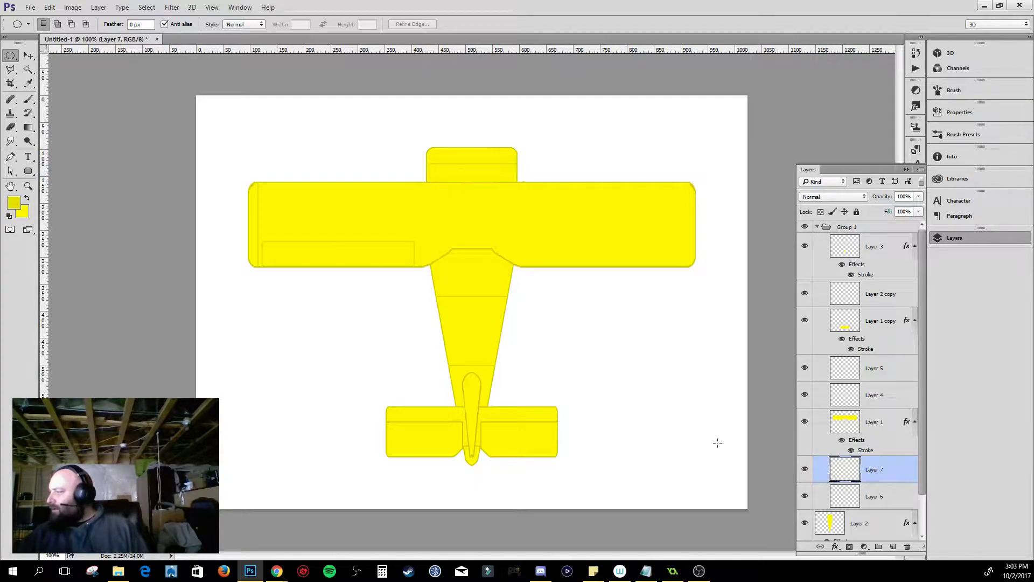
click(806, 471)
click(805, 471)
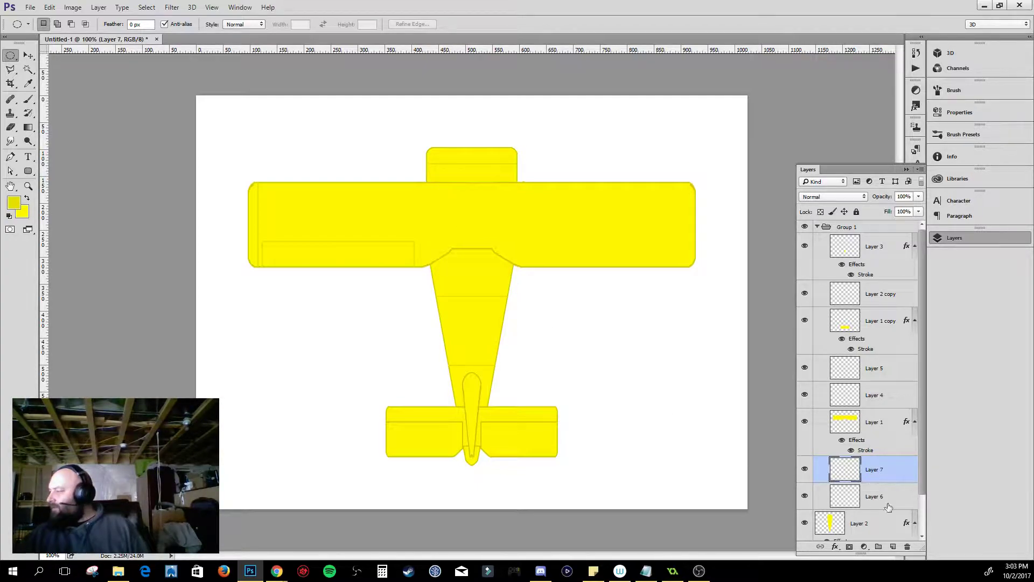
click(893, 546)
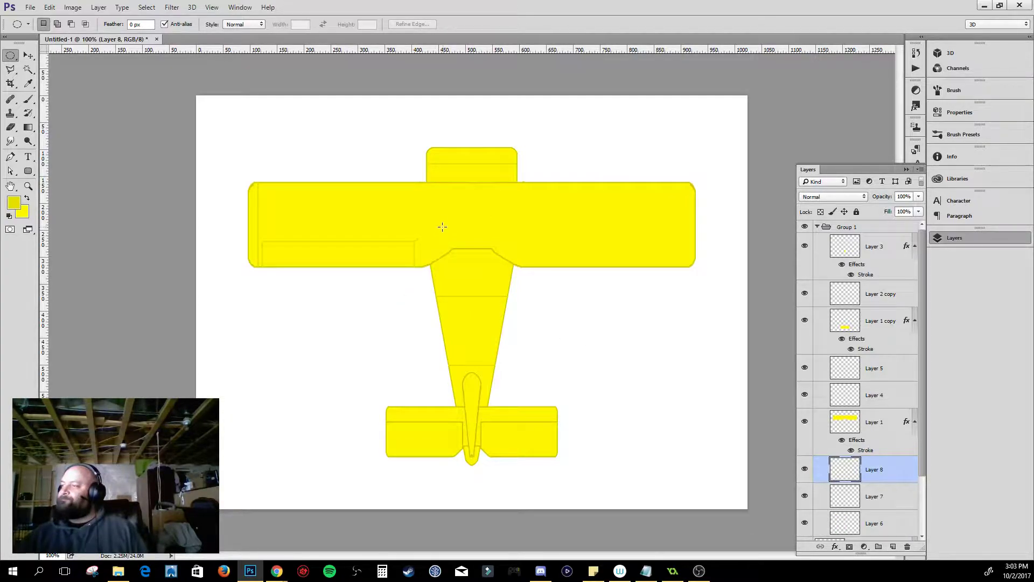
drag(442, 227, 501, 322)
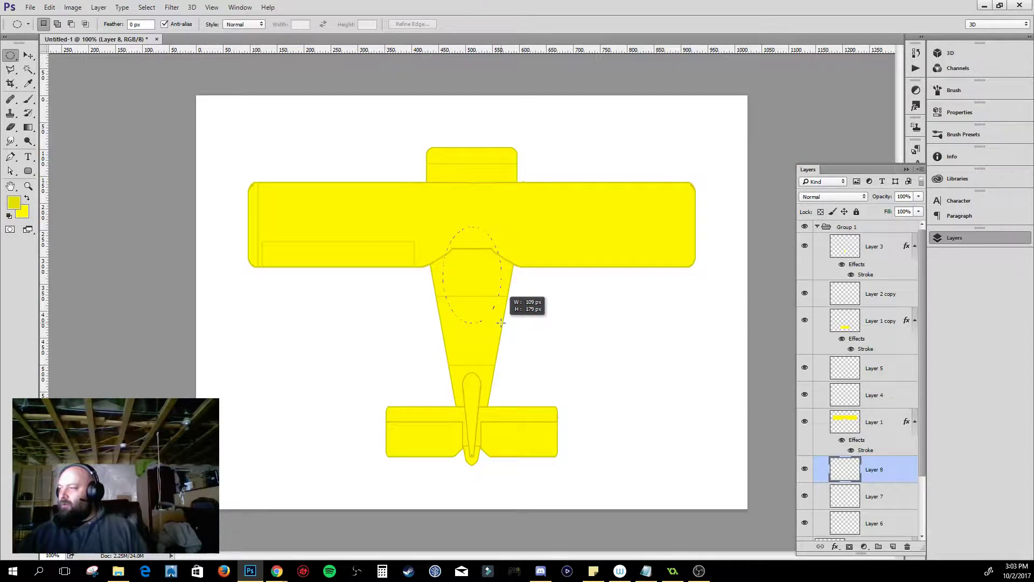
key(space)
drag(501, 322, 501, 321)
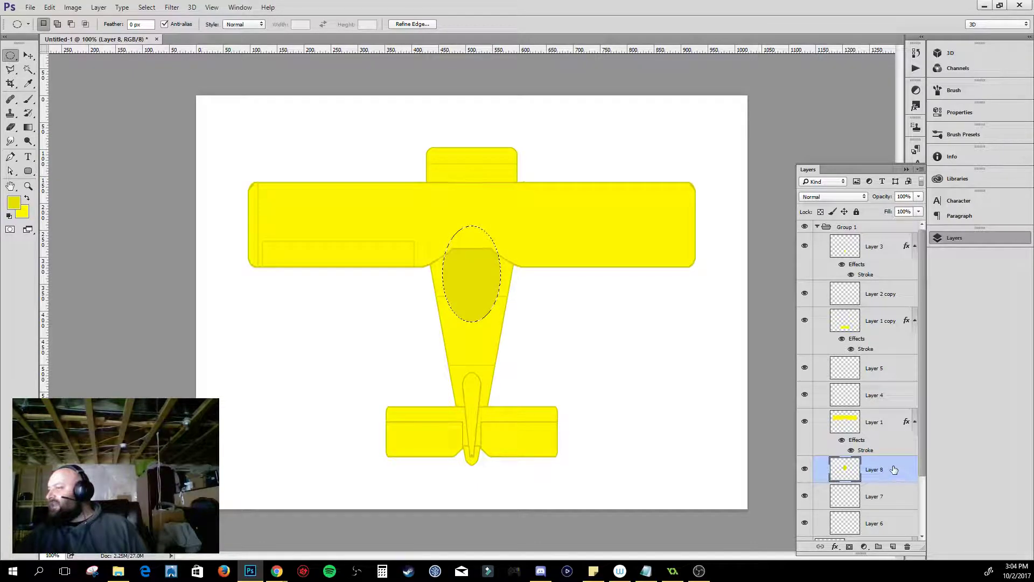
- Add a new layer above Layer 8 and contract the elliptical cockpit selection by 2 pixels
click(892, 547)
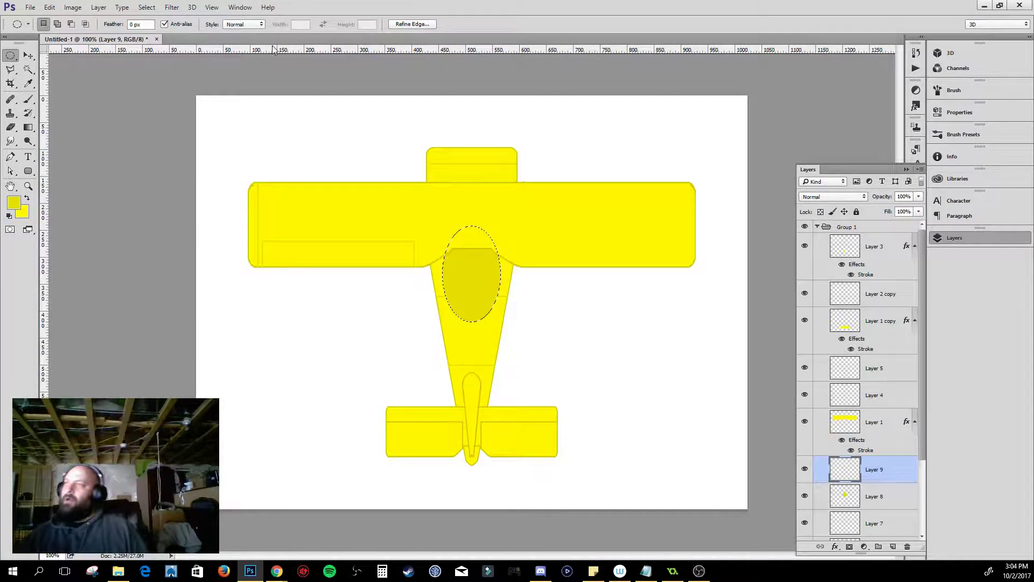
click(147, 7)
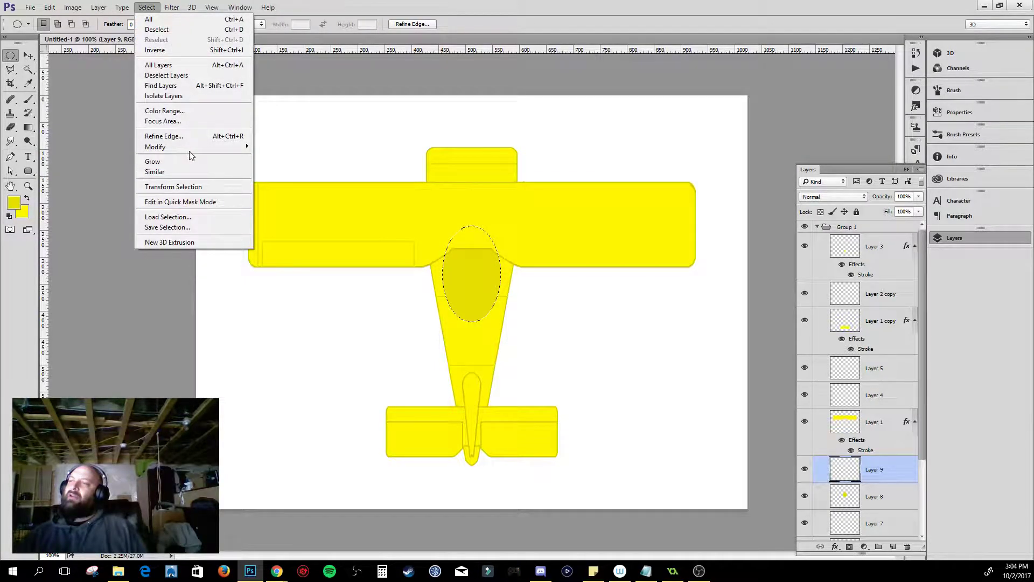
mouse_move(192, 150)
click(82, 177)
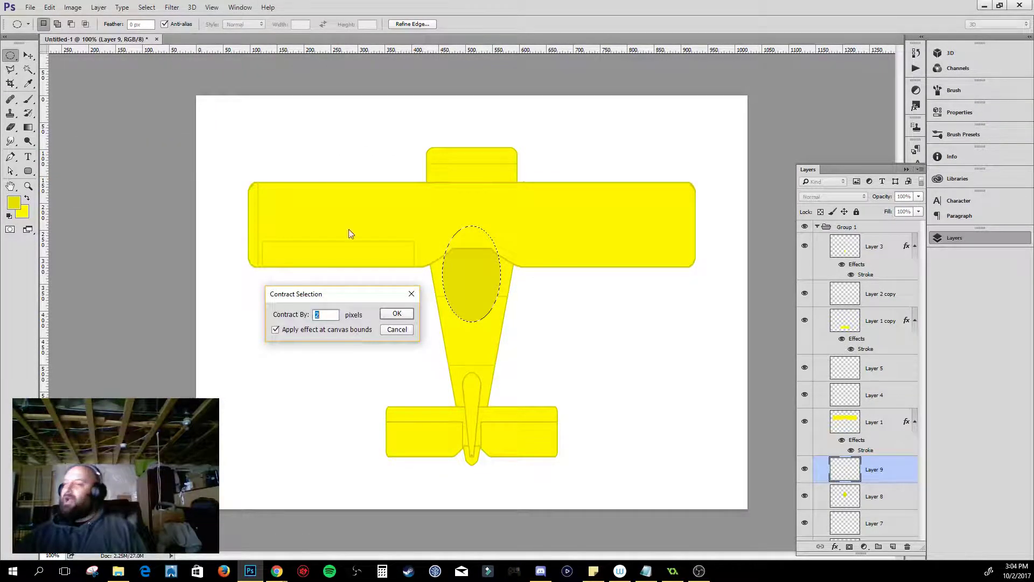
click(402, 314)
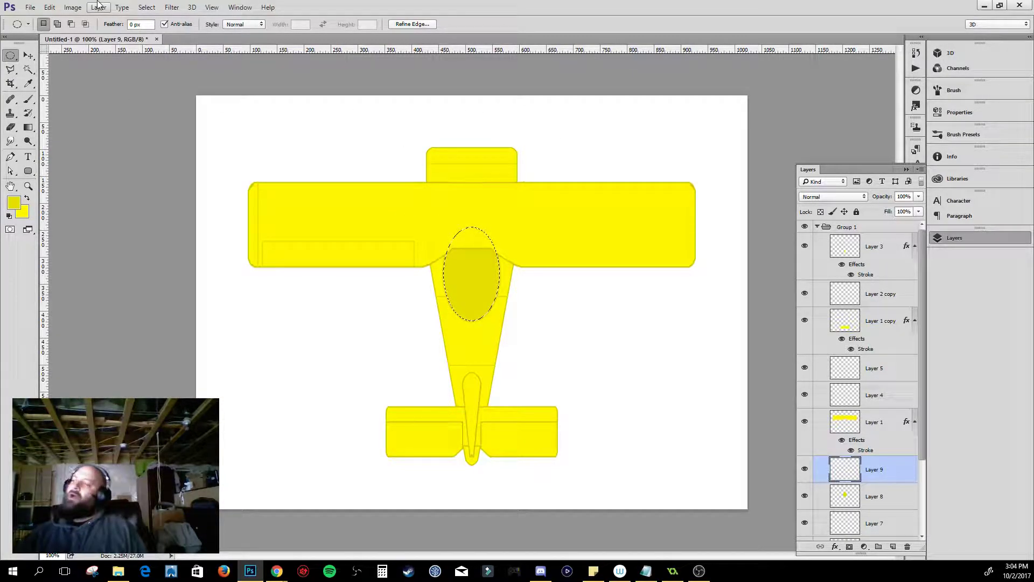
- Set the foreground colour to olive 837f1c, fill the contracted cockpit ellipse on Layer 9 with it, and deselect
click(17, 205)
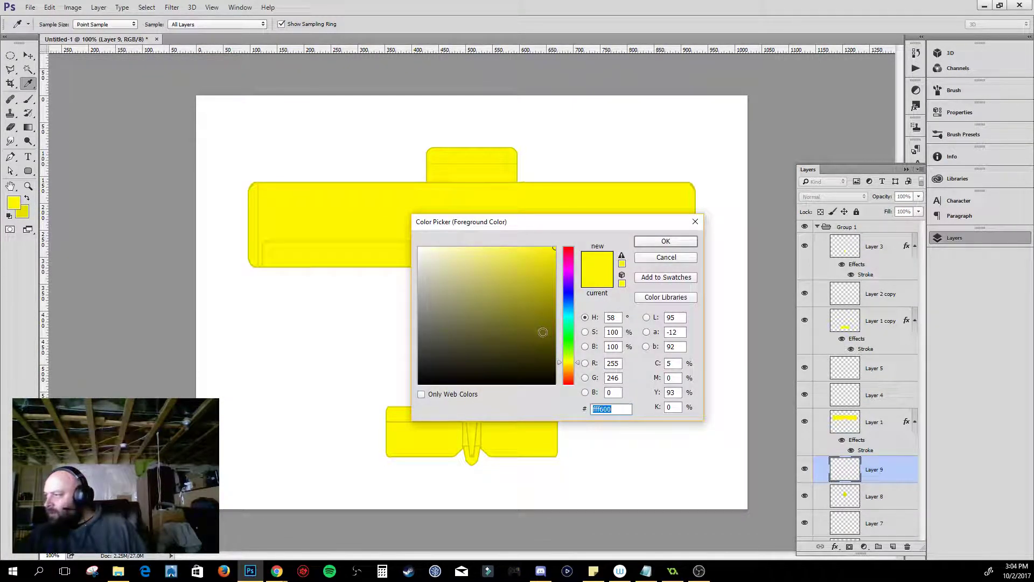
click(544, 325)
mouse_move(544, 325)
mouse_down()
mouse_move(527, 305)
mouse_move(526, 314)
mouse_up()
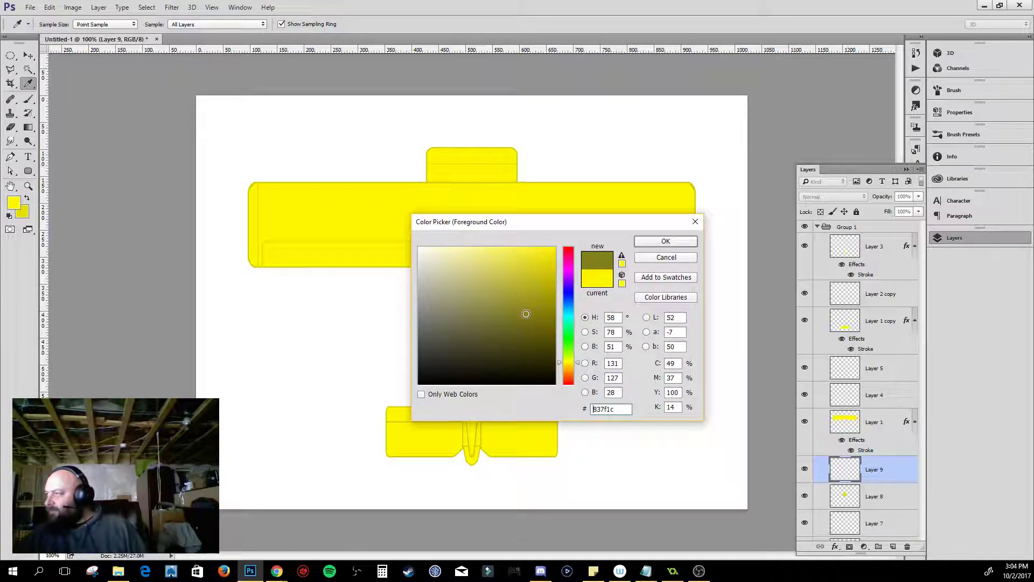
click(663, 248)
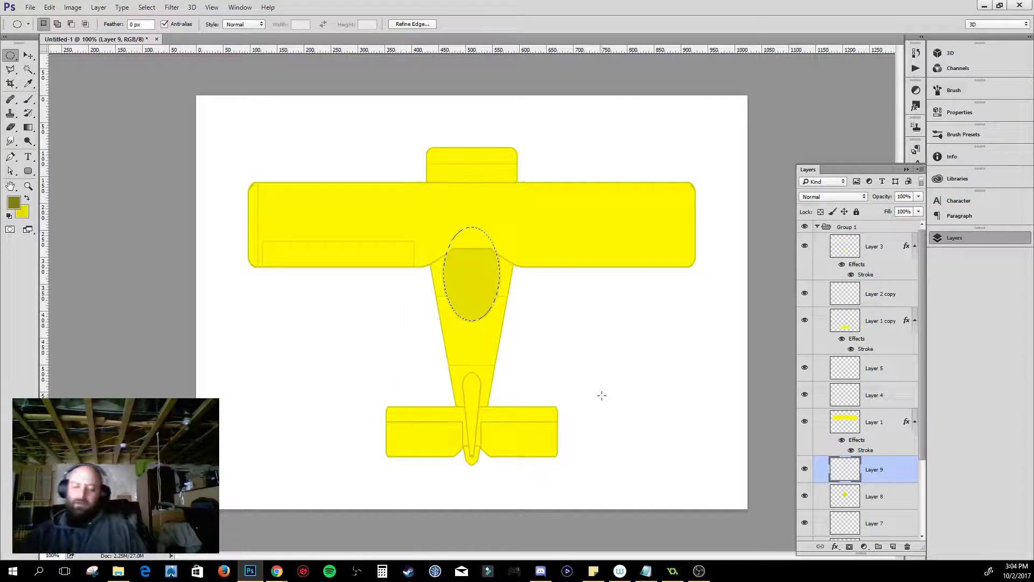
key(alt+BackSpace)
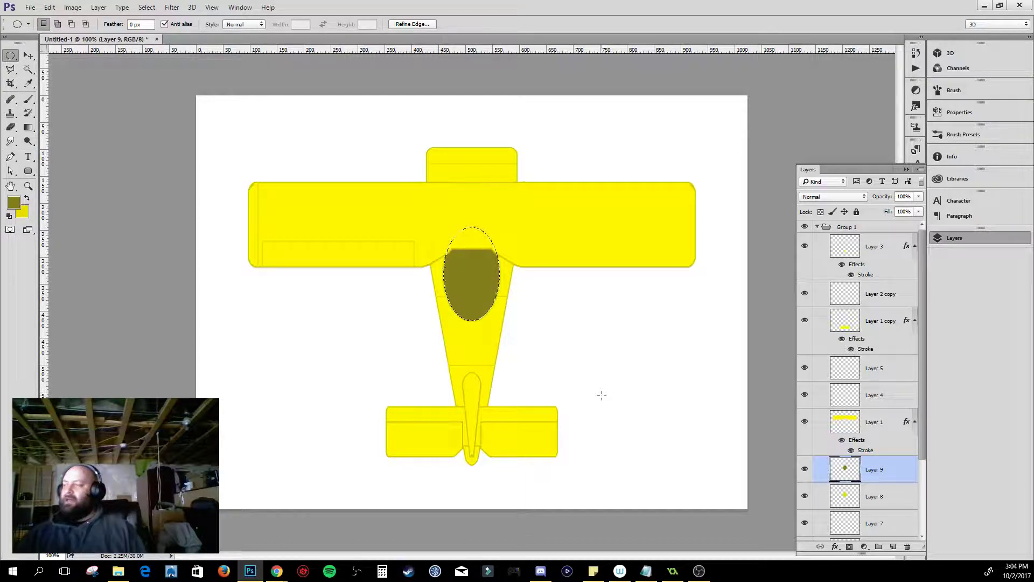
key(ctrl+d)
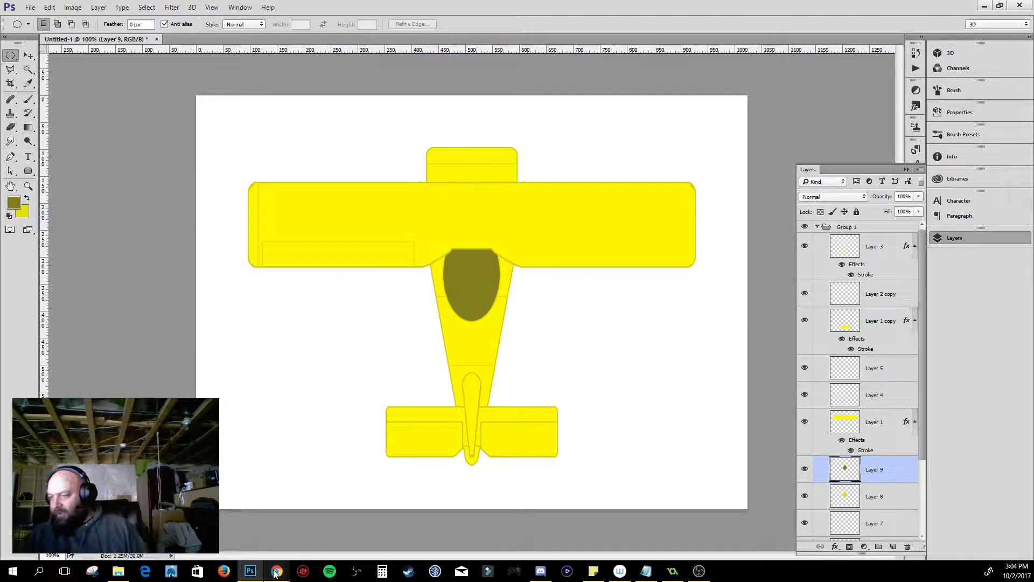
- Switch to Chrome, look through the crop duster plane image results for cockpit references, and return to Photoshop
mouse_move(276, 573)
click(259, 517)
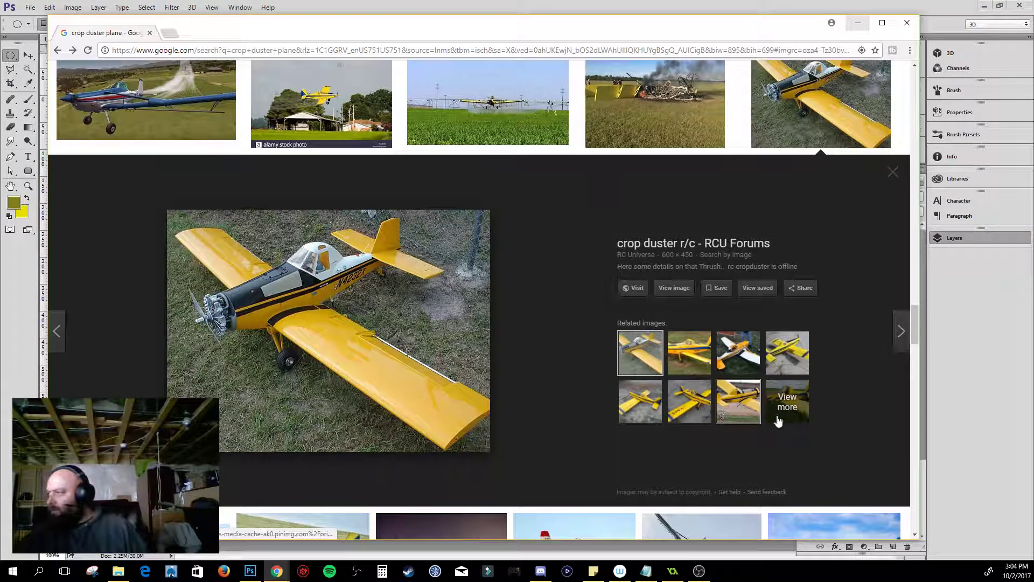
scroll(765, 420, down, 15)
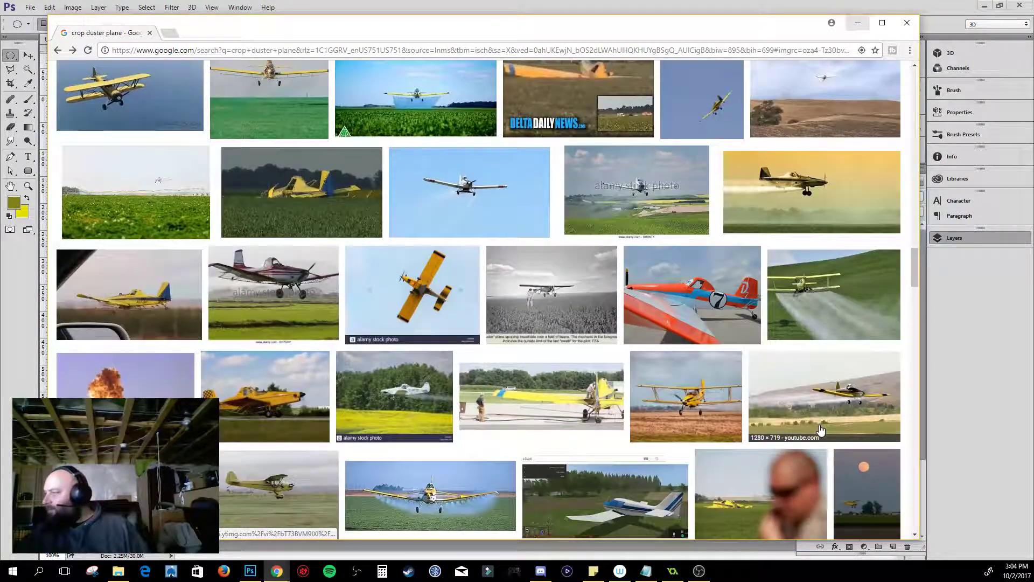
scroll(821, 426, up, 6)
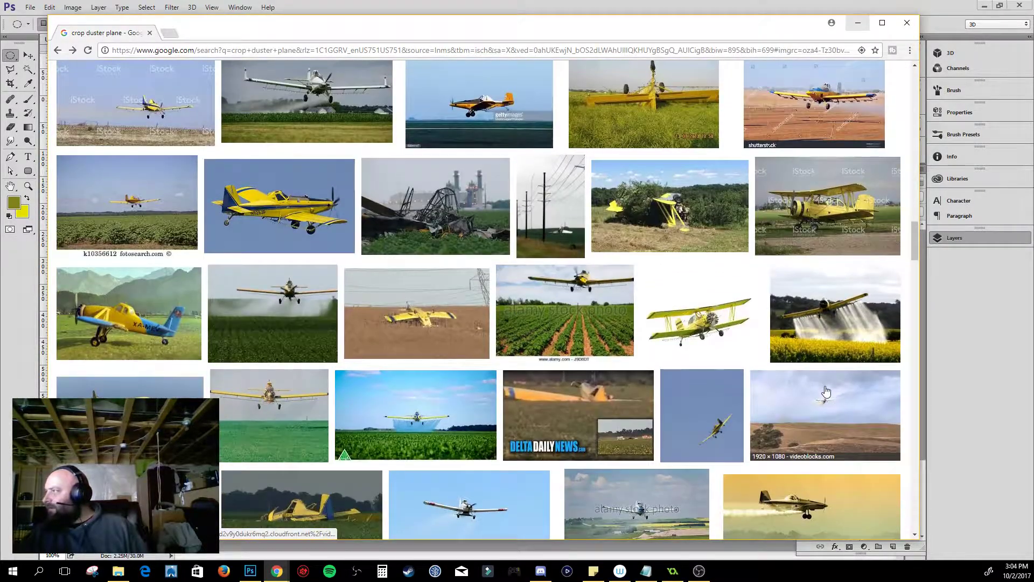
scroll(827, 392, up, 2)
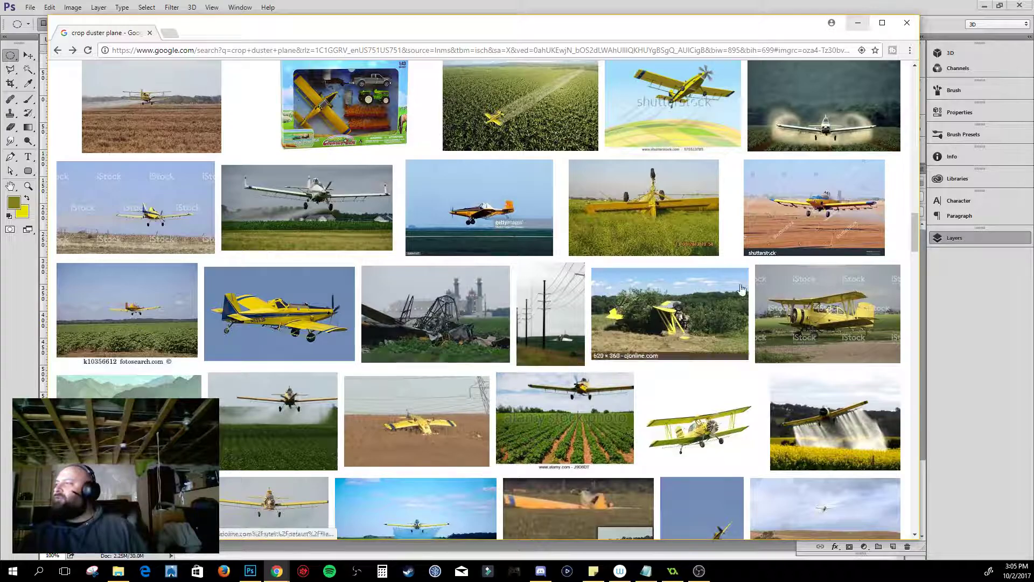
scroll(766, 289, up, 10)
scroll(766, 290, up, 7)
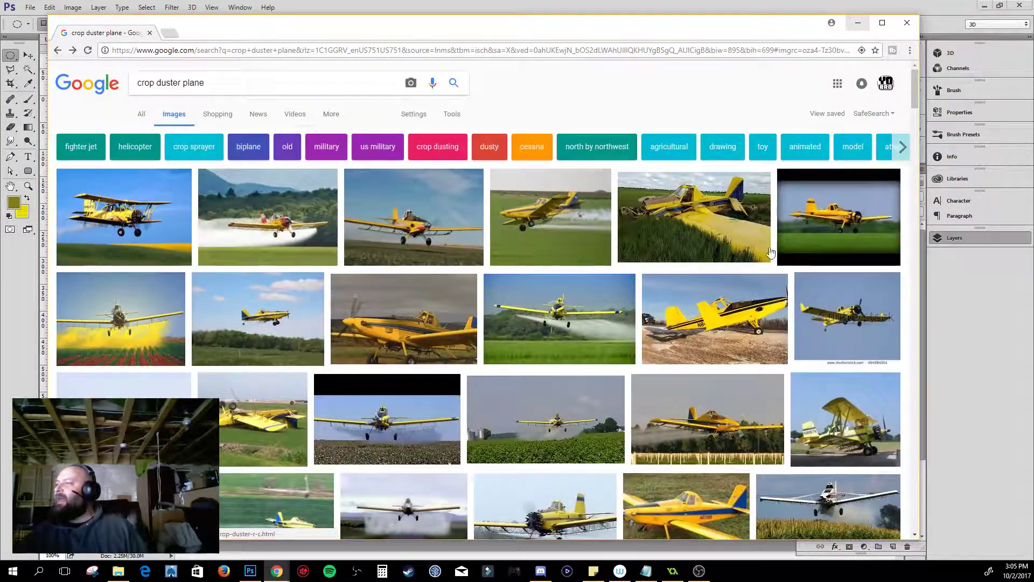
click(856, 24)
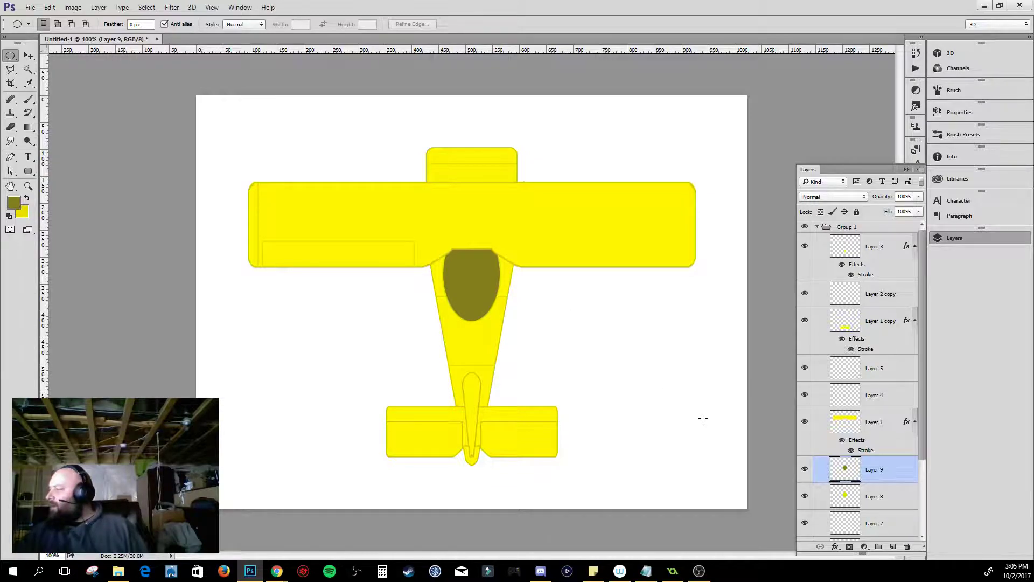
- Delete Layer 9, compare the plane with and without Layer 8's ellipse, and delete Layer 8 too
drag(847, 468, 908, 547)
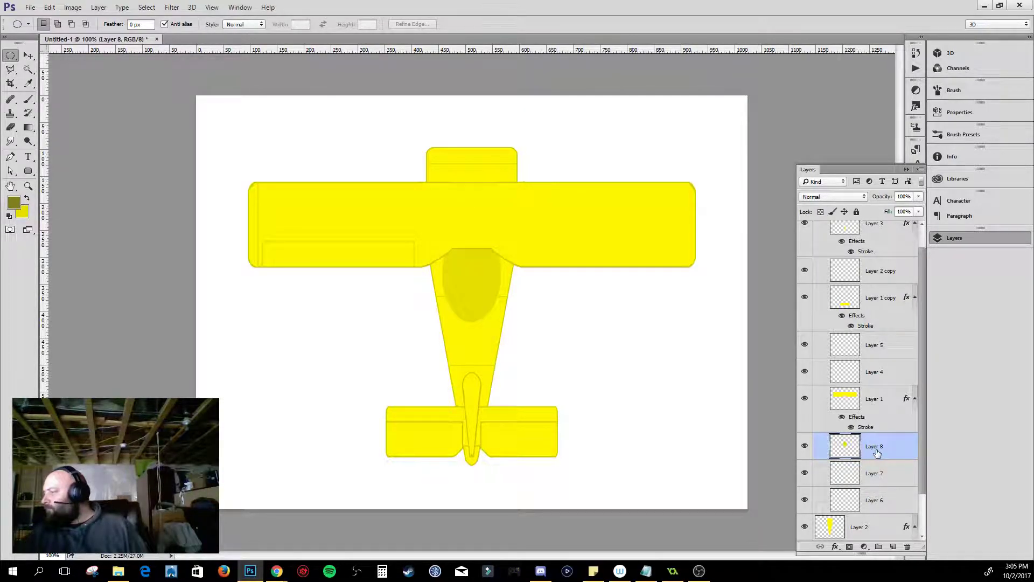
click(804, 446)
click(805, 446)
click(804, 446)
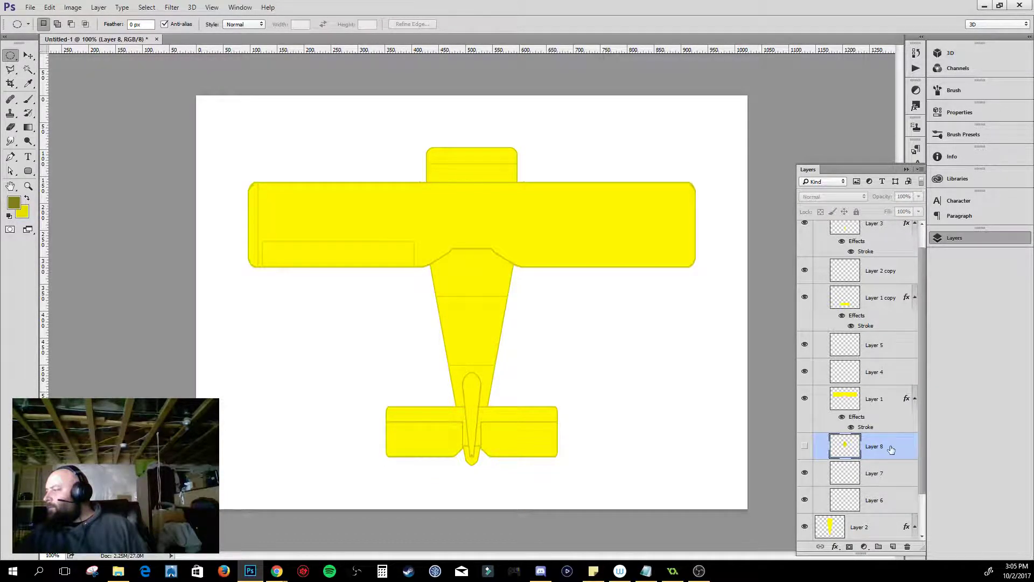
drag(888, 446, 908, 547)
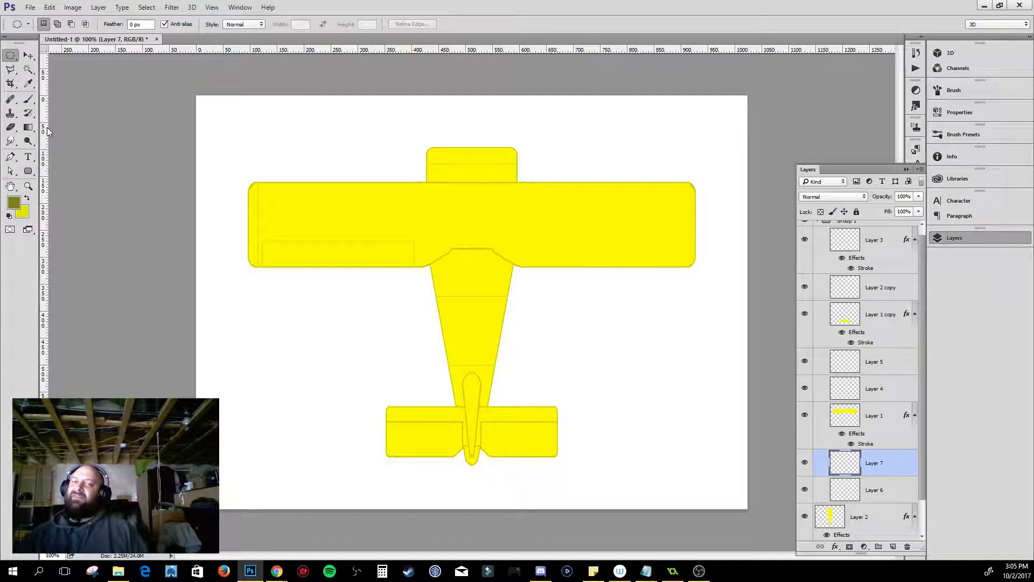
- Make a rectangular selection about 55 by 150 px, centred on the fuselage and extending forward under the wing's rear notch
right_click(13, 60)
click(54, 53)
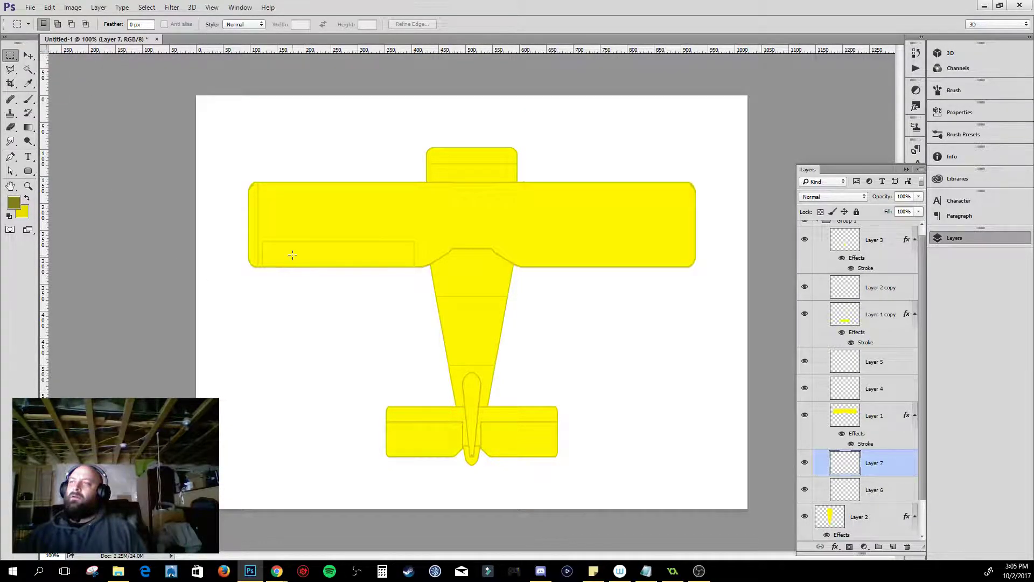
drag(454, 250, 487, 313)
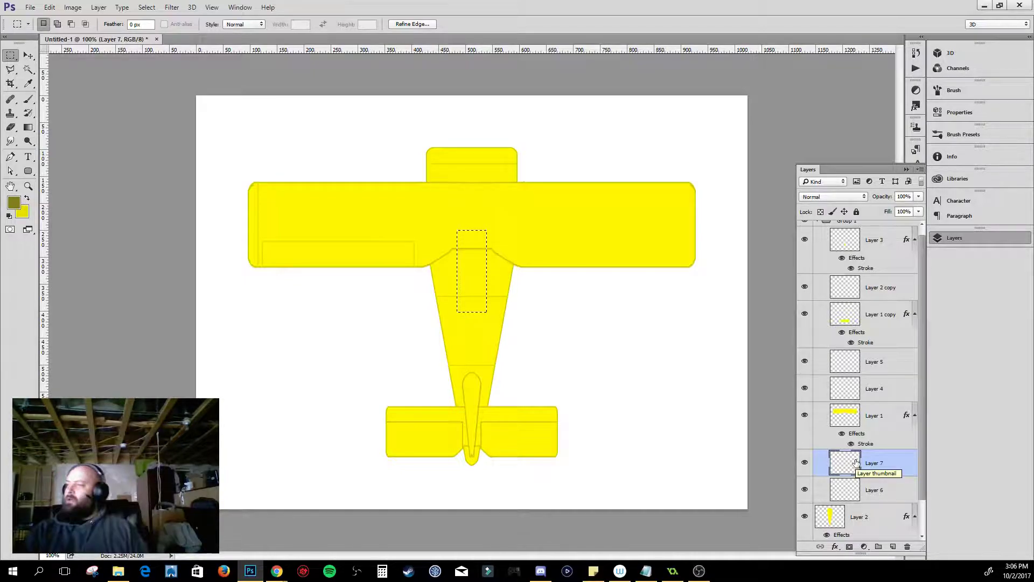
- Set the foreground colour to the plane's bright yellow fff600, sampled from the nose
key(x)
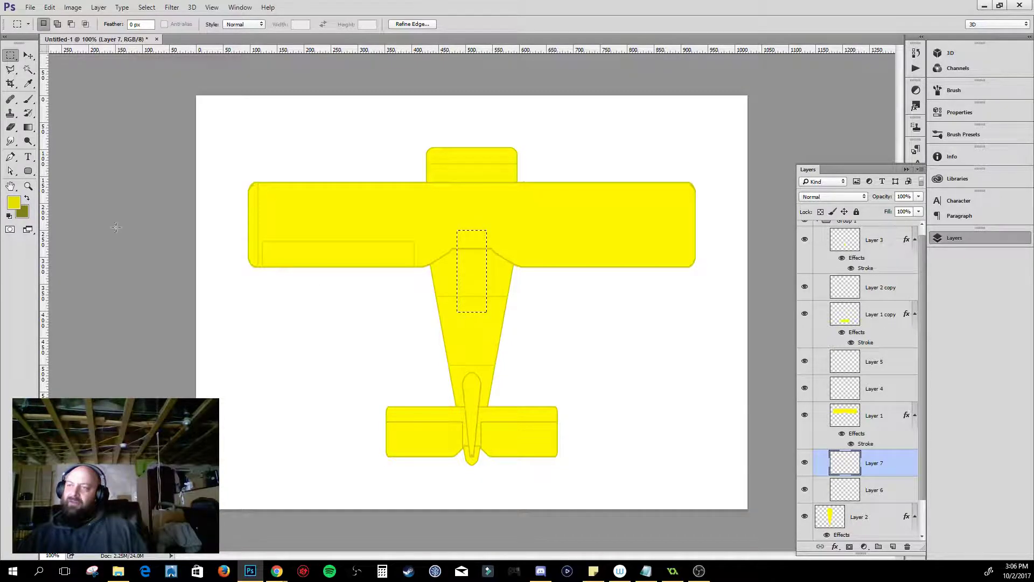
click(27, 198)
click(16, 203)
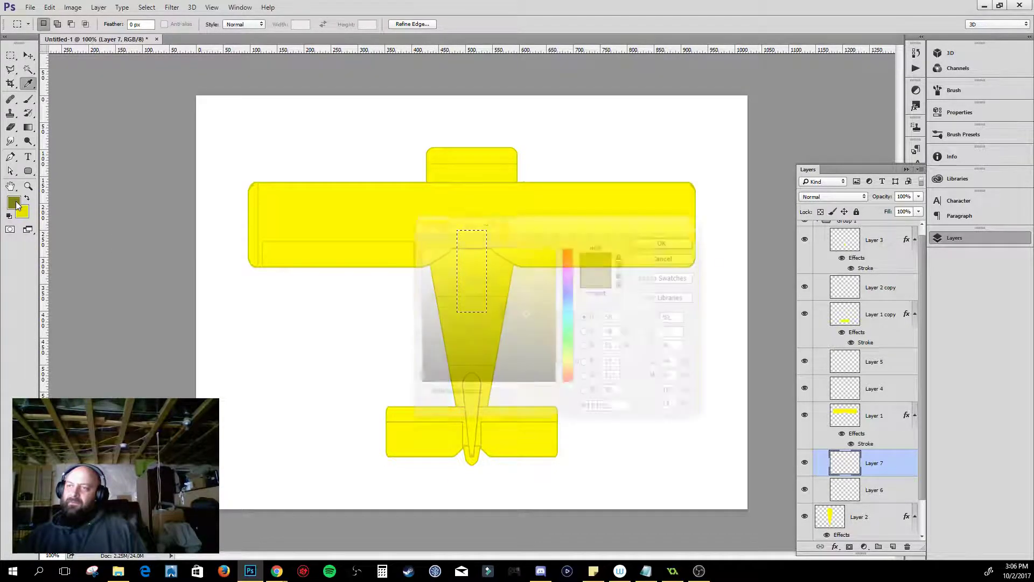
click(495, 164)
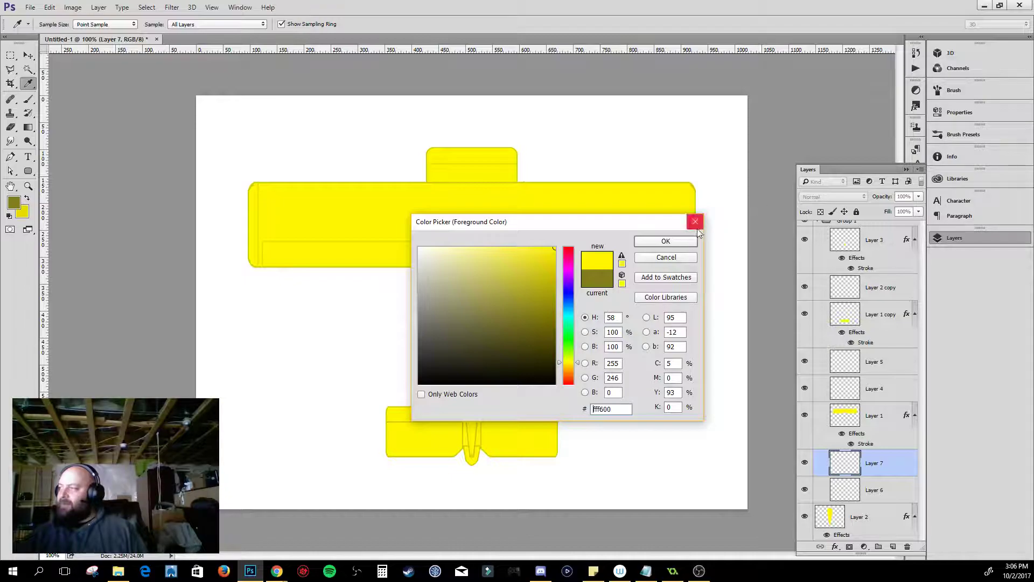
click(691, 242)
key(m)
- Fill the selected rectangle on Layer 7 with the bright yellow, deselect, and move a copy of Layer 1's stroke effect onto Layer 7
drag(457, 231, 487, 313)
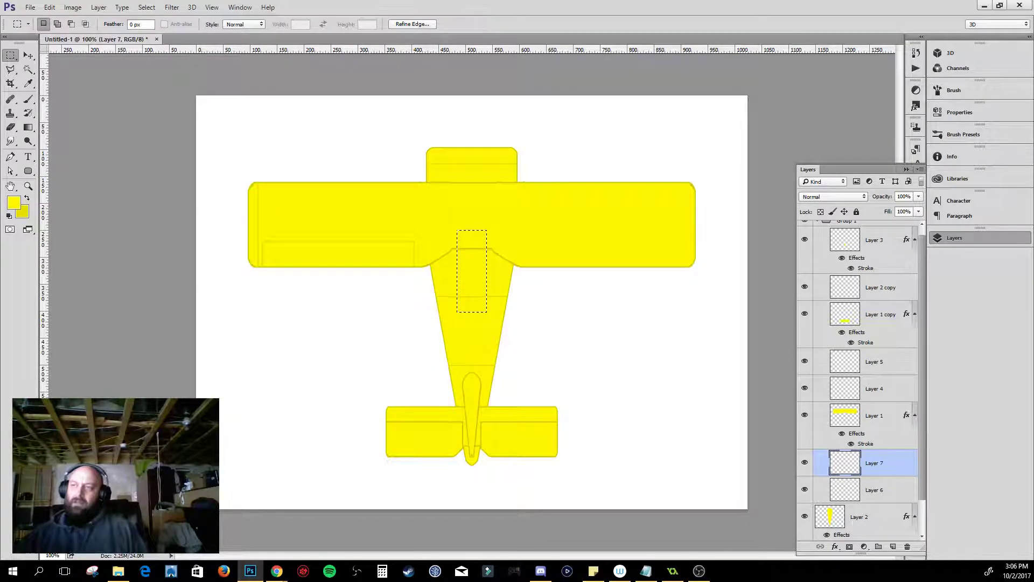
key(alt+BackSpace)
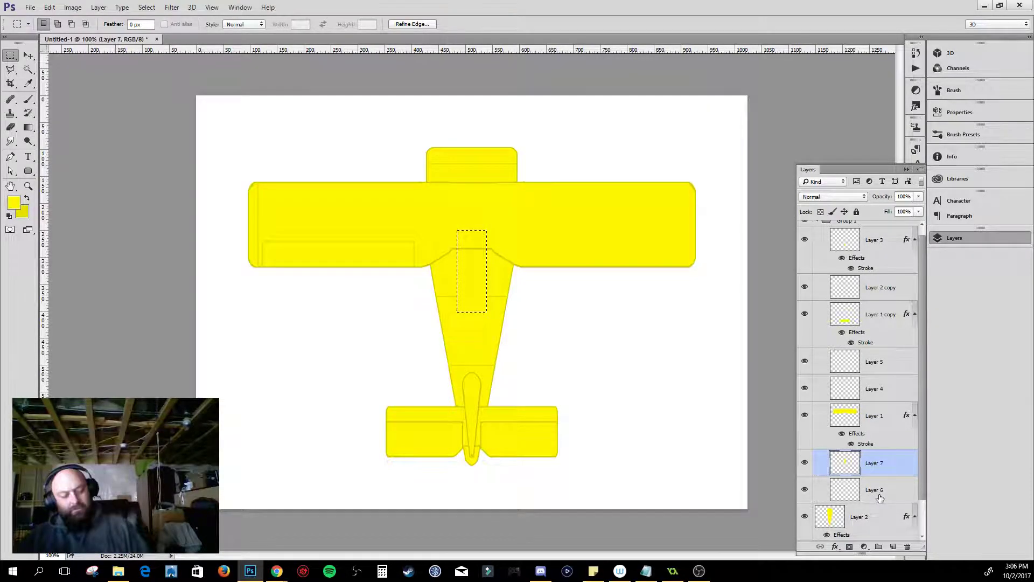
key(ctrl+d)
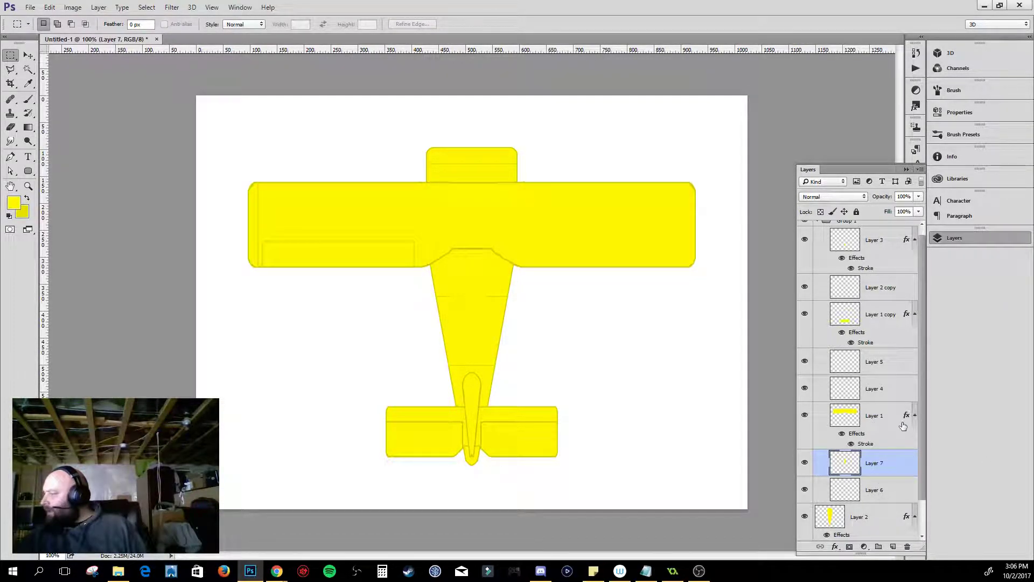
drag(906, 418, 898, 468)
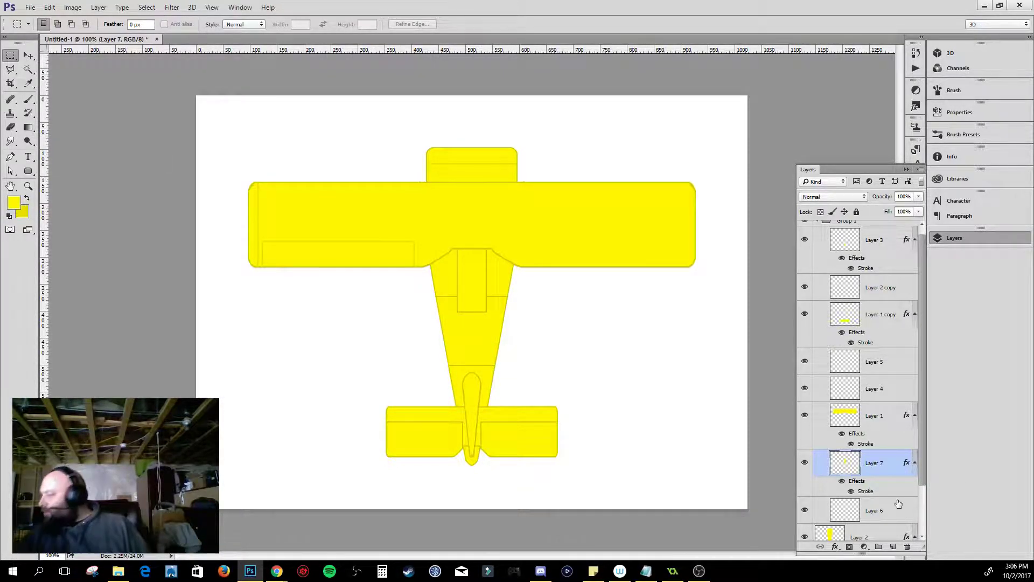
- Add a new layer between Layer 7 and Layer 6 and outline a narrow slanted polygon selection along the cockpit rectangle's left edge
click(893, 547)
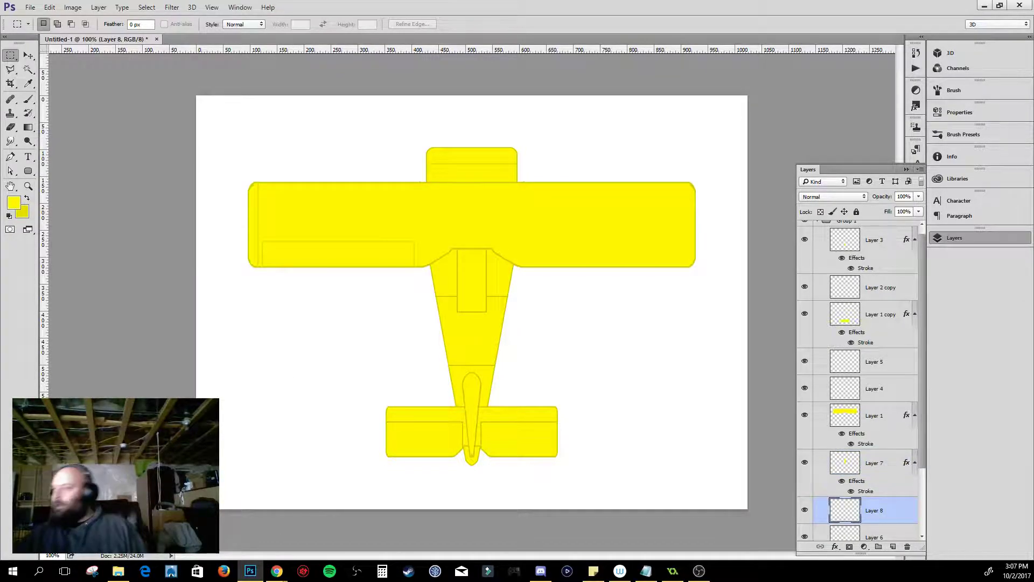
click(11, 70)
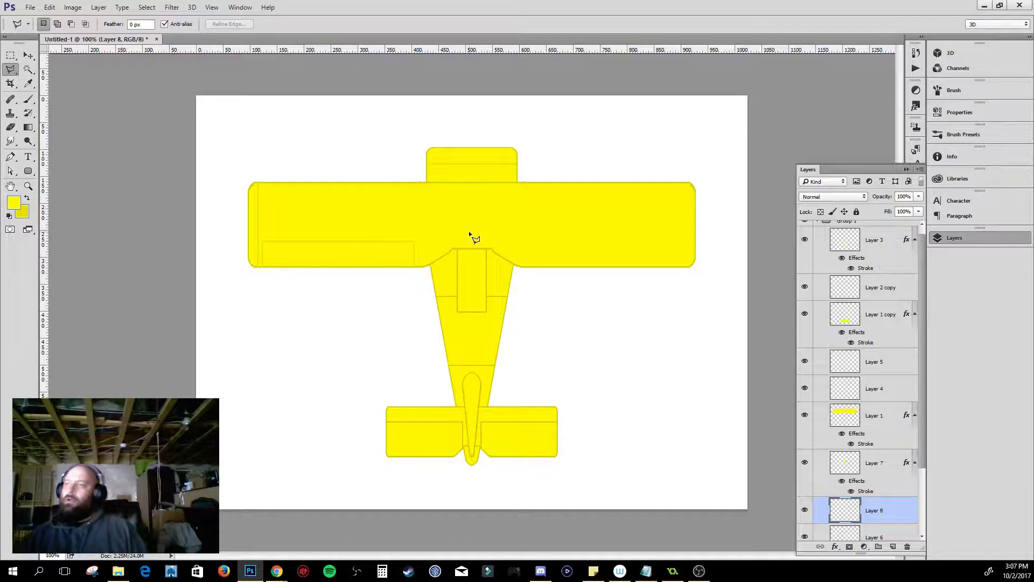
click(460, 307)
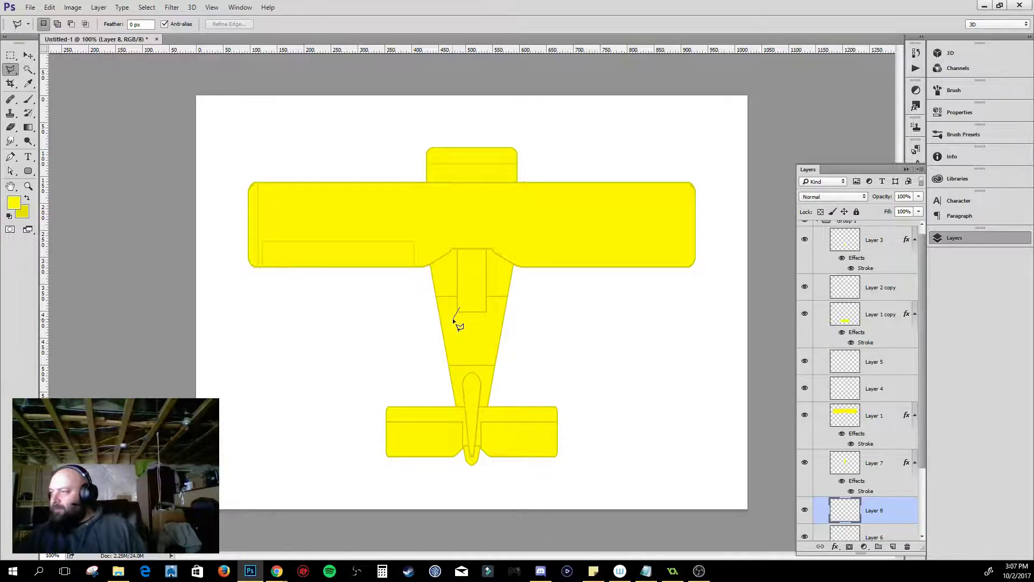
click(452, 318)
click(452, 235)
click(463, 231)
click(473, 249)
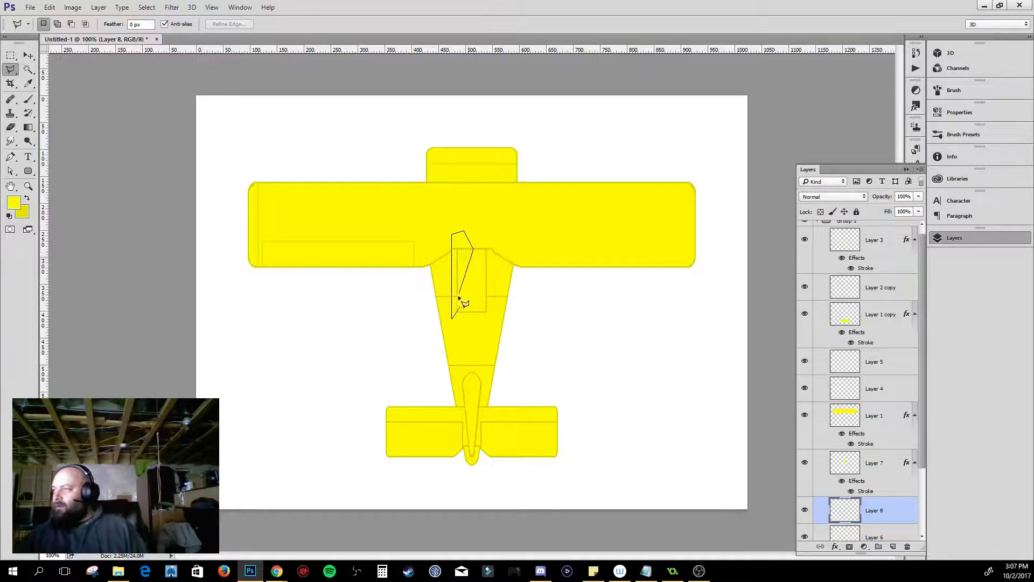
double_click(460, 309)
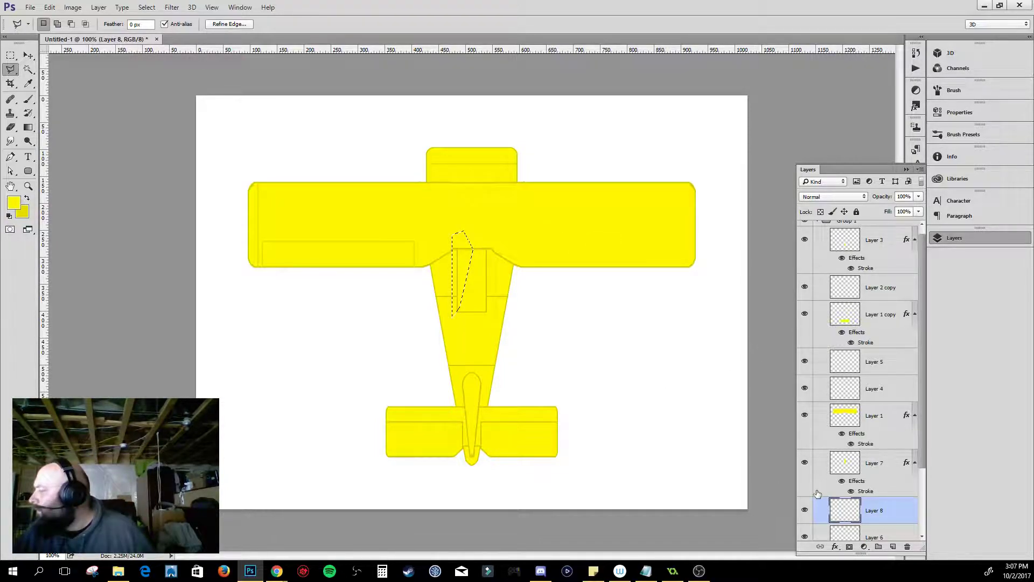
- Fill the slanted polygon selection on Layer 8 with the bright yellow foreground colour, keeping the layer visible
click(806, 511)
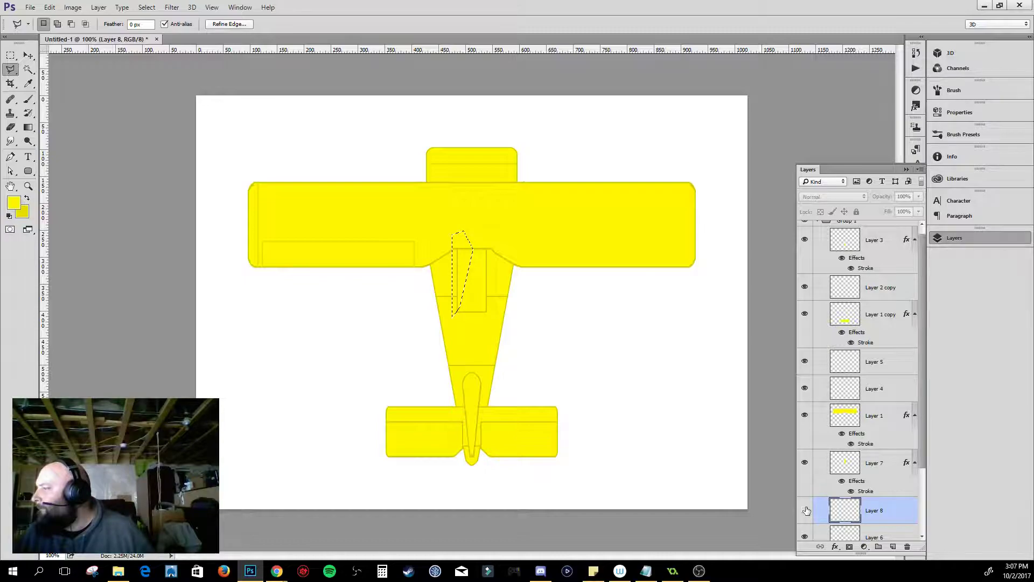
key(alt+BackSpace)
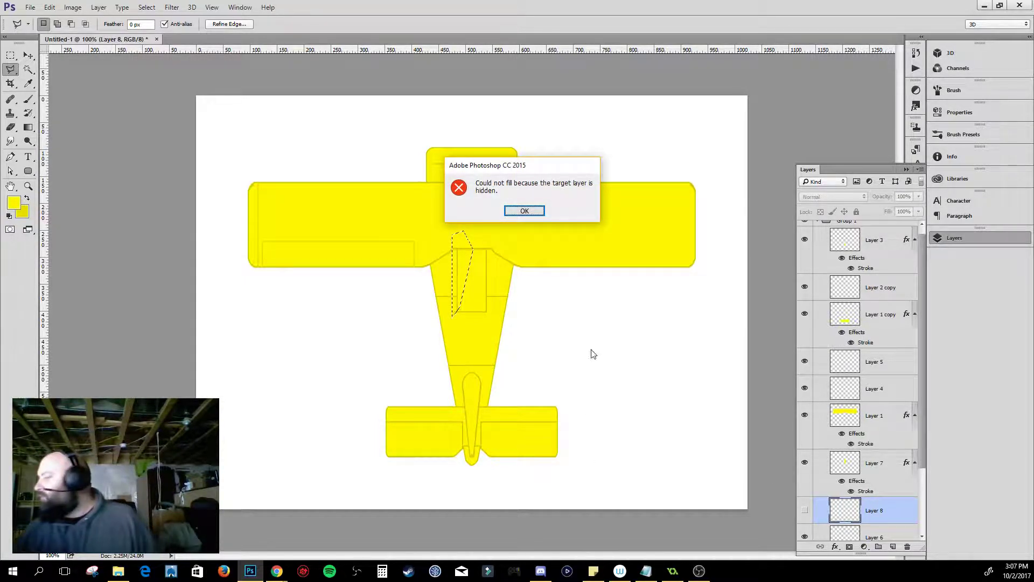
click(524, 211)
scroll(903, 502, down, 3)
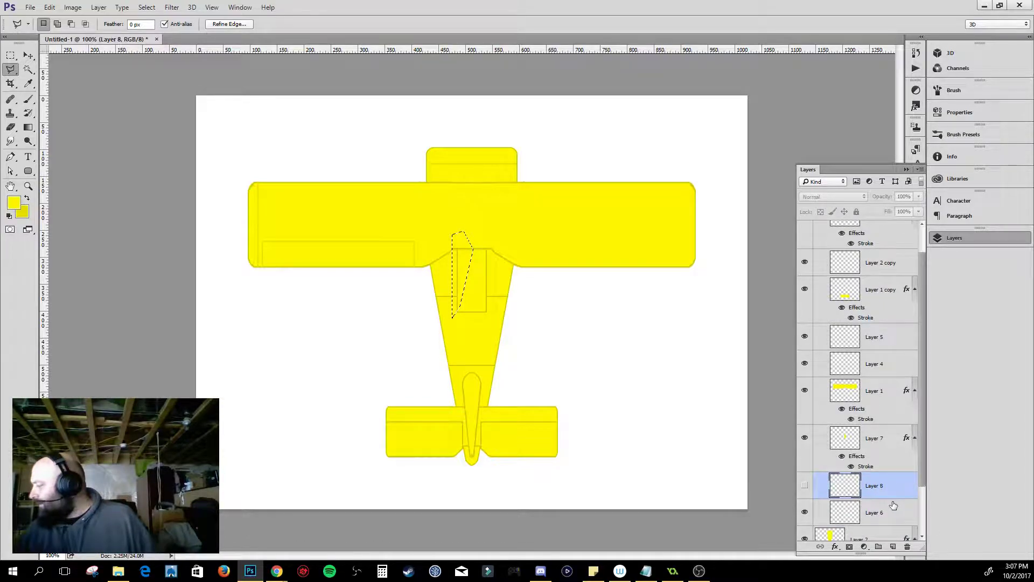
click(805, 474)
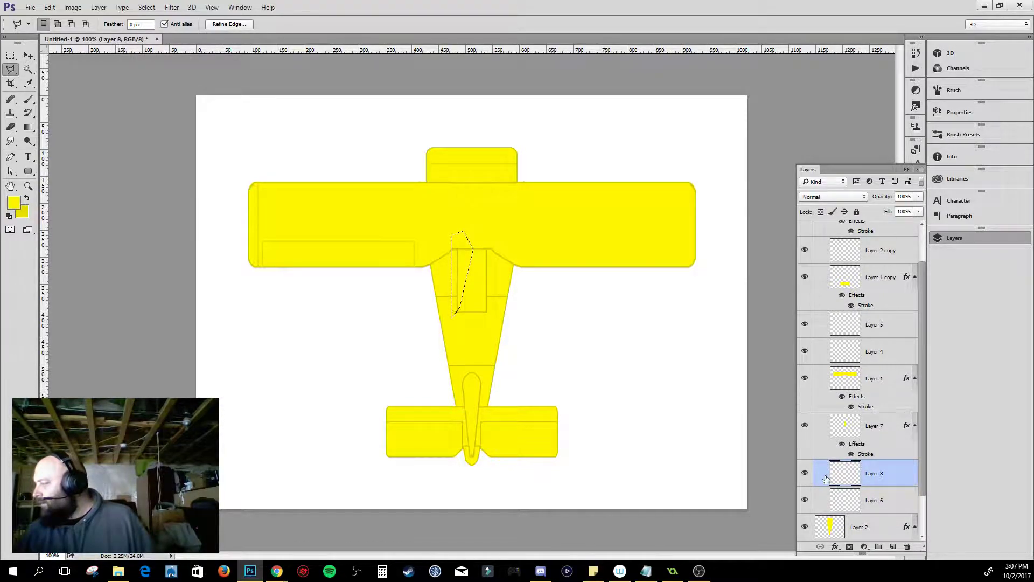
click(805, 475)
click(805, 475)
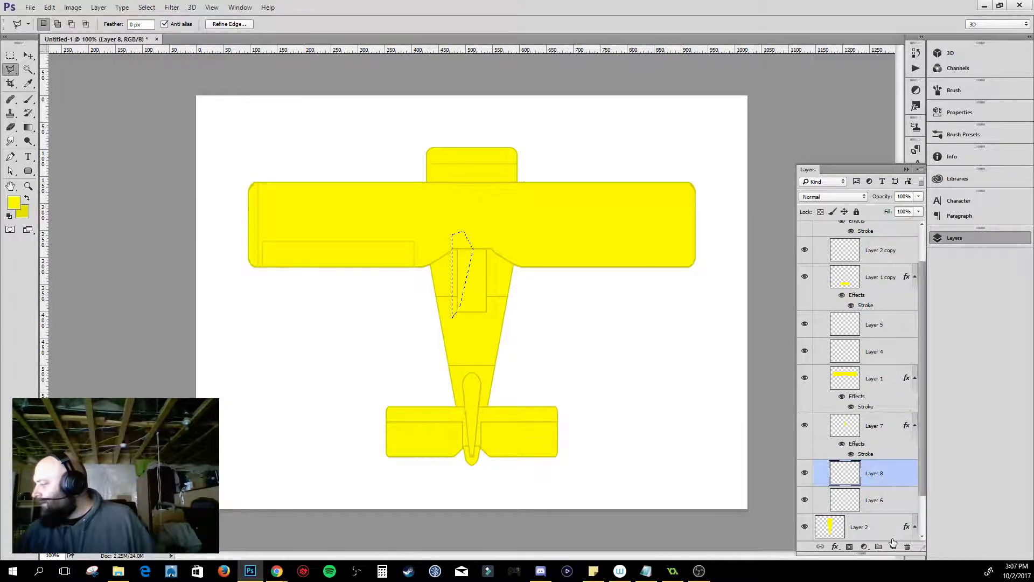
key(alt+BackSpace)
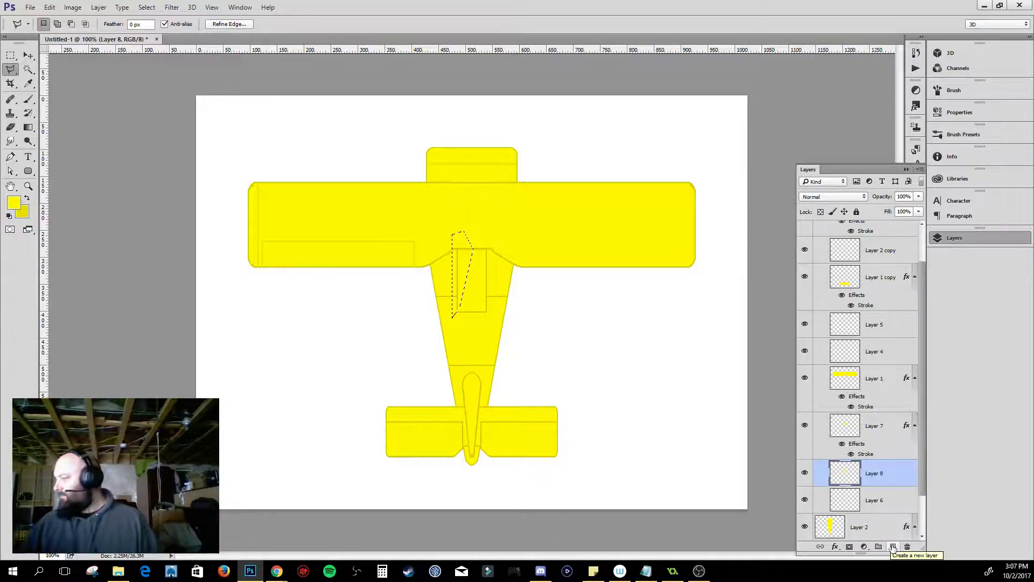
- Toggle the visibility of Layers 8, 6 and 7 to examine what each one contributes around the cockpit
click(804, 472)
click(804, 473)
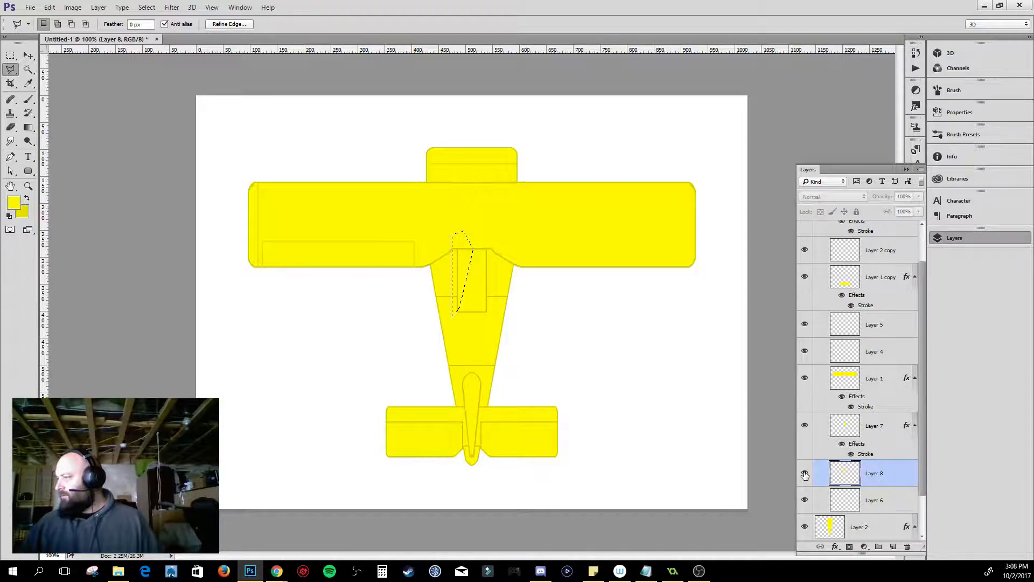
click(804, 474)
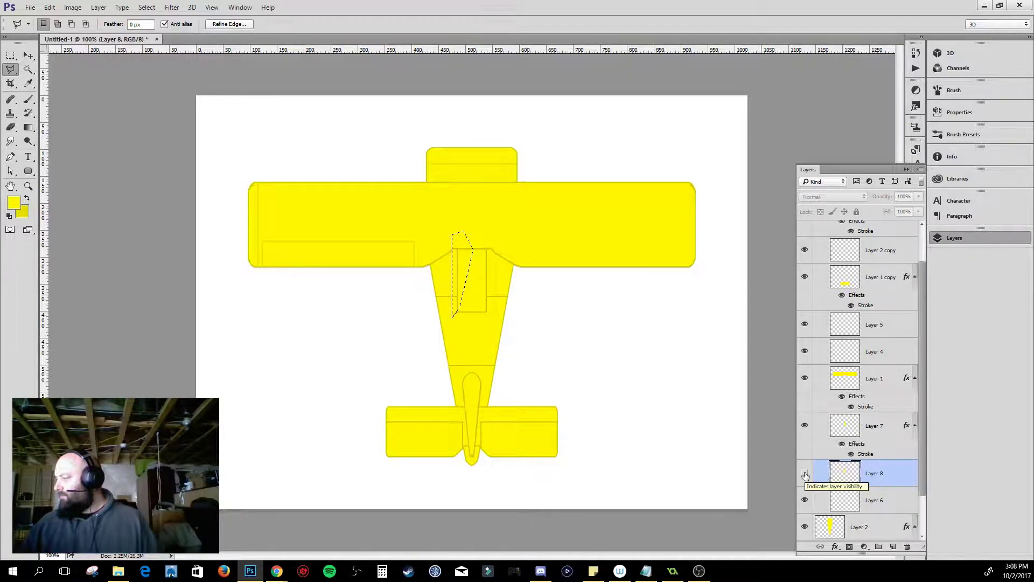
click(804, 474)
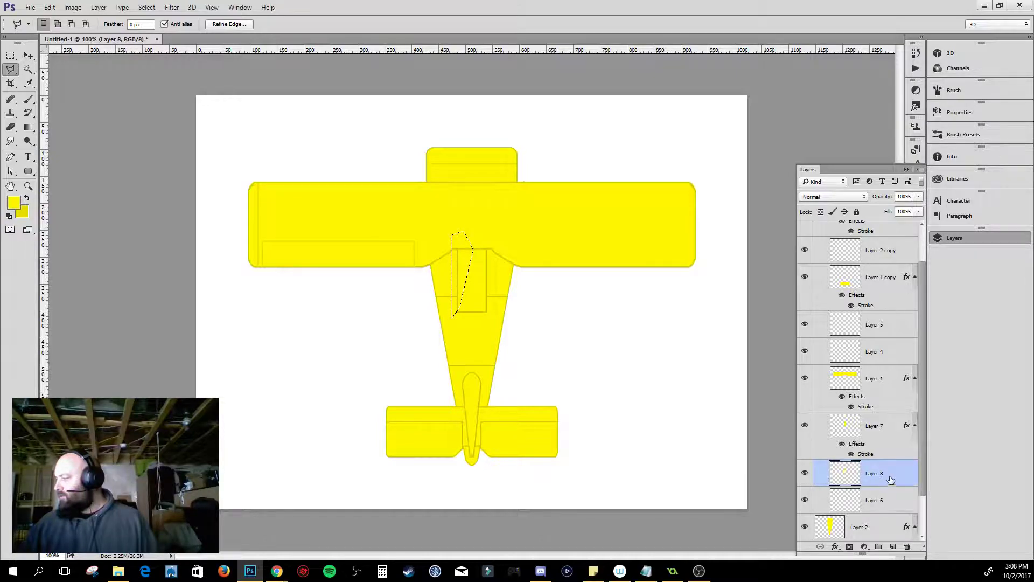
click(804, 500)
click(805, 500)
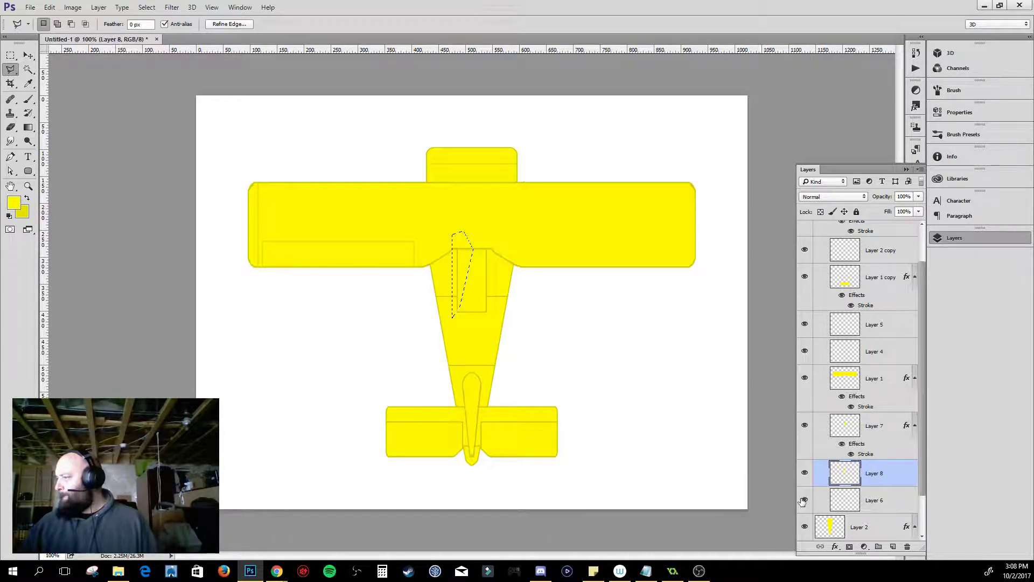
click(805, 426)
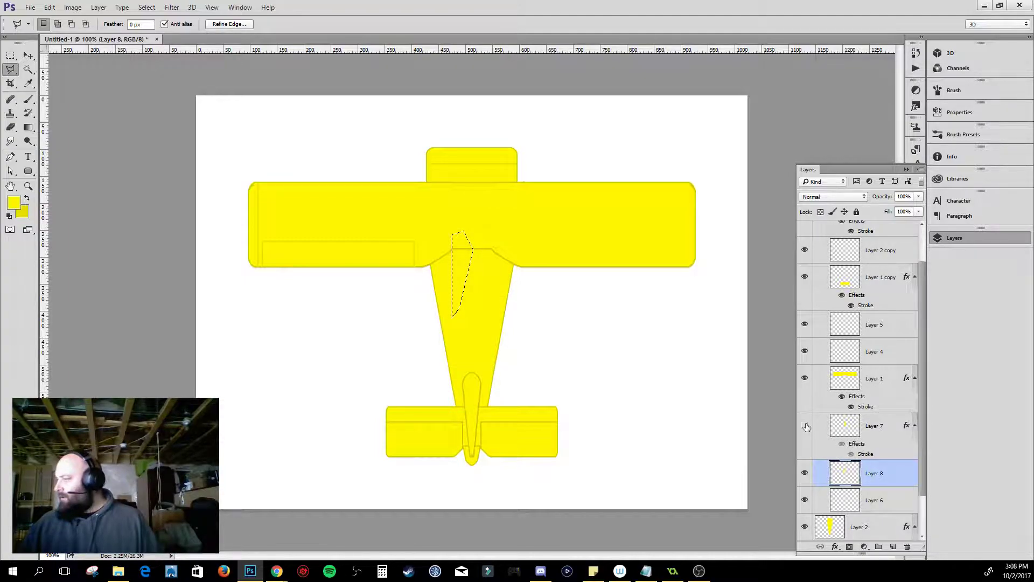
click(805, 426)
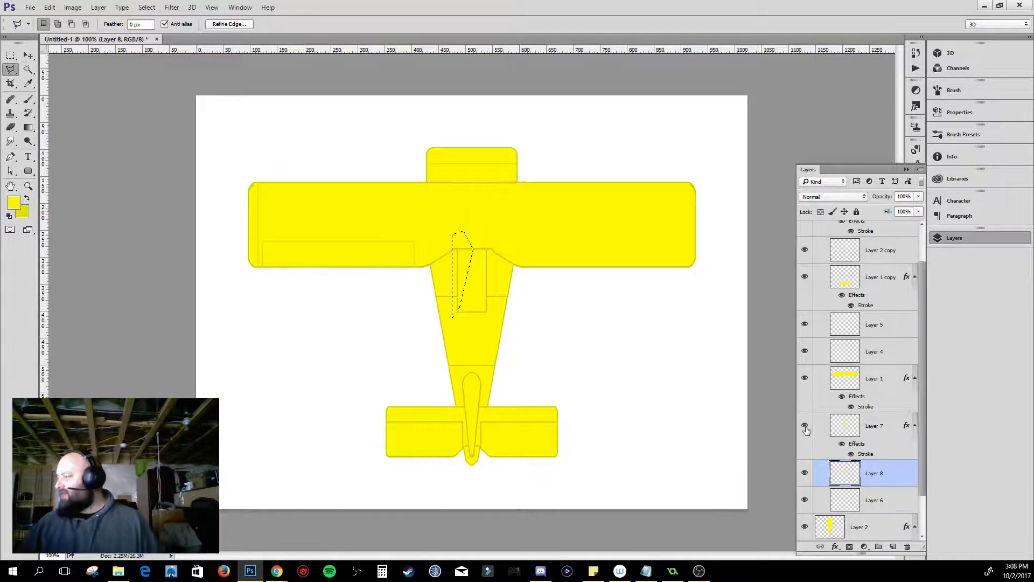
click(805, 427)
click(805, 427)
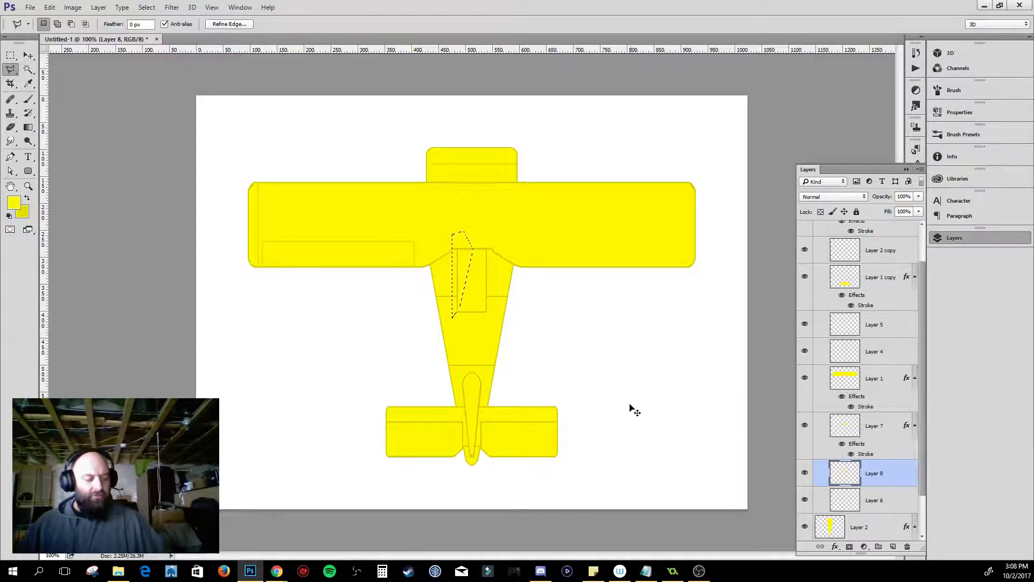
- Remove the slanted shape's layer and step back through the history to the rectangular cockpit selection on the empty Layer 7
key(ctrl+d)
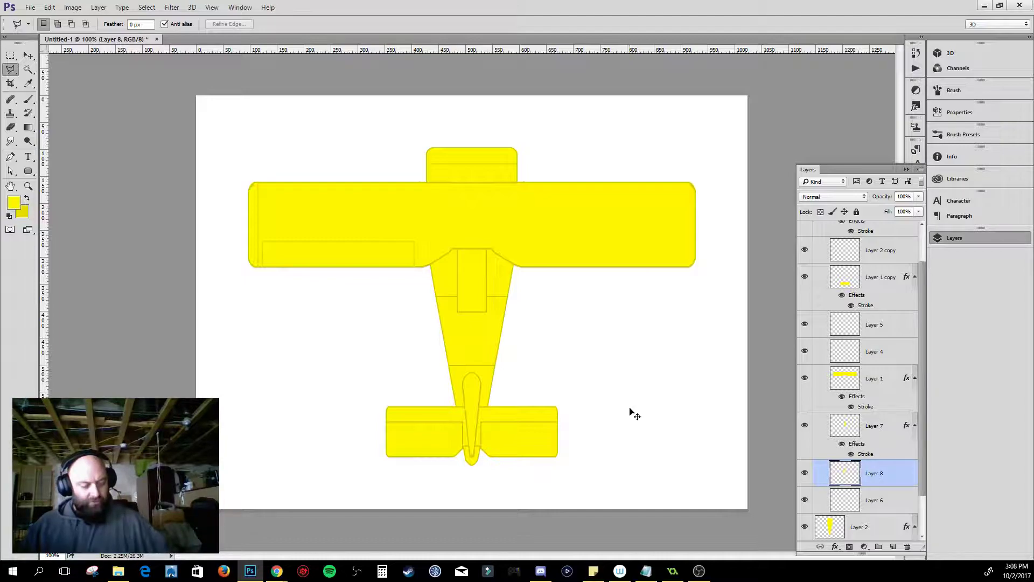
key(ctrl+z)
key(ctrl+z)
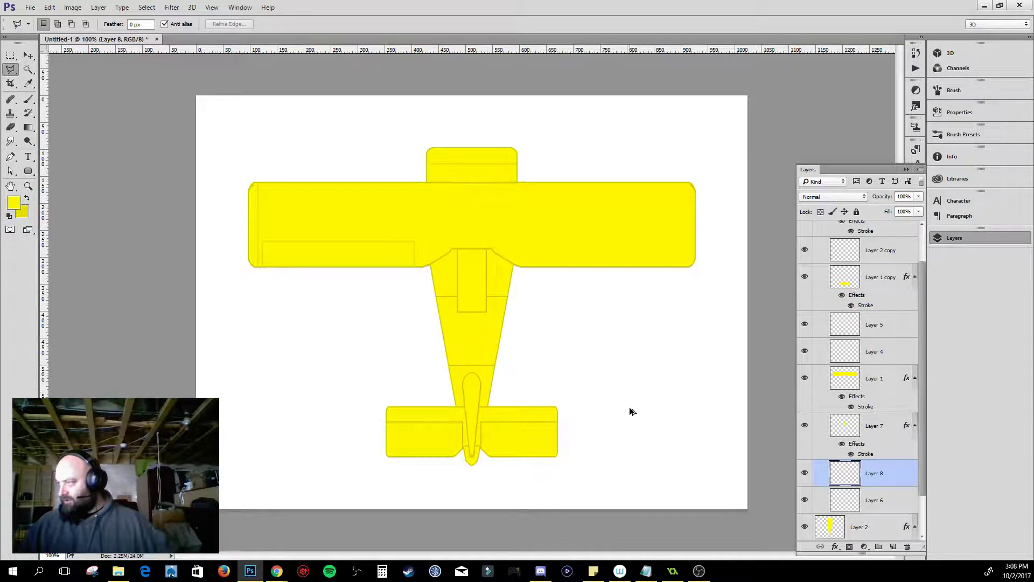
key(Delete)
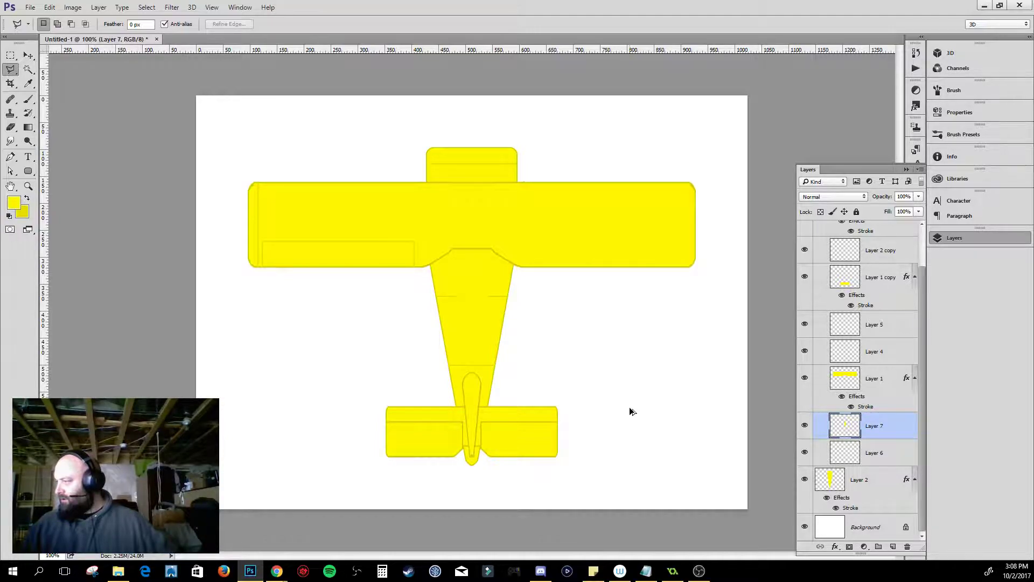
key(ctrl+alt+z)
key(ctrl+alt+z)
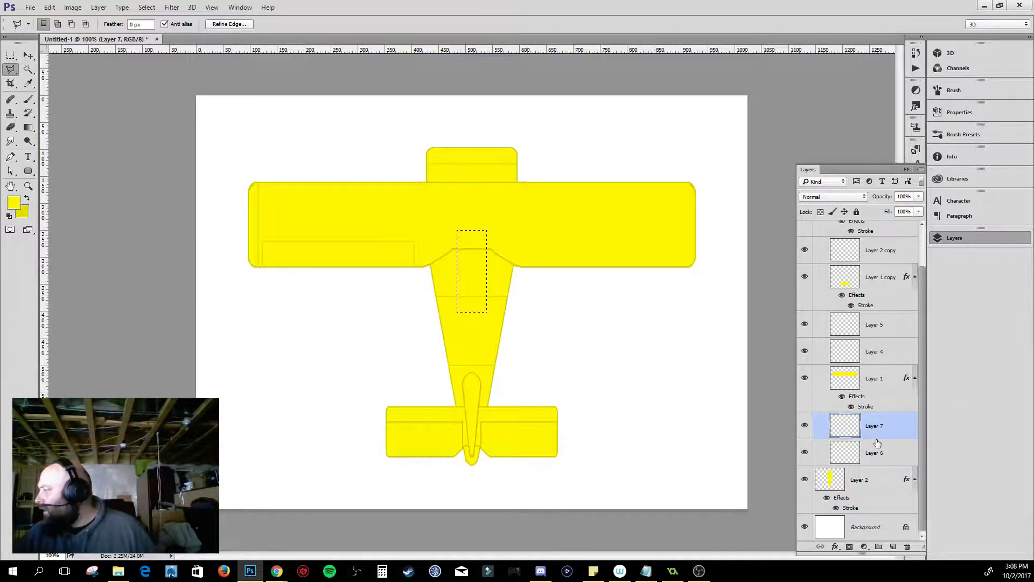
- Fill the rectangular cockpit selection with bright yellow on a new layer above Layer 7, copy Layer 1's stroke effect onto it, and deselect
click(893, 547)
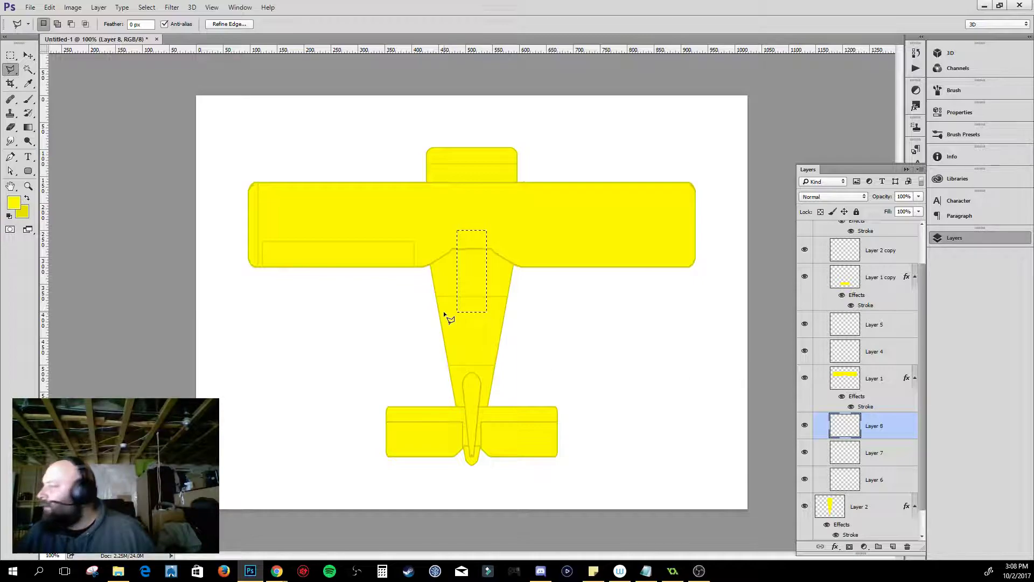
key(alt+BackSpace)
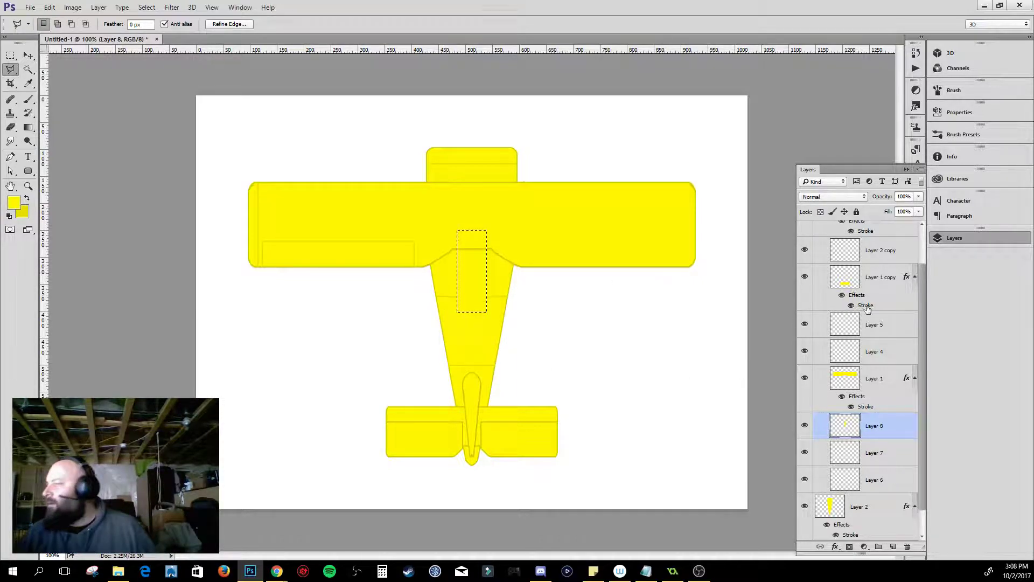
drag(907, 378, 899, 429)
key(ctrl+d)
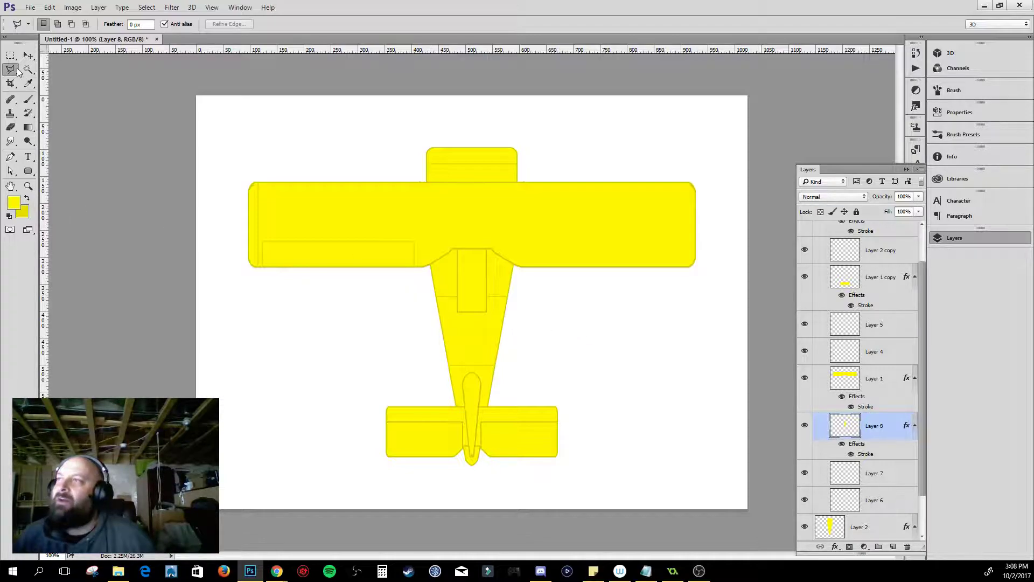
- Outline a narrow polygon selection about 20 by 85 px along the cockpit rectangle's left edge, with a slanted rear end
click(462, 306)
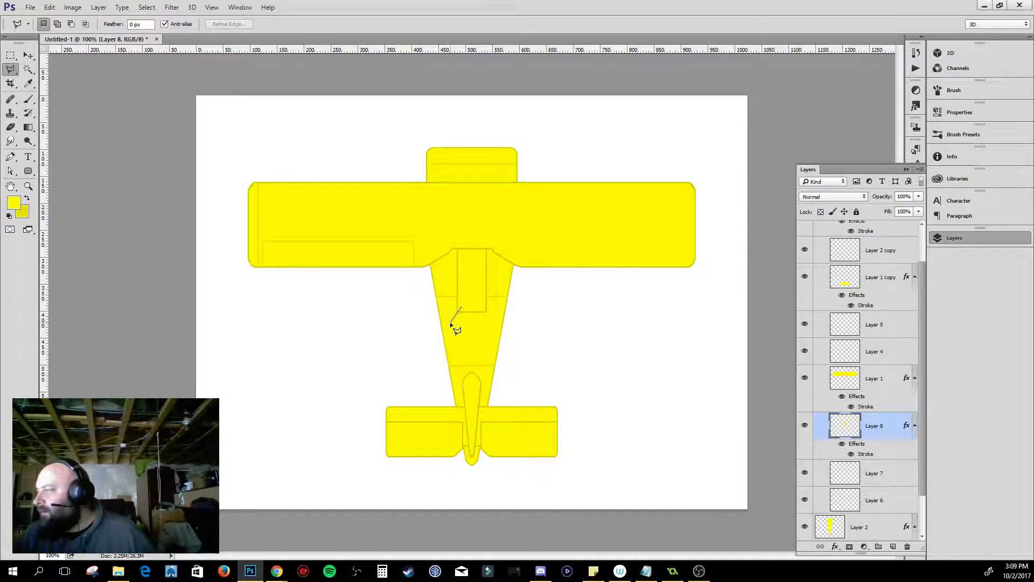
click(451, 324)
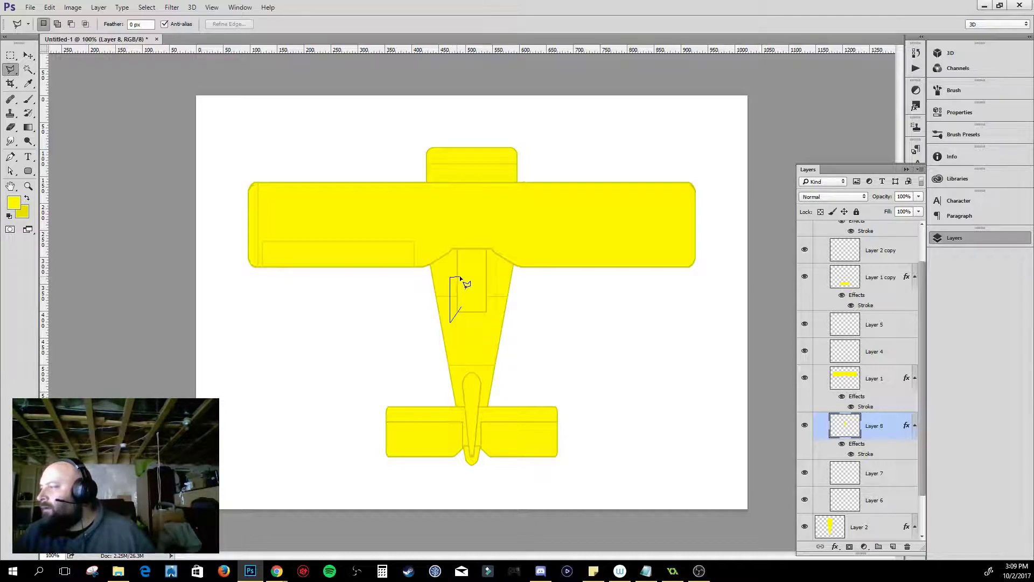
click(461, 277)
double_click(462, 310)
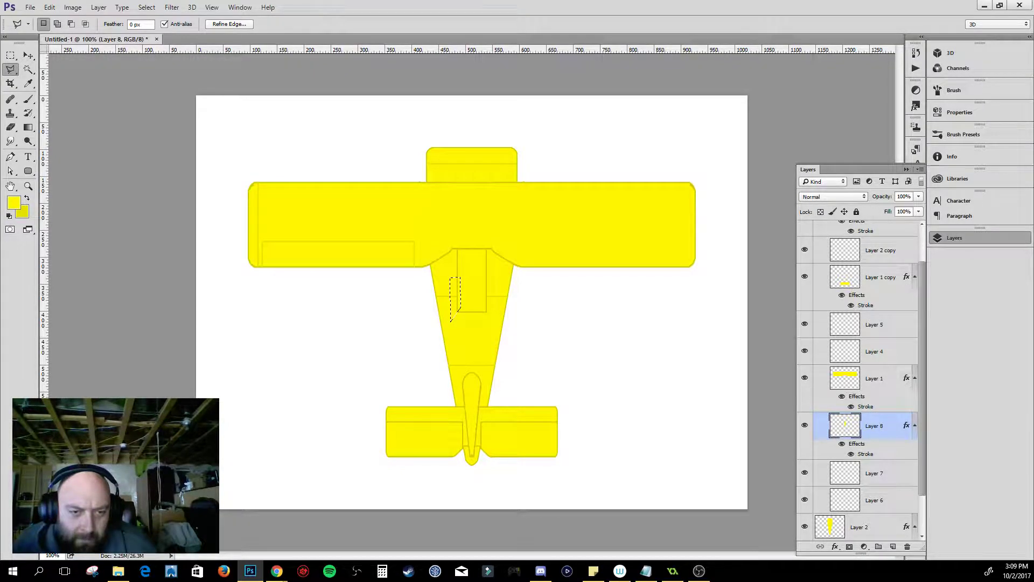
key(ctrl+d)
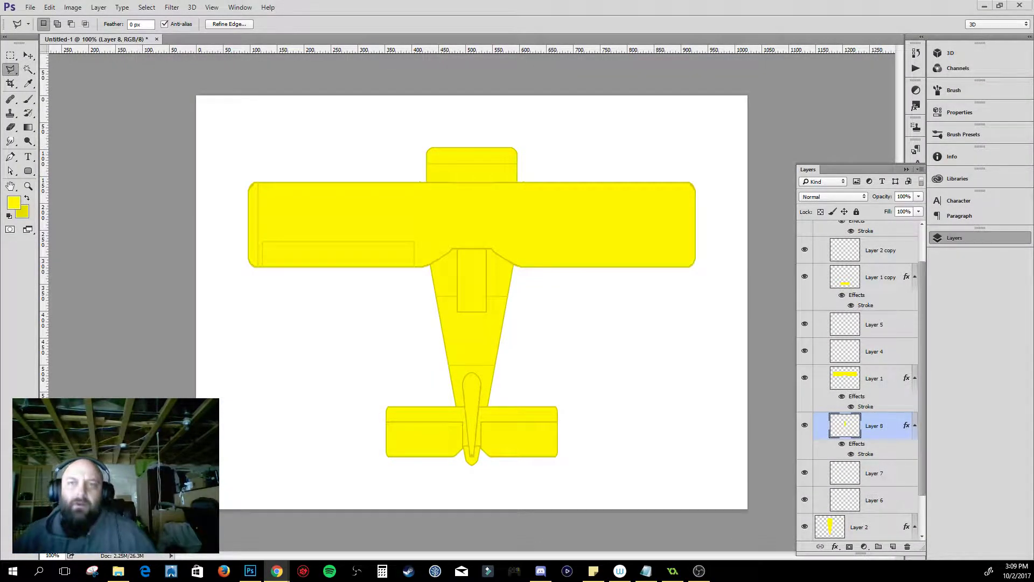
key(alt+Tab)
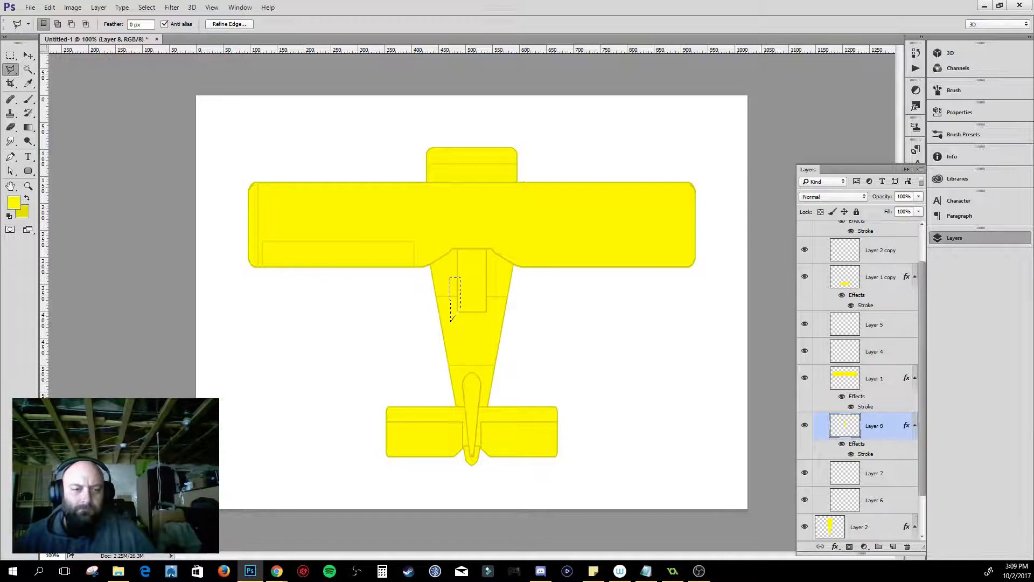
key(alt+Tab)
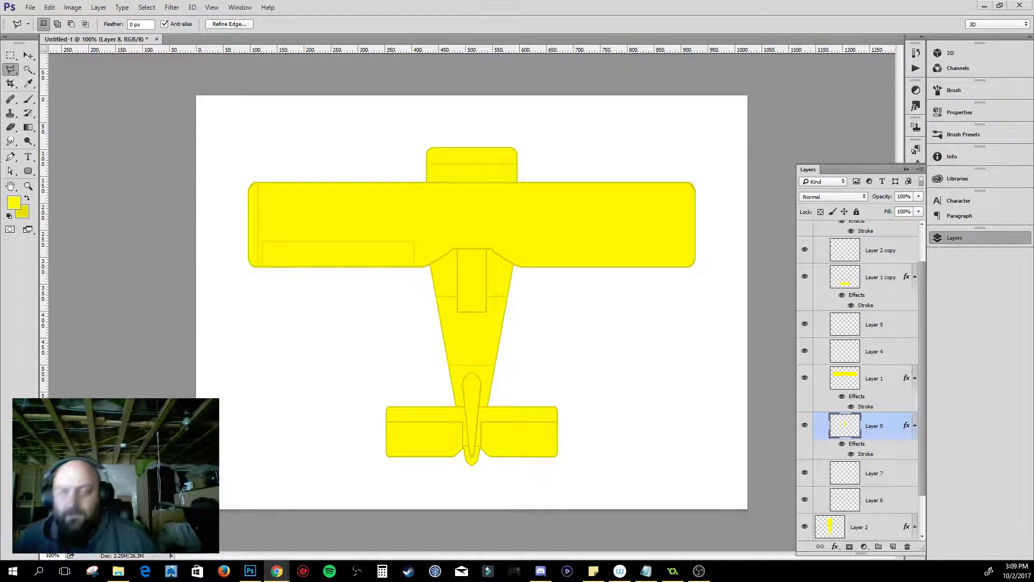
click(496, 341)
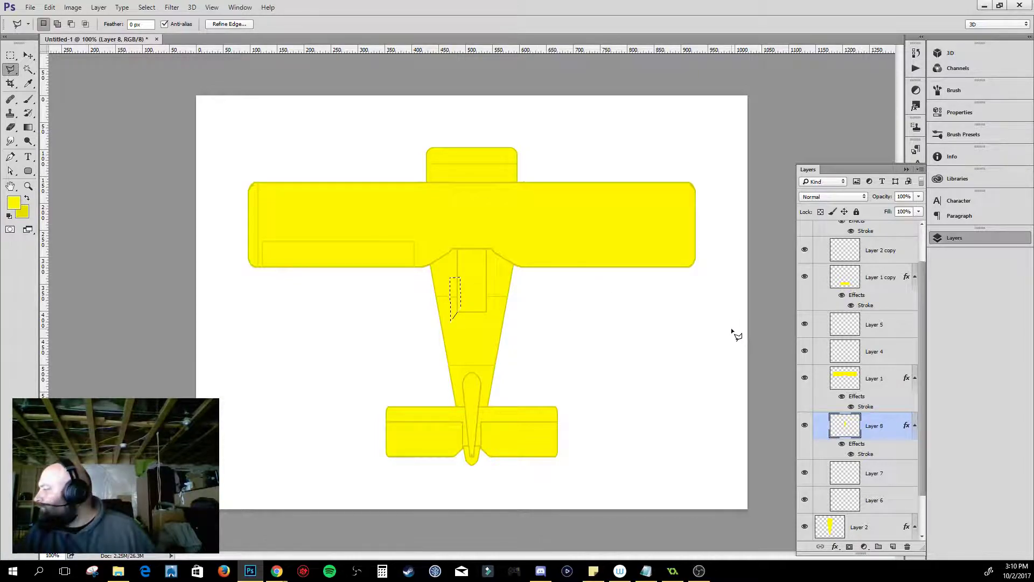
- Fill the polygon selection with bright yellow on a new layer beneath Layer 8, deselect, and copy Layer 8's stroke effect onto it
click(804, 427)
click(804, 427)
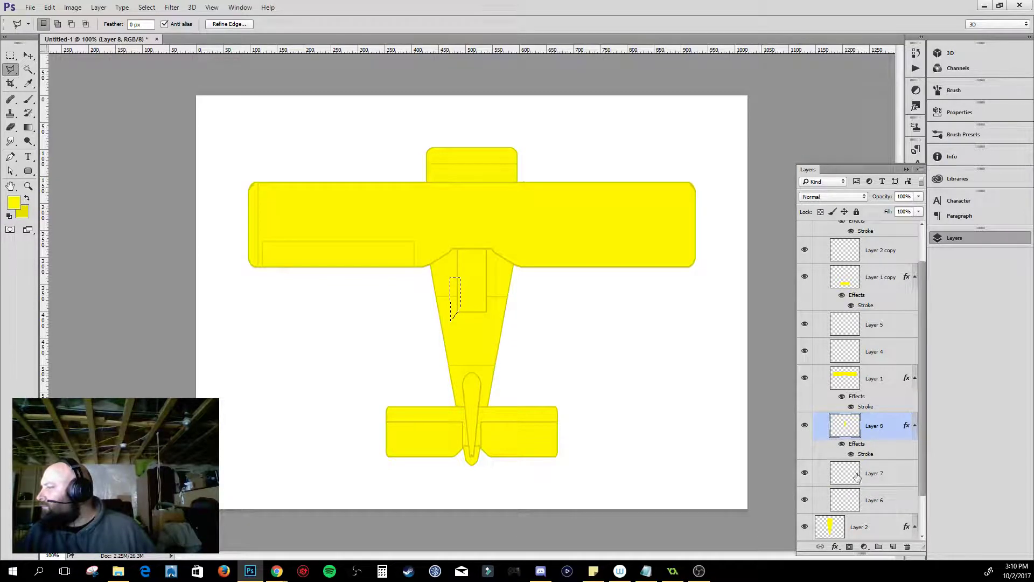
ctrl+click(893, 547)
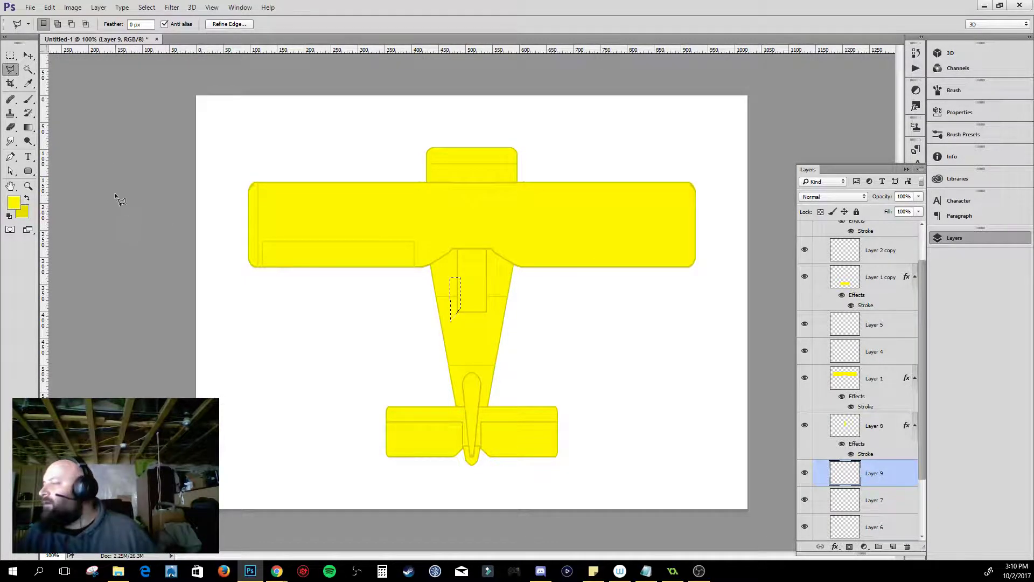
key(alt)
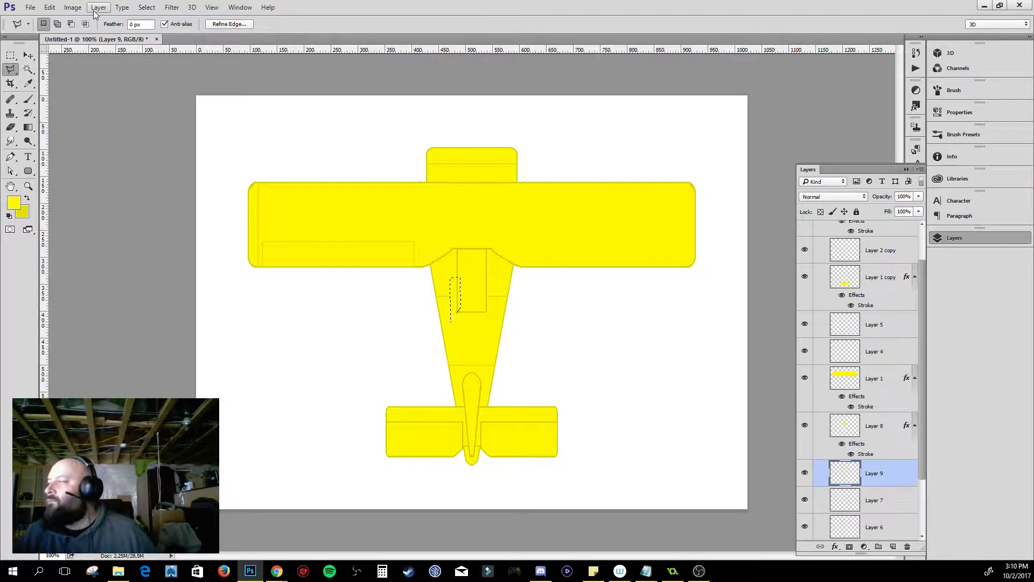
key(ctrl+d)
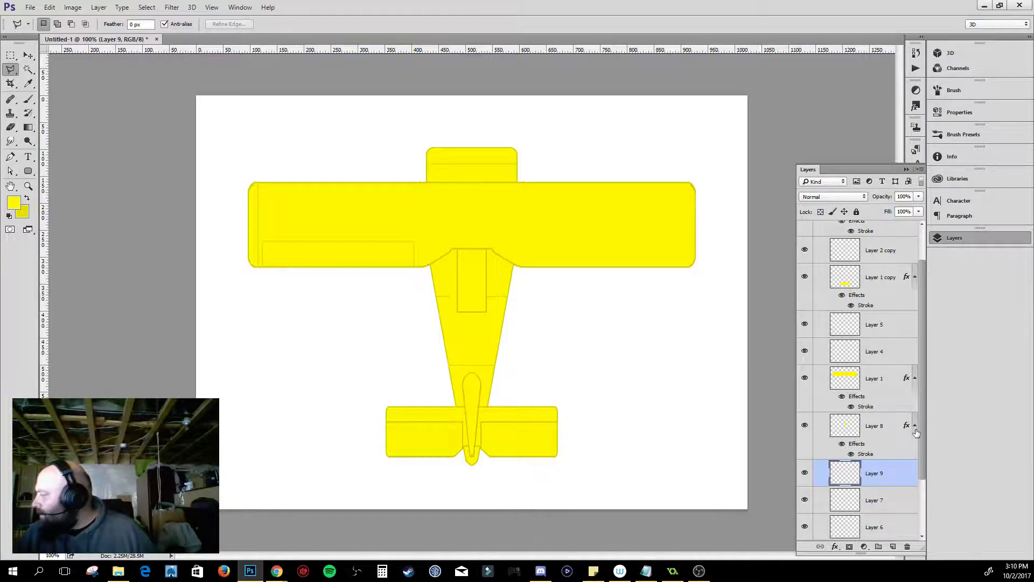
drag(907, 430, 906, 474)
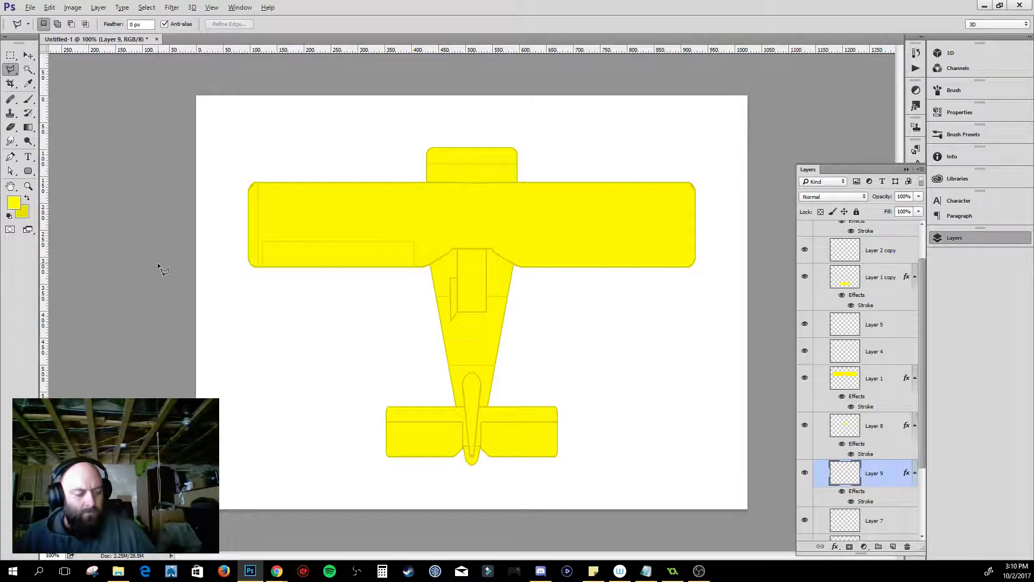
- Try to warp the small side shape on Layer 9 by pulling its front outer corner toward the fuselage edge
key(alt+e)
key(a)
key(w)
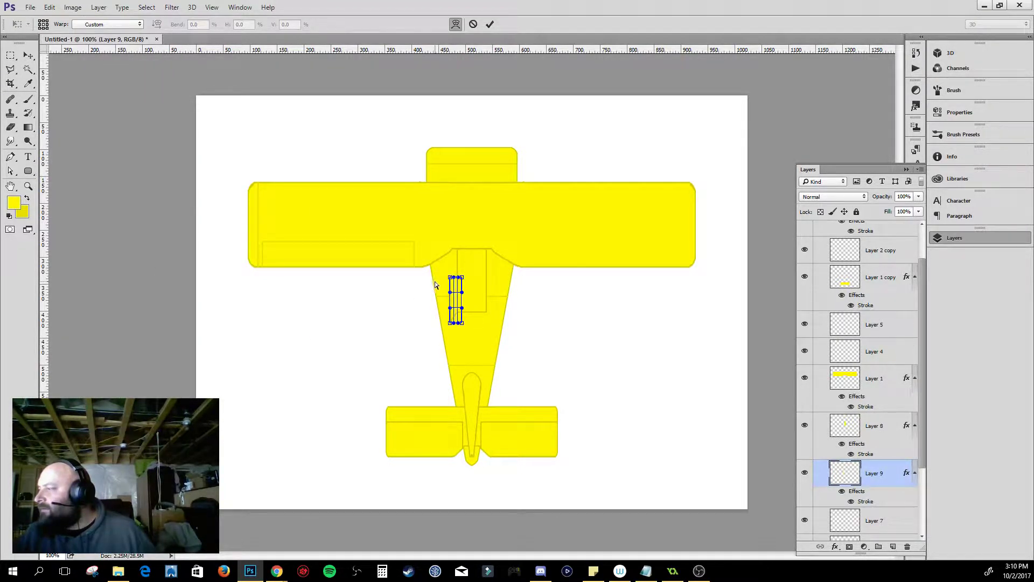
drag(449, 277, 444, 279)
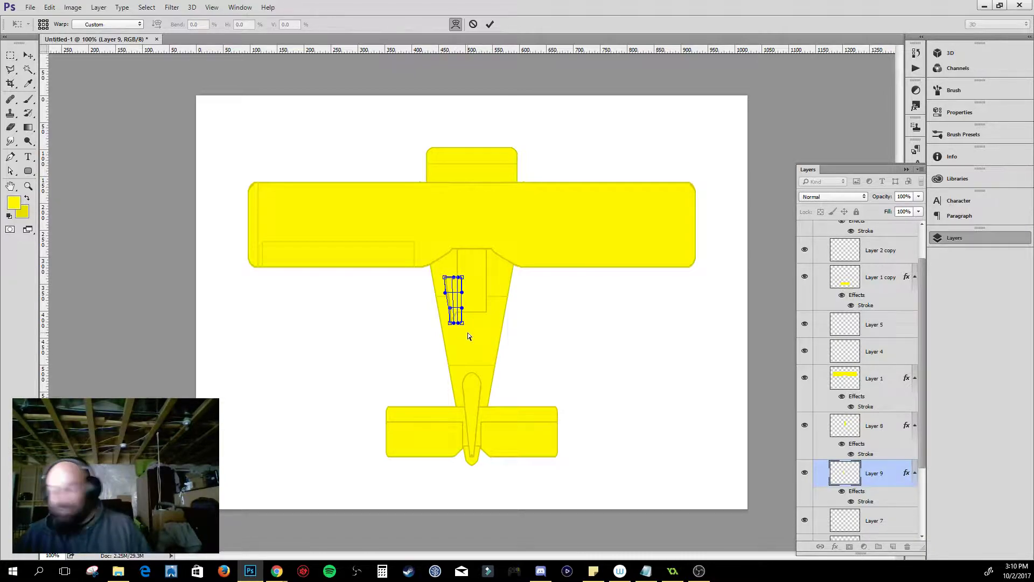
key(Return)
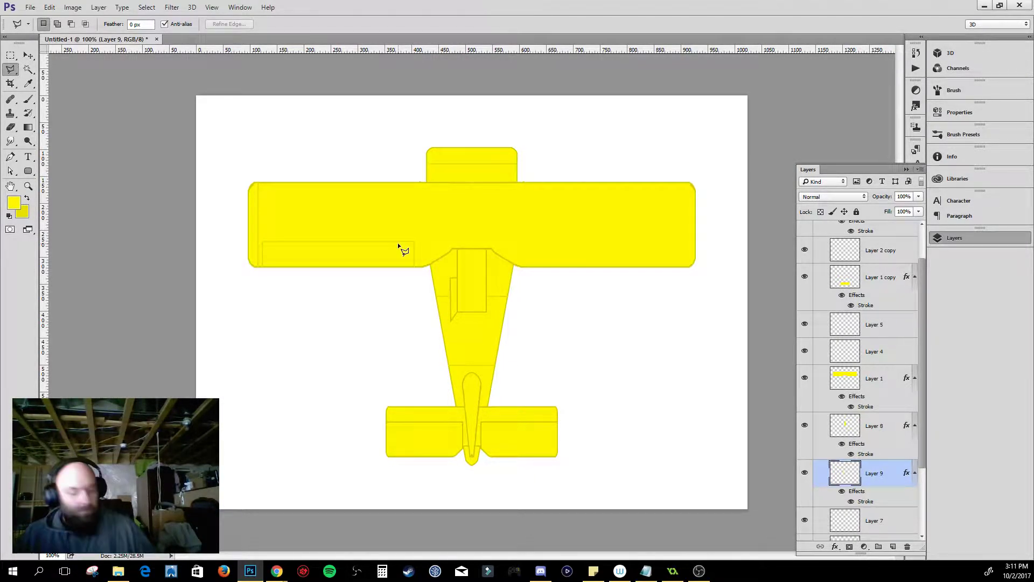
- Rotate the narrow side piece on Layer 9 about 15.5 degrees counterclockwise and shift it slightly toward the tail
key(ctrl+r)
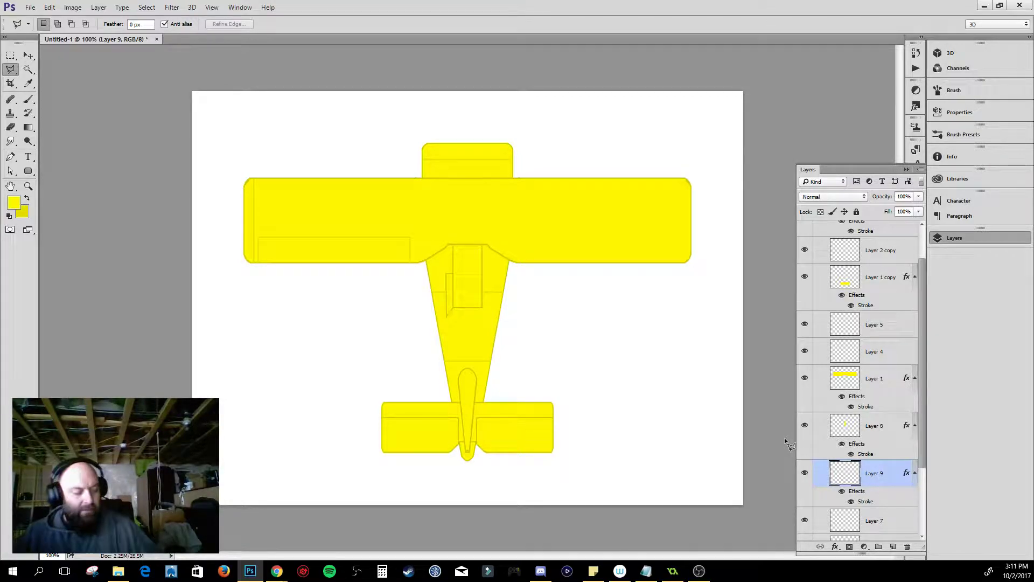
key(ctrl+t)
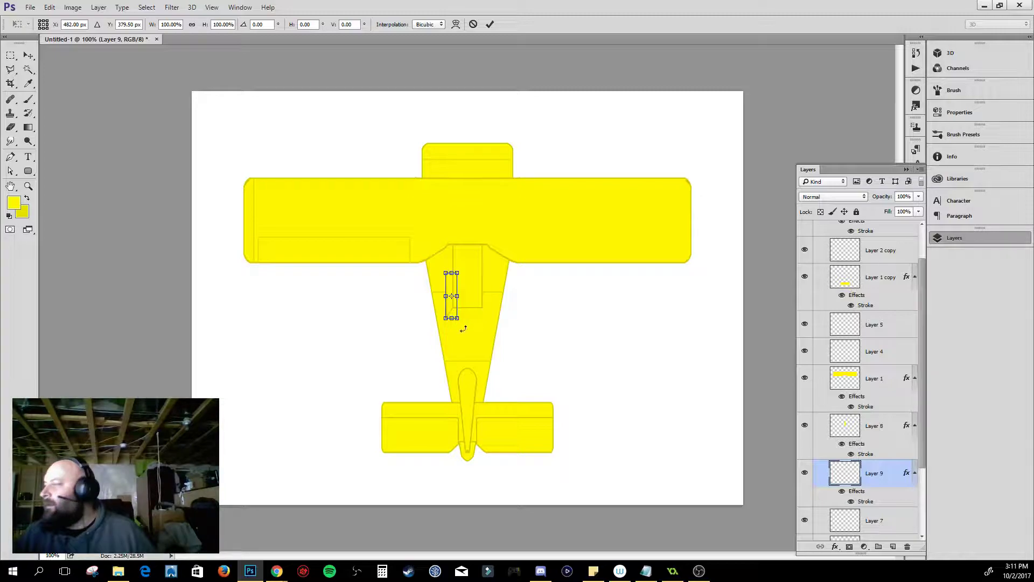
drag(471, 326, 449, 311)
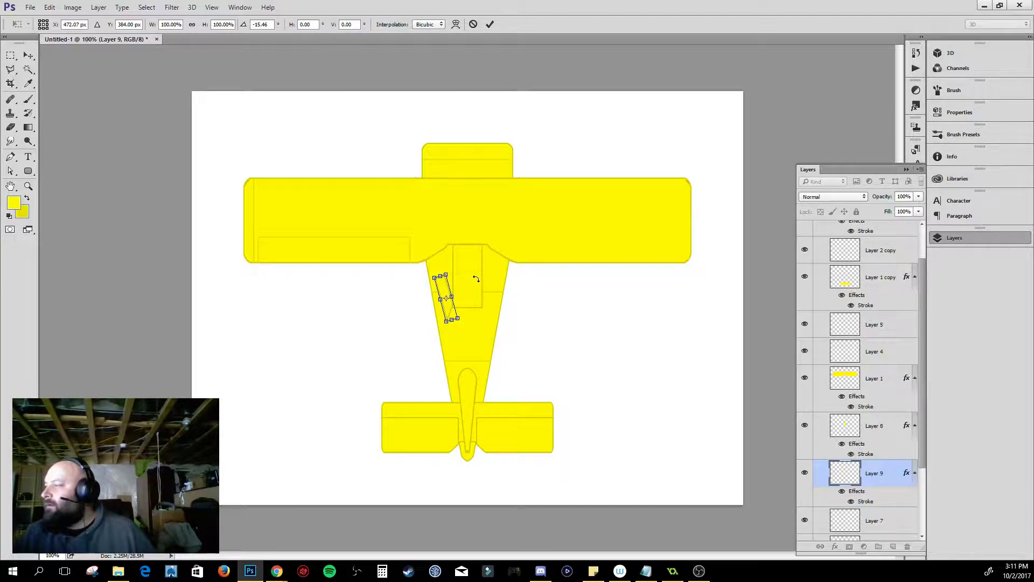
key(Return)
key(l)
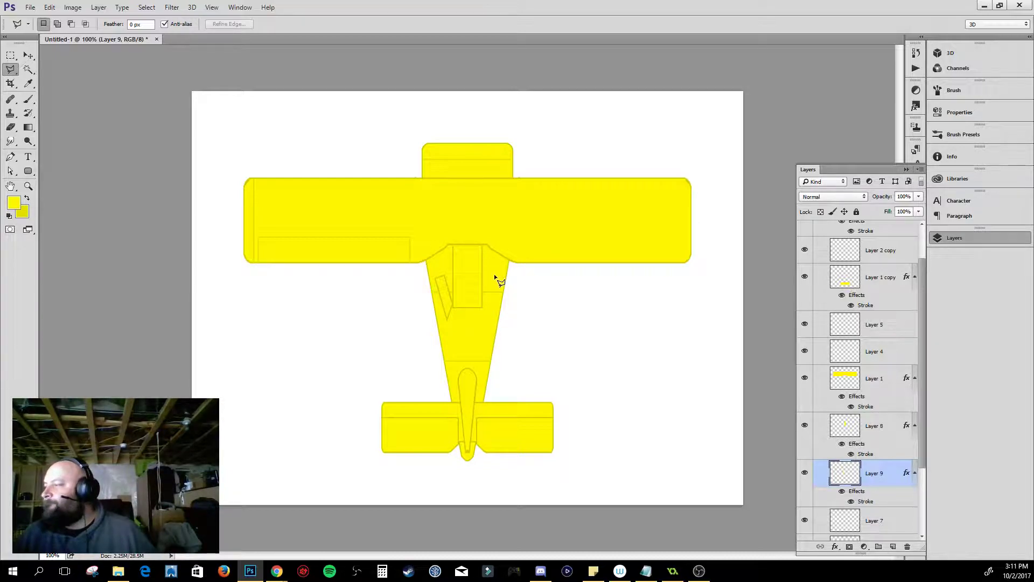
key(v)
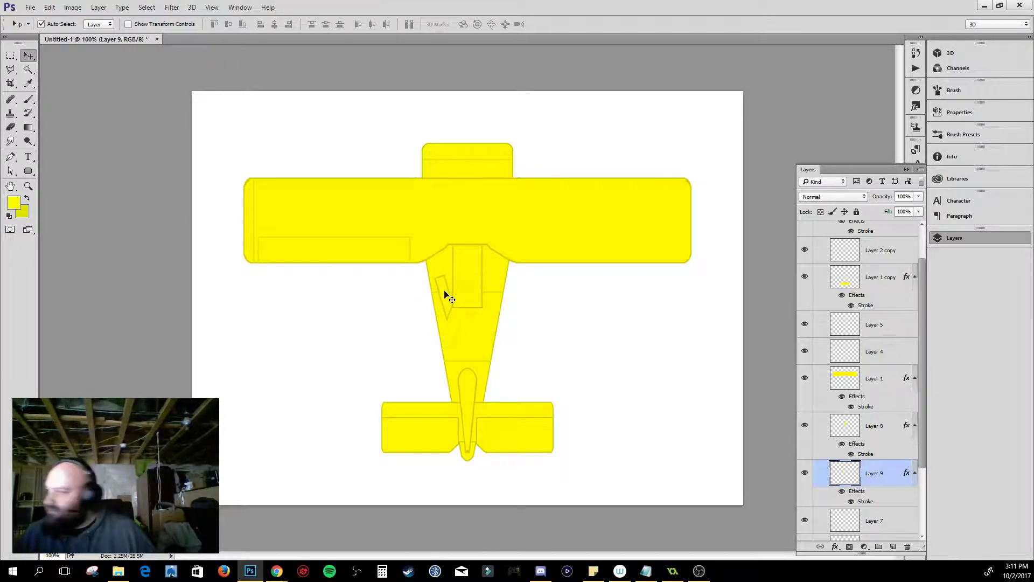
drag(447, 295, 445, 300)
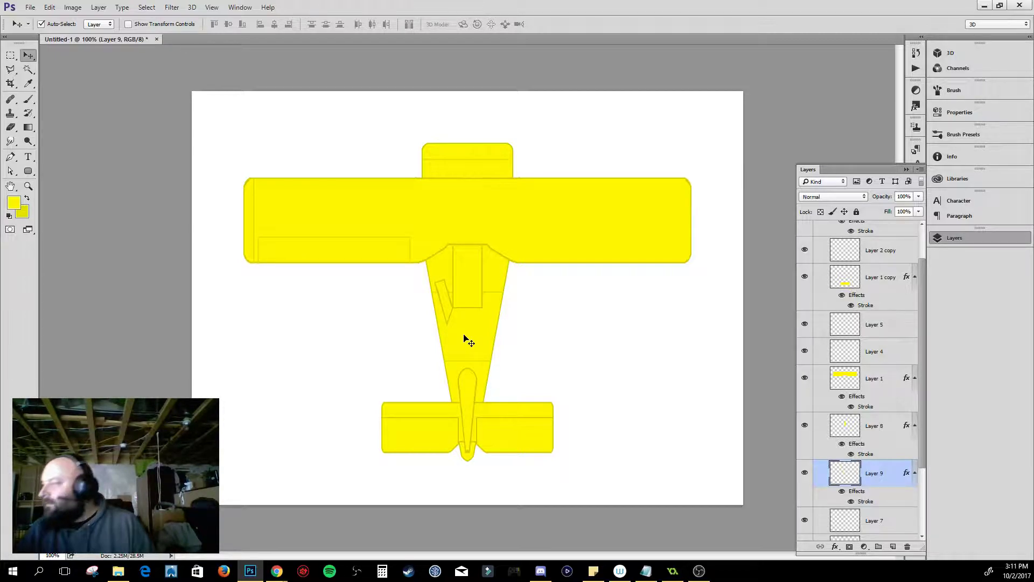
key(ctrl)
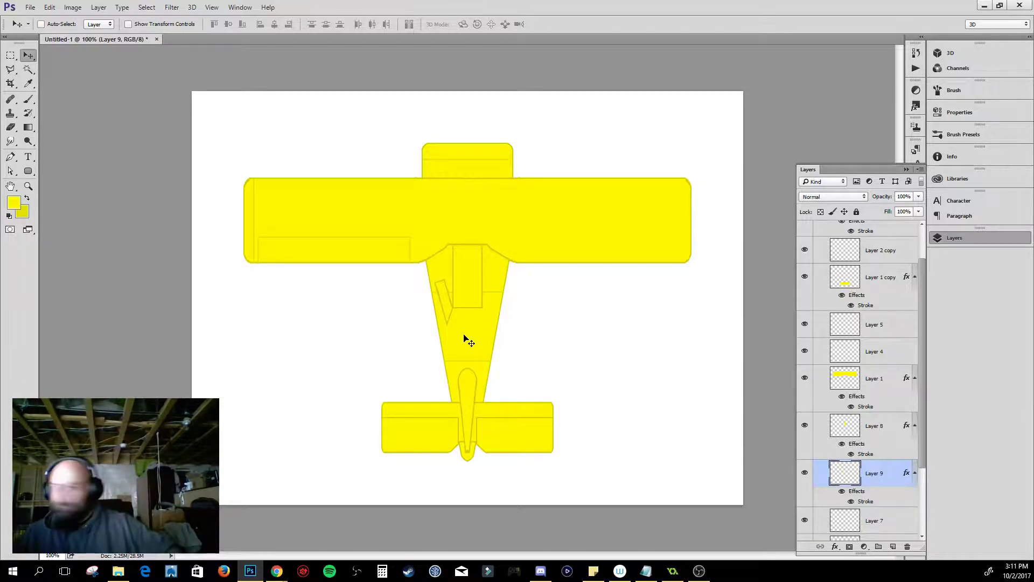
key(ctrl+t)
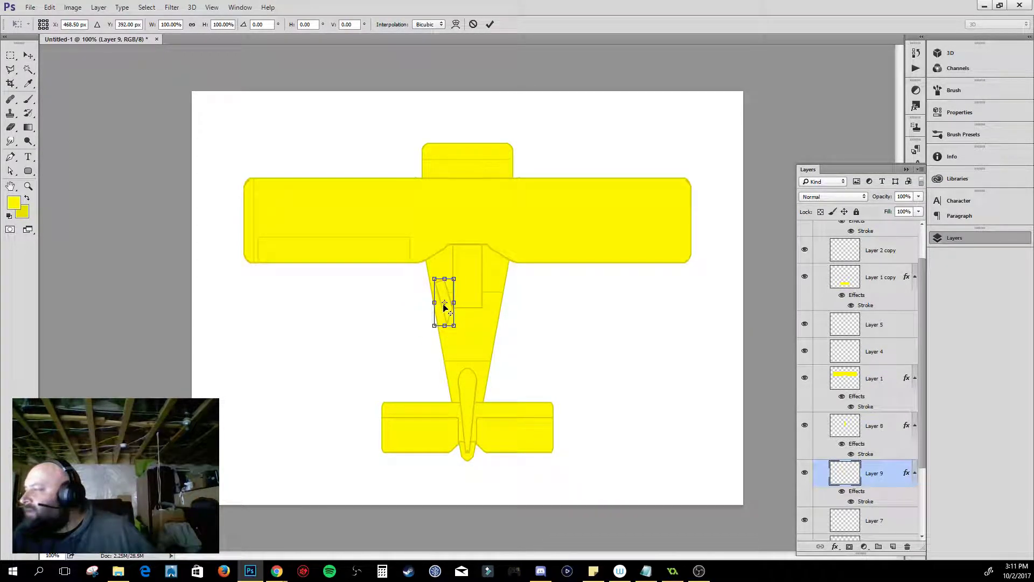
drag(446, 304, 452, 309)
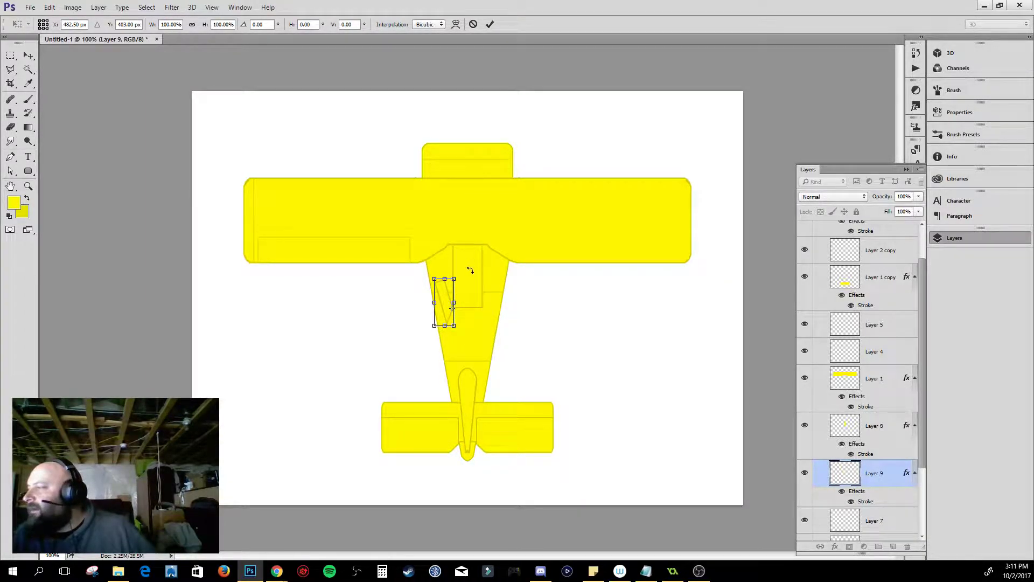
drag(471, 266, 486, 270)
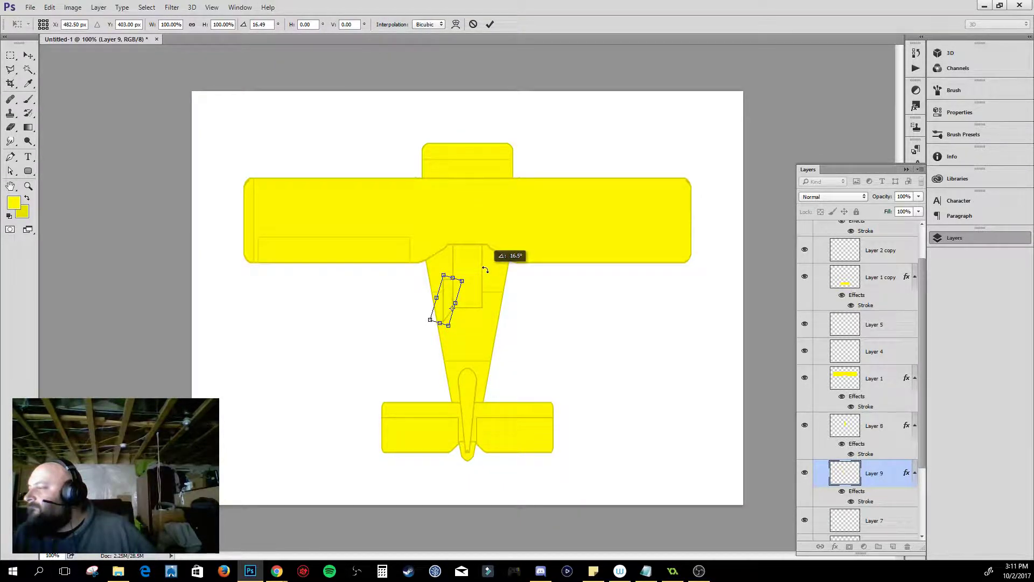
drag(486, 269, 482, 262)
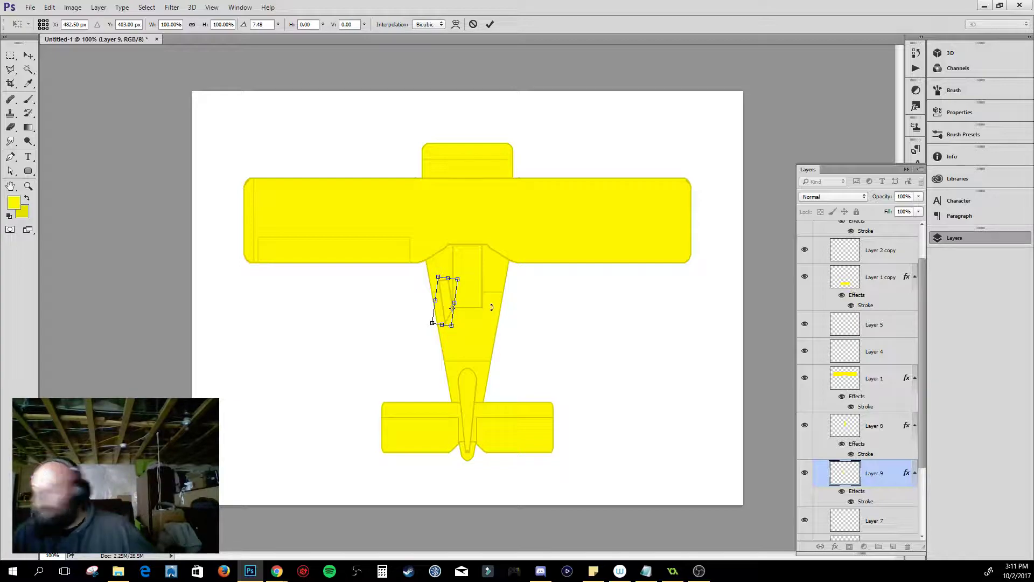
key(Return)
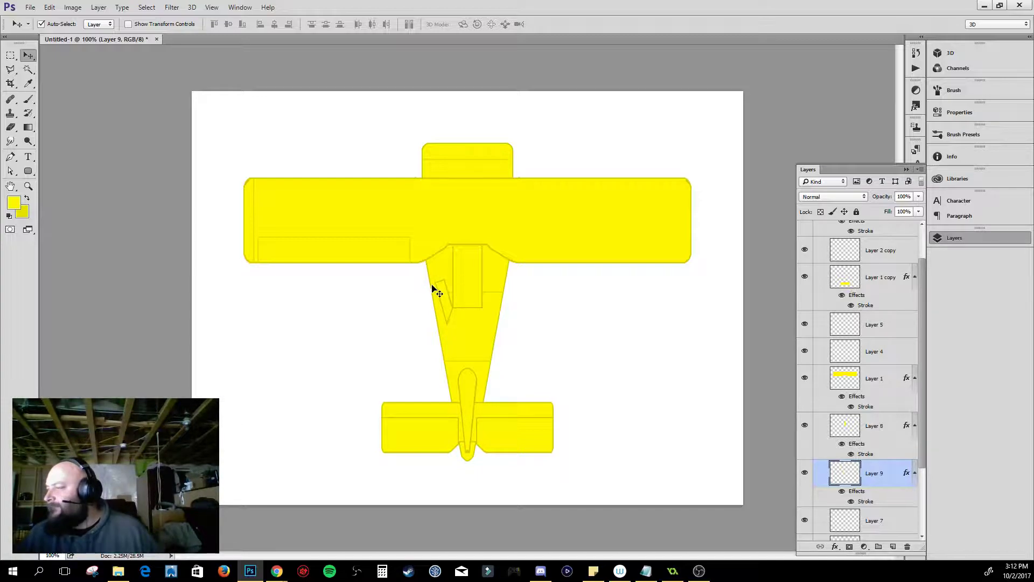
- Load the Layer 9 side piece as a selection and add a rectangle from its front inner corner to the cockpit's rear edge
ctrl+click(844, 475)
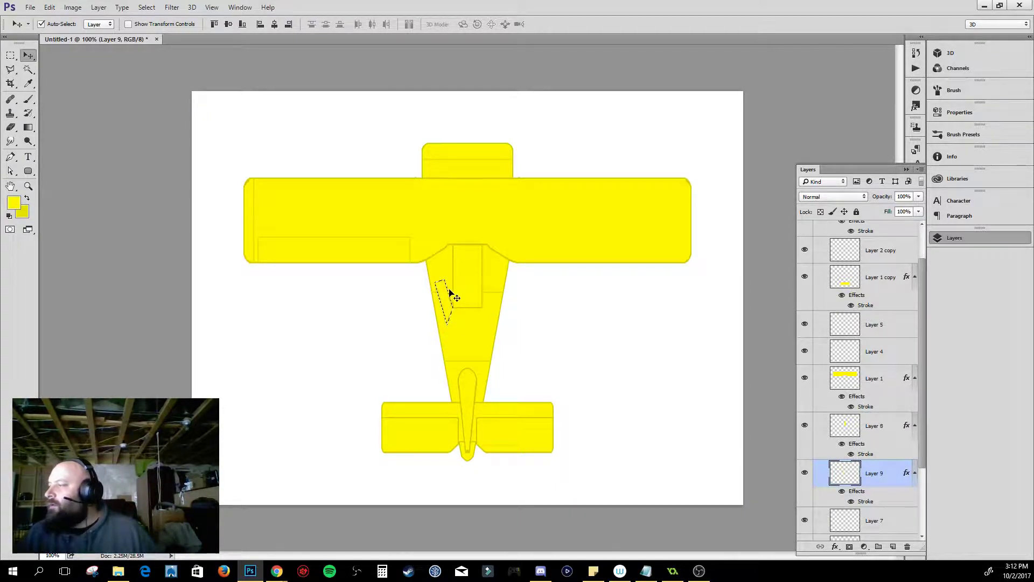
key(z)
click(446, 290)
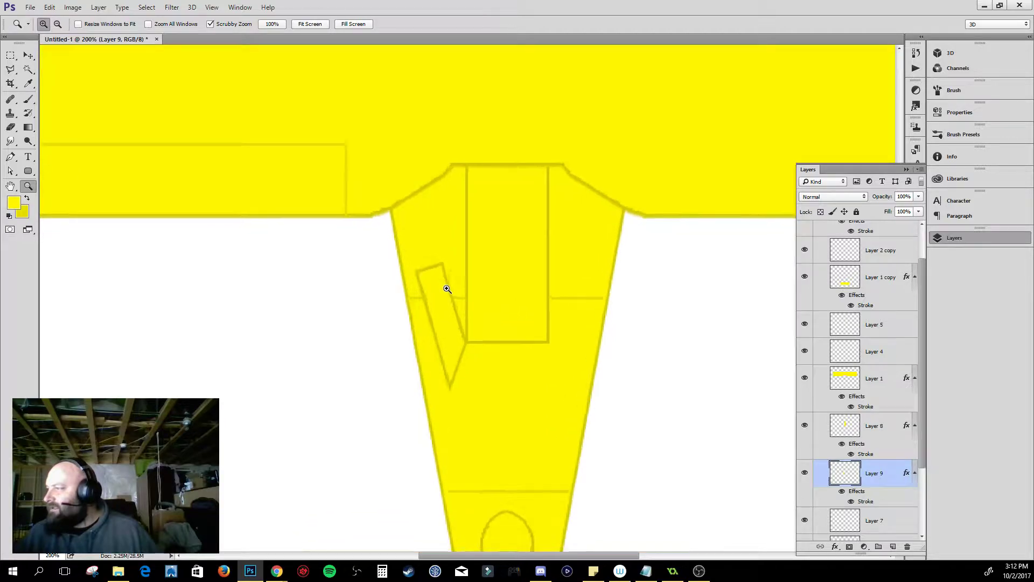
click(447, 290)
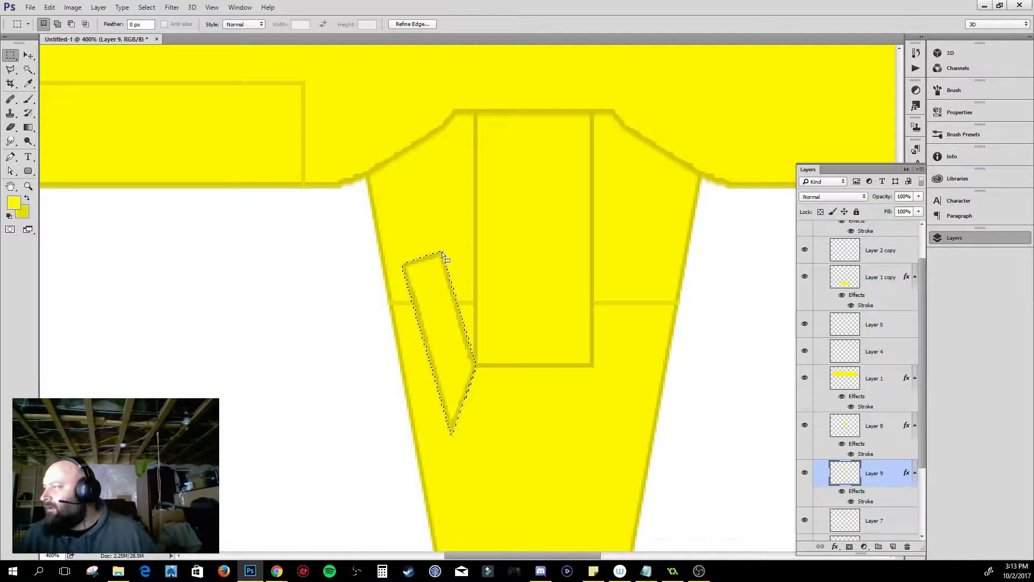
key(shift)
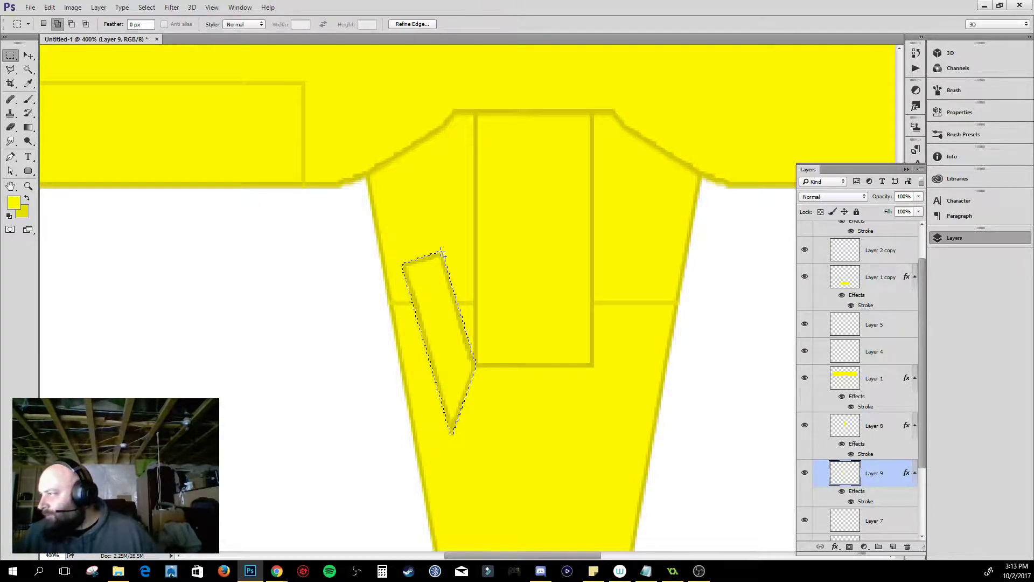
drag(445, 258, 540, 364)
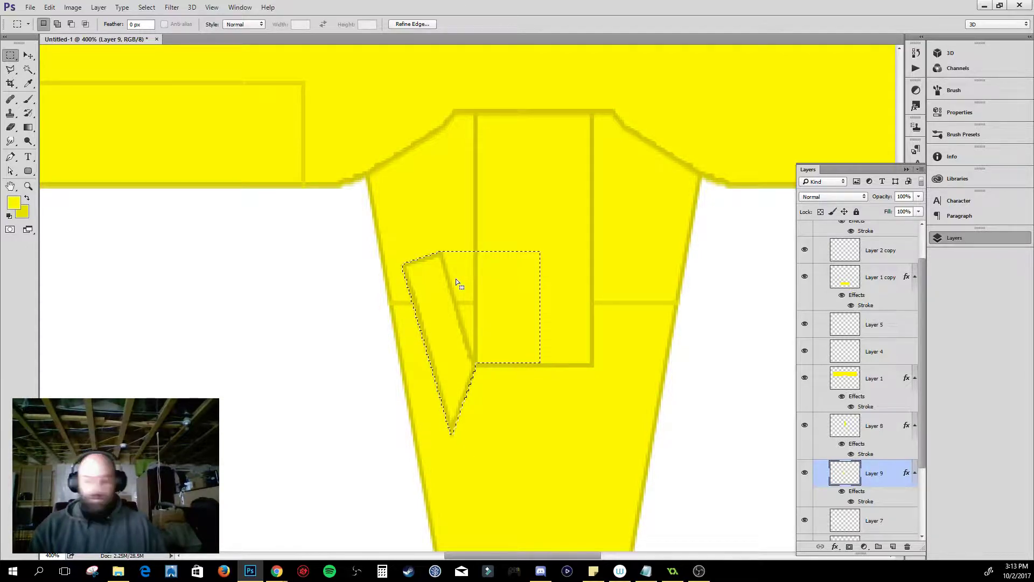
- Fill the combined selection on Layer 9 with bright yellow, deselect, and nudge the piece 1 px toward the cockpit
key(alt+BackSpace)
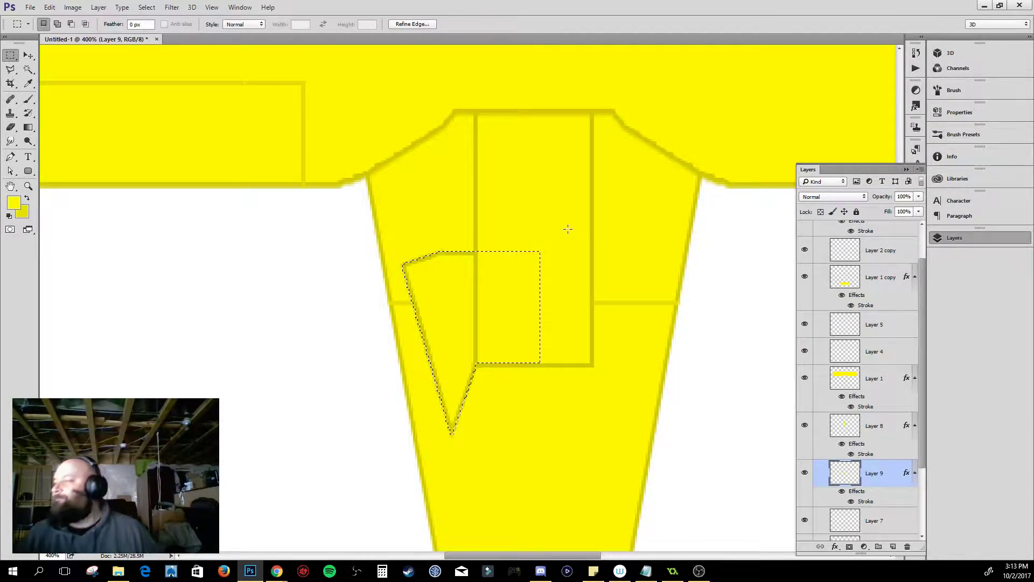
click(551, 248)
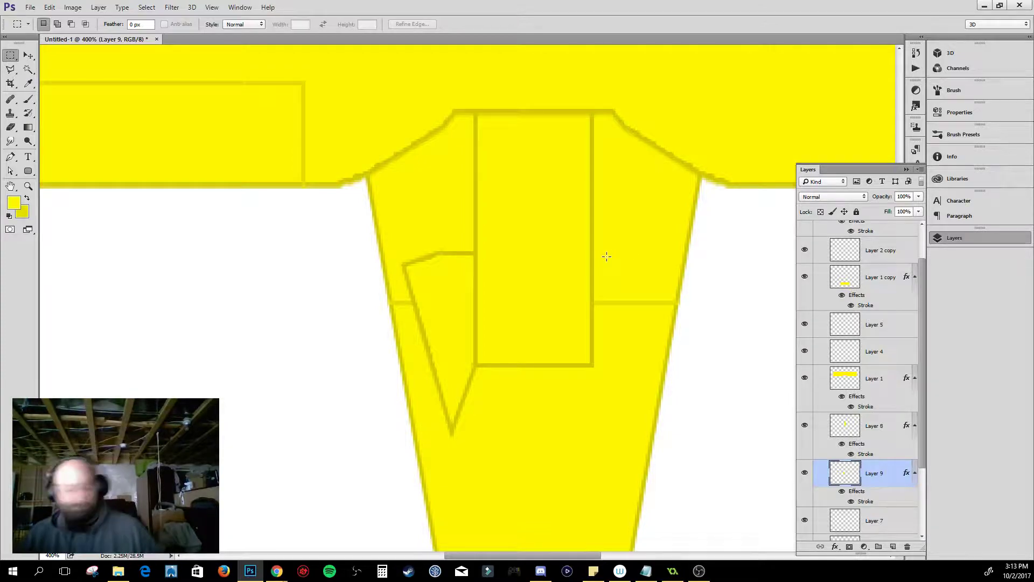
key(c)
key(v)
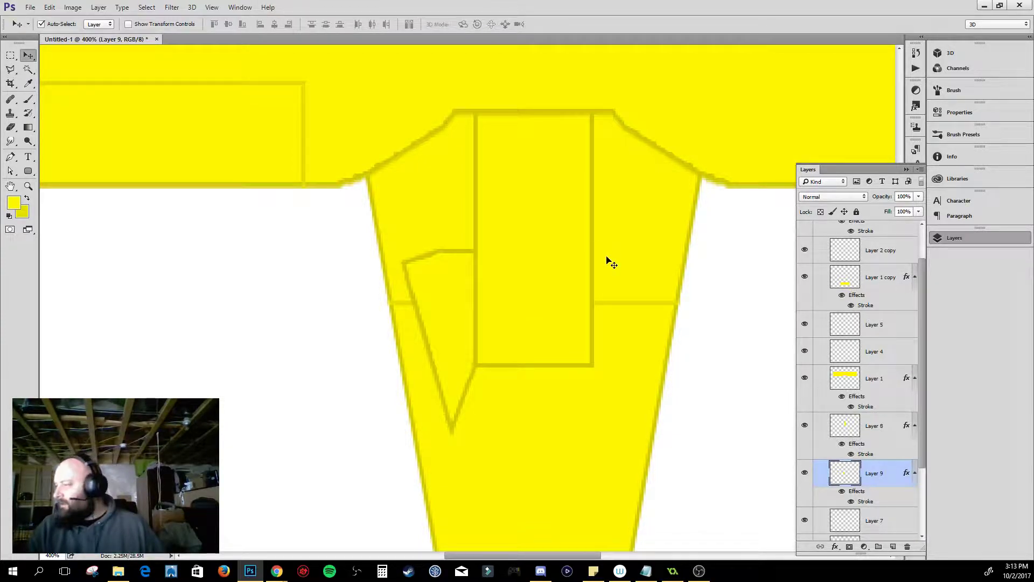
key(Right)
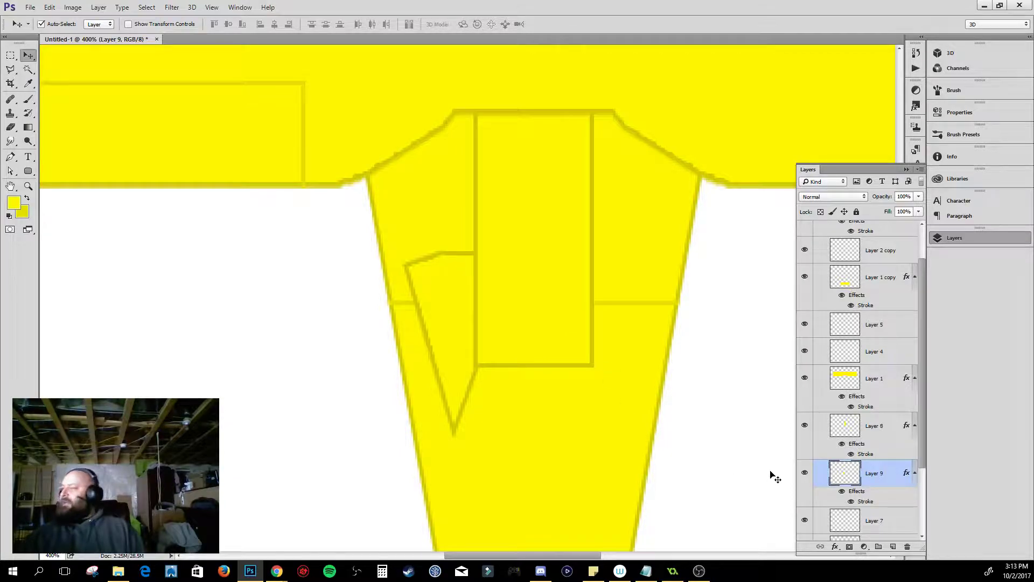
- Place a vertically flipped duplicate of the Layer 9 side piece just ahead of it, leaving a narrow gap, and merge both layers
drag(888, 481, 886, 504)
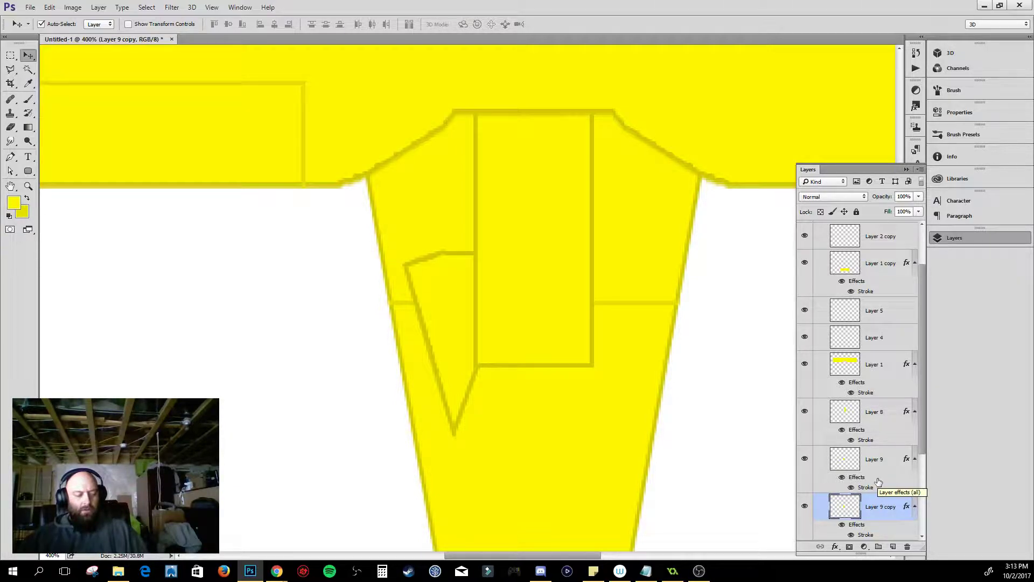
key(alt+e)
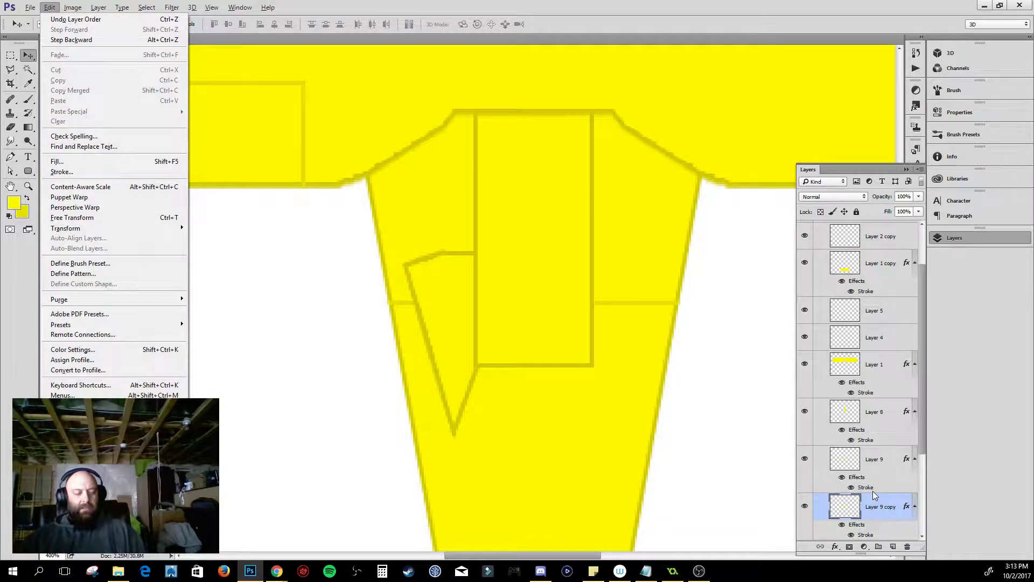
key(a)
key(a)
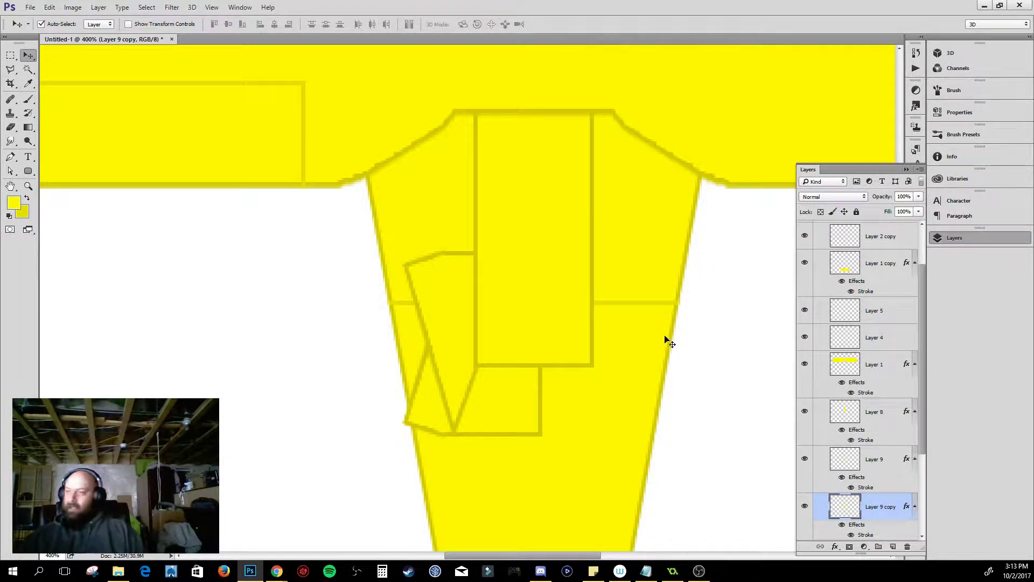
drag(503, 431, 498, 231)
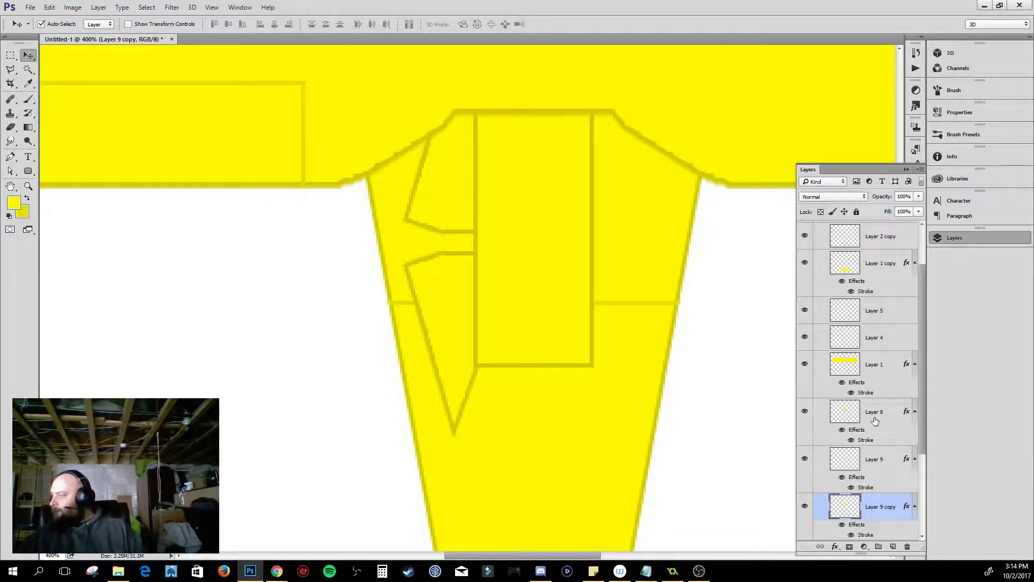
click(881, 462)
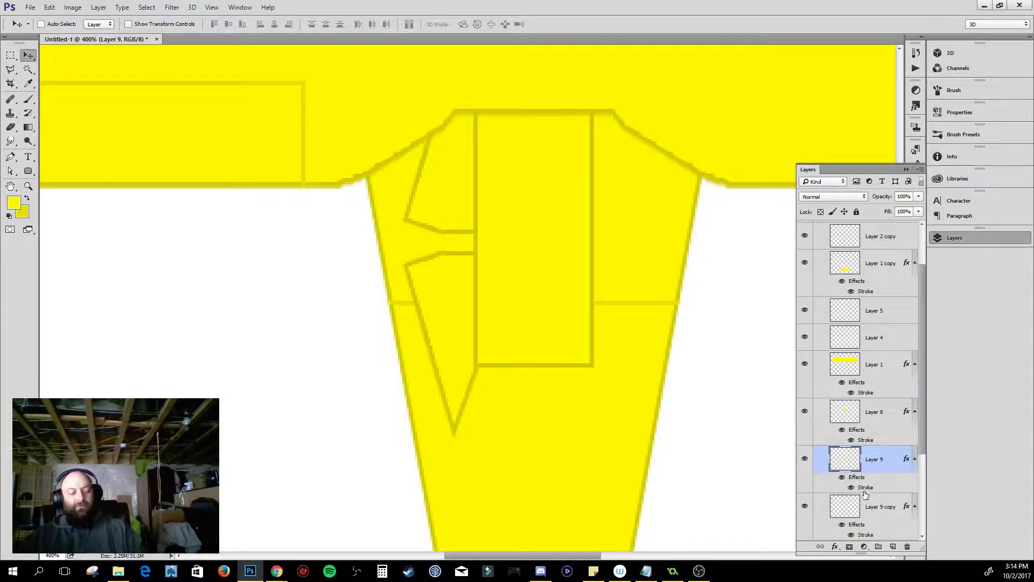
key(Delete)
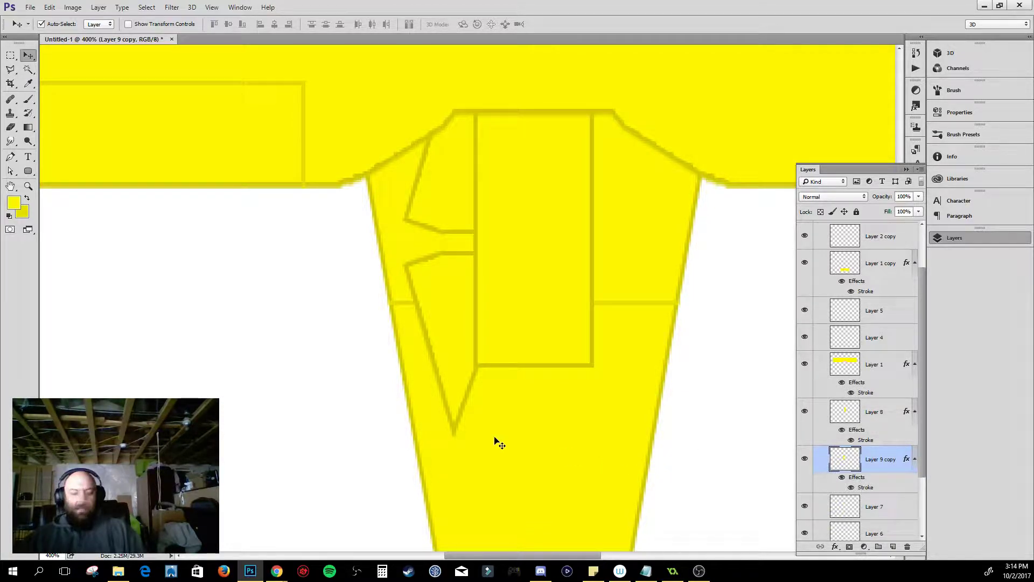
- Duplicate the merged left side pieces, flip the copy horizontally, and align it against the cockpit's right edge
drag(467, 396, 581, 396)
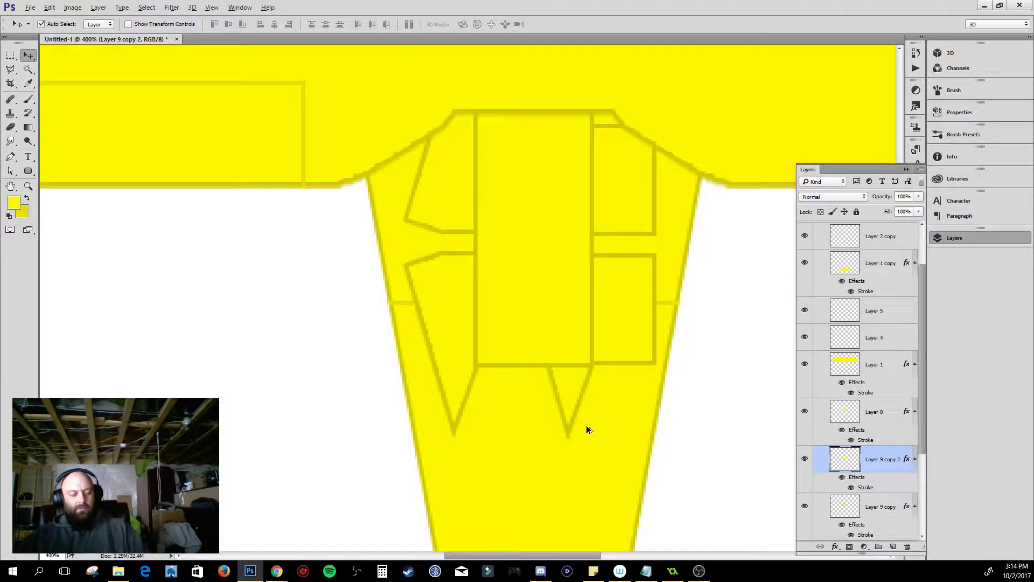
key(alt+e)
key(a)
key(h)
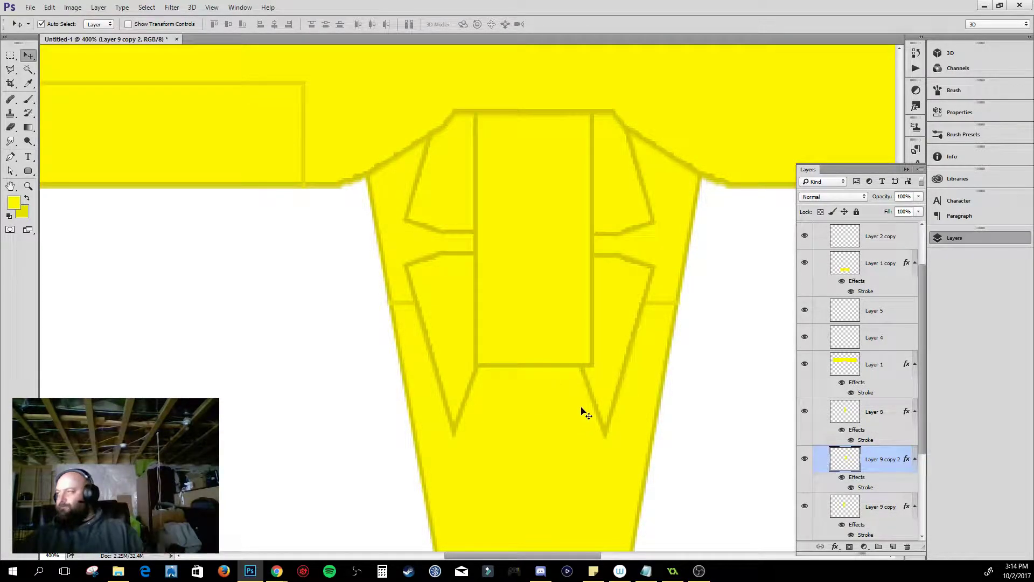
mouse_move(619, 282)
mouse_down()
mouse_move(601, 276)
mouse_move(626, 275)
mouse_up()
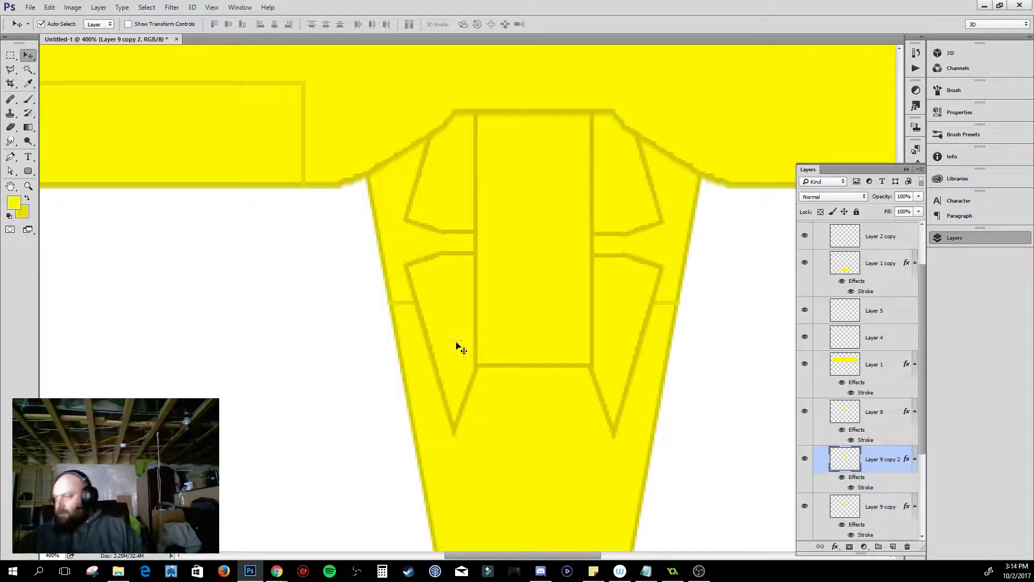
- On a new layer beneath Layer 8, fill a rectangle spanning the two rear tips of the side pieces with bright yellow
click(894, 546)
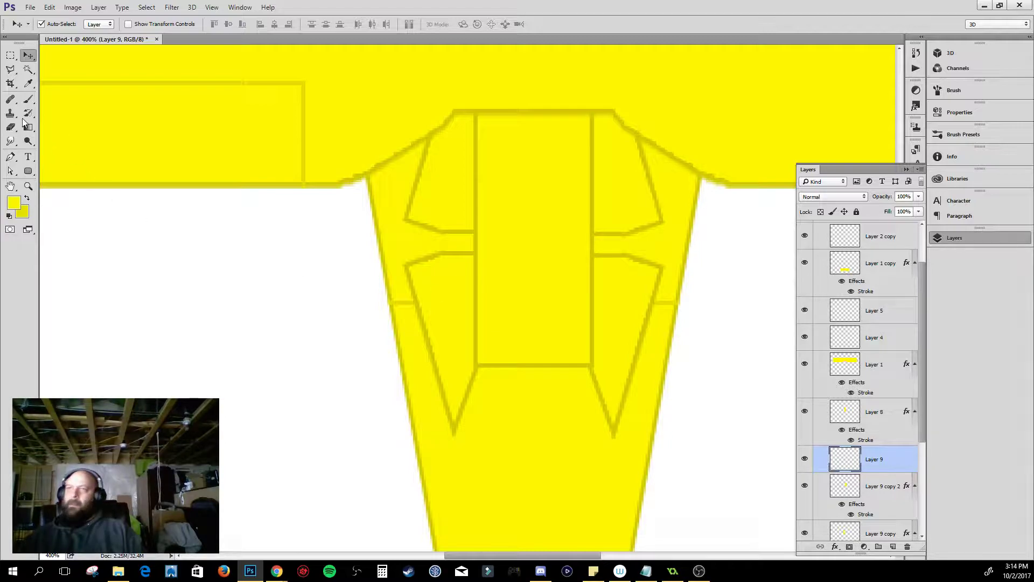
click(10, 55)
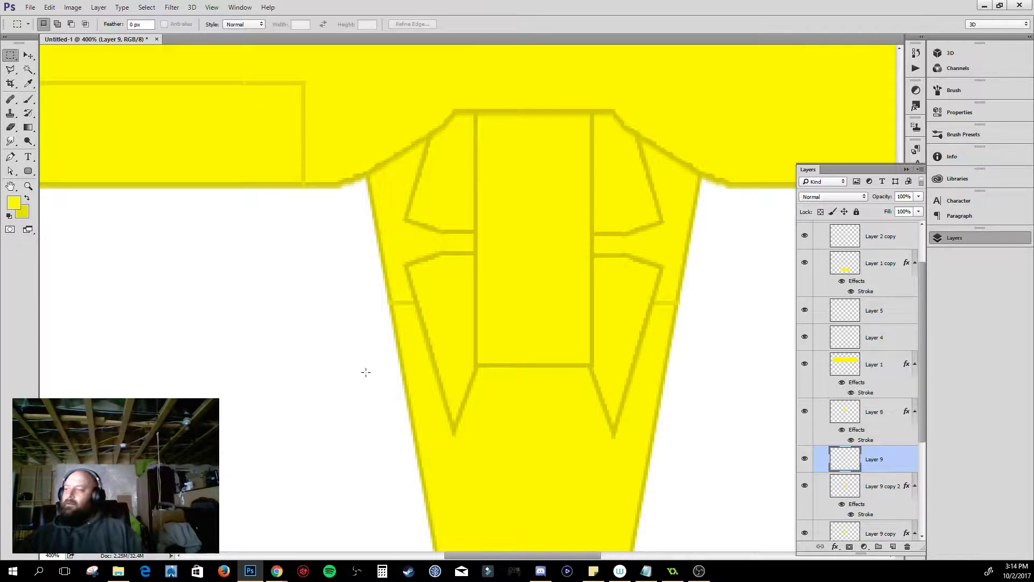
drag(444, 315, 575, 435)
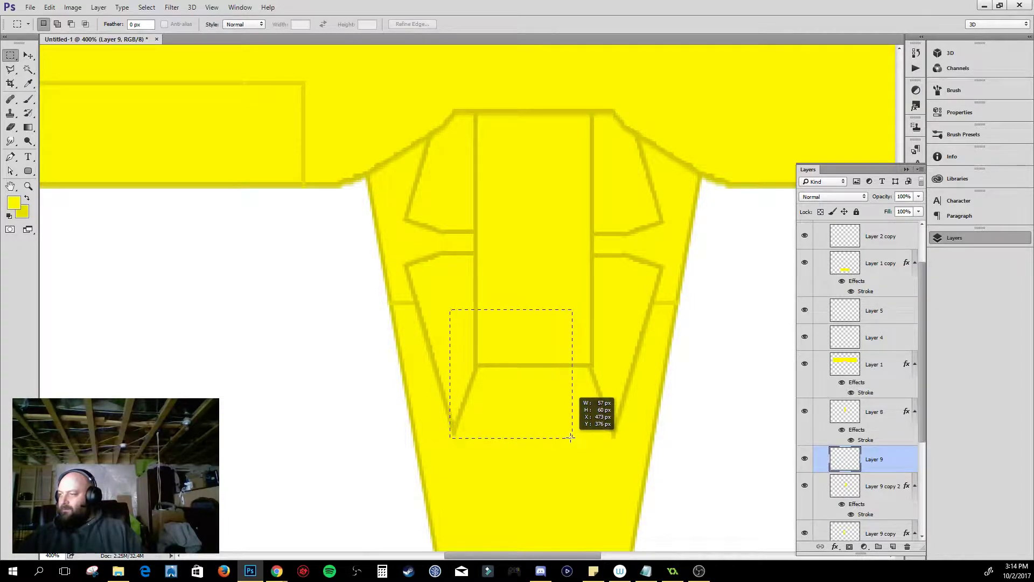
drag(574, 434, 616, 438)
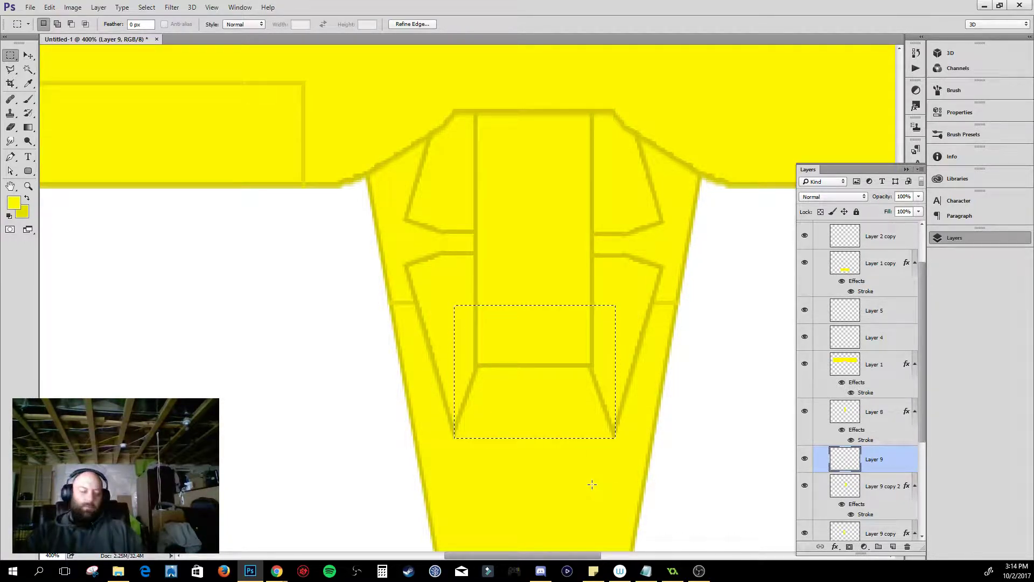
key(alt+BackSpace)
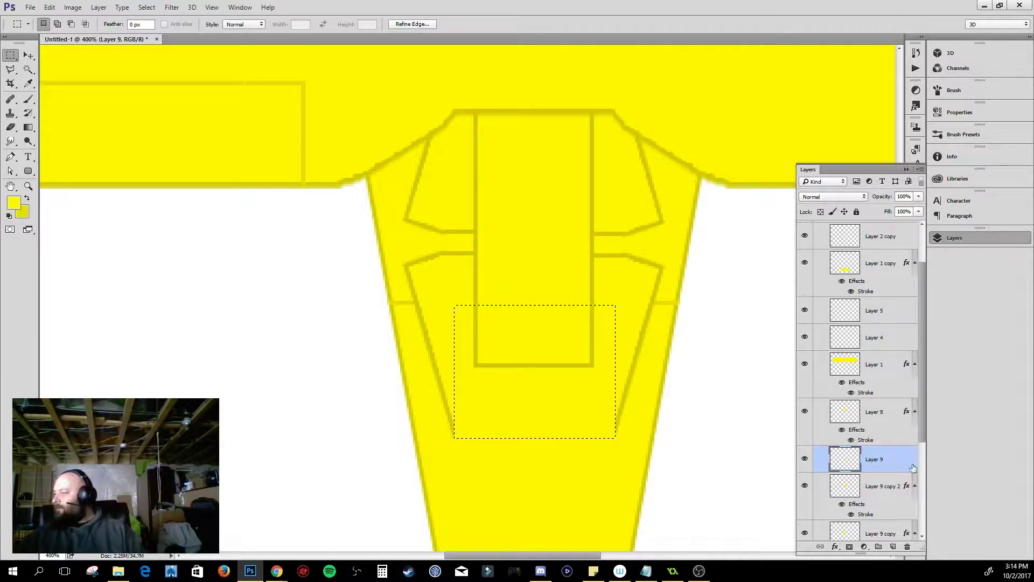
- Move Layer 9 beneath both side-piece layers, copy their stroke style onto it, and clear the selection
drag(891, 461, 888, 524)
scroll(879, 456, down, 1)
scroll(878, 456, down, 1)
drag(880, 454, 881, 480)
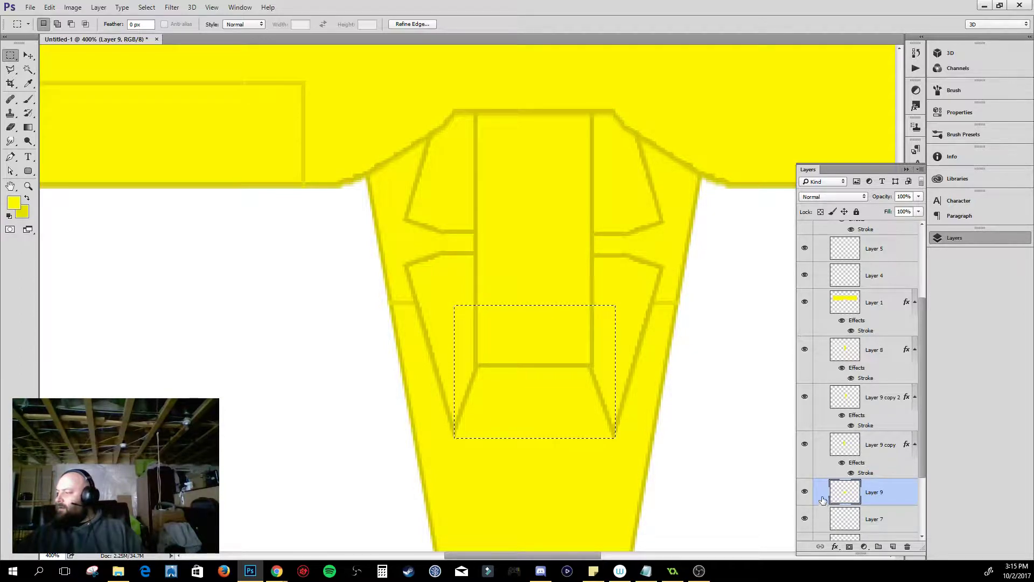
click(805, 493)
click(805, 493)
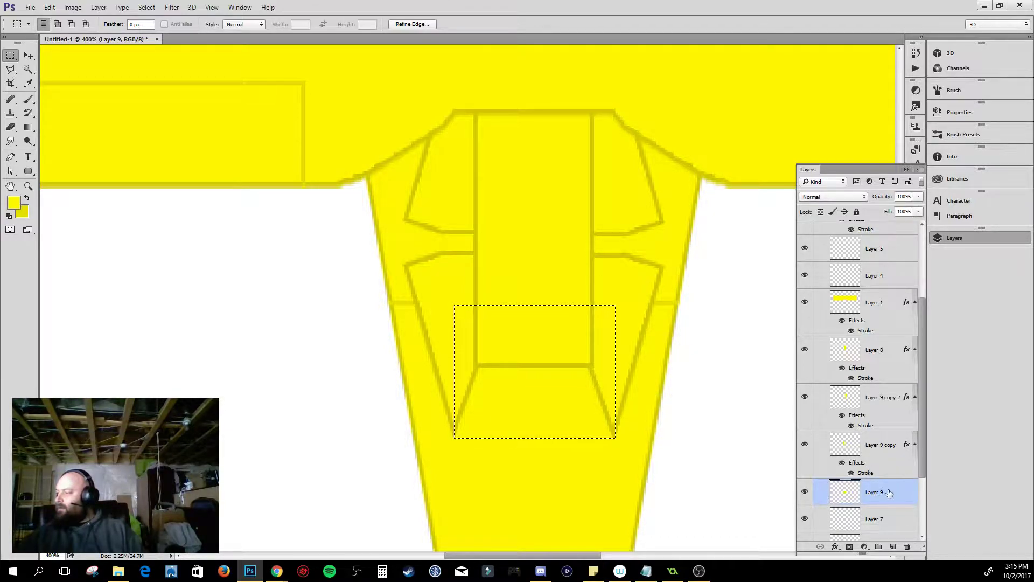
drag(907, 446, 904, 492)
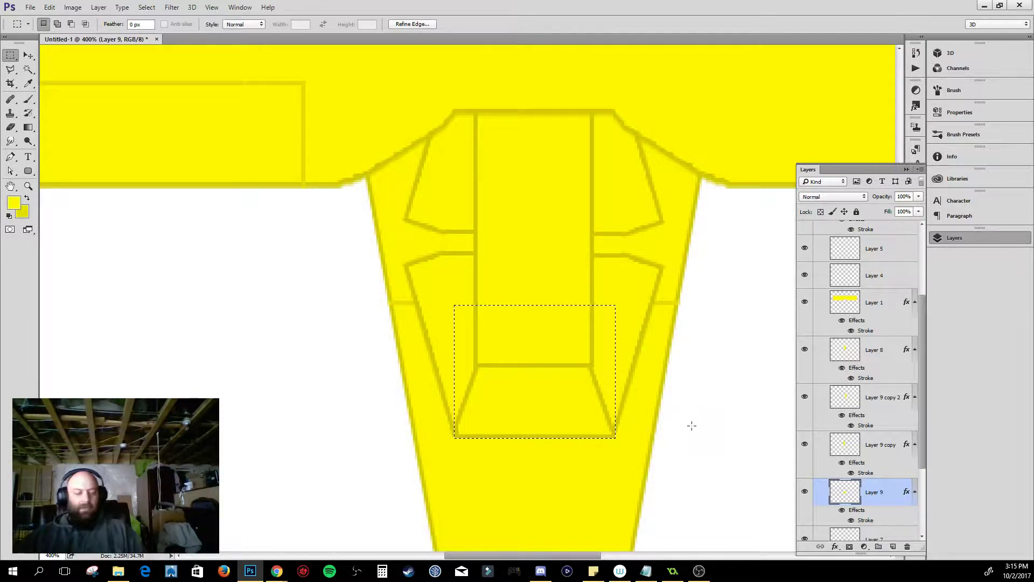
key(ctrl+d)
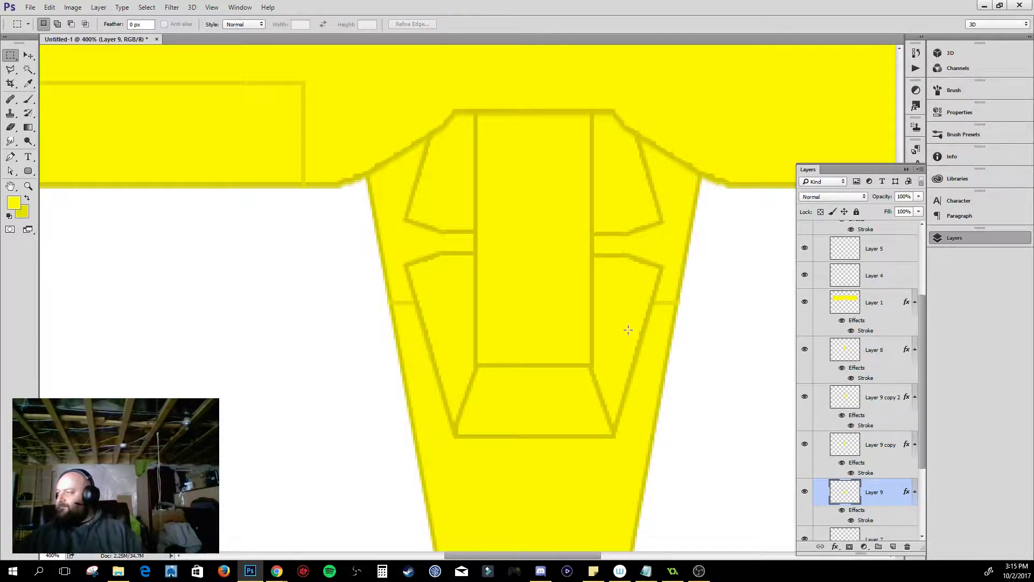
- Nudge the right side pieces on Layer 9 copy 2 up 1 px, keeping them against the cockpit's edge
key(v)
key(alt+v)
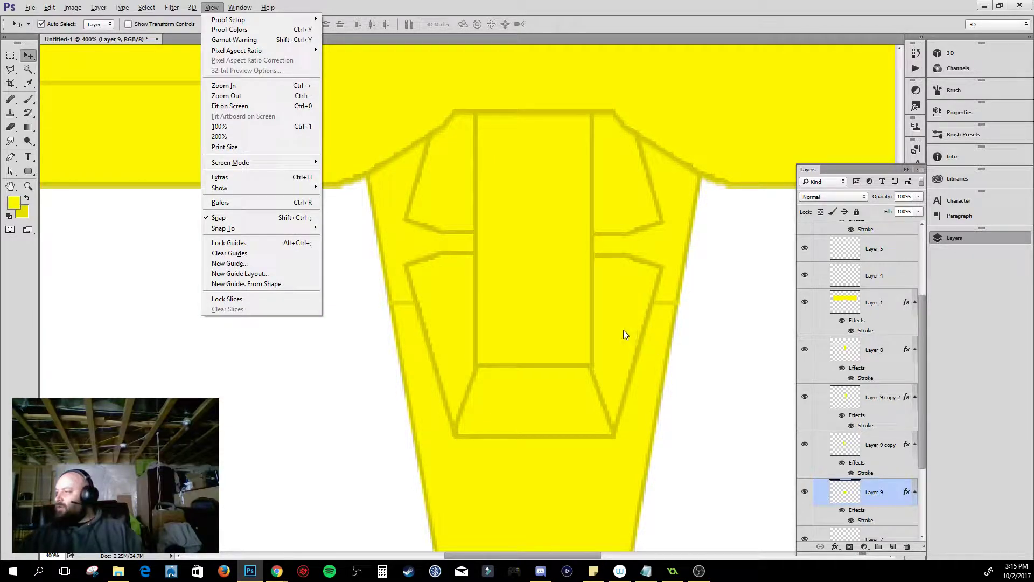
click(805, 397)
click(804, 397)
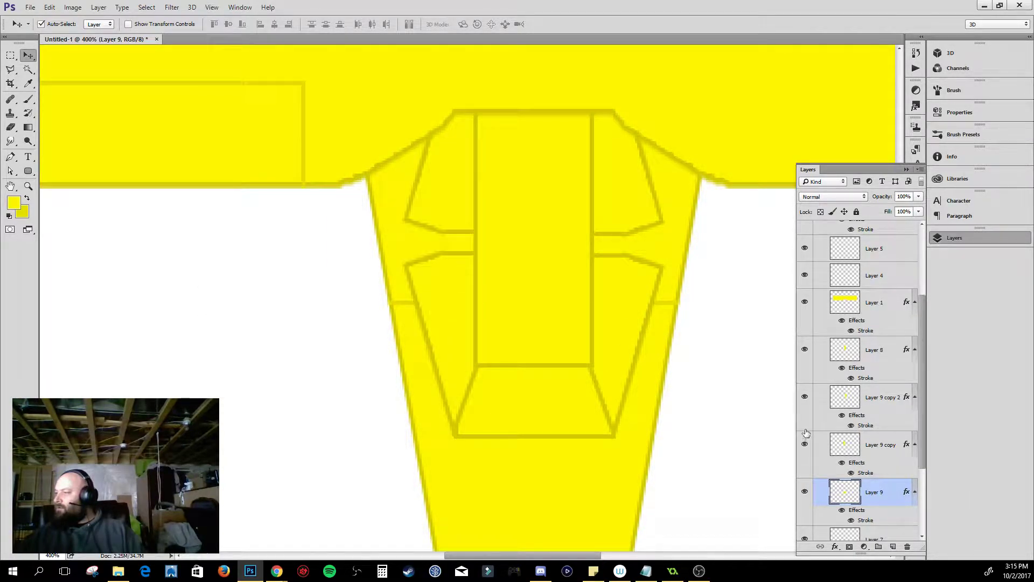
click(804, 397)
click(805, 397)
click(871, 403)
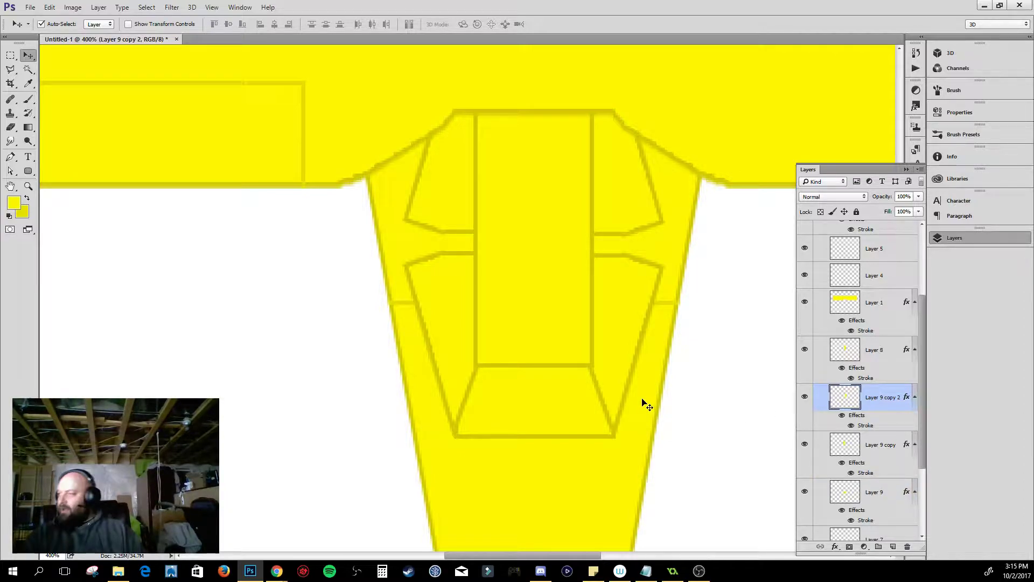
key(m)
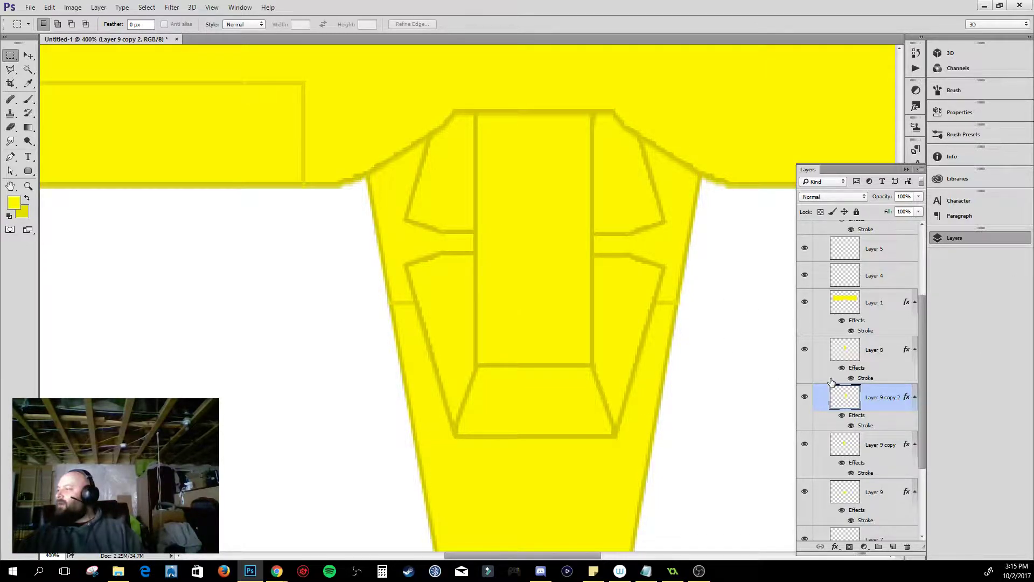
click(805, 397)
click(805, 397)
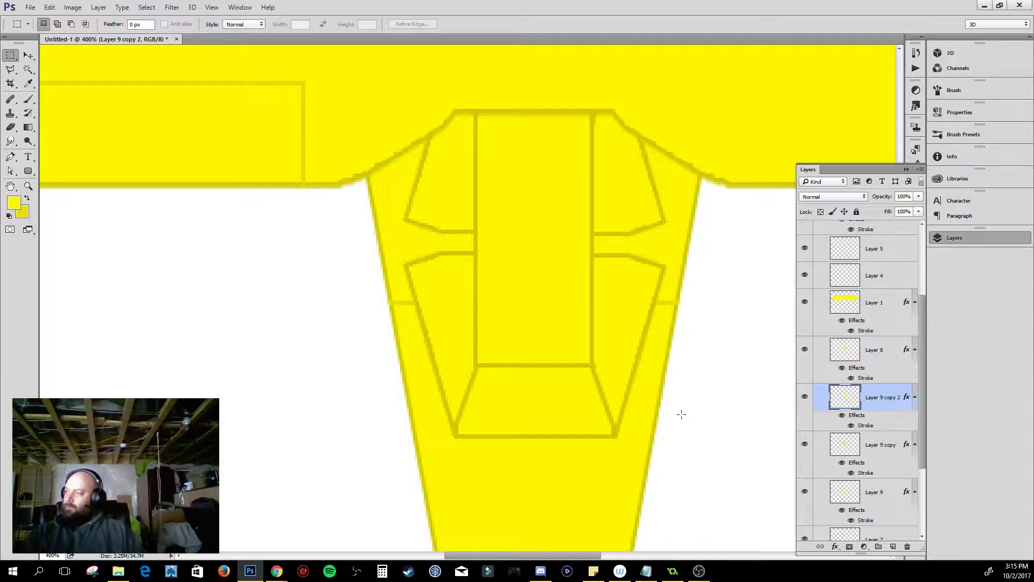
key(v)
key(Left)
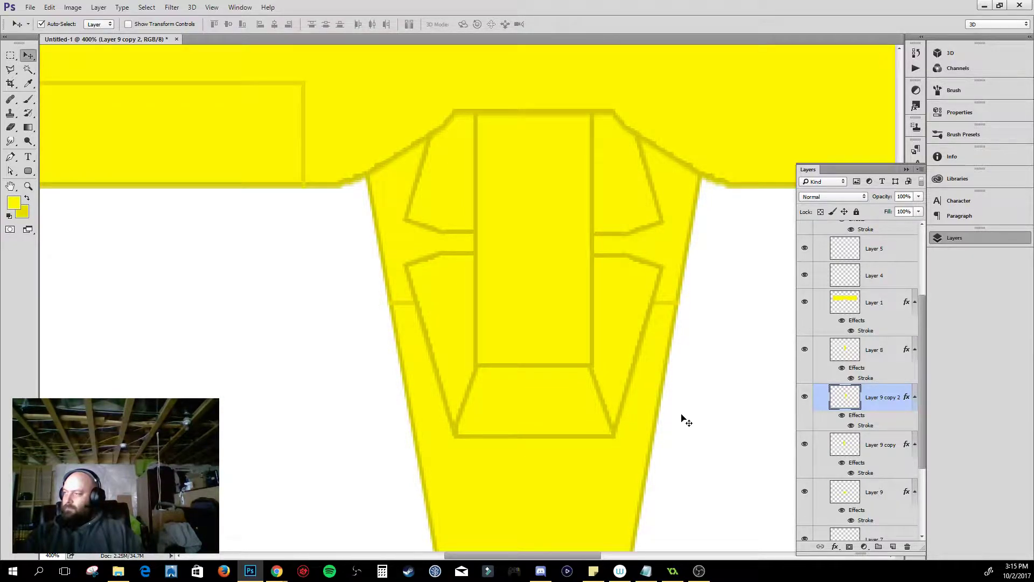
key(Up)
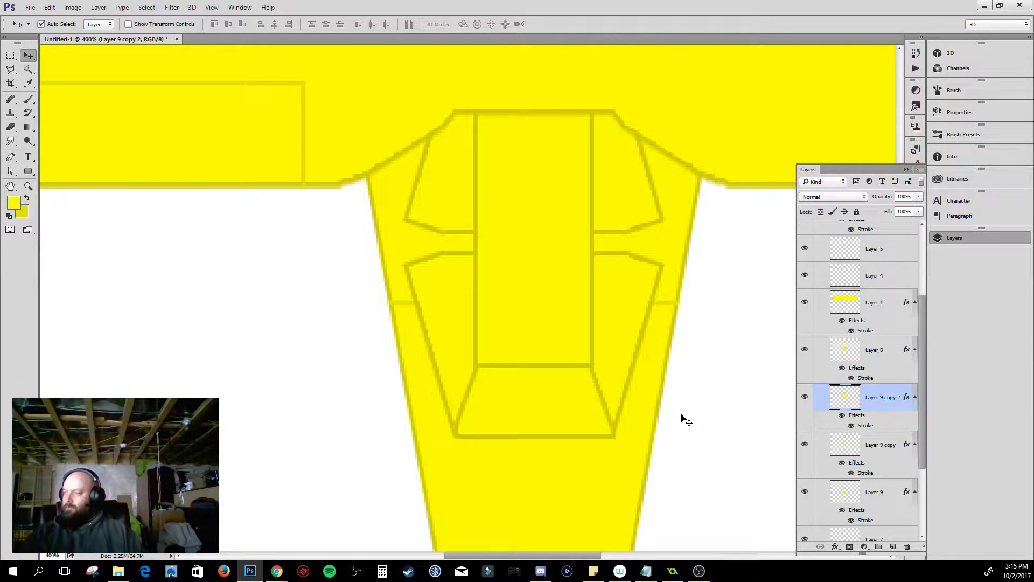
- Nudge the central cockpit rectangle on Layer 8 down 1 px toward the tail
click(882, 347)
key(Down)
key(Down)
key(Down)
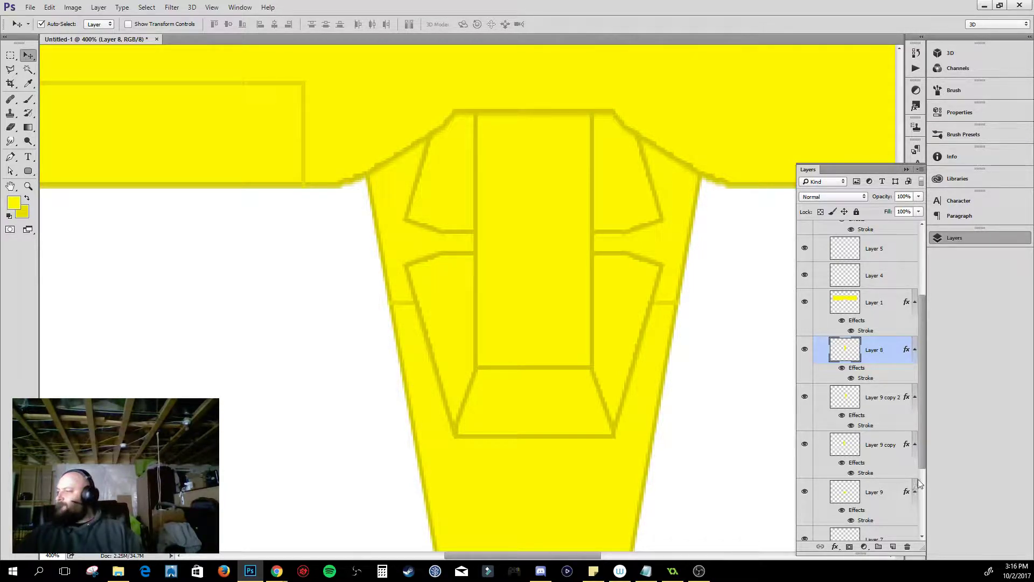
- Nudge the left side pieces on Layer 9 copy up 1 px and right 1 px to match the opposite side
click(805, 397)
click(805, 397)
click(805, 445)
click(805, 444)
click(878, 445)
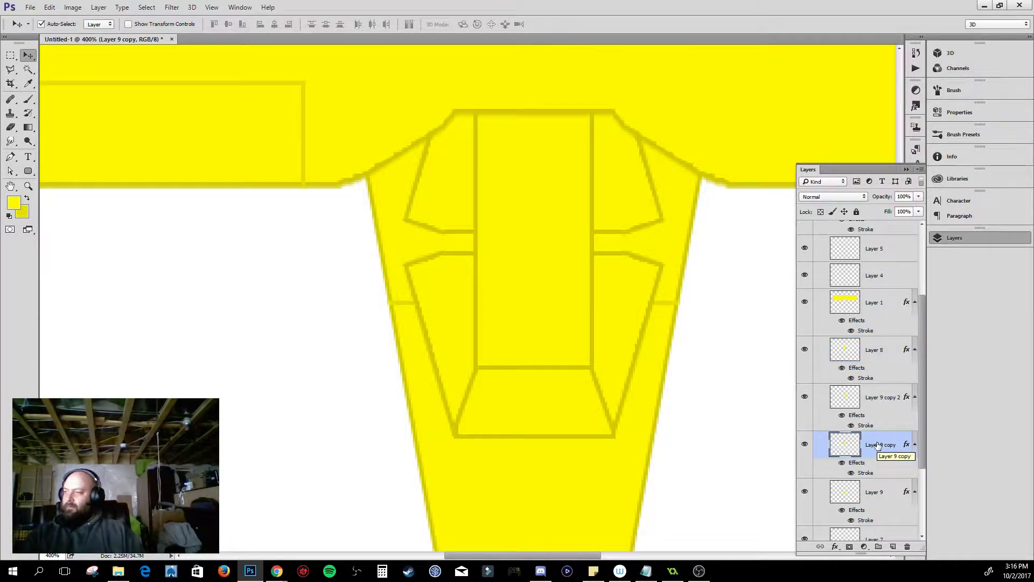
key(Up)
key(Up)
key(Right)
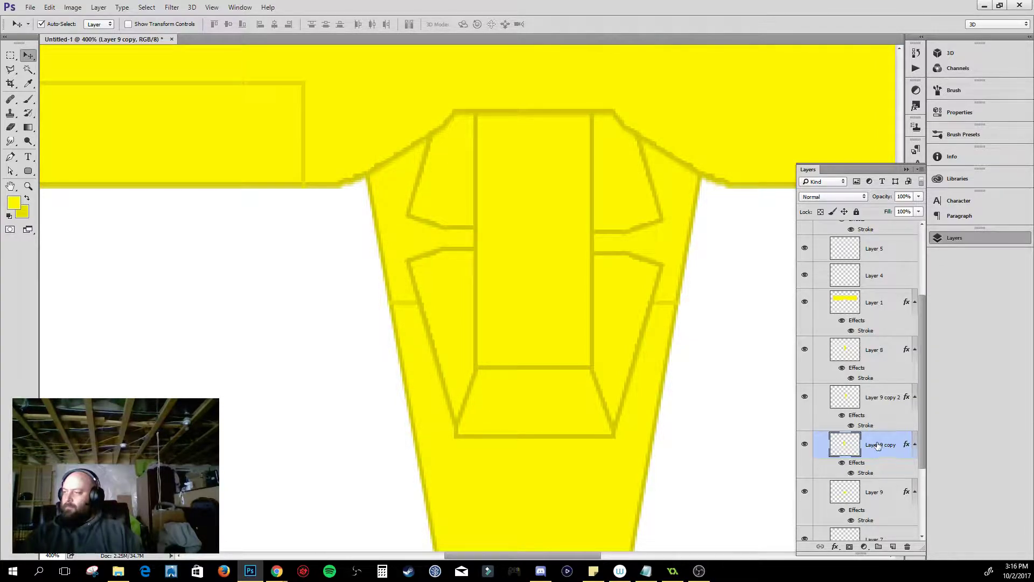
key(Down)
key(Down)
key(Down)
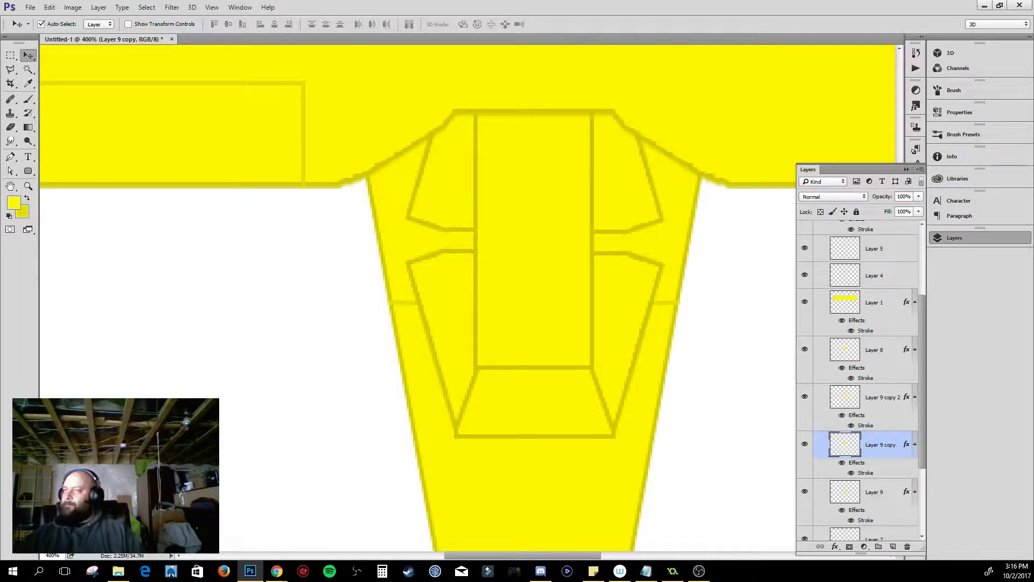
- Create a new layer between Layer 7 and Layer 6
click(10, 55)
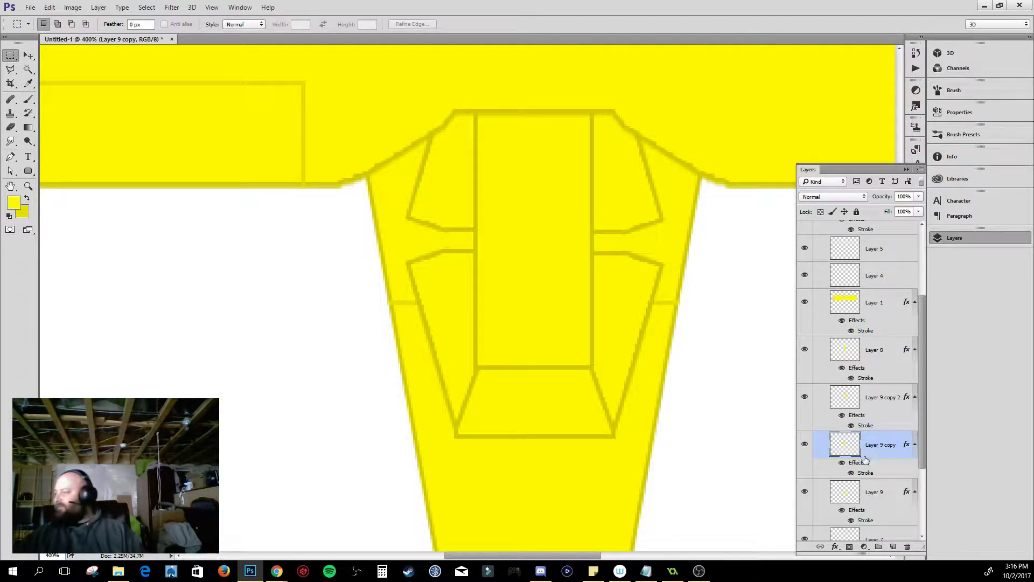
scroll(890, 457, down, 3)
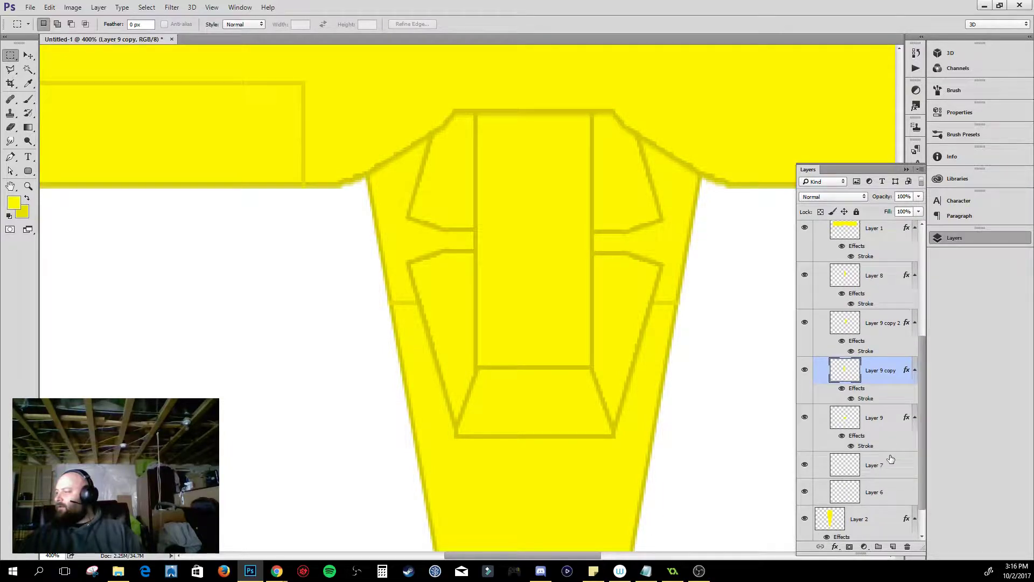
scroll(890, 458, up, 2)
scroll(891, 459, down, 4)
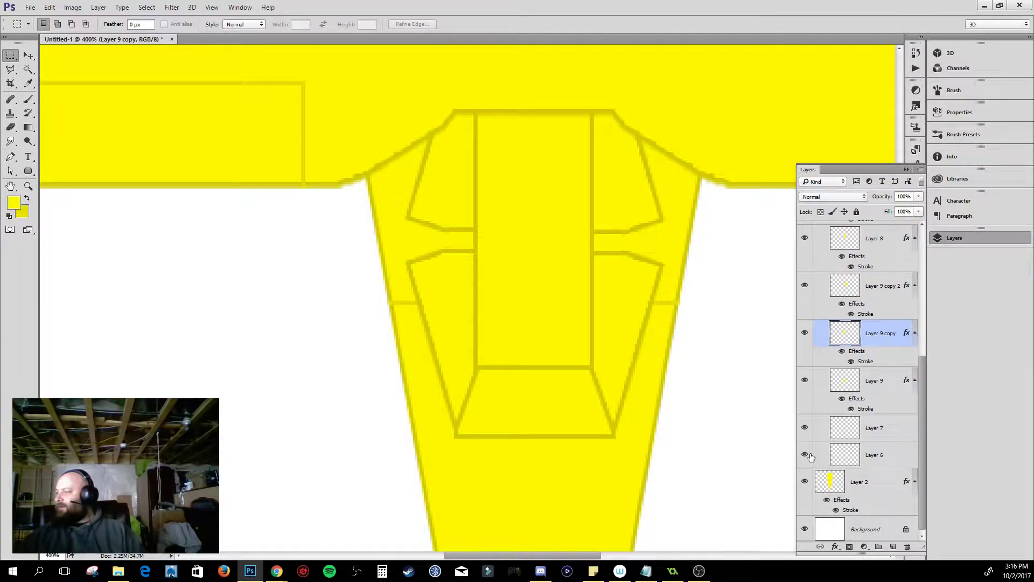
click(805, 429)
click(805, 429)
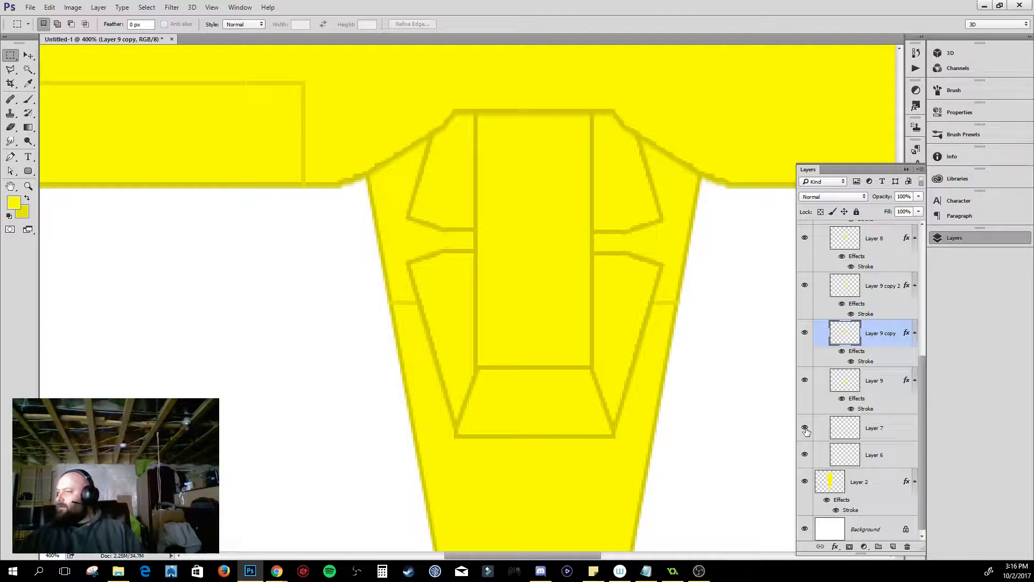
click(895, 430)
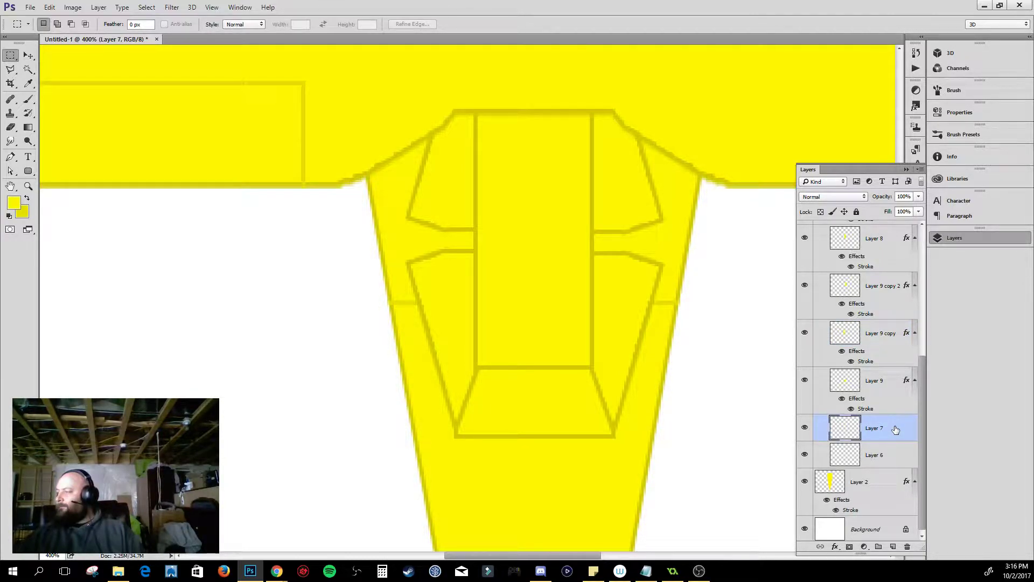
click(892, 547)
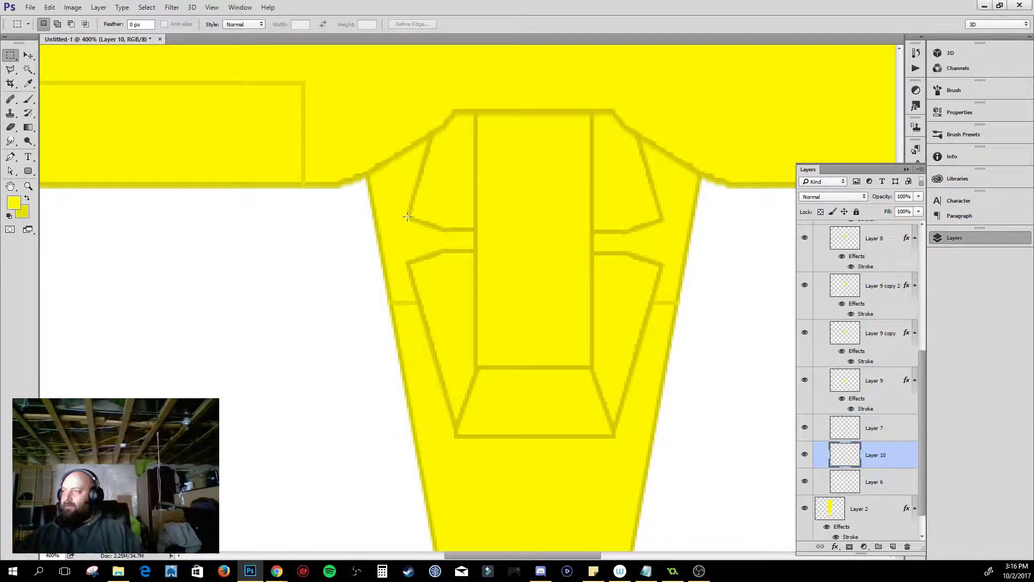
- Fill a rectangle spanning the gap between the side pieces' outer corners with bright yellow and copy Layer 9's stroke style onto its layer
drag(407, 217, 663, 264)
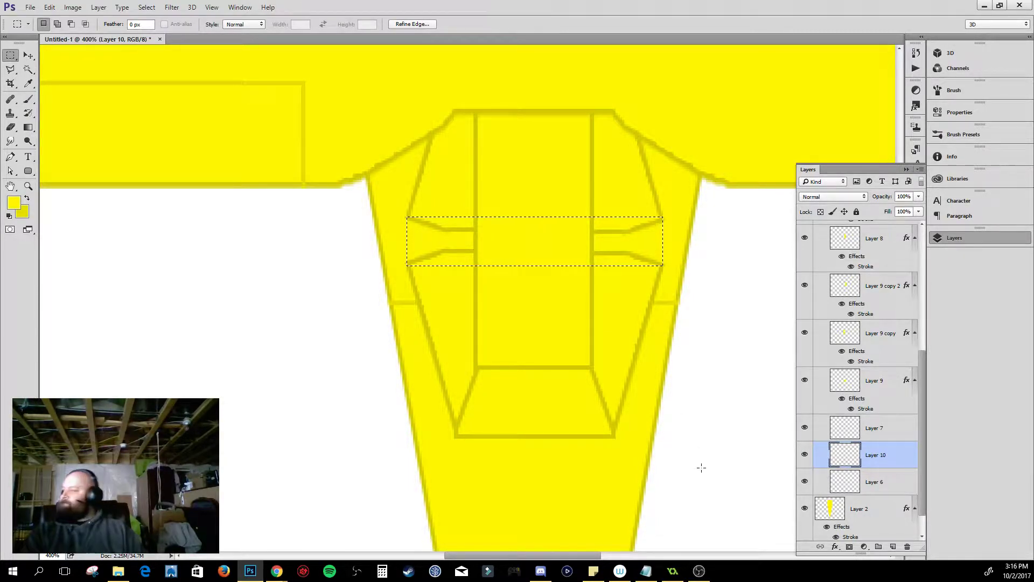
key(alt+BackSpace)
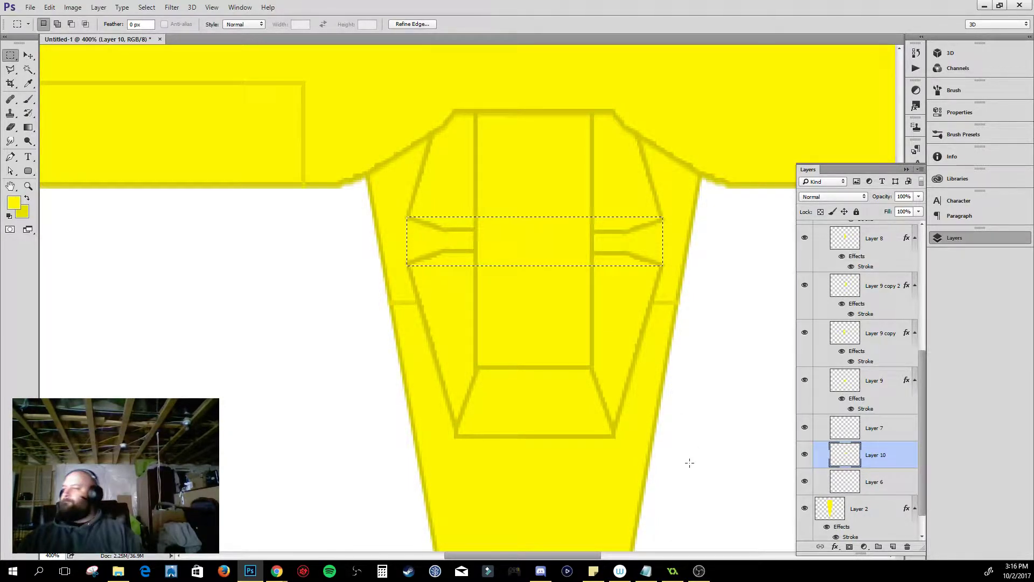
drag(907, 381, 909, 457)
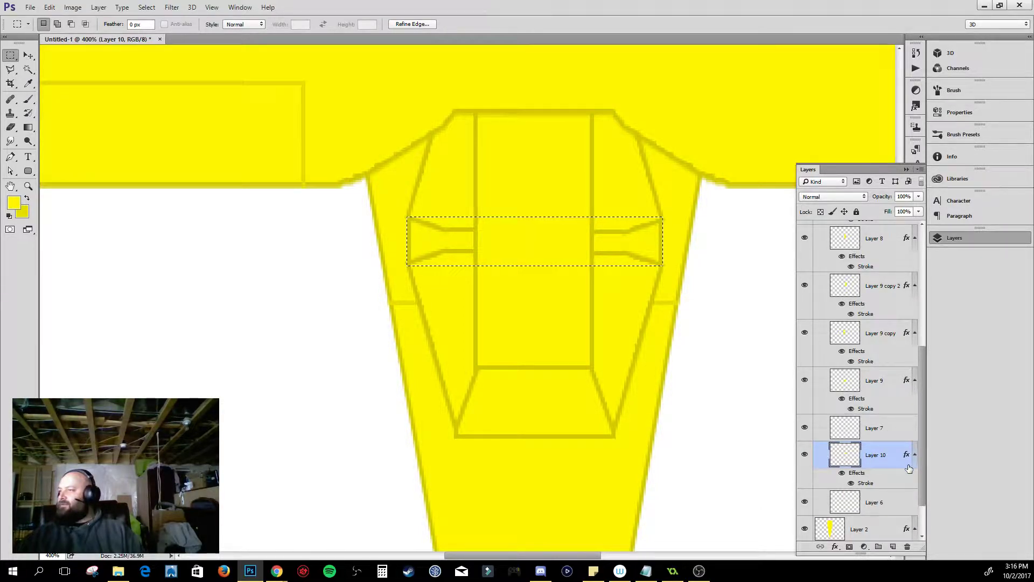
click(671, 342)
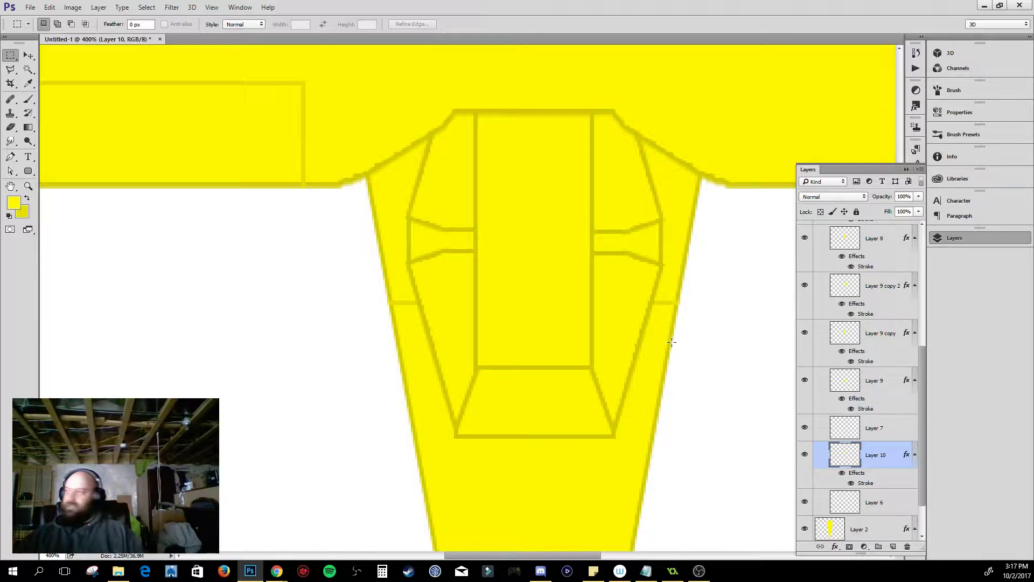
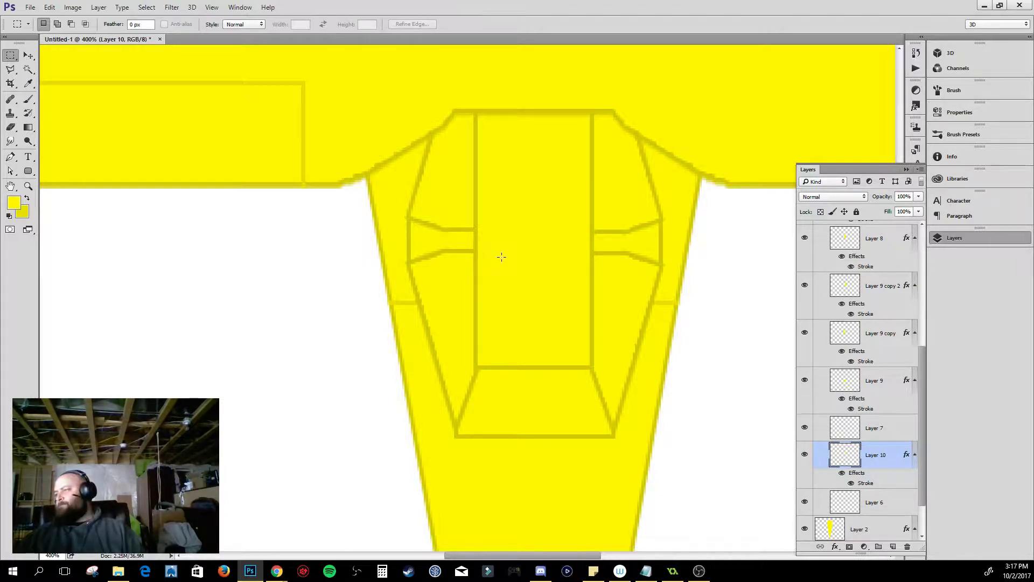
- Outline a trapezoid selection just inside the cockpit's rear panel with the Polygonal Lasso, leaving a narrow margin around it
key(z)
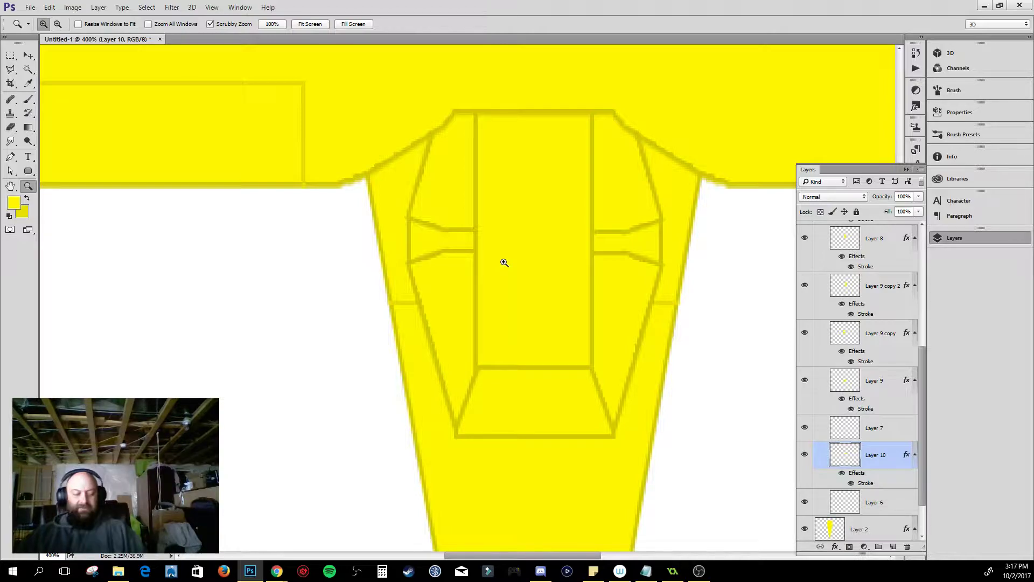
alt+click(504, 260)
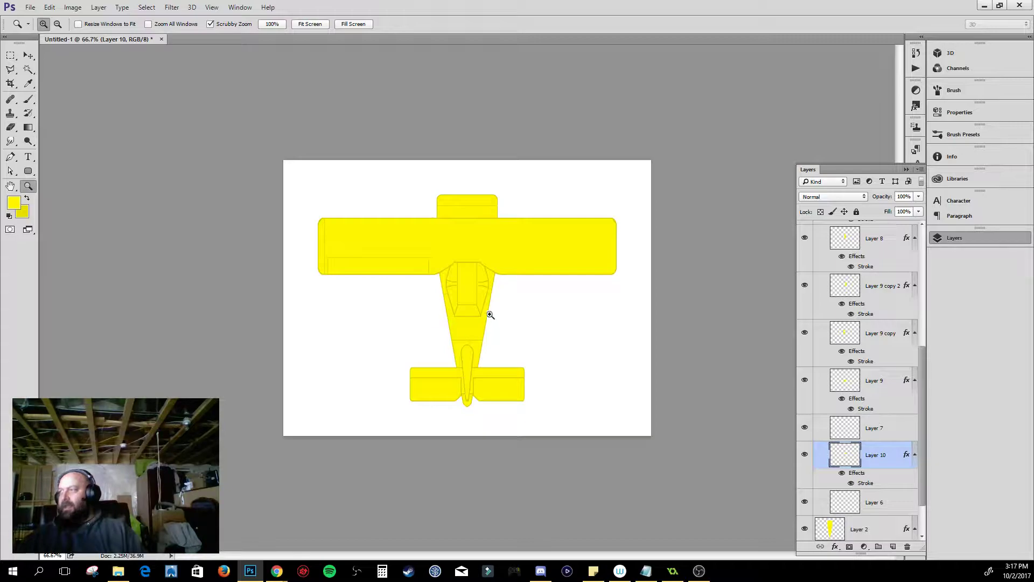
click(466, 294)
click(467, 294)
click(466, 293)
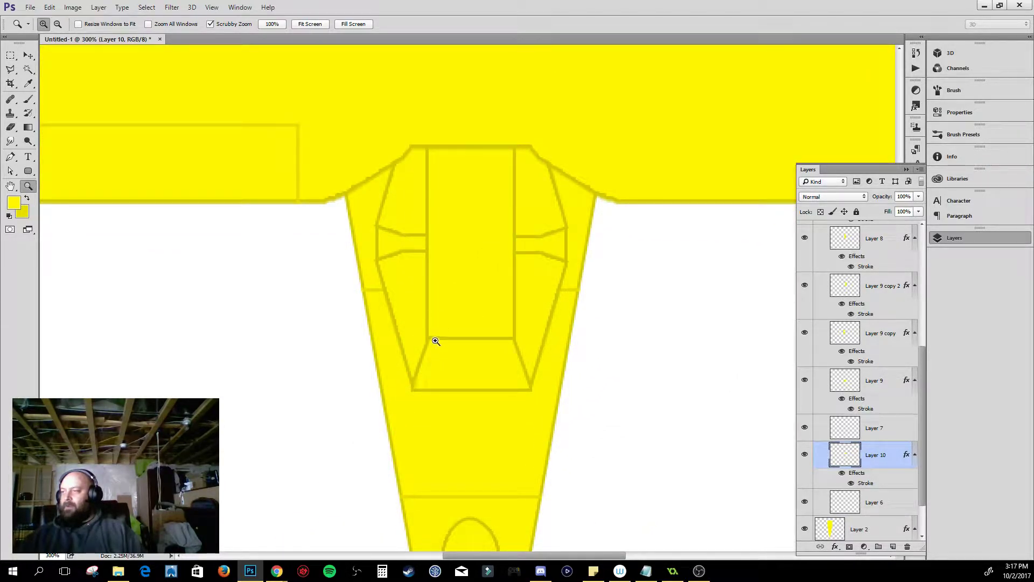
click(10, 69)
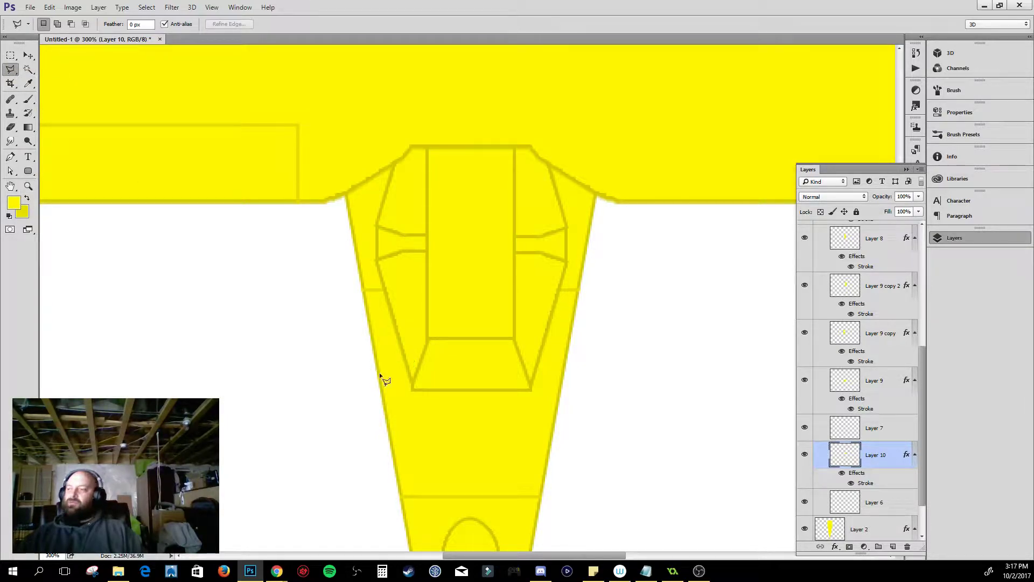
click(417, 384)
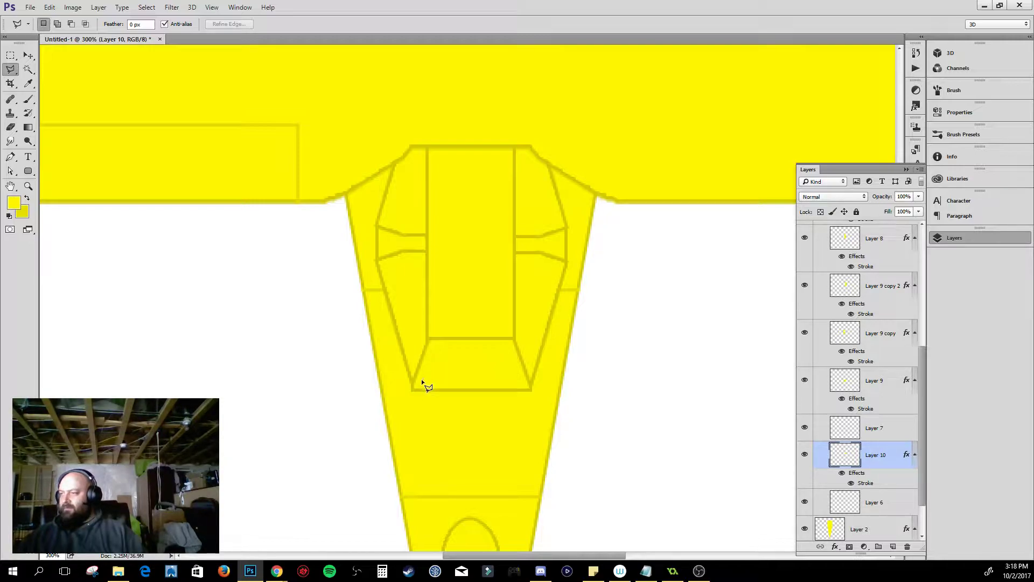
click(434, 346)
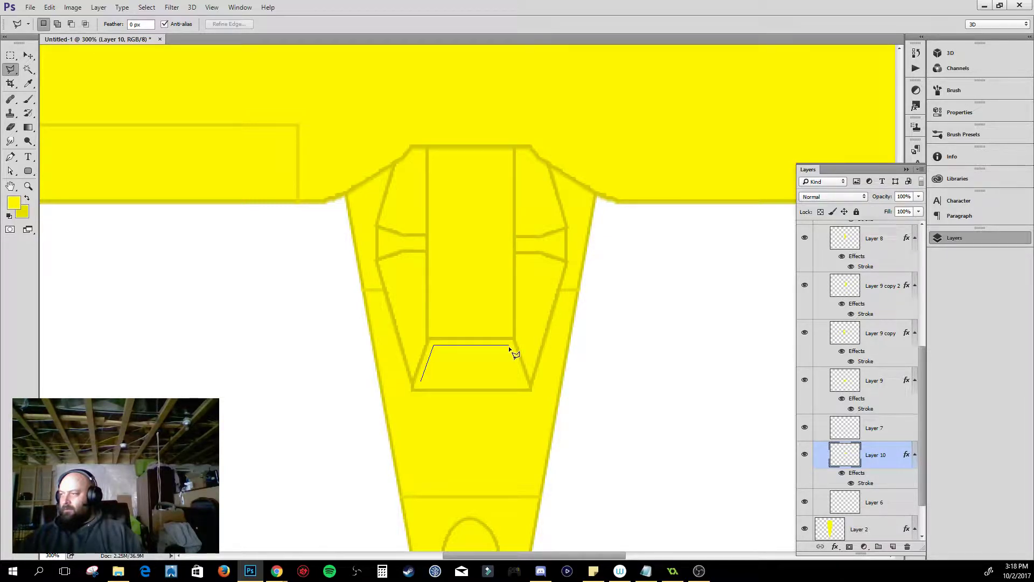
click(508, 346)
click(422, 382)
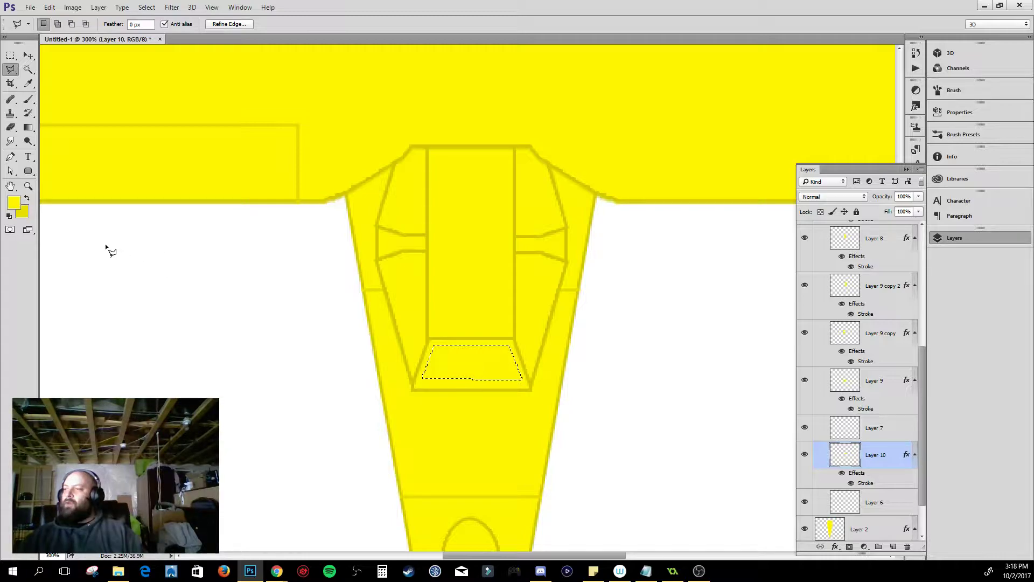
- Trim the rear edge of the trapezoid selection straight by subtracting a rectangular strip from it
click(10, 55)
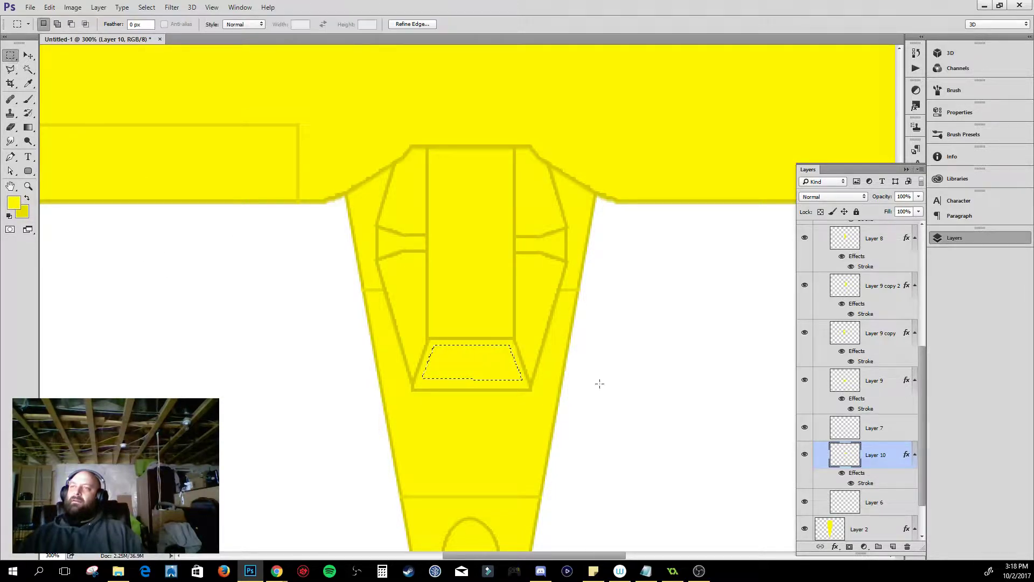
drag(575, 402, 412, 377)
key(Down)
key(Down)
key(Down)
key(Left)
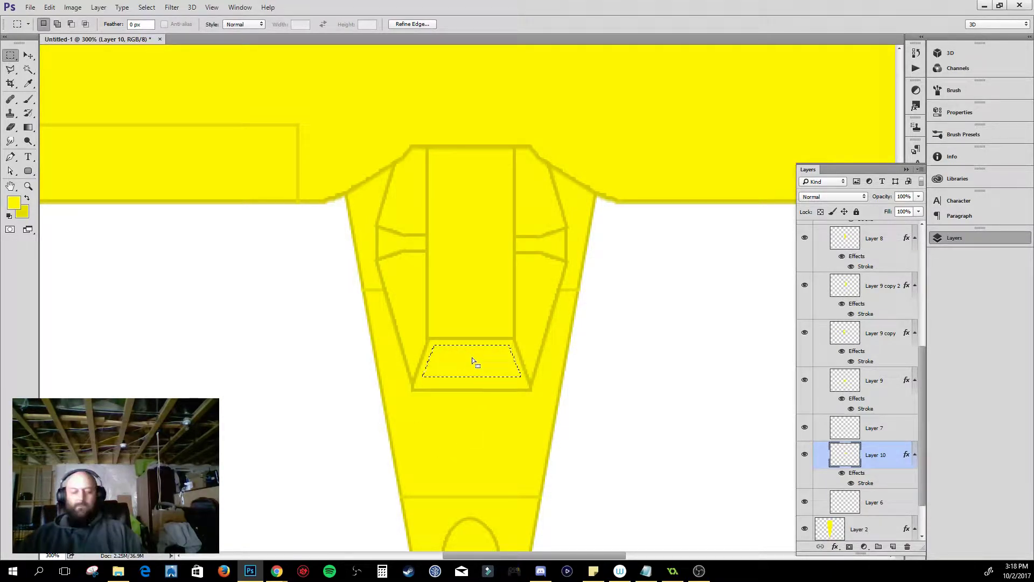
key(Down)
key(Up)
key(Up)
key(Up)
key(Right)
key(Right)
key(Right)
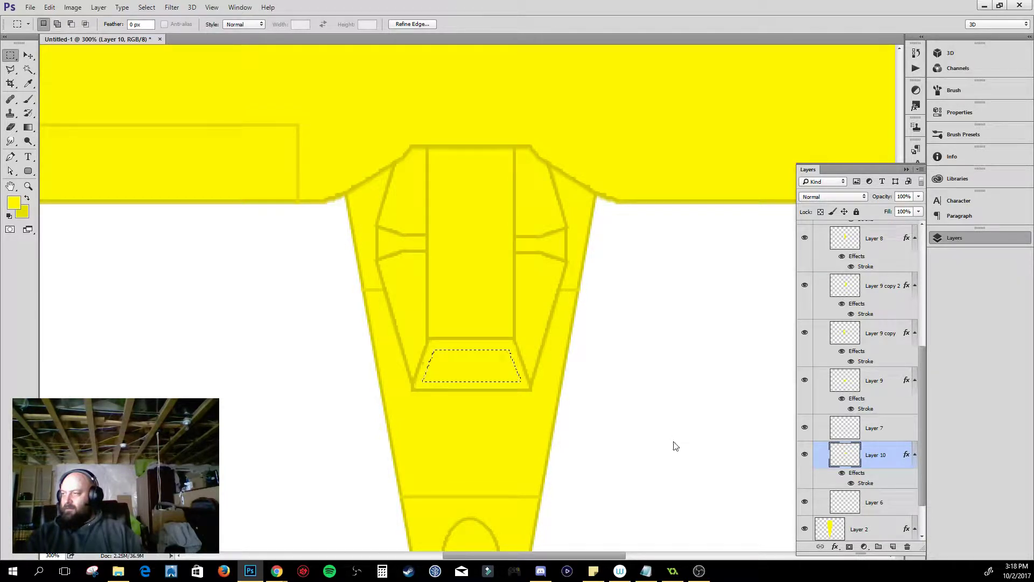
key(Up)
key(Up)
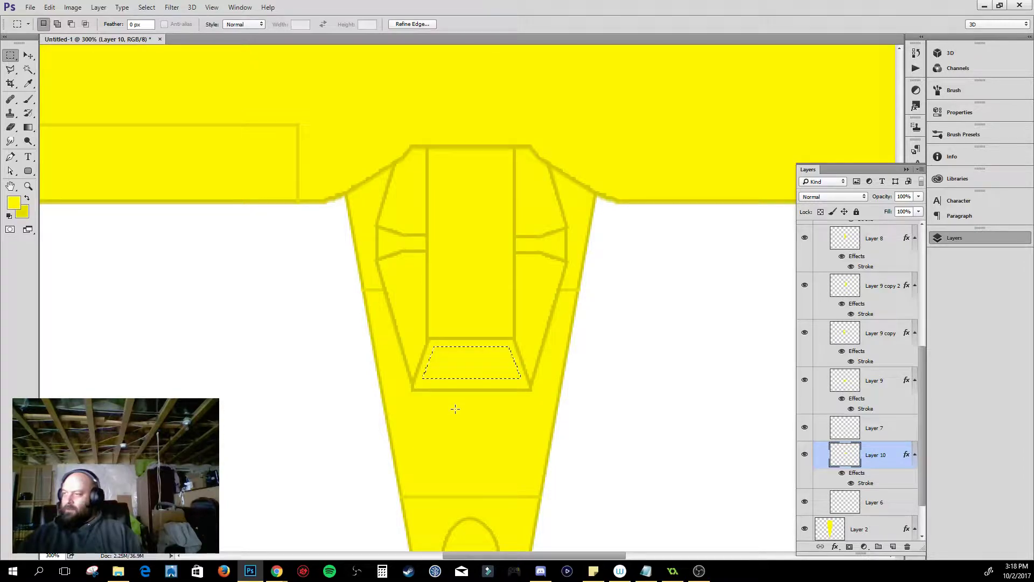
click(478, 339)
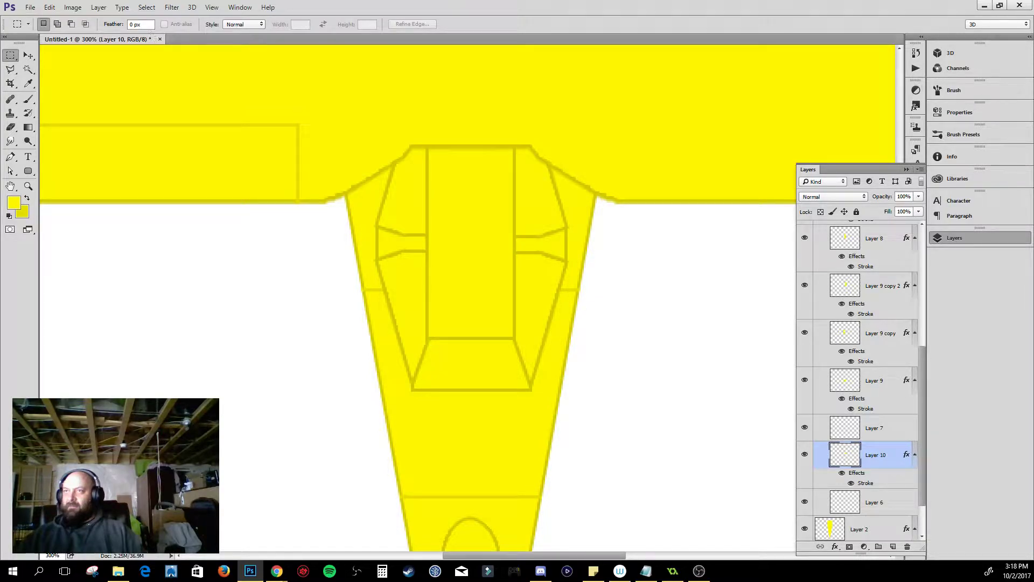
- Outline a new trapezoid selection just inside the cockpit's rear panel with the Polygonal Lasso, leaving a narrow margin on every side
click(10, 69)
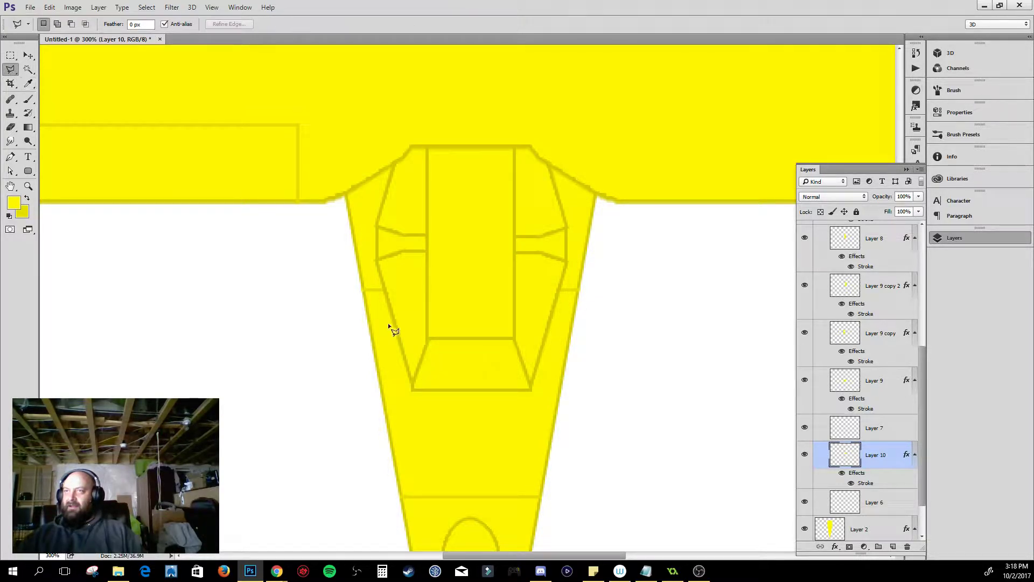
click(433, 346)
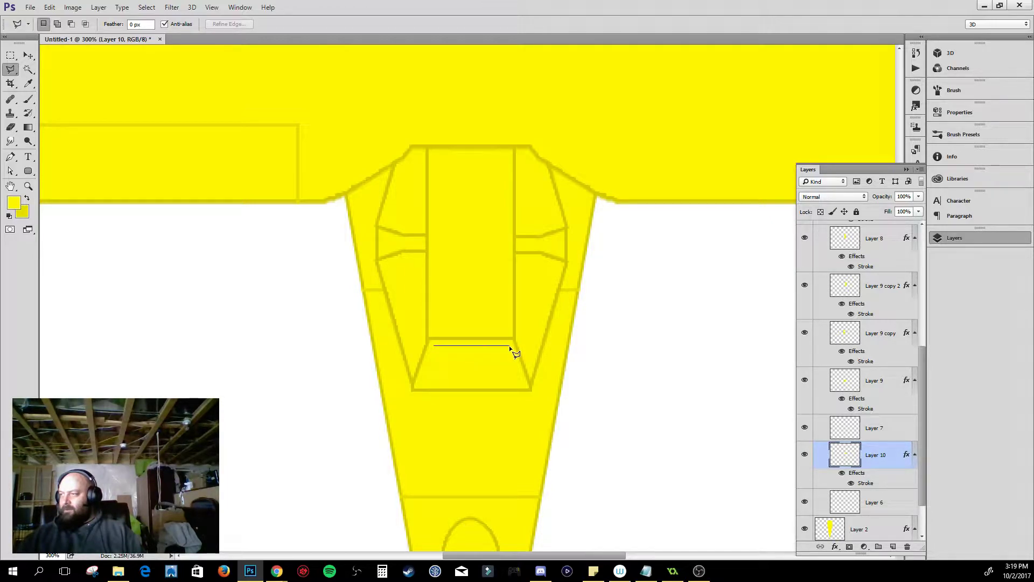
click(522, 381)
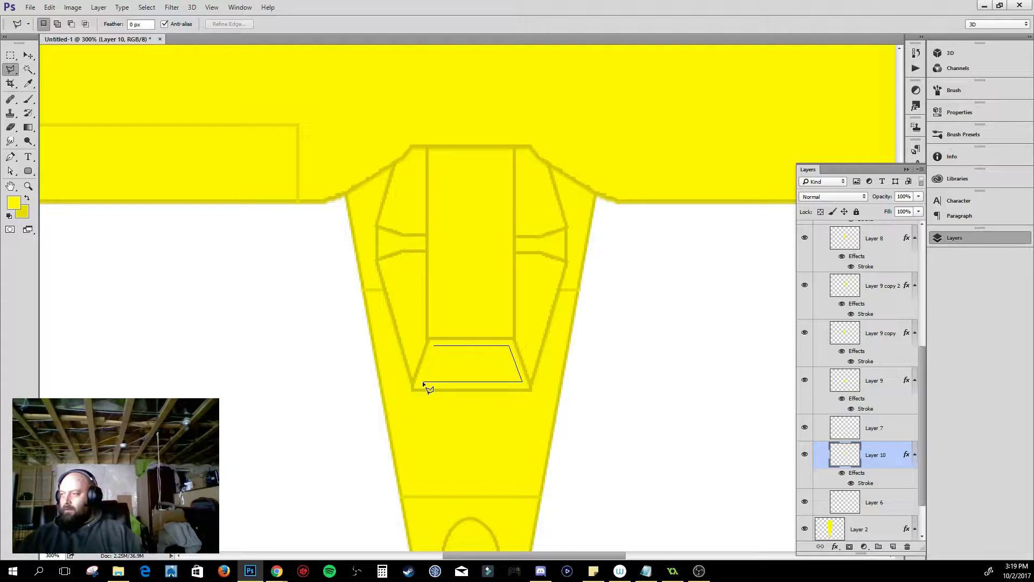
click(421, 381)
click(436, 348)
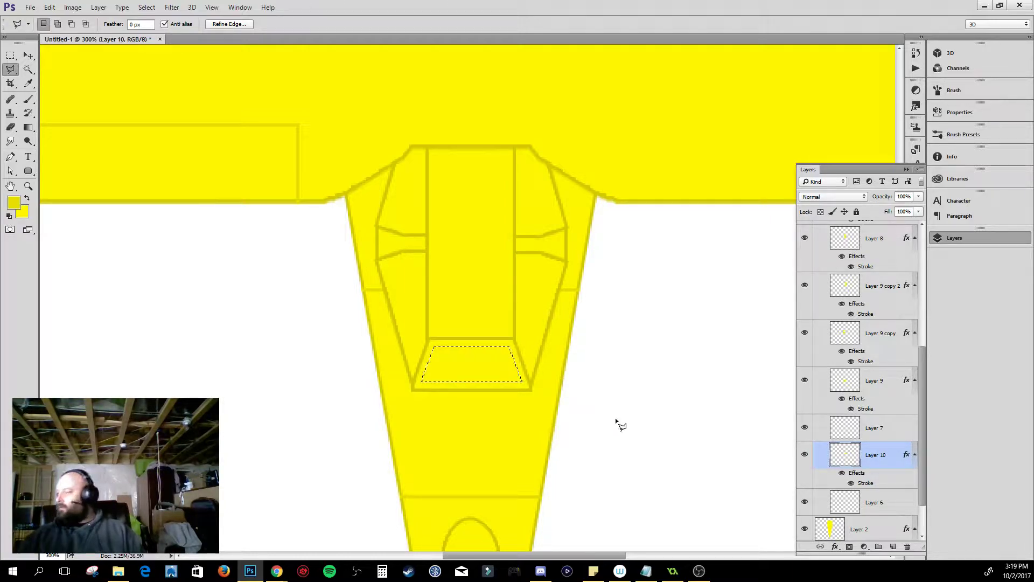
- Fill the trapezoid selection with darker yellow on a new layer placed directly above Layer 9, and clear the selection
click(803, 457)
click(803, 457)
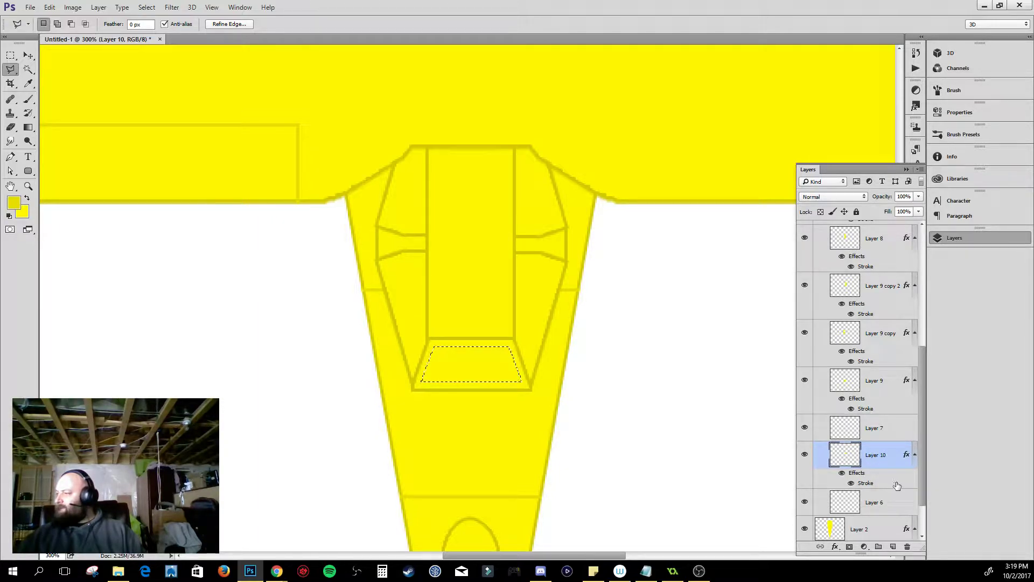
scroll(898, 487, down, 1)
scroll(899, 486, down, 1)
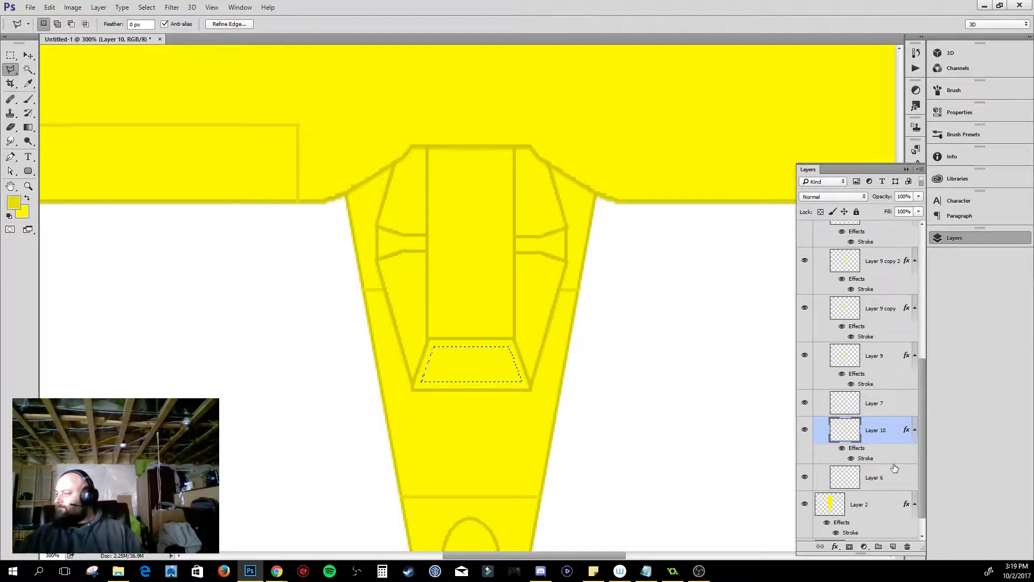
ctrl+click(892, 546)
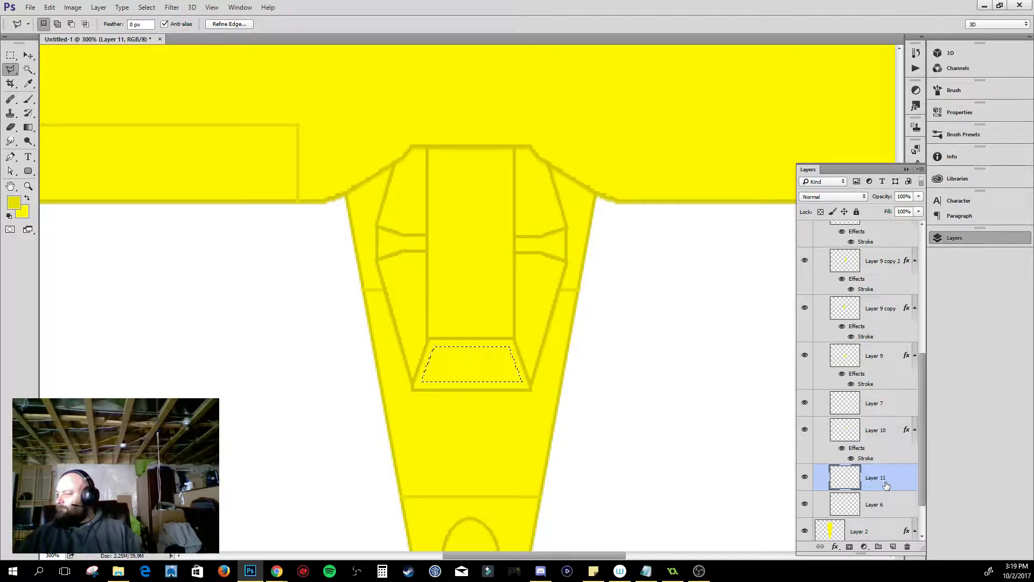
drag(888, 486, 884, 347)
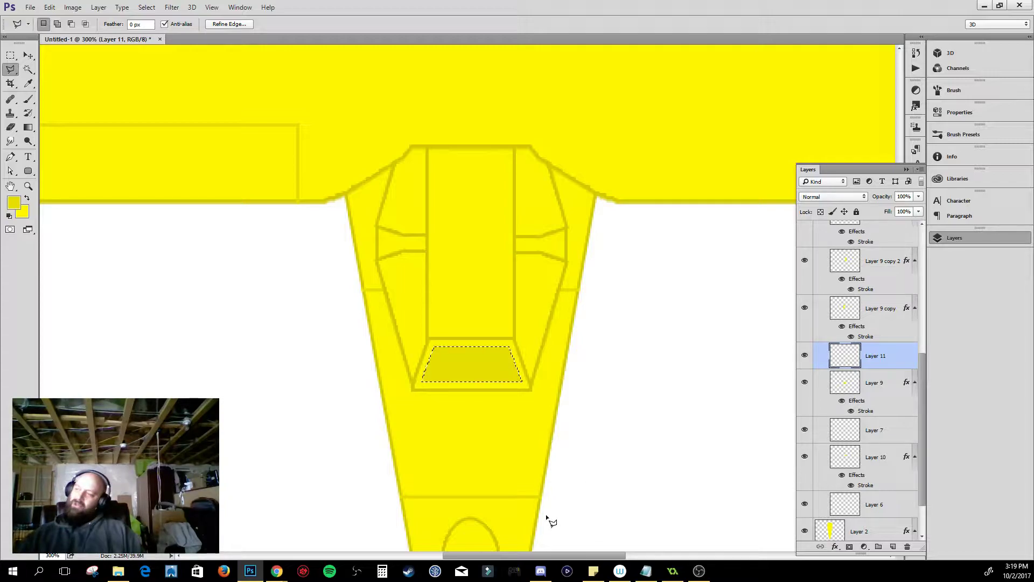
mouse_move(258, 565)
key(ctrl+d)
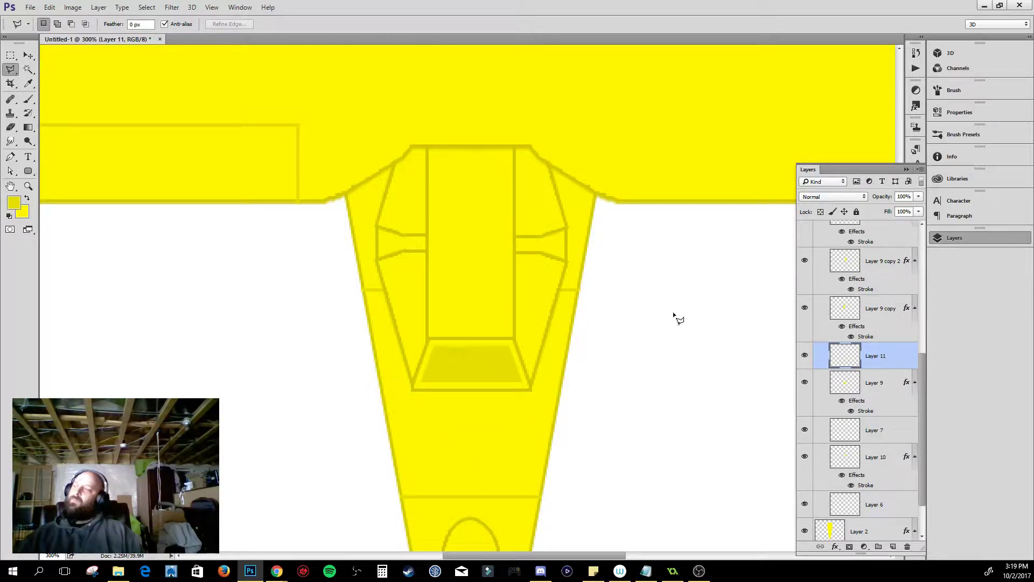
- Examine the darker rear window against the whole plane and then the cockpit up close
key(z)
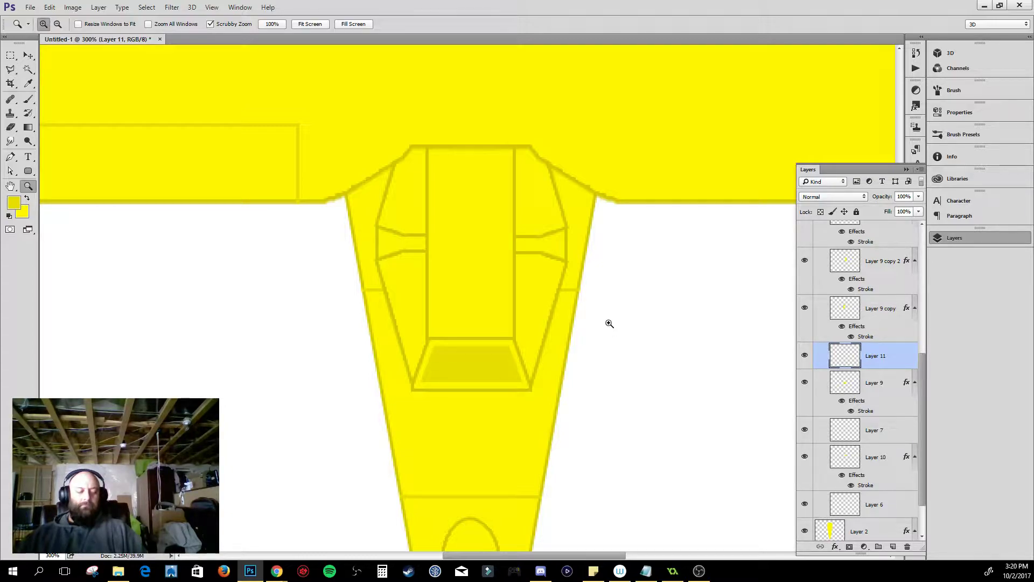
click(491, 291)
click(490, 291)
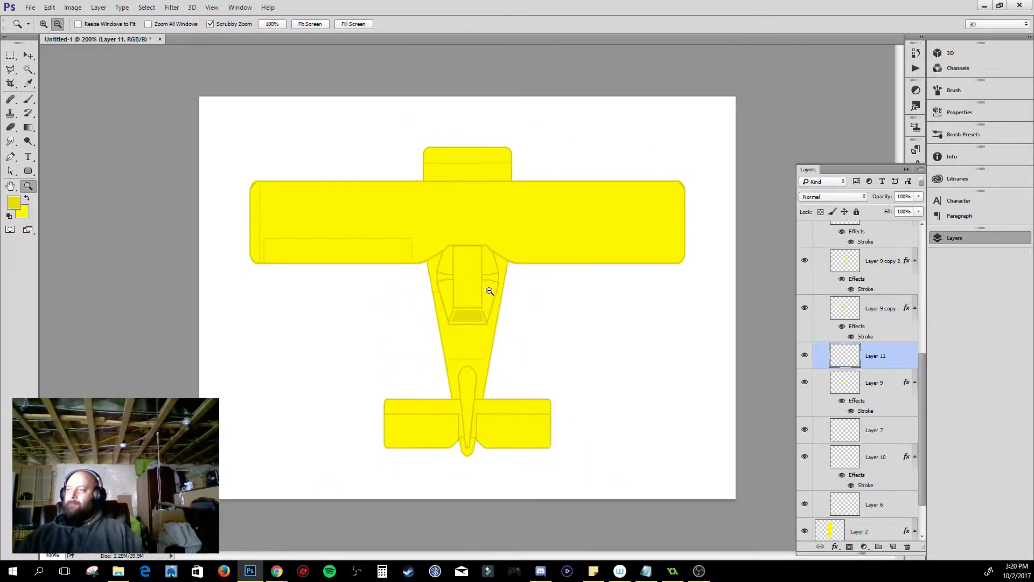
click(490, 292)
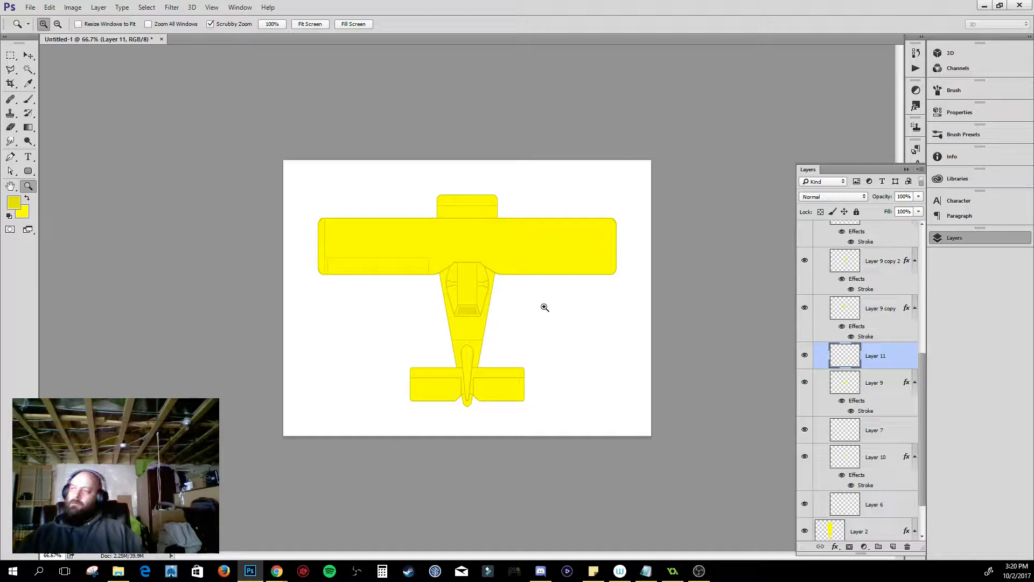
click(468, 282)
click(469, 280)
click(470, 280)
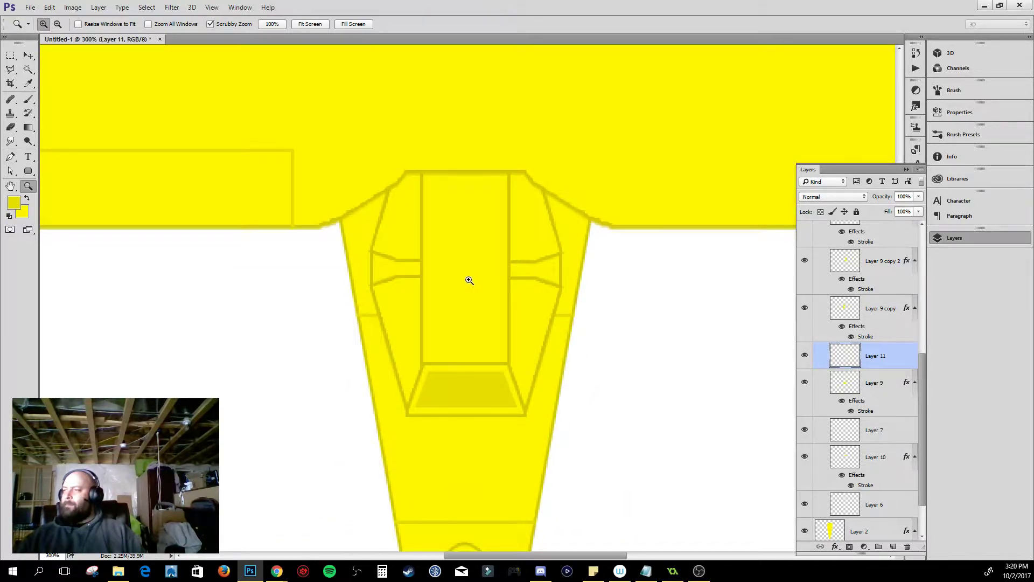
click(470, 280)
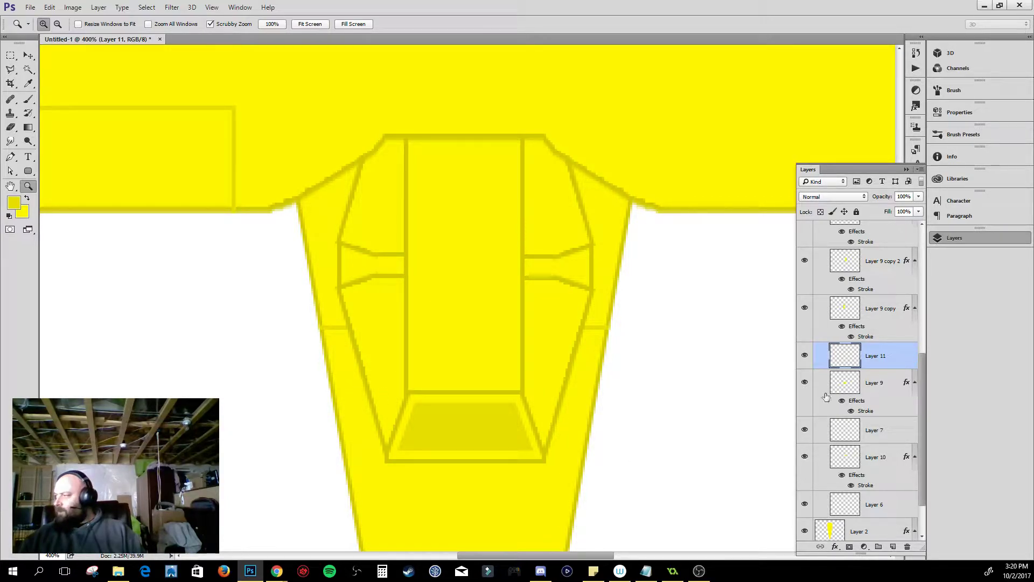
- Copy Layer 9's stroke style onto Layer 11, the darker rear window
scroll(890, 414, down, 2)
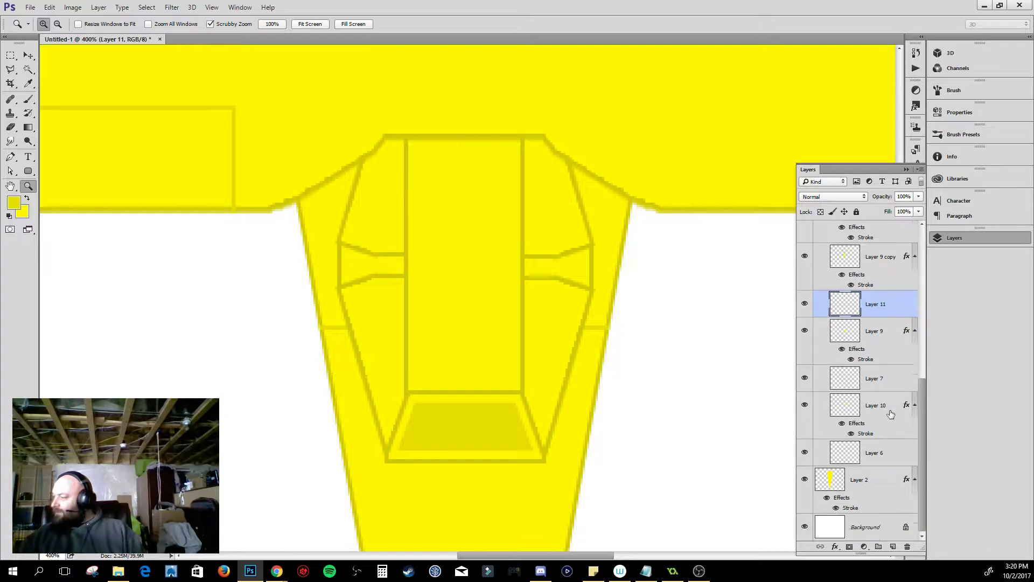
click(804, 405)
click(804, 379)
click(804, 380)
click(807, 306)
click(806, 306)
drag(906, 331, 906, 309)
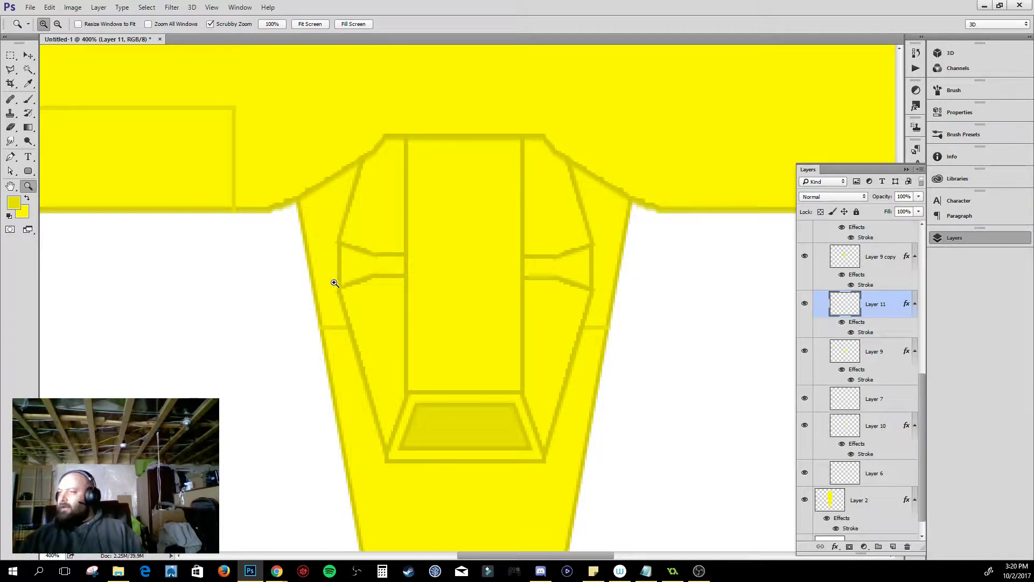
- Hide the cockpit's central panel, Layer 8, and check which layer holds the right side piece by toggling layer visibility
scroll(862, 326, up, 5)
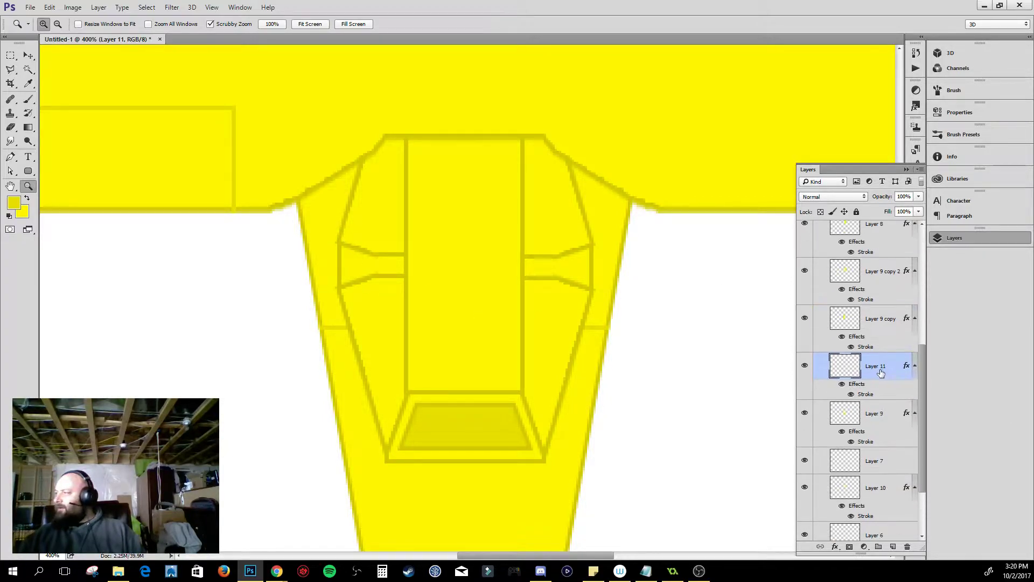
scroll(883, 376, down, 2)
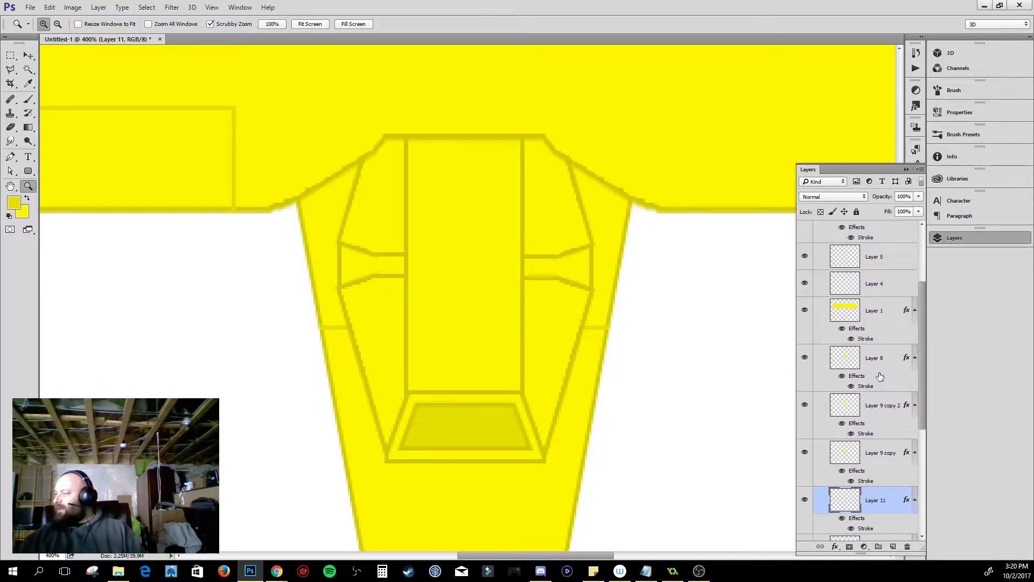
click(804, 358)
click(805, 358)
click(804, 358)
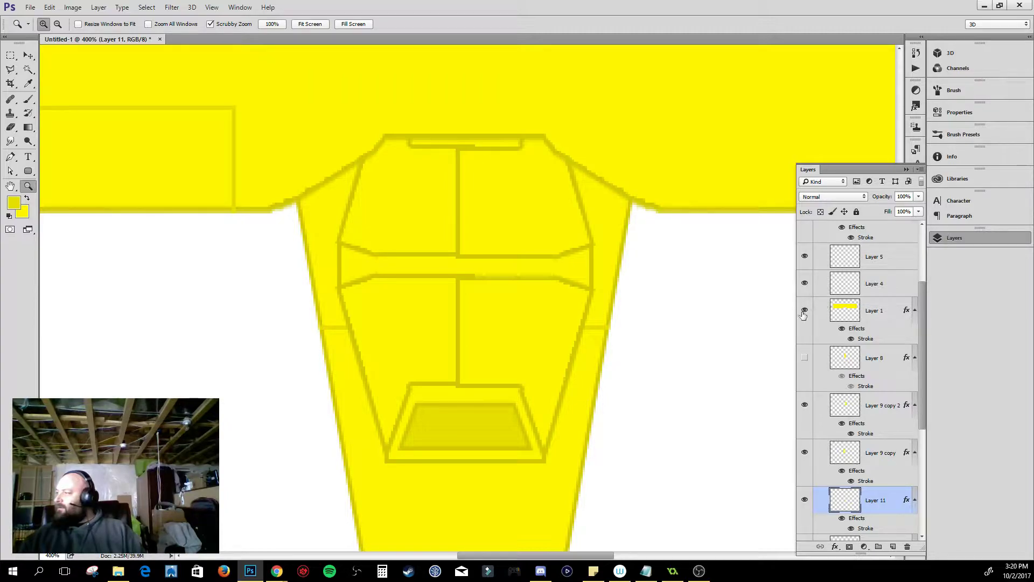
click(805, 283)
click(804, 283)
click(804, 404)
click(804, 404)
- Nudge Layer 9 copy 2 up one pixel to align it with the opposite side piece, and show Layer 8 again
click(871, 407)
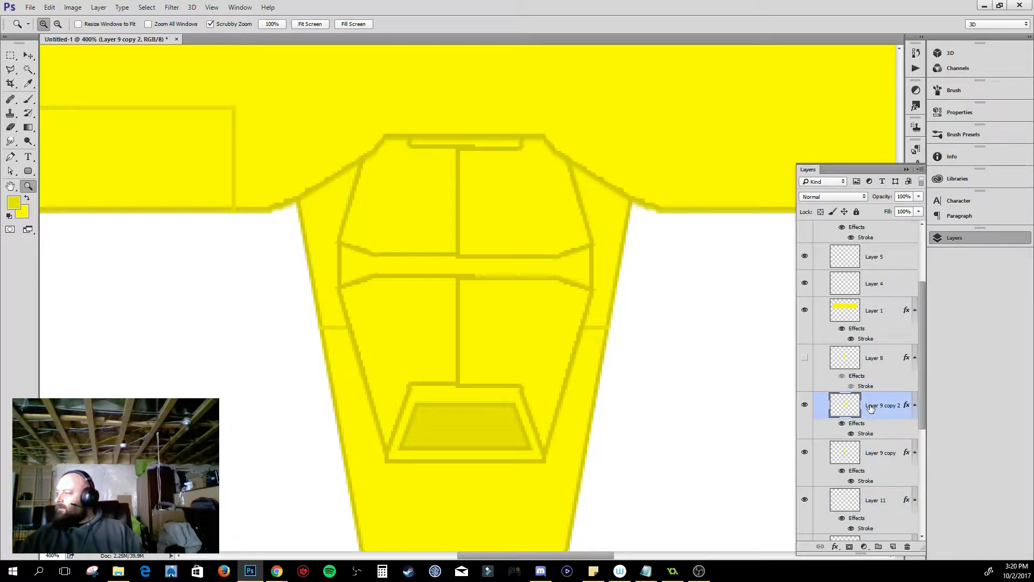
key(v)
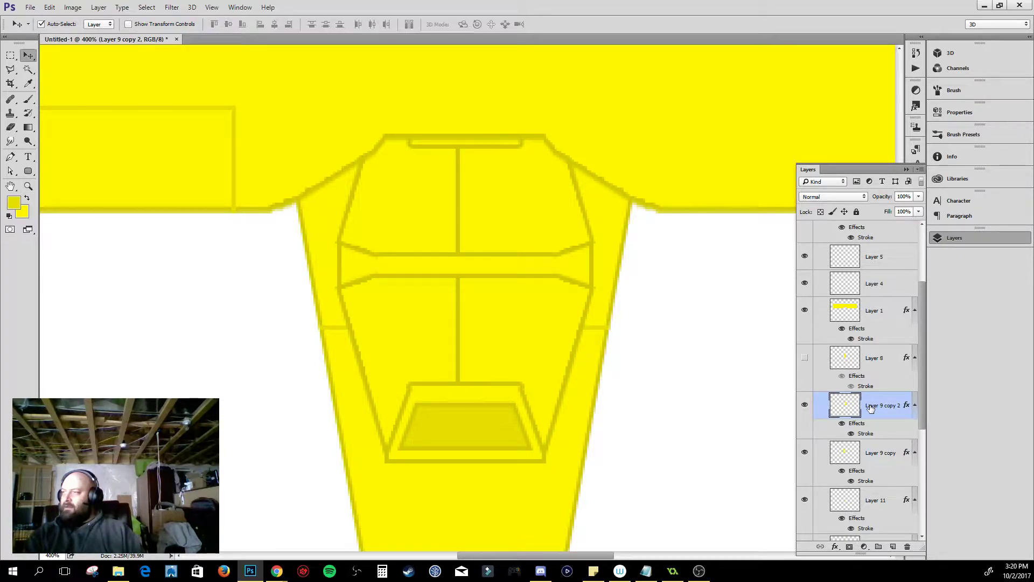
key(Left)
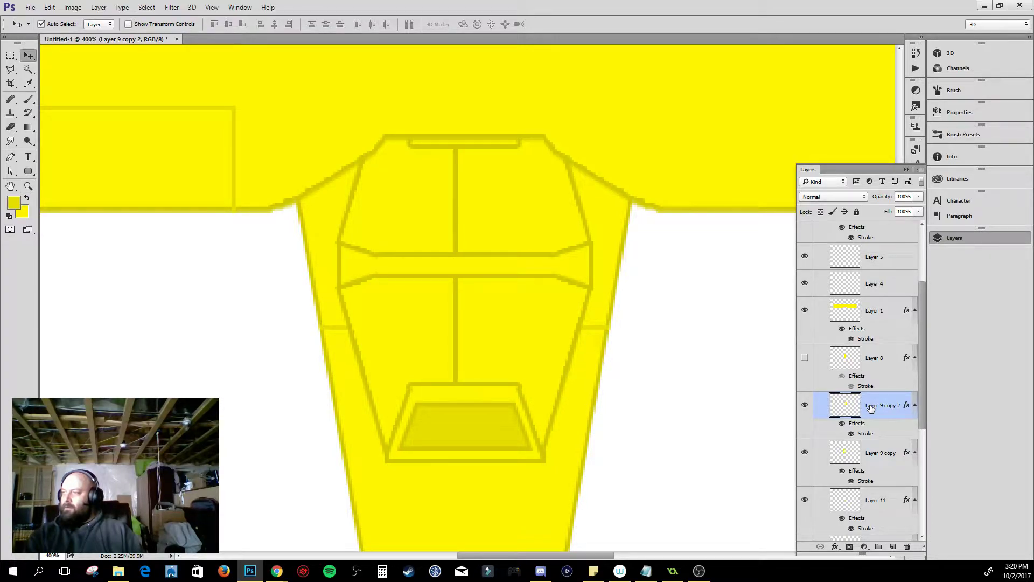
key(Right)
key(Left)
key(Right)
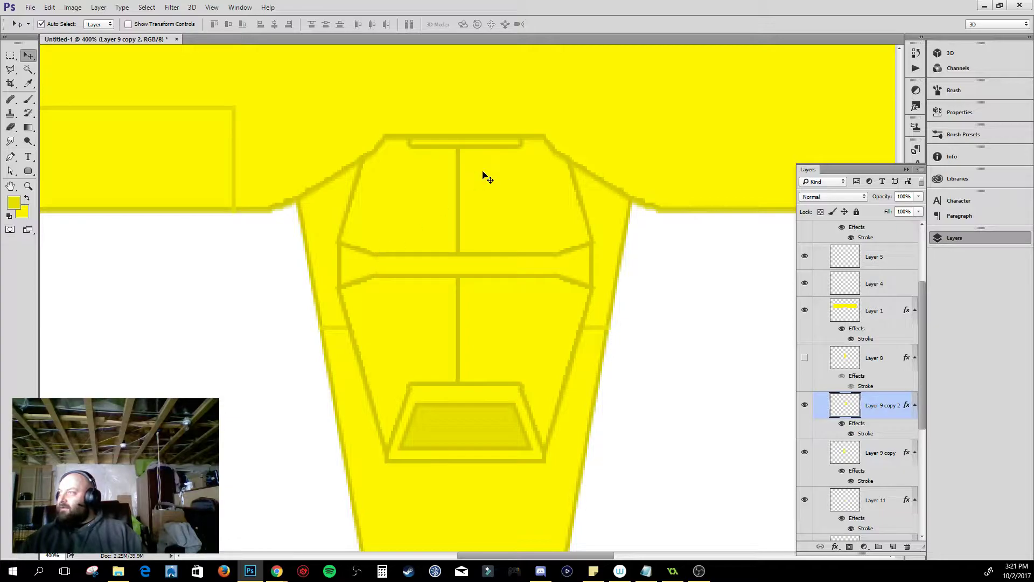
click(805, 358)
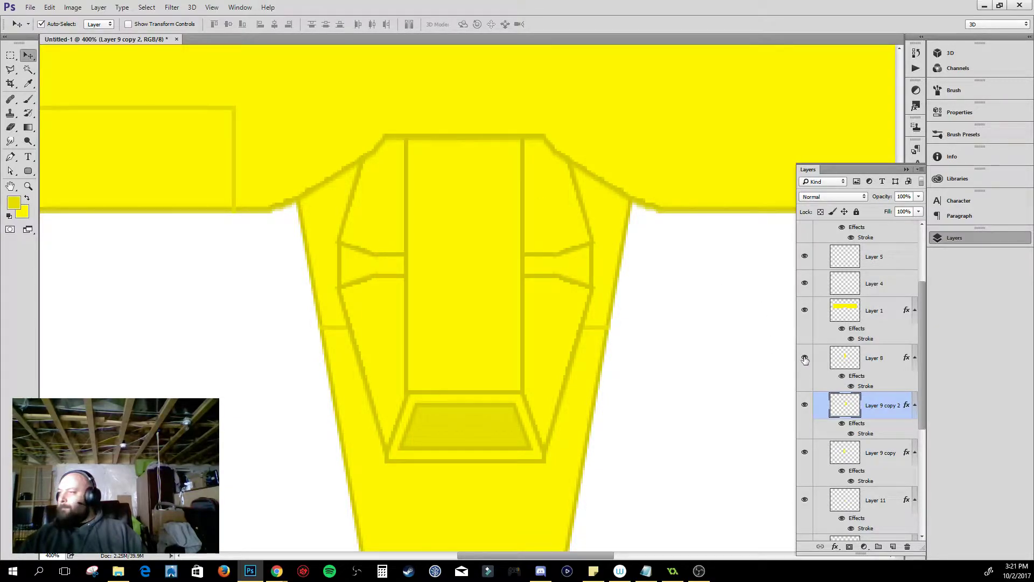
- Try shifting the cockpit's central panel on Layer 8 one pixel to the right to compare its centring
click(884, 360)
key(Right)
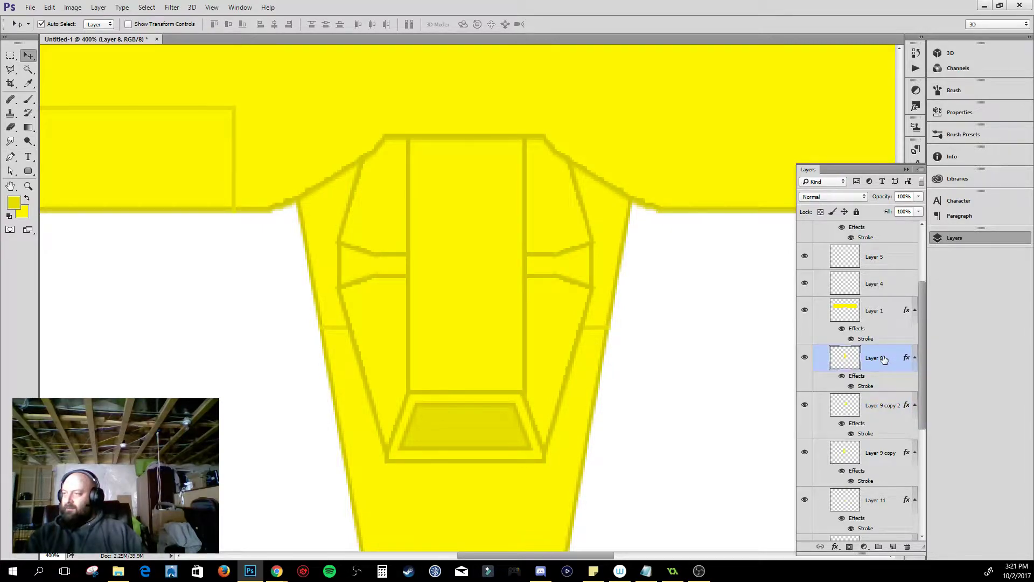
key(Left)
key(Right)
key(Left)
key(Right)
key(Left)
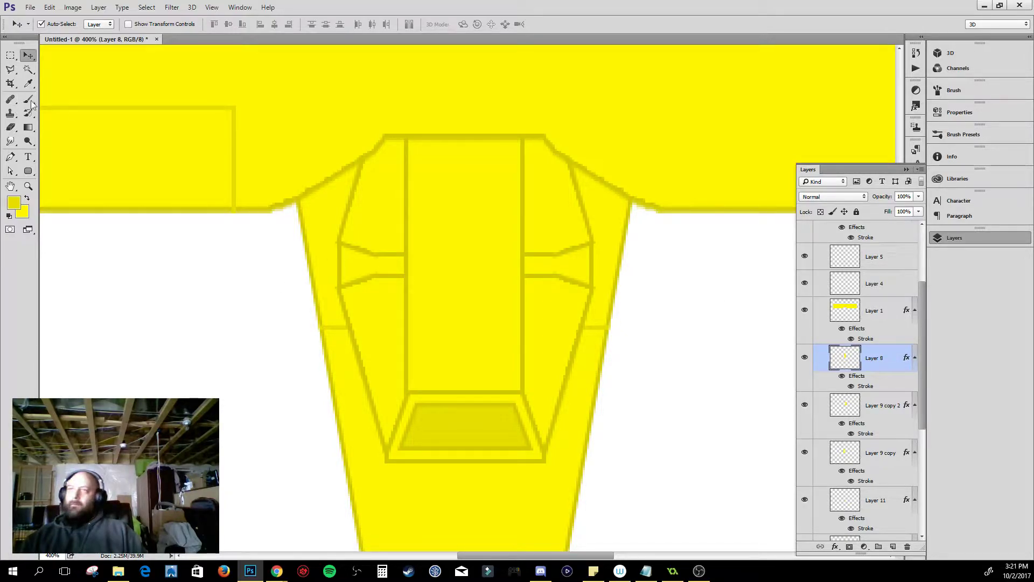
- Create a new layer directly above Layer 8 and switch to the Rectangular Marquee
click(10, 55)
scroll(897, 388, up, 2)
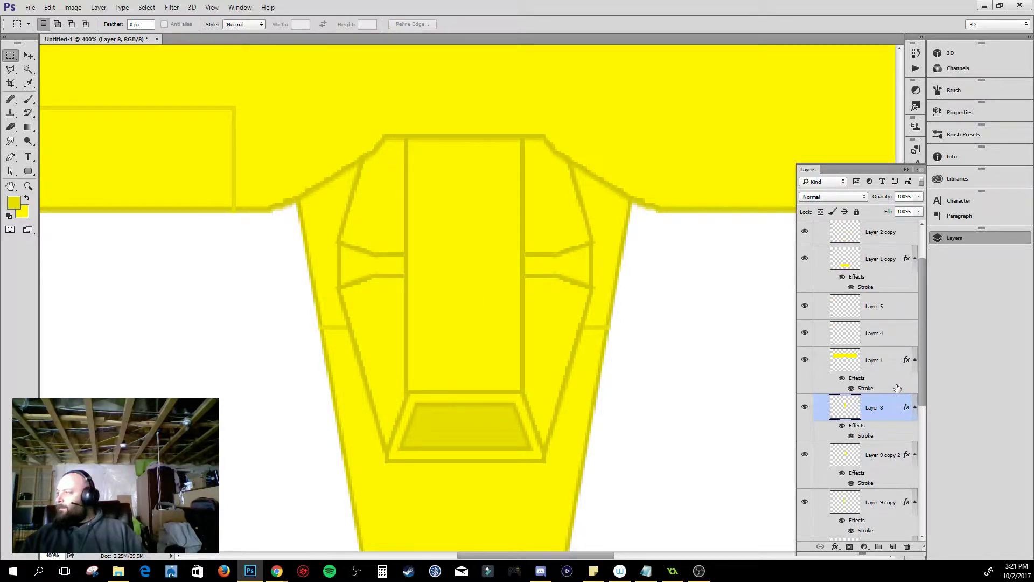
scroll(897, 388, down, 1)
click(893, 546)
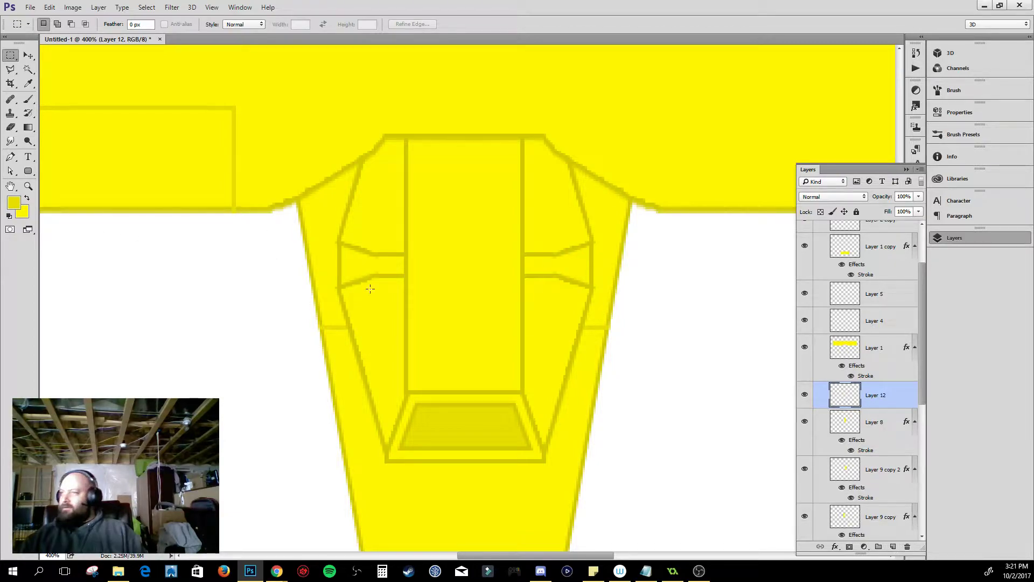
drag(330, 247, 338, 295)
key(shift)
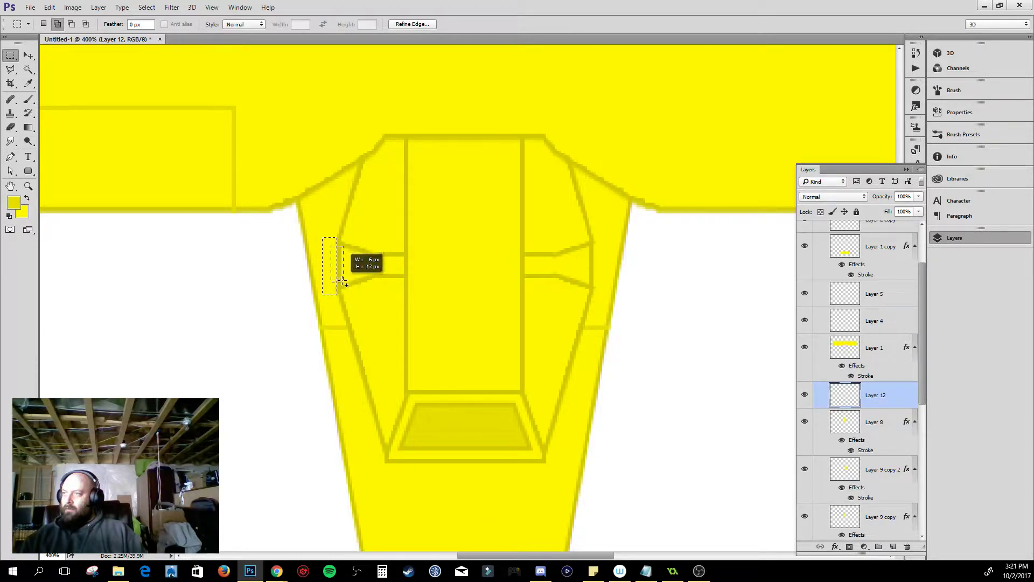
drag(344, 286, 338, 246)
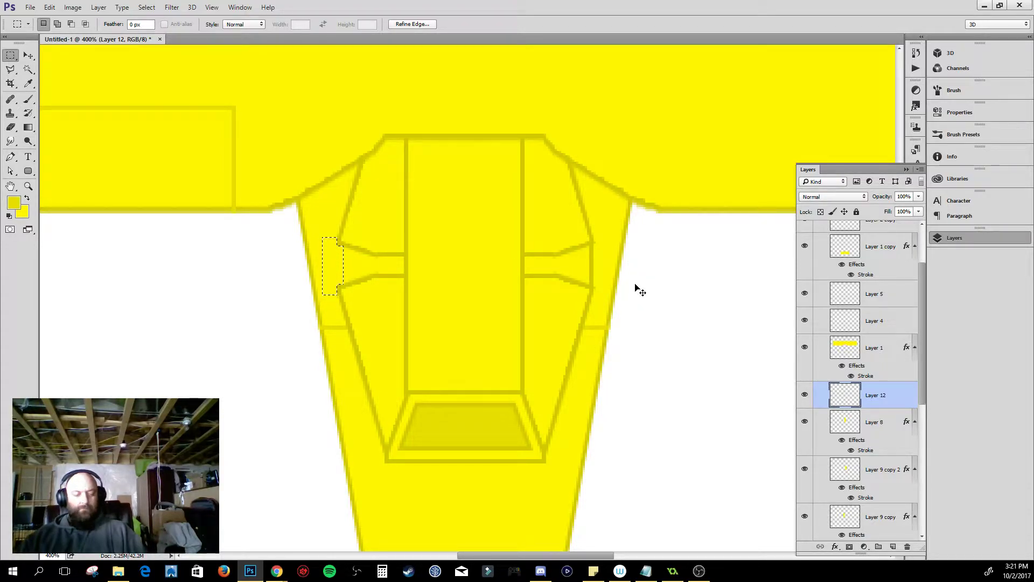
click(446, 231)
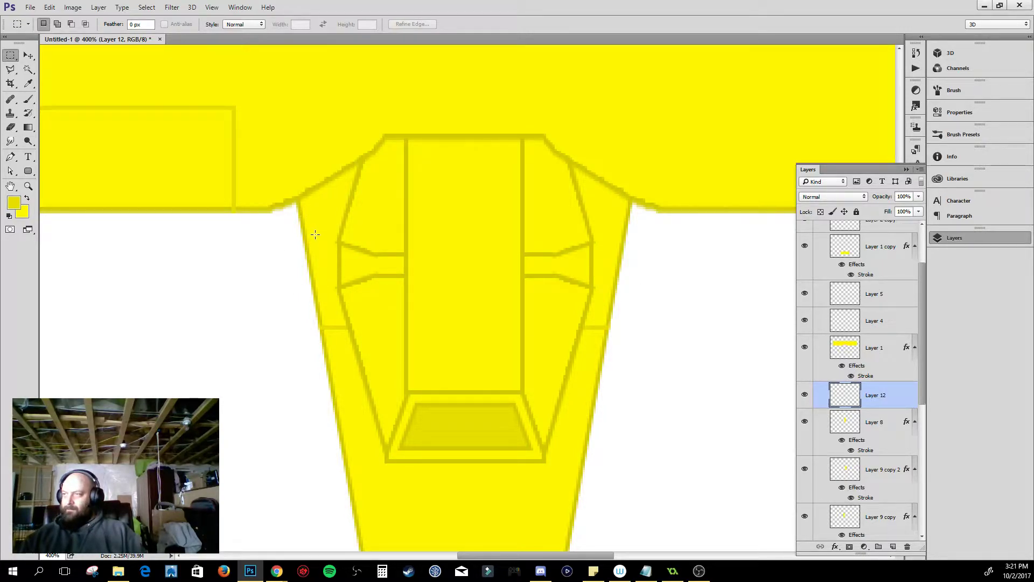
drag(316, 236, 336, 295)
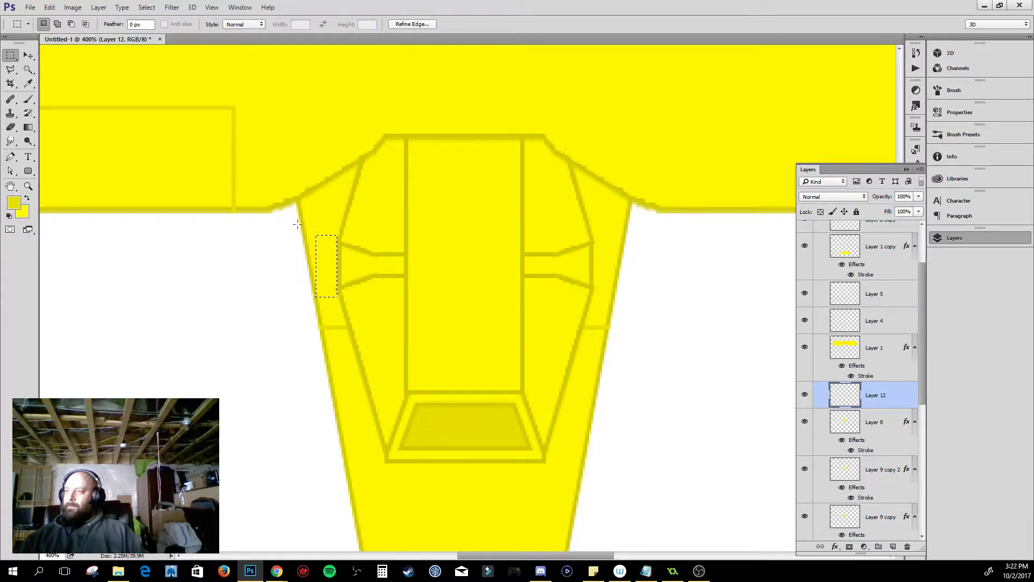
key(shift)
drag(304, 228, 324, 297)
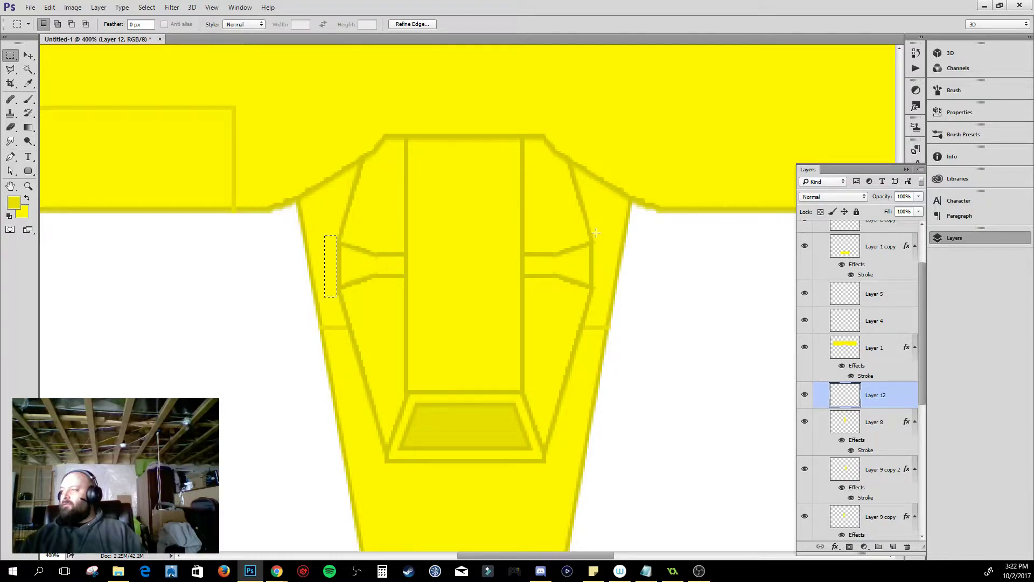
drag(594, 235, 602, 300)
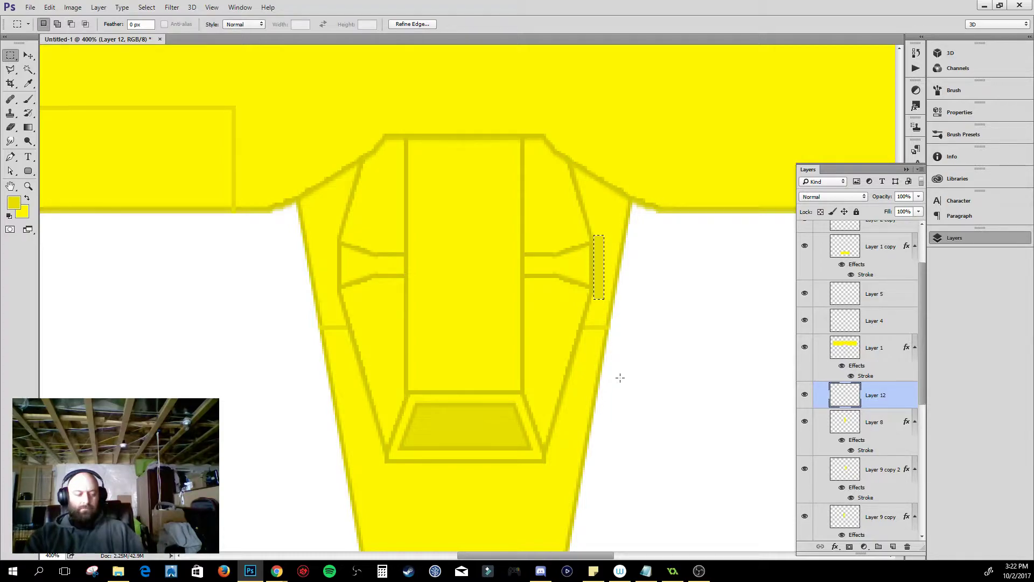
key(ctrl+d)
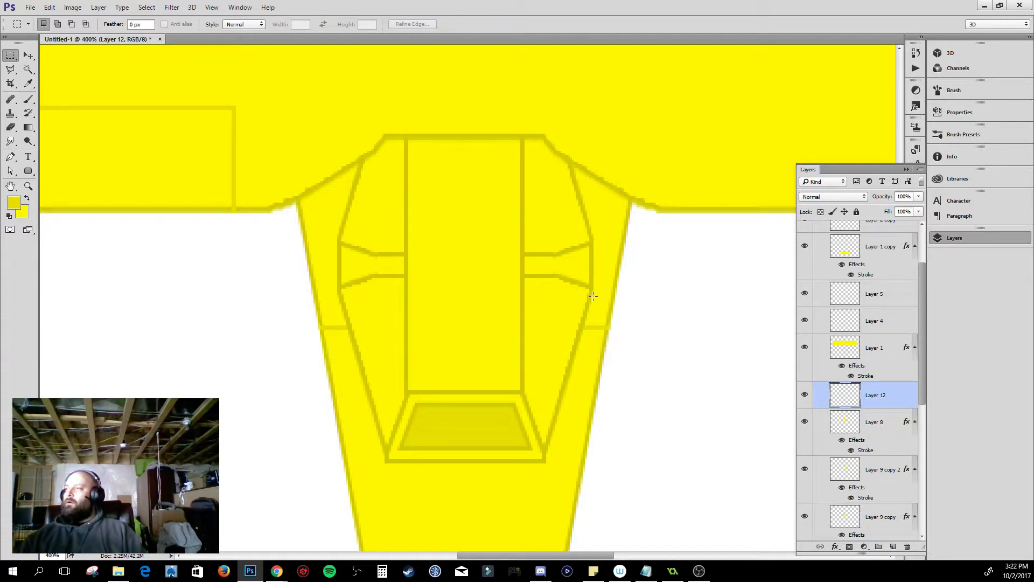
scroll(593, 296, up, 3)
scroll(588, 301, down, 4)
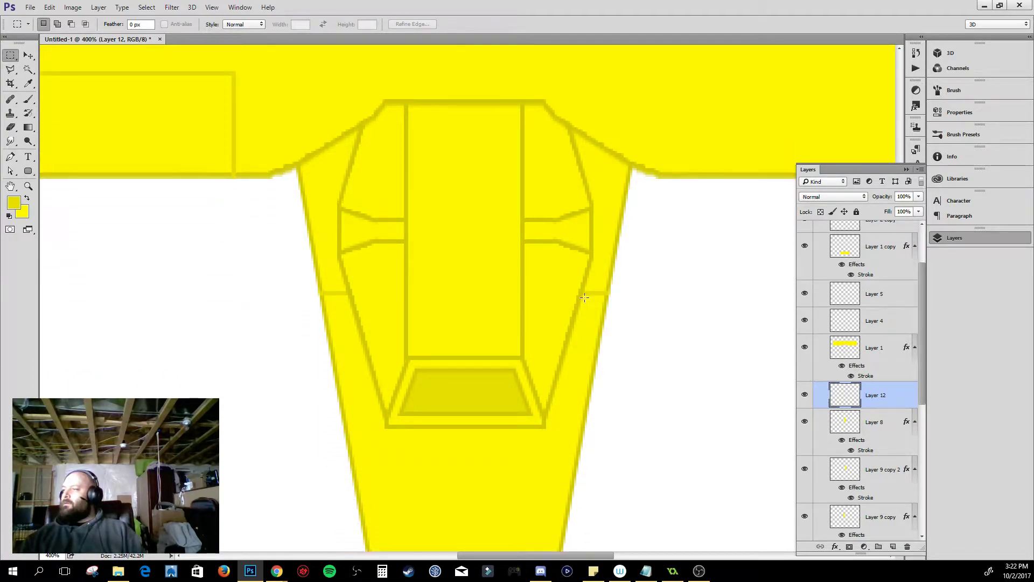
scroll(587, 300, down, 6)
scroll(578, 316, up, 4)
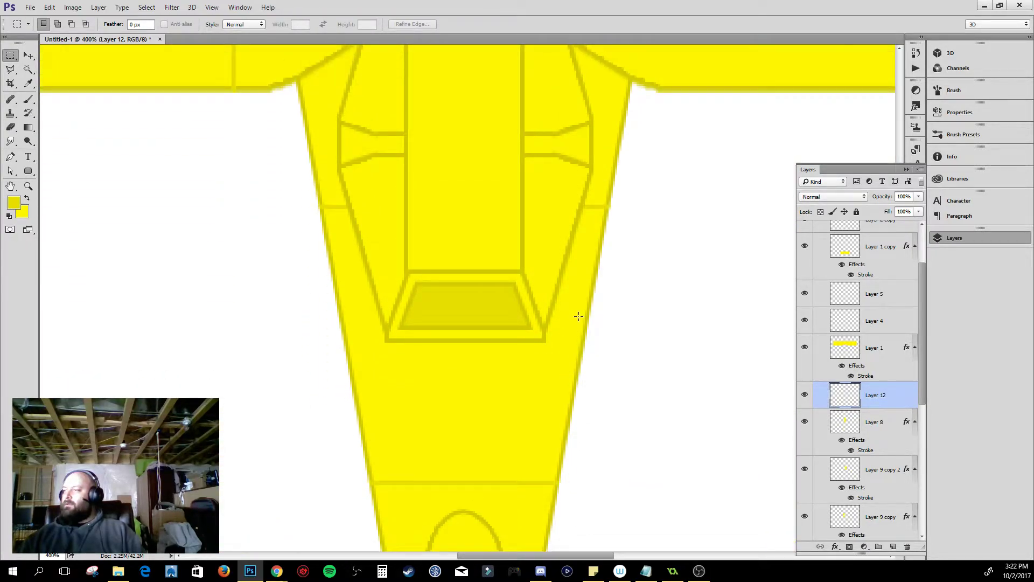
scroll(578, 316, up, 4)
scroll(563, 323, down, 1)
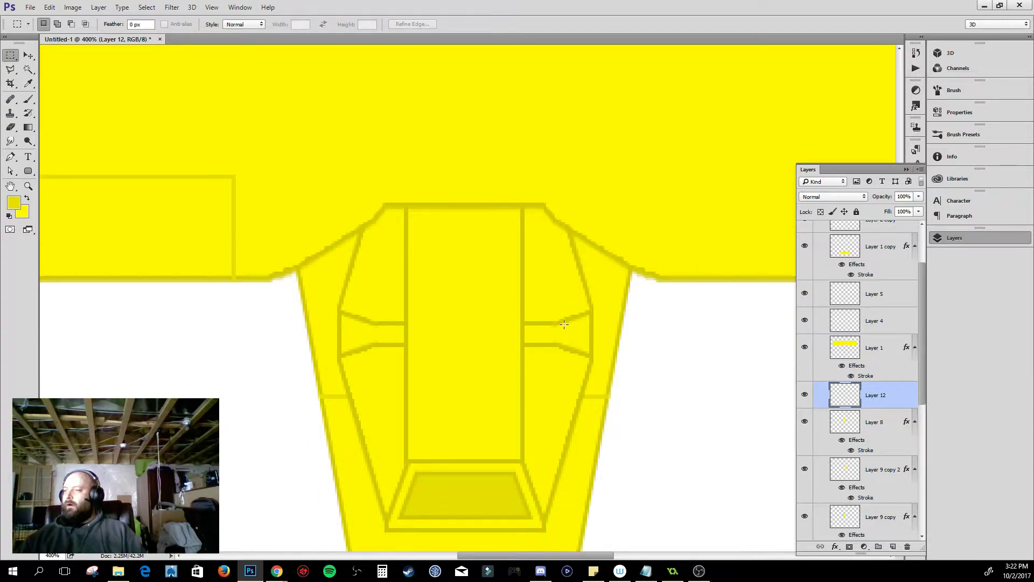
scroll(563, 323, down, 1)
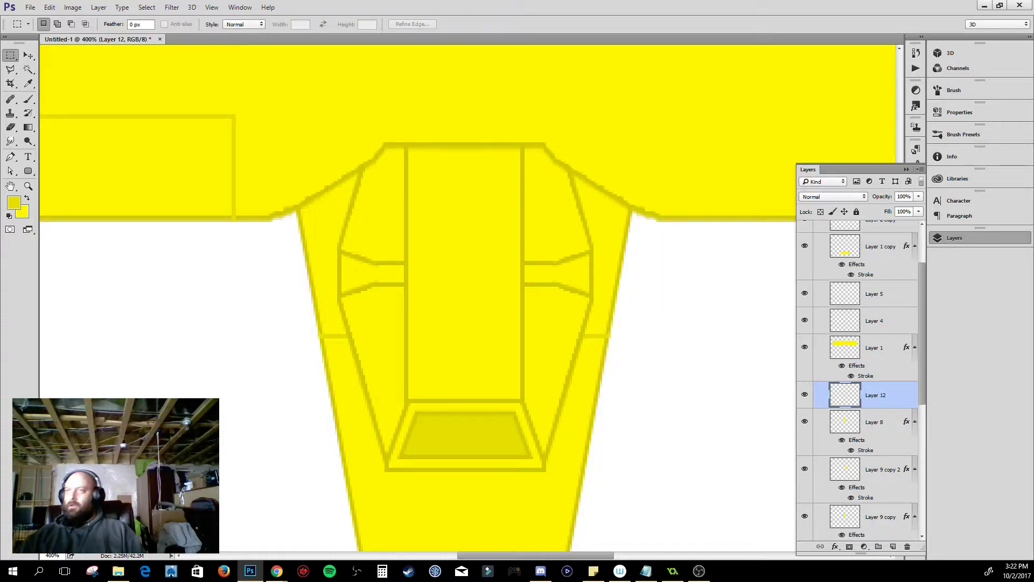
- Outline the whole cockpit with the Polygonal Lasso, keeping a narrow gap outside its side, front and rear edges
click(10, 70)
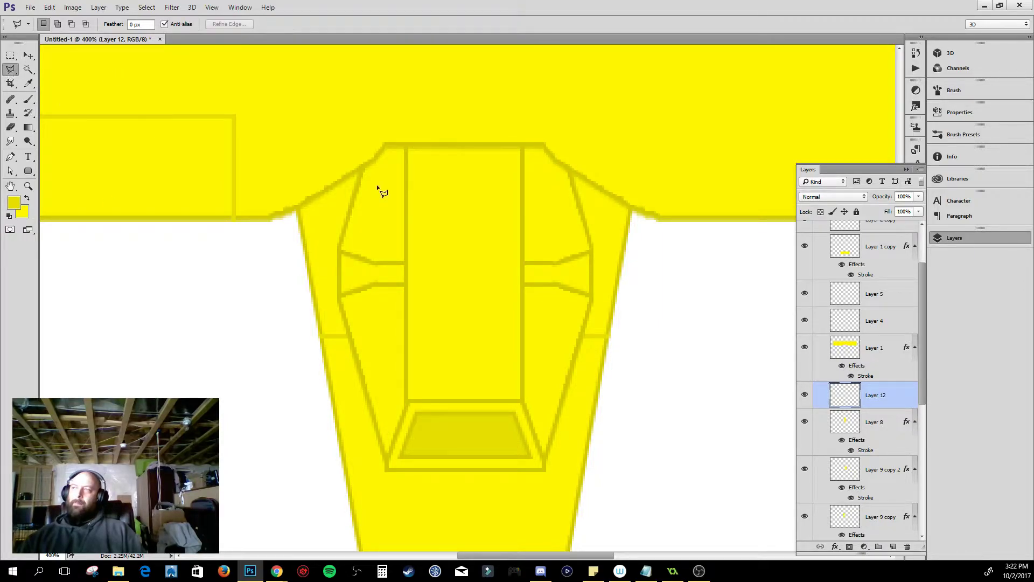
click(357, 149)
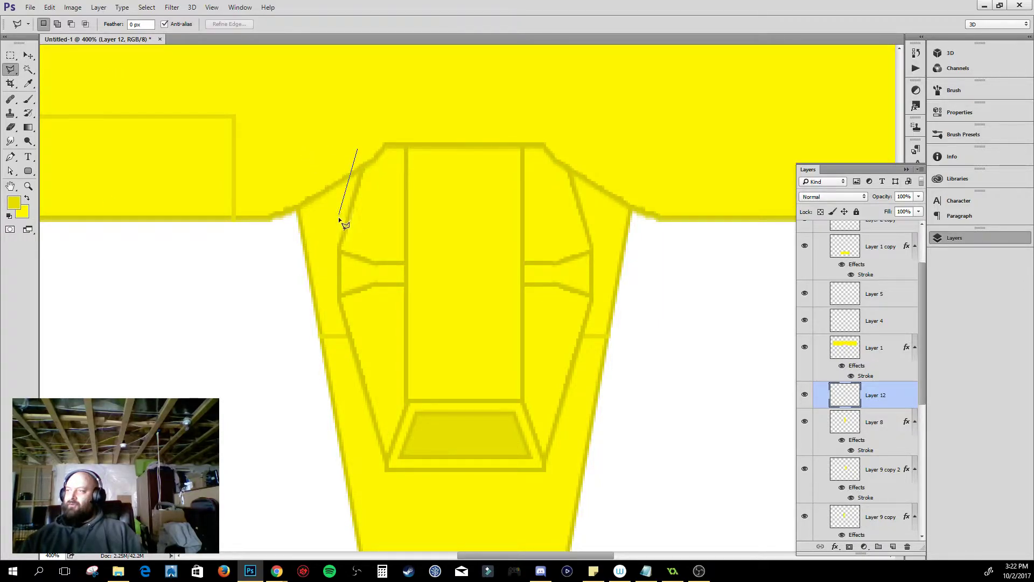
click(328, 247)
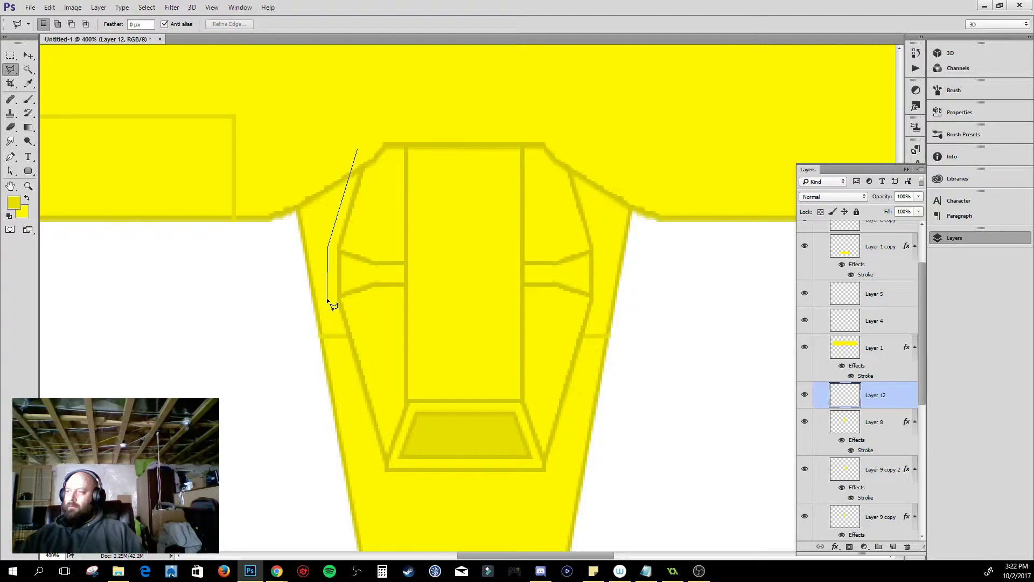
click(329, 299)
scroll(307, 503, down, 2)
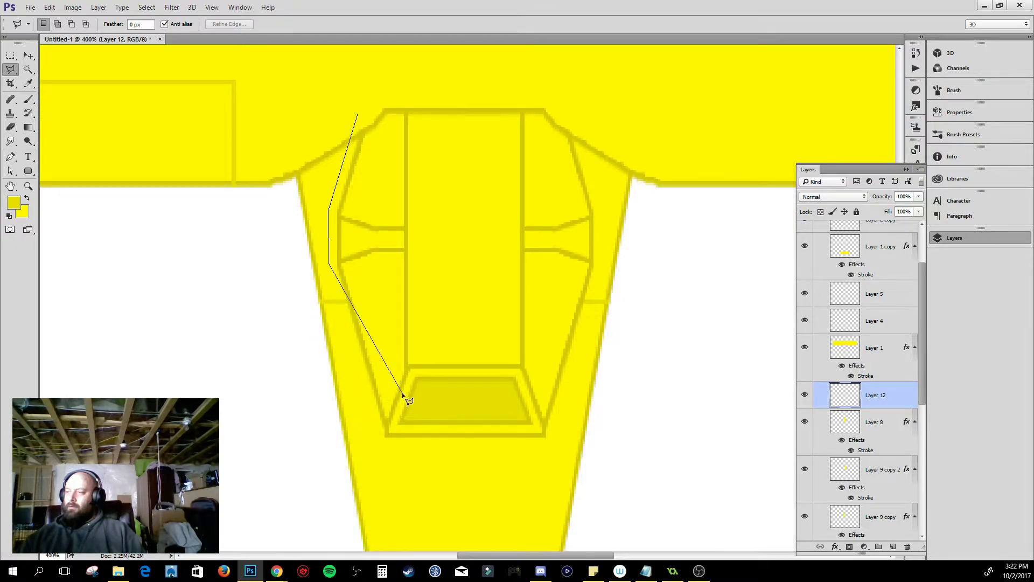
click(382, 442)
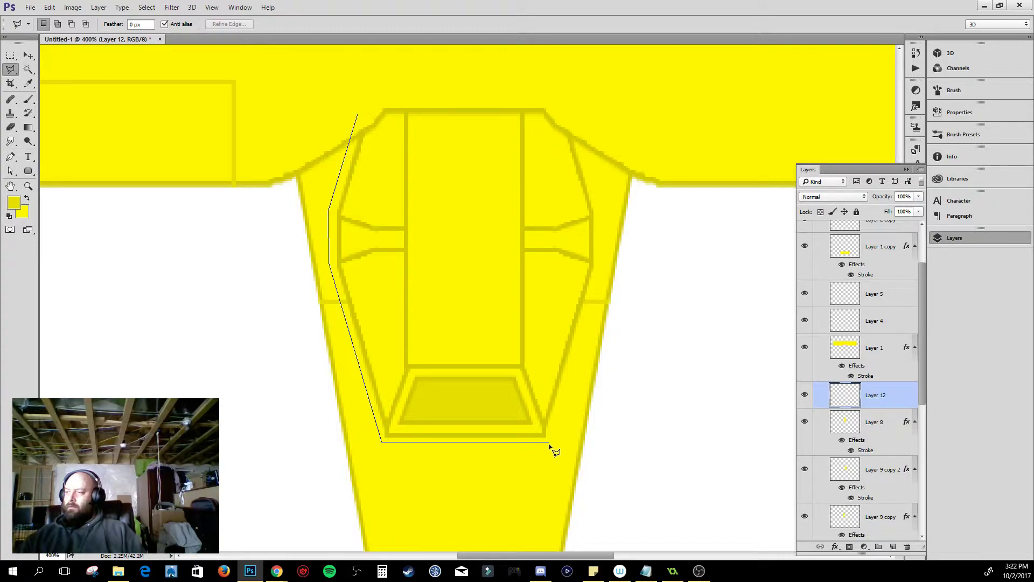
click(549, 443)
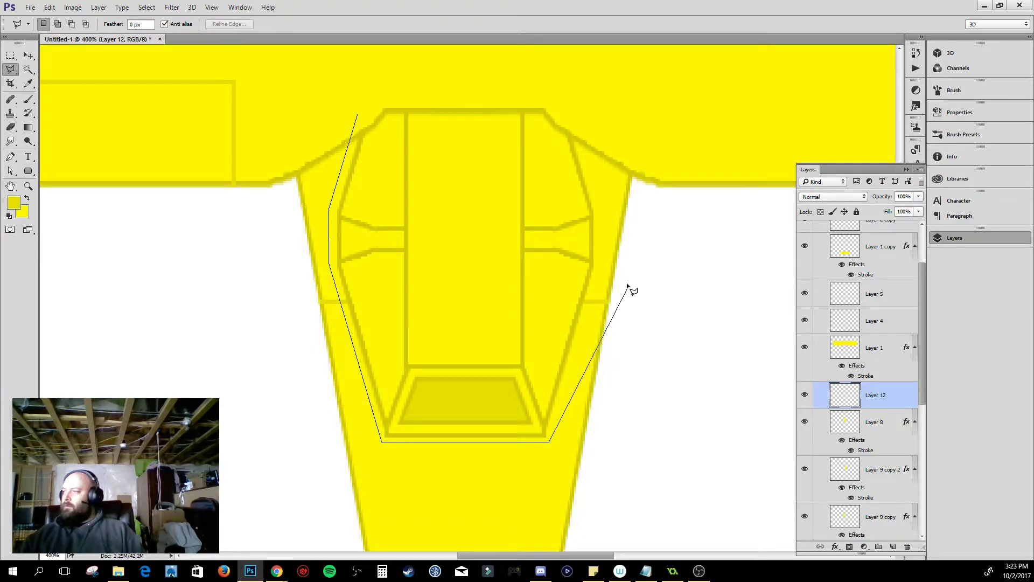
click(598, 267)
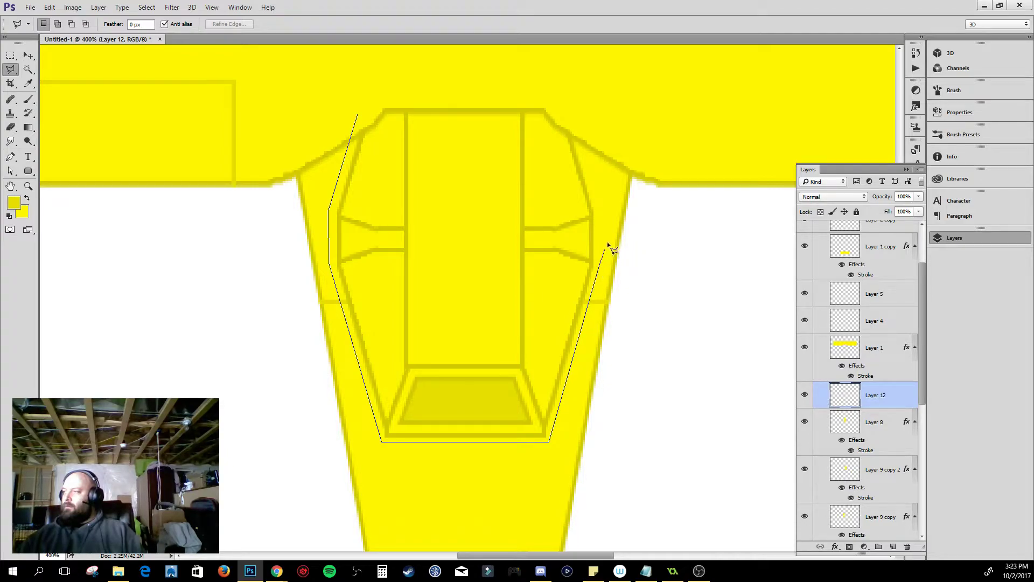
click(598, 208)
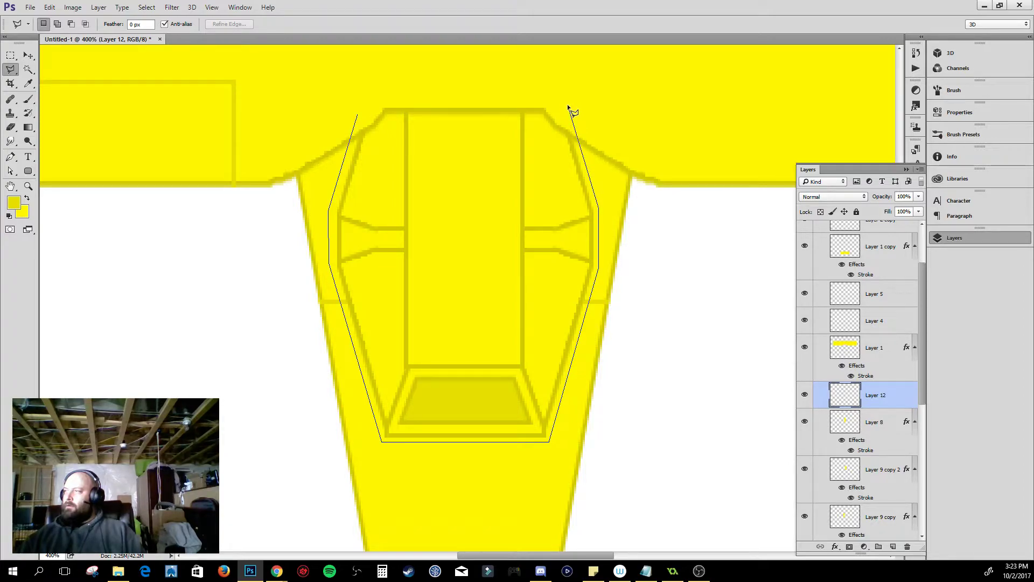
click(569, 104)
click(357, 104)
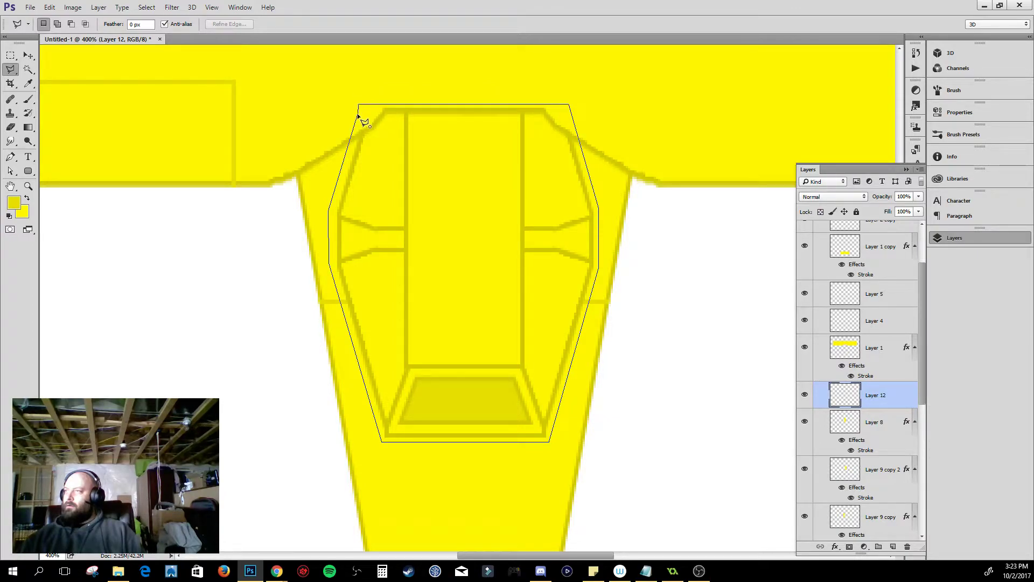
click(358, 114)
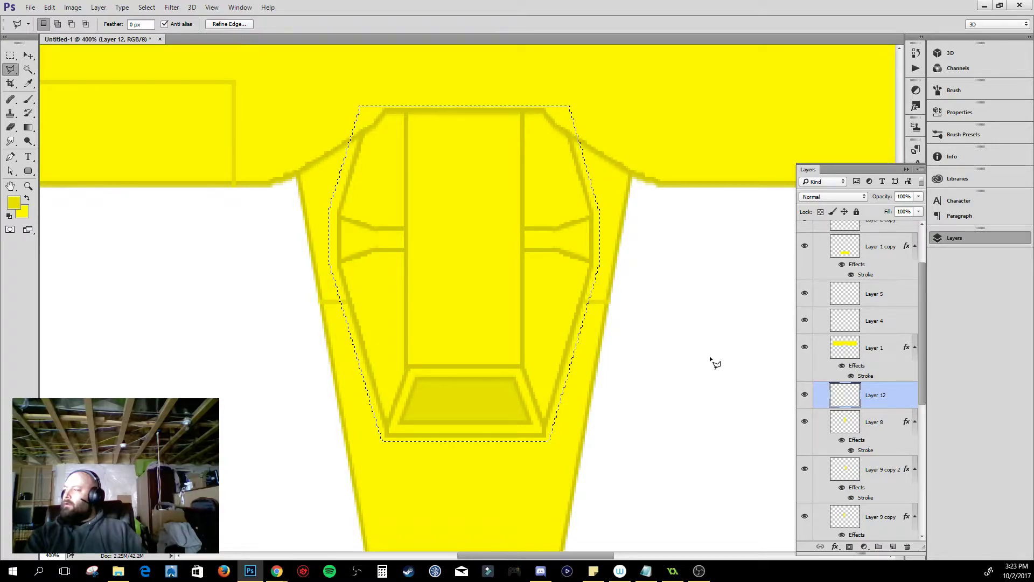
- Fill the selected cockpit outline on Layer 12 with the darker yellow foreground colour, undoing the first fill
key(alt+BackSpace)
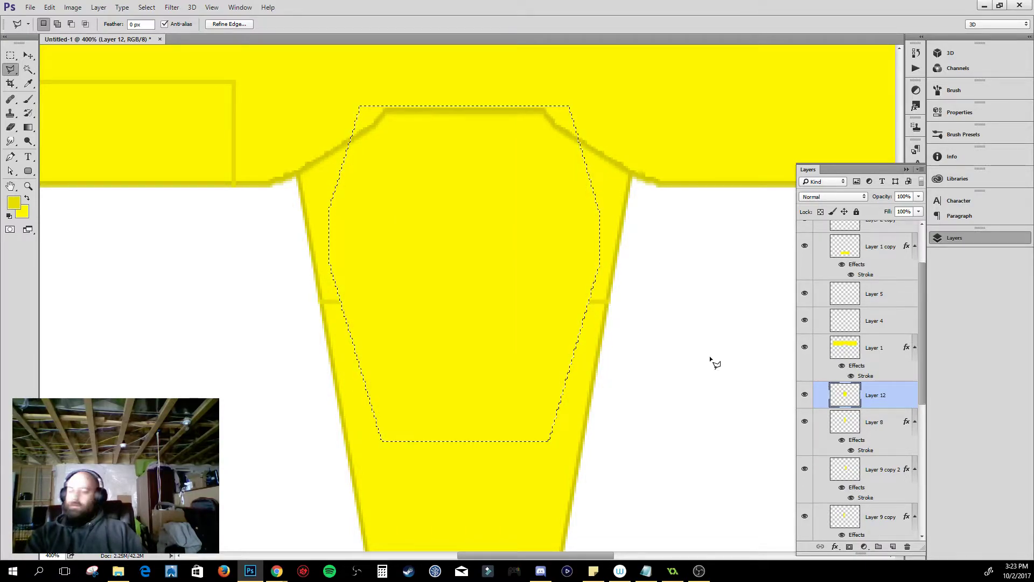
key(ctrl+z)
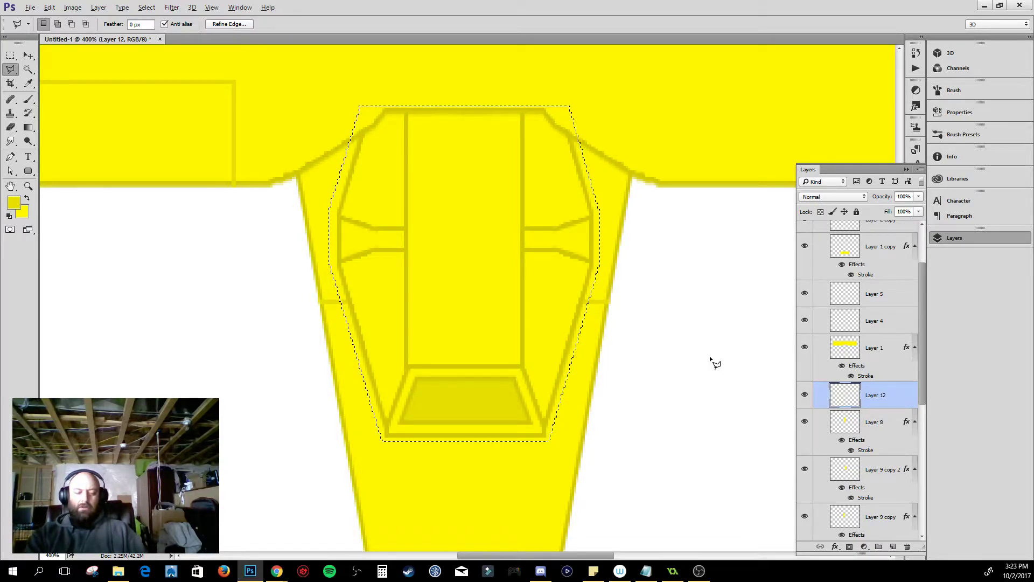
key(alt+BackSpace)
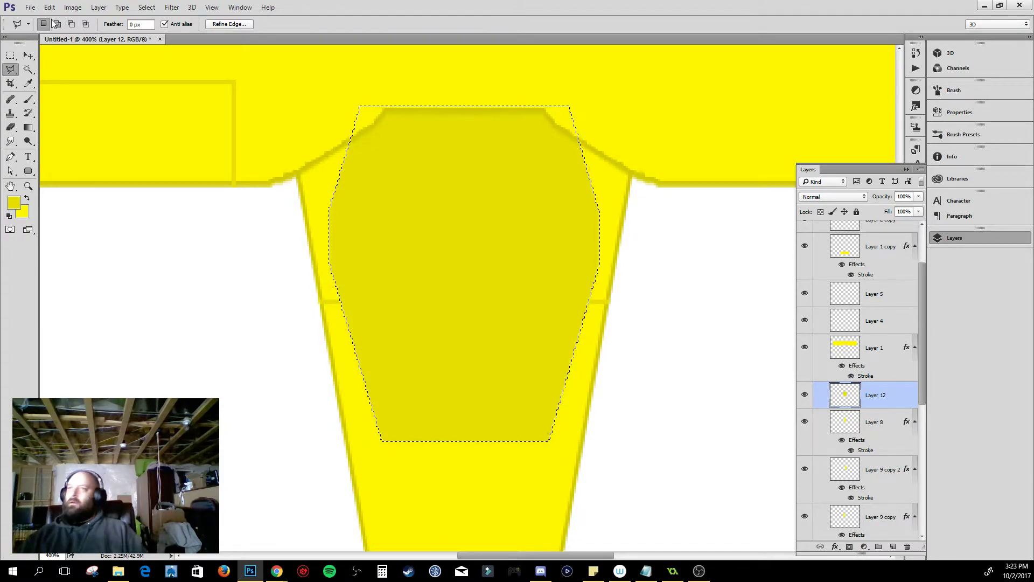
- Contract the selection slightly and delete the fill inside it, leaving a thin darker-yellow outline around the cockpit, then deselect
click(146, 7)
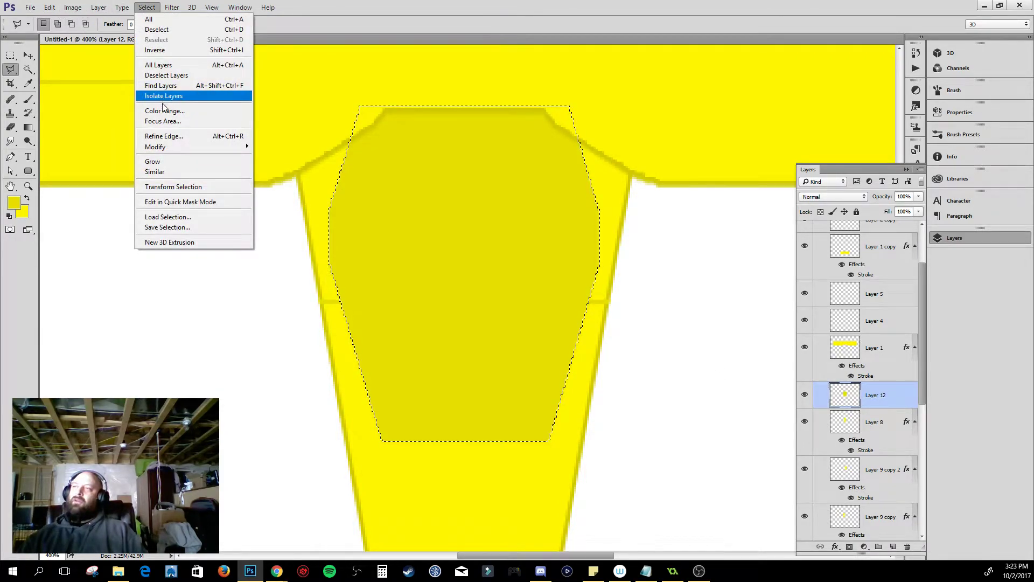
mouse_move(183, 153)
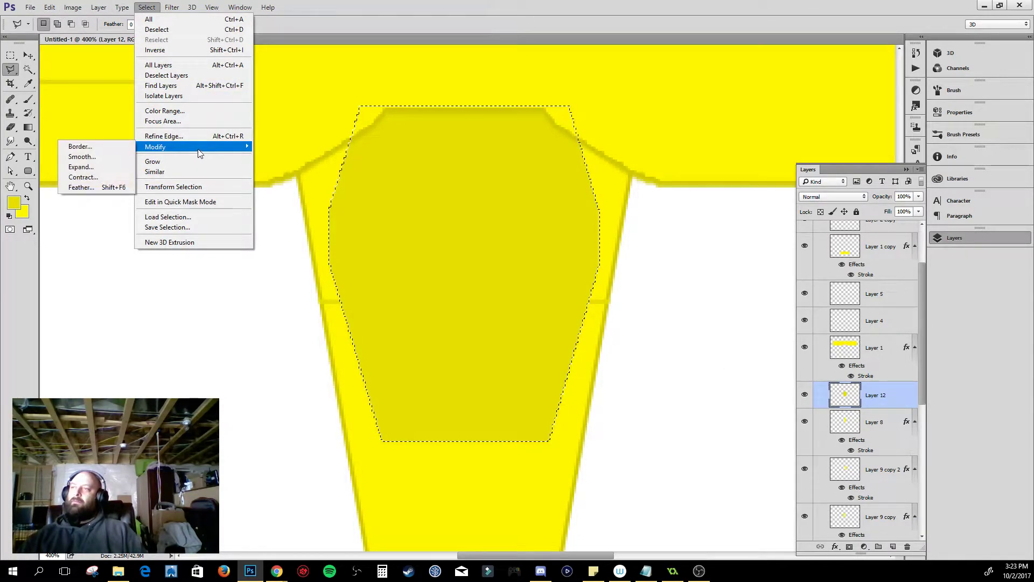
click(90, 177)
click(397, 313)
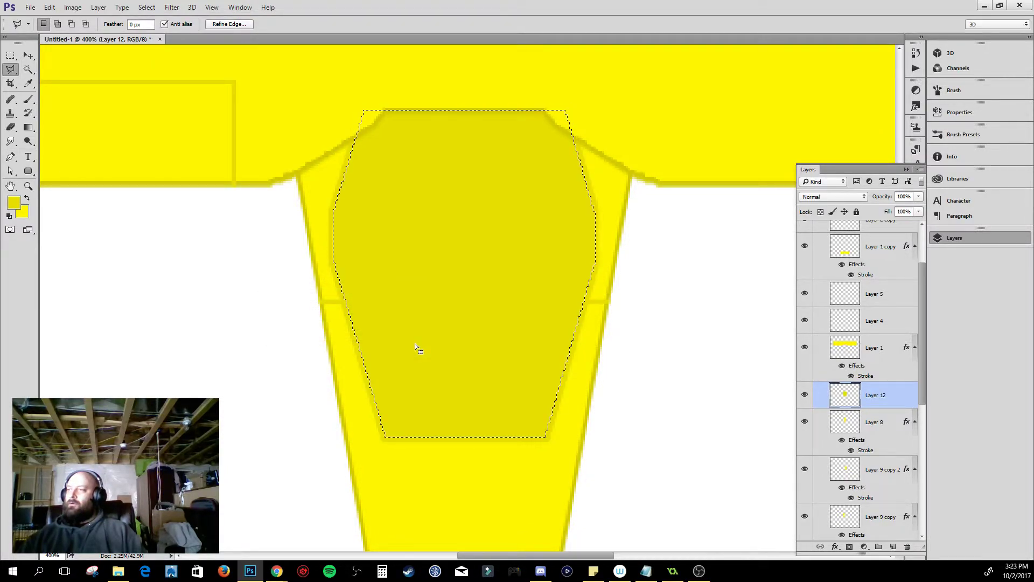
key(Delete)
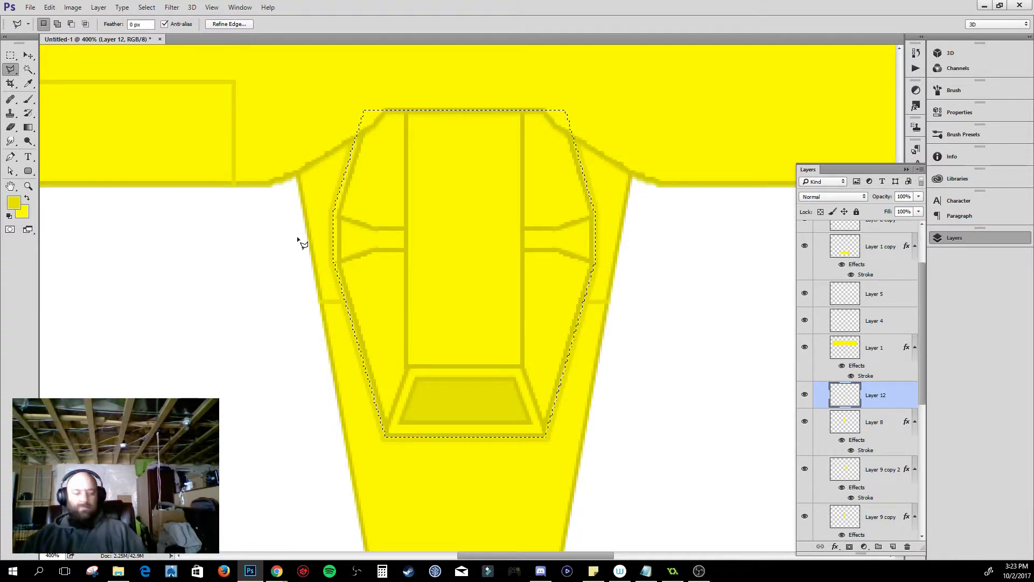
key(ctrl+d)
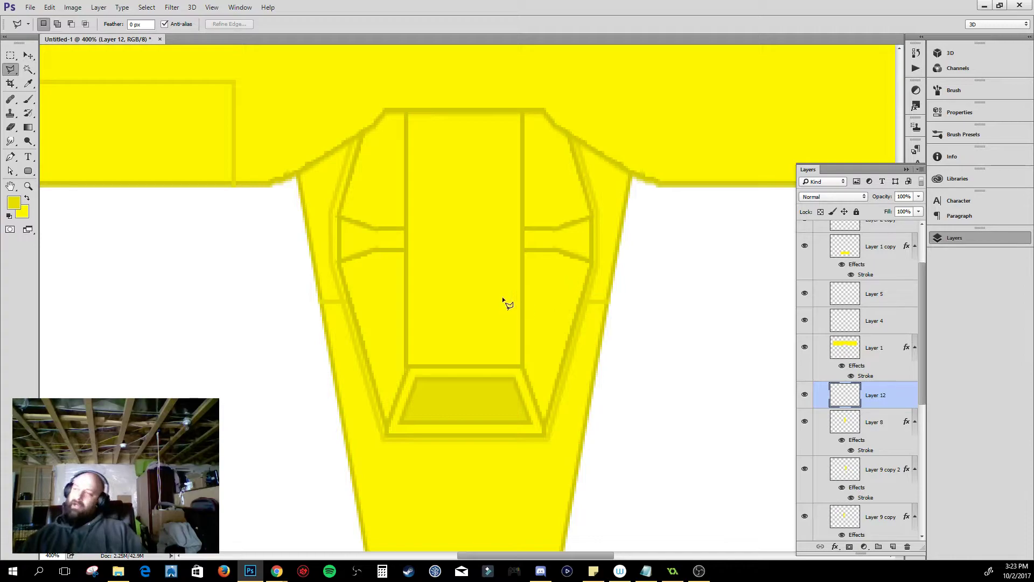
- Nudge the Layer 12 outline sideways by single pixels and adjust its width slightly with Free Transform to centre it around the cockpit
key(v)
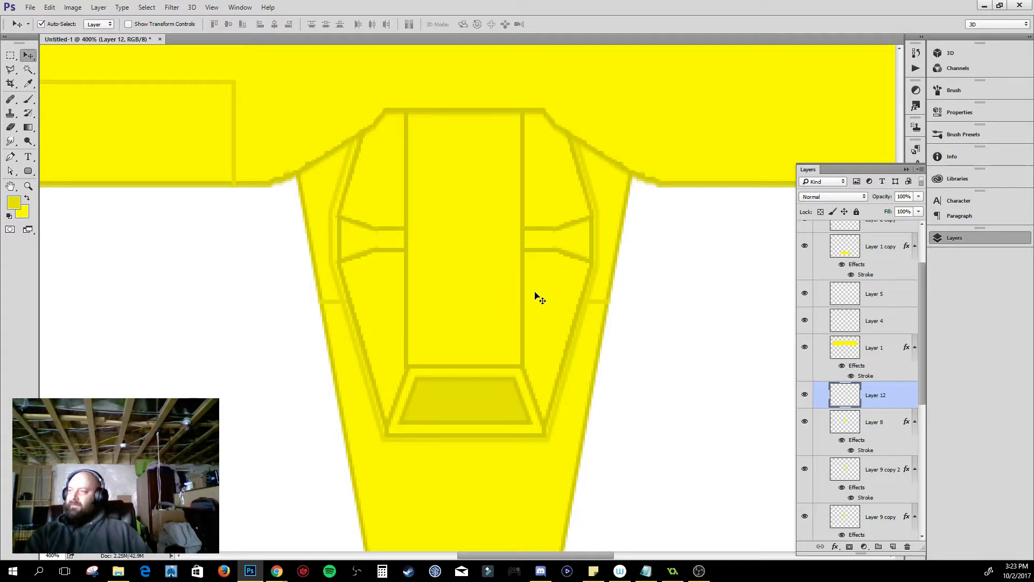
key(Left)
key(Right)
key(Left)
key(Right)
key(Left)
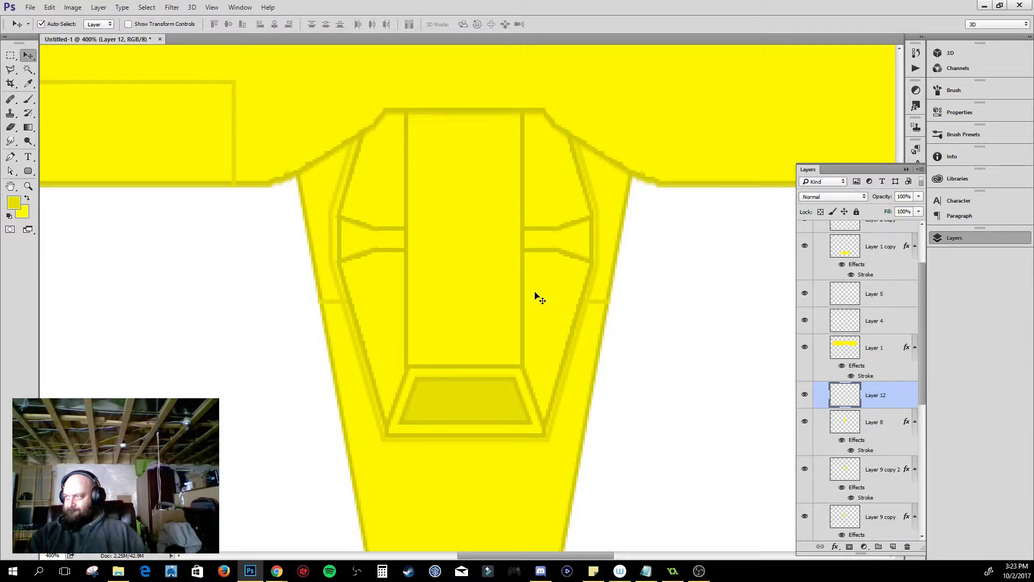
key(ctrl+t)
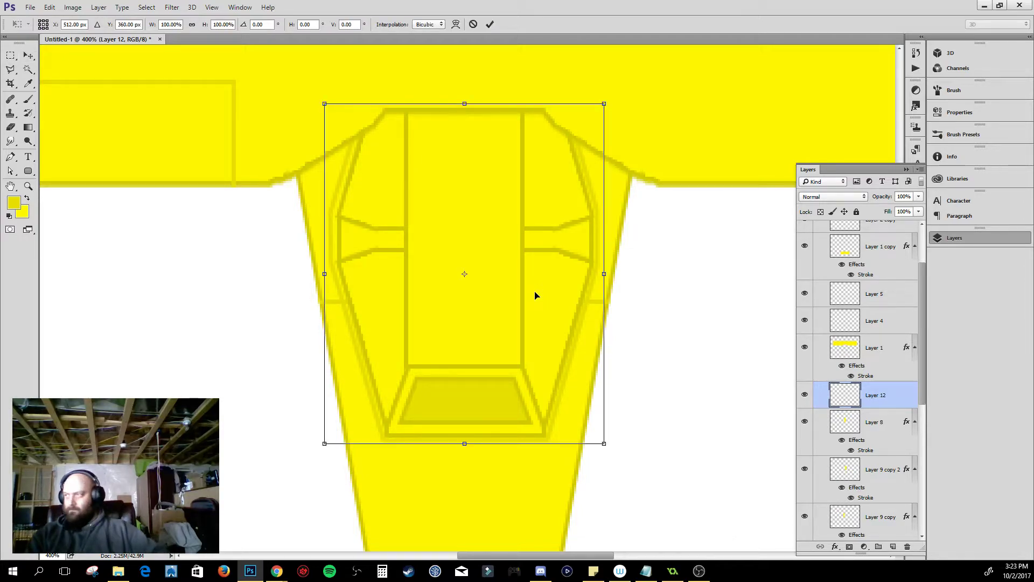
drag(604, 274, 603, 274)
key(Return)
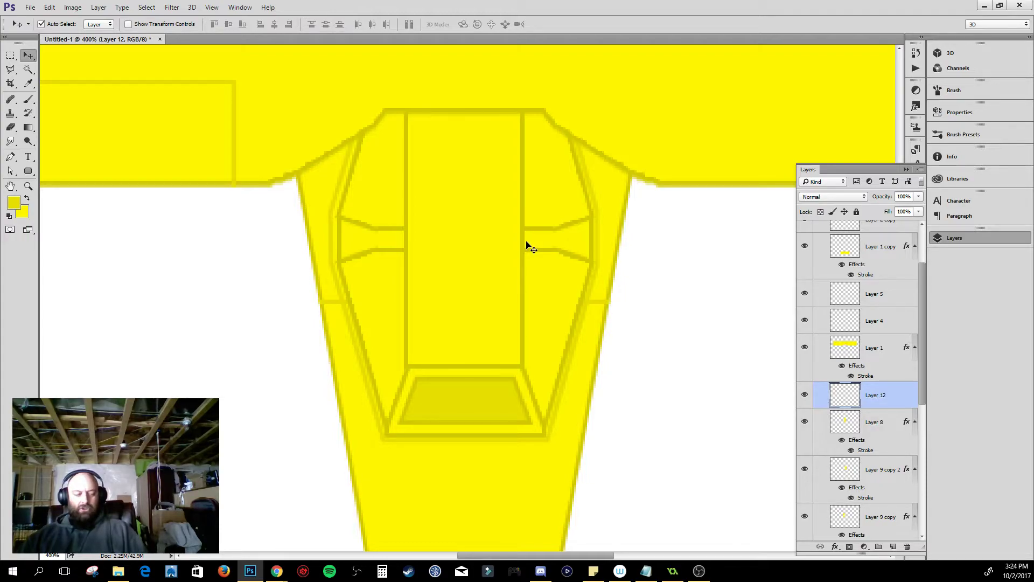
- Check the cockpit outline on the whole plane and up close, and hide Layer 12
key(z)
alt+click(549, 246)
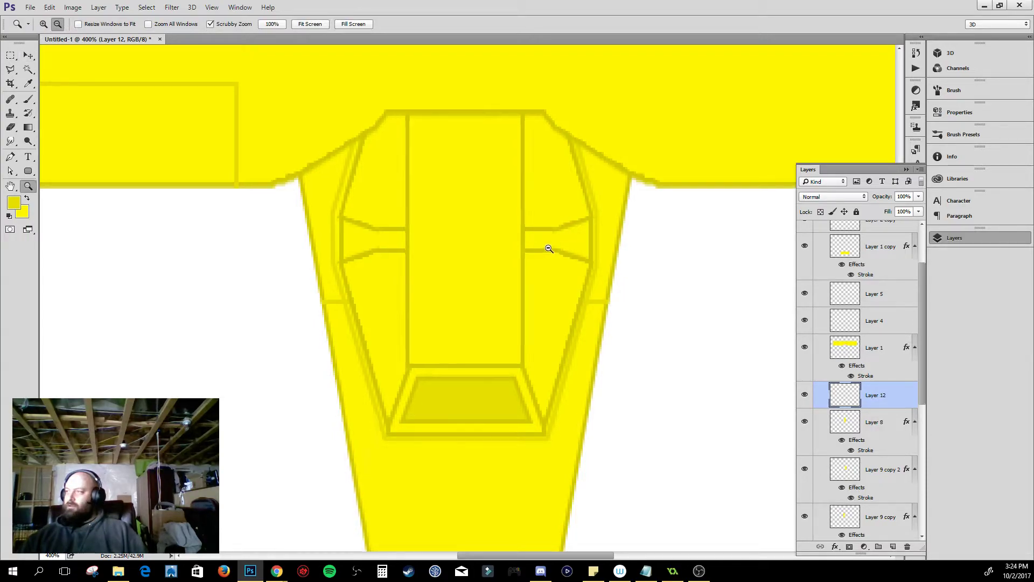
alt+click(552, 247)
alt+click(553, 246)
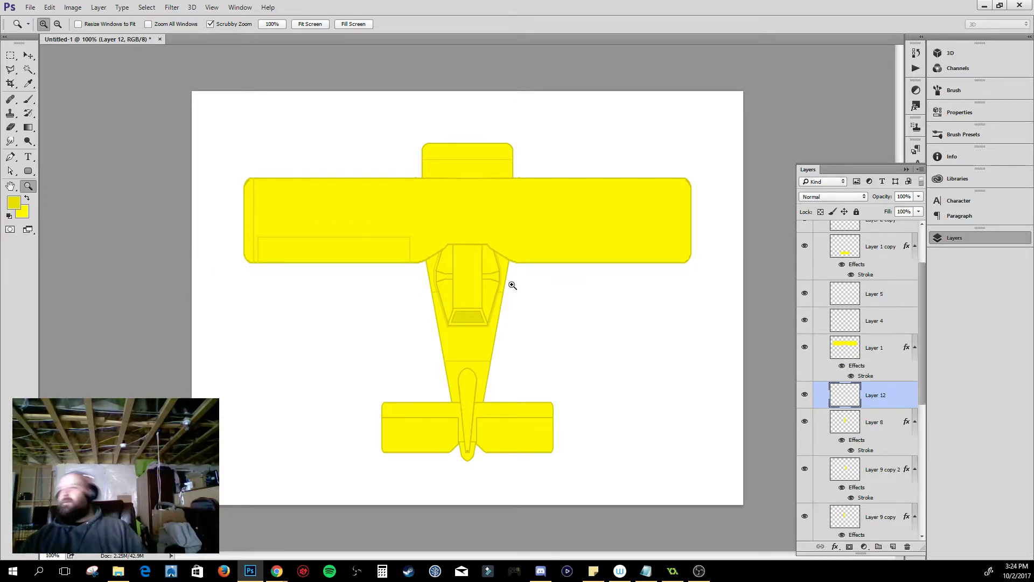
click(442, 285)
click(462, 275)
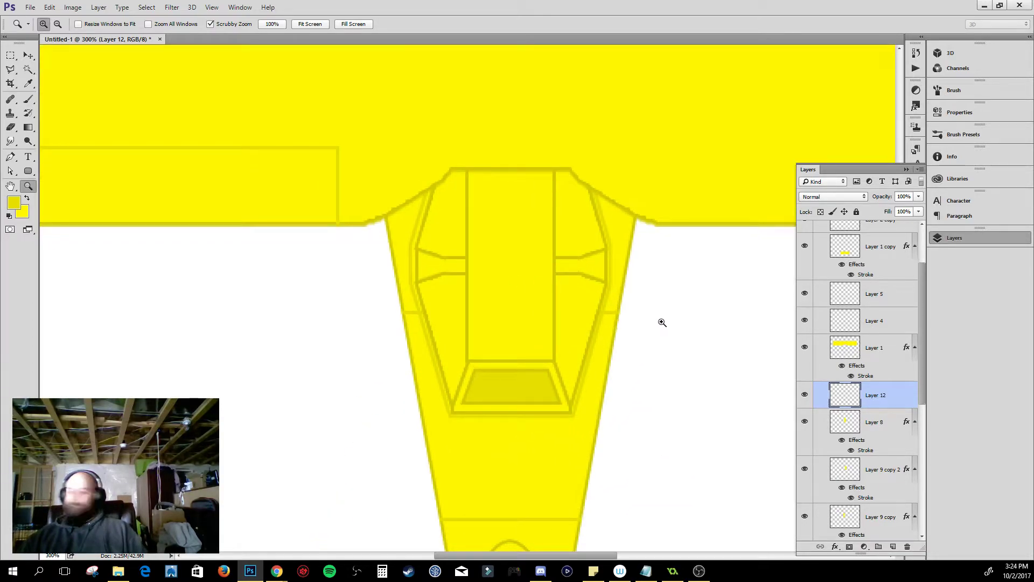
click(805, 395)
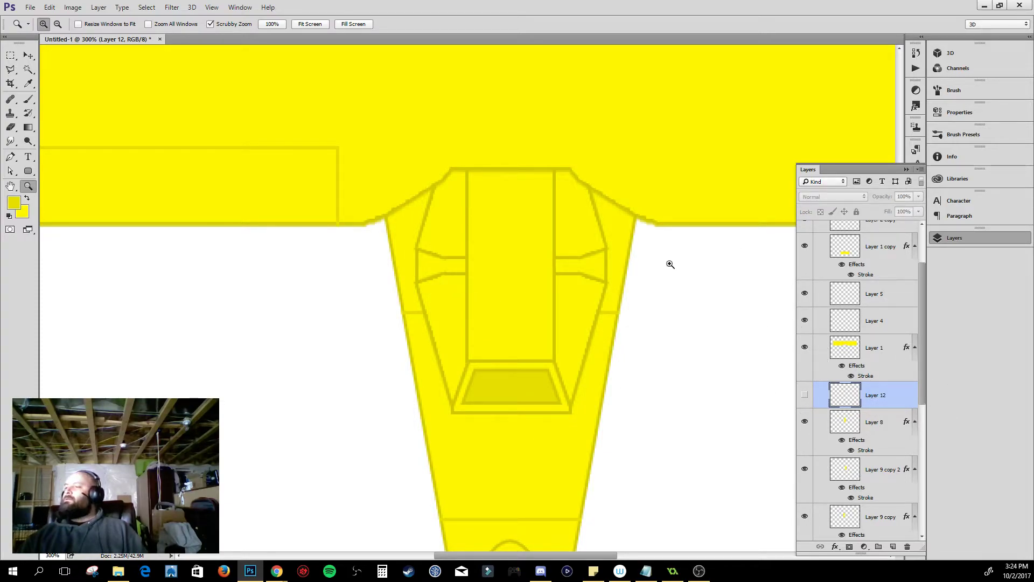
- Examine the wing, cockpit, rear fuselage and tail with the extra cockpit outline hidden
scroll(594, 279, down, 3)
scroll(575, 282, up, 4)
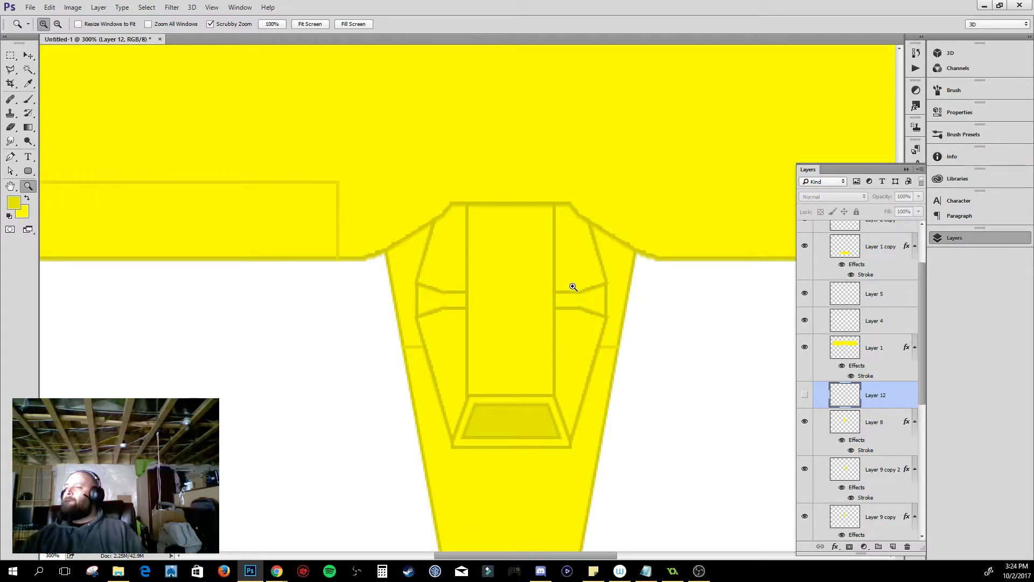
scroll(427, 316, down, 7)
scroll(428, 349, up, 9)
scroll(469, 348, up, 1)
scroll(452, 350, down, 5)
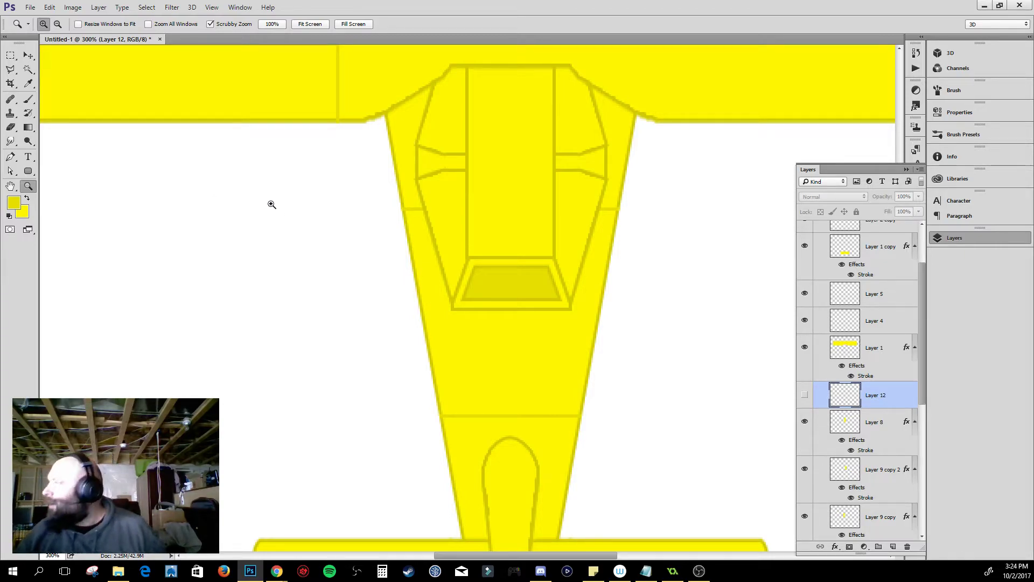
scroll(498, 242, up, 3)
scroll(507, 280, up, 3)
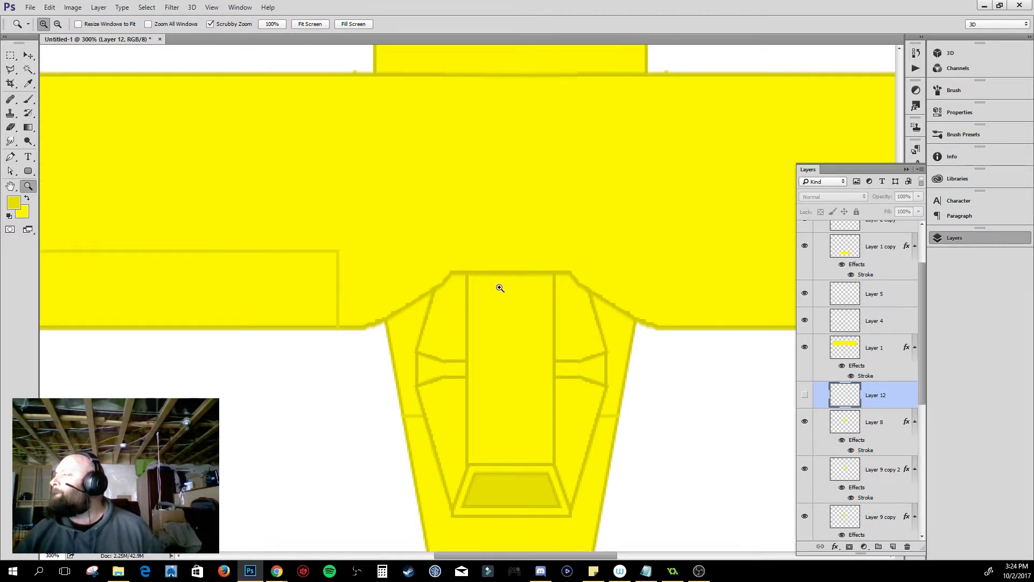
scroll(471, 294, down, 10)
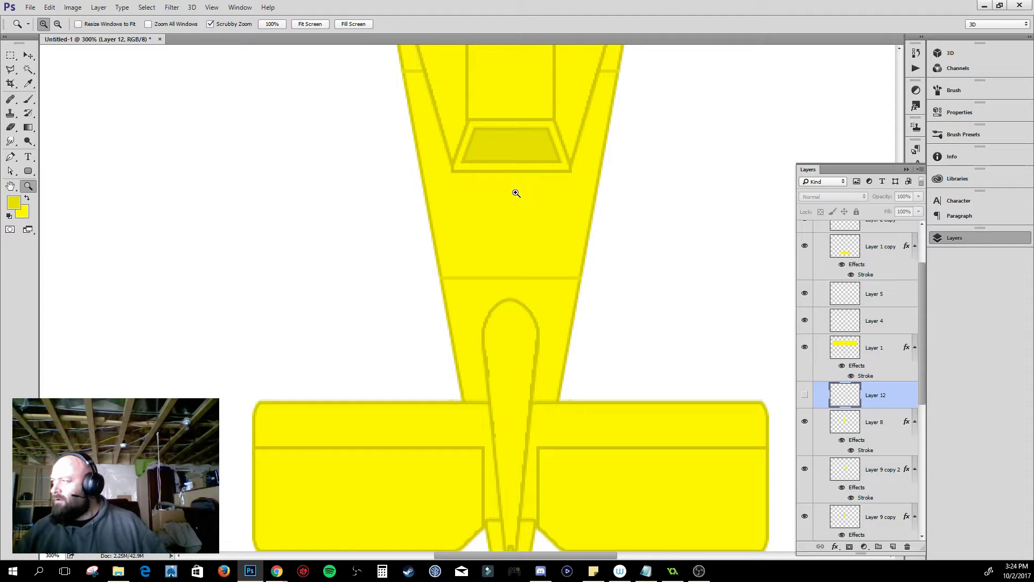
scroll(513, 196, down, 4)
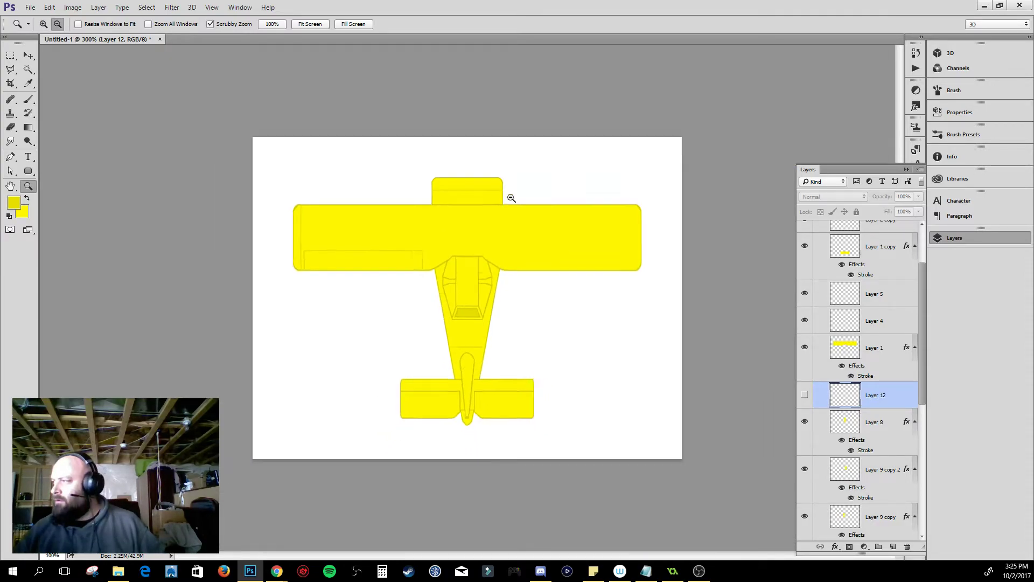